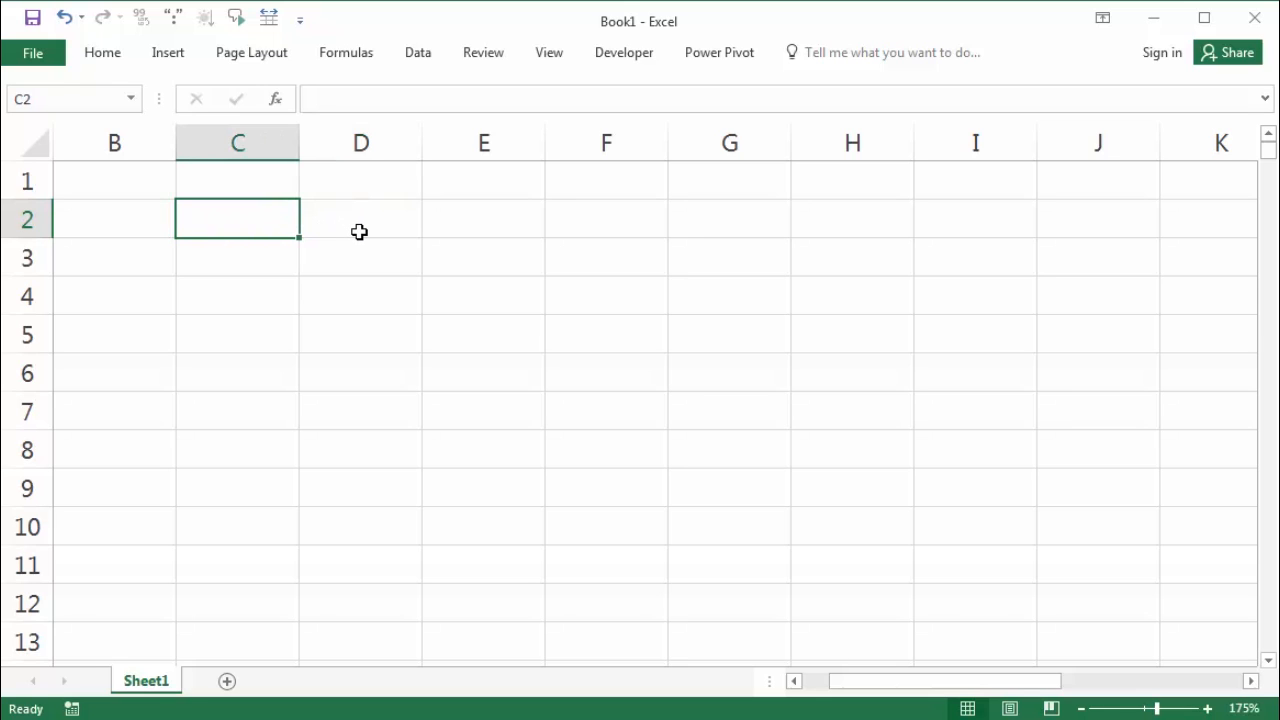
# Enter the formula =CHAR(2) in cell C2.
pyautogui.write('=cha')
pyautogui.press('Tab')
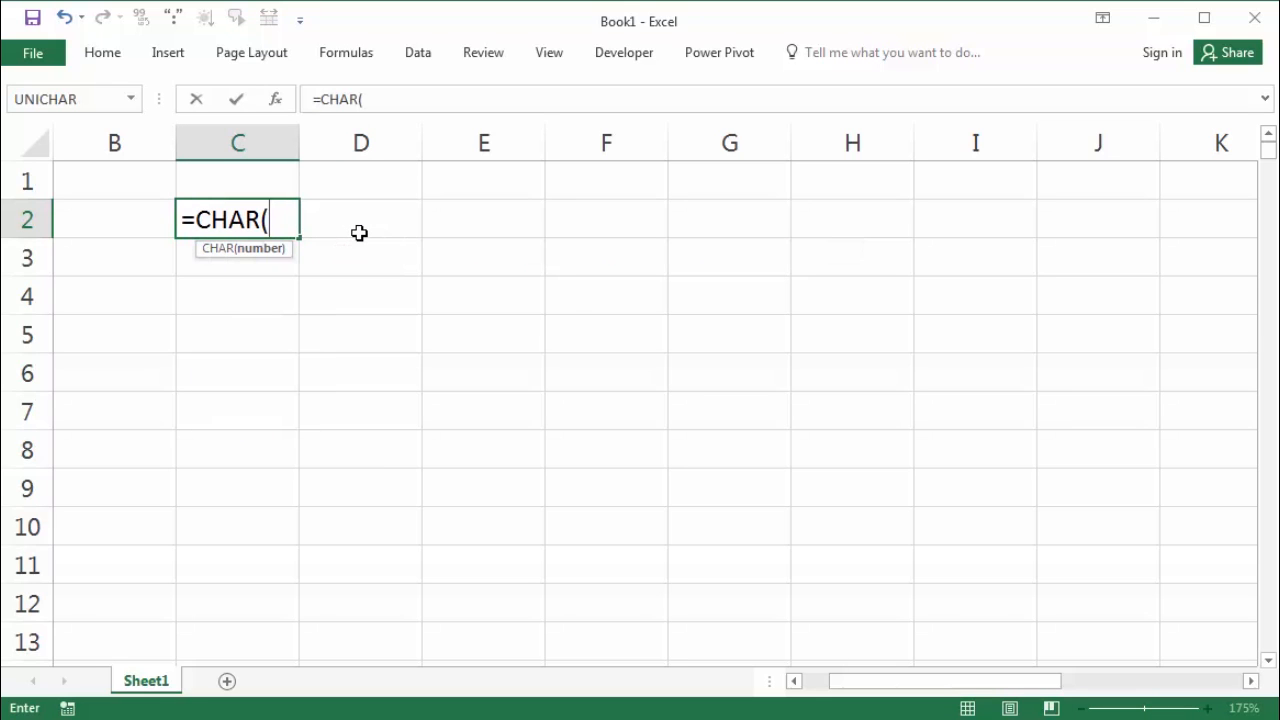
pyautogui.write('2')
pyautogui.press('Return')
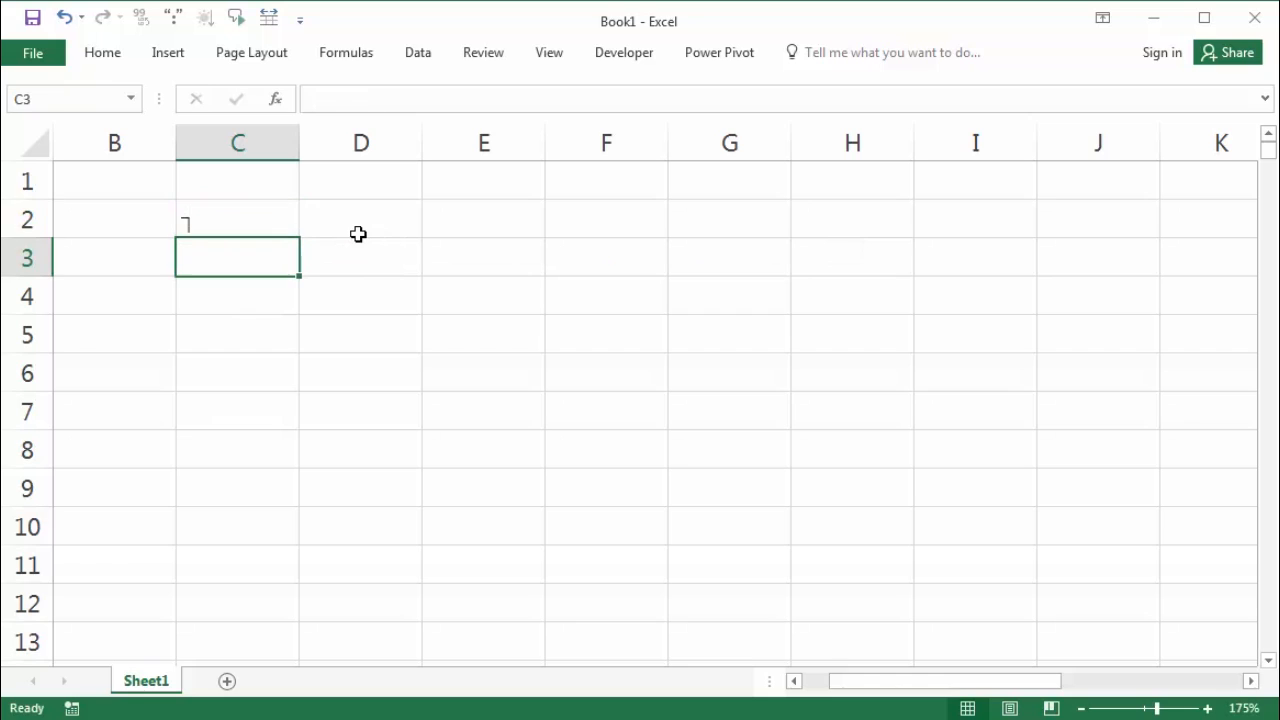
pyautogui.click(213, 231)
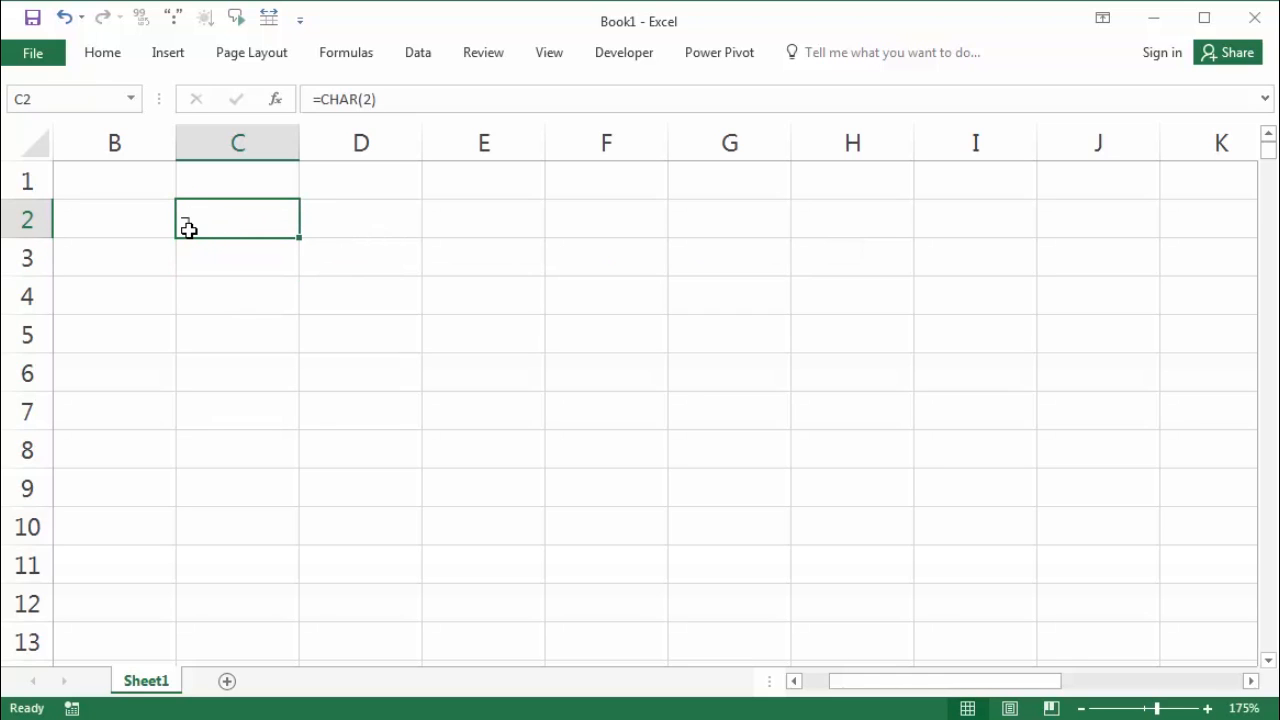
pyautogui.click(217, 247)
# Replace the content of C2 with 1 and fill a number series down column C to 299 in row 300.
pyautogui.click(224, 223)
pyautogui.write('1')
pyautogui.click(260, 320)
pyautogui.click(245, 222)
pyautogui.scroll(-5, 299, 243)
pyautogui.moveTo(241, 190); pyautogui.dragTo(244, 640)
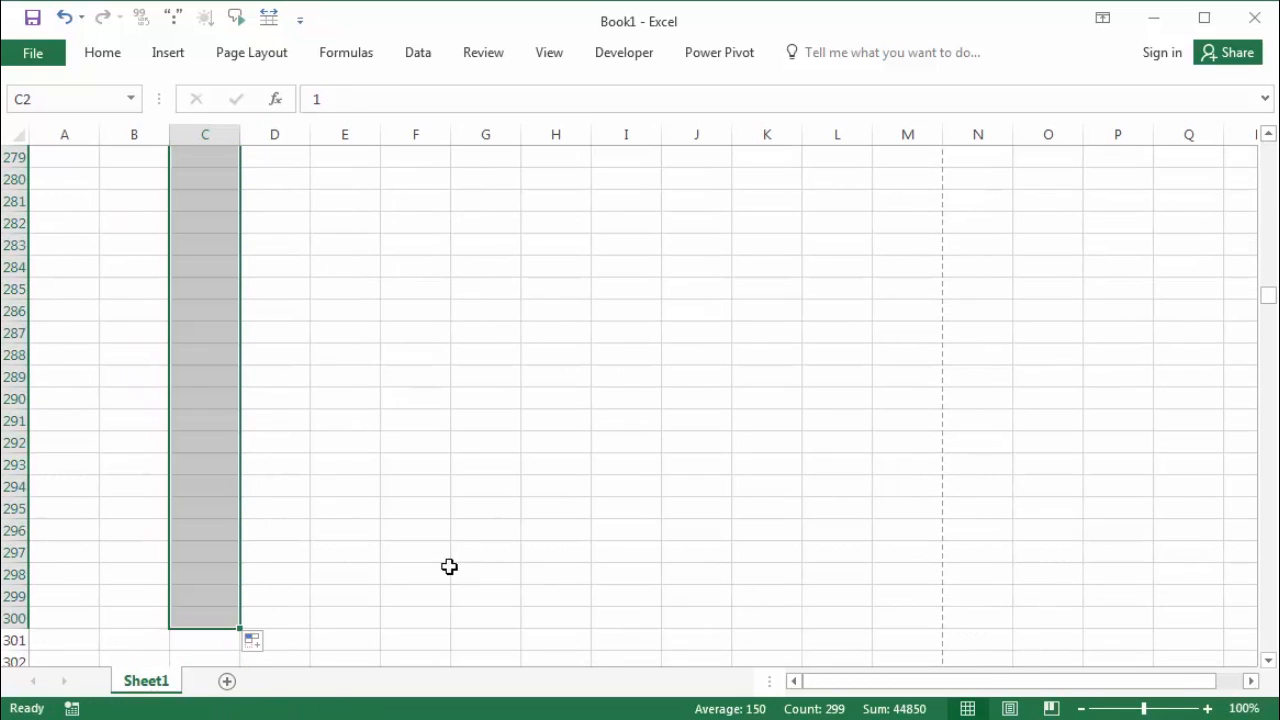
# Enter the formula =CHAR(C2) in cell D2, beside the first number of the series.
pyautogui.hotkey('ctrl', 'Up')
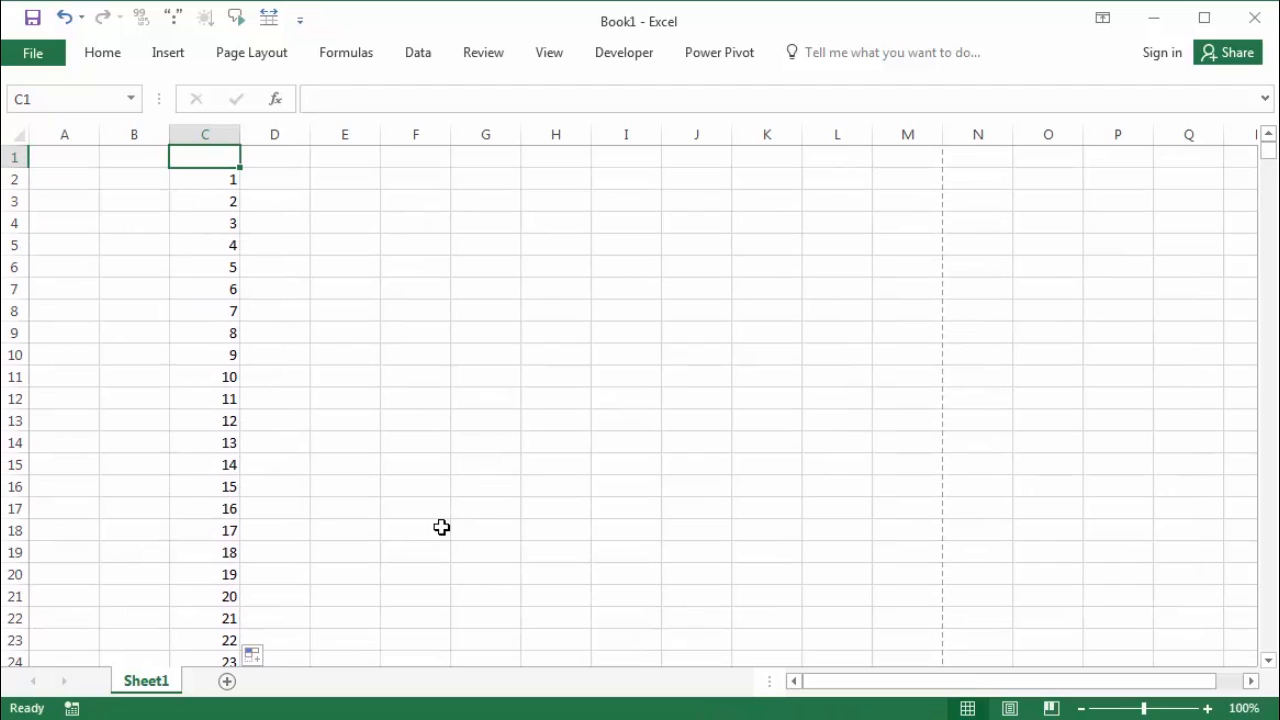
pyautogui.click(292, 184)
pyautogui.write('=')
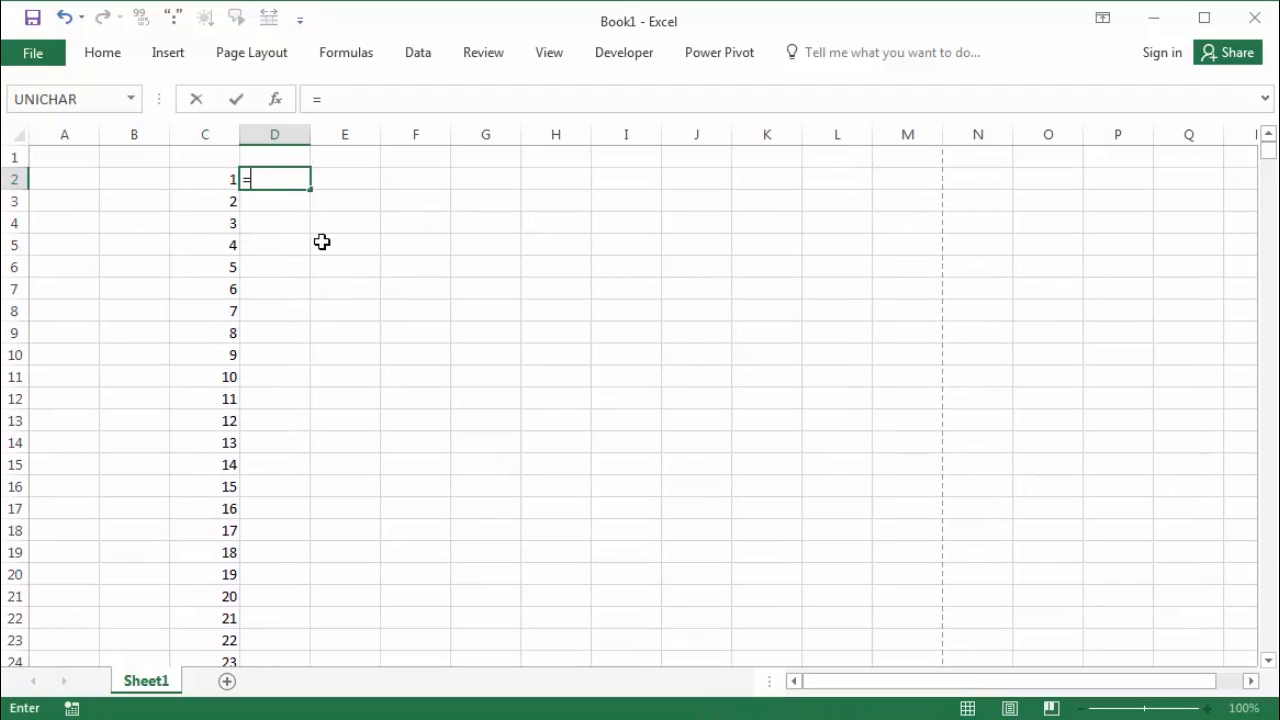
pyautogui.write('cha')
pyautogui.press('Tab')
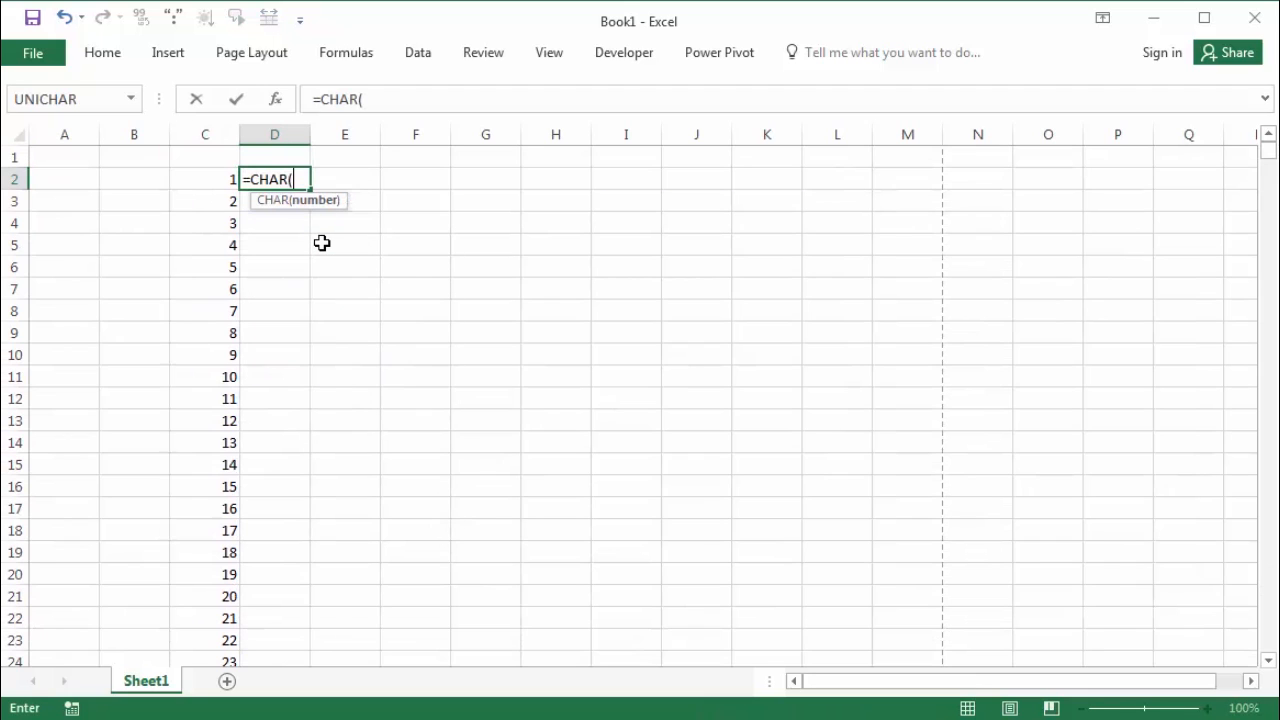
pyautogui.click(233, 187)
pyautogui.press('Return')
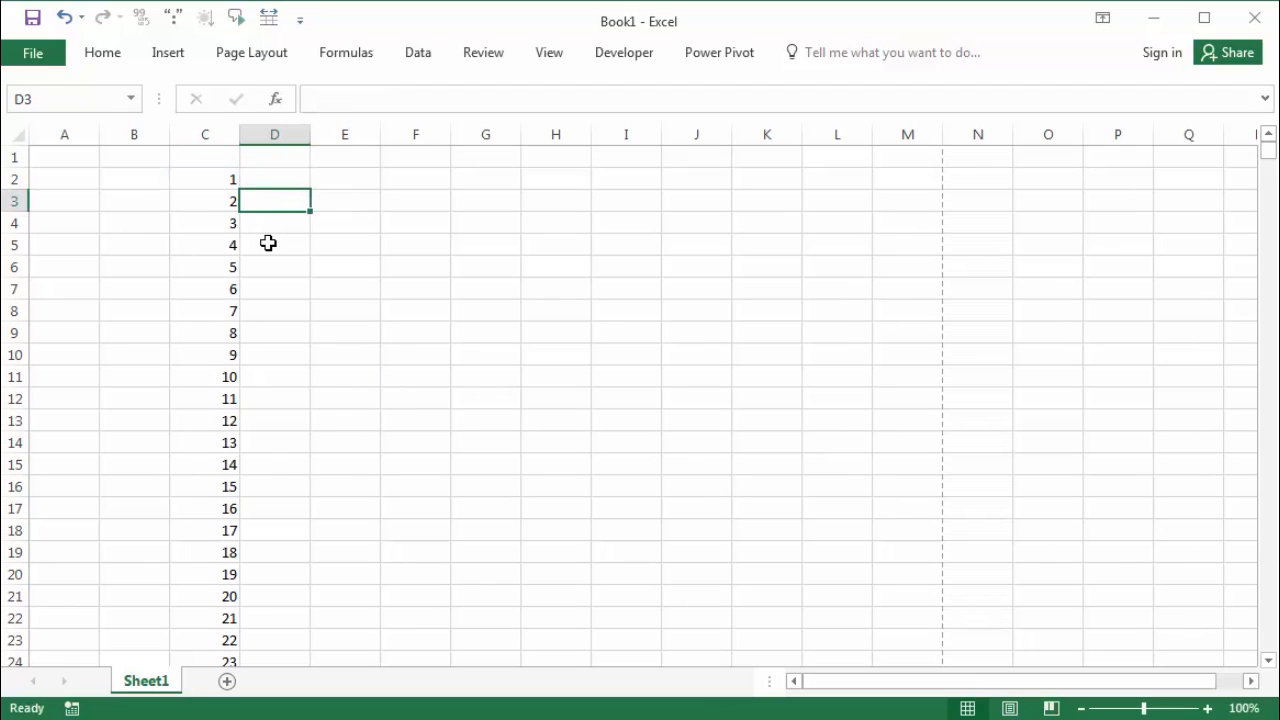
# Enter =LEN(D2) in cell E2 to count the characters in the CHAR result.
pyautogui.click(292, 178)
pyautogui.scroll(4, 323, 200)
pyautogui.moveTo(304, 272); pyautogui.dragTo(20, 277)
pyautogui.click(471, 214)
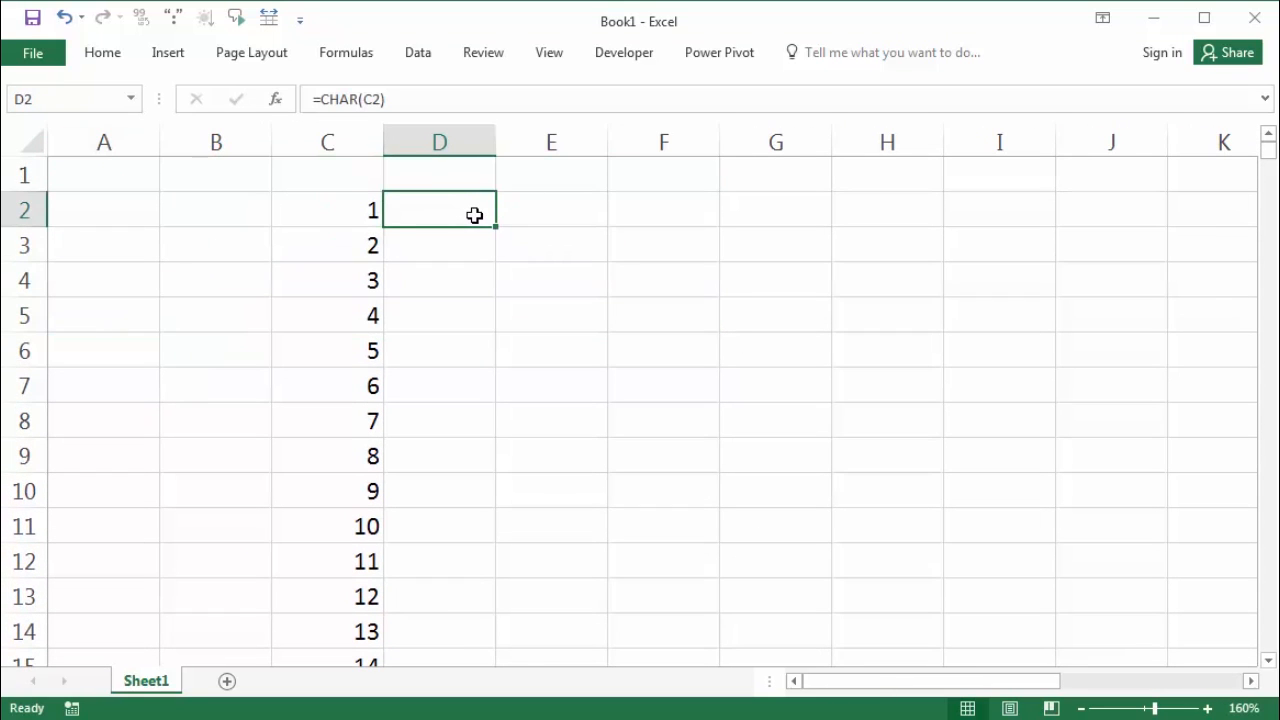
pyautogui.click(553, 222)
pyautogui.write('=len')
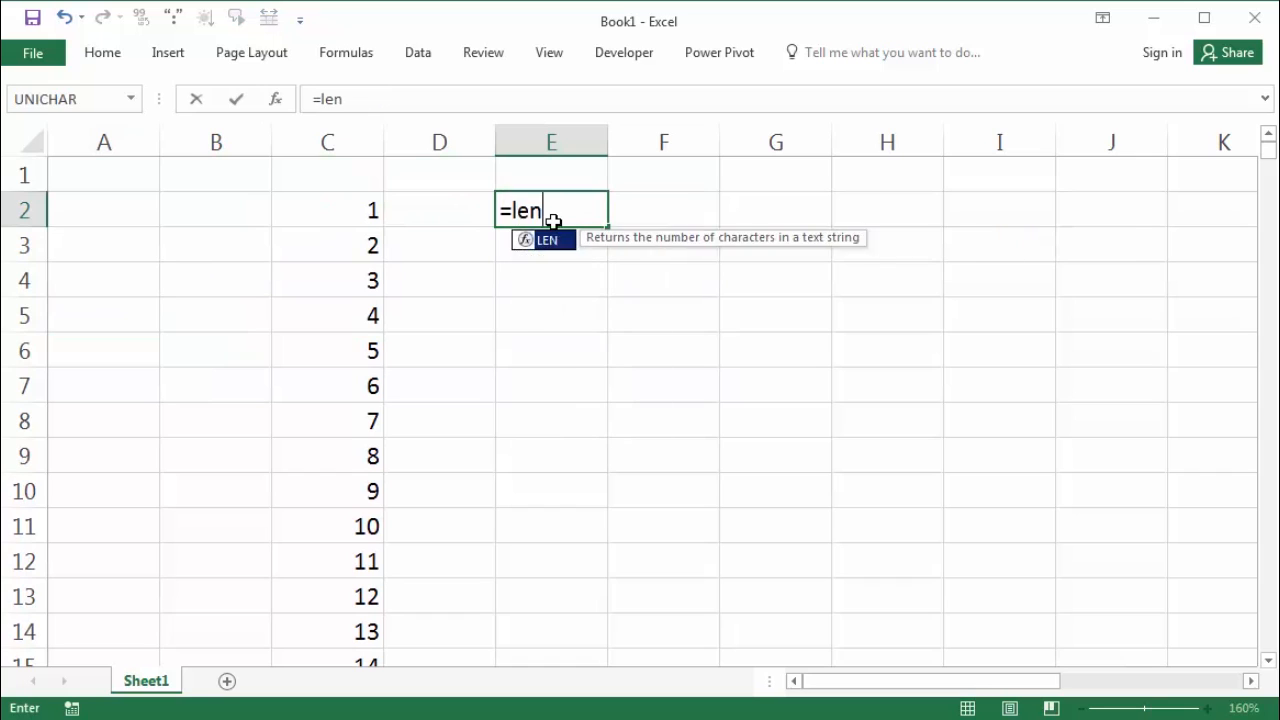
pyautogui.press('Tab')
pyautogui.press('Left')
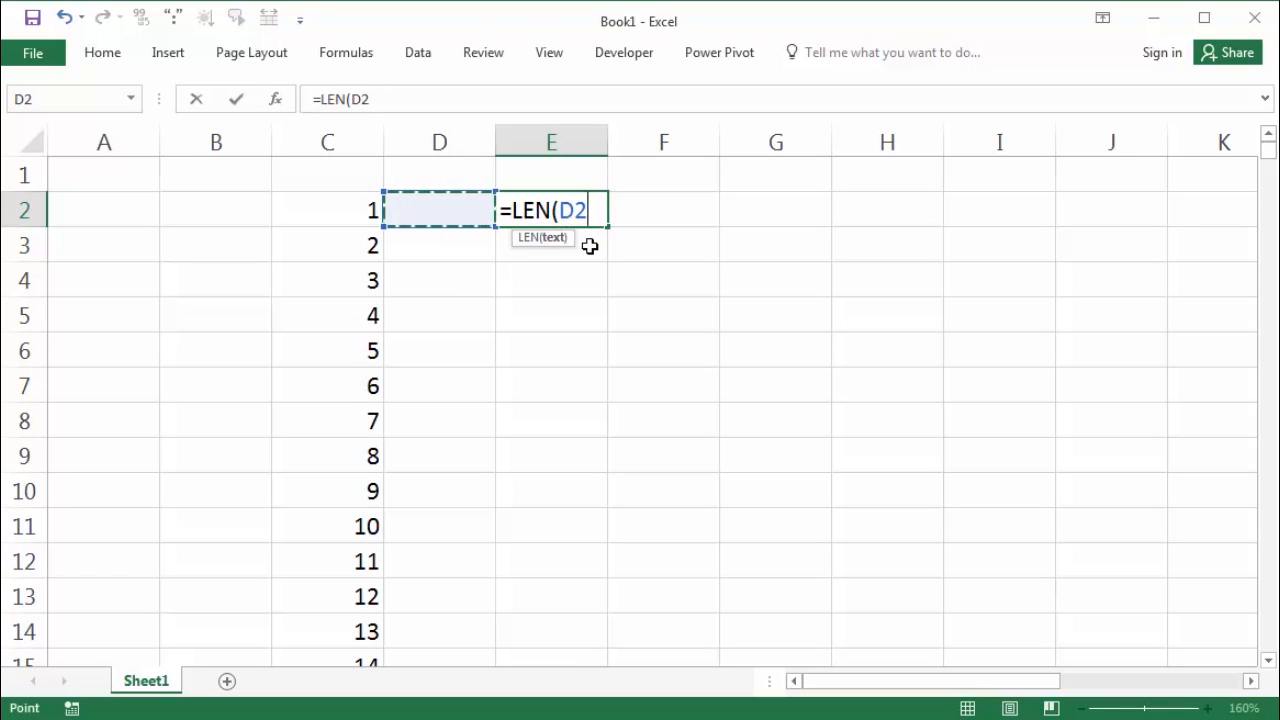
pyautogui.press('Return')
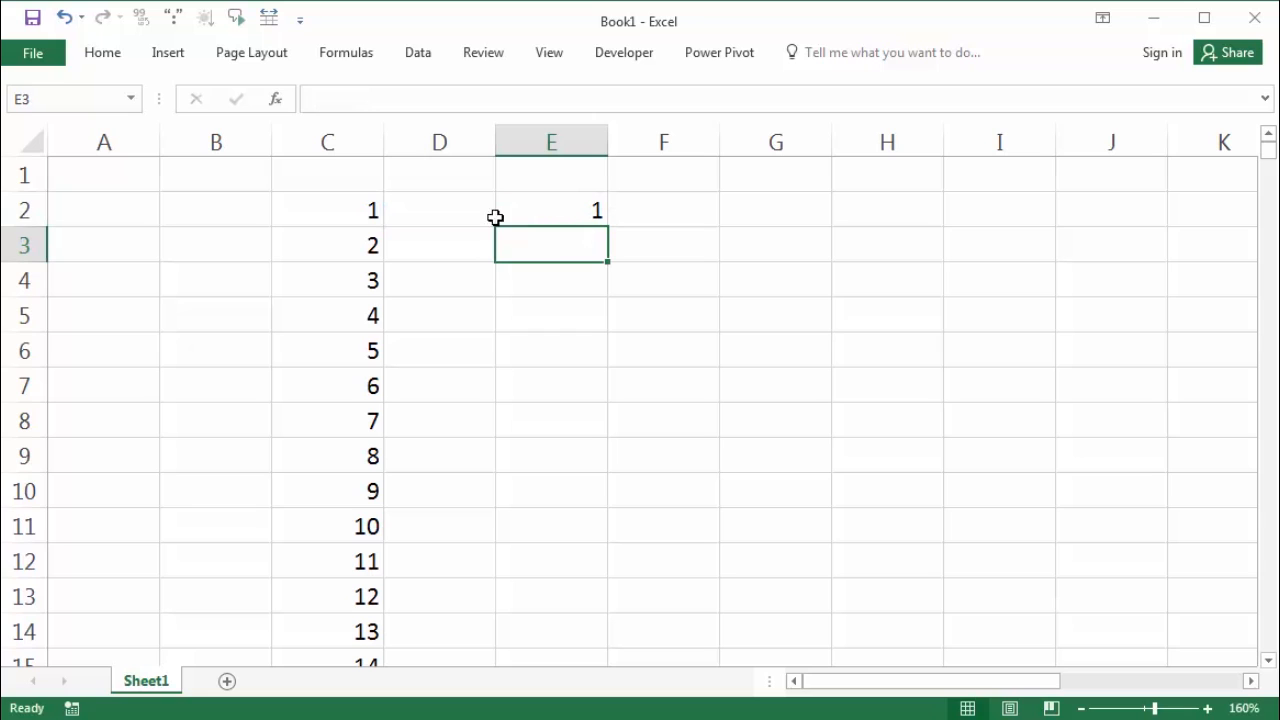
# Delete the LEN formula from cell E2.
pyautogui.click(437, 209)
pyautogui.click(611, 212)
pyautogui.click(549, 211)
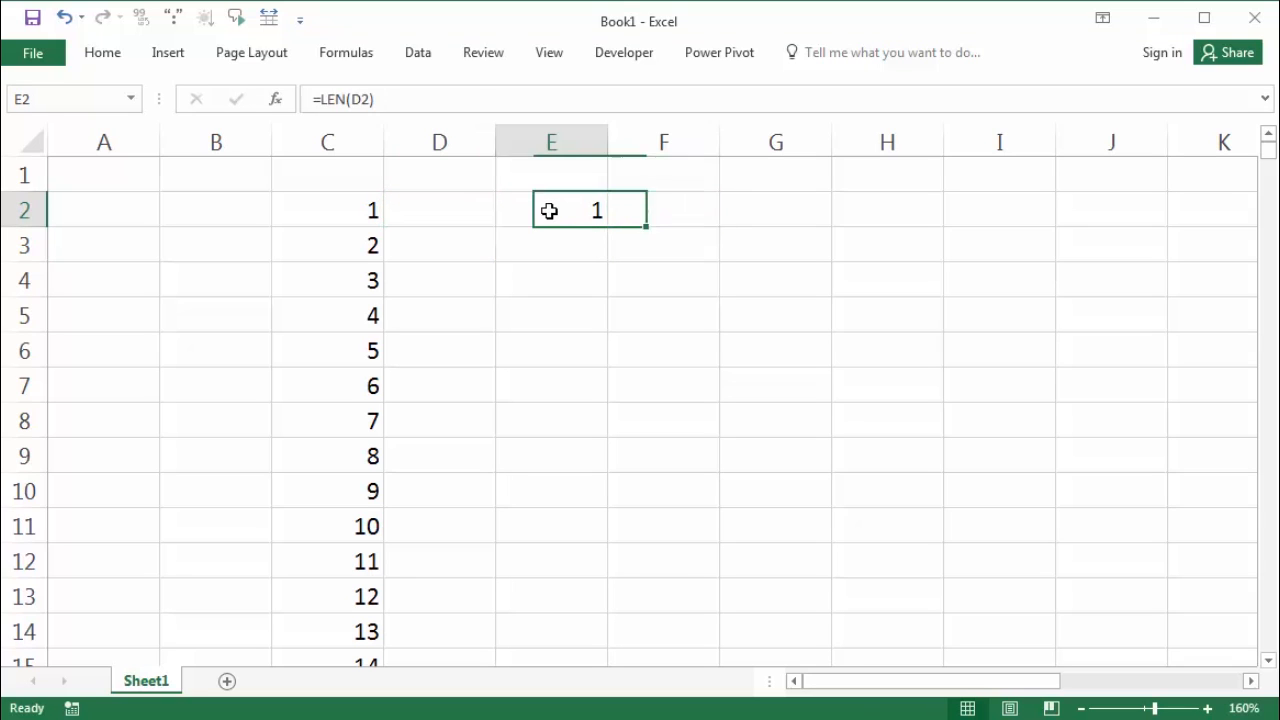
pyautogui.press('Delete')
# Fill the CHAR formula from D2 down column D alongside the whole number series.
pyautogui.click(466, 213)
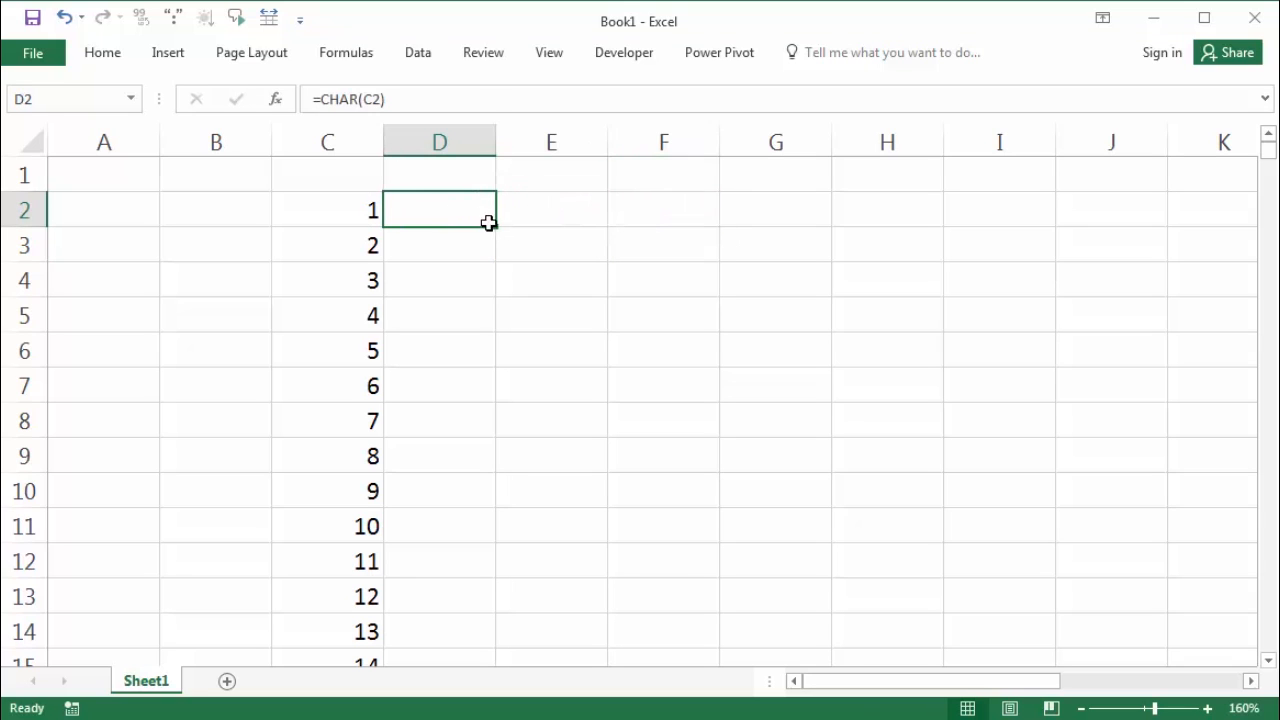
pyautogui.doubleClick(495, 227)
pyautogui.scroll(-1, 411, 379)
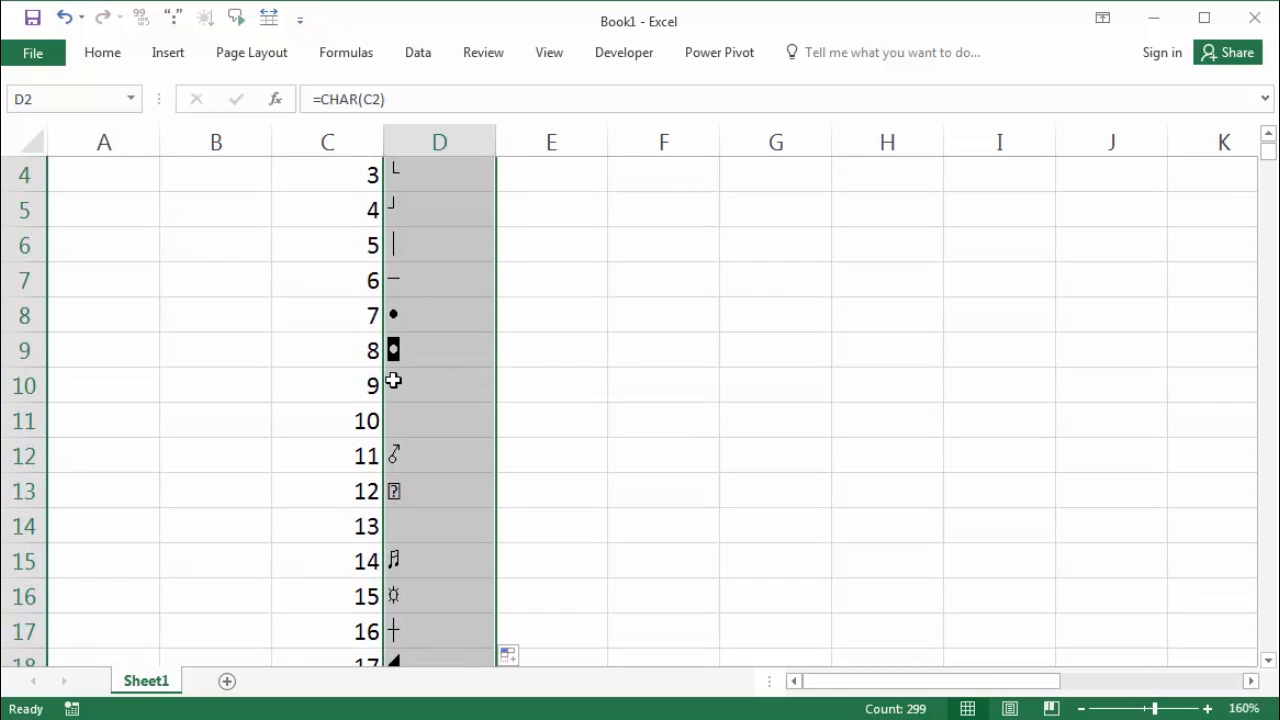
# Examine the symbols produced by the low codes and the codes that belong to the digits 0 to 9.
pyautogui.click(351, 371)
pyautogui.scroll(-4, 486, 437)
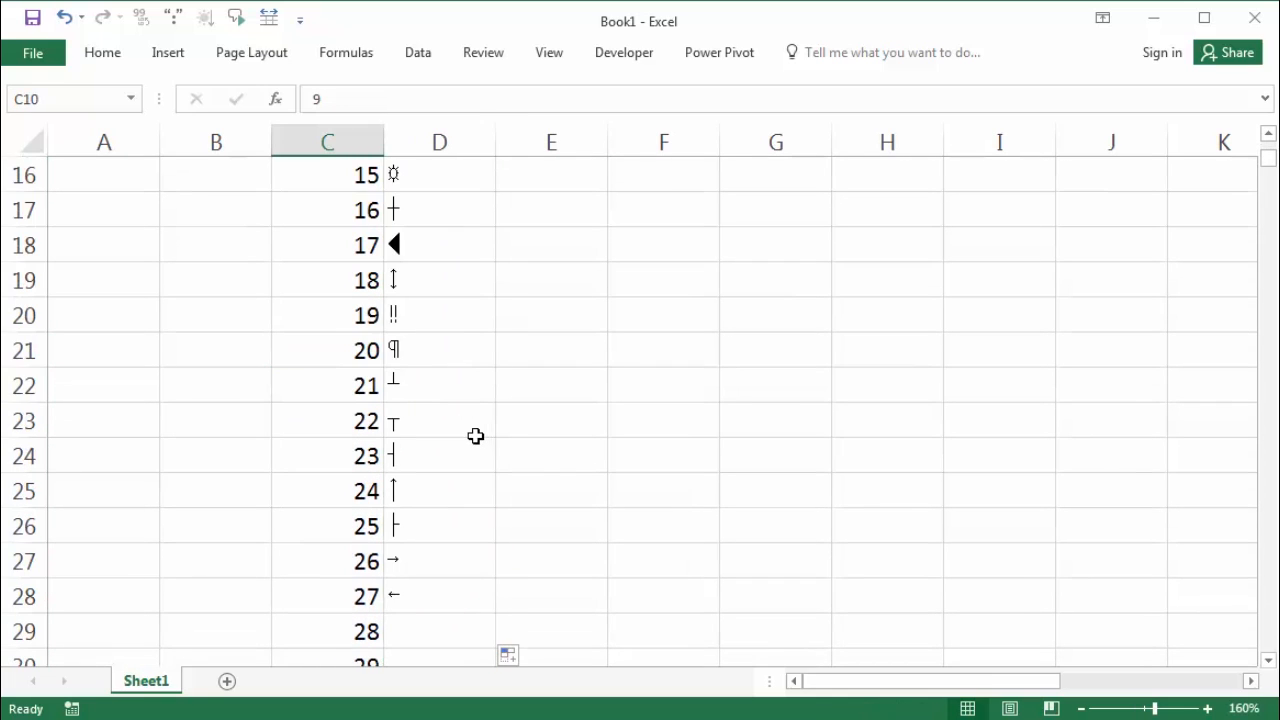
pyautogui.scroll(3, 474, 434)
pyautogui.scroll(1, 425, 357)
pyautogui.click(403, 306)
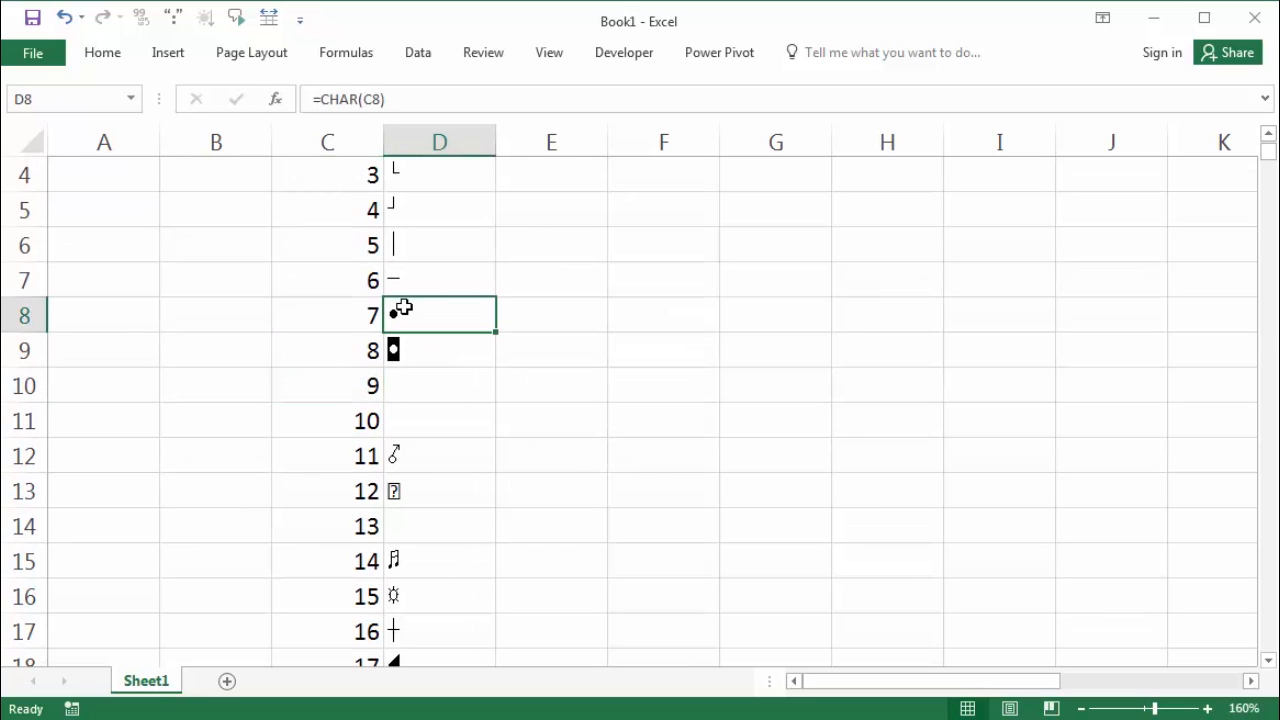
pyautogui.scroll(-13, 403, 317)
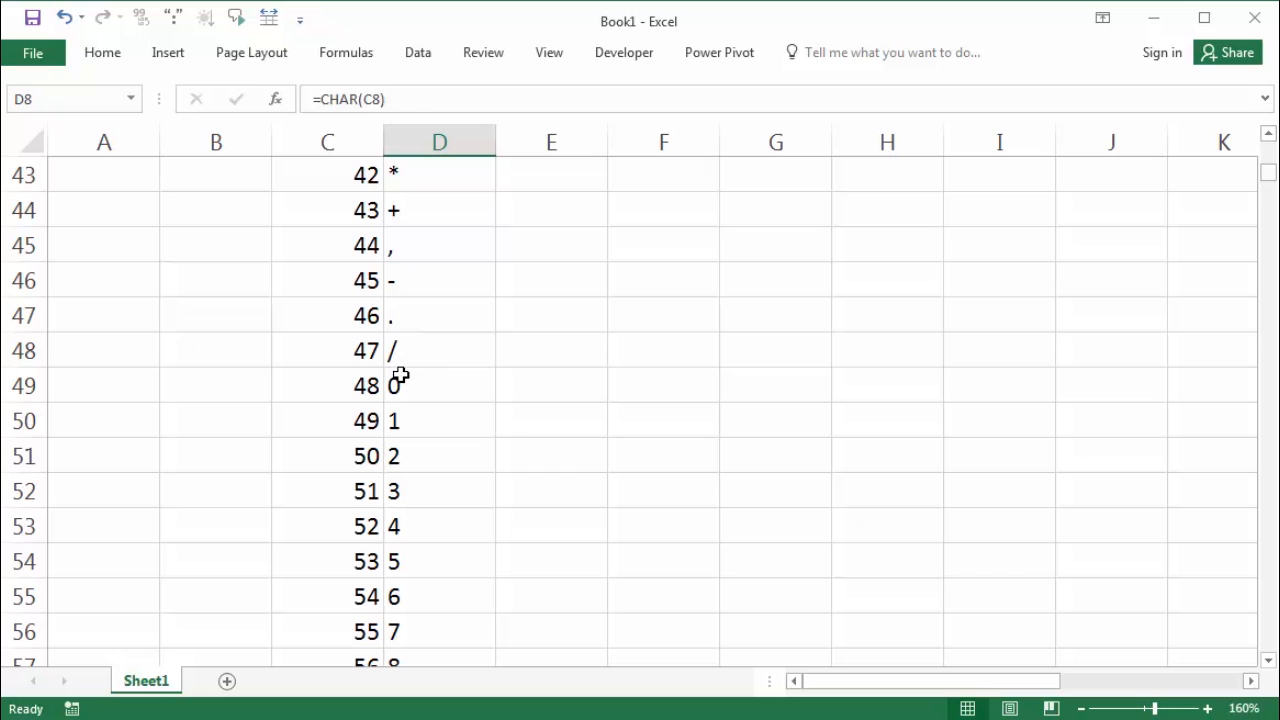
pyautogui.scroll(-2, 409, 385)
pyautogui.scroll(1, 414, 320)
pyautogui.click(413, 291)
pyautogui.click(406, 592)
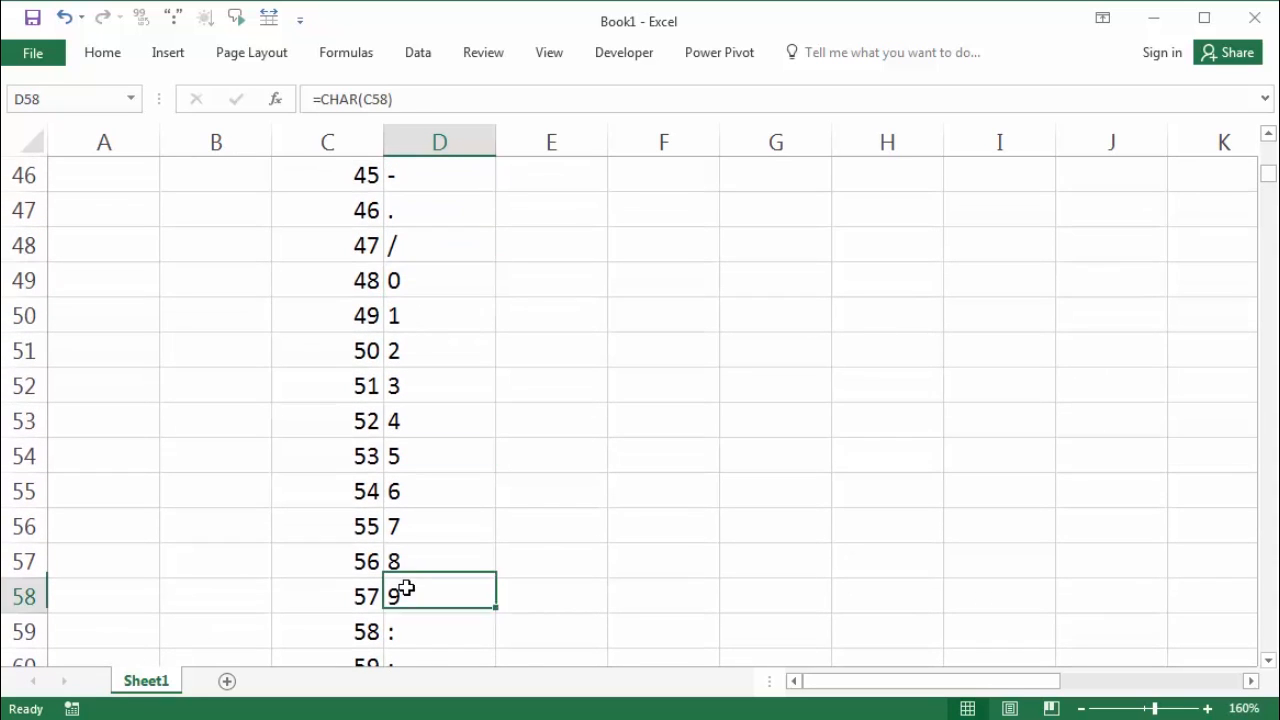
pyautogui.click(350, 285)
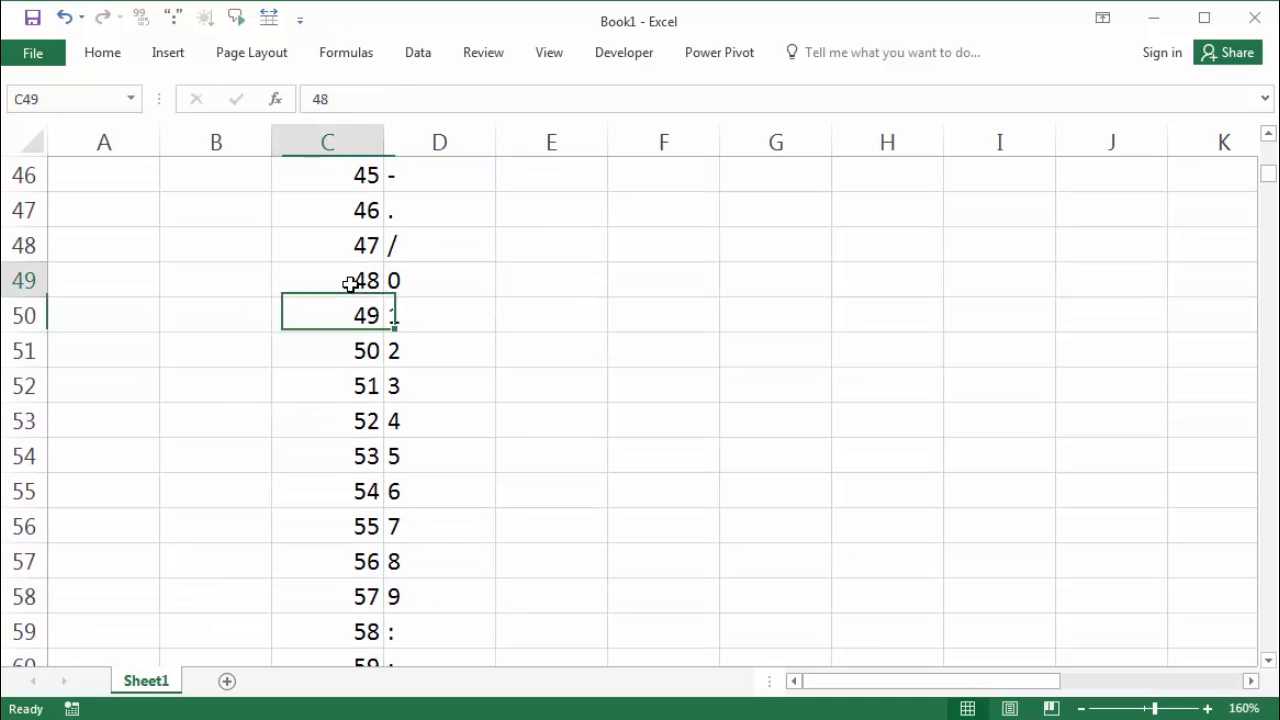
pyautogui.click(365, 594)
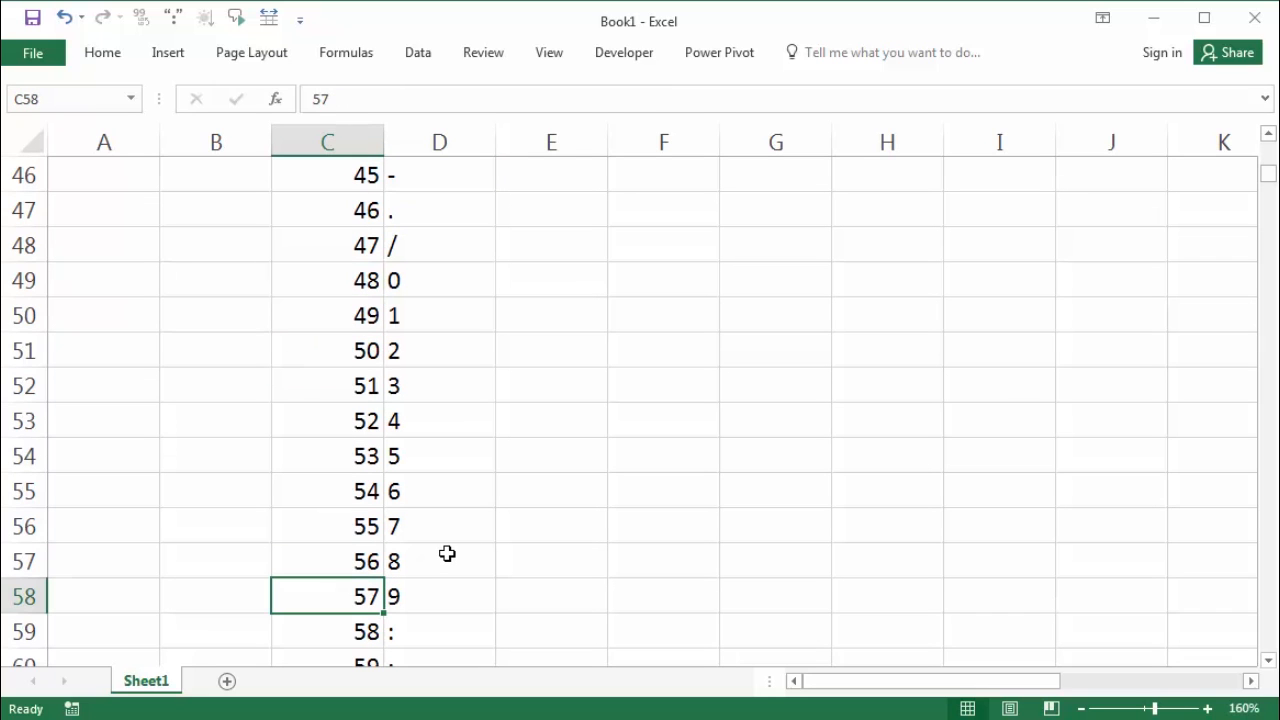
# Examine which codes in column C belong to the uppercase letters and the start of the lowercase letters.
pyautogui.scroll(-5, 447, 553)
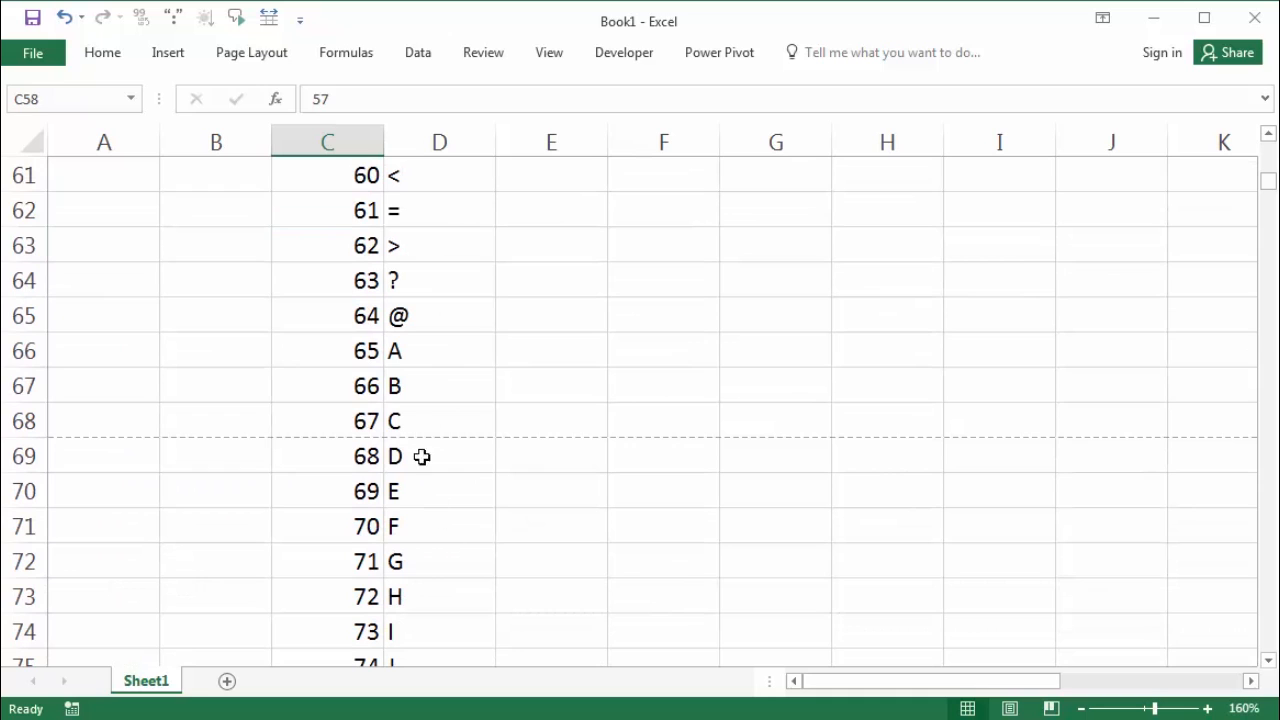
pyautogui.click(360, 349)
pyautogui.click(400, 351)
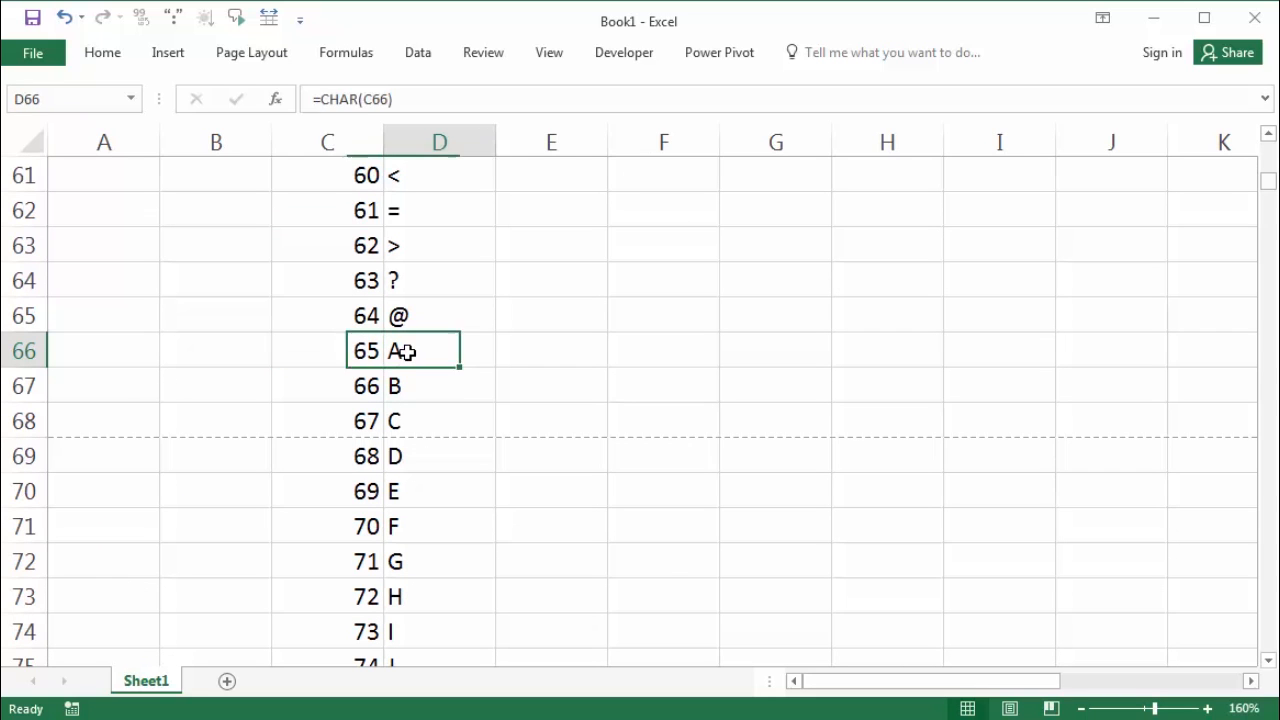
pyautogui.click(343, 342)
pyautogui.scroll(-8, 416, 422)
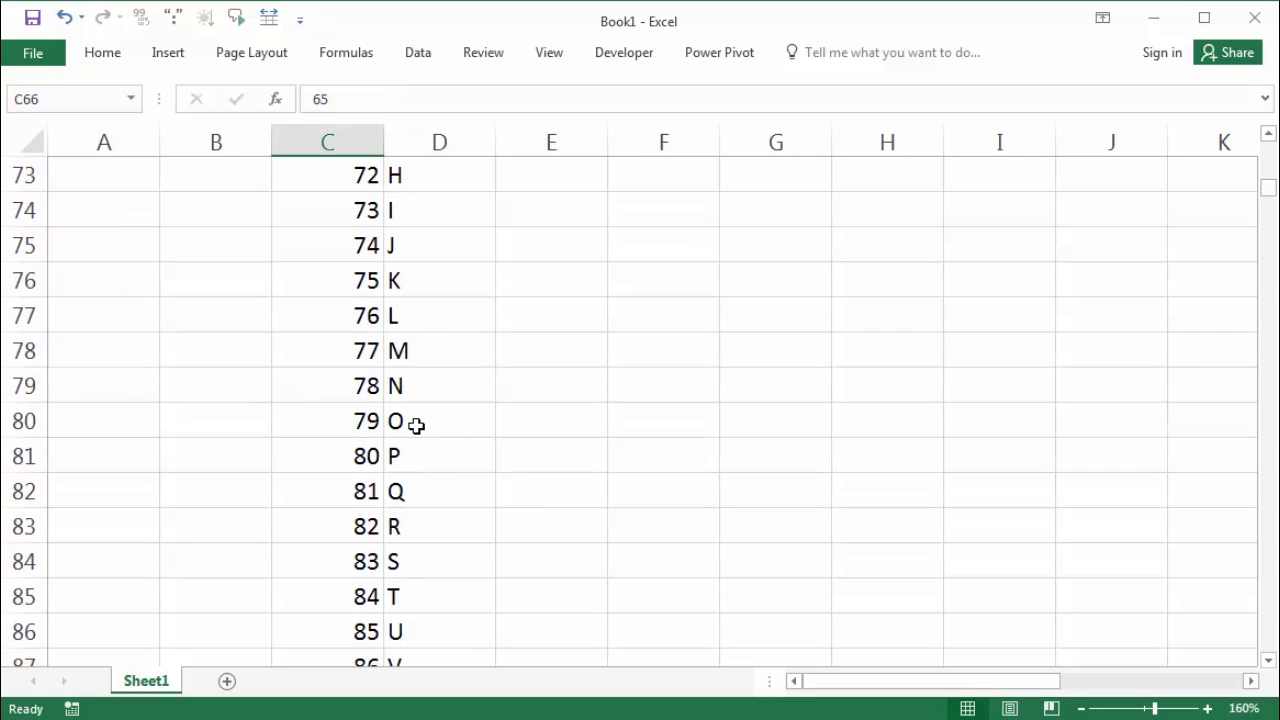
pyautogui.click(355, 383)
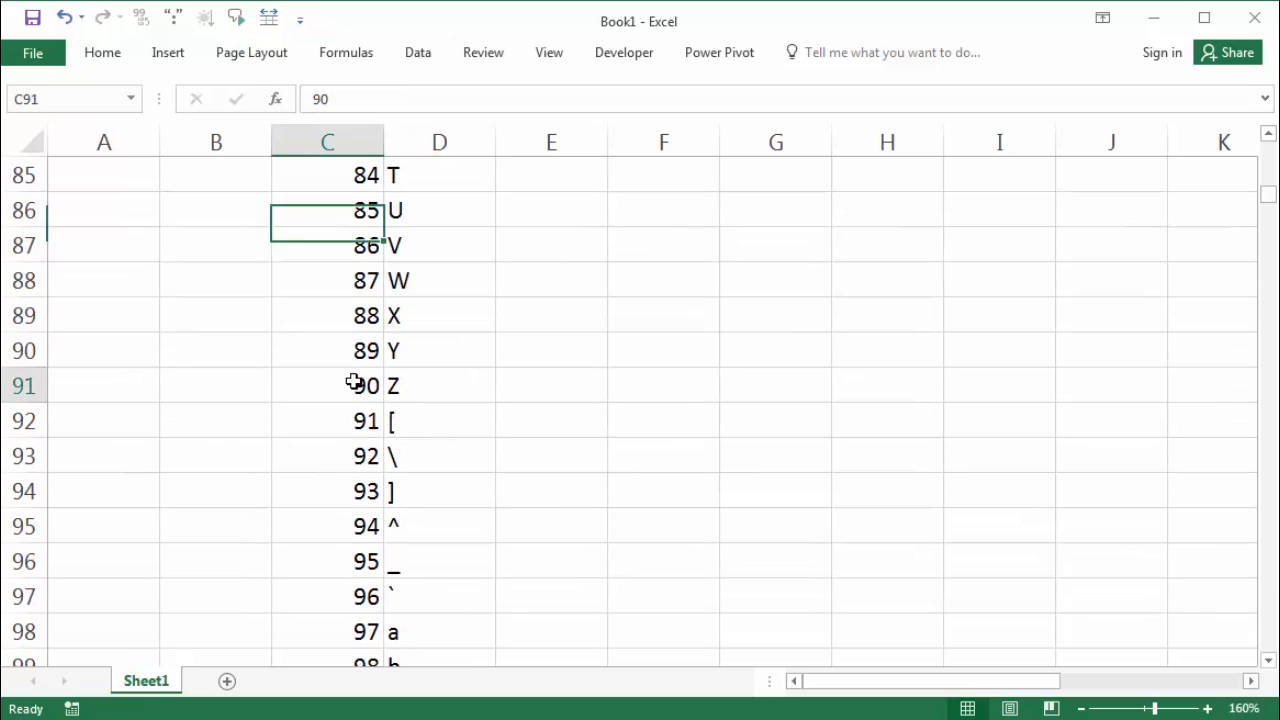
pyautogui.click(400, 356)
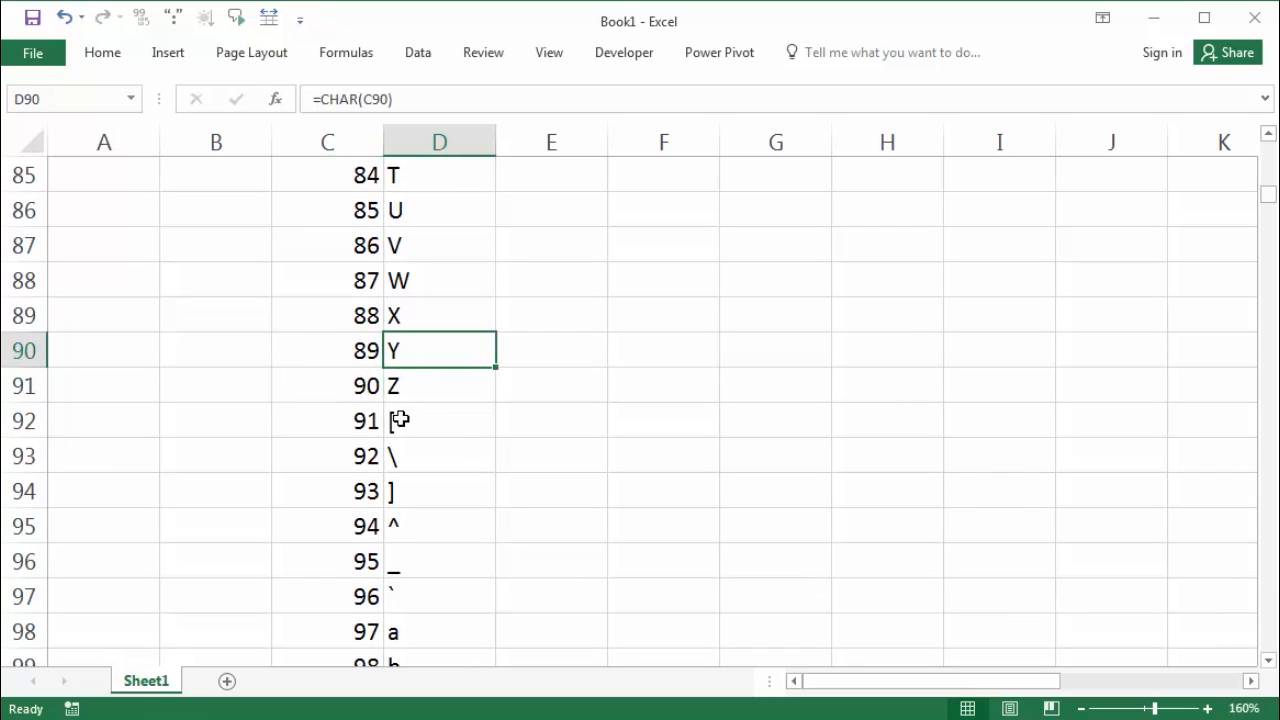
pyautogui.scroll(-2, 398, 422)
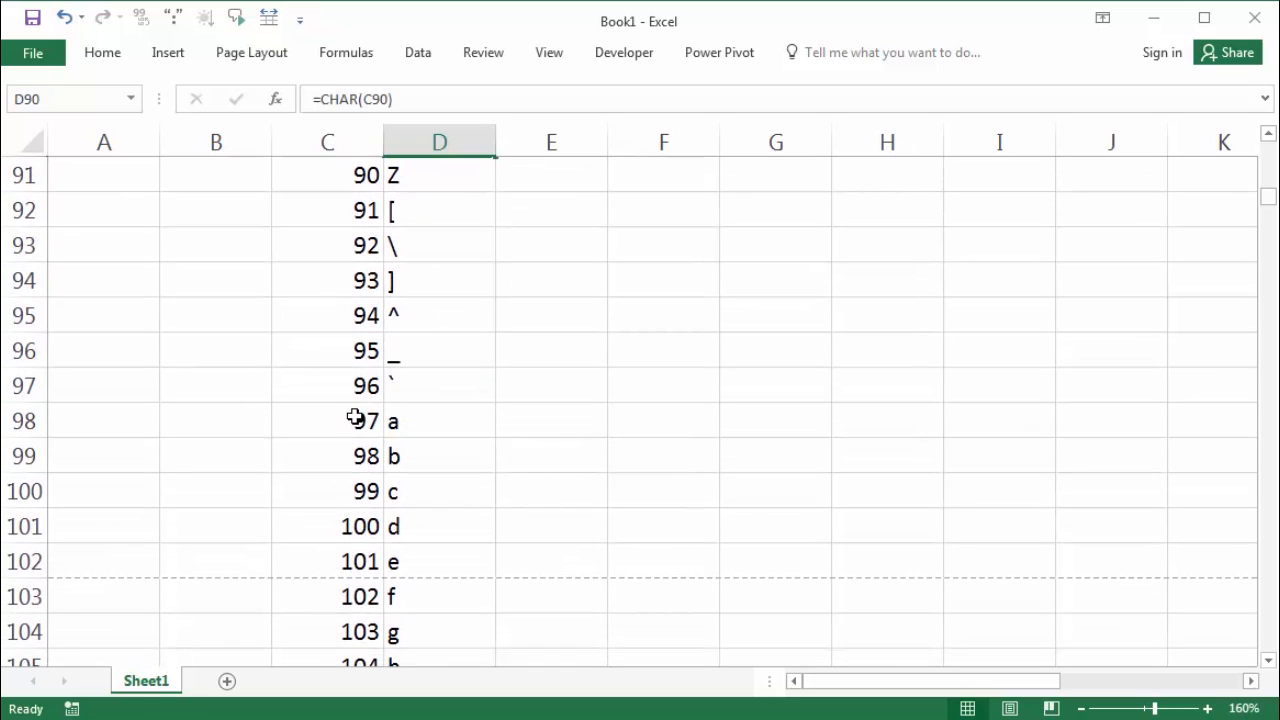
pyautogui.click(355, 418)
pyautogui.click(411, 423)
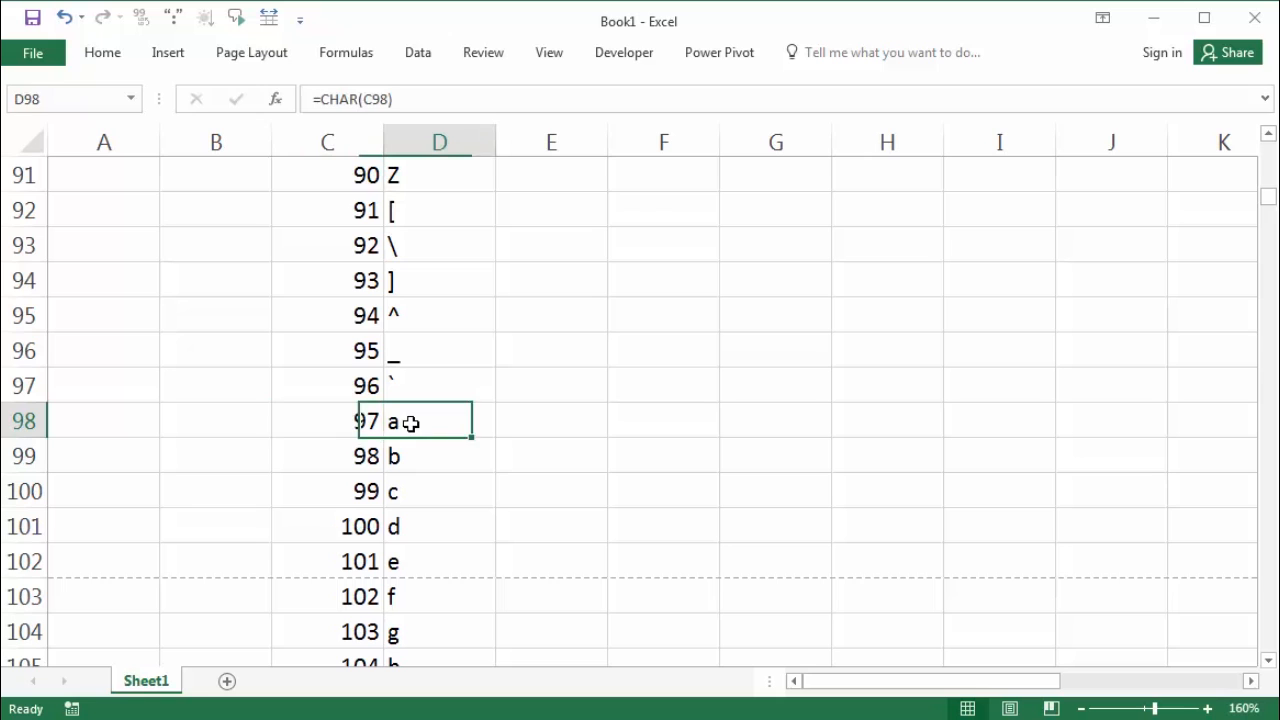
# Examine the extended characters further down column D and check the highest code that CHAR accepts.
pyautogui.scroll(-13, 395, 468)
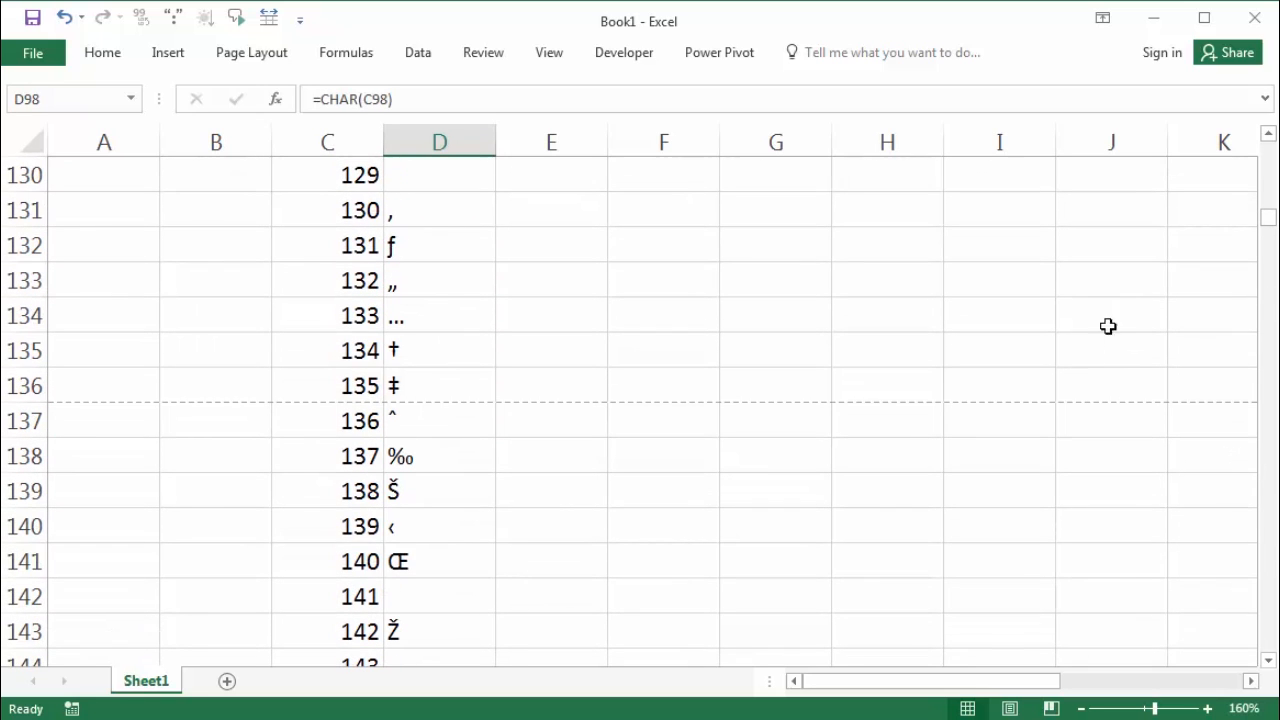
pyautogui.scroll(-11, 586, 340)
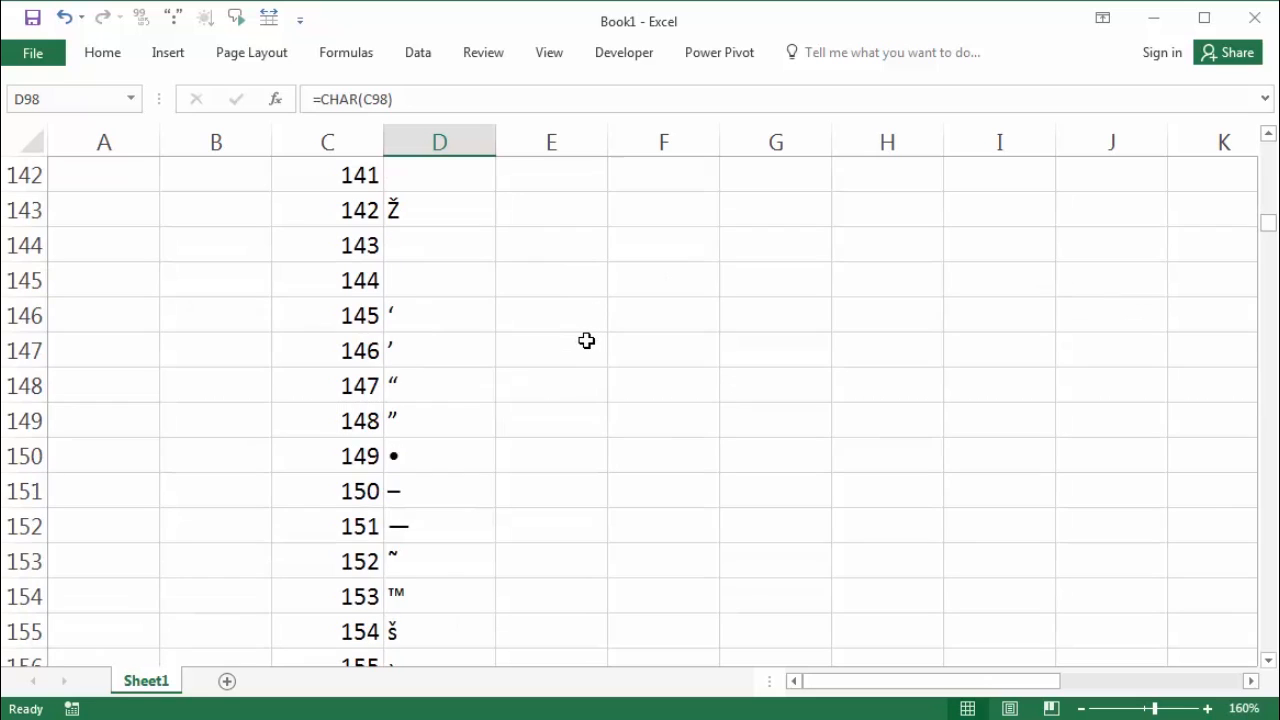
pyautogui.scroll(-6, 586, 343)
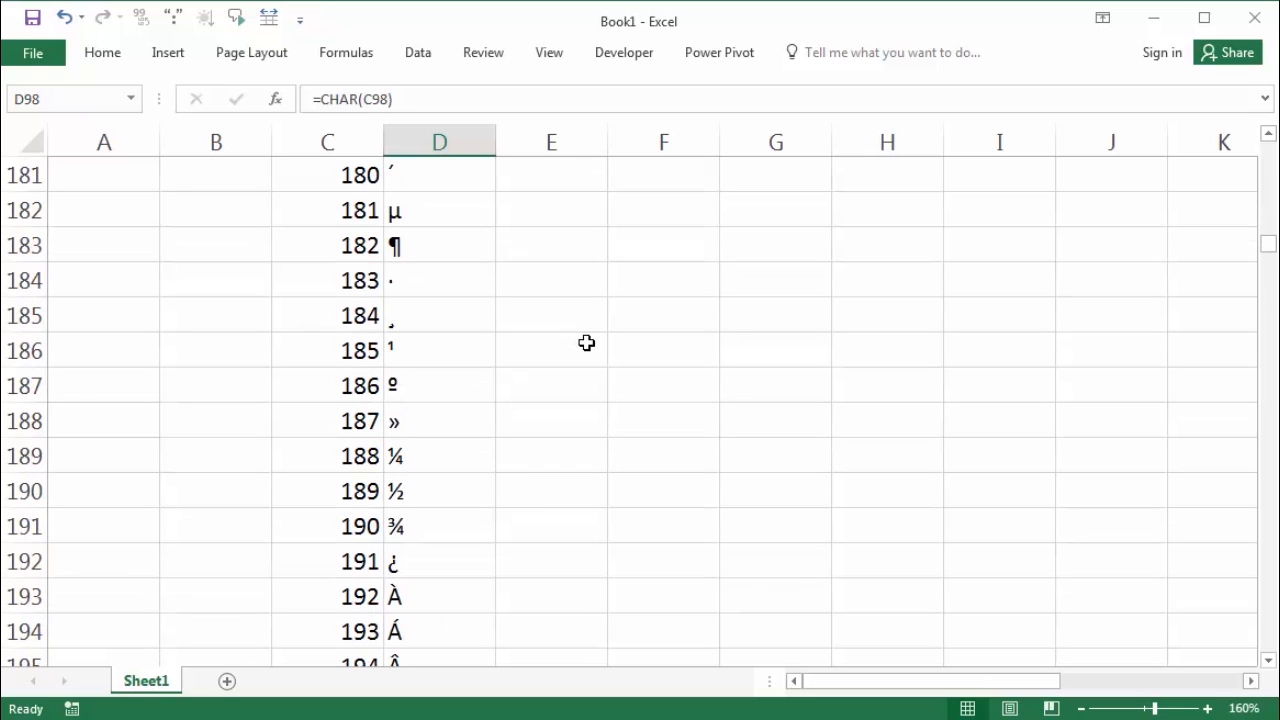
pyautogui.scroll(-11, 586, 343)
pyautogui.scroll(-14, 586, 343)
pyautogui.scroll(1, 560, 340)
pyautogui.click(450, 315)
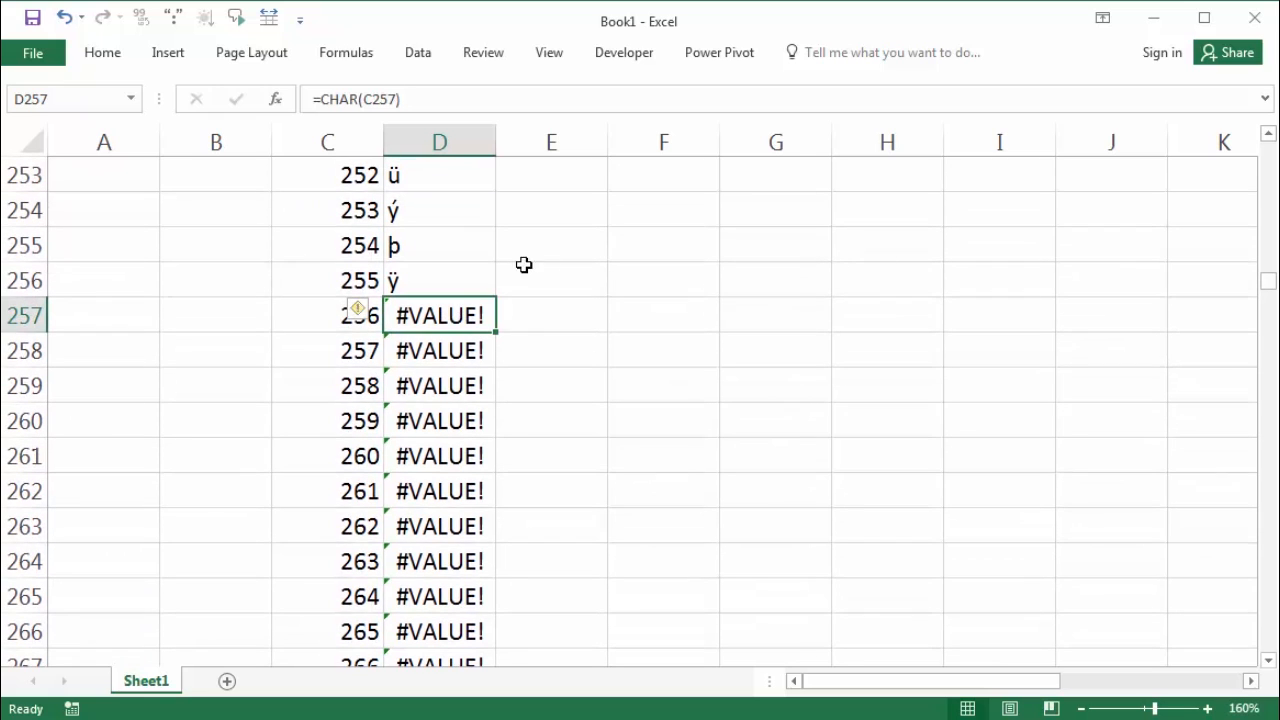
pyautogui.click(422, 279)
pyautogui.click(433, 251)
pyautogui.click(431, 281)
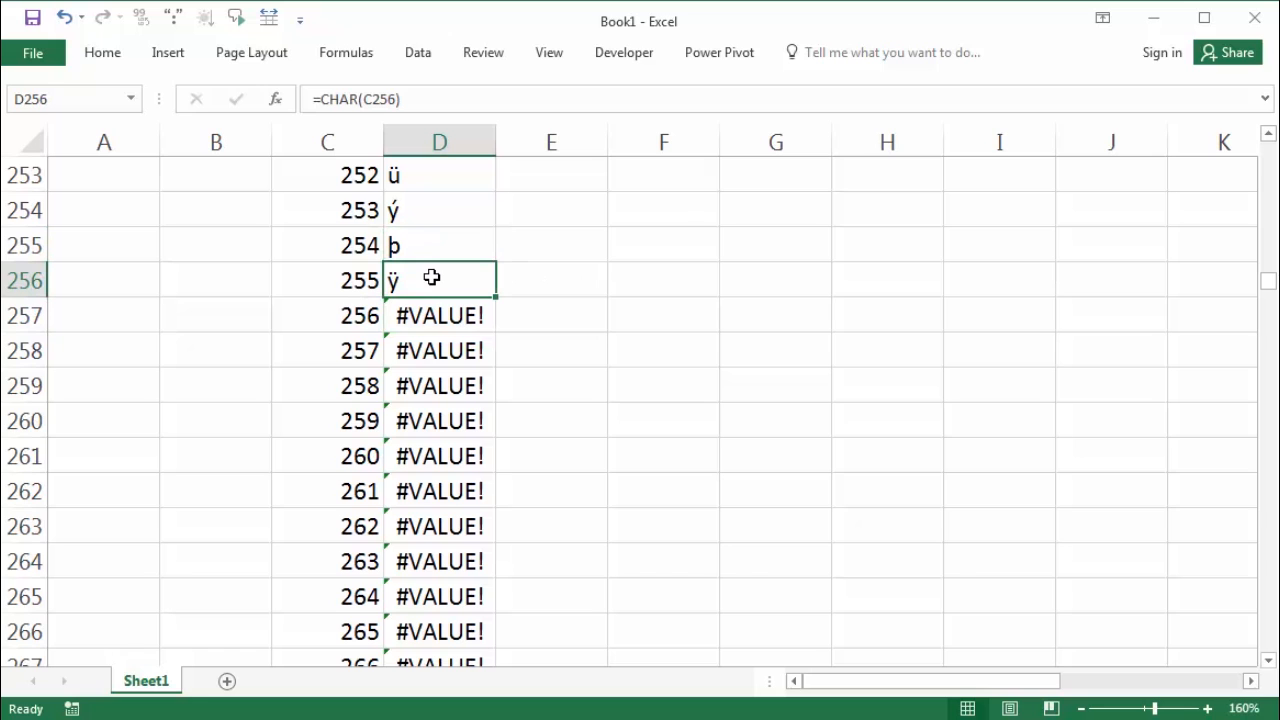
# Clear the contents of columns C and D, and select cell B2.
pyautogui.hotkey('ctrl', 'Up')
pyautogui.press('Up')
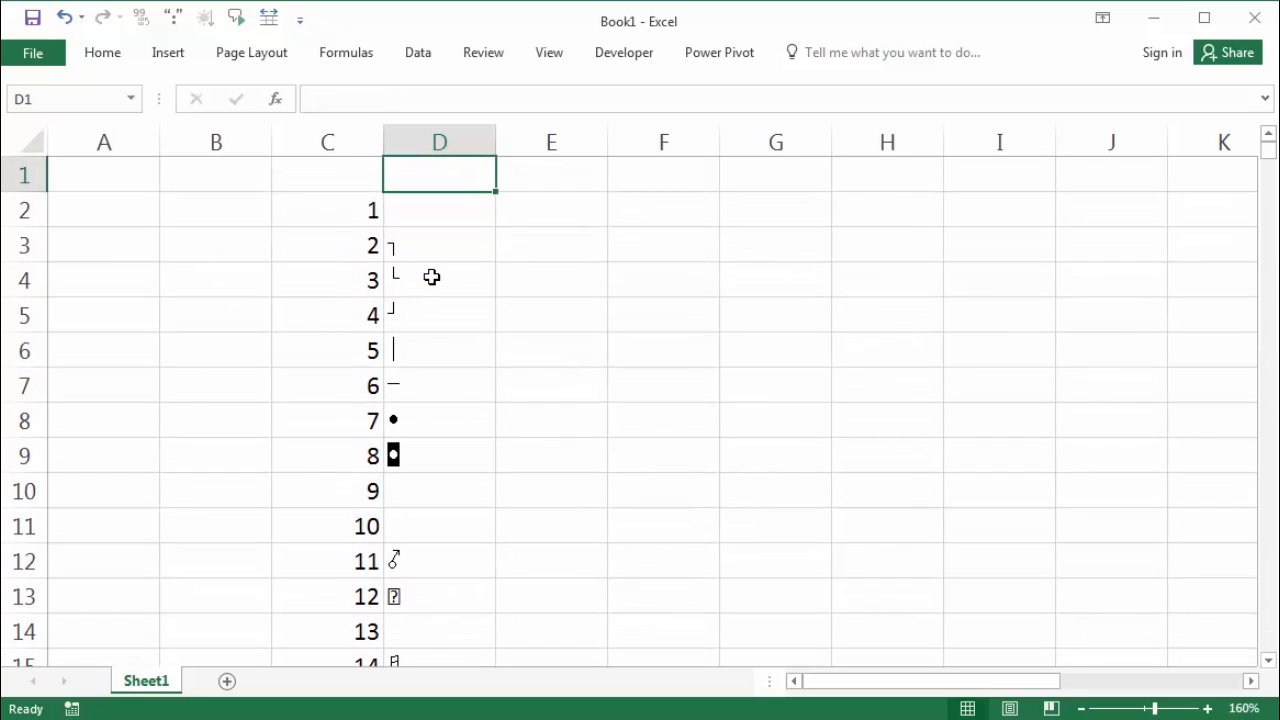
pyautogui.moveTo(340, 146); pyautogui.dragTo(424, 152)
pyautogui.press('Delete')
pyautogui.click(251, 211)
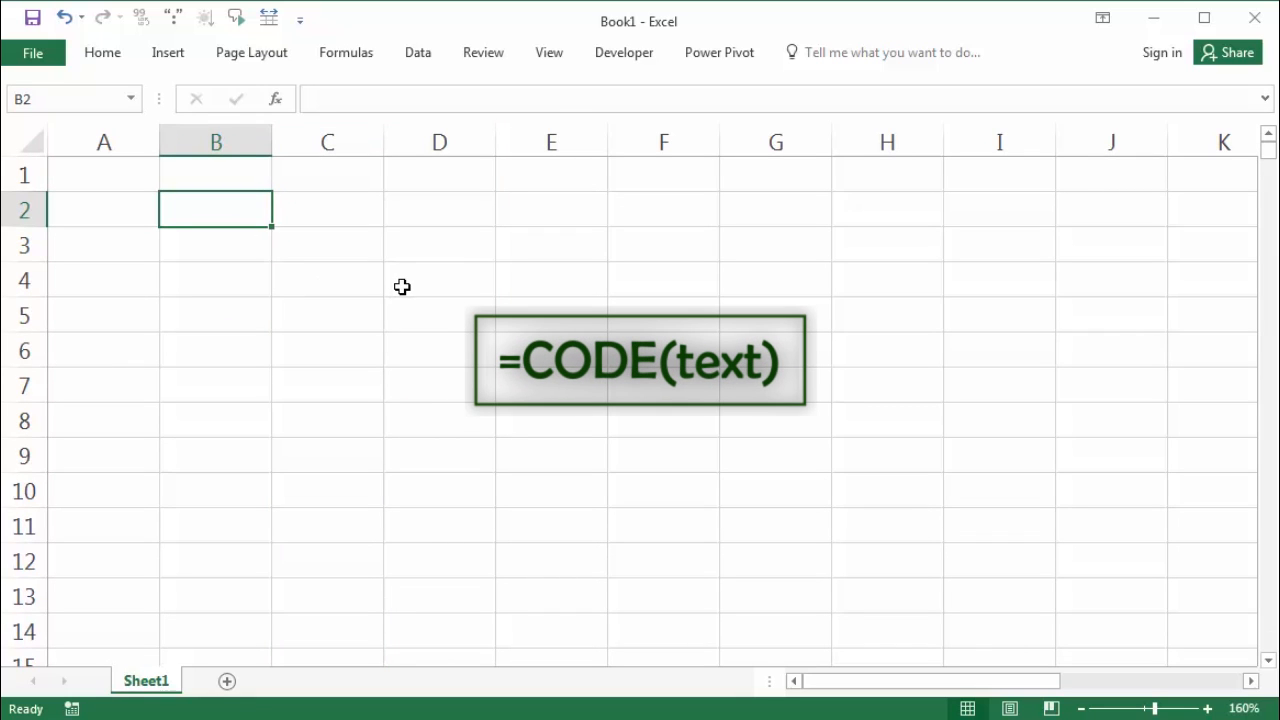
# Enter a CODE formula in cell B2 that returns the code number of the letter "A".
pyautogui.write('=code(')
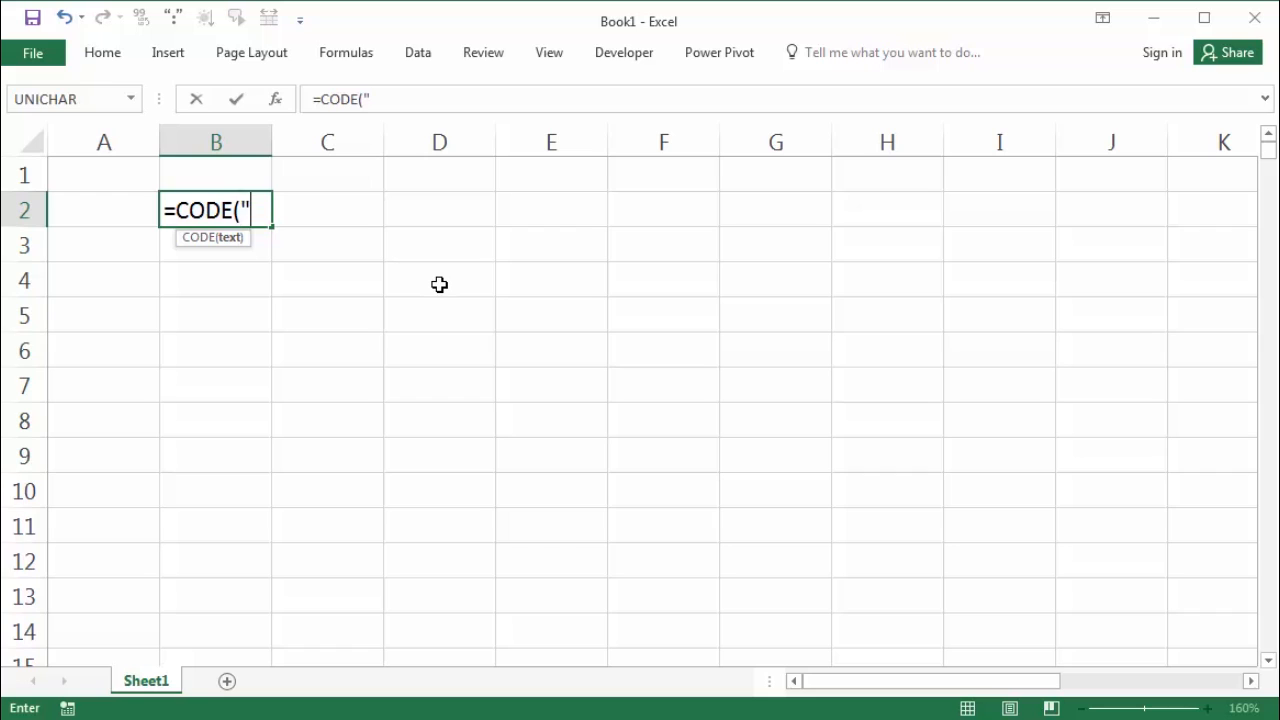
pyautogui.write('A"')
pyautogui.press('Return')
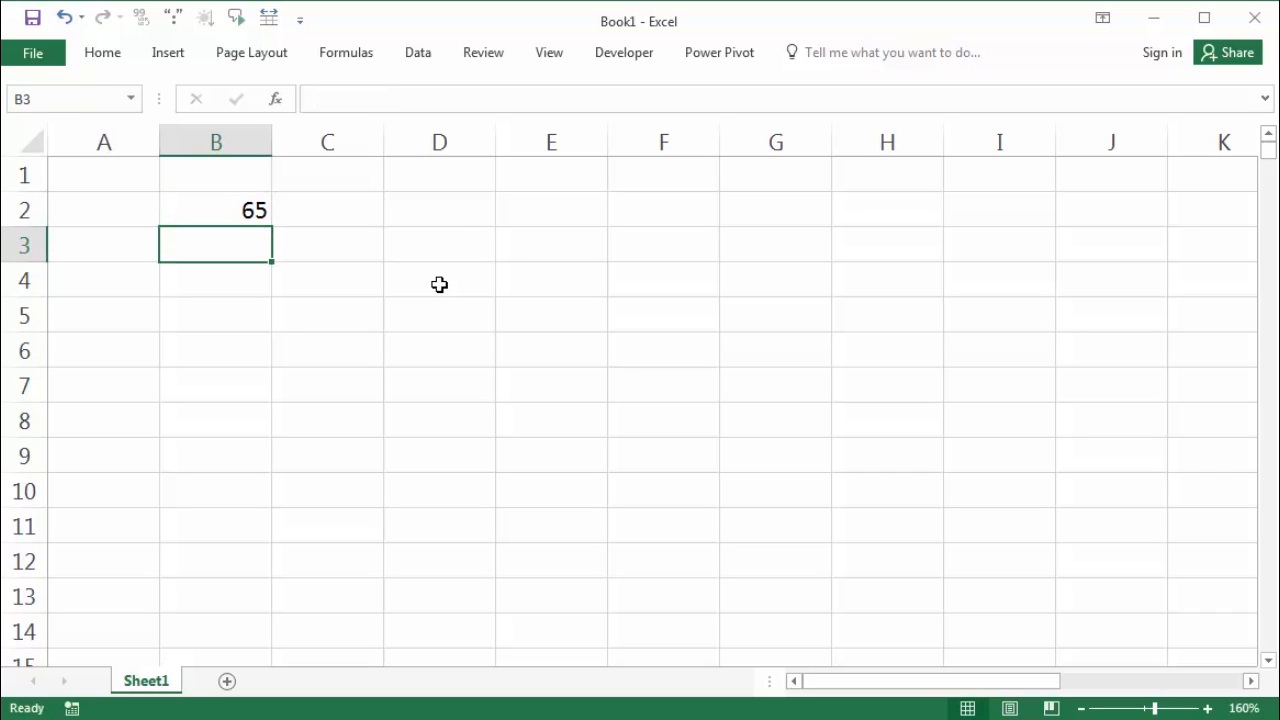
# Enter =CHAR(B2) in cell C2 to convert the code number back into its character.
pyautogui.press('Up')
pyautogui.press('Right')
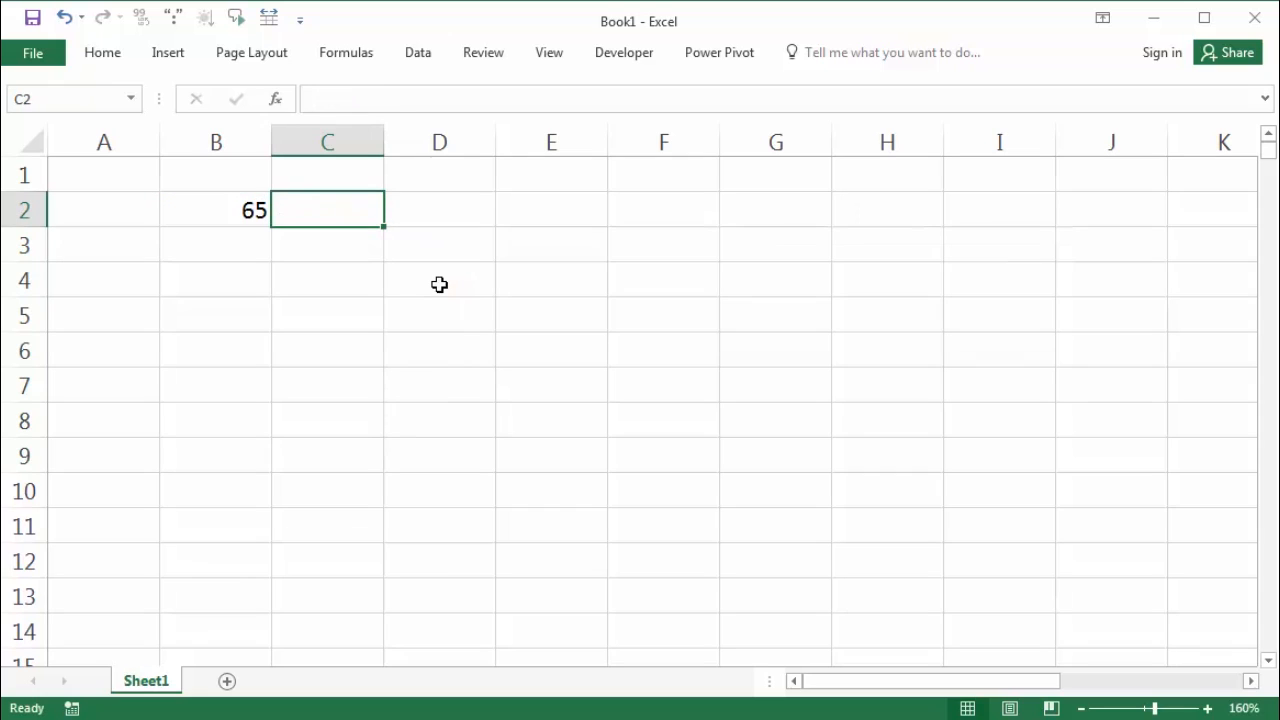
pyautogui.write('=cha')
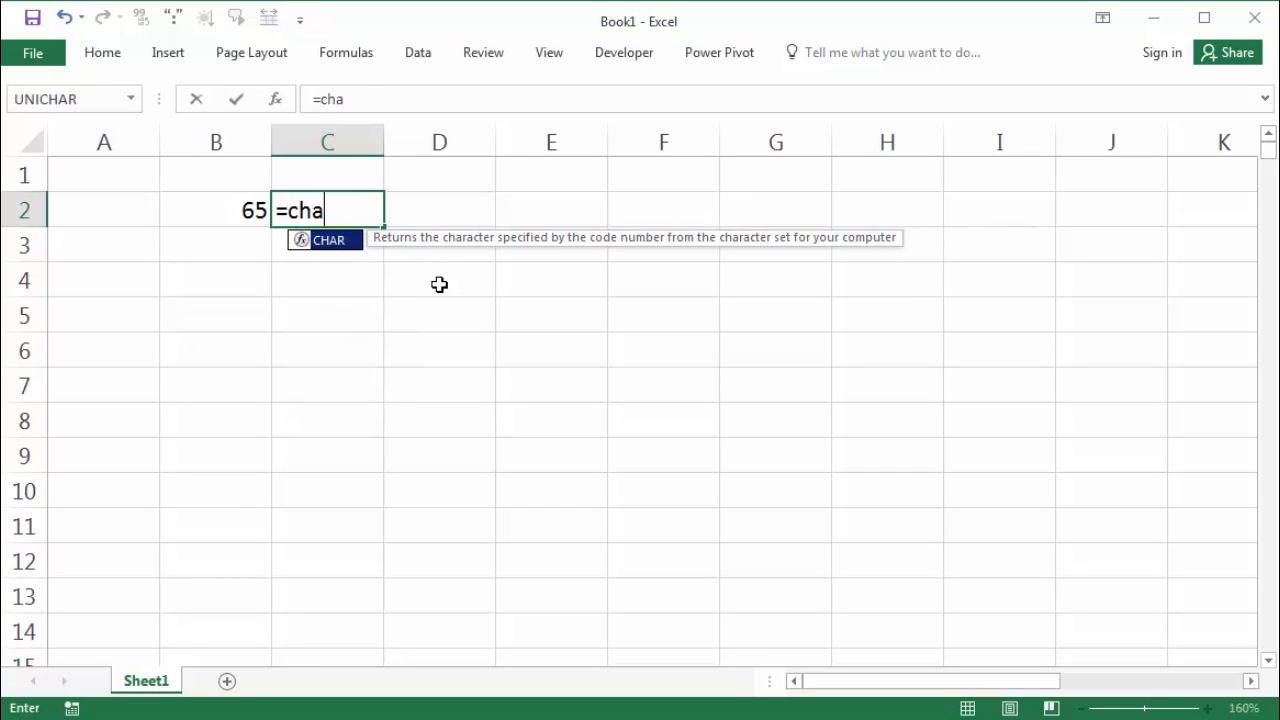
pyautogui.press('Tab')
pyautogui.press('Left')
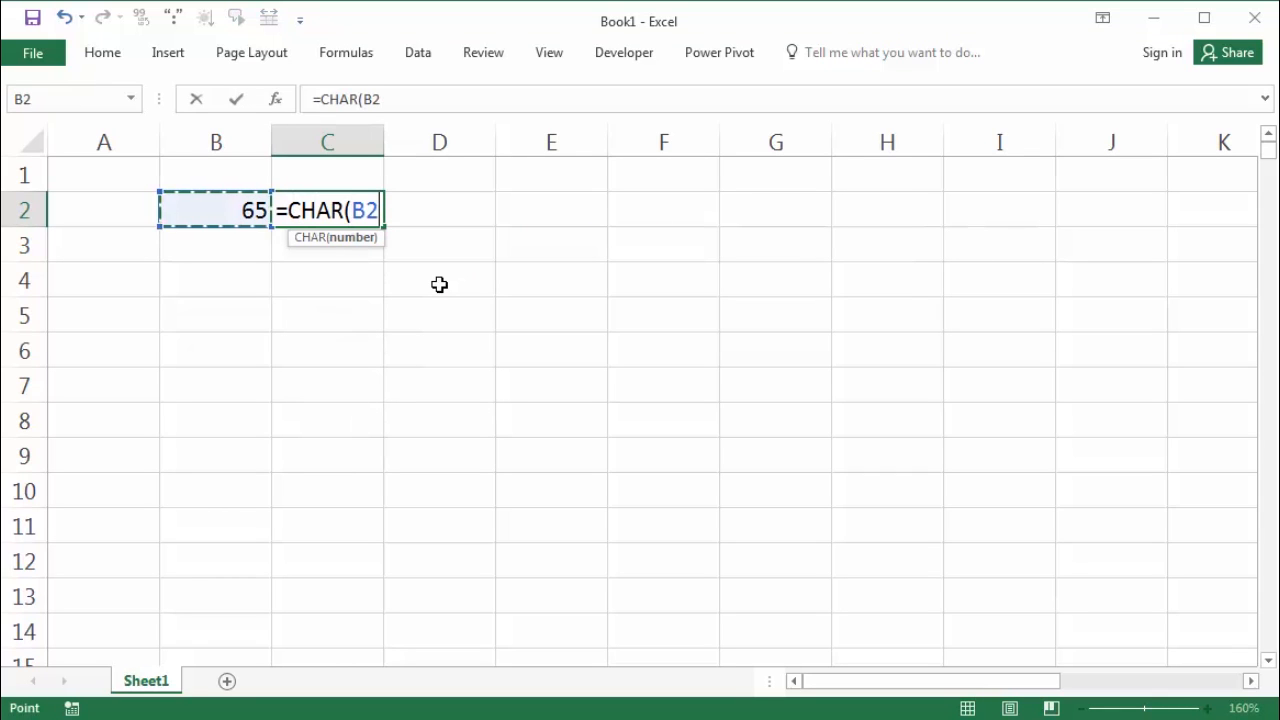
pyautogui.press('Return')
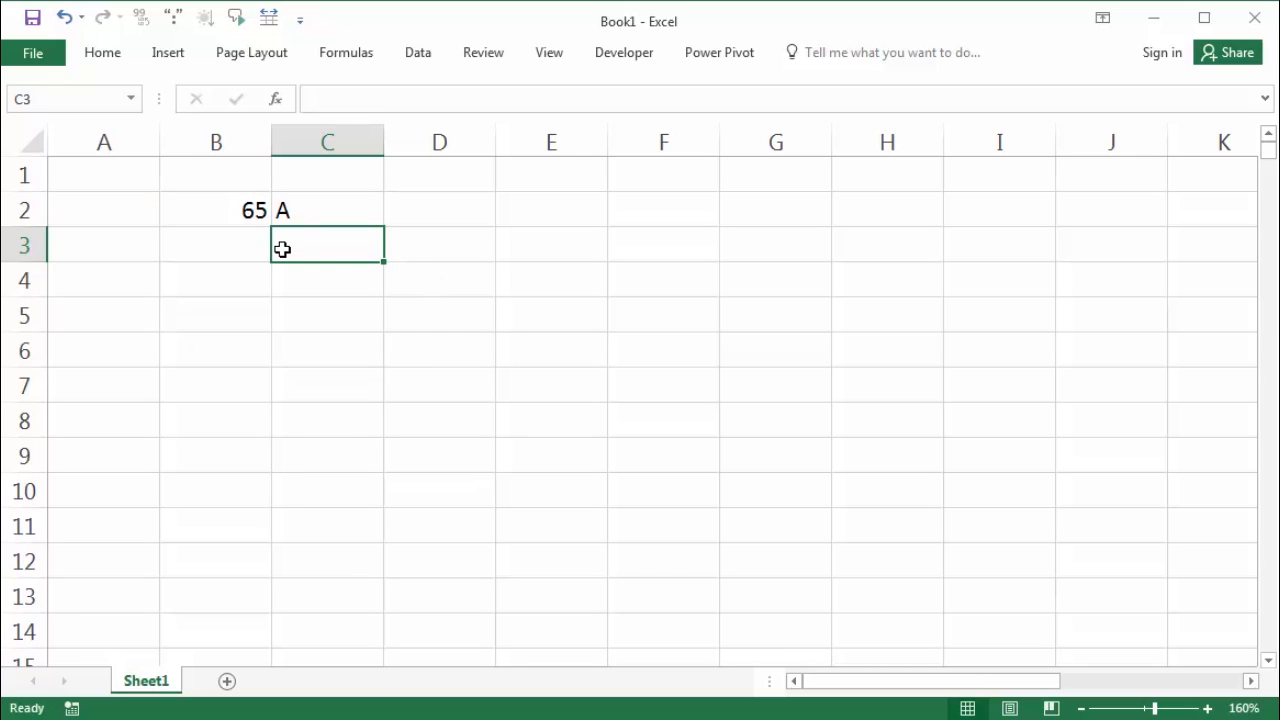
# Compare the CODE formula in B2 with the CHAR formula in C2.
pyautogui.click(234, 207)
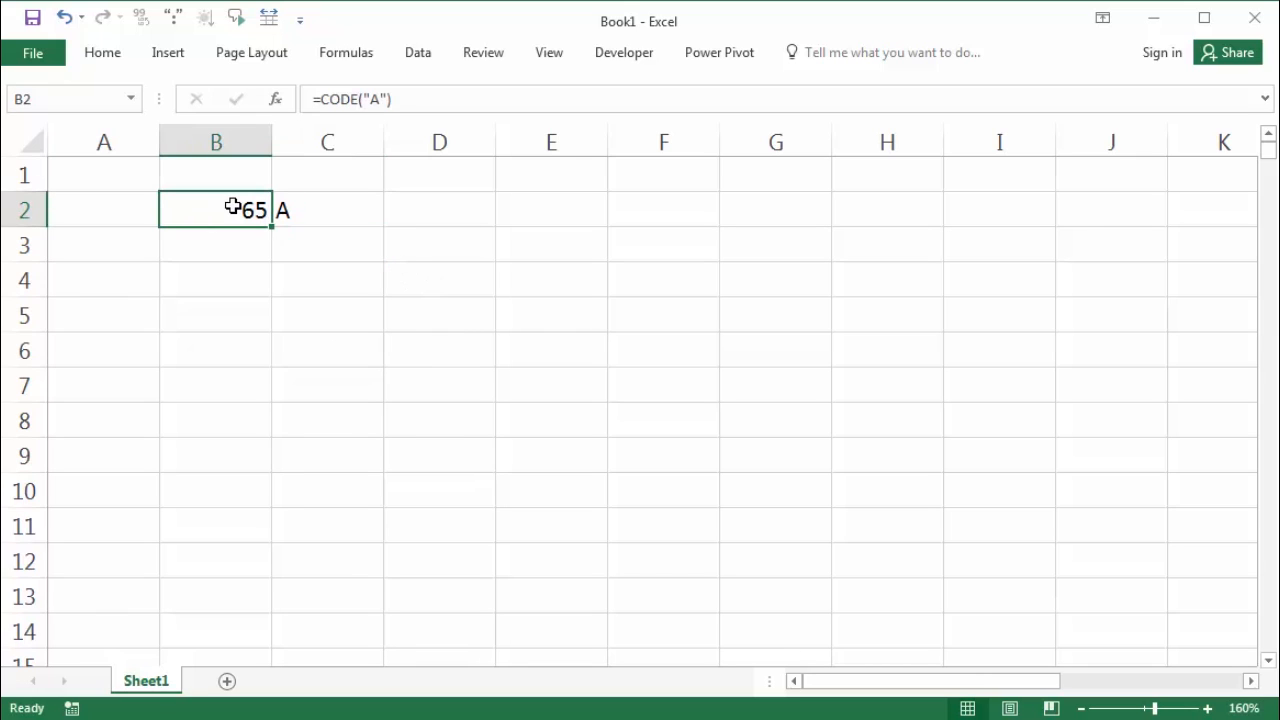
pyautogui.click(314, 217)
pyautogui.click(242, 214)
pyautogui.click(286, 212)
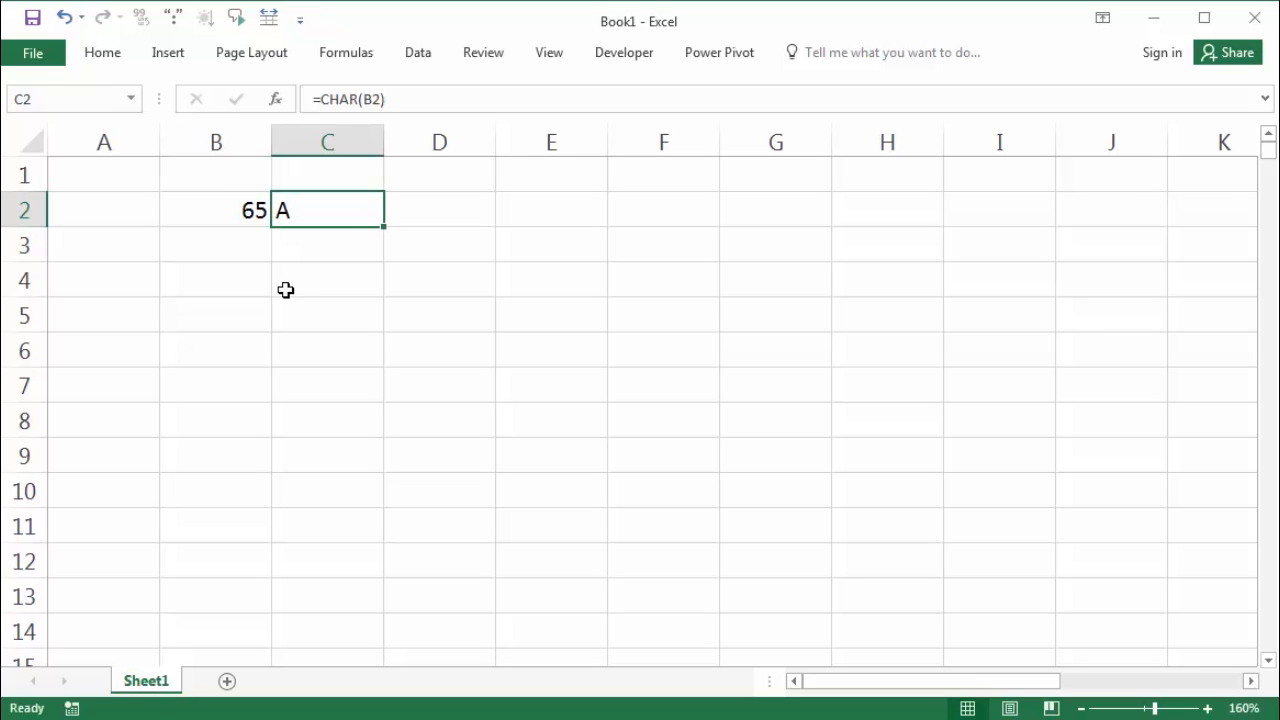
pyautogui.doubleClick(303, 213)
pyautogui.press('Escape')
pyautogui.click(236, 210)
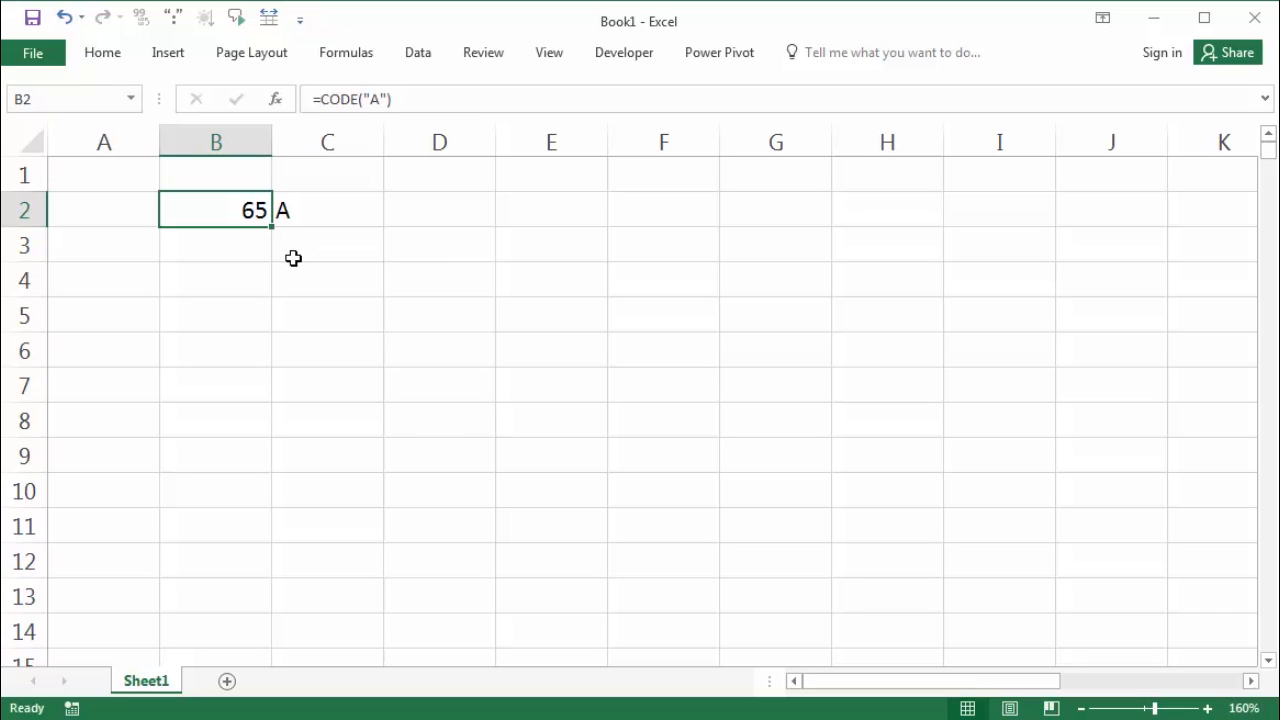
# Clear cells B2:C2 and enter =FIND("b";"bagaimana") in B2.
pyautogui.moveTo(246, 214); pyautogui.dragTo(298, 217)
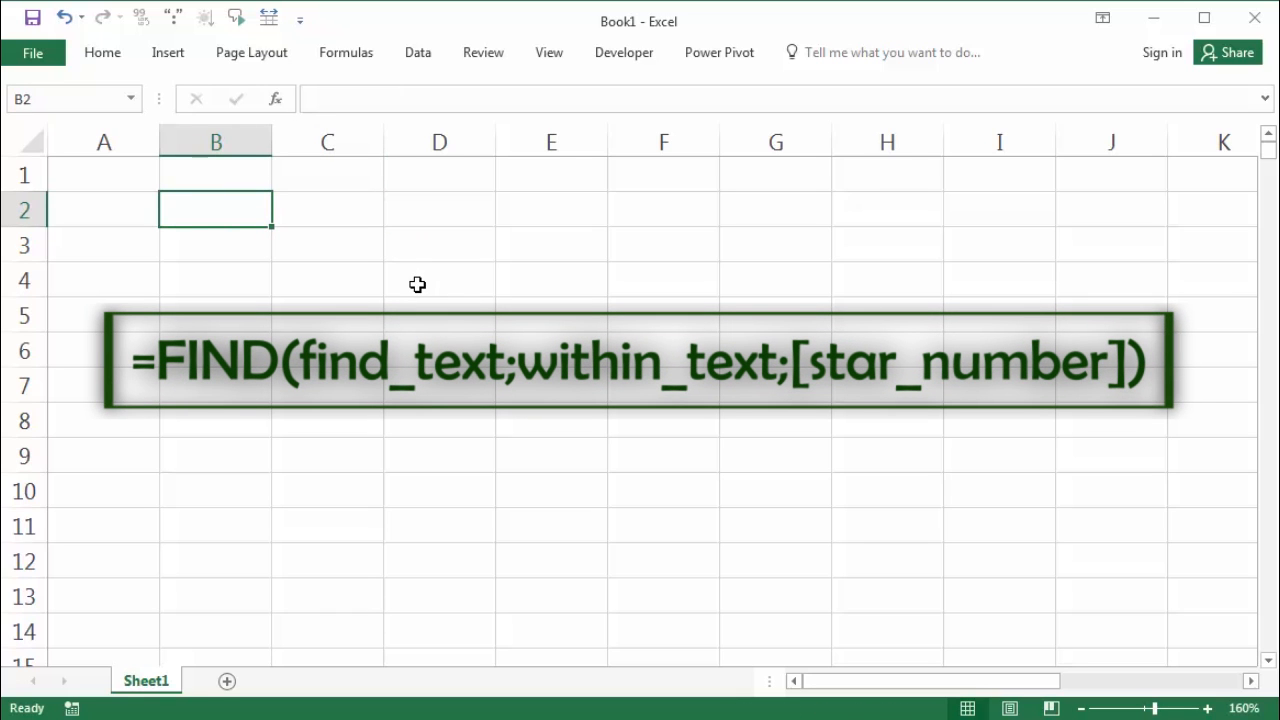
pyautogui.write('=')
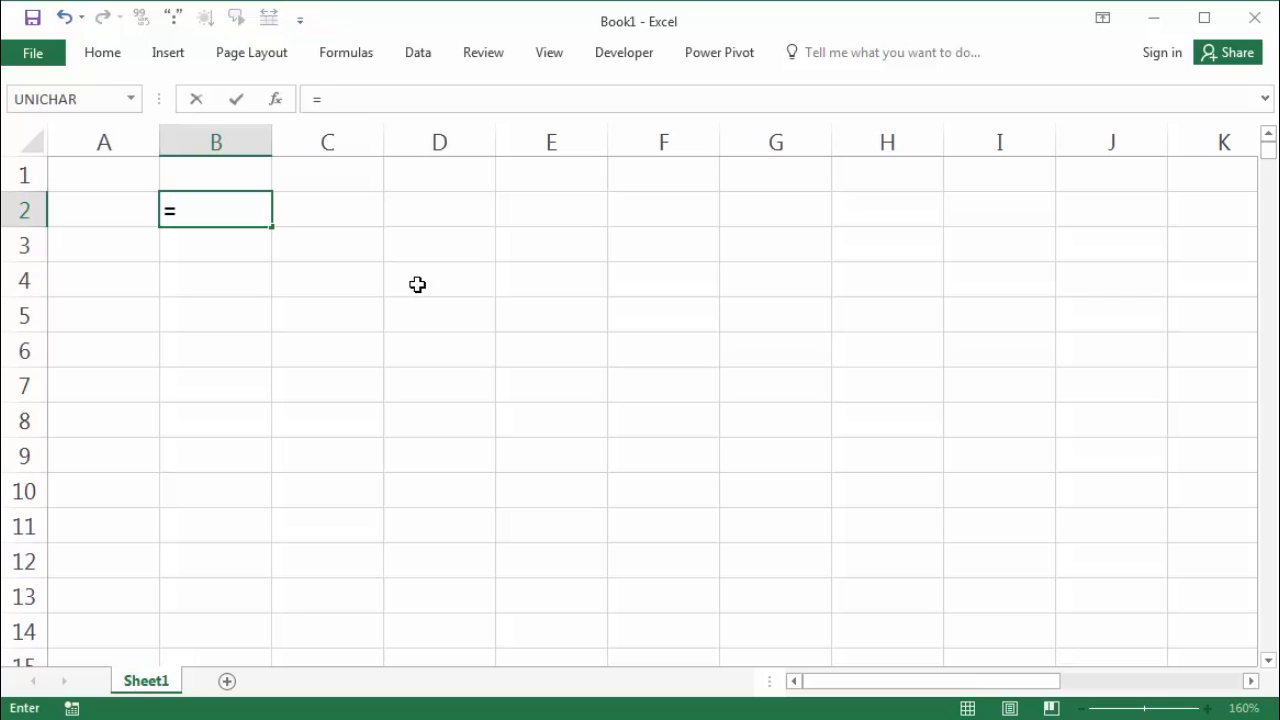
pyautogui.write('fin')
pyautogui.press('Tab')
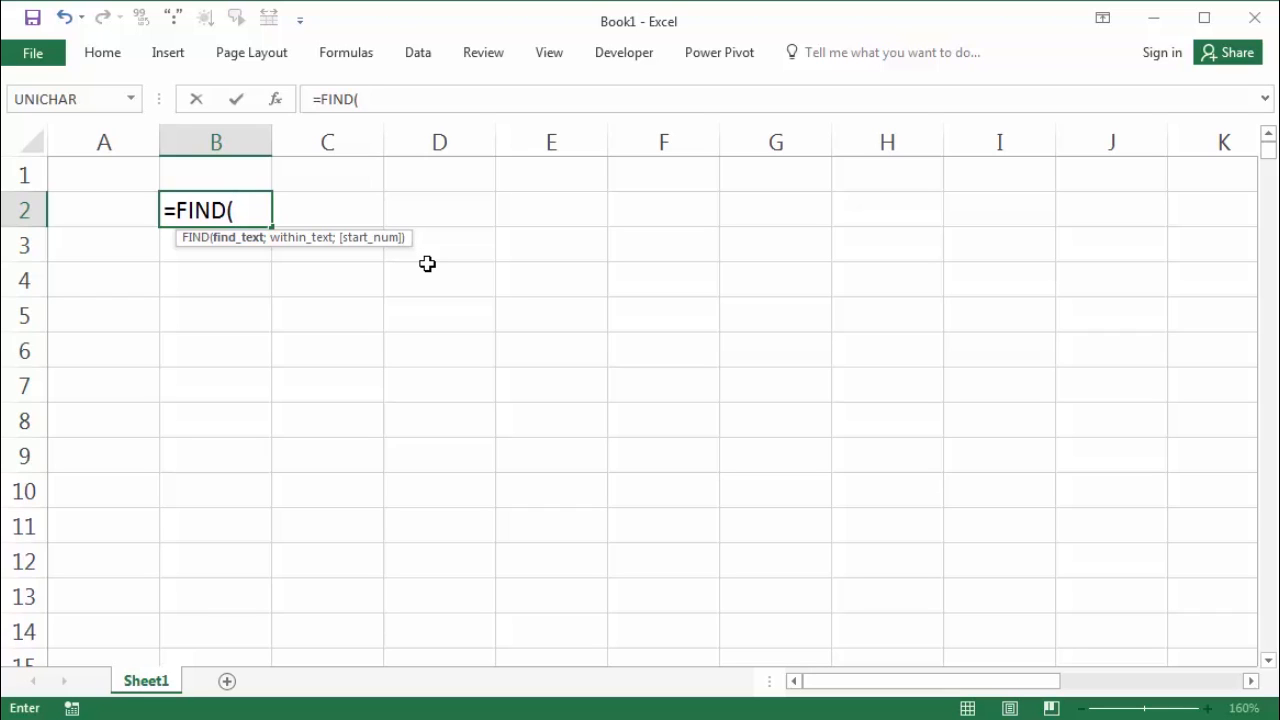
pyautogui.write('"b";')
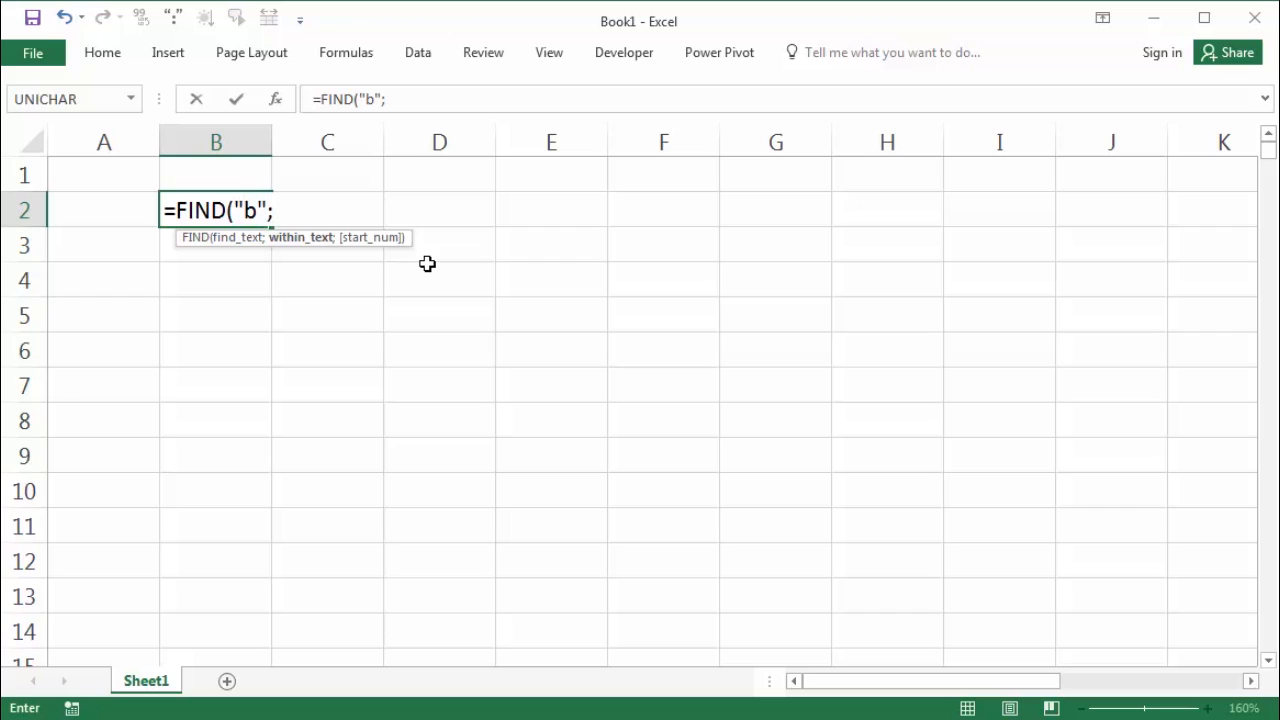
pyautogui.write('"B')
pyautogui.press('BackSpace')
pyautogui.write('bagai')
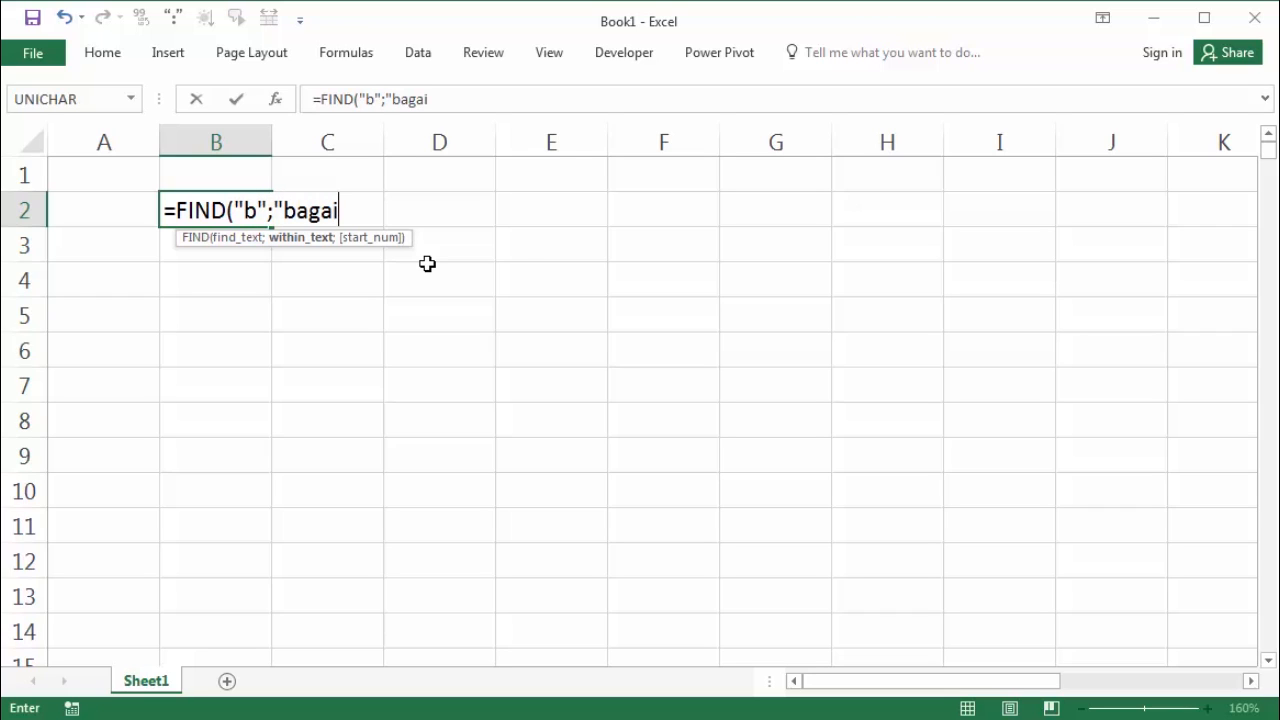
pyautogui.write('mana"')
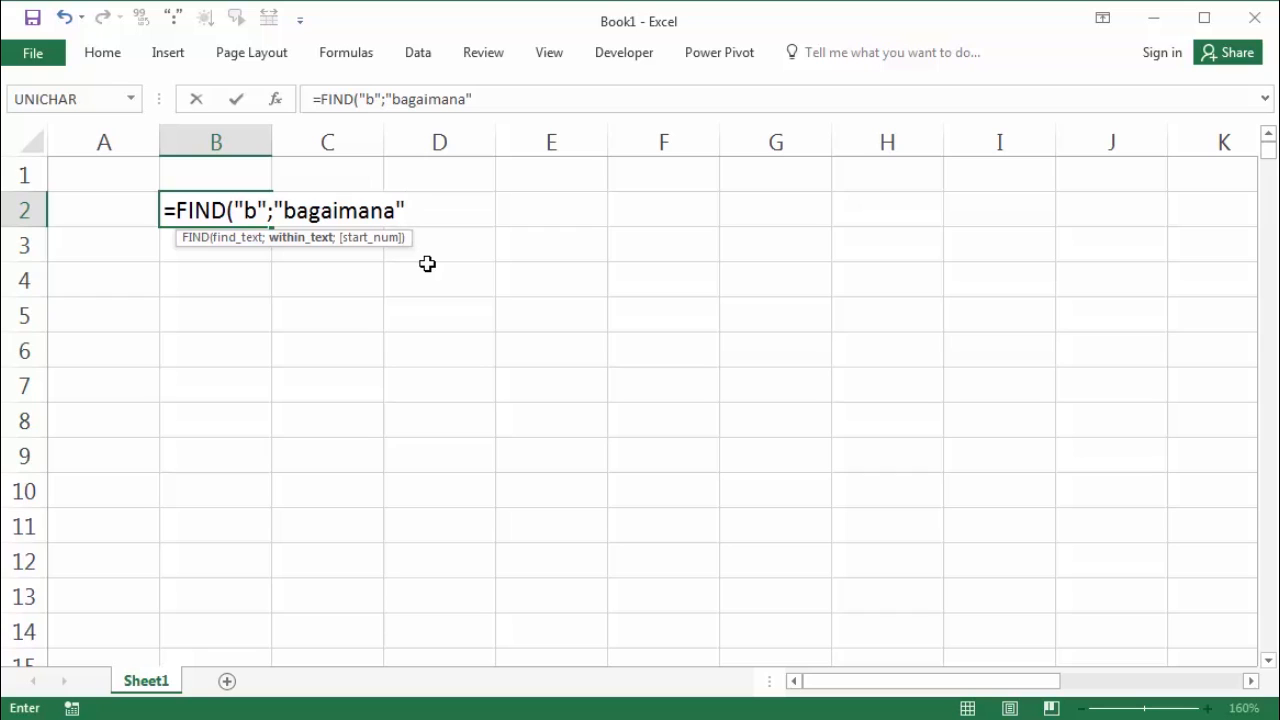
pyautogui.press('Return')
pyautogui.press('Up')
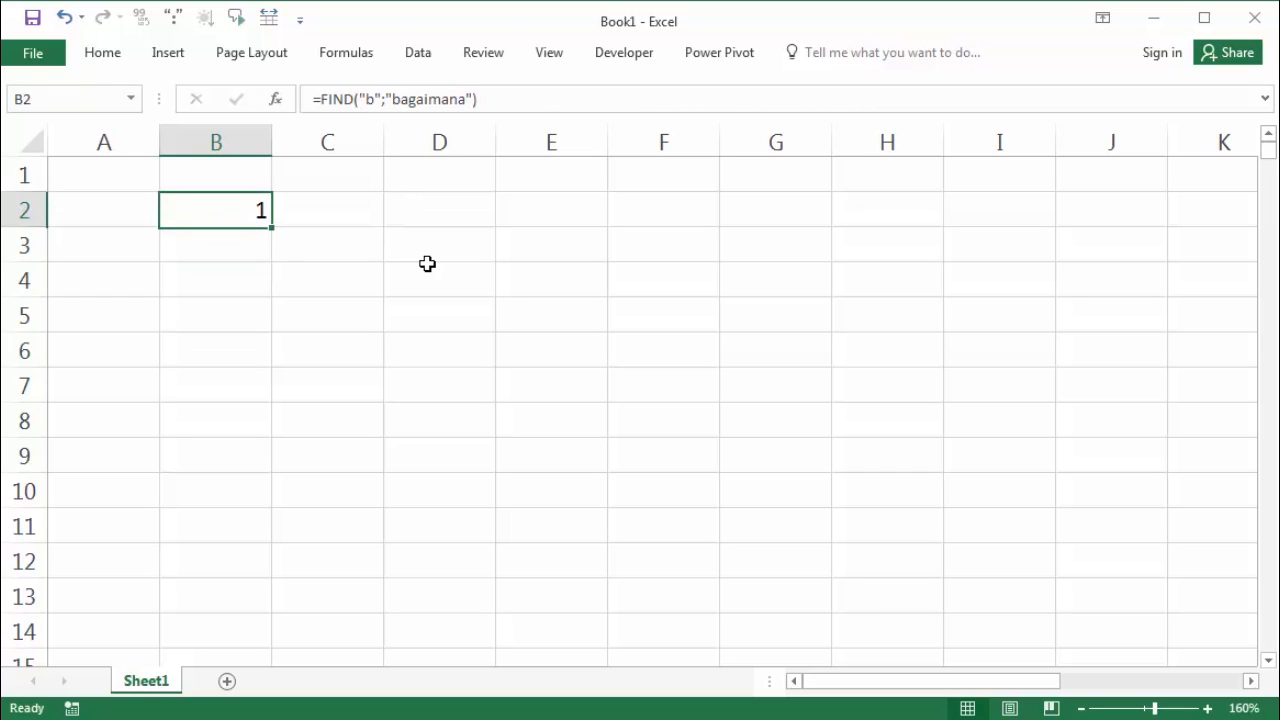
# Change the text searched for in B2's FIND formula to "a".
pyautogui.doubleClick(237, 207)
pyautogui.moveTo(284, 213); pyautogui.dragTo(245, 212)
pyautogui.write('a')
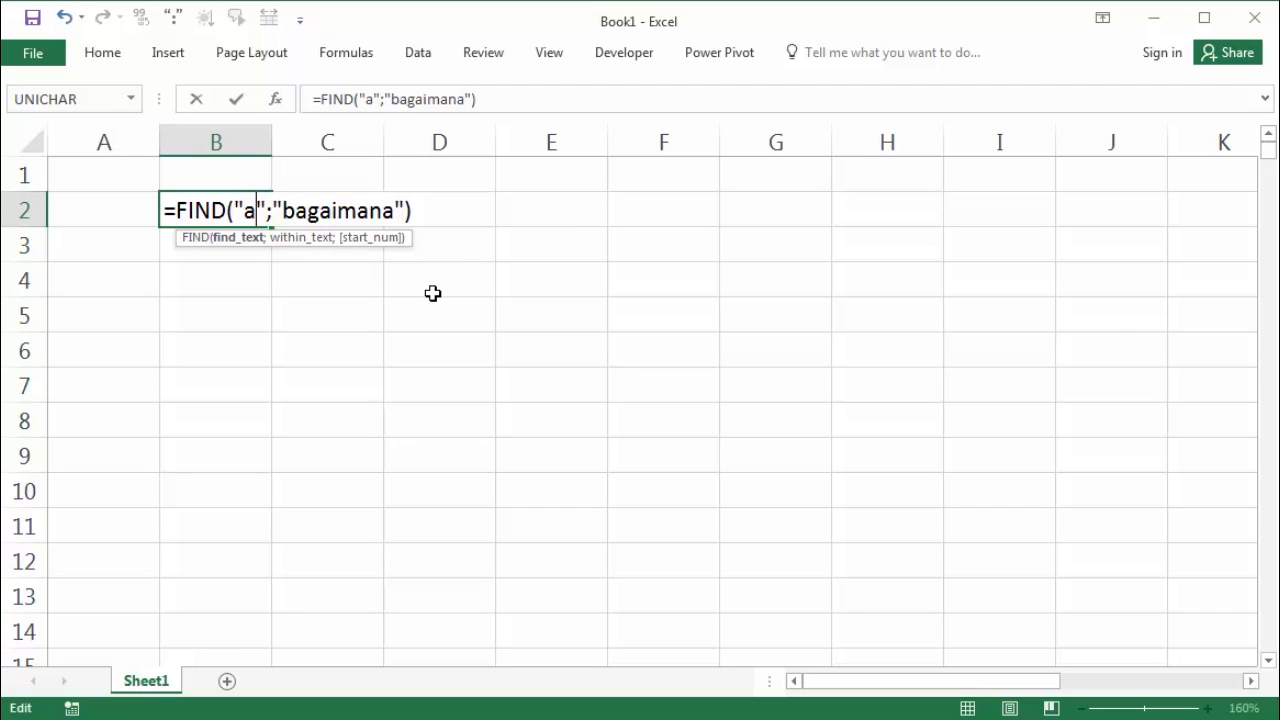
pyautogui.press('Return')
pyautogui.click(212, 211)
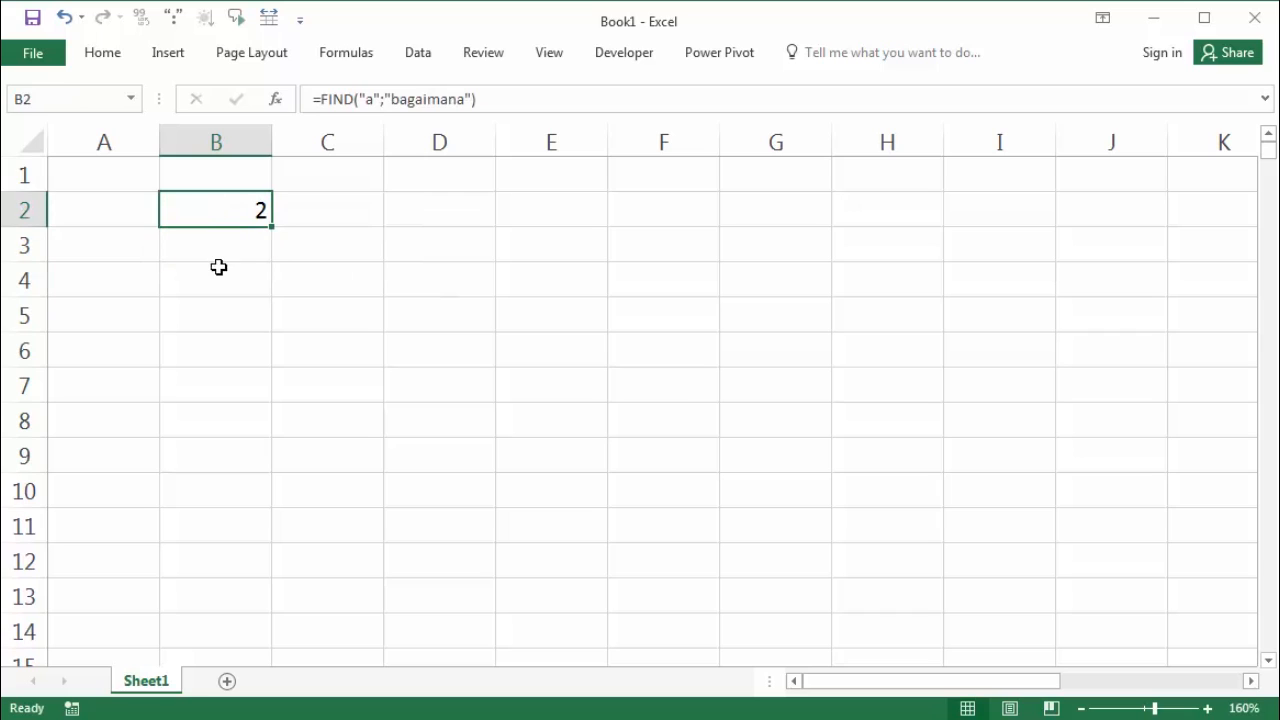
# Add a start number of 3 to the FIND formula in B2.
pyautogui.doubleClick(240, 206)
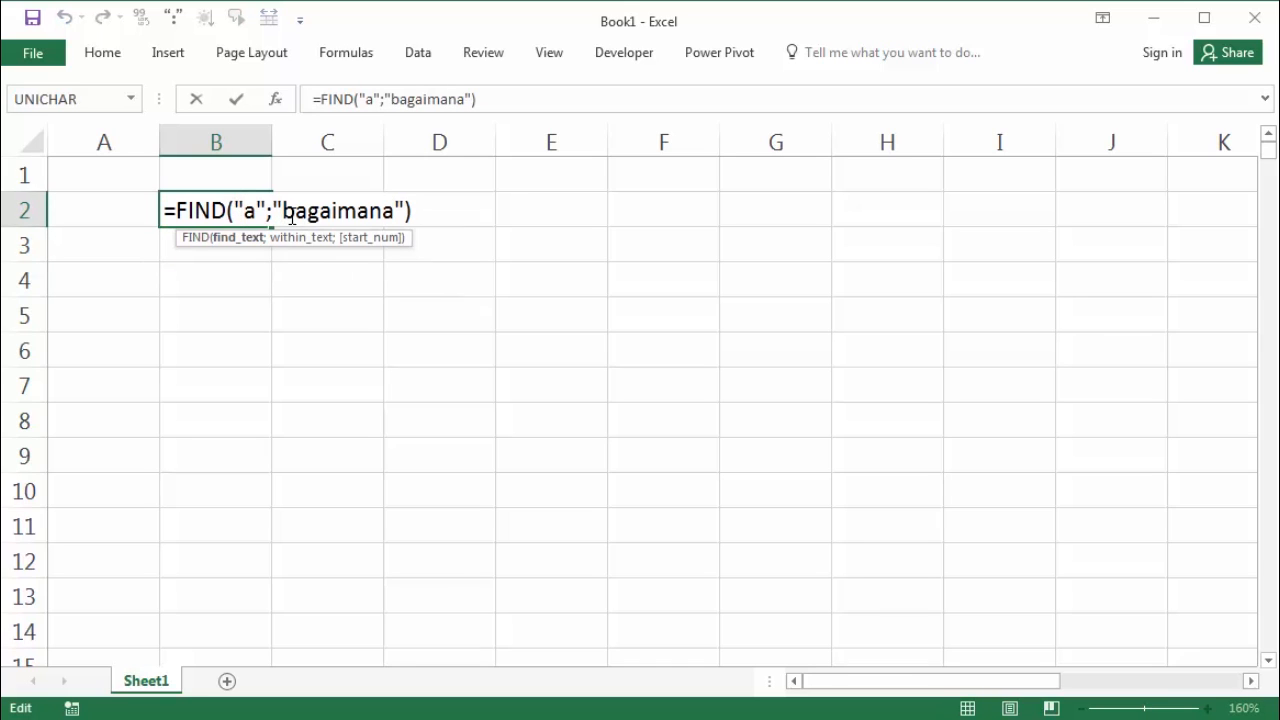
pyautogui.click(301, 212)
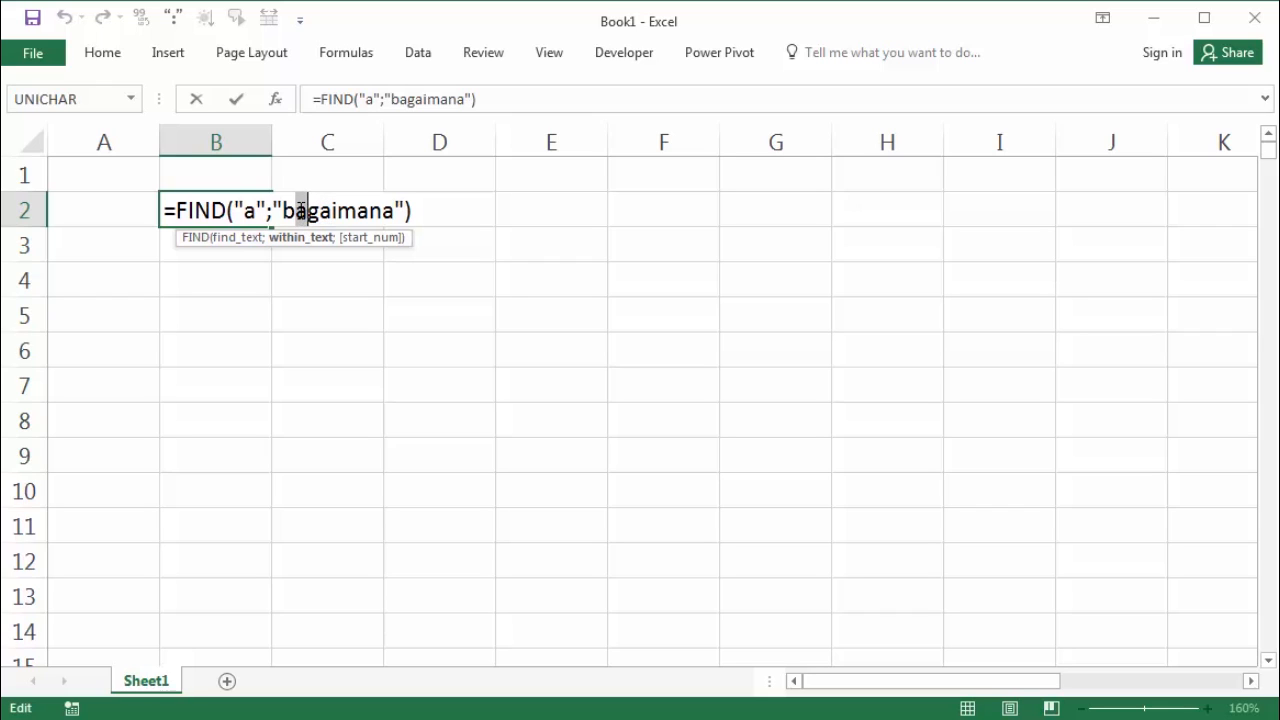
pyautogui.click(408, 210)
pyautogui.write(';')
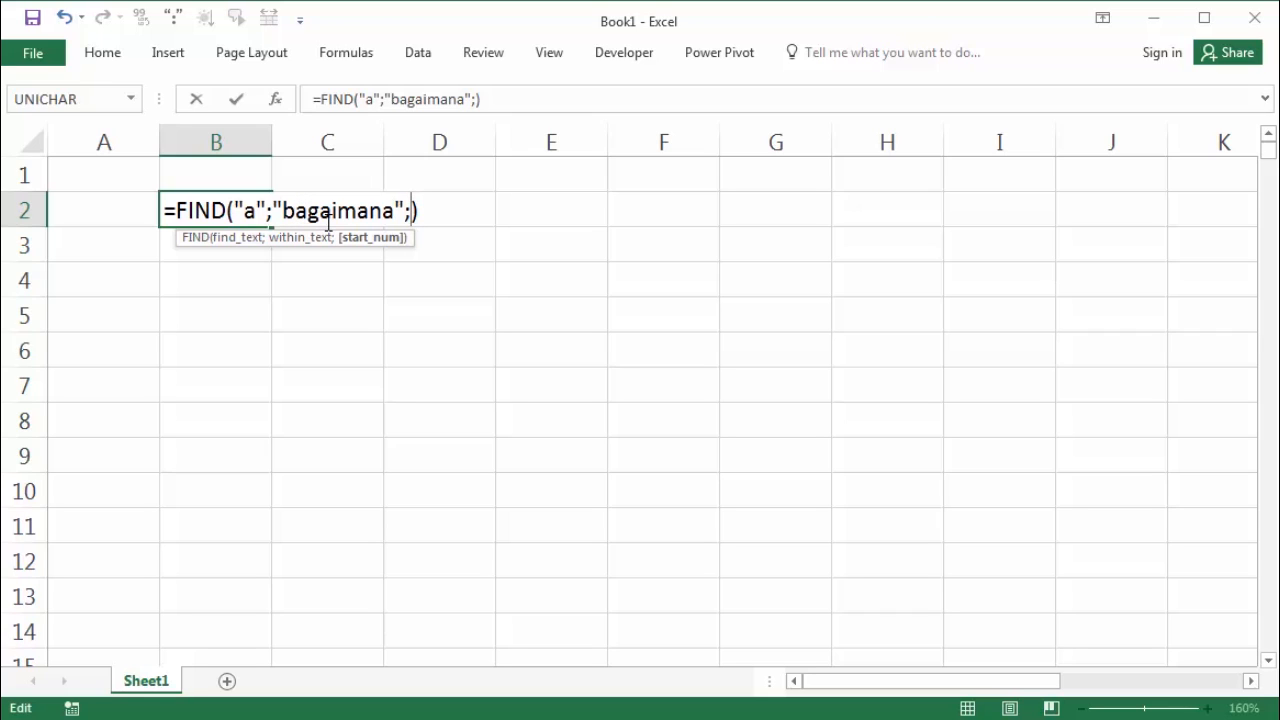
pyautogui.write('3')
pyautogui.press('Return')
pyautogui.click(263, 212)
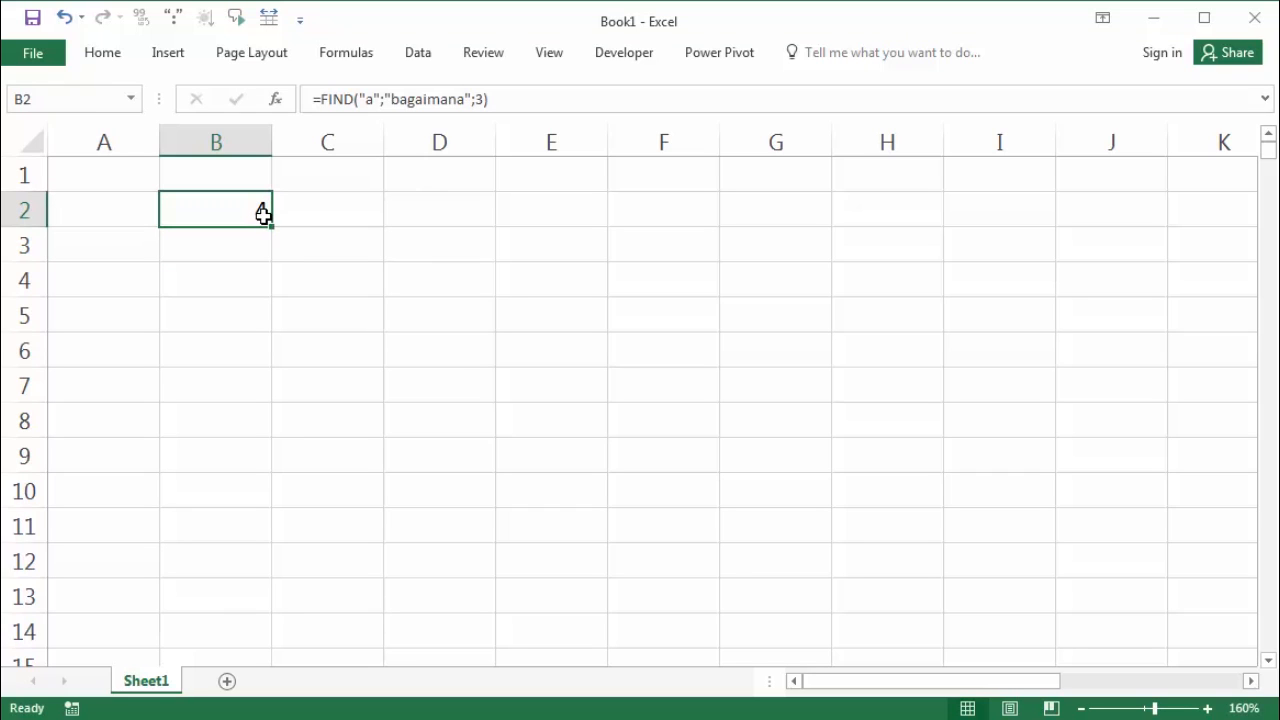
# Check the searched word in B2's FIND formula and set the formula's start number to 5.
pyautogui.doubleClick(263, 212)
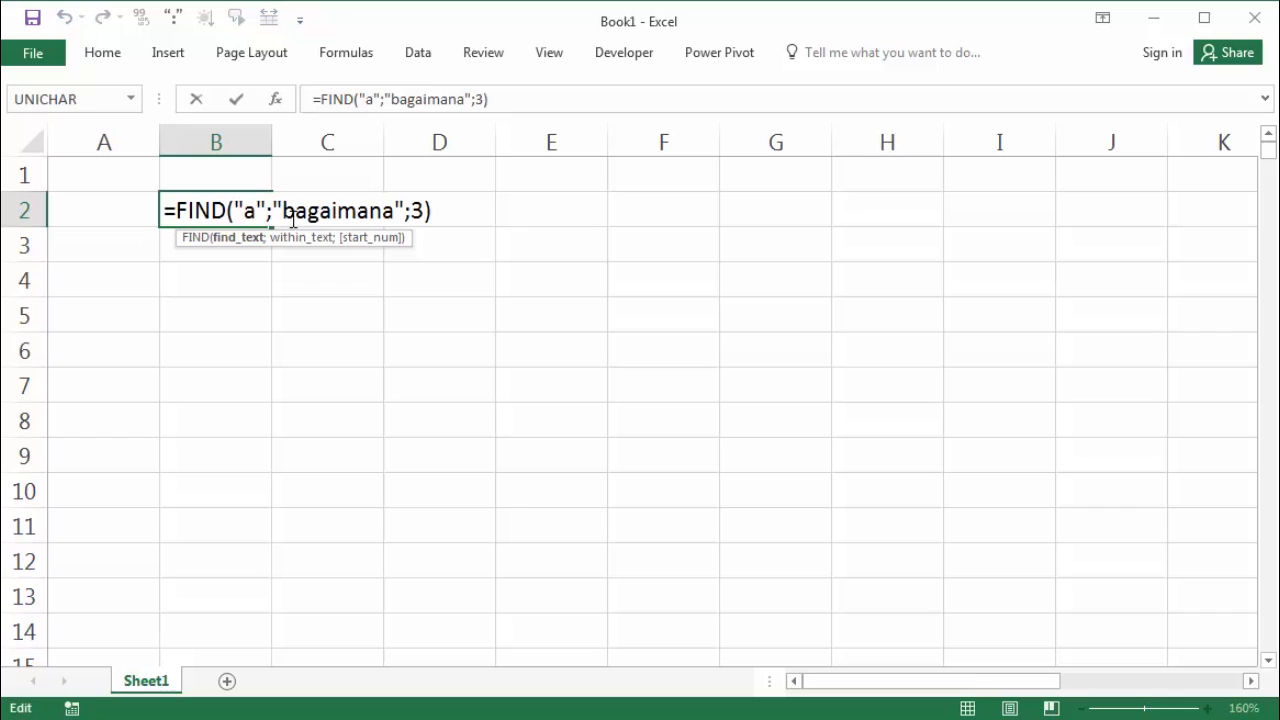
pyautogui.click(330, 214)
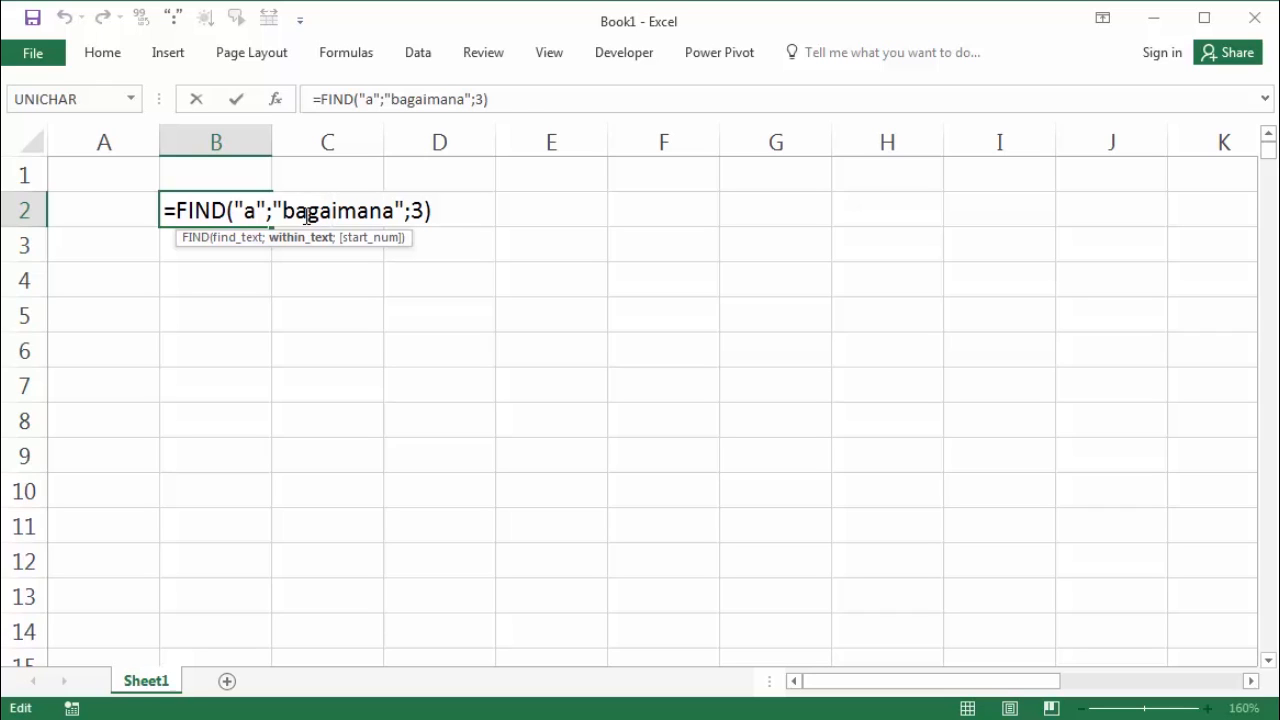
pyautogui.moveTo(318, 213); pyautogui.dragTo(331, 213)
pyautogui.press('Return')
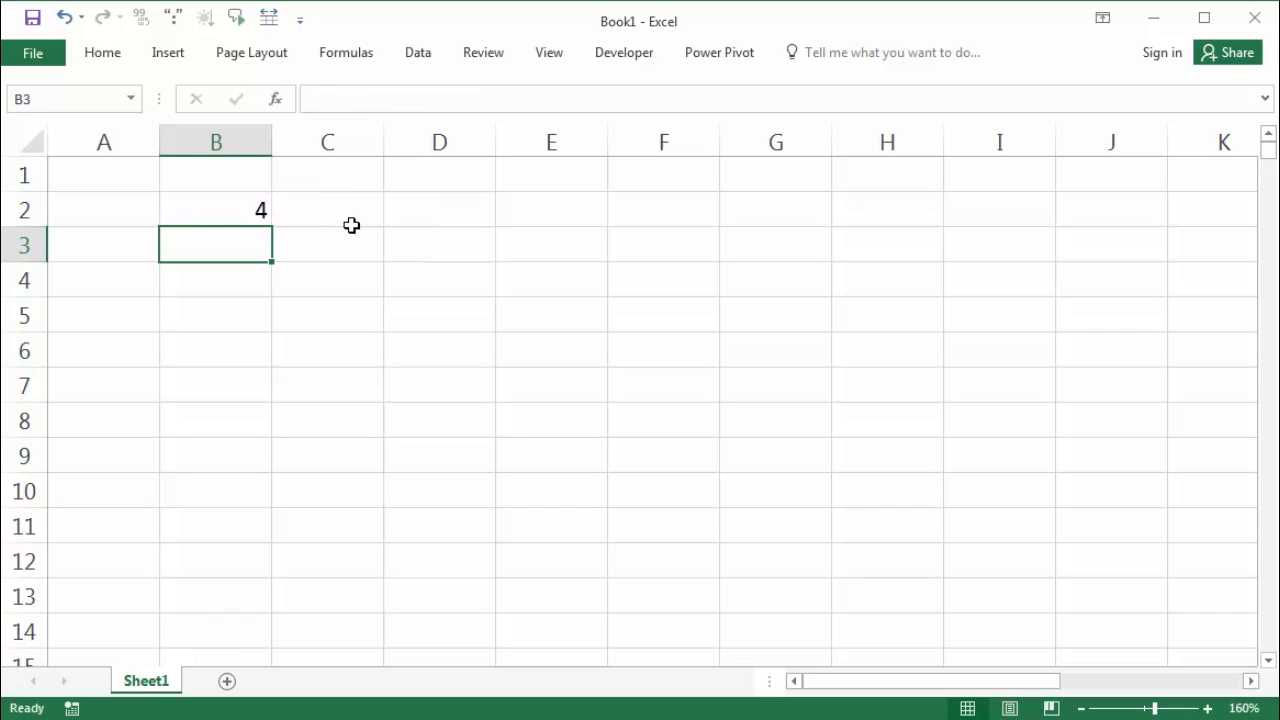
pyautogui.doubleClick(242, 212)
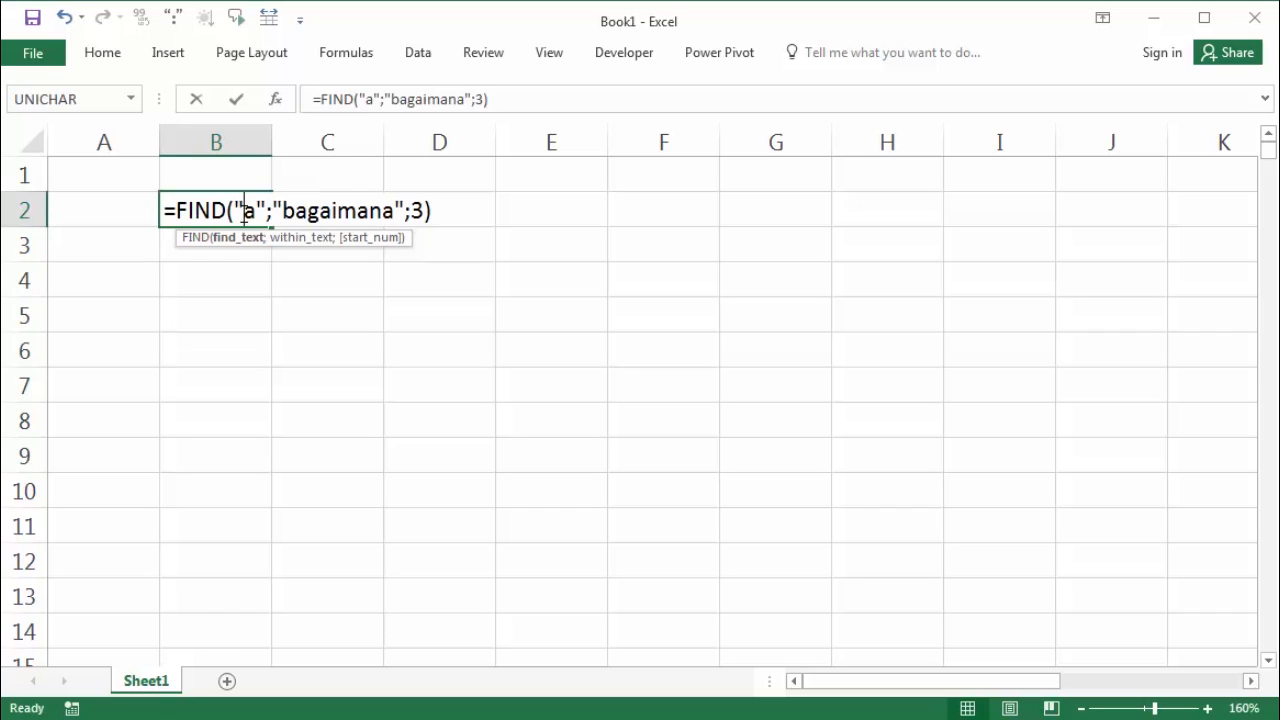
pyautogui.doubleClick(416, 210)
pyautogui.write('5')
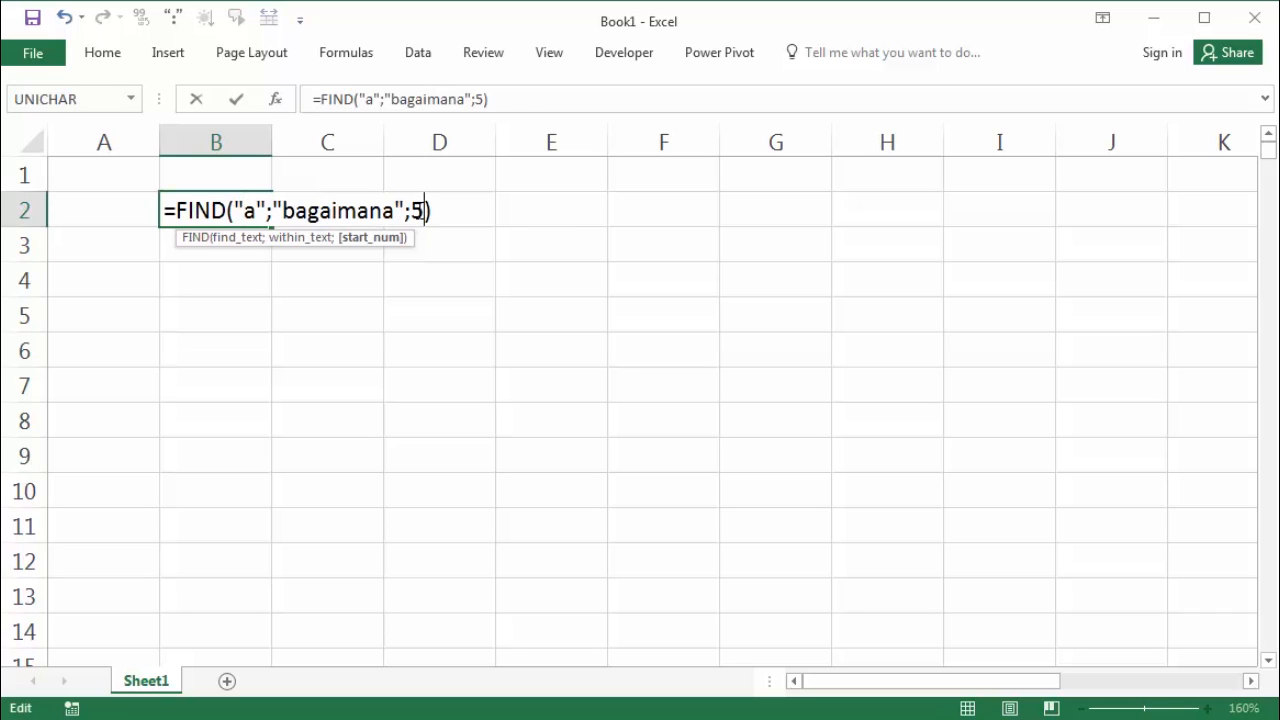
pyautogui.press('Return')
pyautogui.click(248, 208)
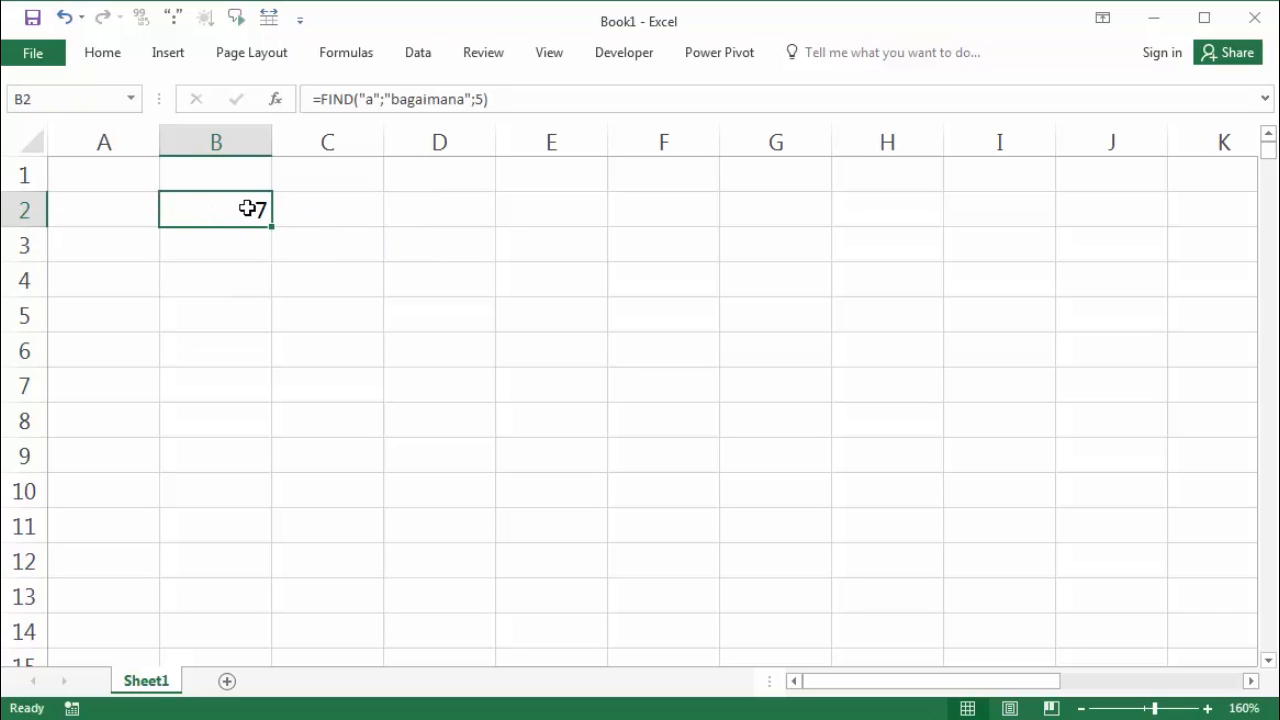
# Examine the FIND formula in B2 and which "a" in "bagaimana" its result refers to.
pyautogui.doubleClick(246, 208)
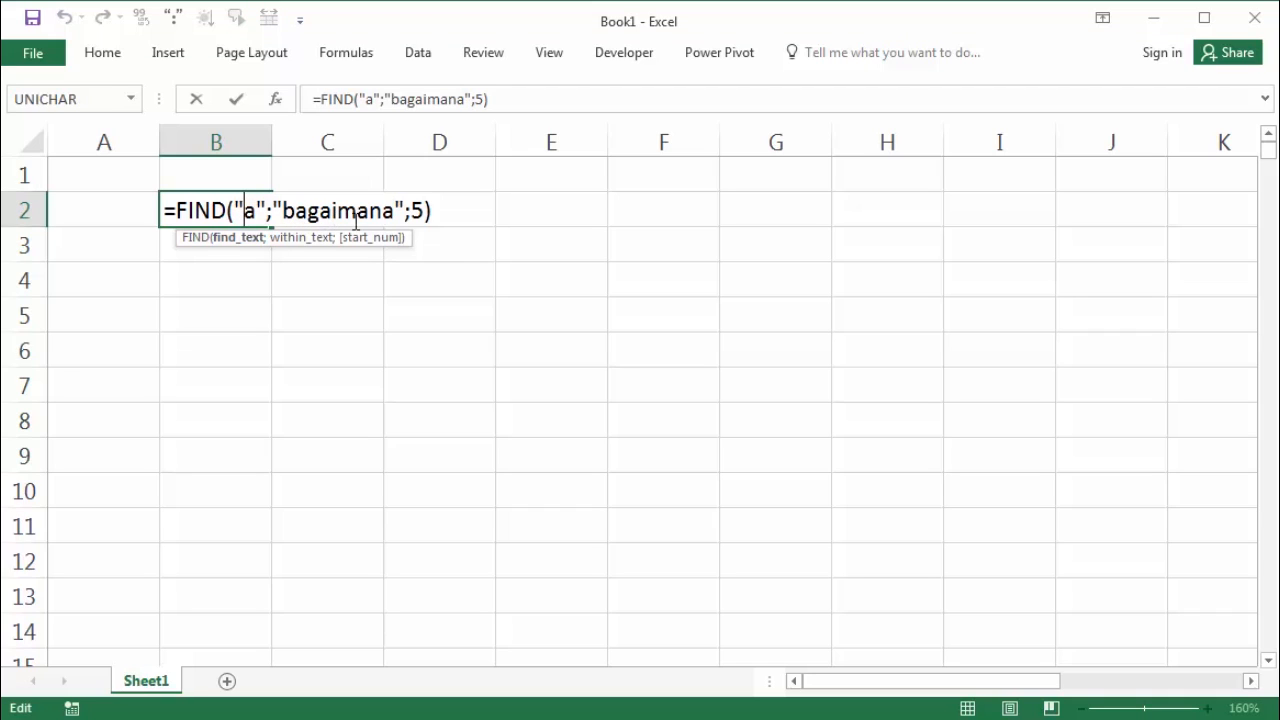
pyautogui.moveTo(365, 221); pyautogui.dragTo(355, 221)
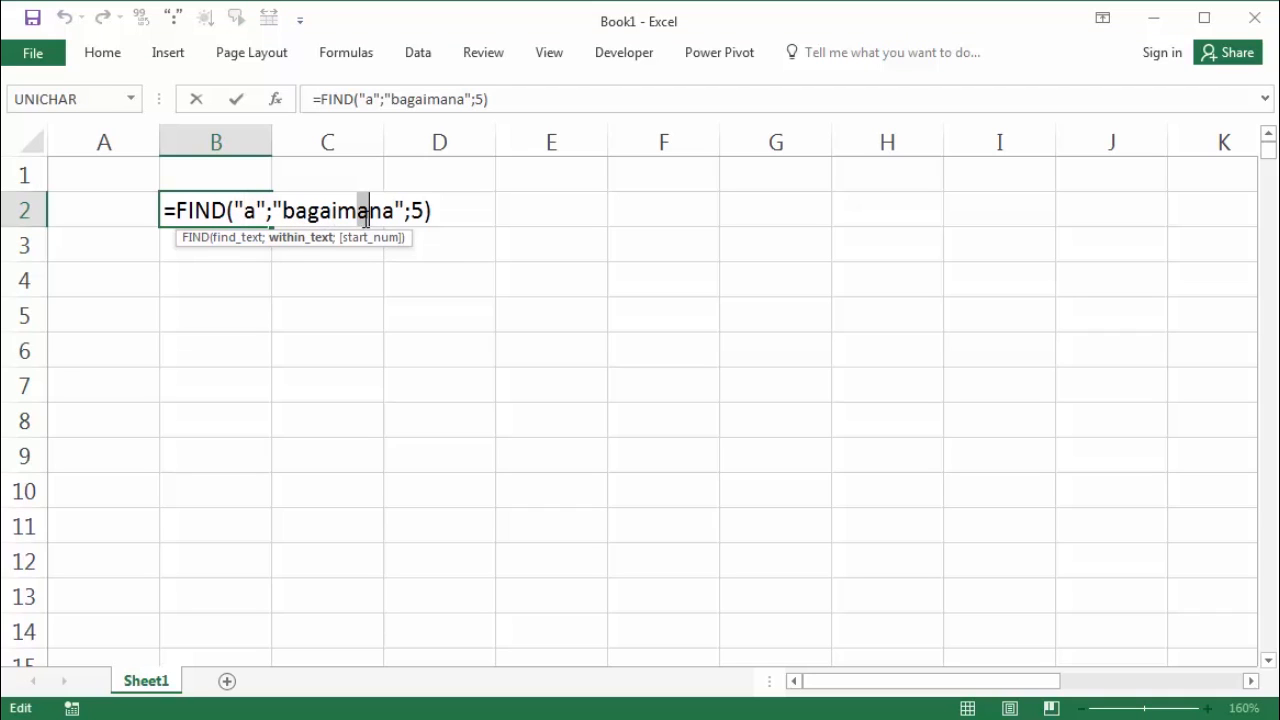
pyautogui.click(315, 307)
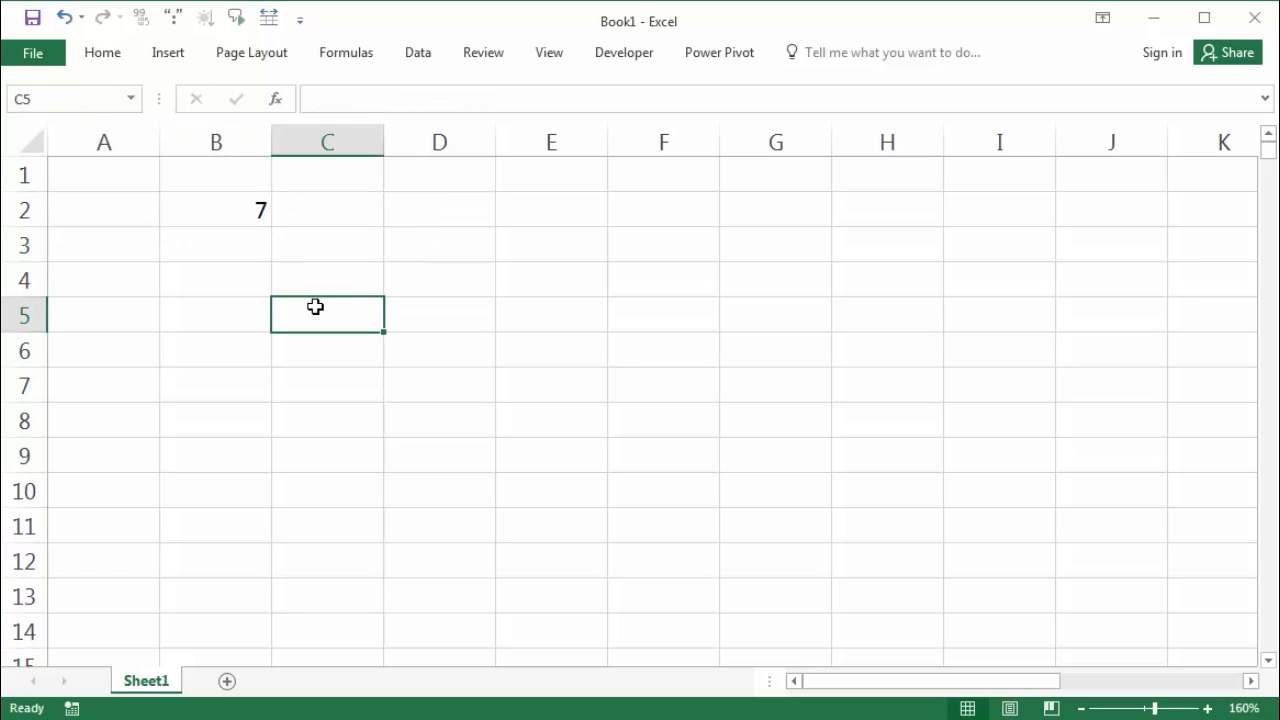
pyautogui.click(237, 209)
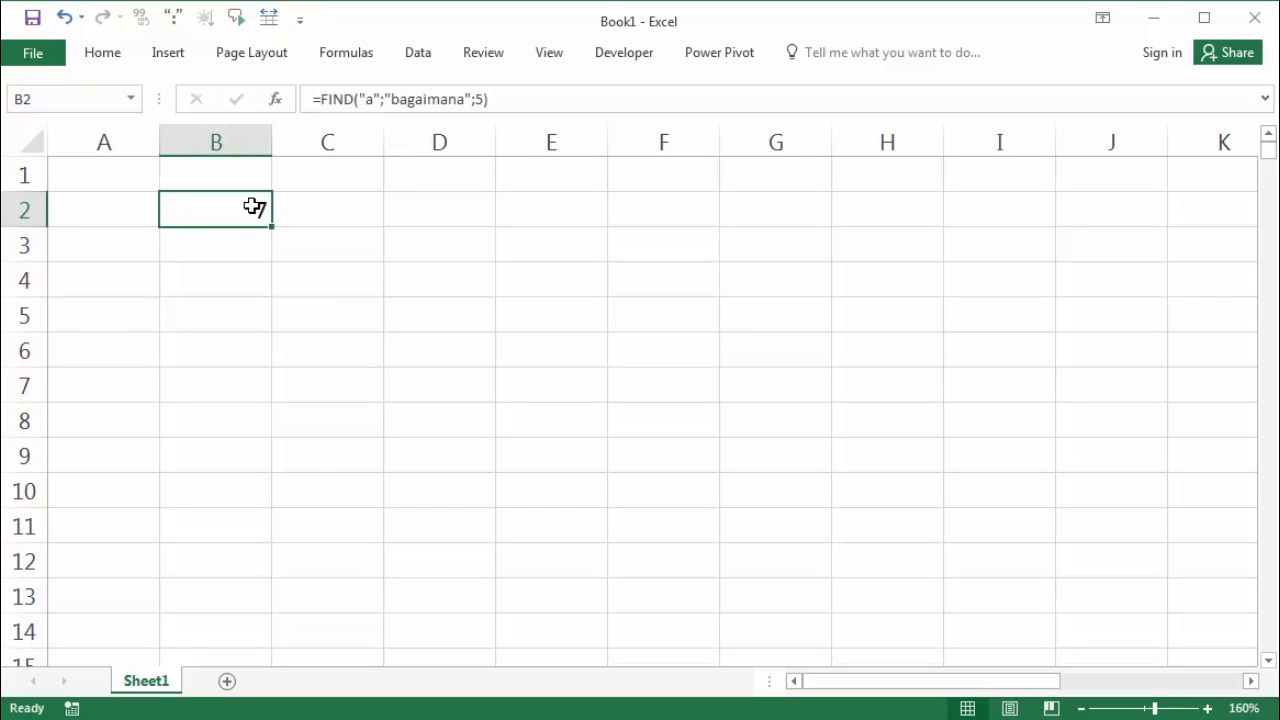
pyautogui.doubleClick(253, 208)
pyautogui.click(206, 280)
pyautogui.click(209, 213)
pyautogui.doubleClick(209, 210)
pyautogui.click(223, 309)
pyautogui.click(263, 212)
# Enter the word bagaimana in cell B3.
pyautogui.click(247, 243)
pyautogui.write('bagaimana')
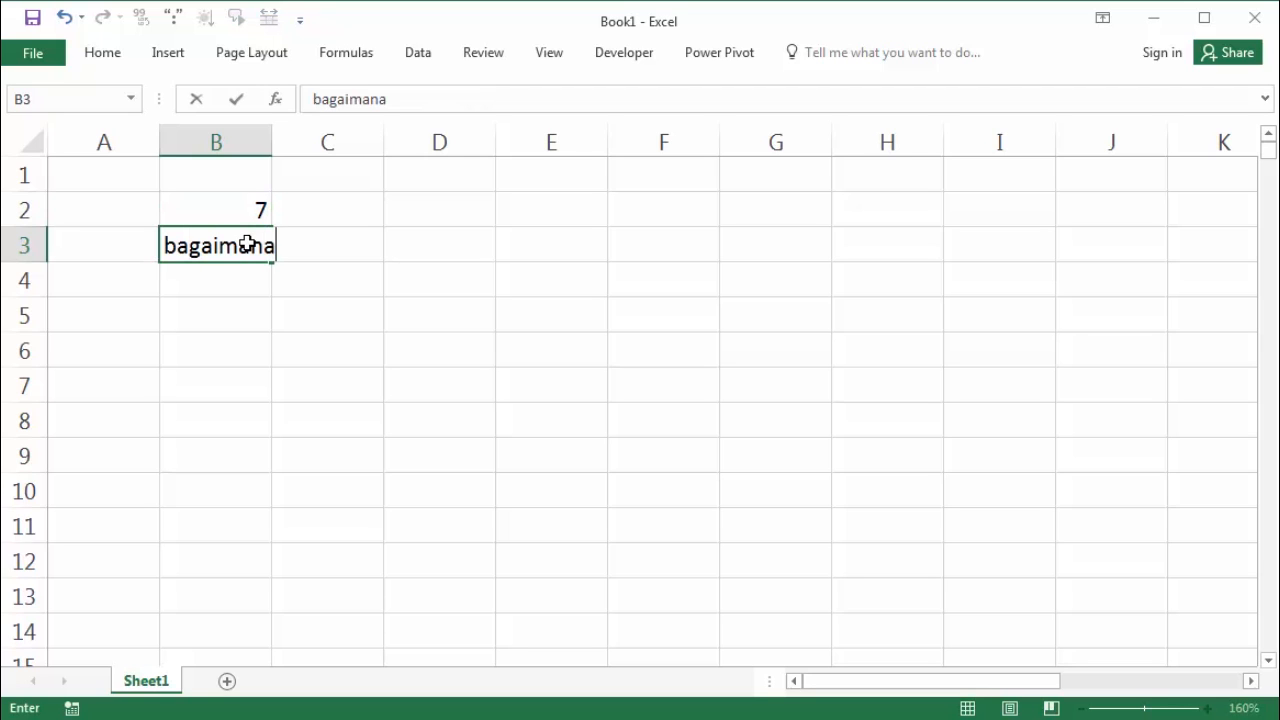
pyautogui.press('Tab')
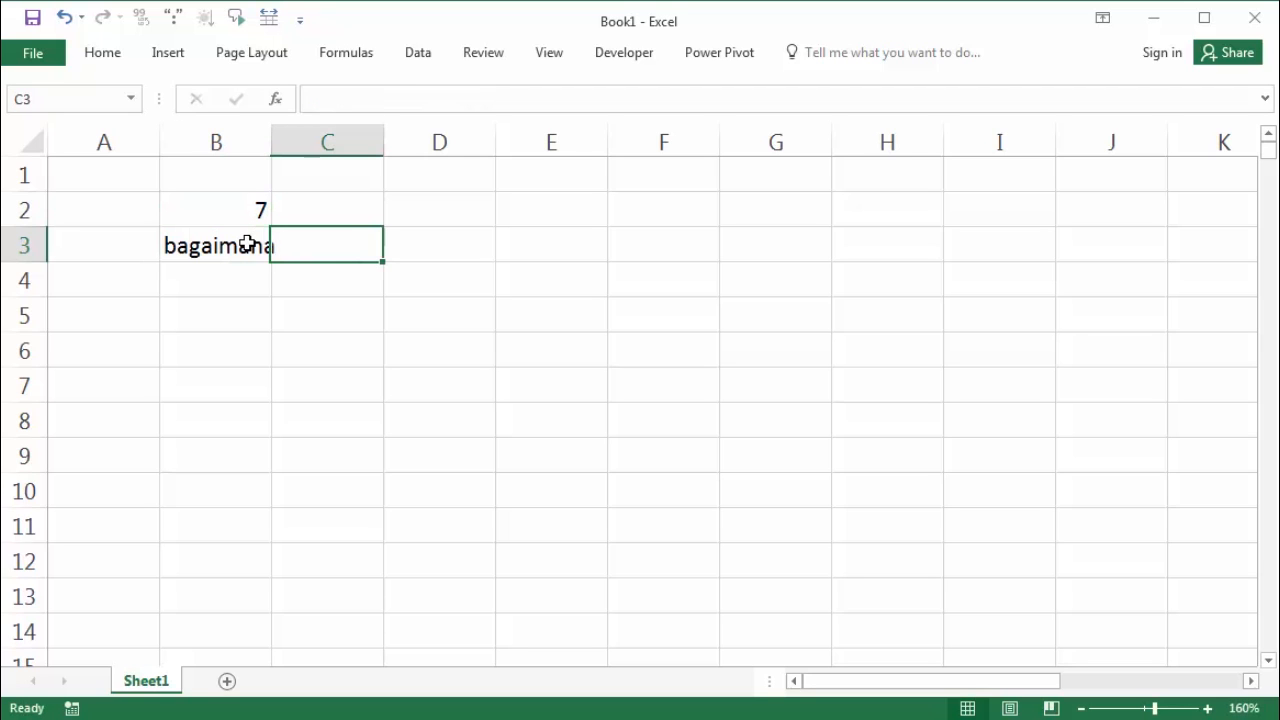
# Enter a FIND formula in C3 that looks for "a" in cell B3 with start number 1.
pyautogui.write('=fin')
pyautogui.press('Tab')
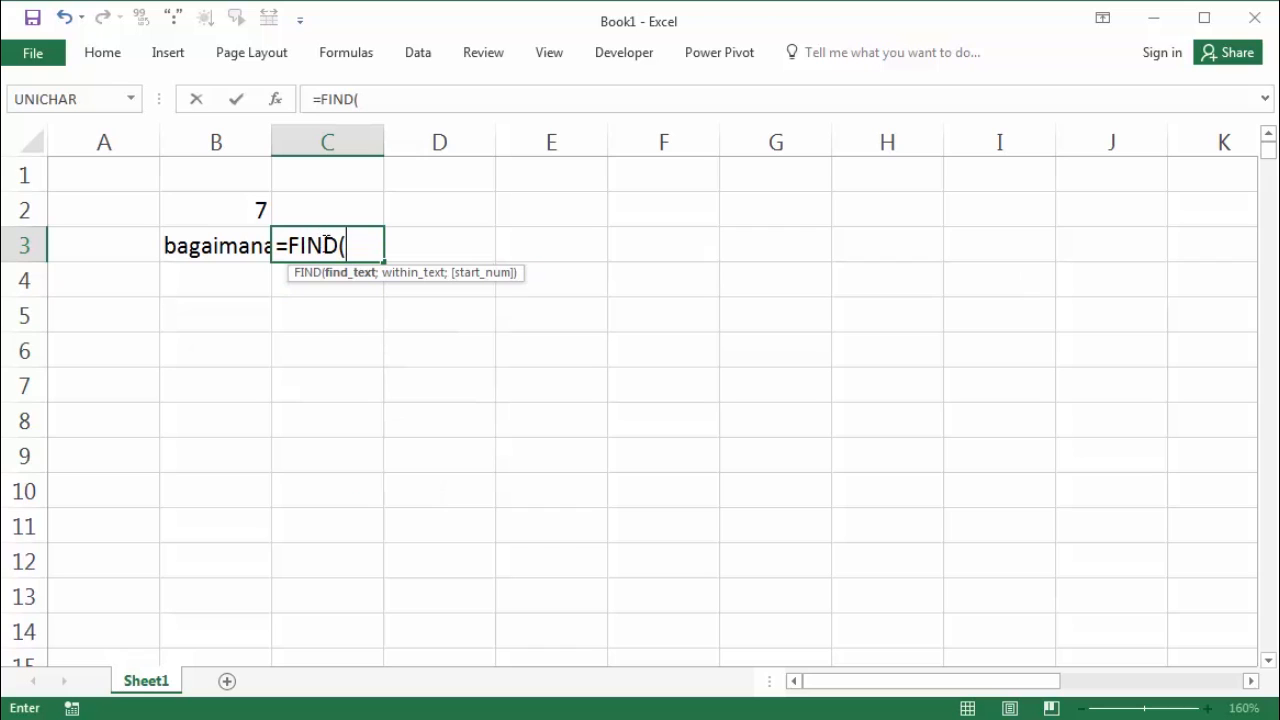
pyautogui.write('"a";')
pyautogui.click(231, 246)
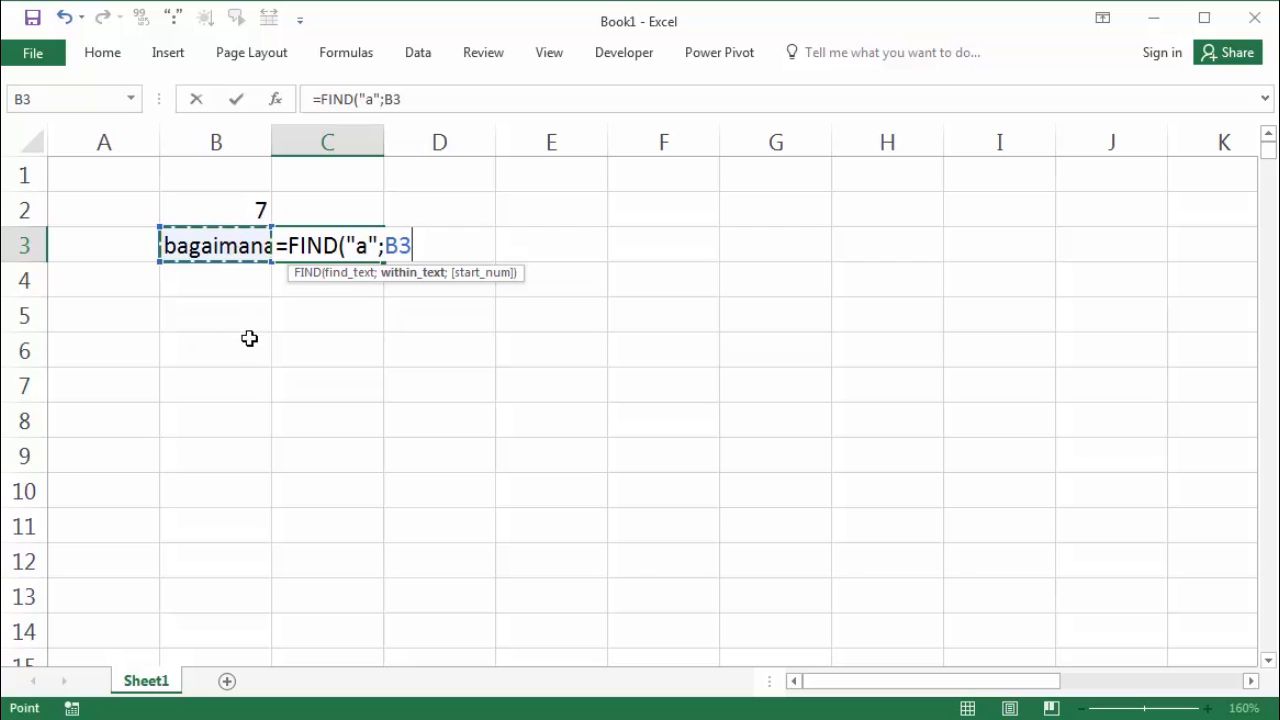
pyautogui.write(';')
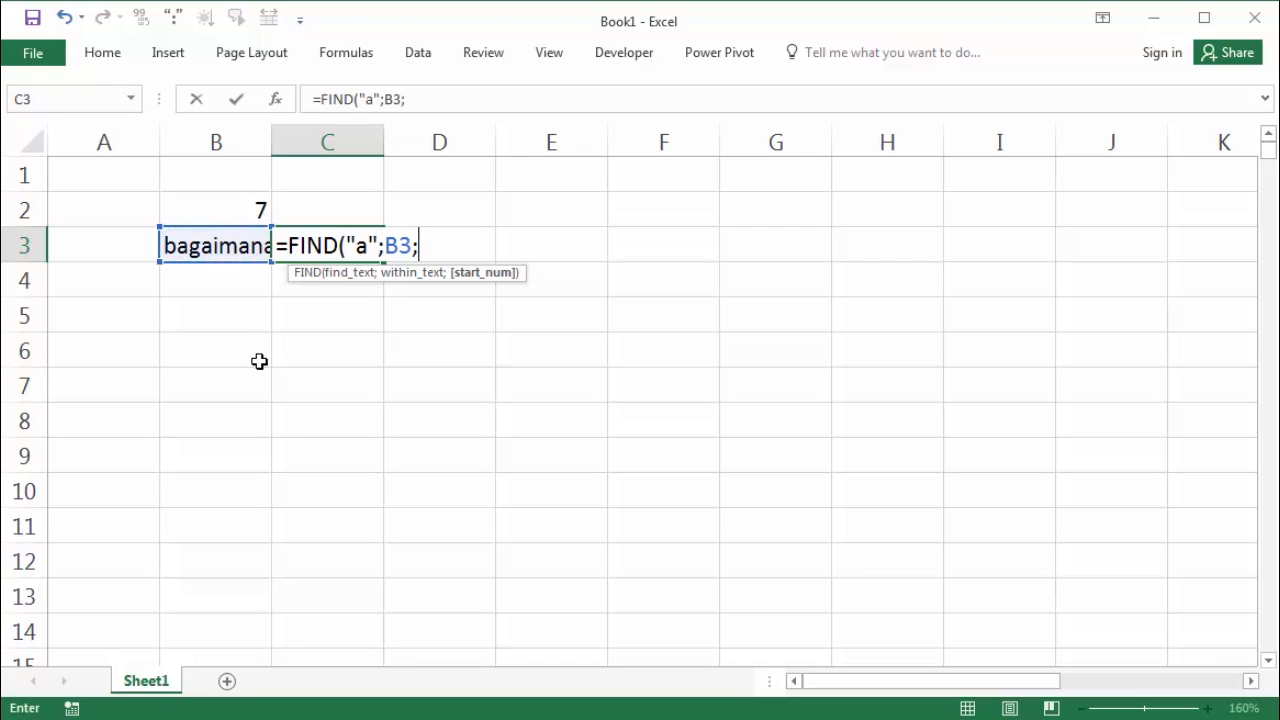
pyautogui.write('1')
pyautogui.press('Return')
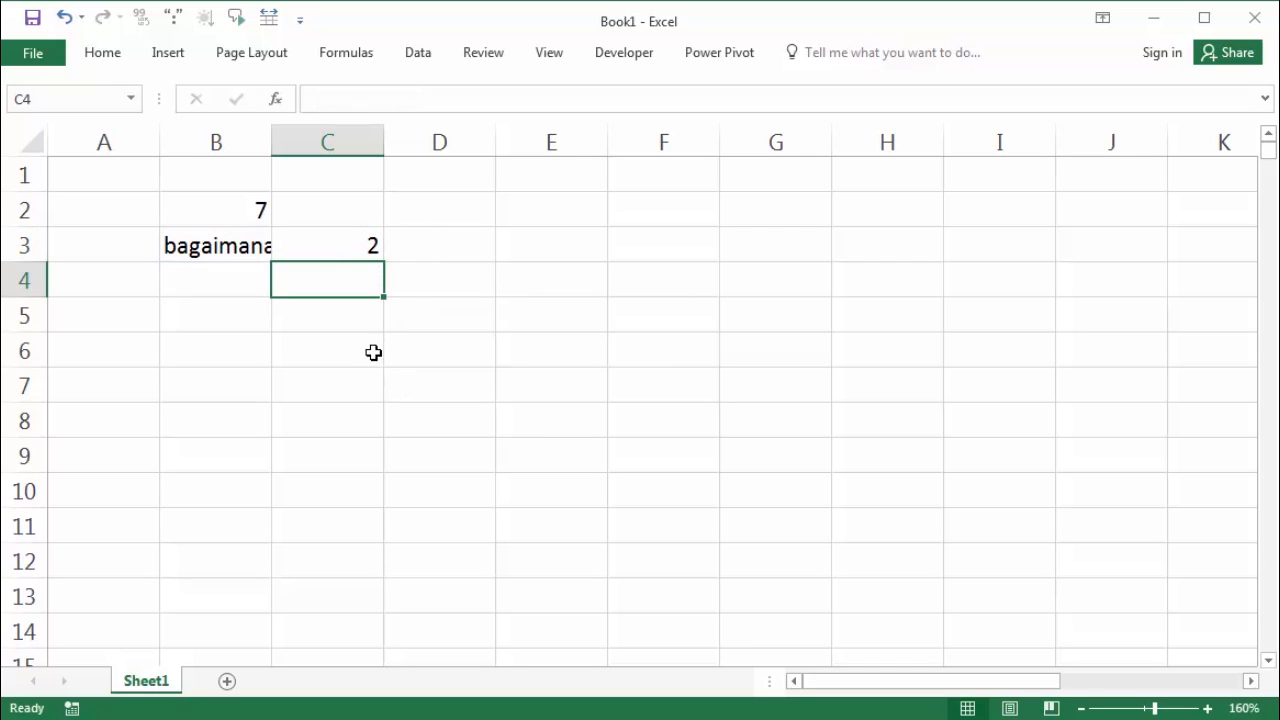
pyautogui.click(361, 251)
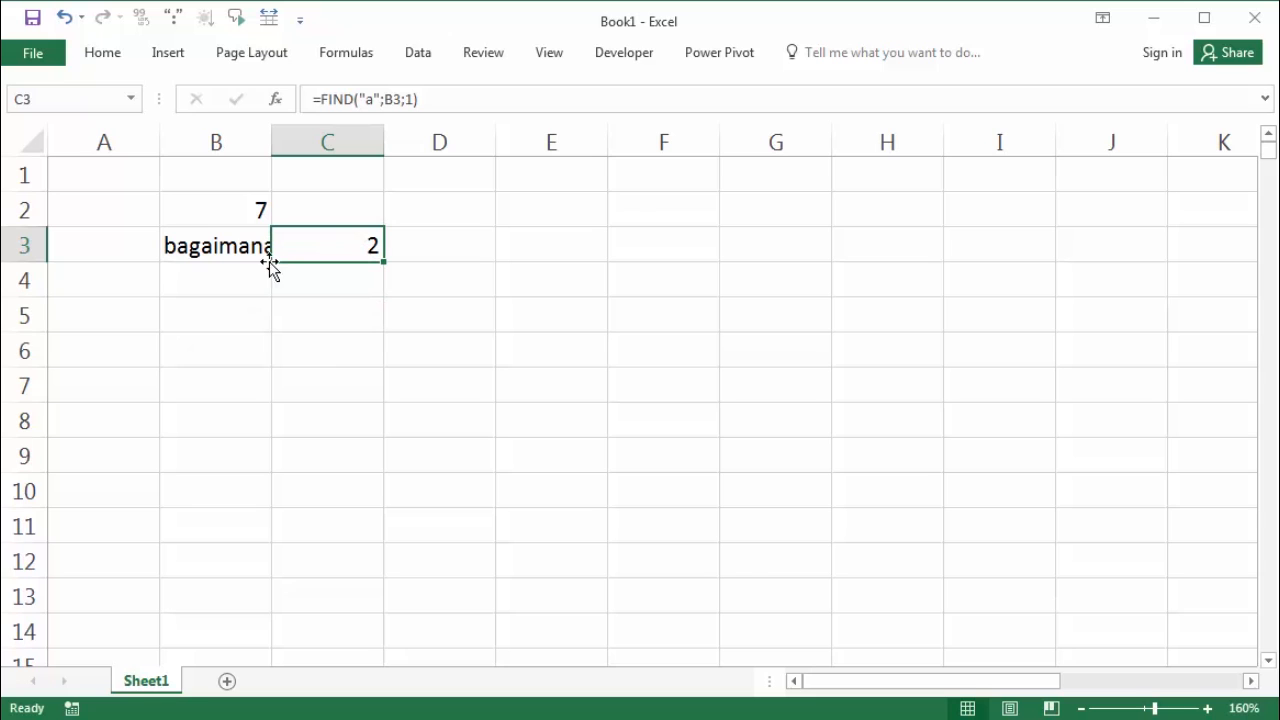
pyautogui.click(251, 331)
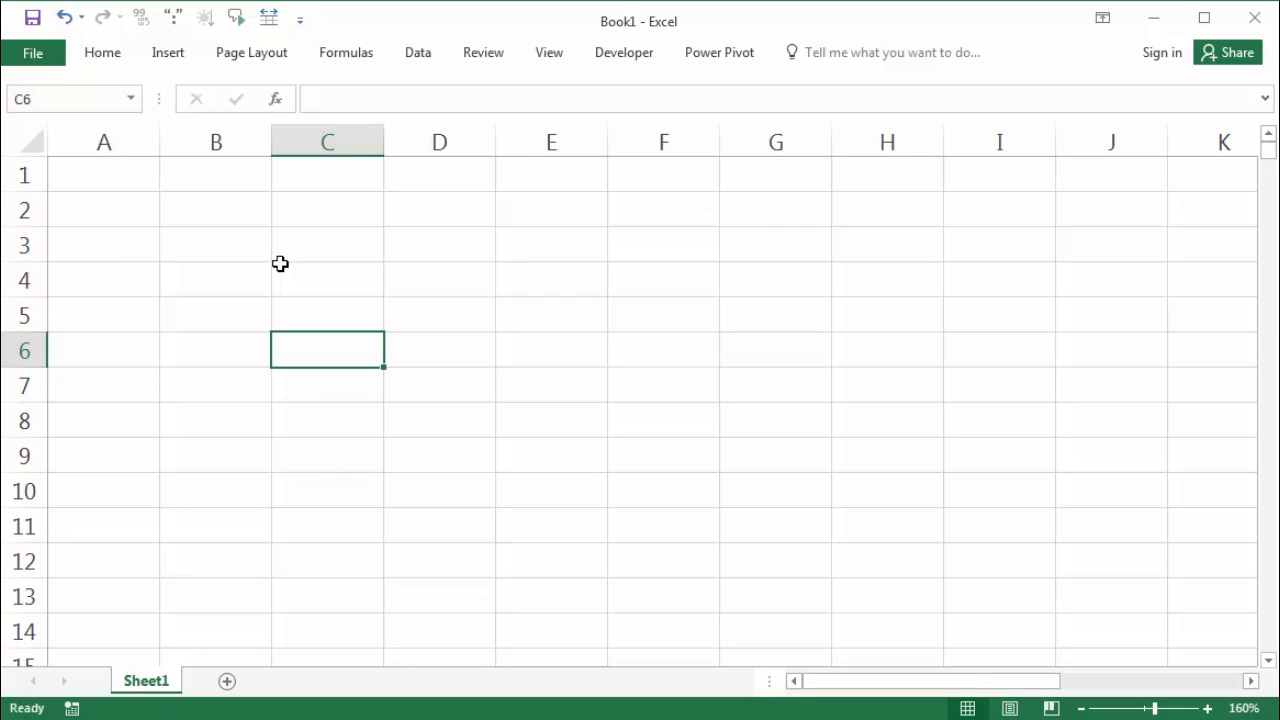
# Enter a SEARCH formula in B2 that looks for "a" in the text "Bagaimana".
pyautogui.click(224, 220)
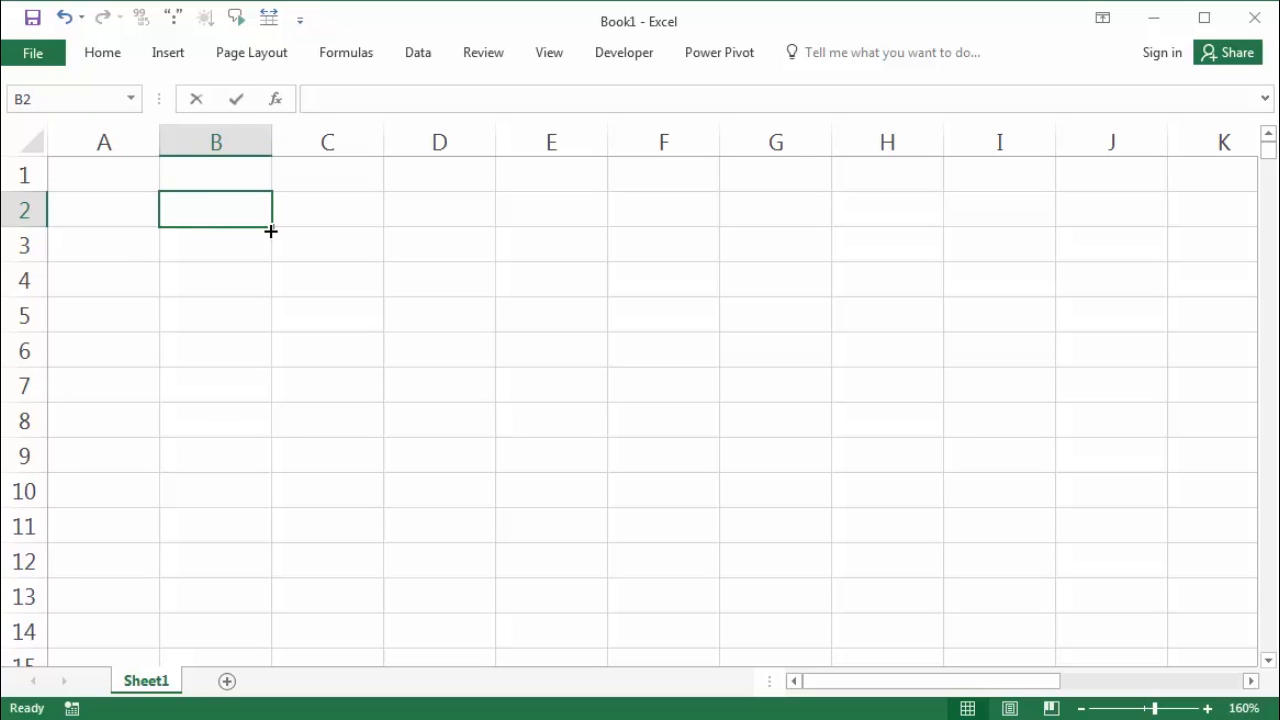
pyautogui.write('=se')
pyautogui.press('Tab')
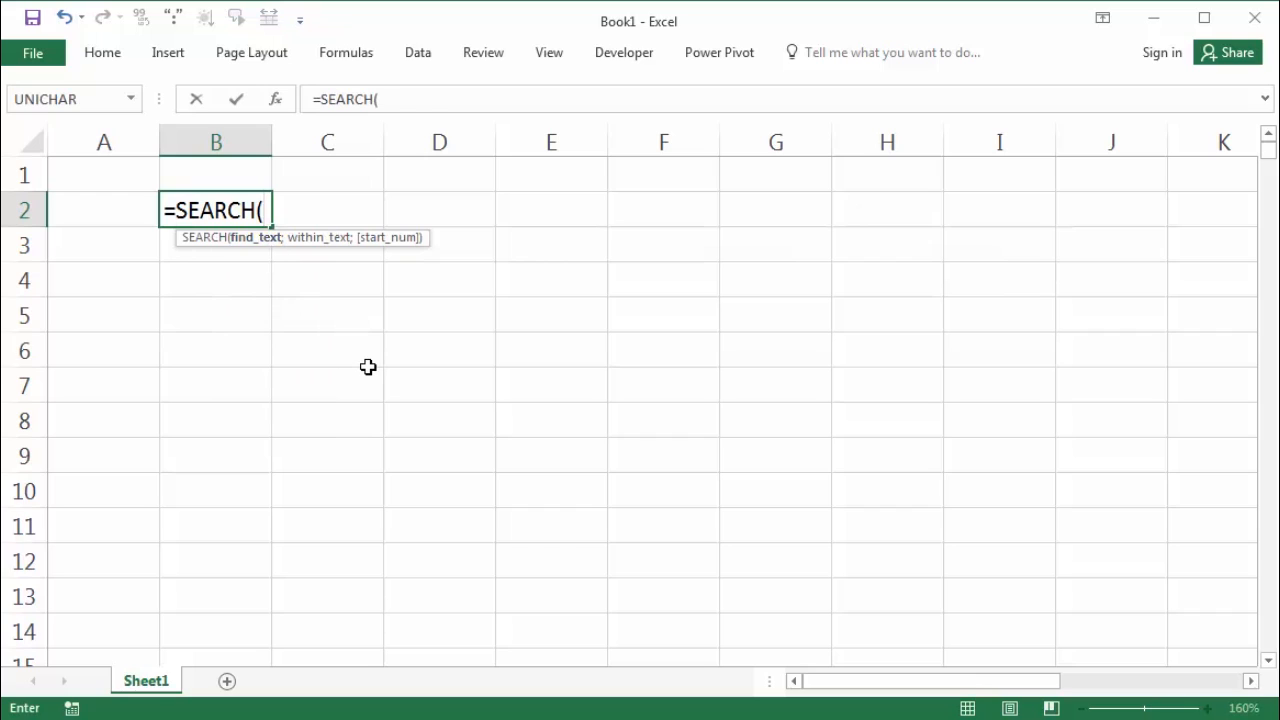
pyautogui.write('"a";"B')
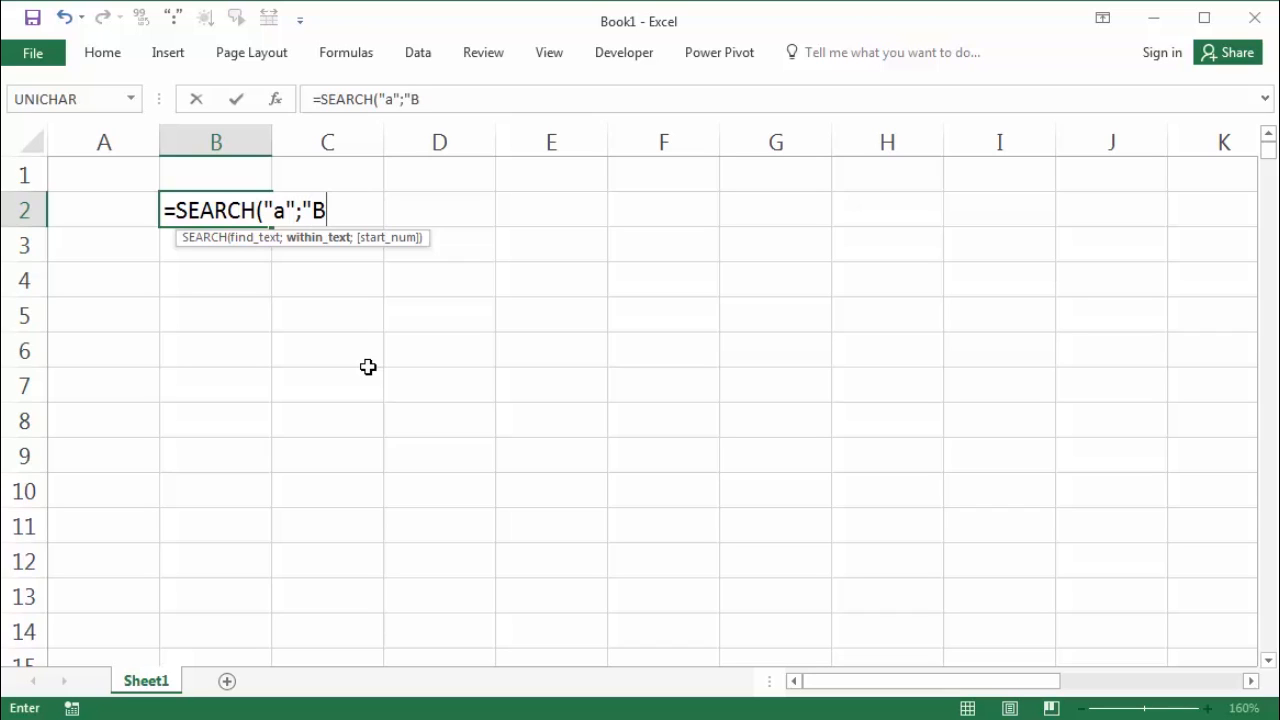
pyautogui.write('agaimana')
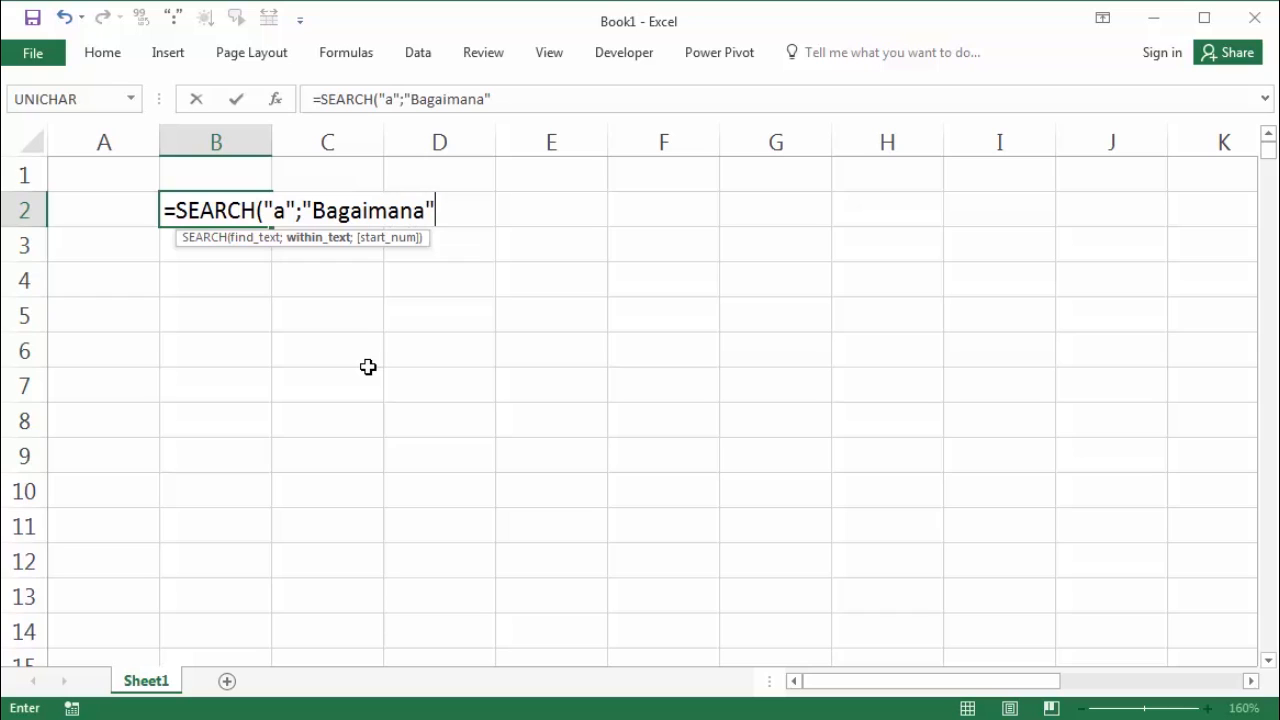
pyautogui.write('"')
pyautogui.press('Return')
pyautogui.press('Up')
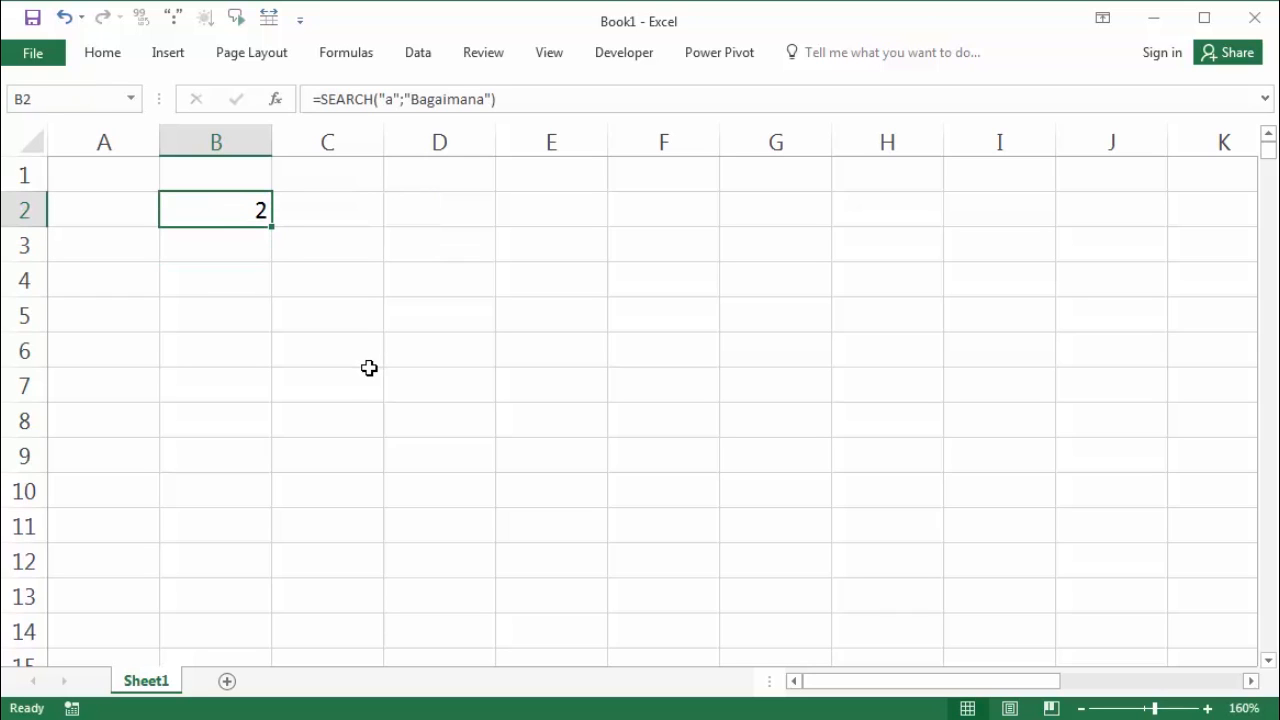
# Change the letter to find in B2's SEARCH formula to a capital "A".
pyautogui.doubleClick(246, 200)
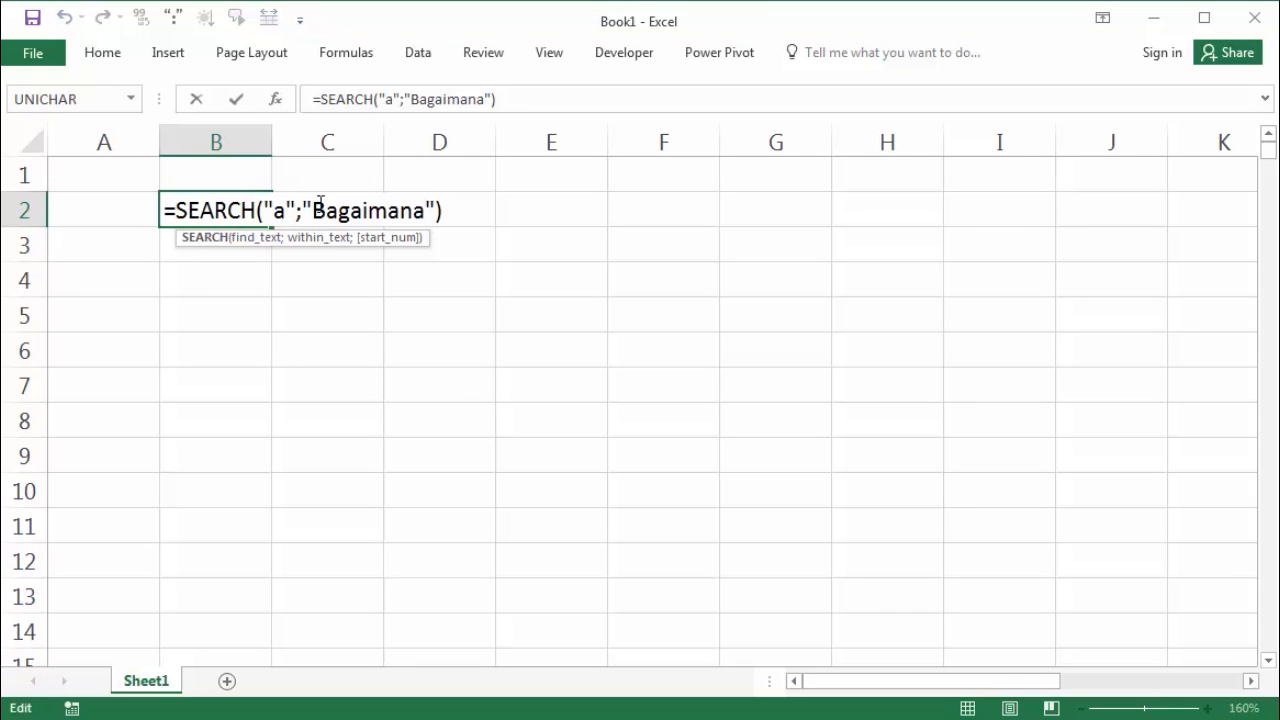
pyautogui.doubleClick(280, 211)
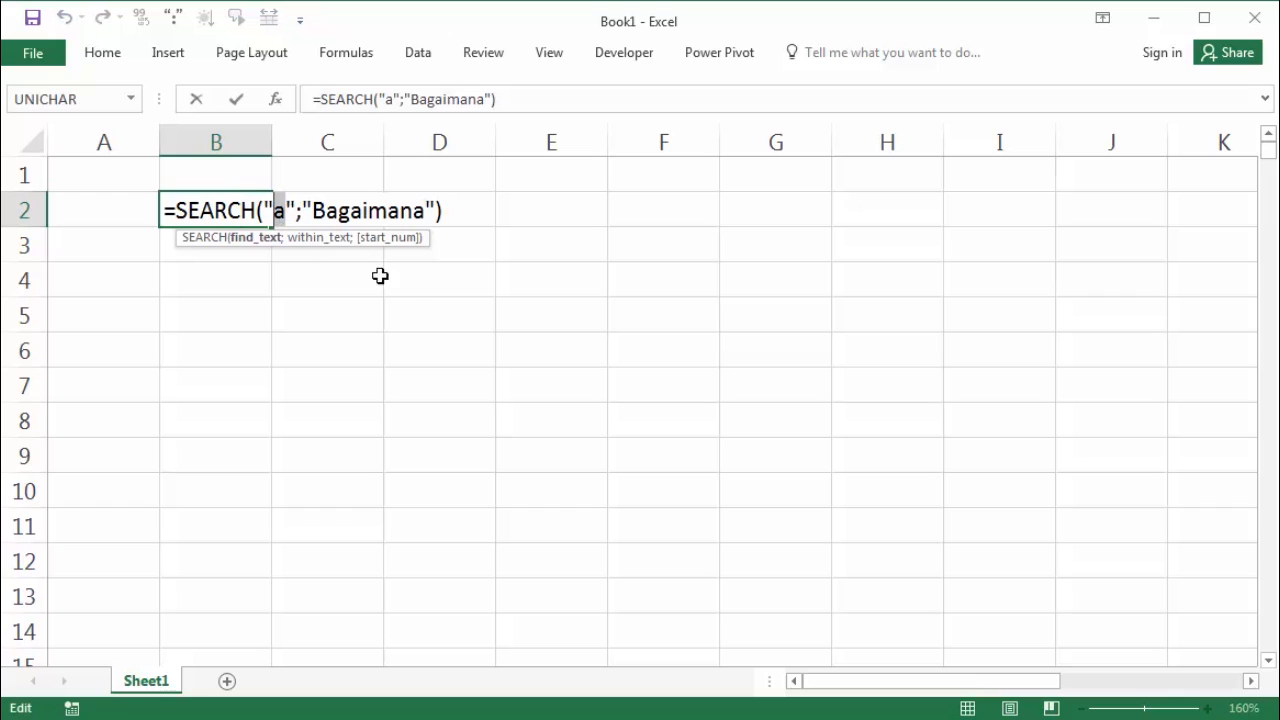
pyautogui.write('A')
pyautogui.click(397, 309)
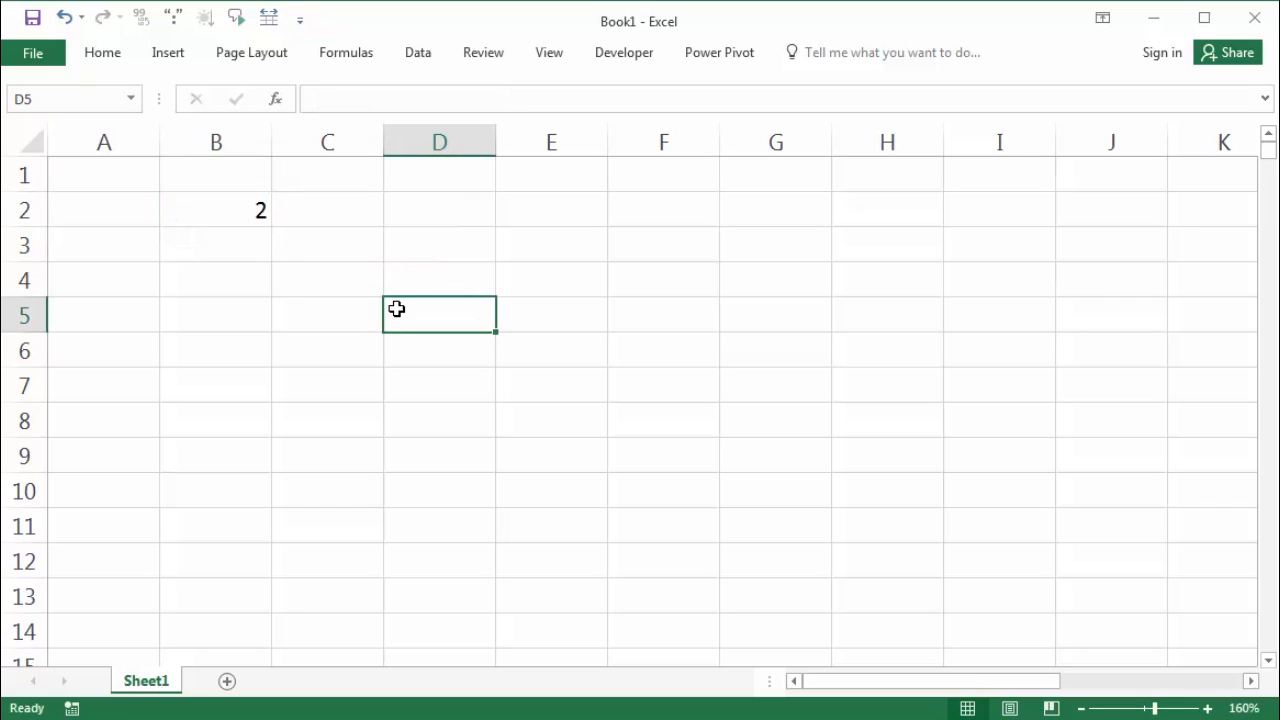
pyautogui.click(246, 220)
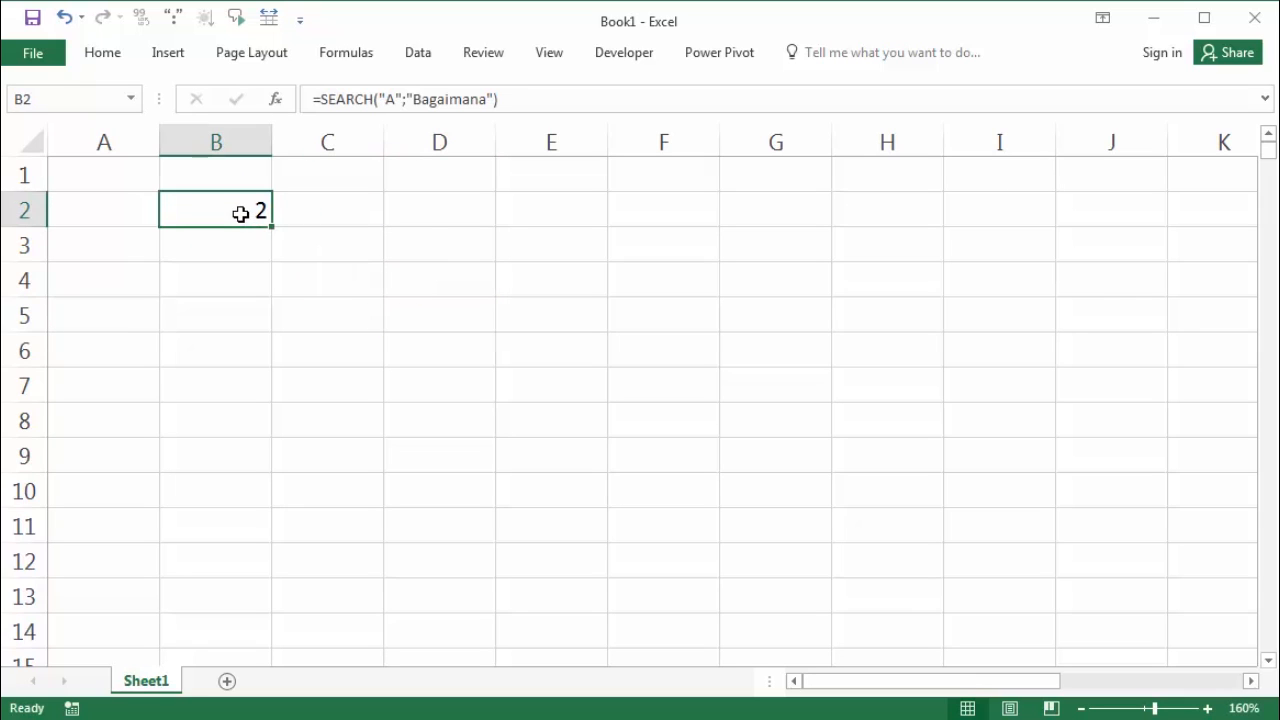
# Replace the SEARCH function in B2's formula with FIND, keeping the same arguments.
pyautogui.doubleClick(240, 211)
pyautogui.moveTo(177, 211); pyautogui.dragTo(260, 230)
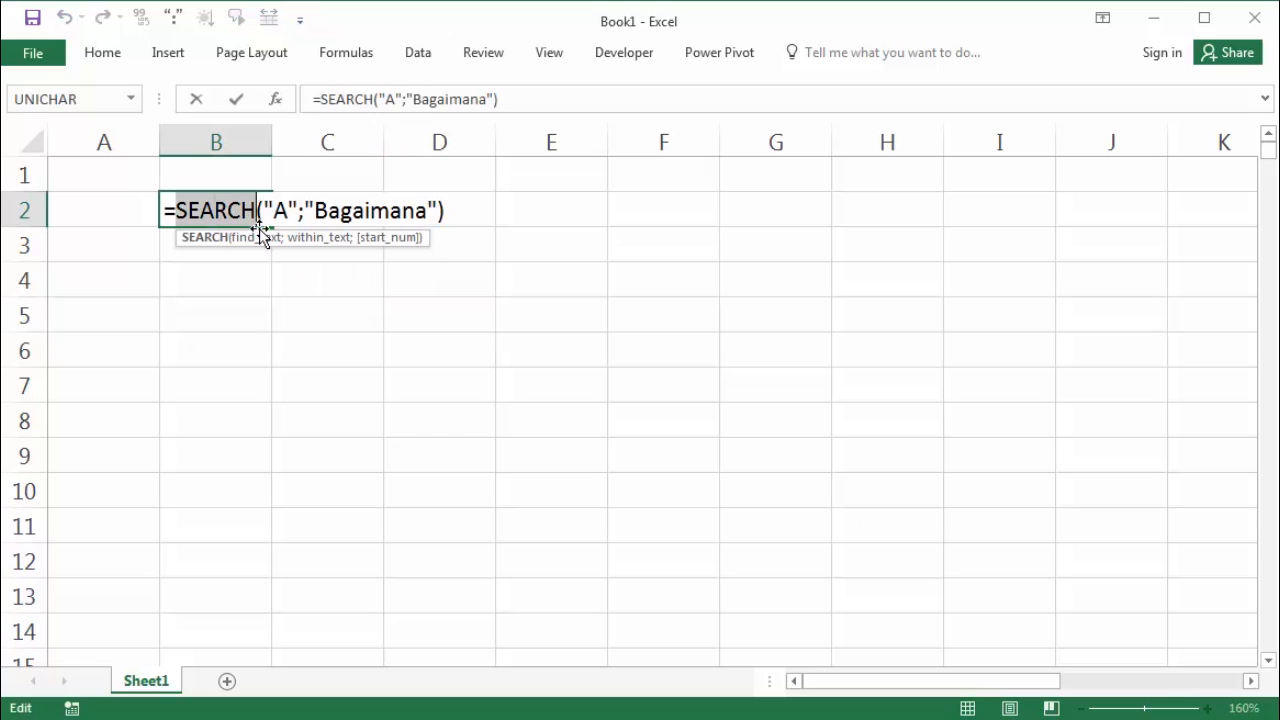
pyautogui.write('FIND')
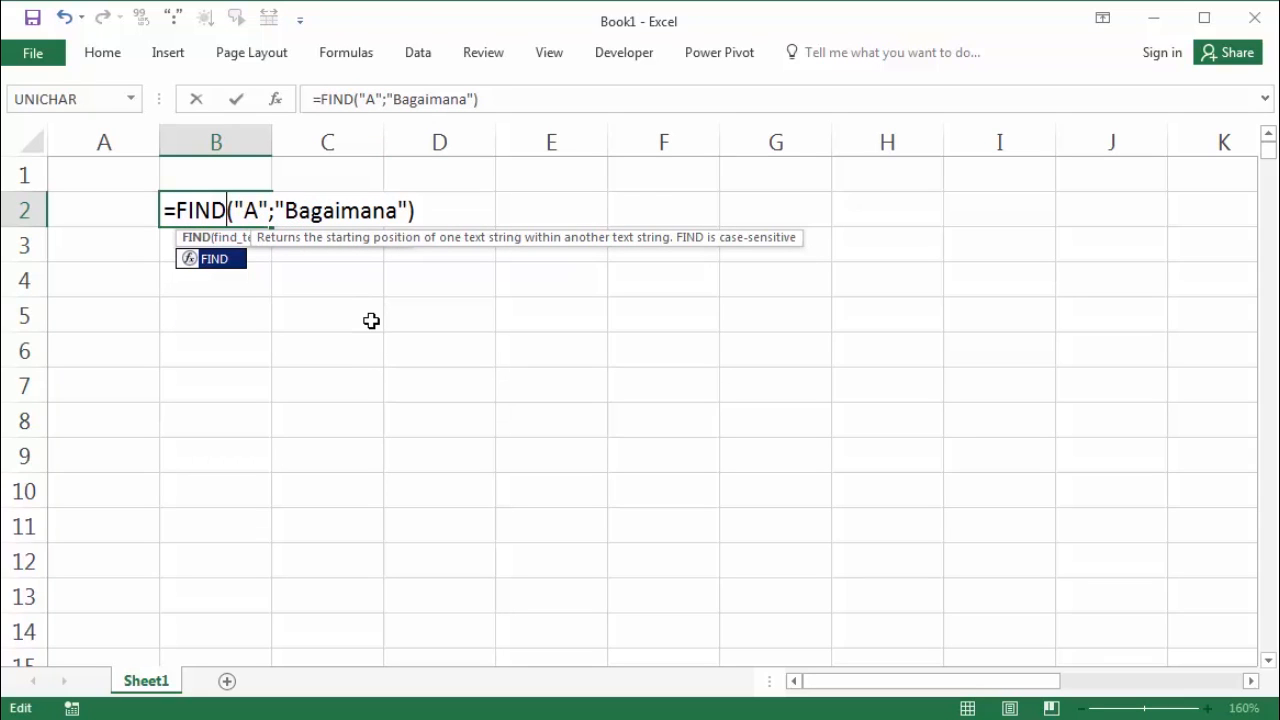
pyautogui.press('Return')
pyautogui.click(234, 210)
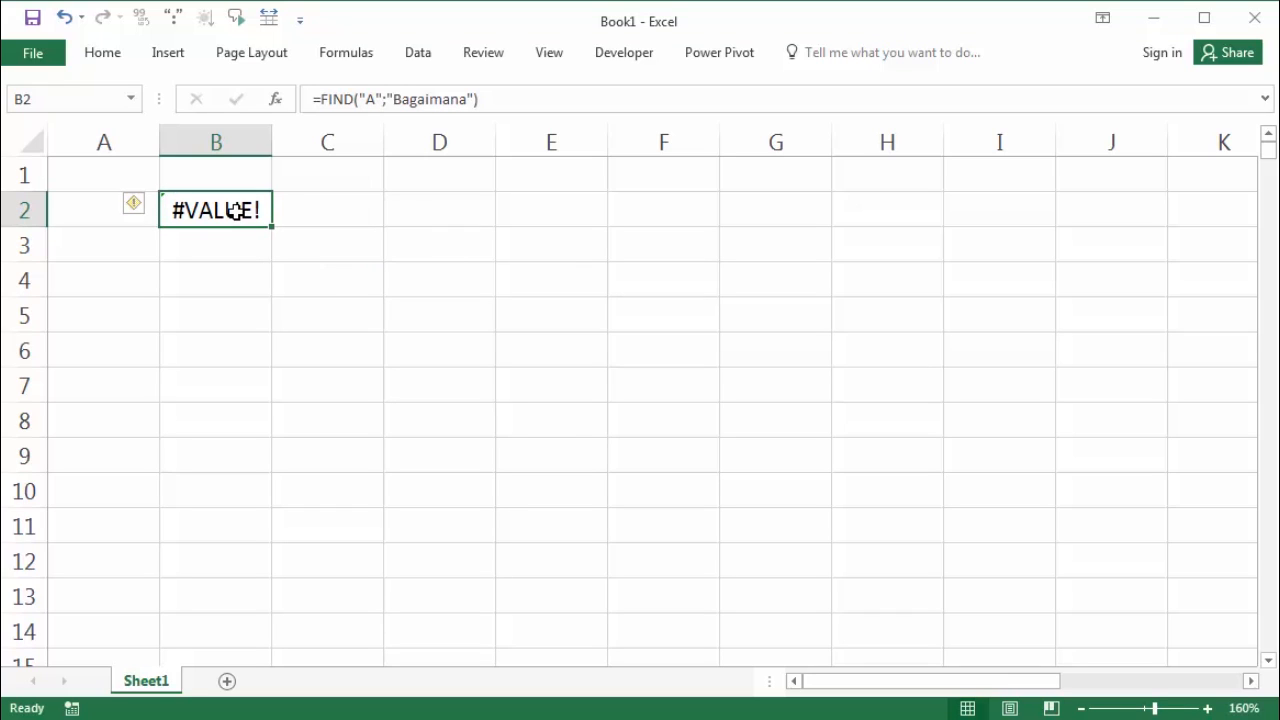
# Switch the function in B2's formula from FIND back to SEARCH.
pyautogui.doubleClick(234, 210)
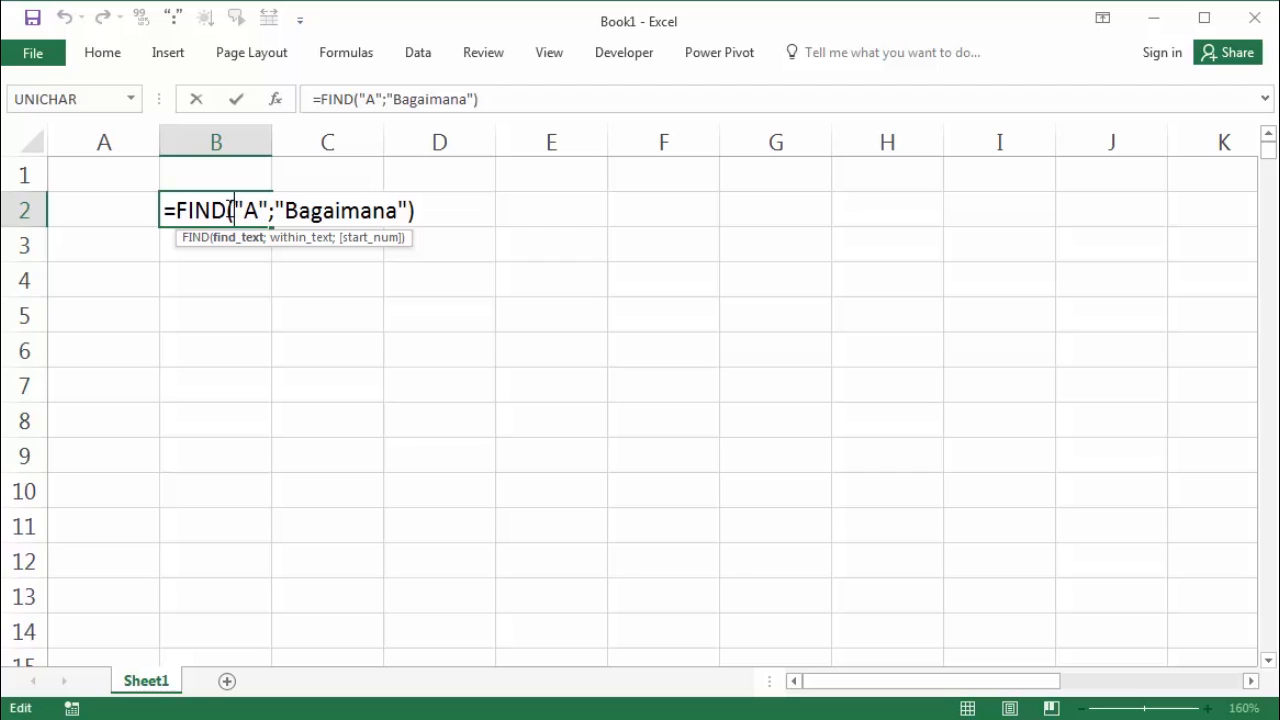
pyautogui.moveTo(222, 210); pyautogui.dragTo(176, 210)
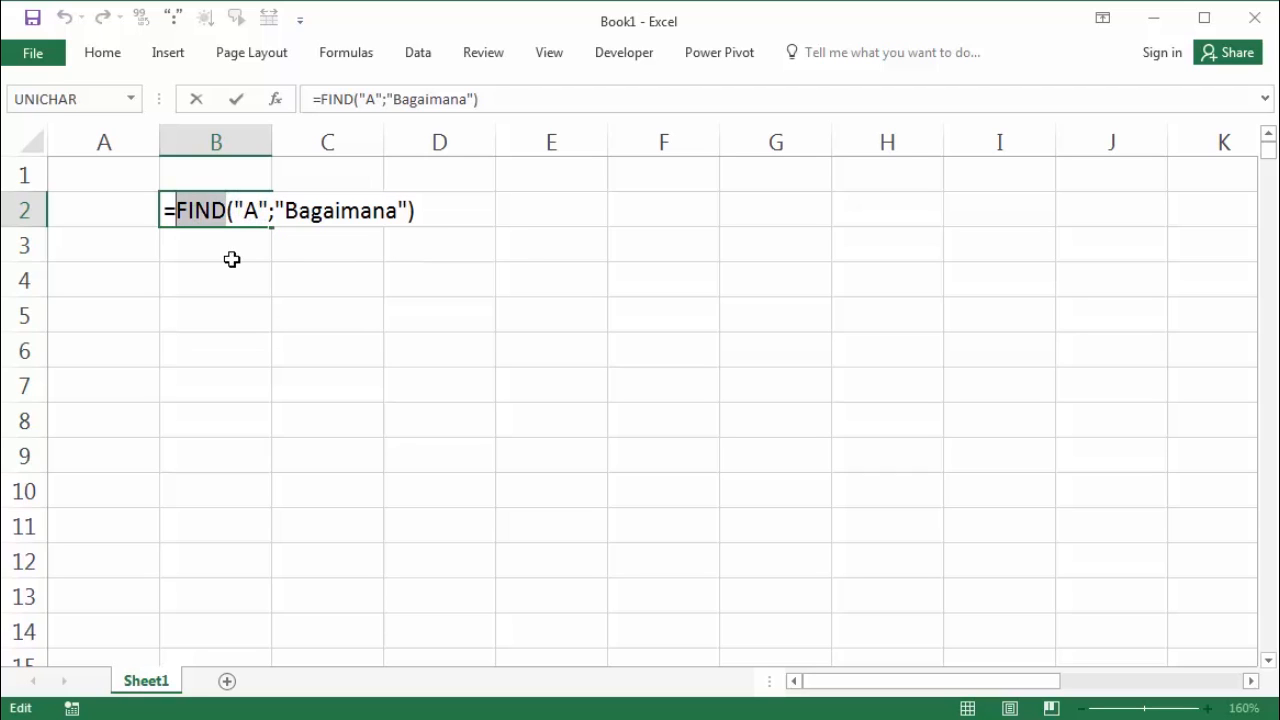
pyautogui.write('se')
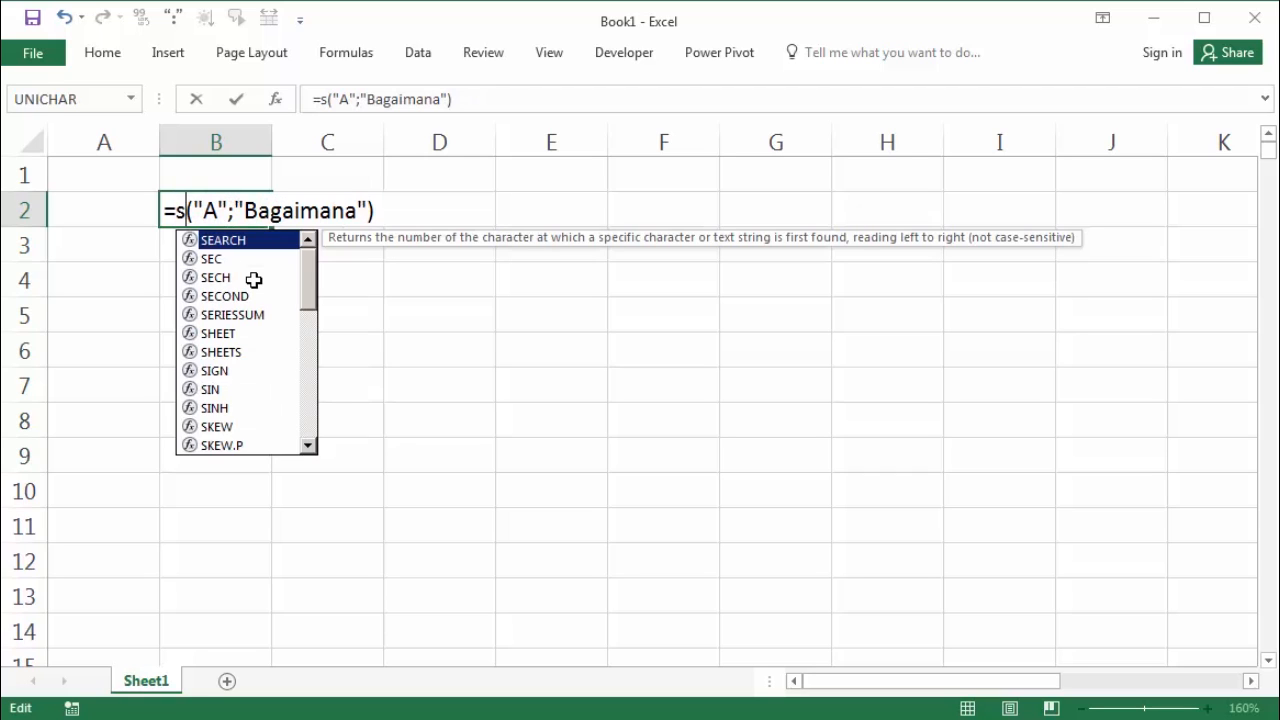
pyautogui.press('Tab')
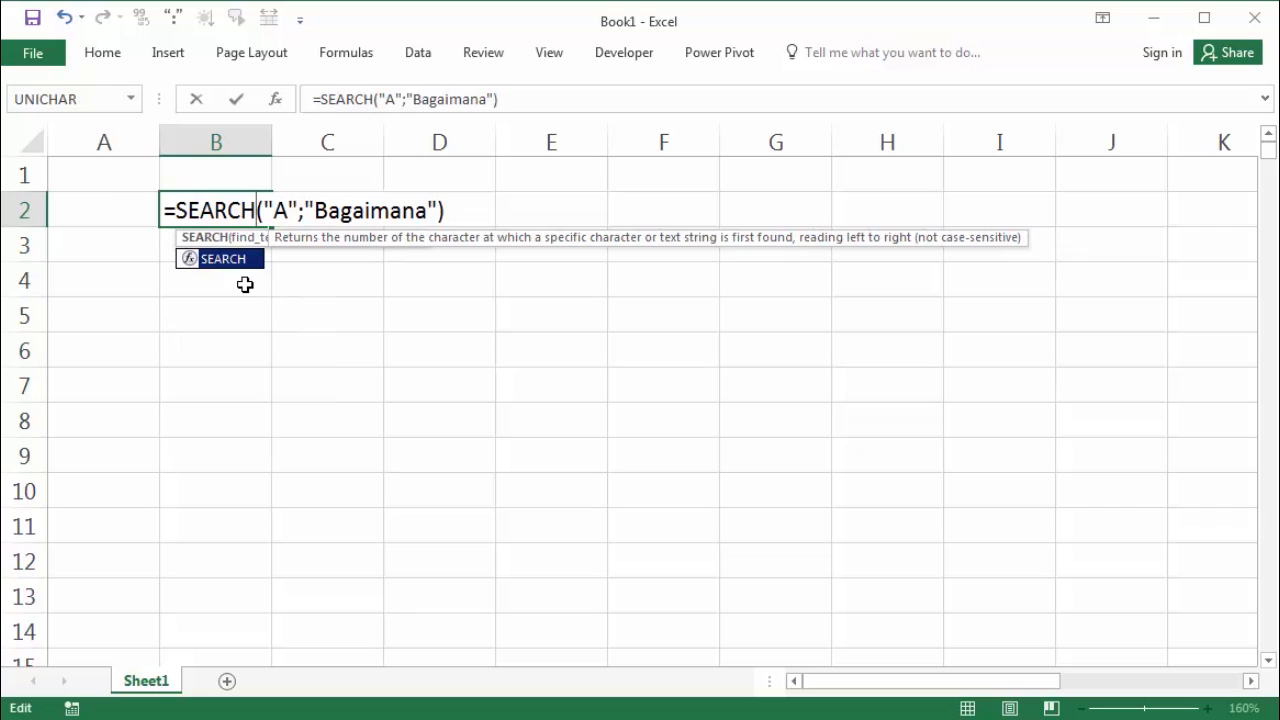
pyautogui.press('Return')
# Clear B2 and enter a LEFT formula there that takes the first 5 characters of "bagaimana".
pyautogui.click(252, 210)
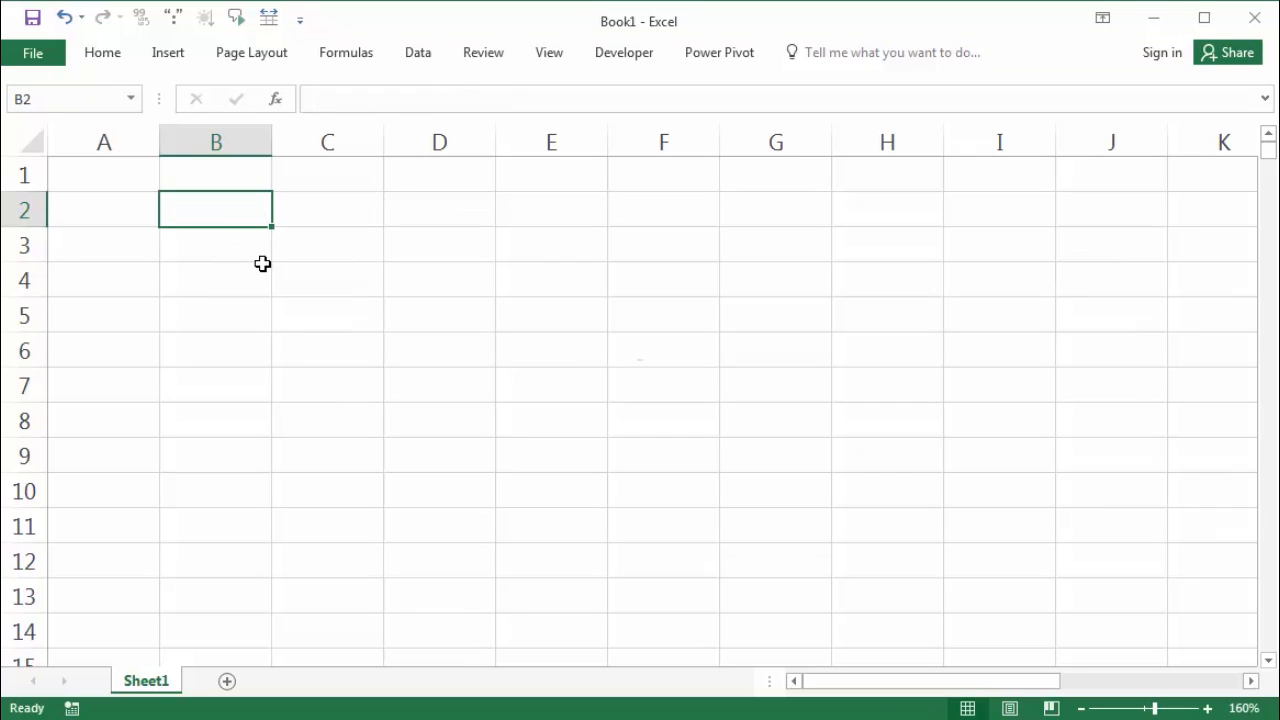
pyautogui.press('Delete')
pyautogui.click(226, 238)
pyautogui.click(229, 214)
pyautogui.write('=le')
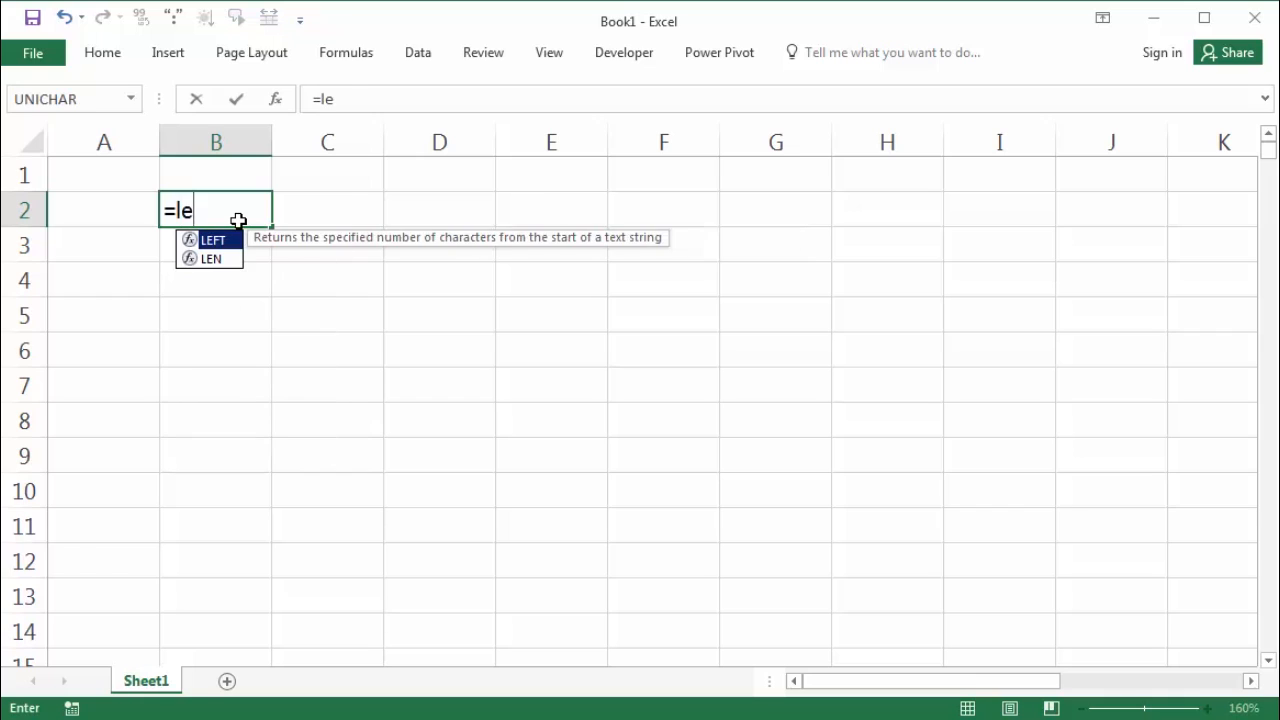
pyautogui.press('Tab')
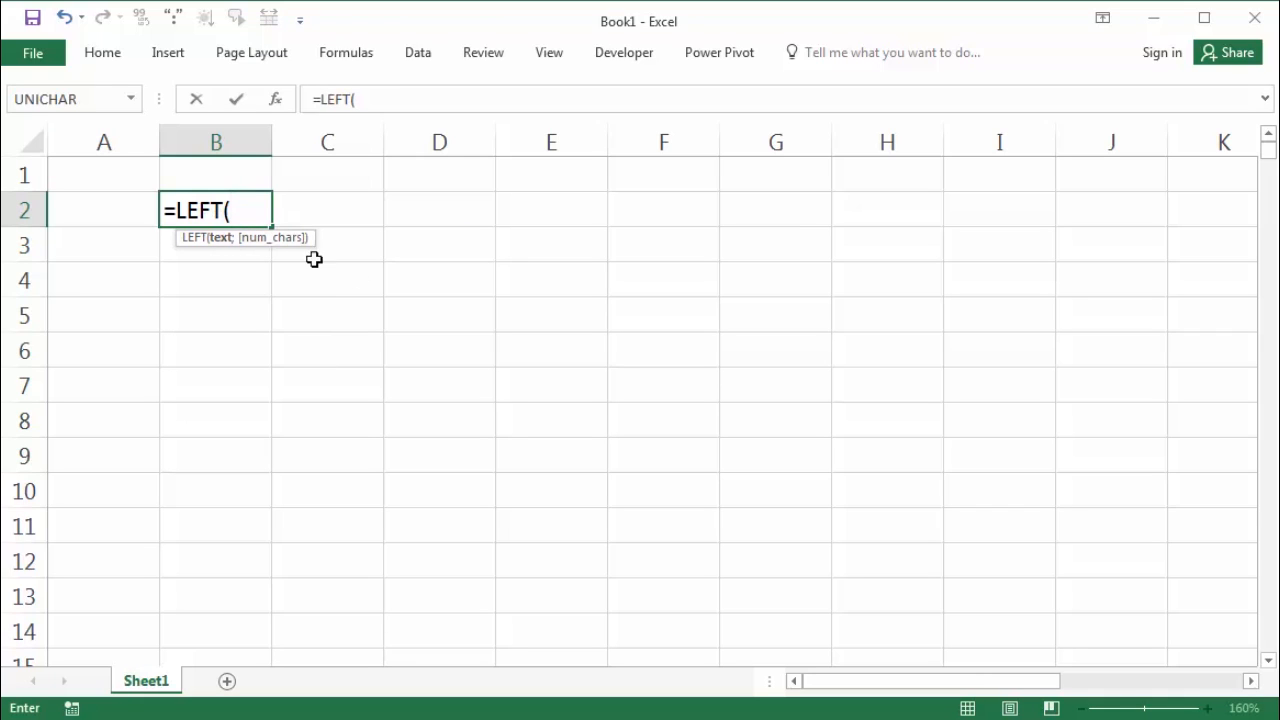
pyautogui.write('"bagaimana')
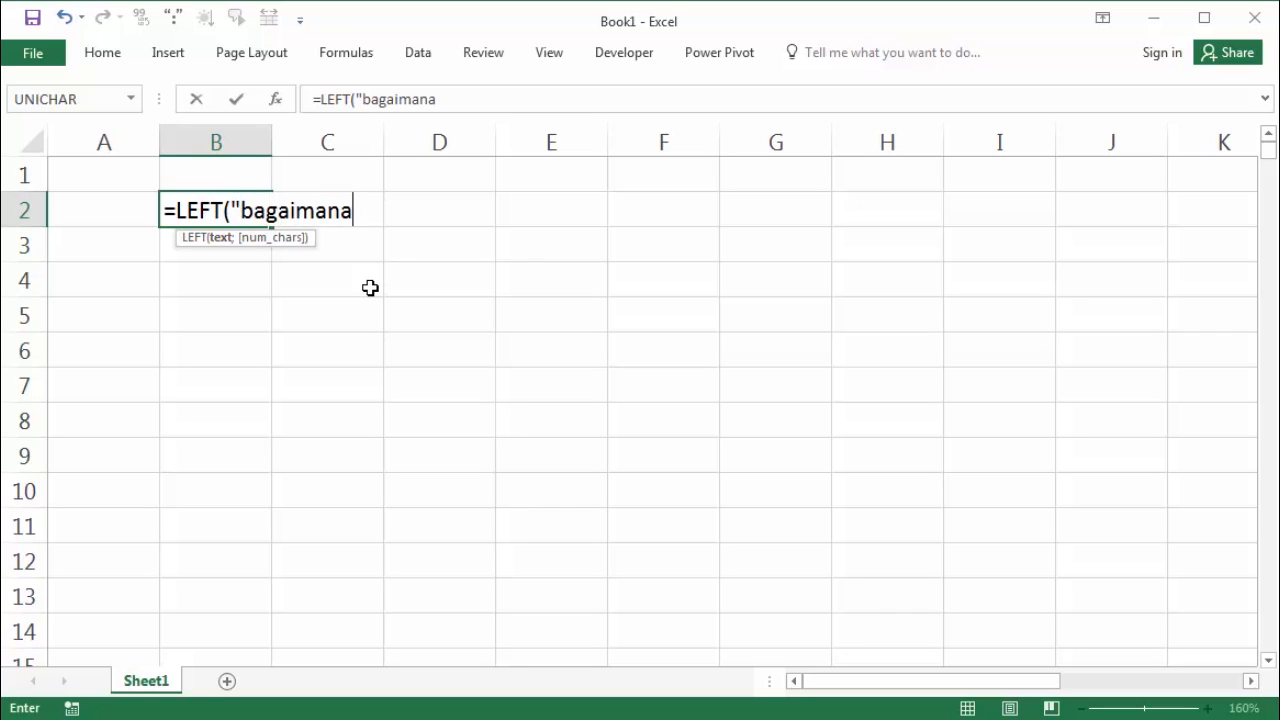
pyautogui.write('";')
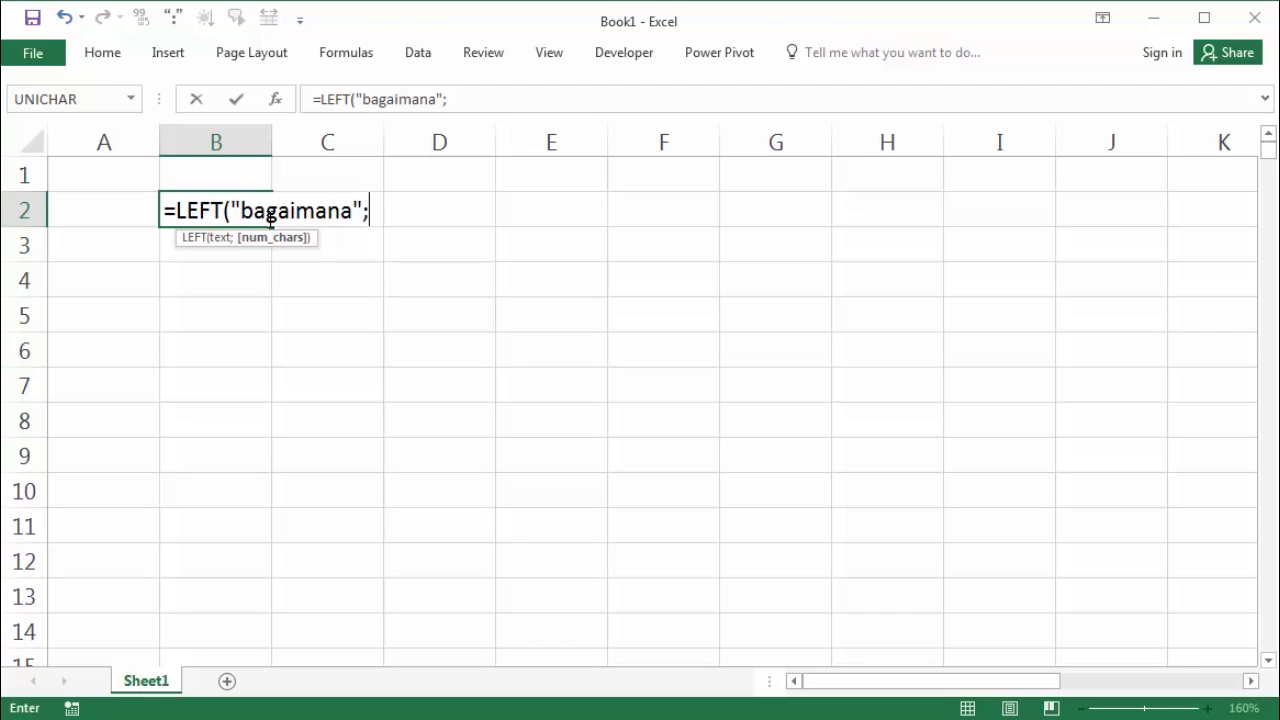
pyautogui.write('5')
pyautogui.press('Return')
pyautogui.press('Up')
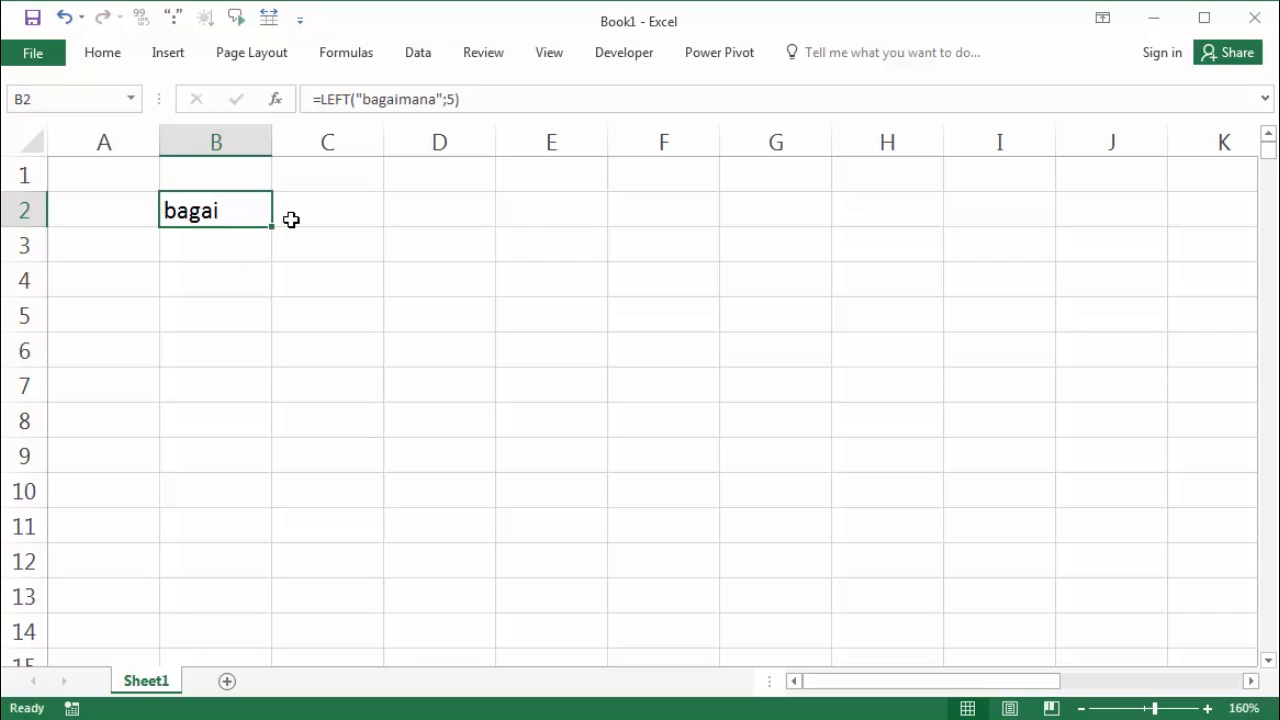
# Replace B2's formula with the plain word bagaimana and widen column B to fit it.
pyautogui.press('Delete')
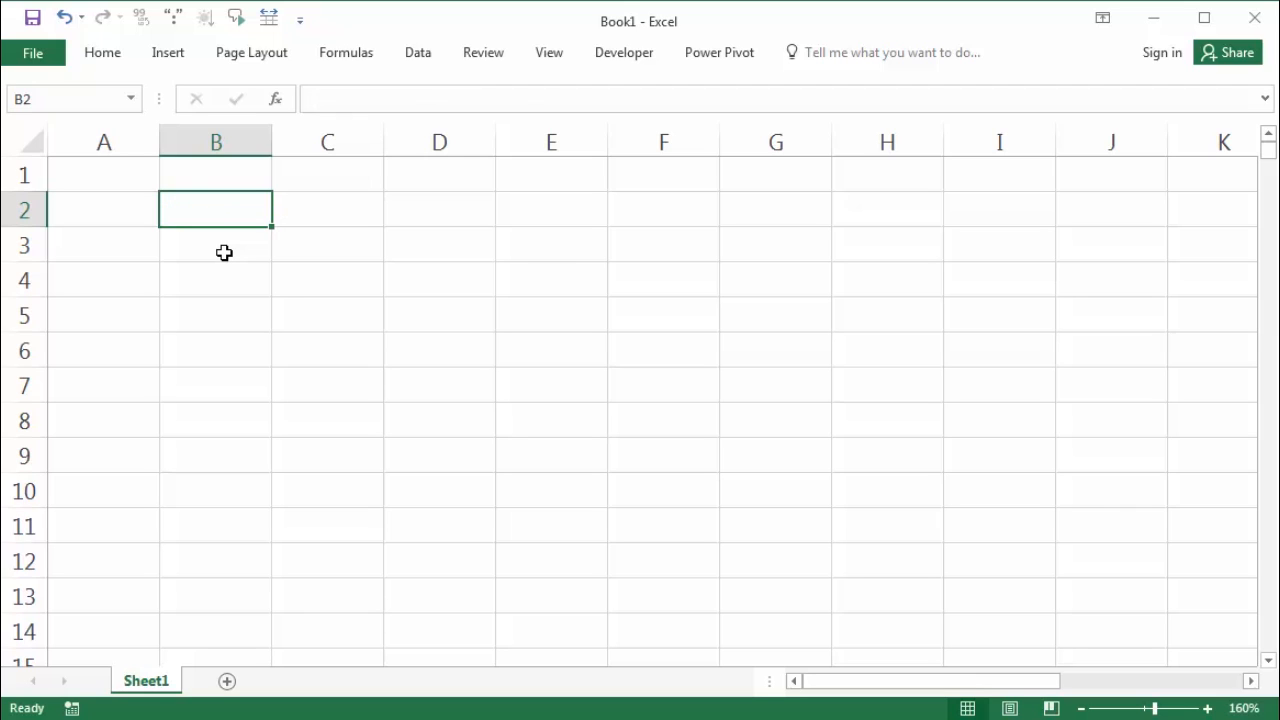
pyautogui.write('bagaimana')
pyautogui.press('Tab')
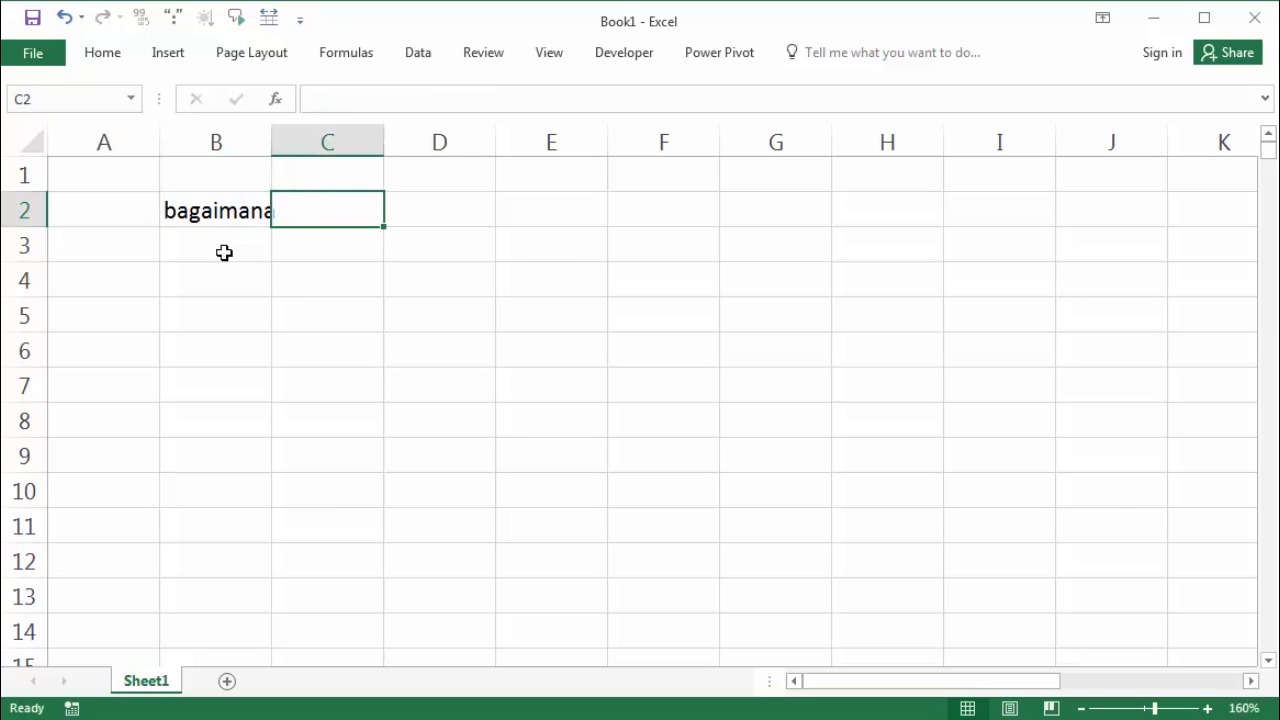
pyautogui.moveTo(272, 142); pyautogui.dragTo(289, 142)
pyautogui.click(345, 268)
# Enter a LEFT formula in C2 that takes the first 5 characters of cell B2.
pyautogui.click(366, 217)
pyautogui.write('=')
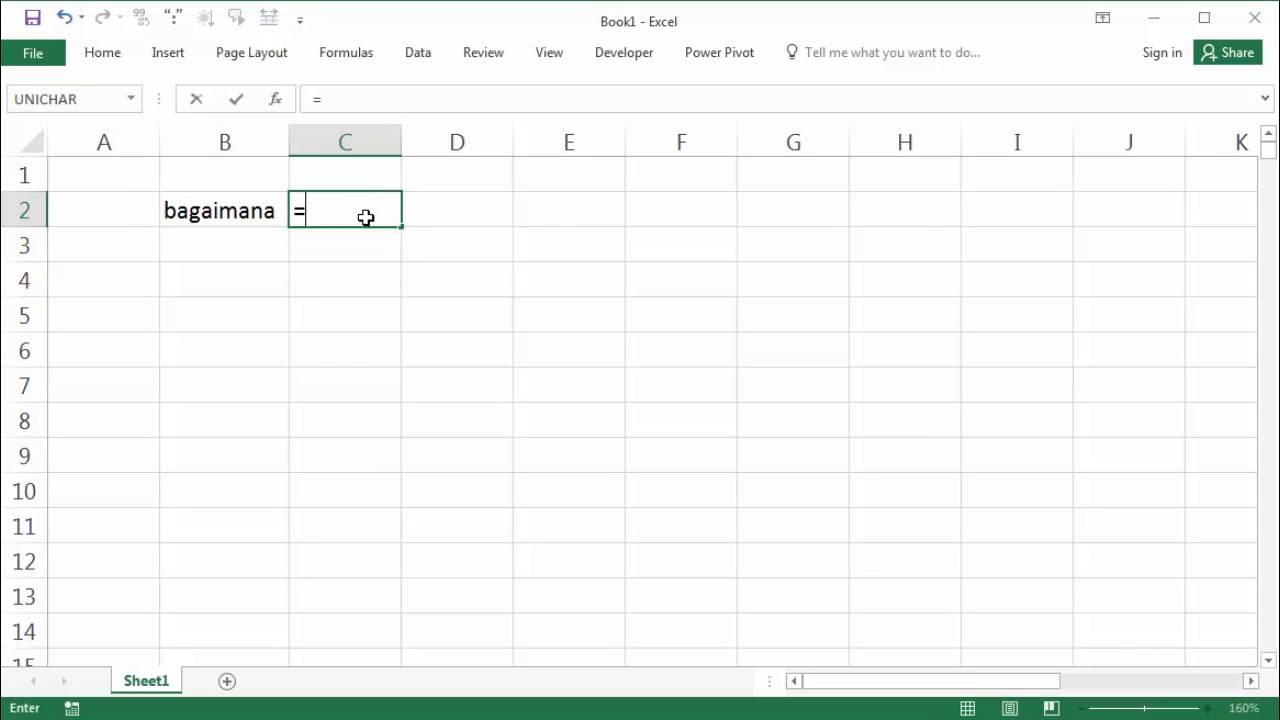
pyautogui.write('le')
pyautogui.press('Tab')
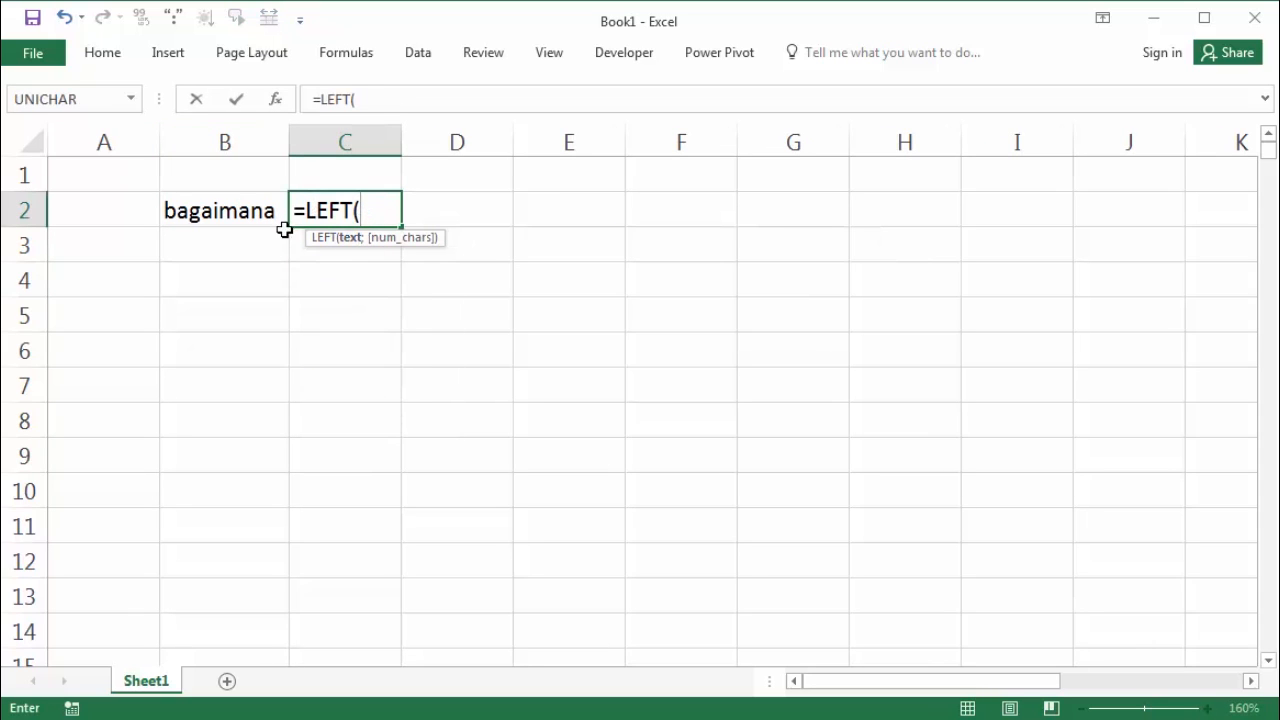
pyautogui.click(238, 211)
pyautogui.write(';')
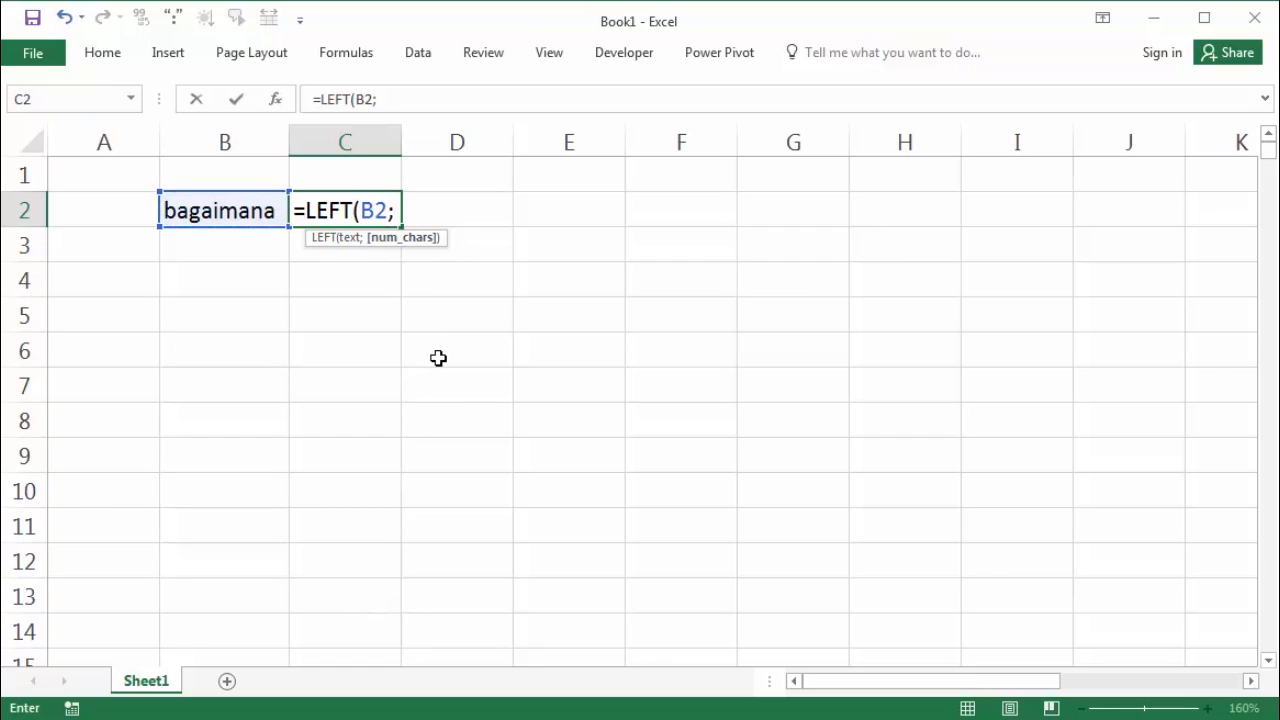
pyautogui.write('5')
pyautogui.press('Return')
pyautogui.click(390, 210)
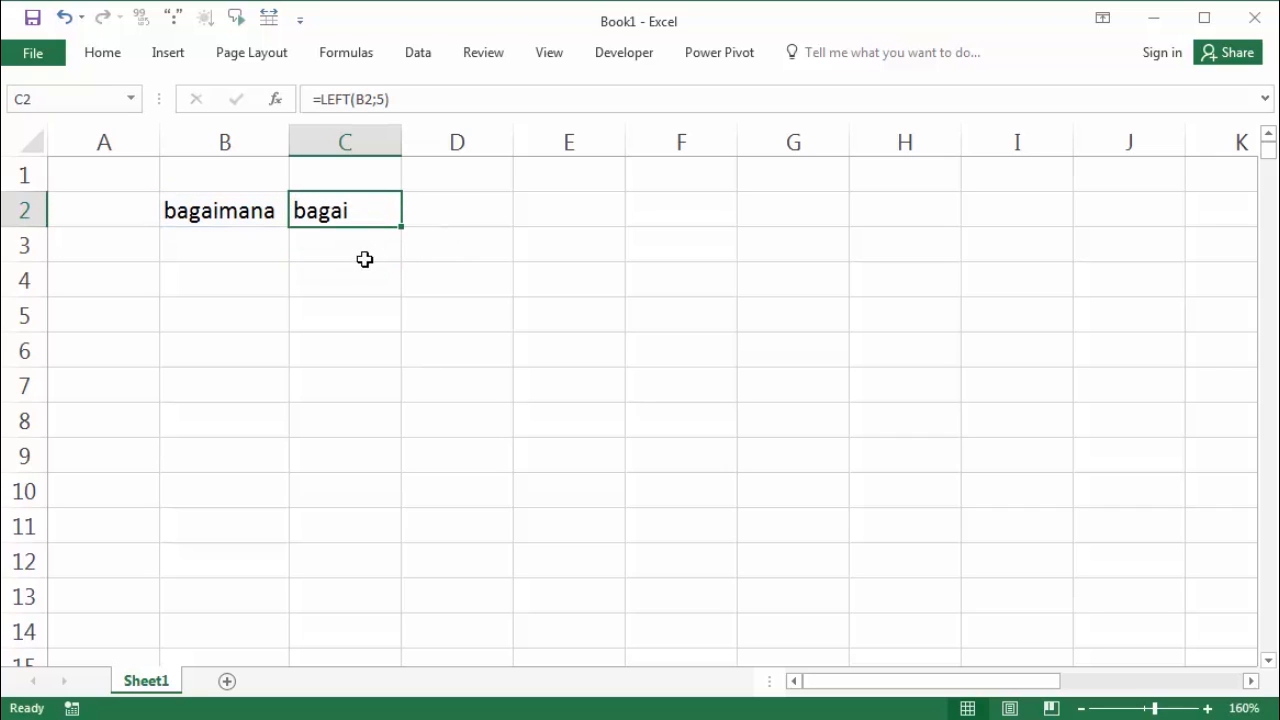
pyautogui.click(252, 207)
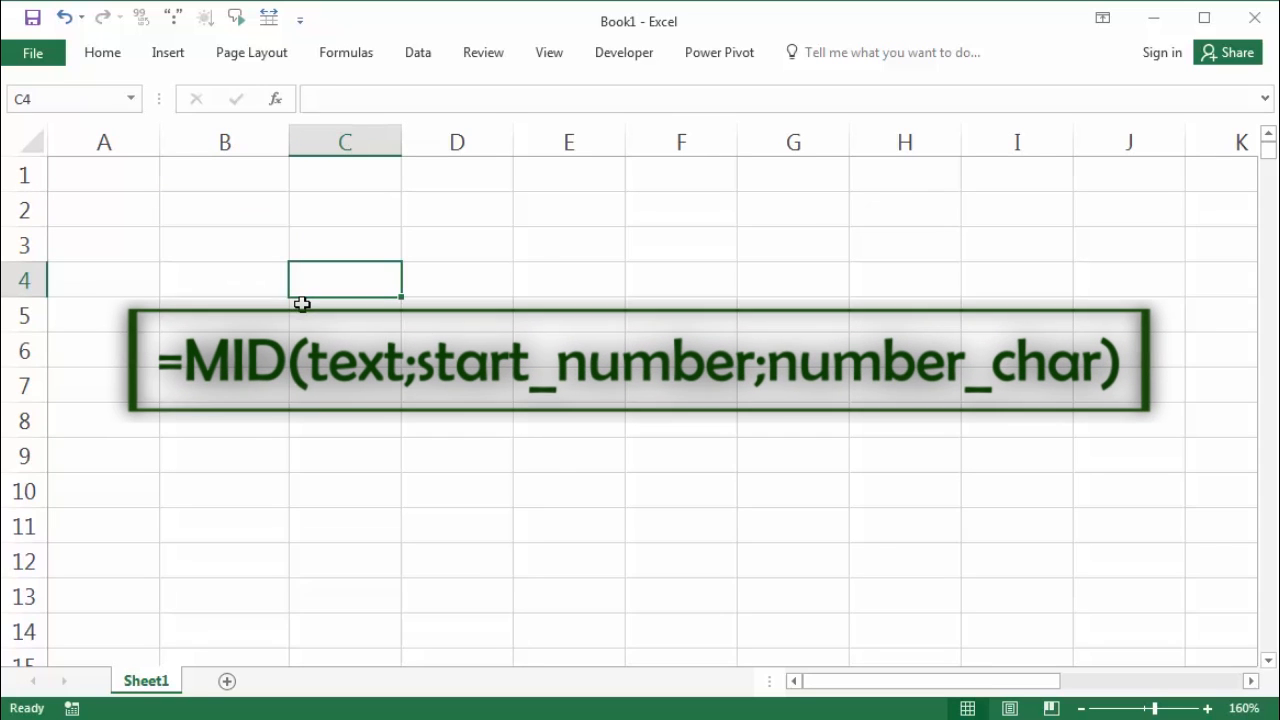
# Enter a MID formula in B2 that takes 4 characters of "bagaimana" from position 6, and review its arguments.
pyautogui.click(222, 211)
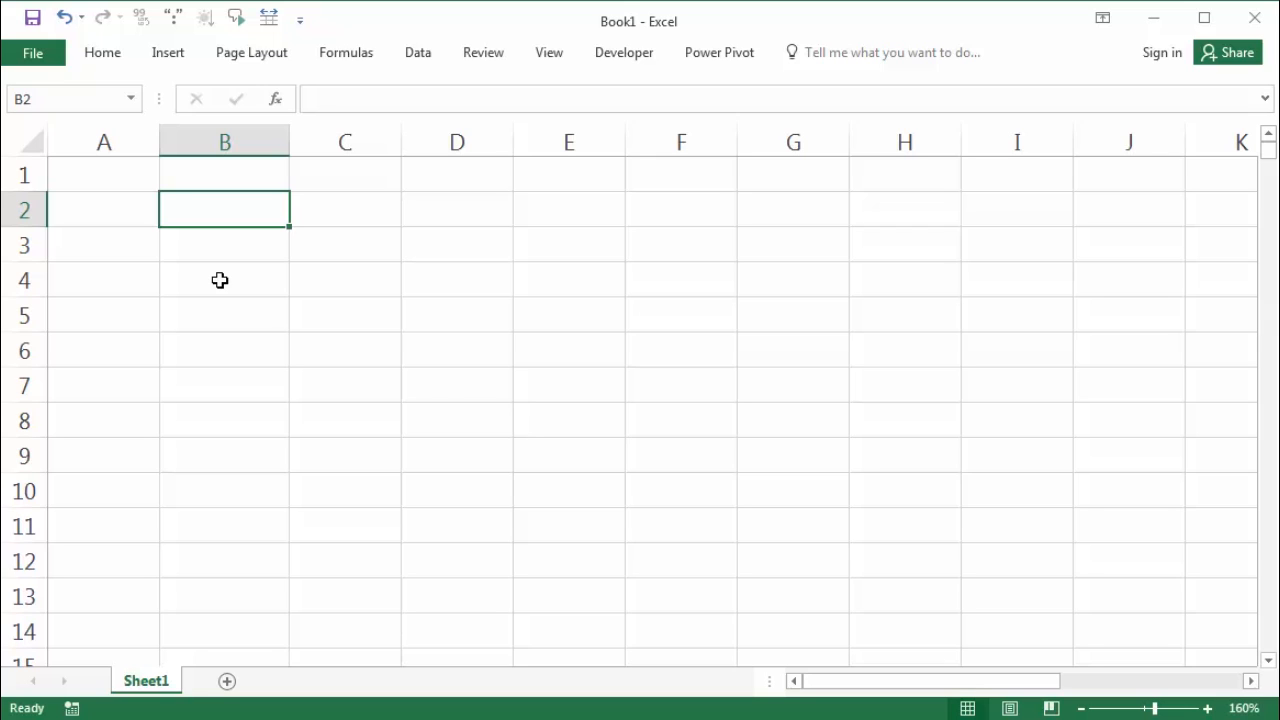
pyautogui.write('=mi')
pyautogui.press('Tab')
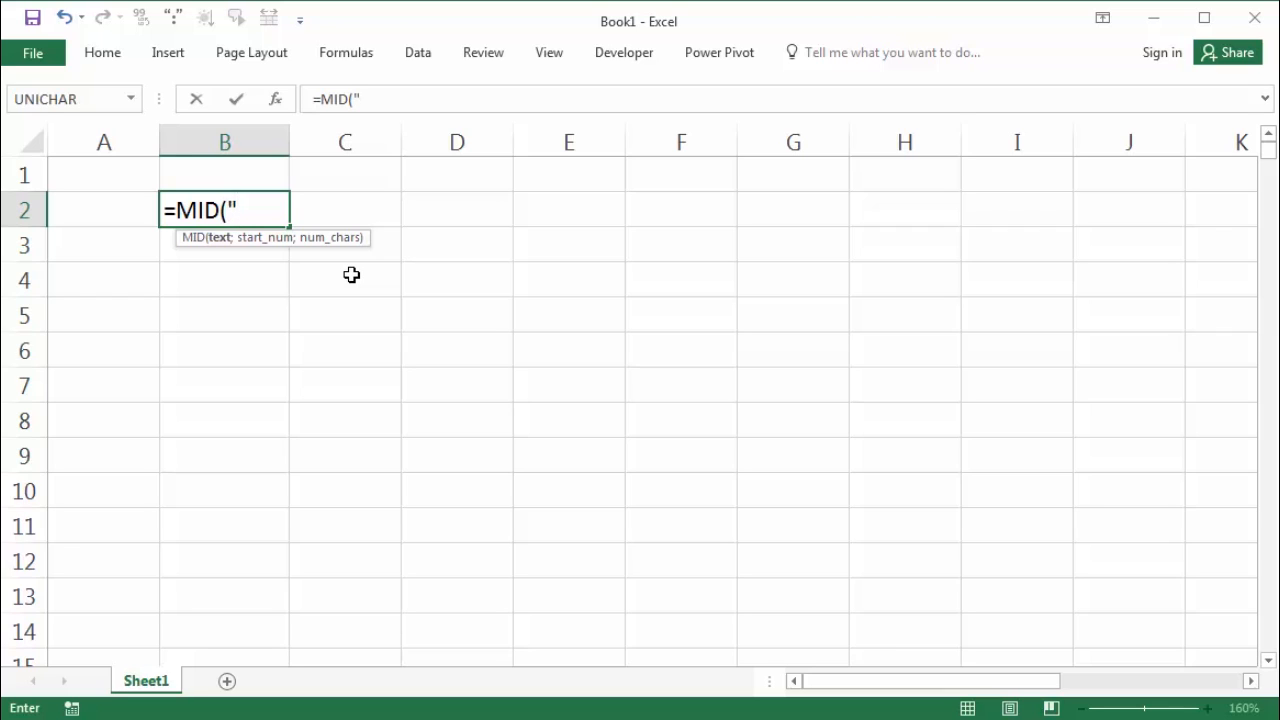
pyautogui.write('bagaimana";')
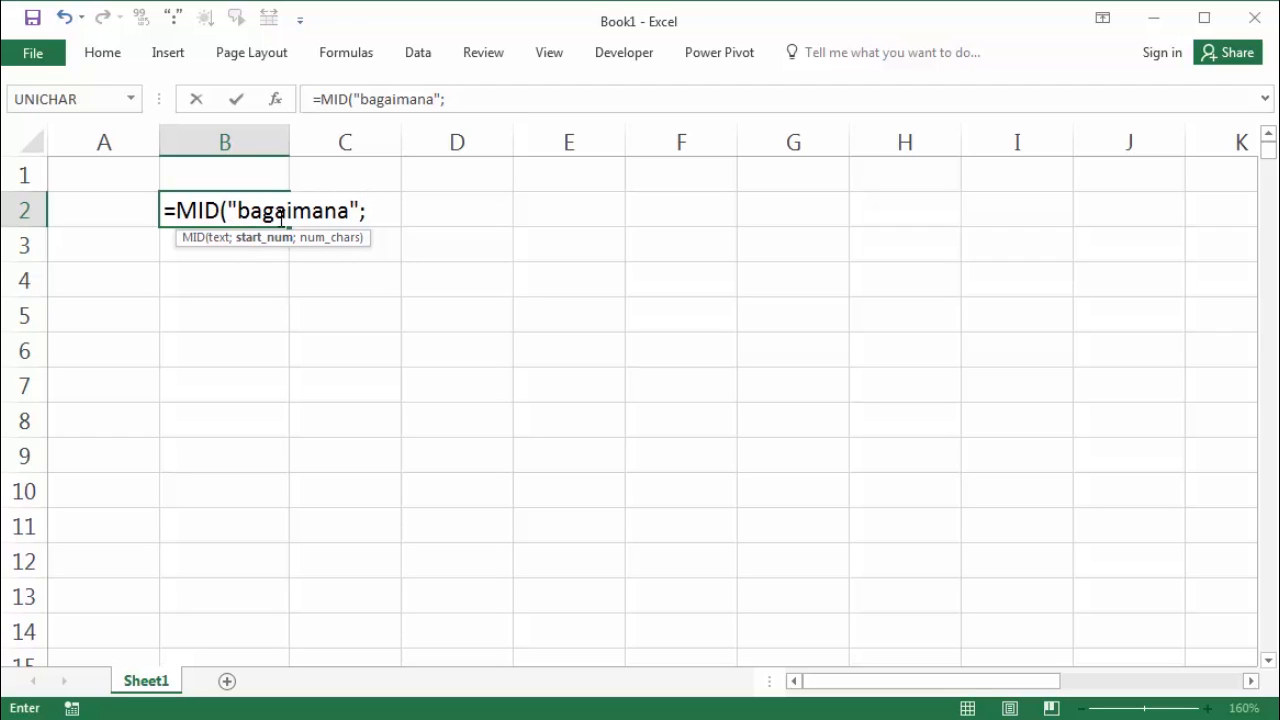
pyautogui.write('6')
pyautogui.write(';4')
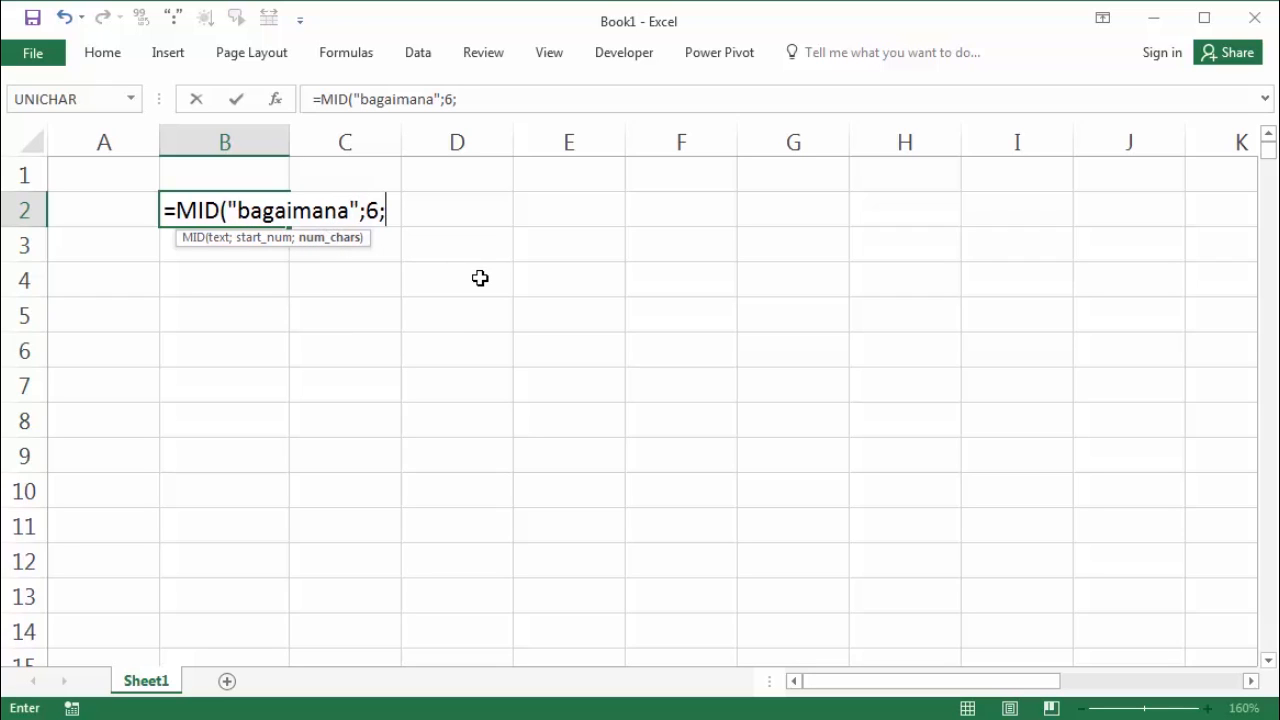
pyautogui.press('Return')
pyautogui.click(245, 212)
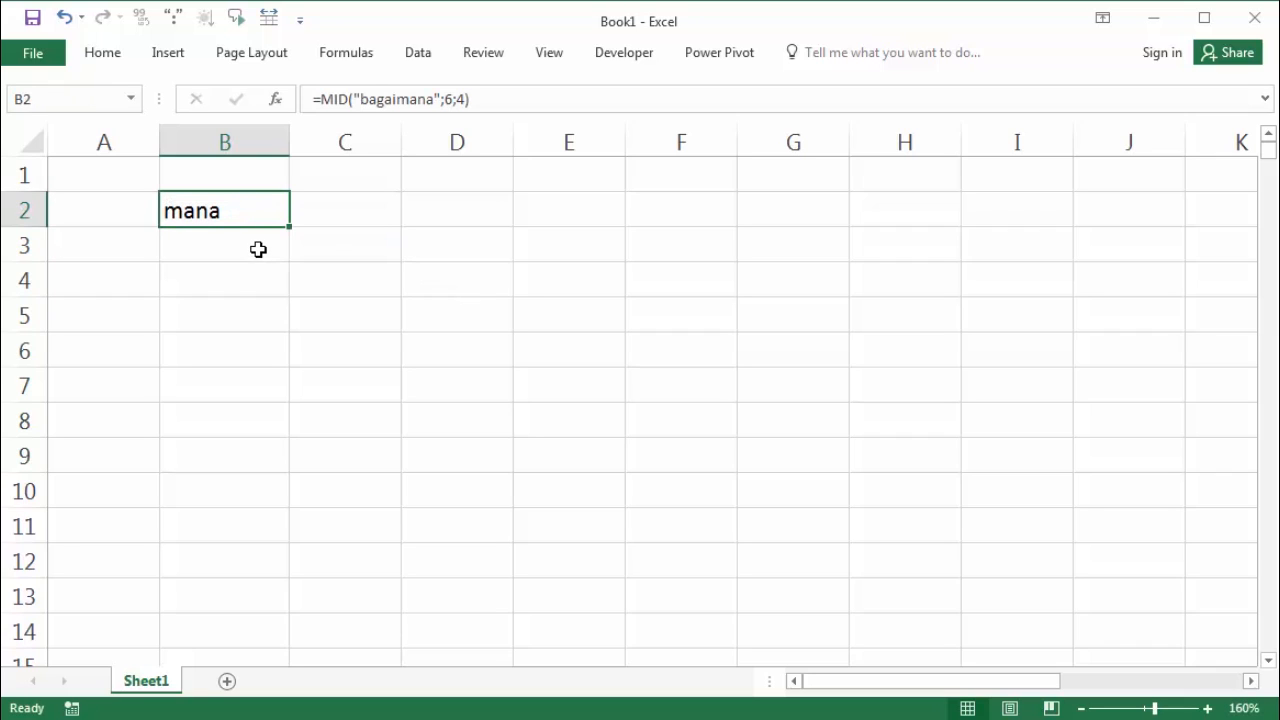
pyautogui.doubleClick(247, 212)
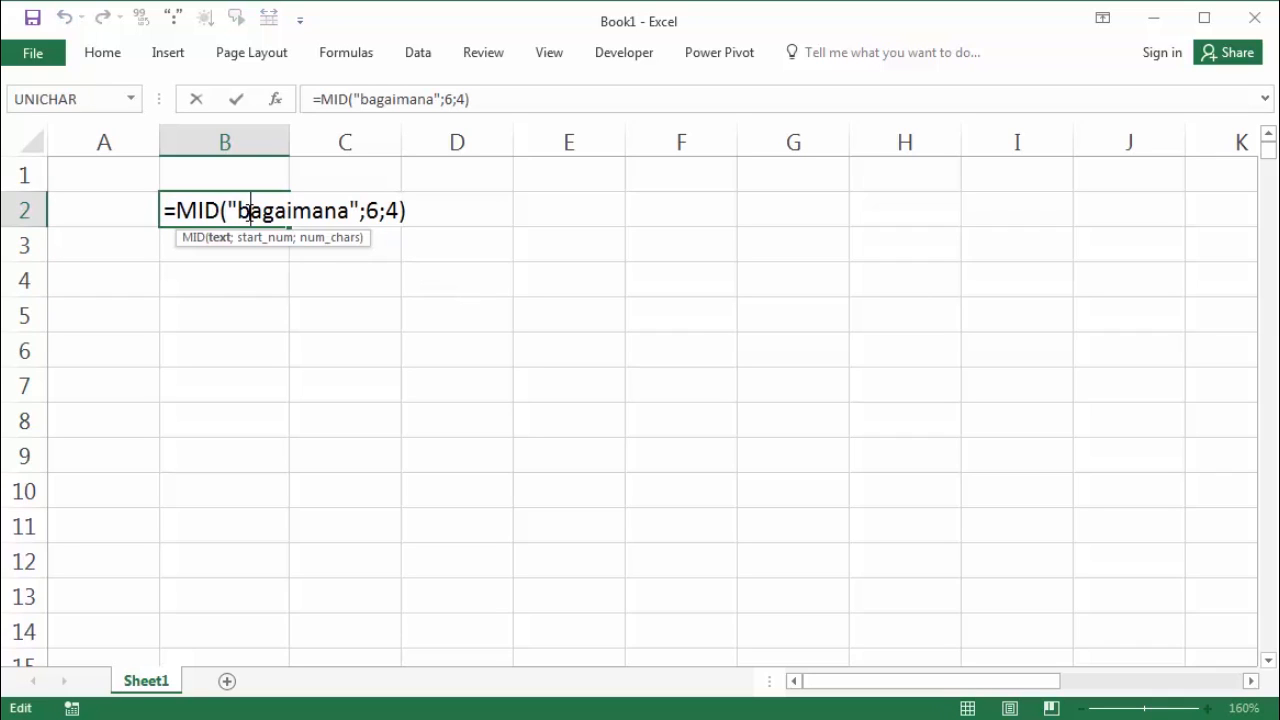
pyautogui.doubleClick(373, 212)
pyautogui.doubleClick(392, 211)
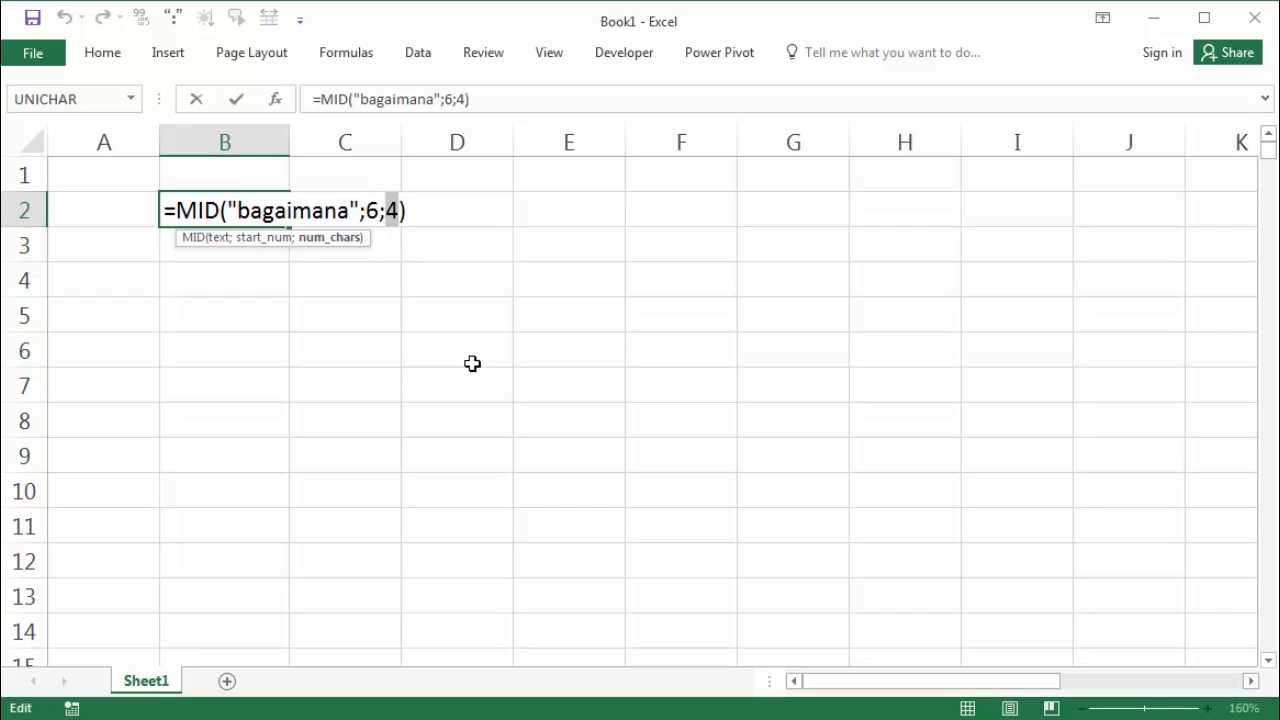
pyautogui.hotkey('ctrl', 'Return')
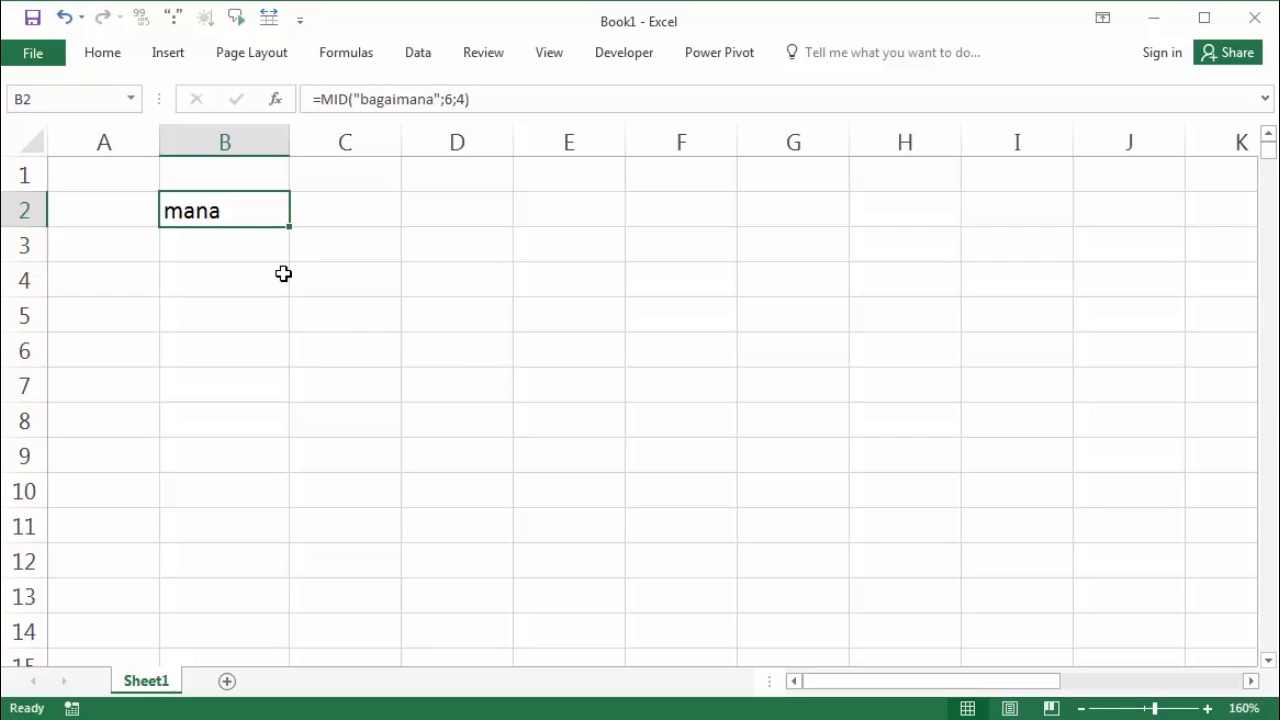
# Replace B2's MID formula with the plain word bagaimana.
pyautogui.write('baai')
pyautogui.press('BackSpace')
pyautogui.press('BackSpace')
pyautogui.write('gaimana')
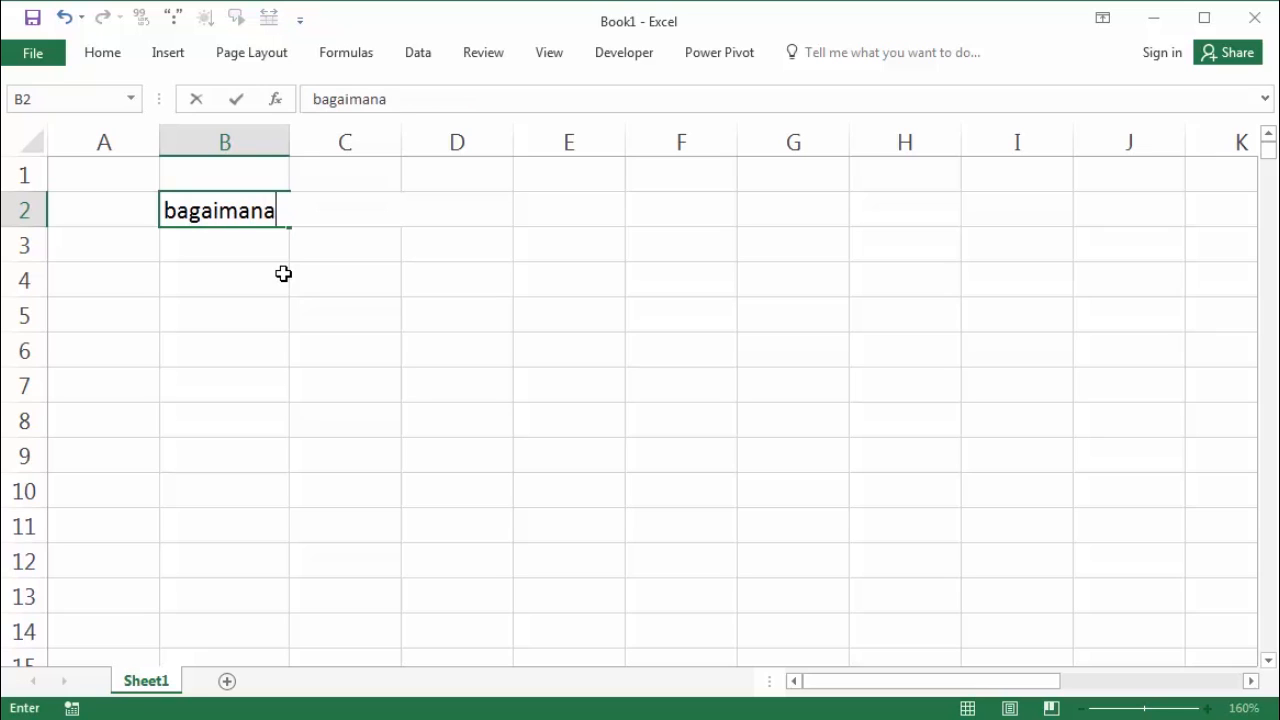
pyautogui.press('Tab')
# Enter a MID formula in C2 that takes 4 characters of cell B2 starting at position 6, and review it.
pyautogui.write('=')
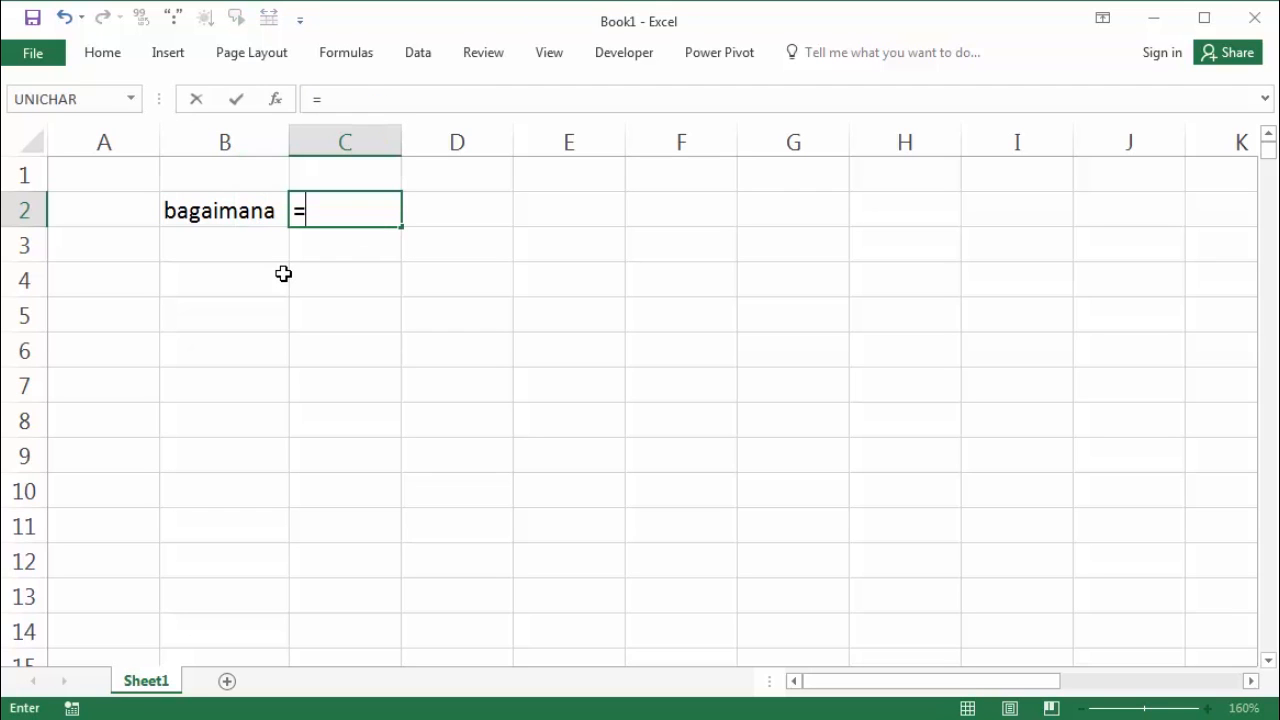
pyautogui.write('mi')
pyautogui.press('Tab')
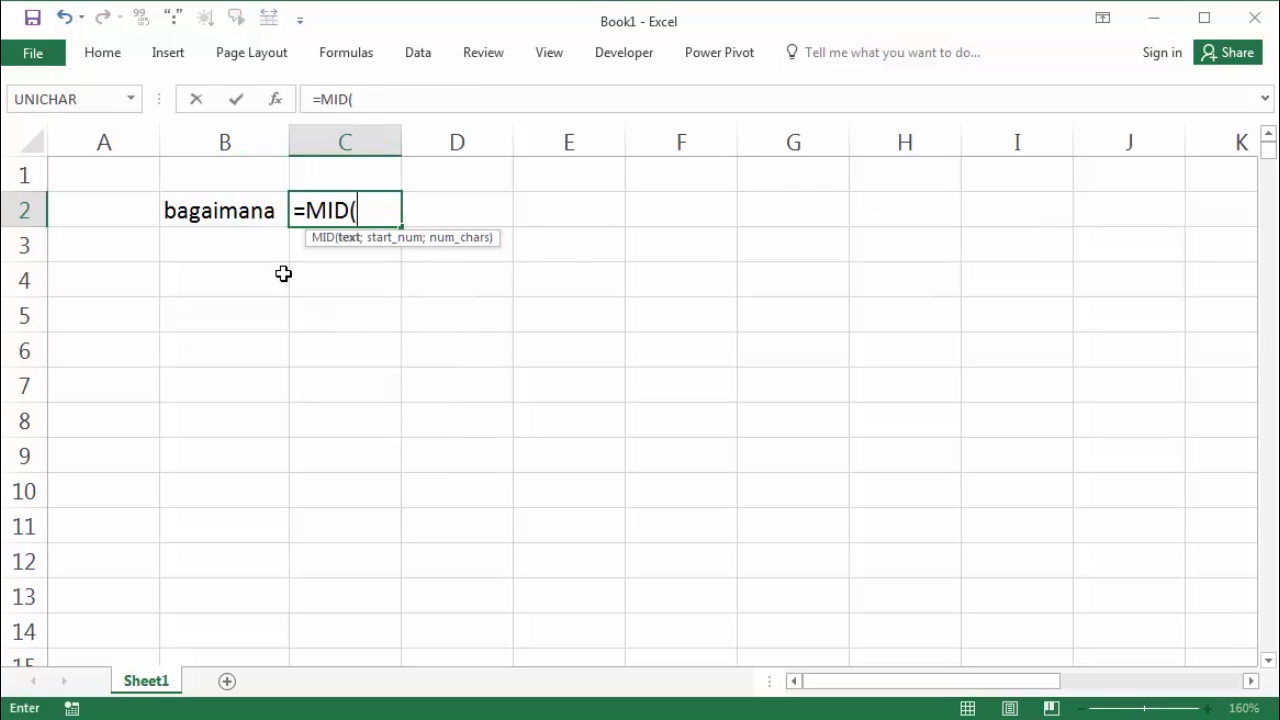
pyautogui.click(225, 215)
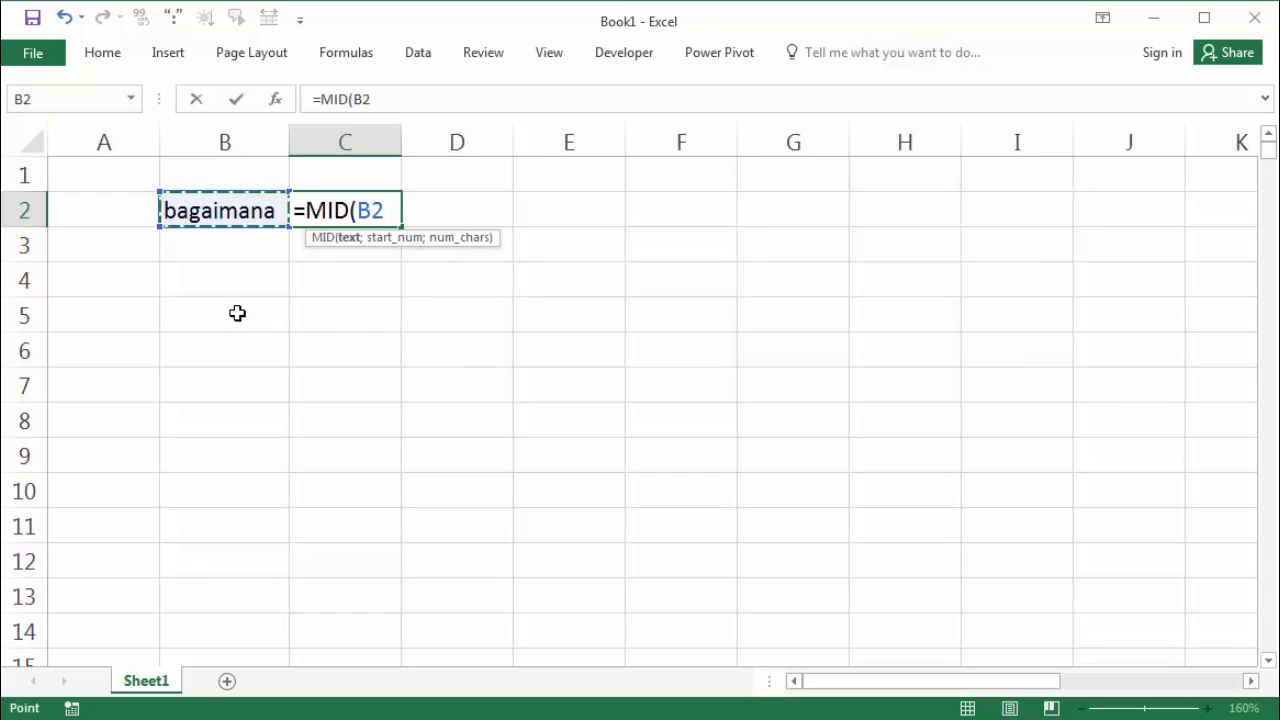
pyautogui.write(';')
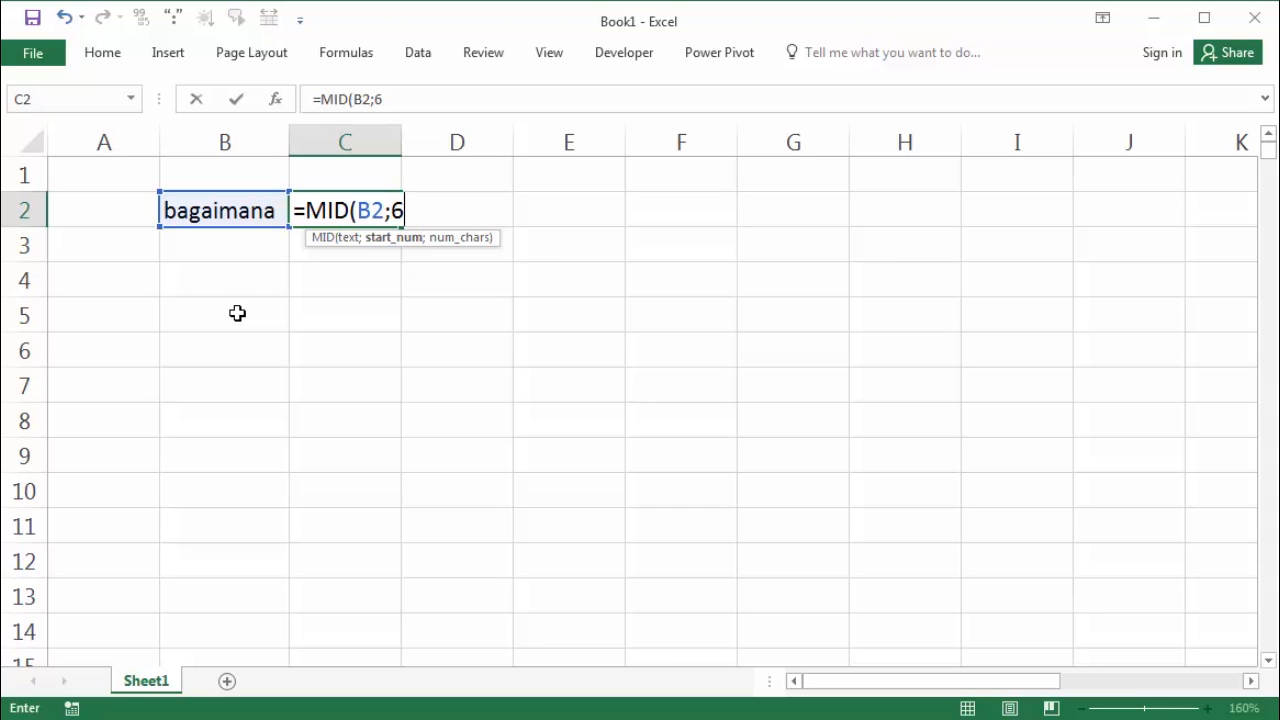
pyautogui.write('6;')
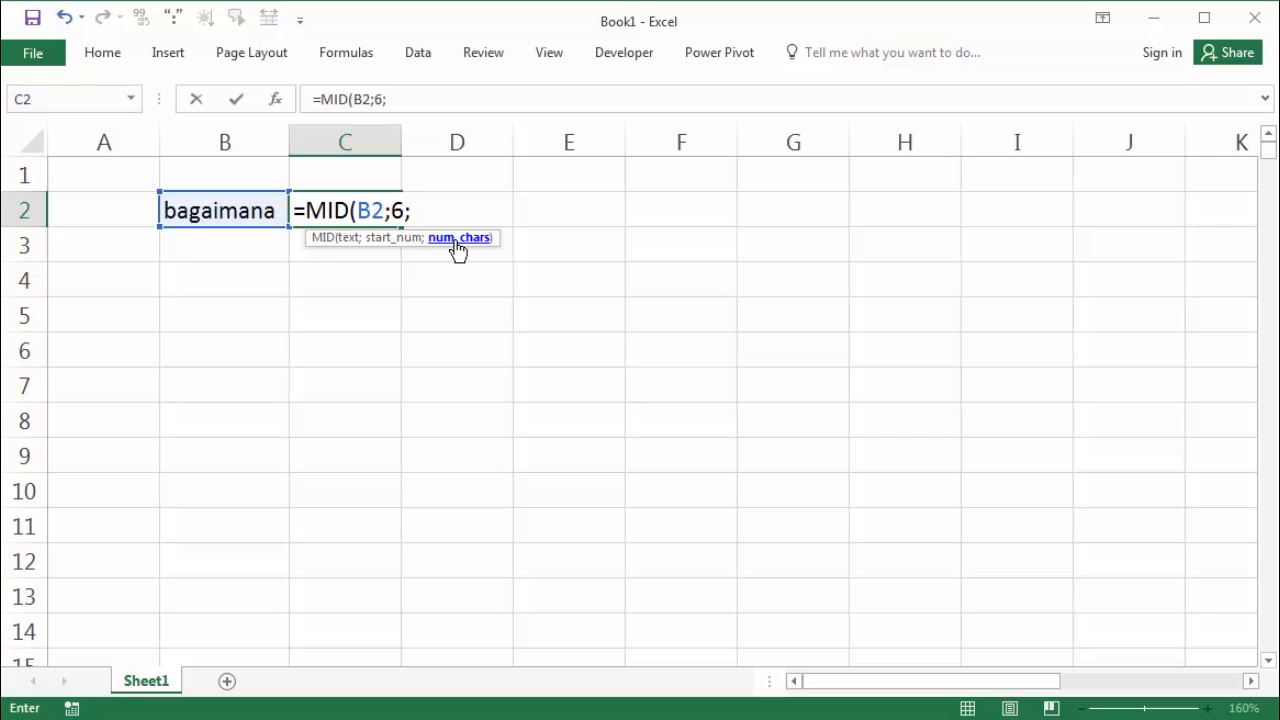
pyautogui.write('4')
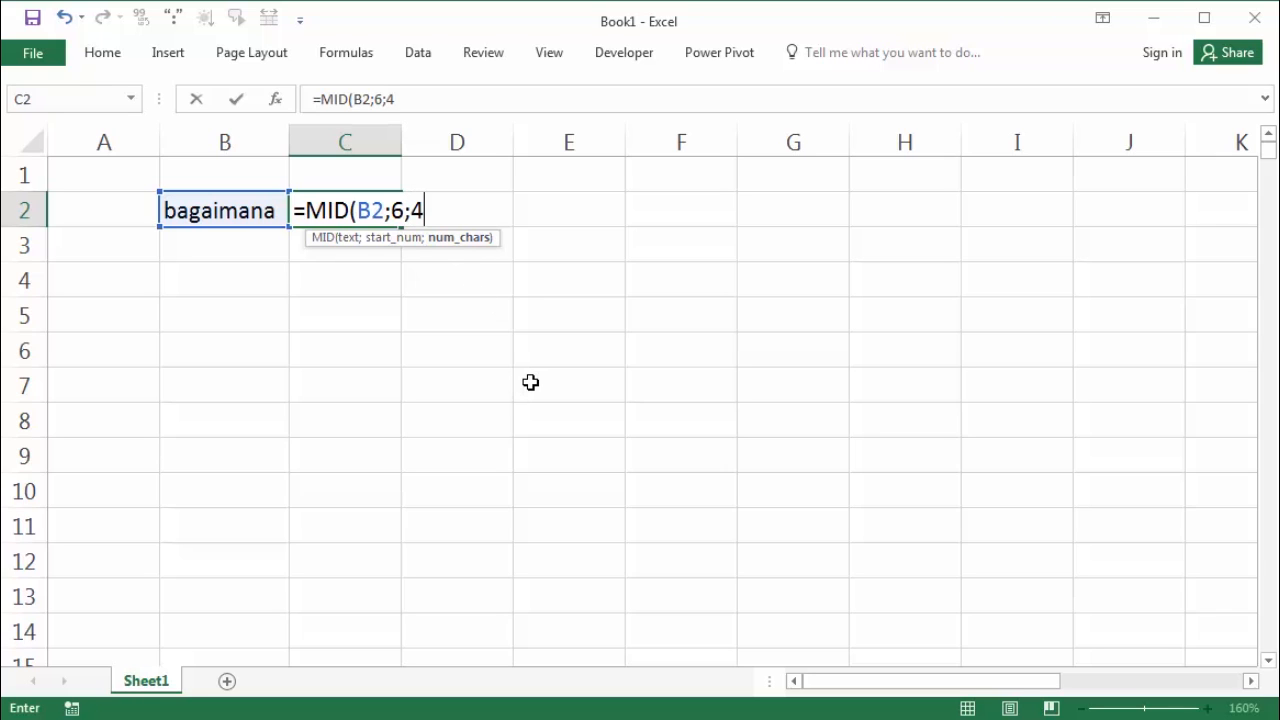
pyautogui.press('Return')
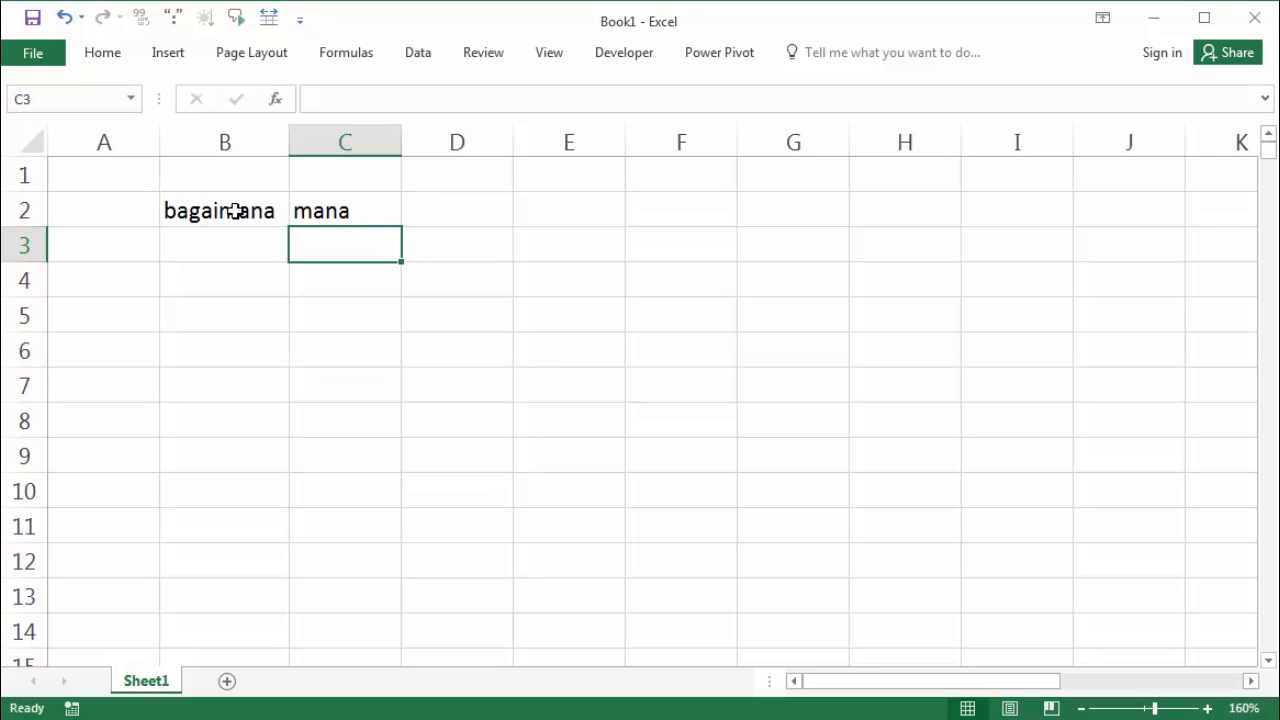
pyautogui.click(342, 211)
pyautogui.doubleClick(342, 211)
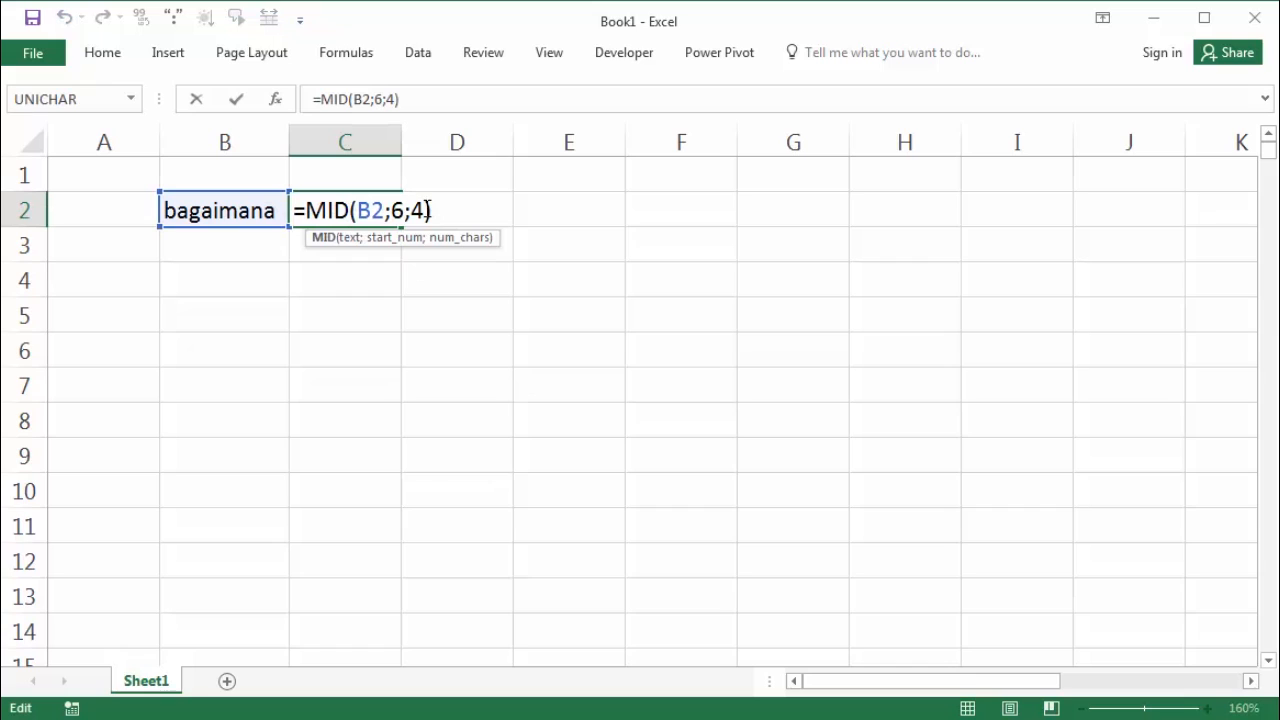
pyautogui.press('Return')
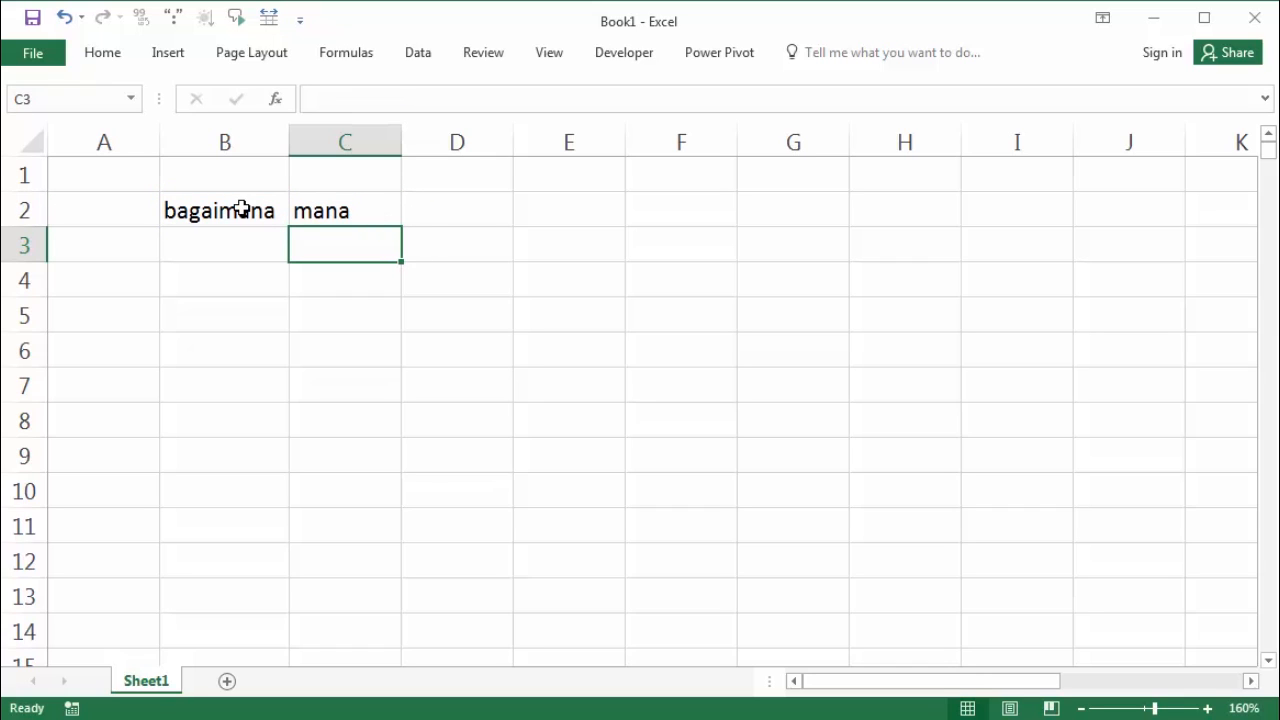
# Set the number of characters in C2's MID formula to 10.
pyautogui.doubleClick(326, 211)
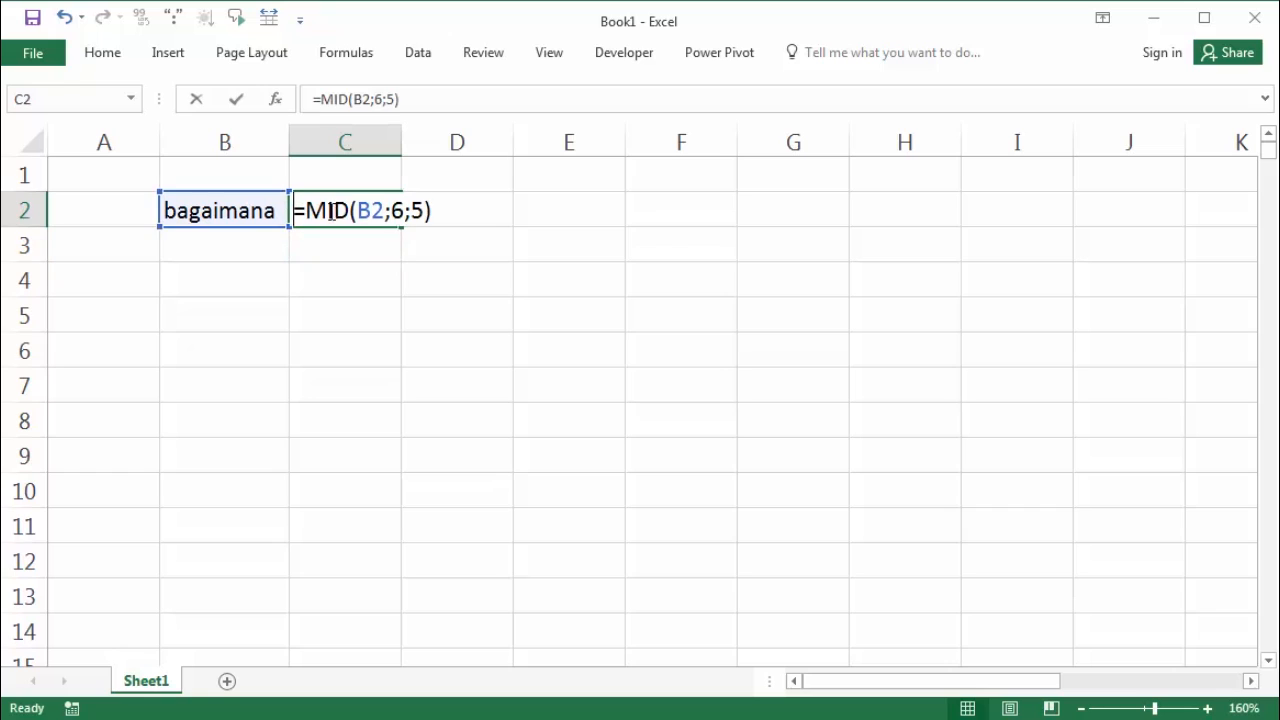
pyautogui.doubleClick(417, 210)
pyautogui.write('10')
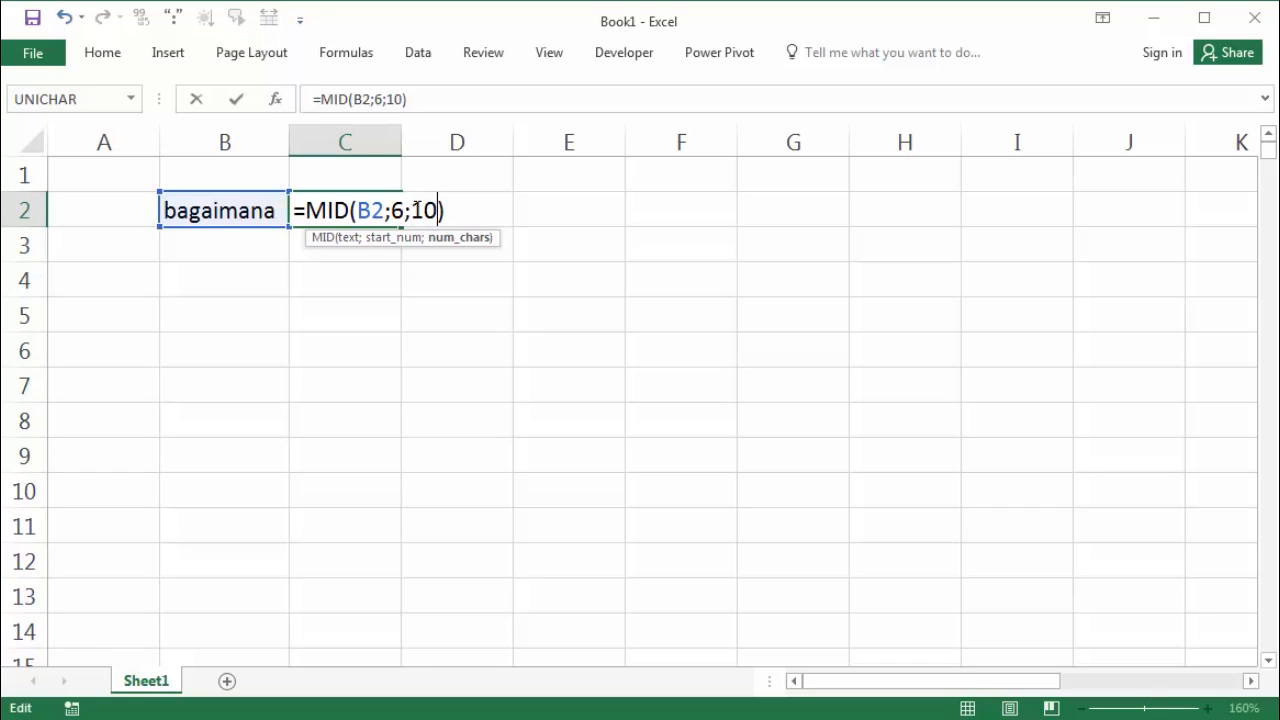
pyautogui.press('Return')
pyautogui.click(365, 222)
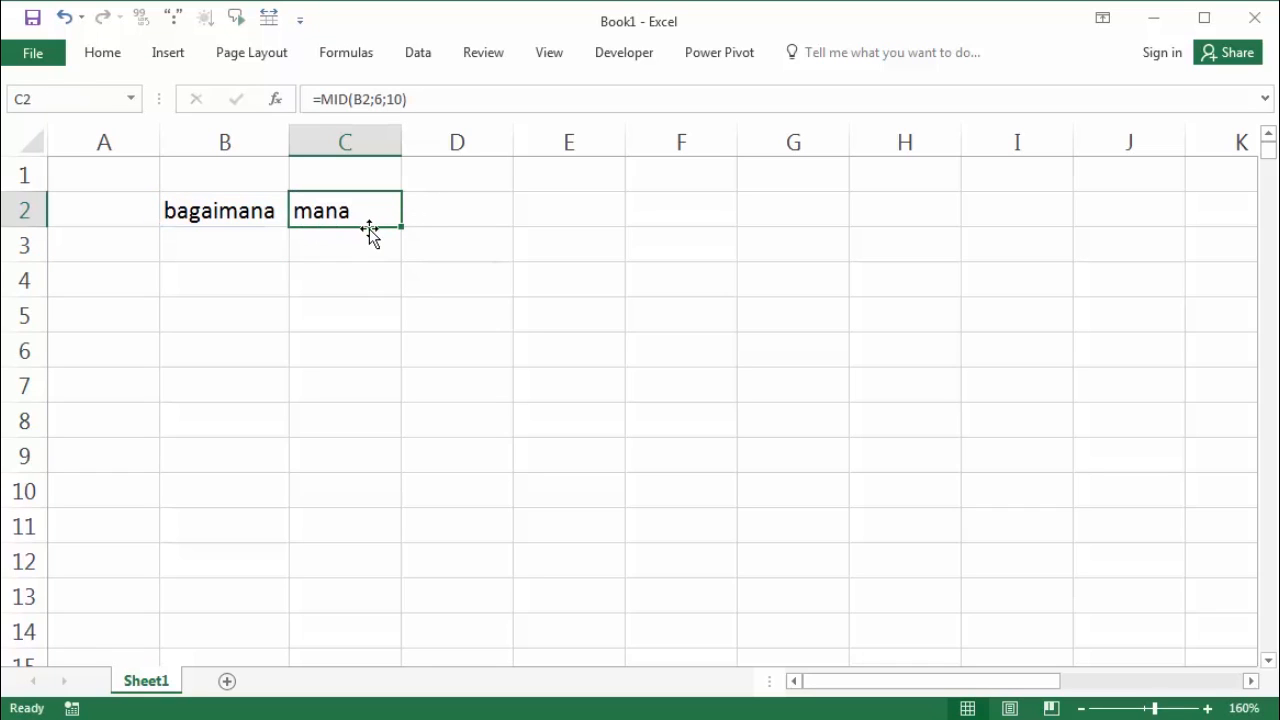
# Append the letter d to the word in B2 and check the MID formula in C2.
pyautogui.click(281, 214)
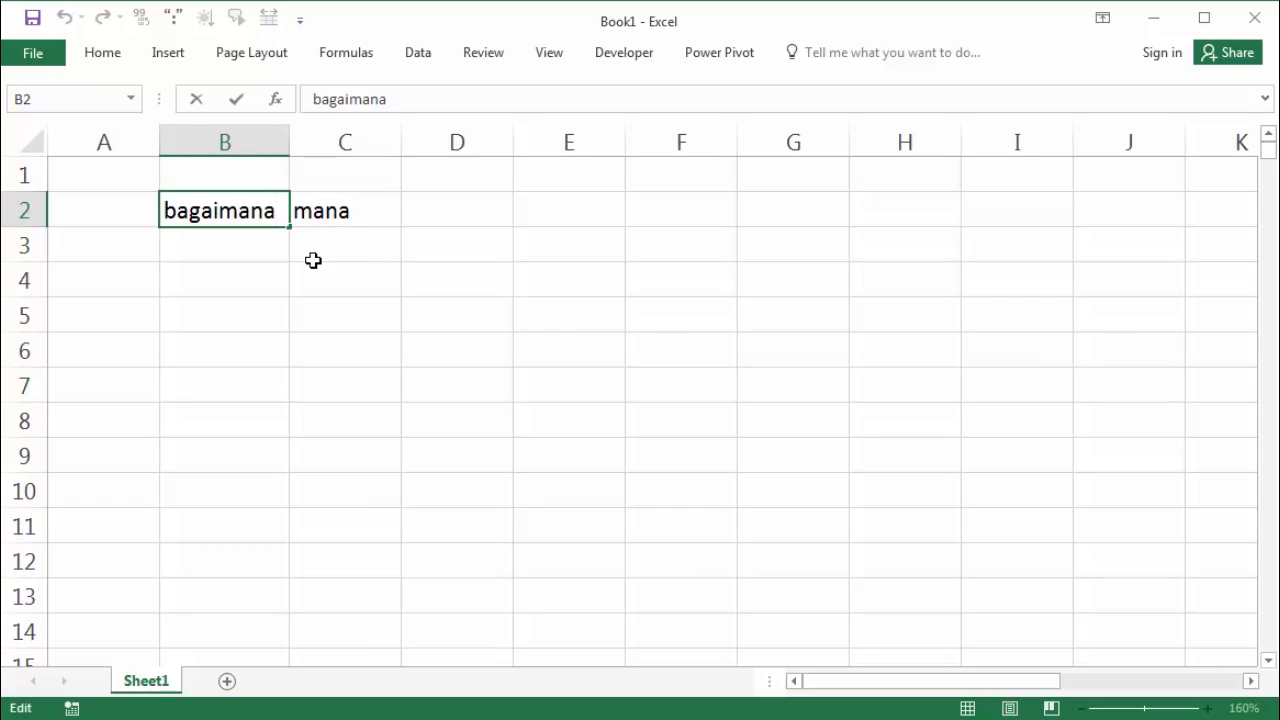
pyautogui.write('d')
pyautogui.click(343, 284)
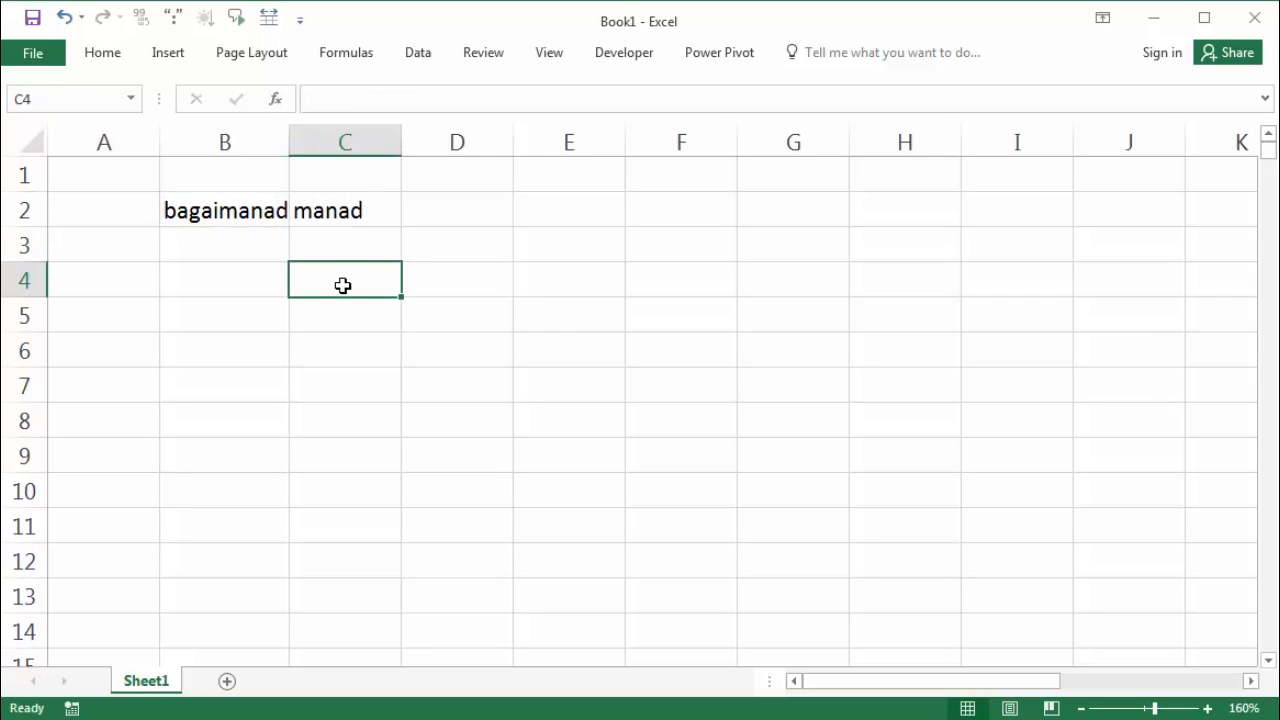
pyautogui.click(365, 220)
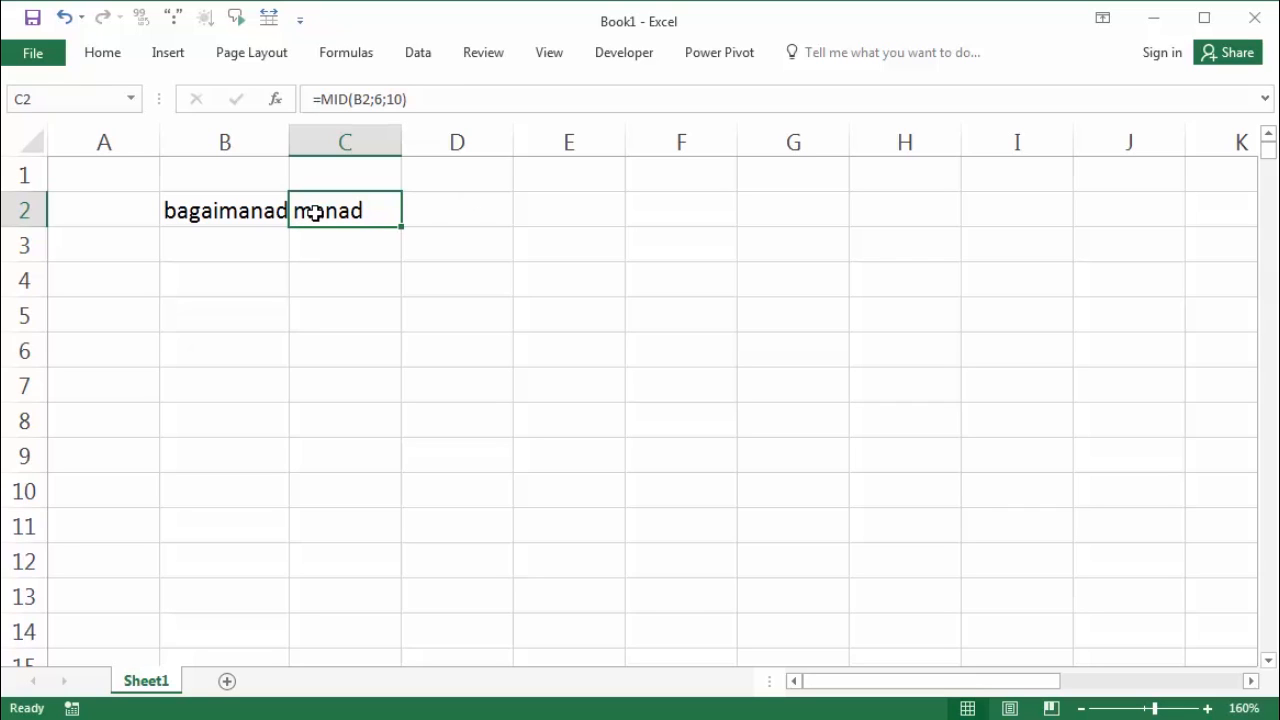
# Clear the MID example in B2 and C2, and enter a RIGHT formula in B2 for the last 2 characters of "siapa".
pyautogui.click(251, 258)
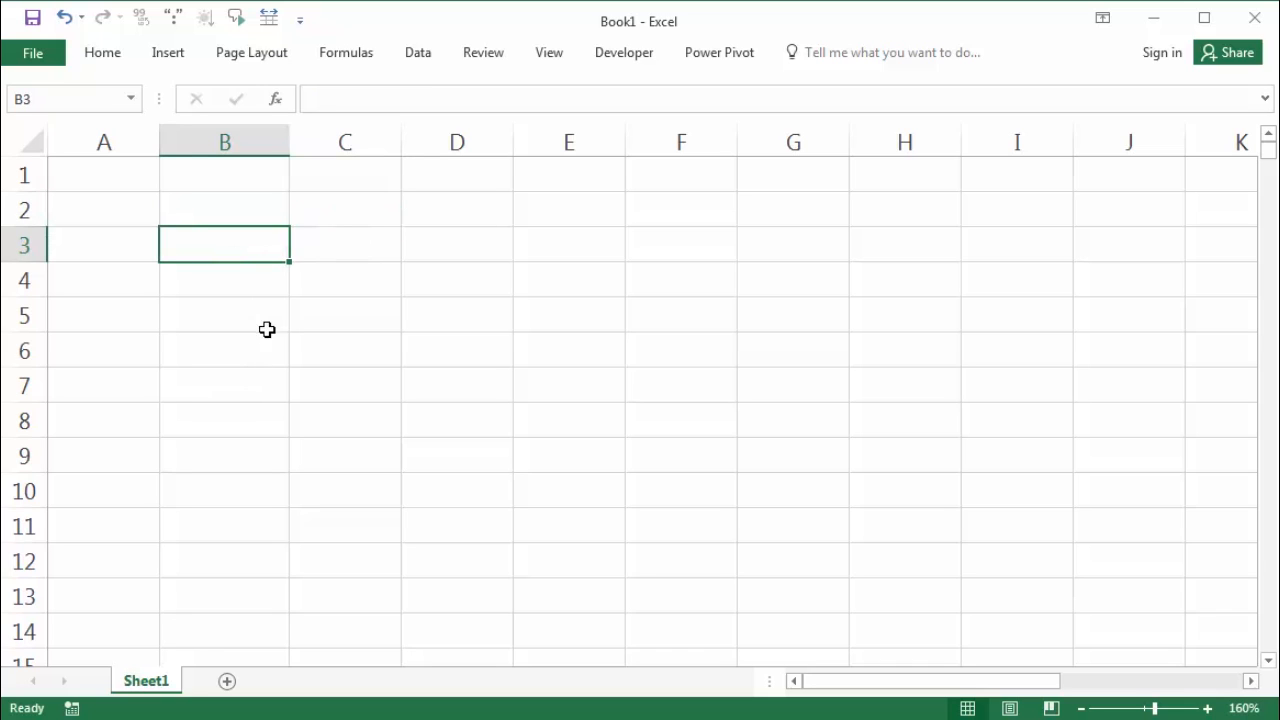
pyautogui.click(223, 214)
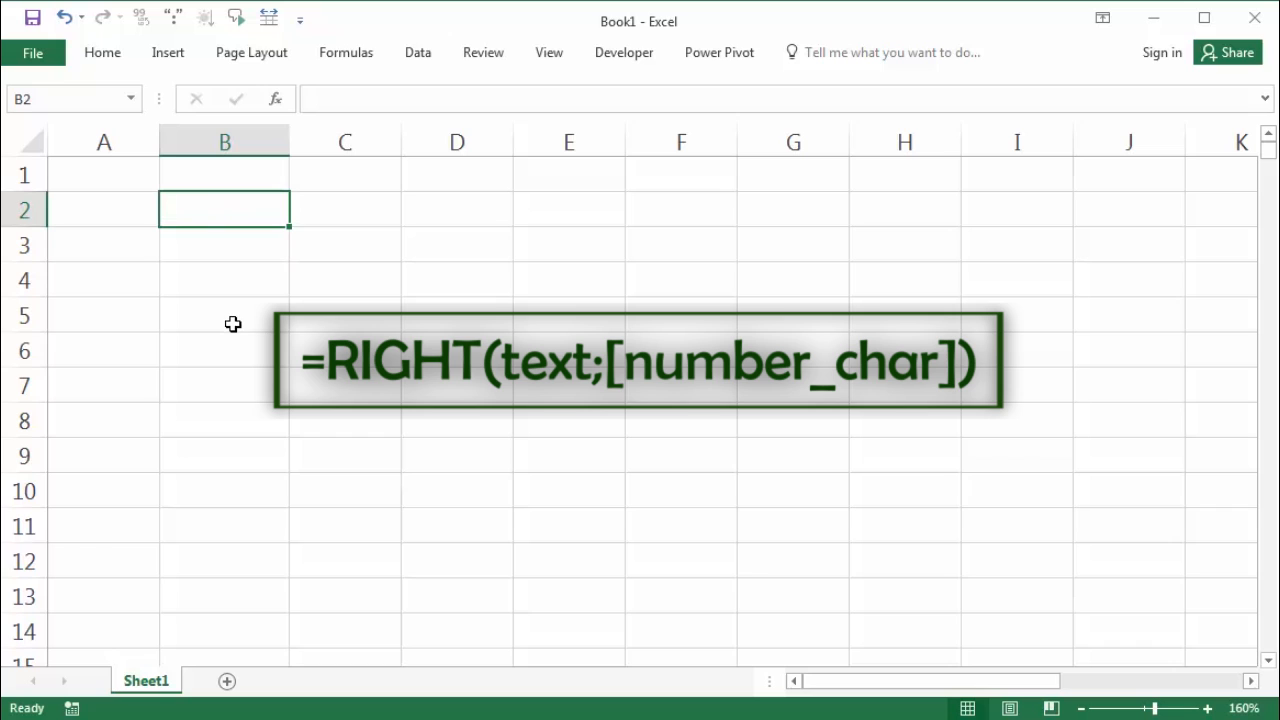
pyautogui.write('=')
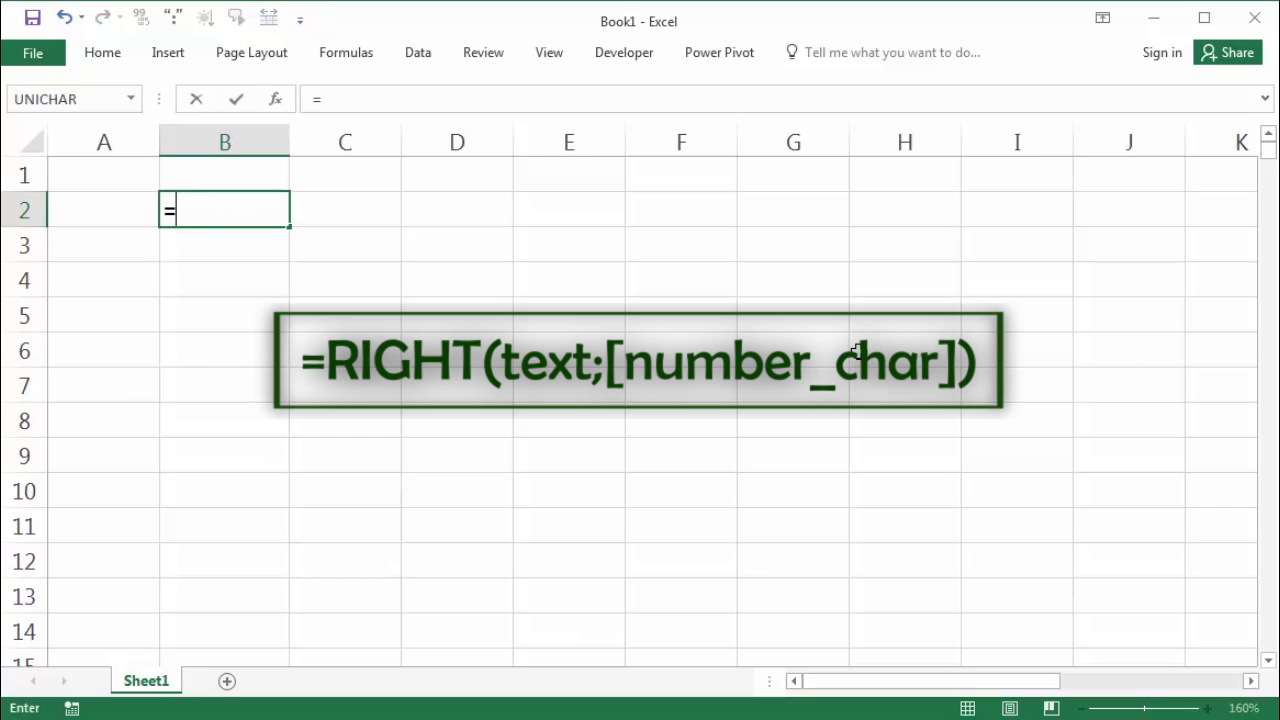
pyautogui.write('ri')
pyautogui.press('Tab')
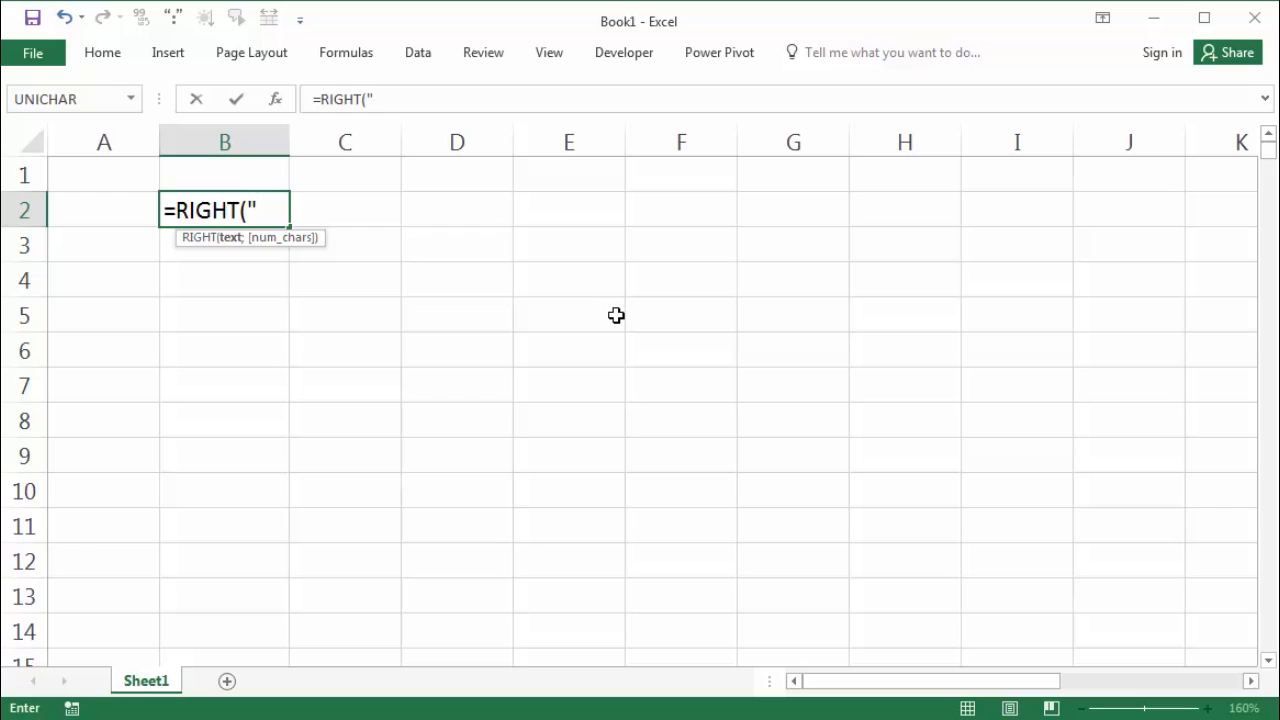
pyautogui.write('siapa";')
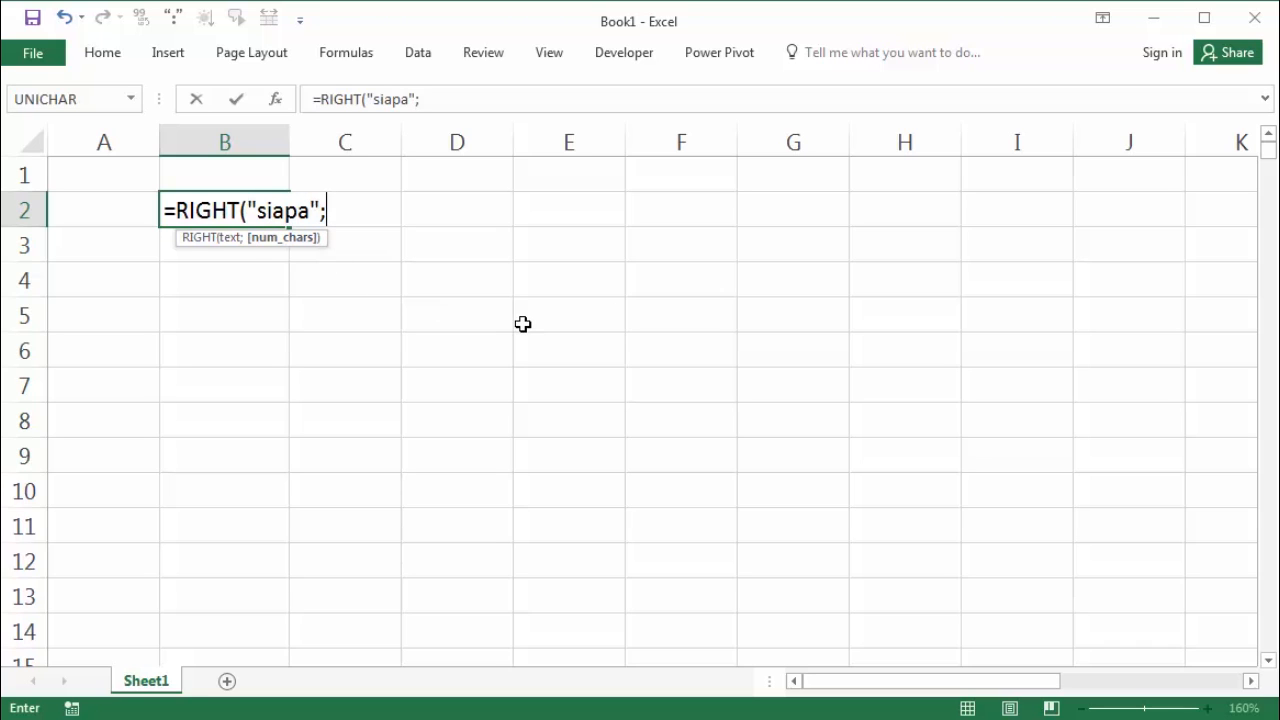
pyautogui.write('2')
pyautogui.press('Return')
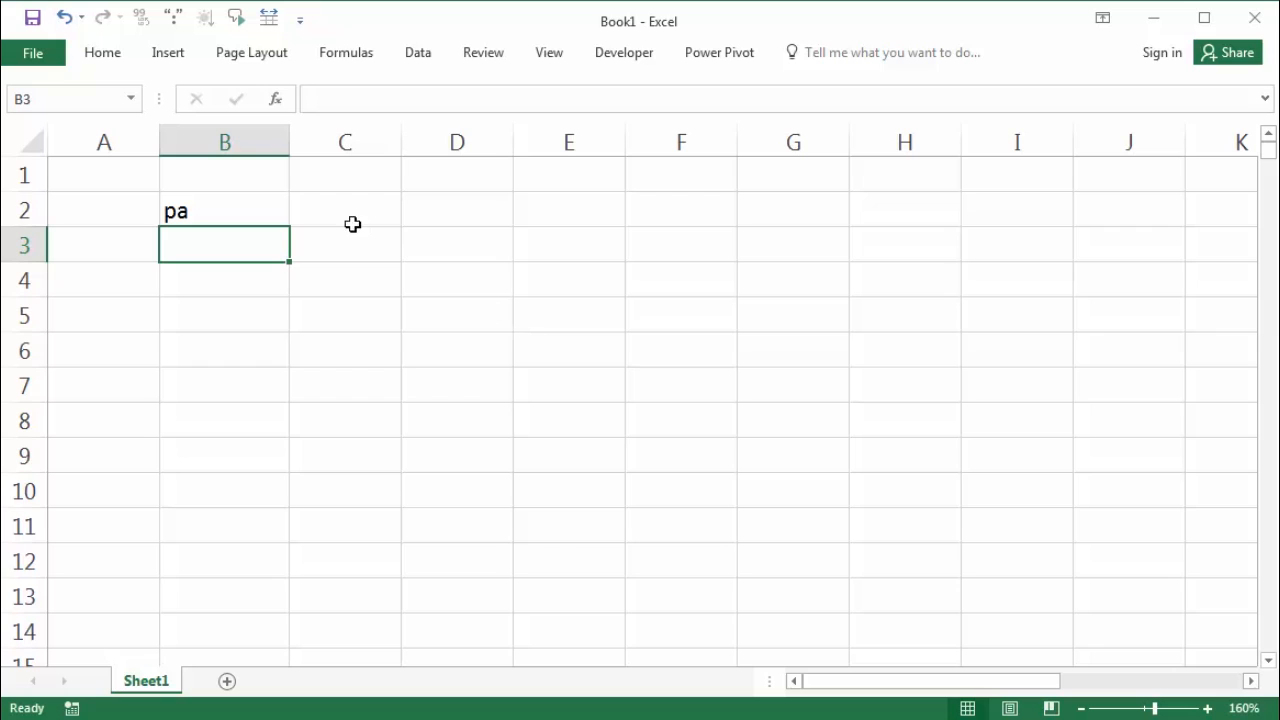
# Set the number of characters in B2's RIGHT formula to 3.
pyautogui.click(250, 210)
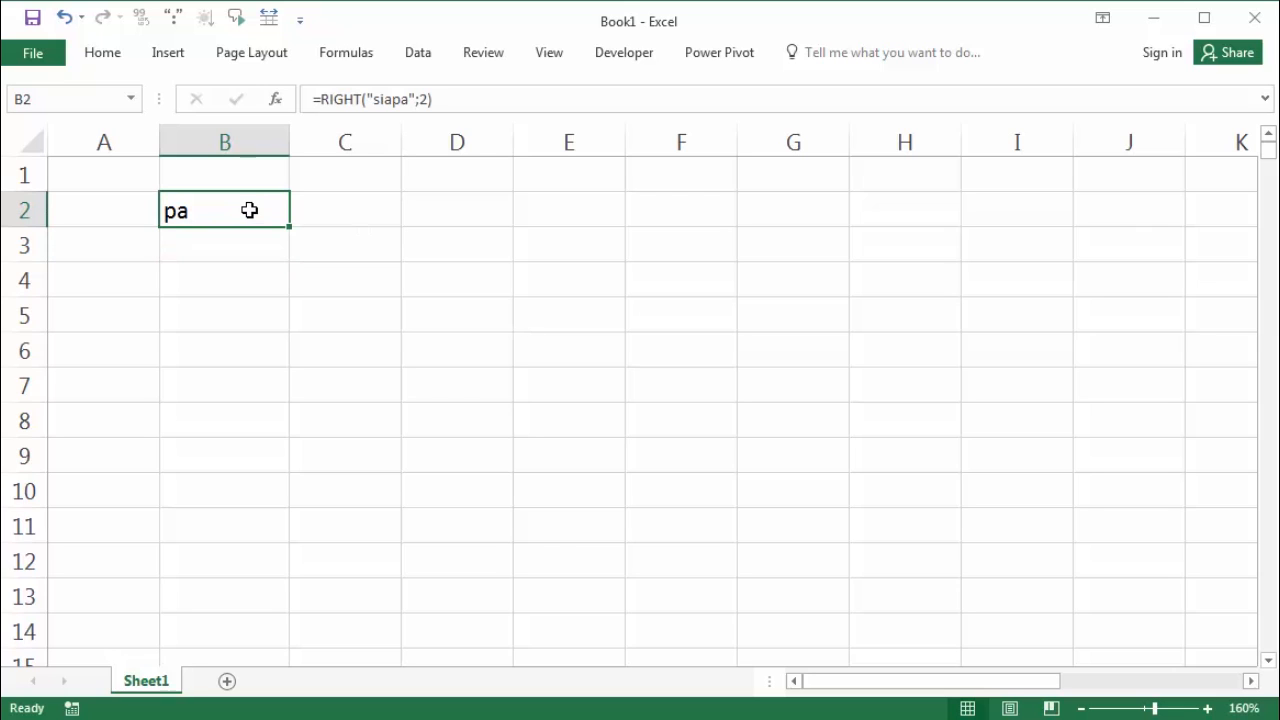
pyautogui.doubleClick(250, 210)
pyautogui.doubleClick(332, 210)
pyautogui.write('3')
pyautogui.press('Return')
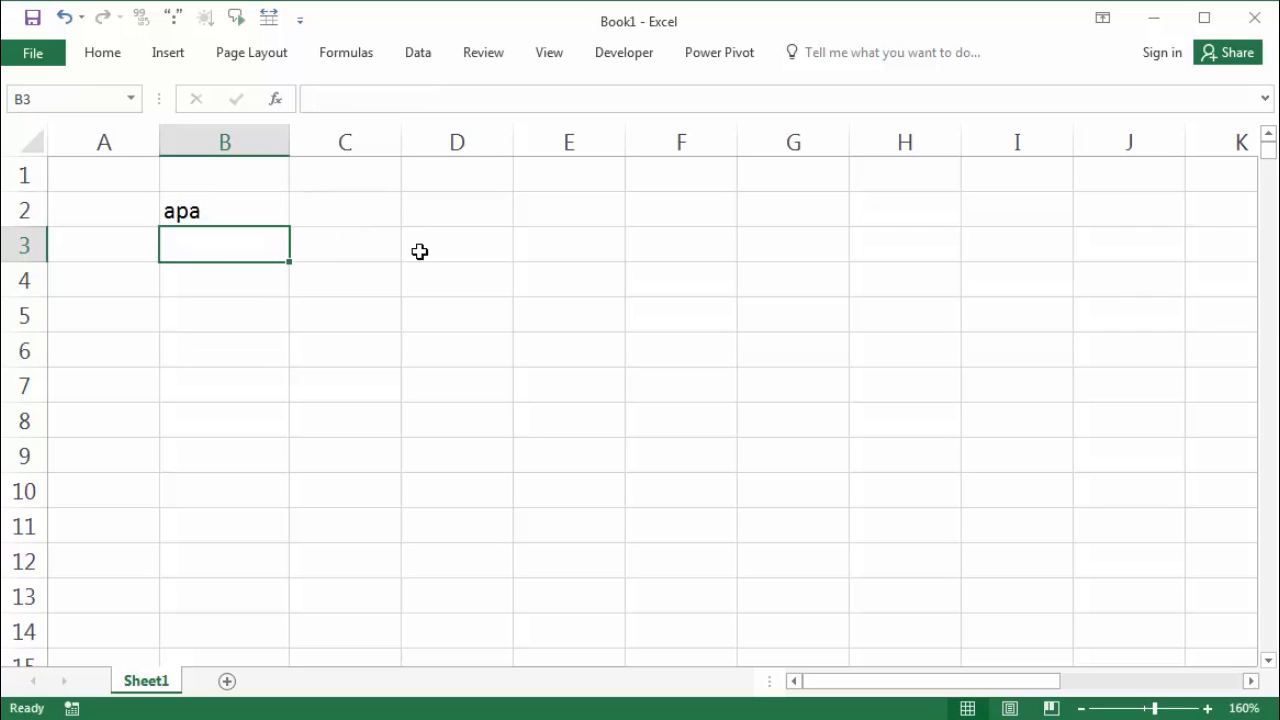
# Inspect B2's RIGHT formula and highlight the last three letters of "siapa" in its text argument.
pyautogui.click(217, 217)
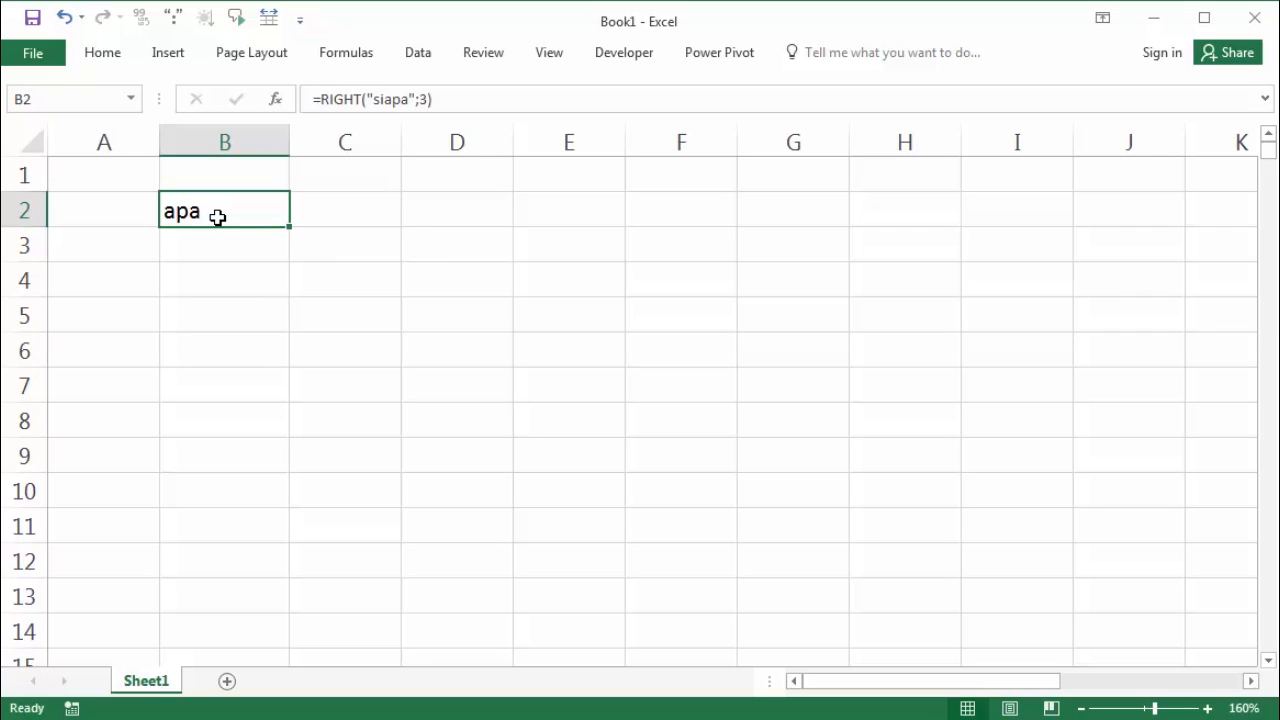
pyautogui.doubleClick(217, 217)
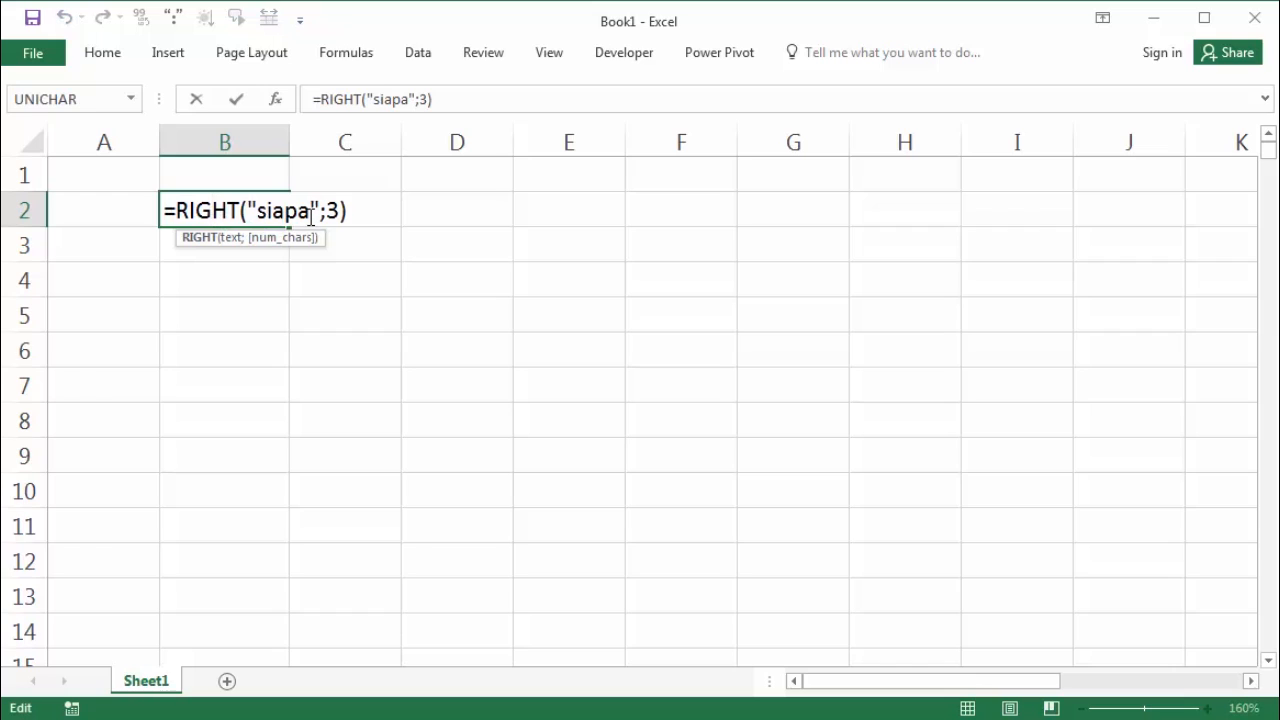
pyautogui.moveTo(273, 213); pyautogui.dragTo(310, 213)
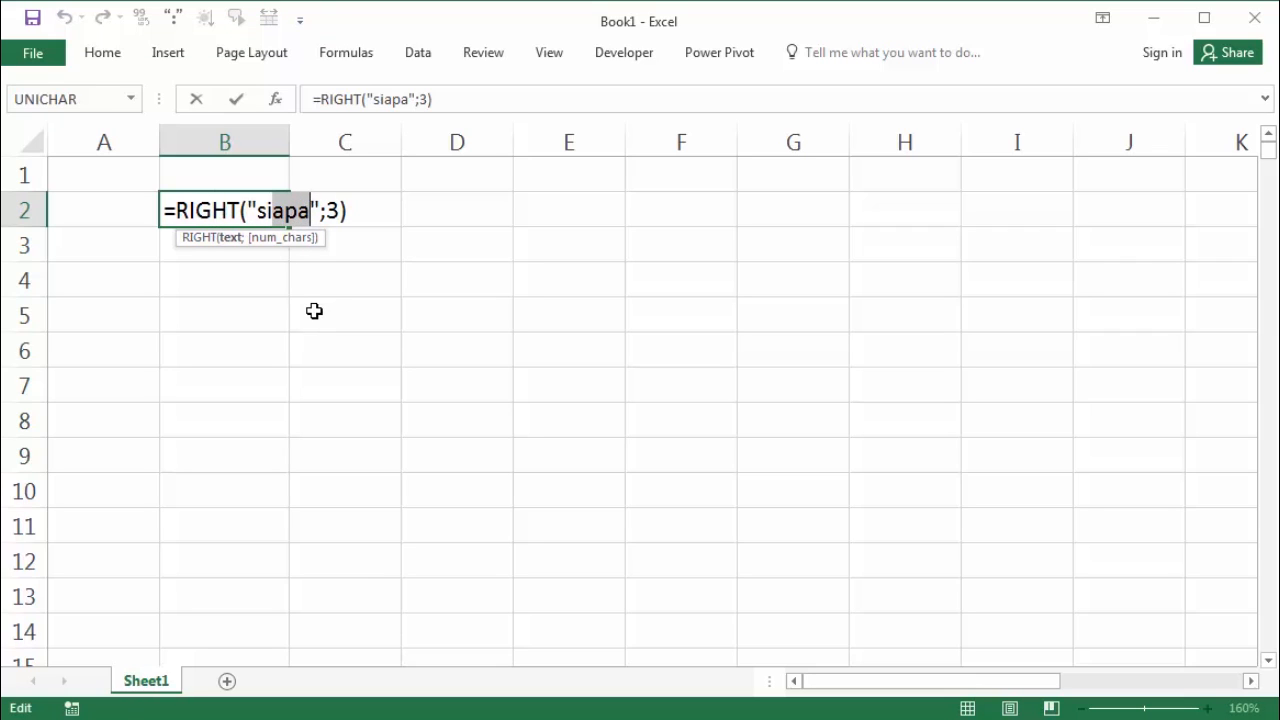
pyautogui.hotkey('ctrl', 'Return')
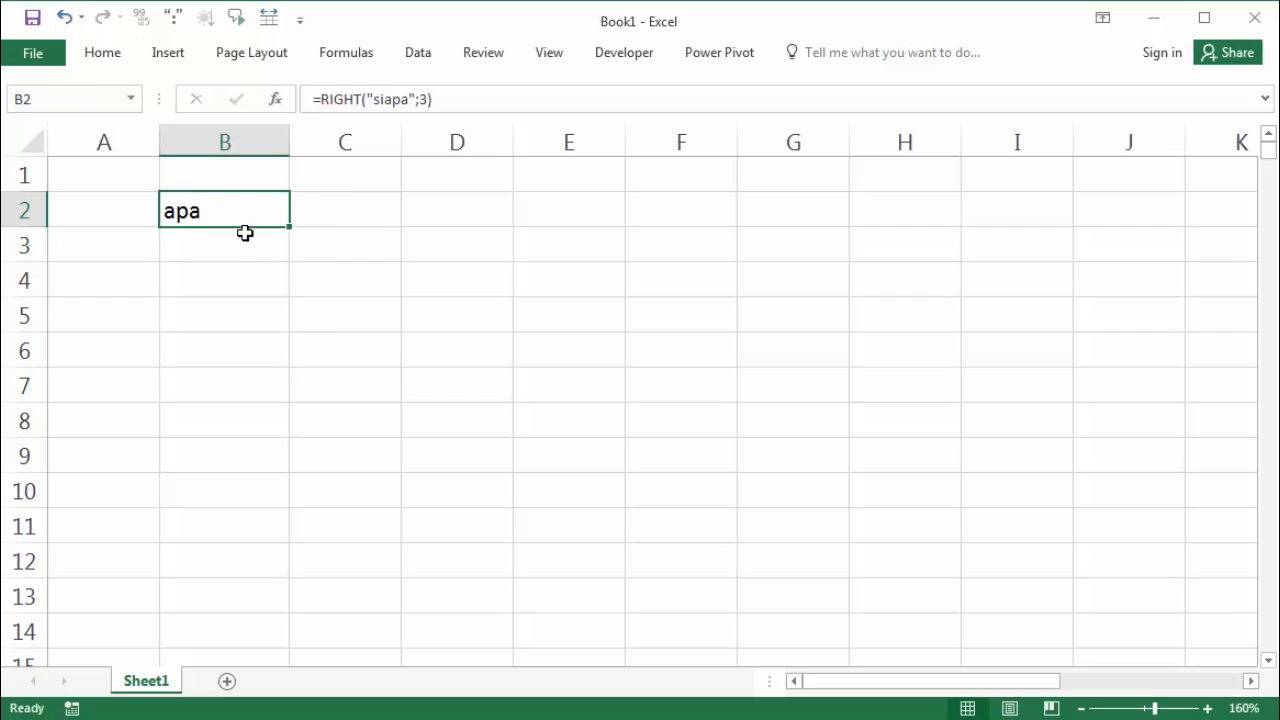
# Replace the content of B2 with the text "lalu bagaimana" and widen column B to fit it.
pyautogui.click(303, 215)
pyautogui.click(227, 210)
pyautogui.press('Delete')
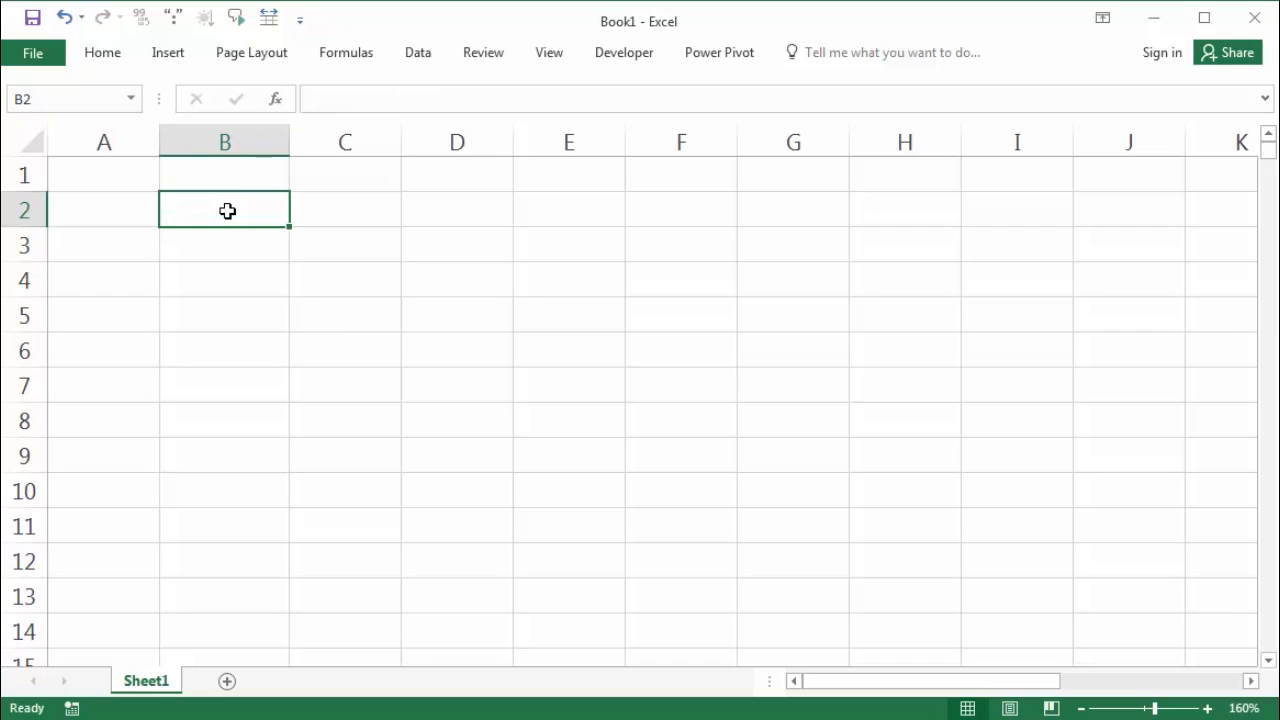
pyautogui.write('lalu bagaimana')
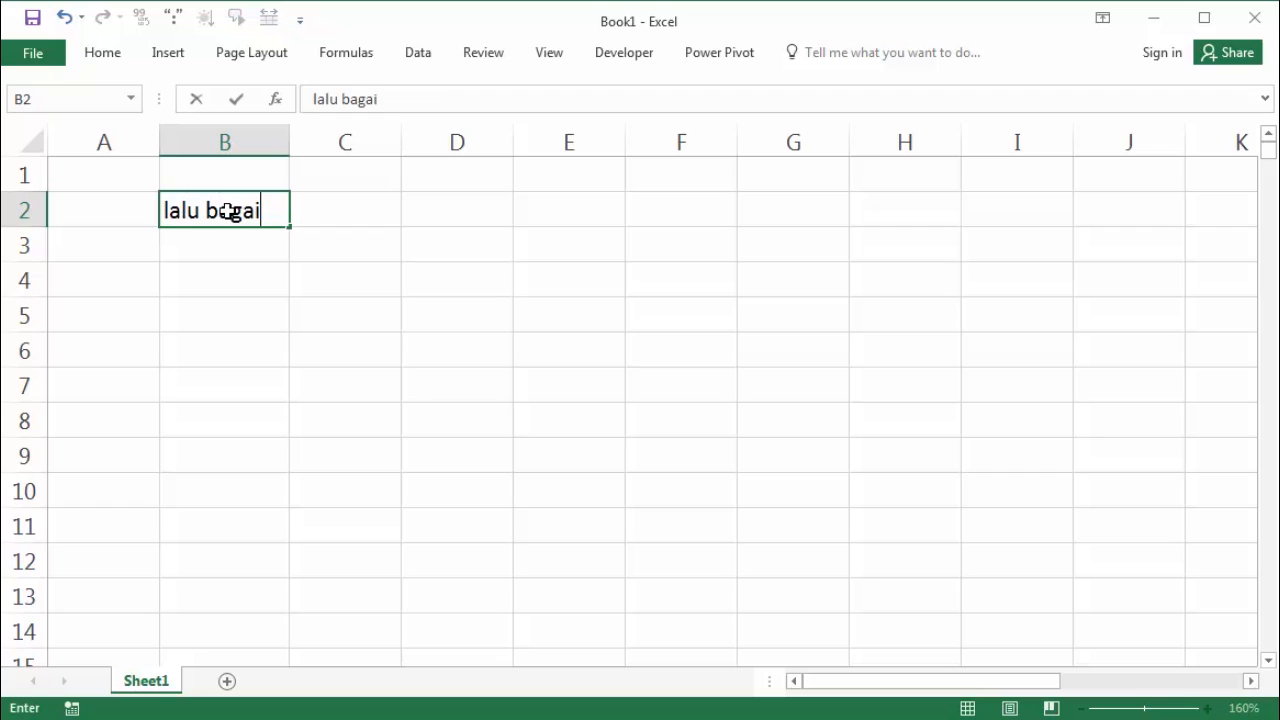
pyautogui.click(273, 290)
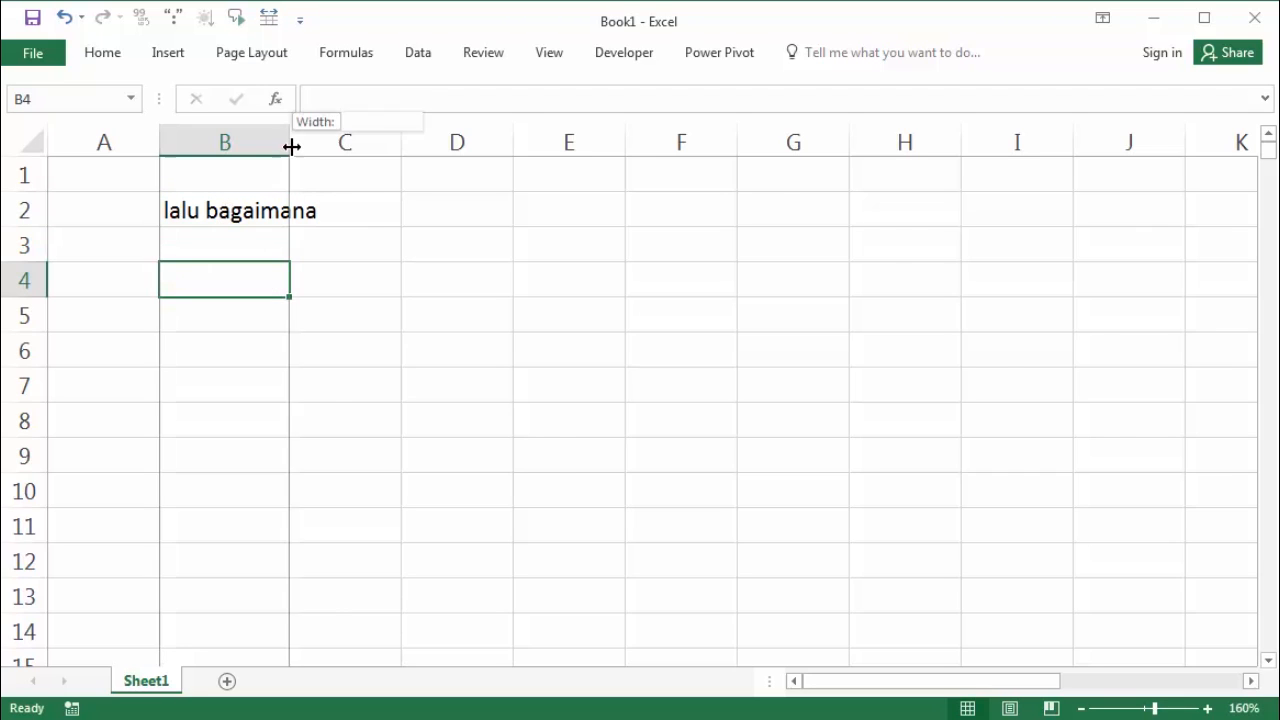
pyautogui.moveTo(289, 143); pyautogui.dragTo(337, 143)
# Enter a RIGHT formula in C2 that returns the last 6 characters of B2.
pyautogui.click(371, 201)
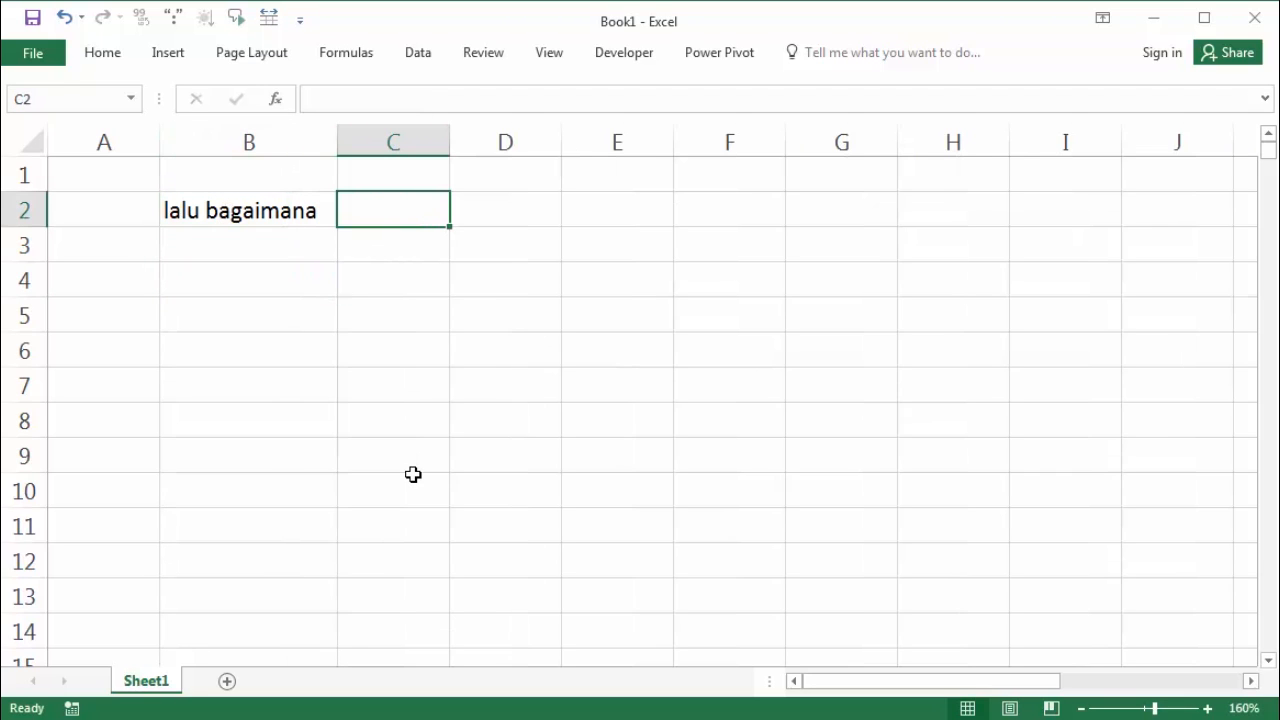
pyautogui.write('=ri')
pyautogui.press('Tab')
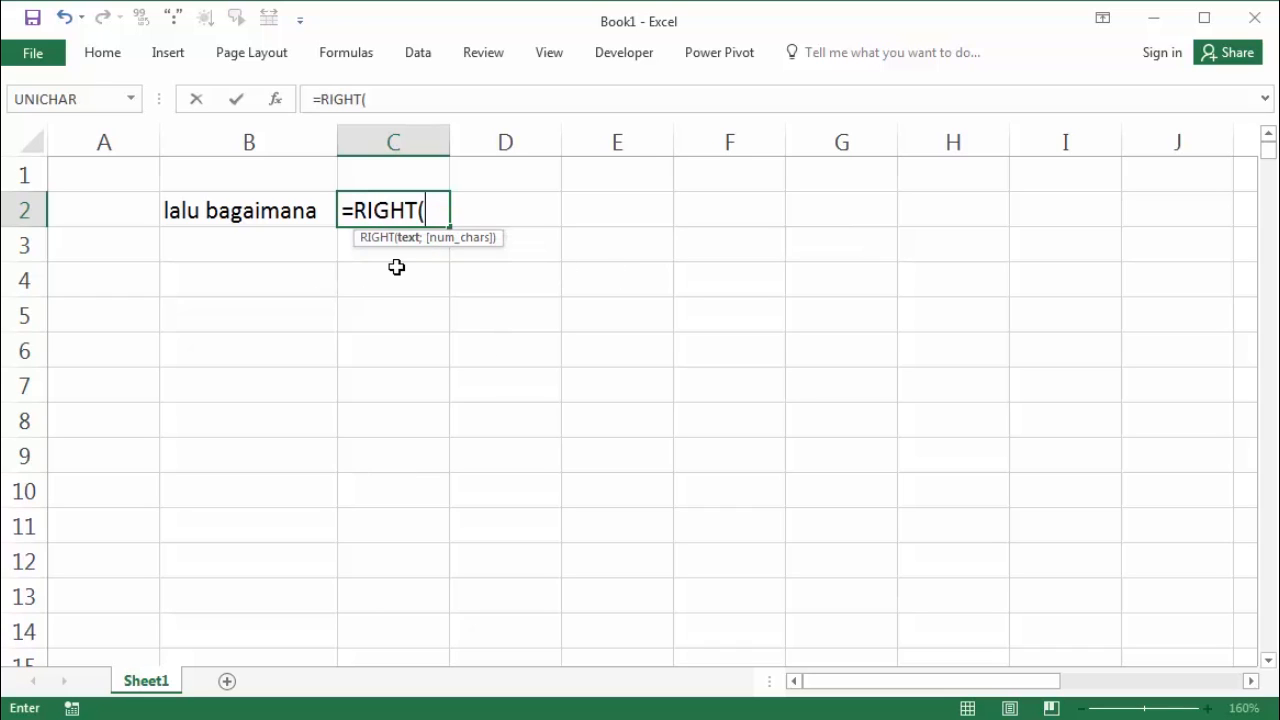
pyautogui.click(274, 214)
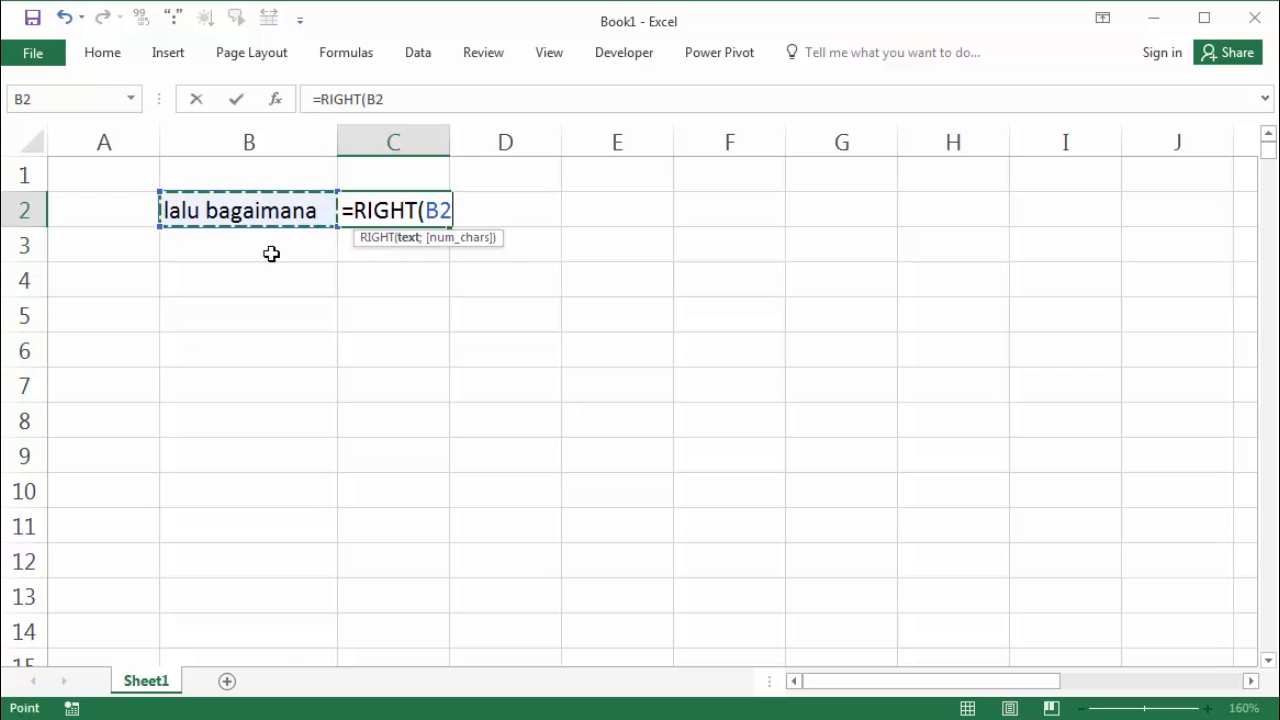
pyautogui.write(';')
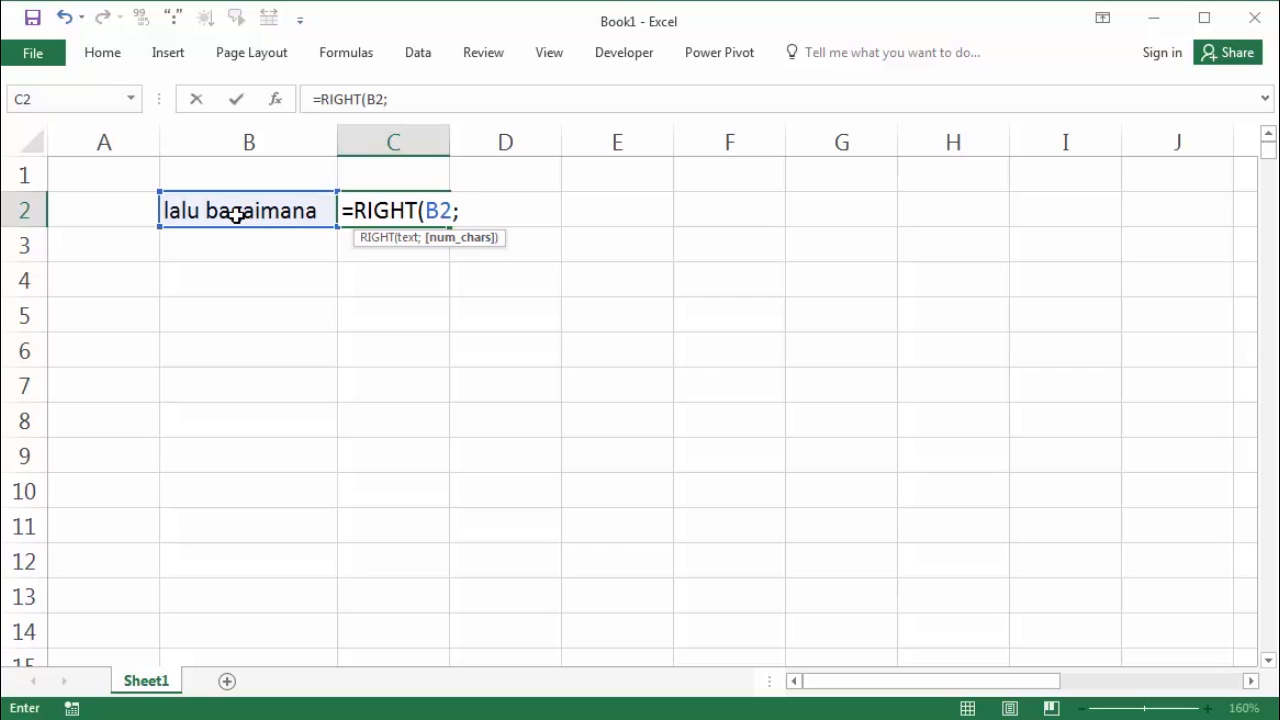
pyautogui.write('6')
pyautogui.press('Return')
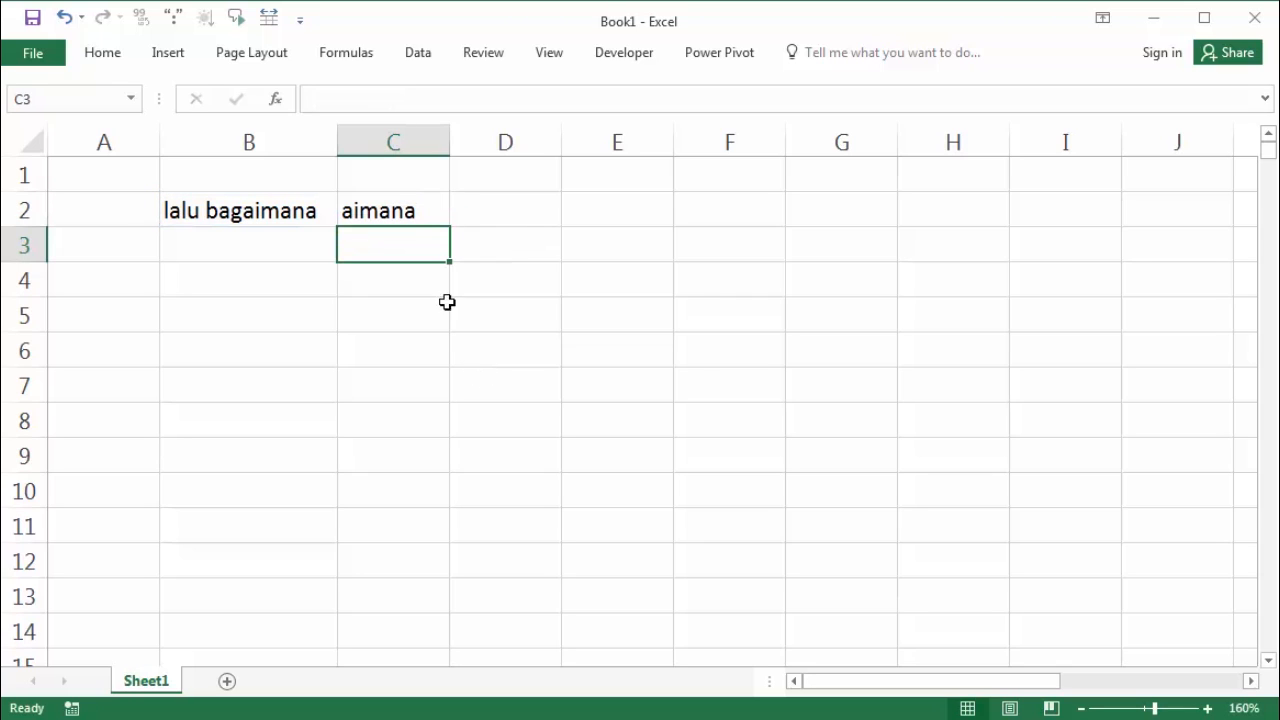
# Set the number of characters in C2's RIGHT formula to 9.
pyautogui.click(414, 211)
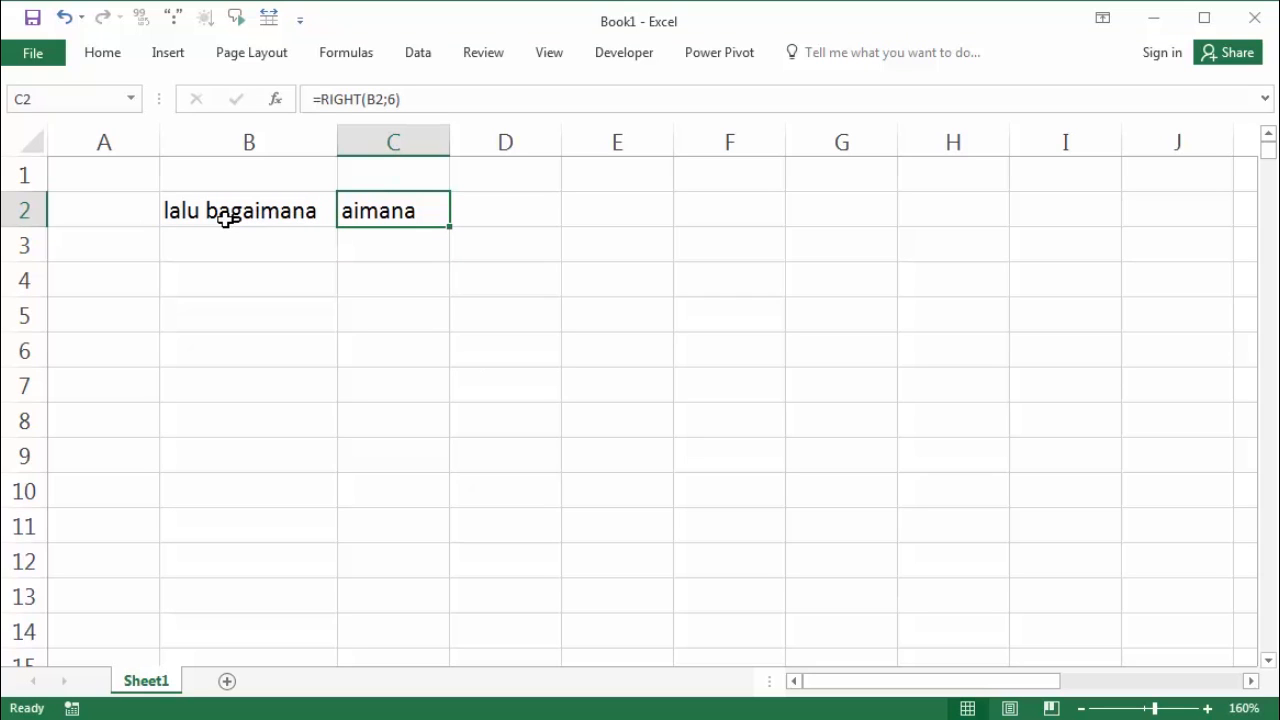
pyautogui.doubleClick(370, 214)
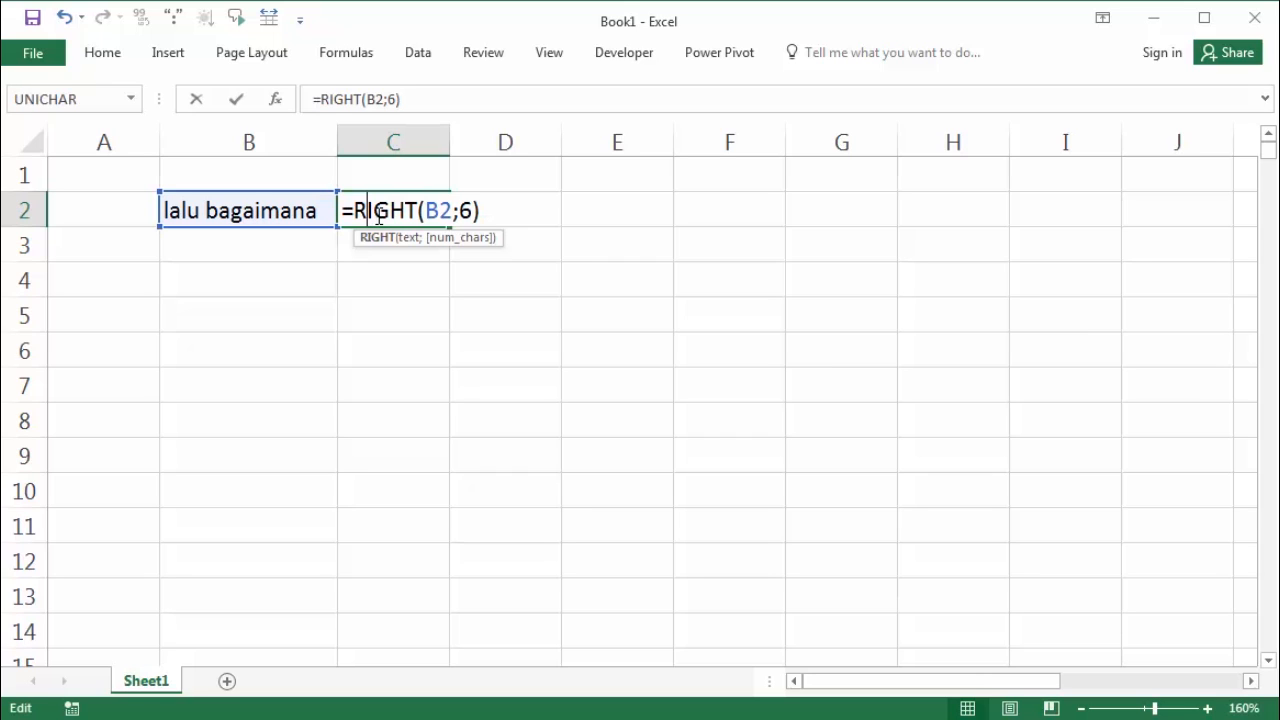
pyautogui.doubleClick(465, 212)
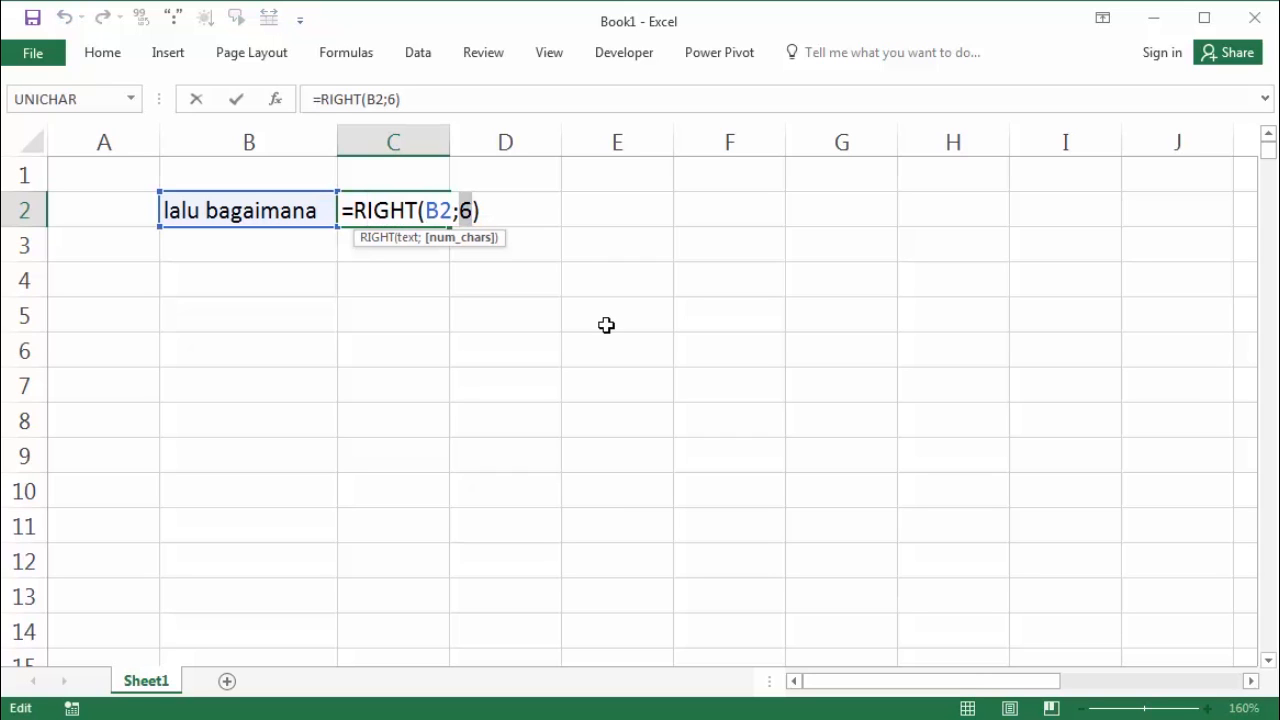
pyautogui.write('9')
pyautogui.press('Return')
pyautogui.click(590, 325)
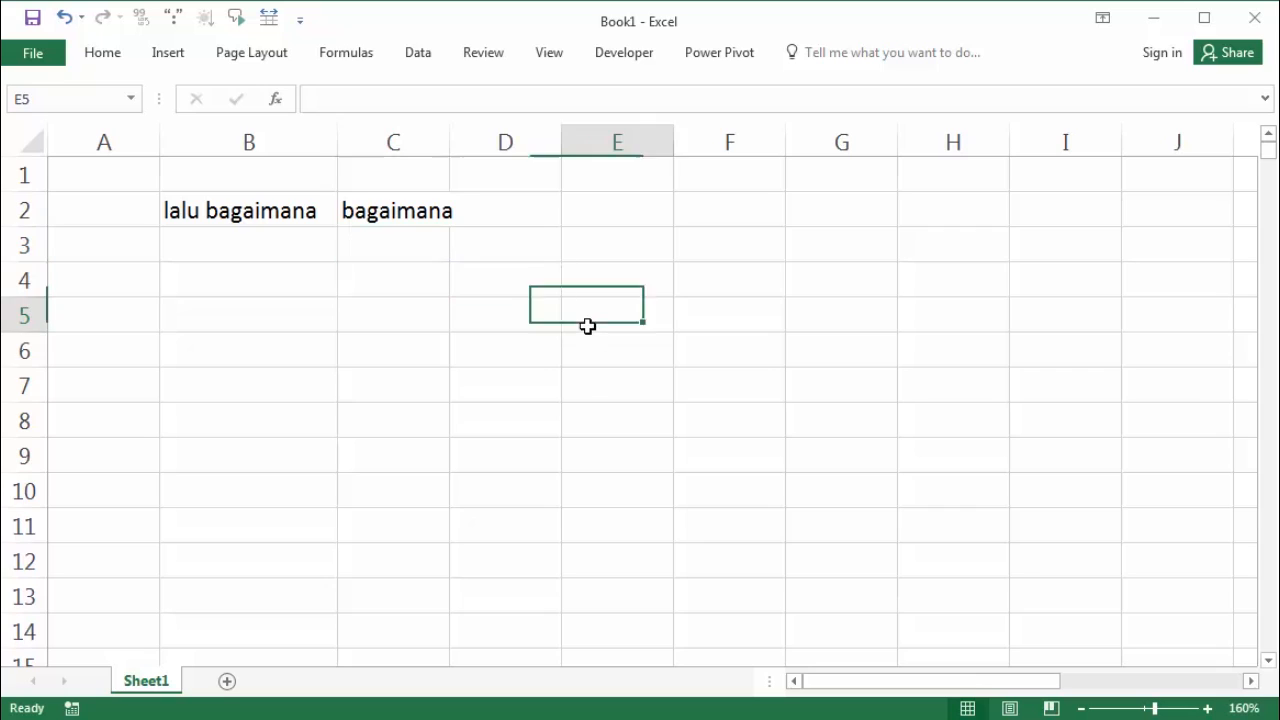
pyautogui.click(417, 215)
pyautogui.click(447, 381)
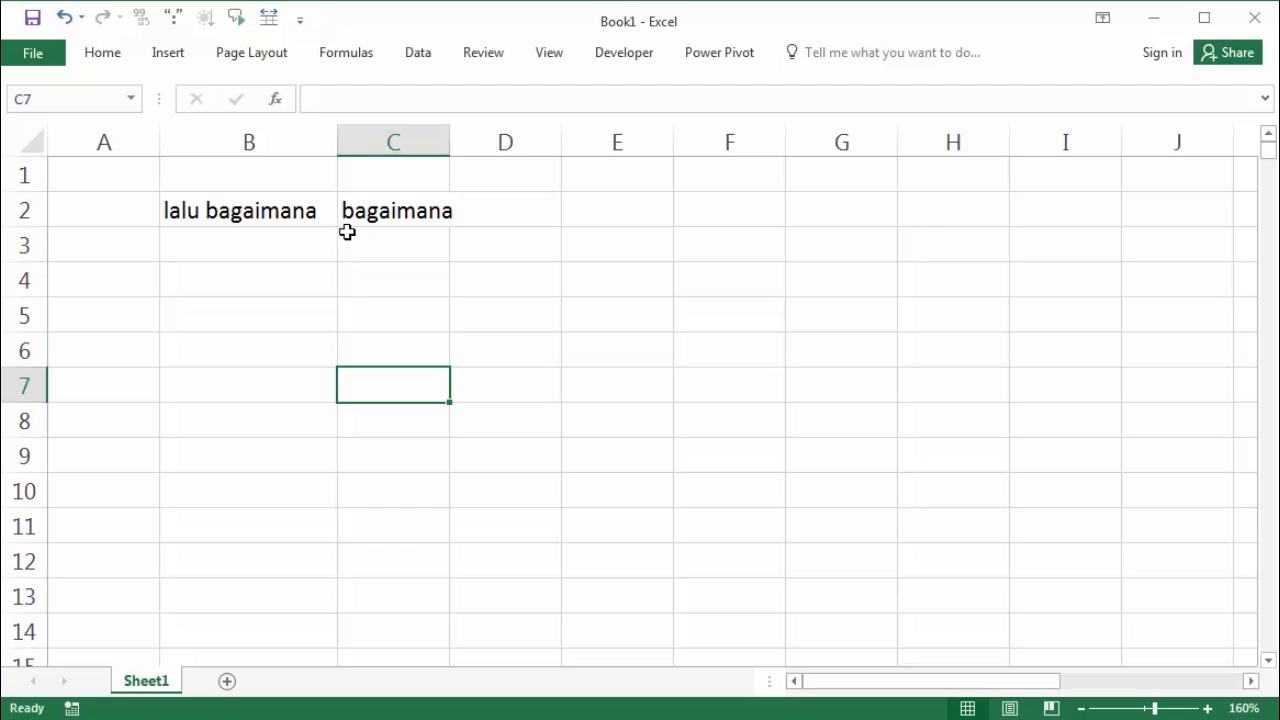
# Clear the RIGHT example from B2 and C2.
pyautogui.moveTo(314, 217); pyautogui.dragTo(408, 214)
pyautogui.press('Delete')
pyautogui.click(445, 310)
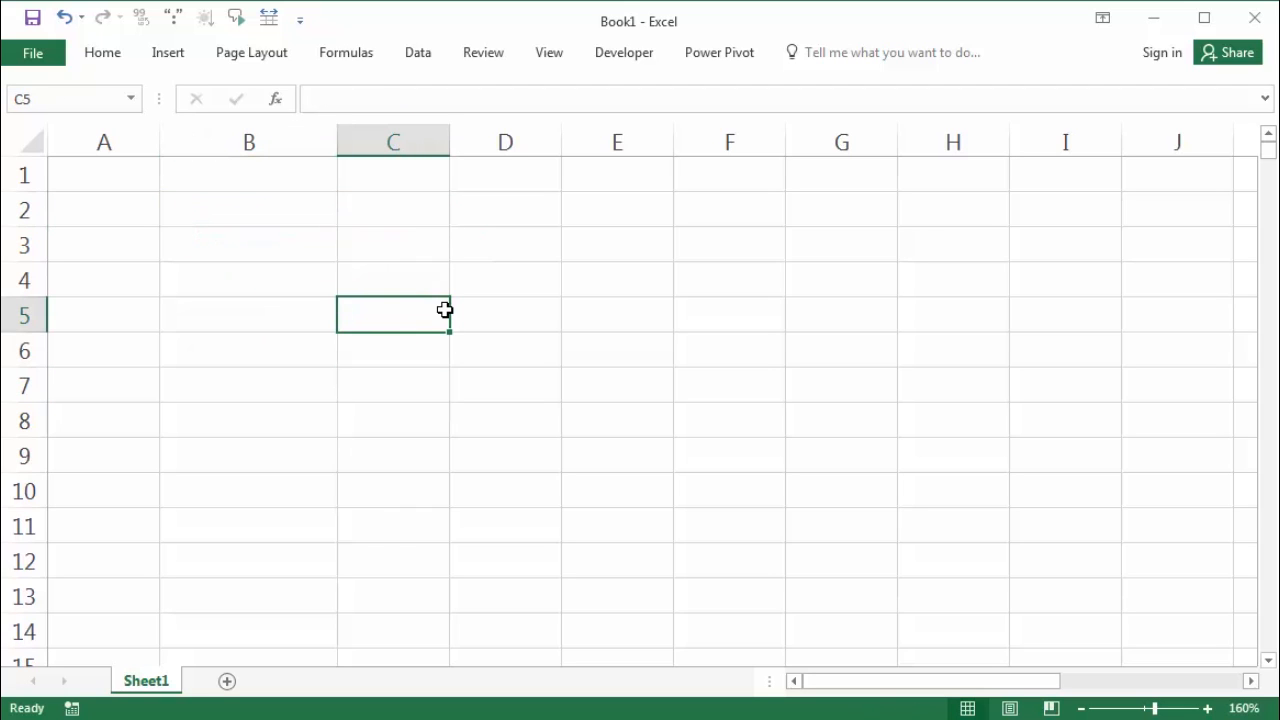
# Enter a LOWER formula in B2 with the typed text "KENAPA" and check the formula.
pyautogui.click(228, 215)
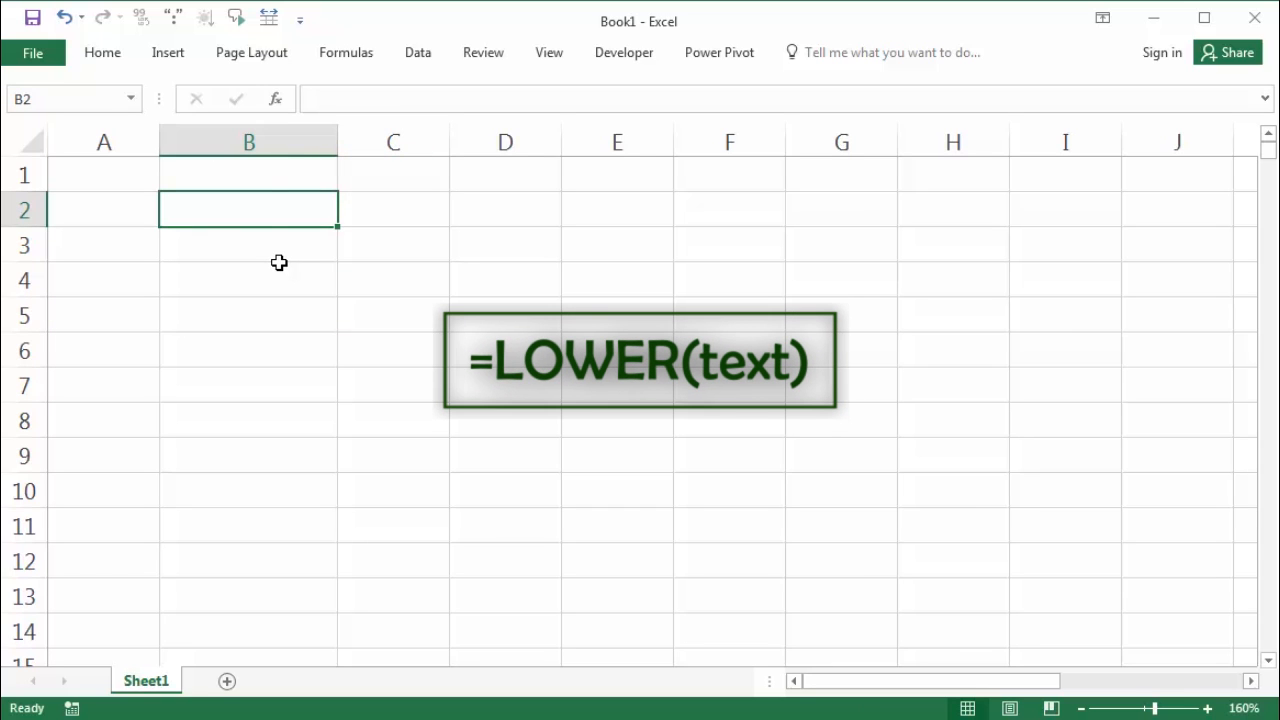
pyautogui.press('Right')
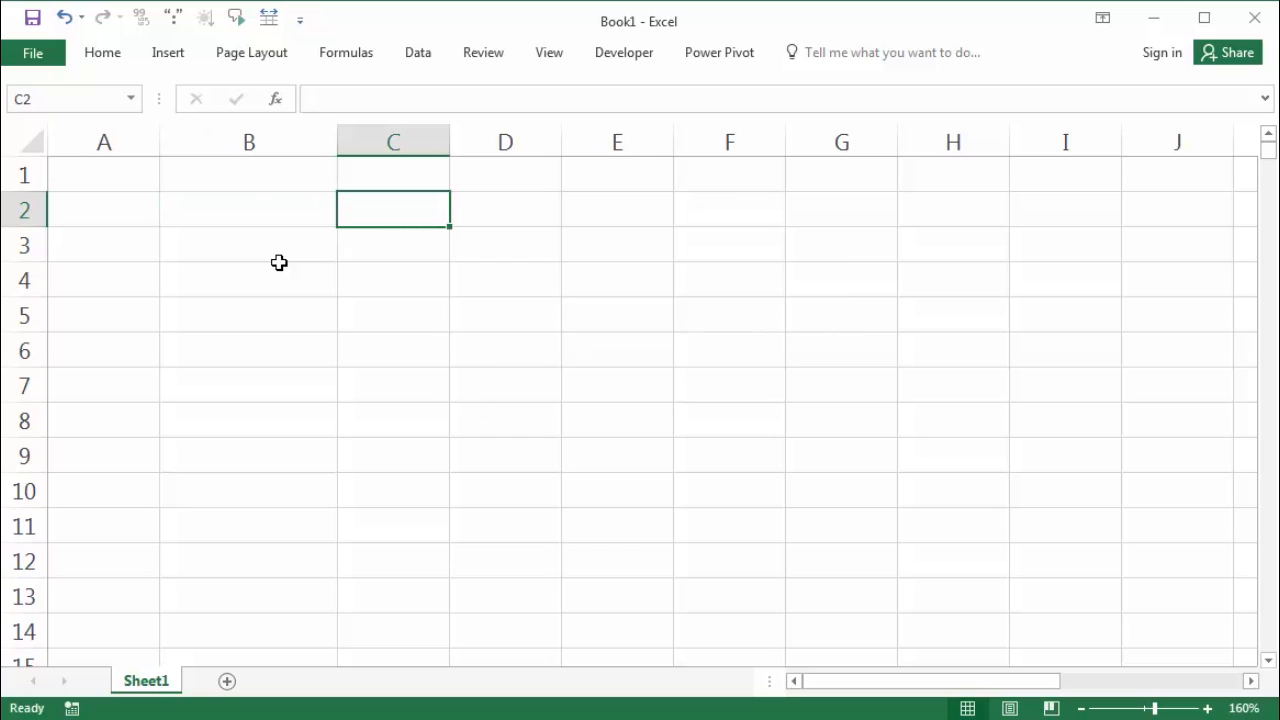
pyautogui.press('Left')
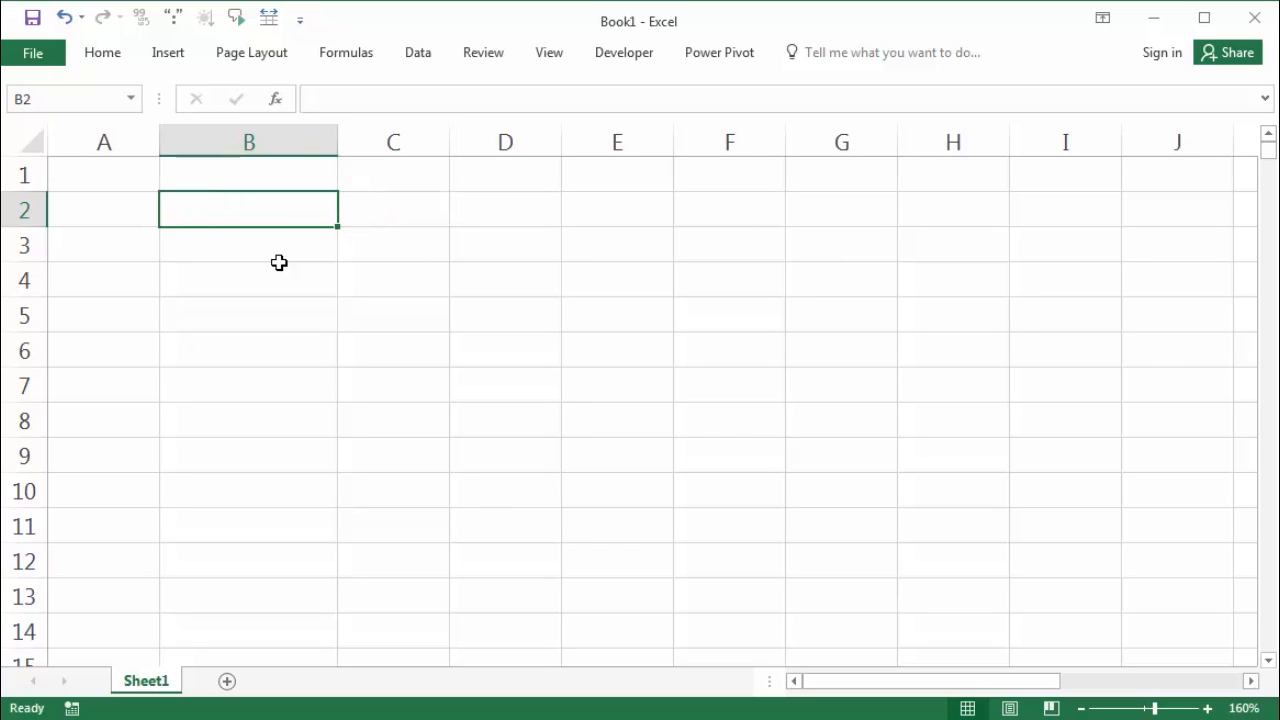
pyautogui.write('=')
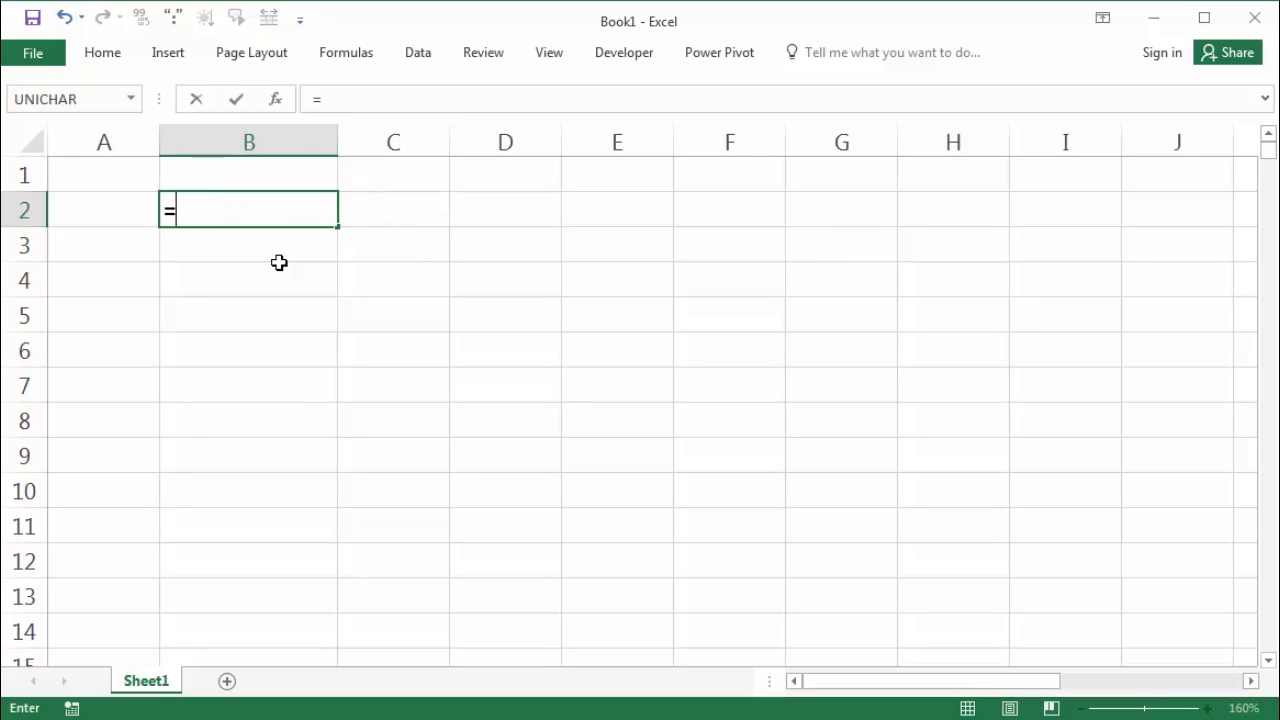
pyautogui.write('low')
pyautogui.press('Tab')
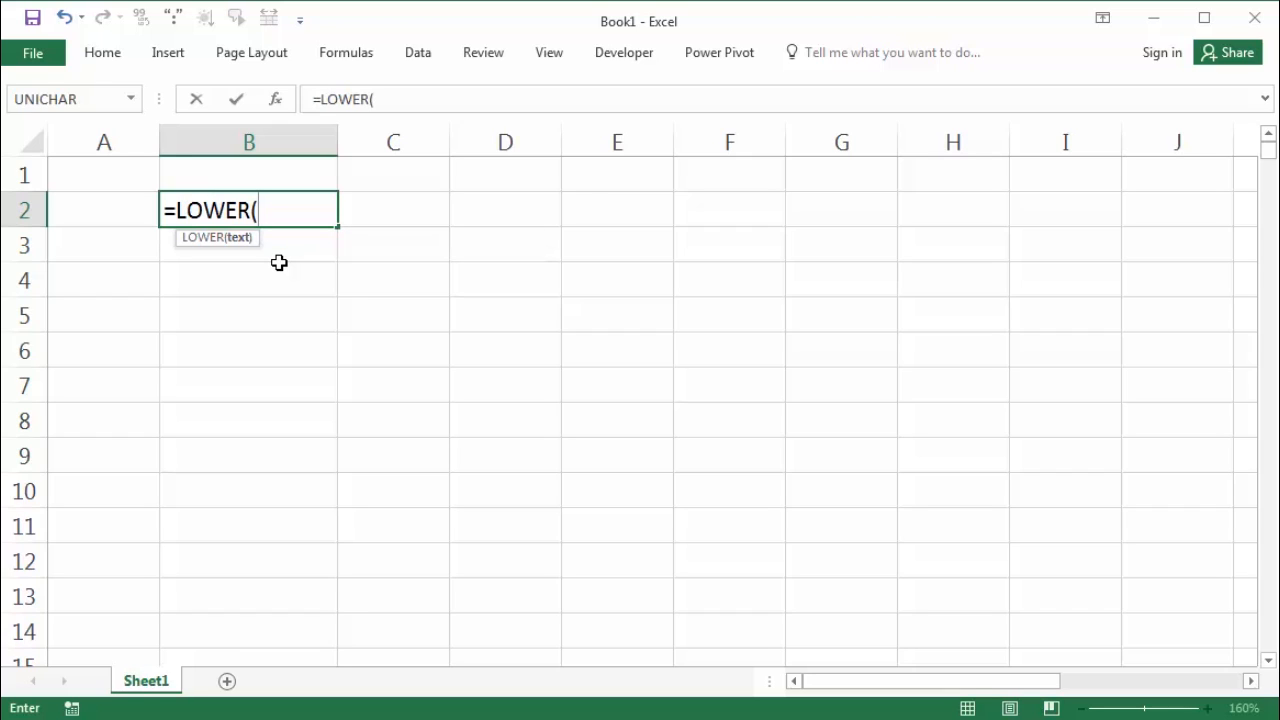
pyautogui.write('"KENAPA"')
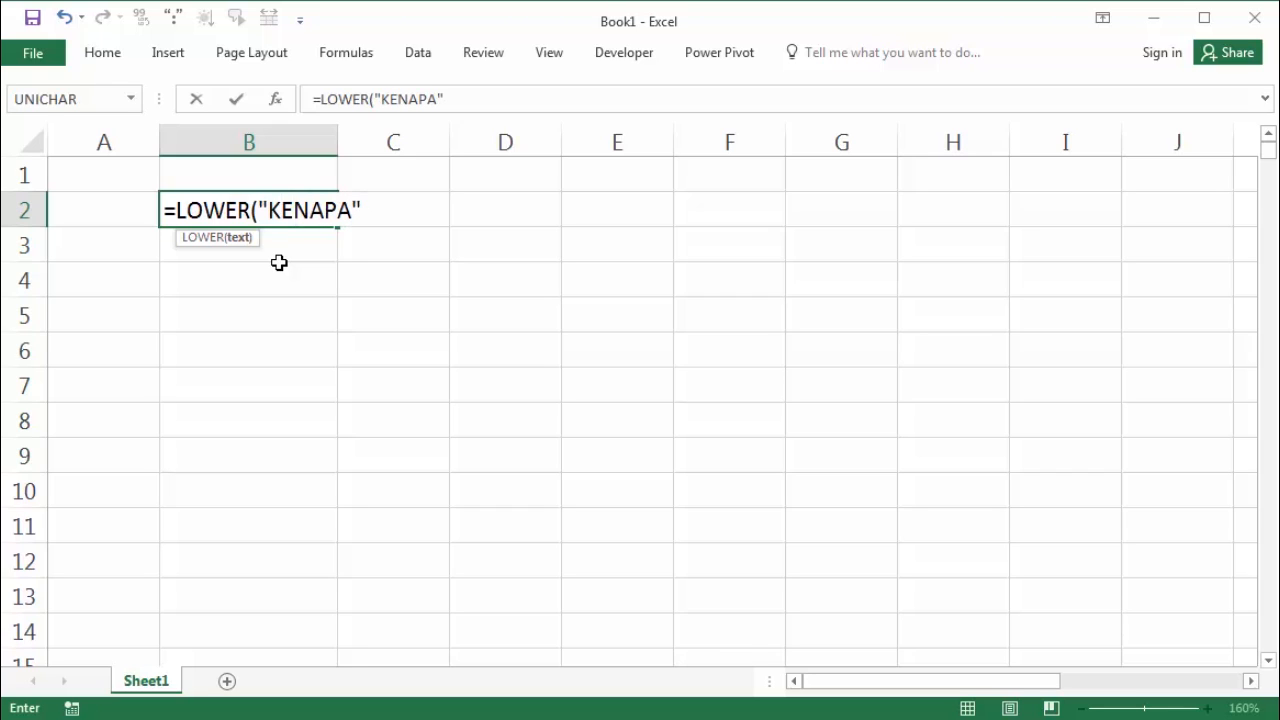
pyautogui.press('Return')
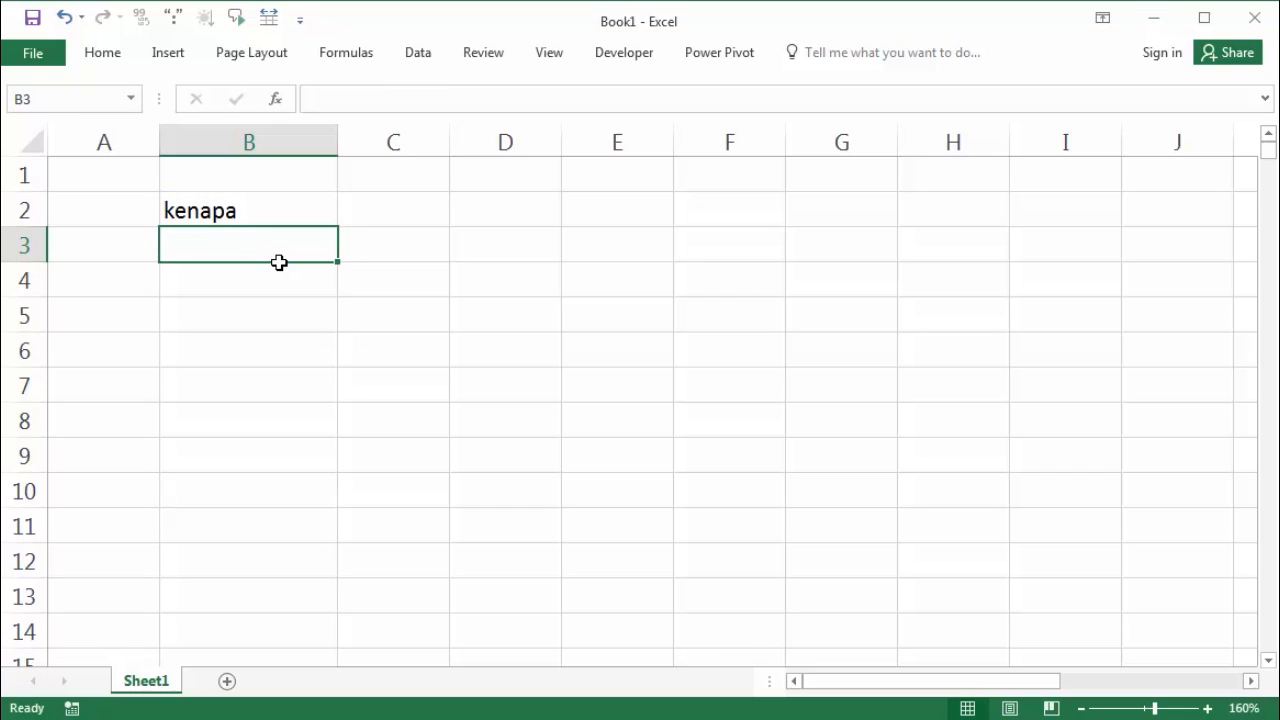
pyautogui.click(263, 211)
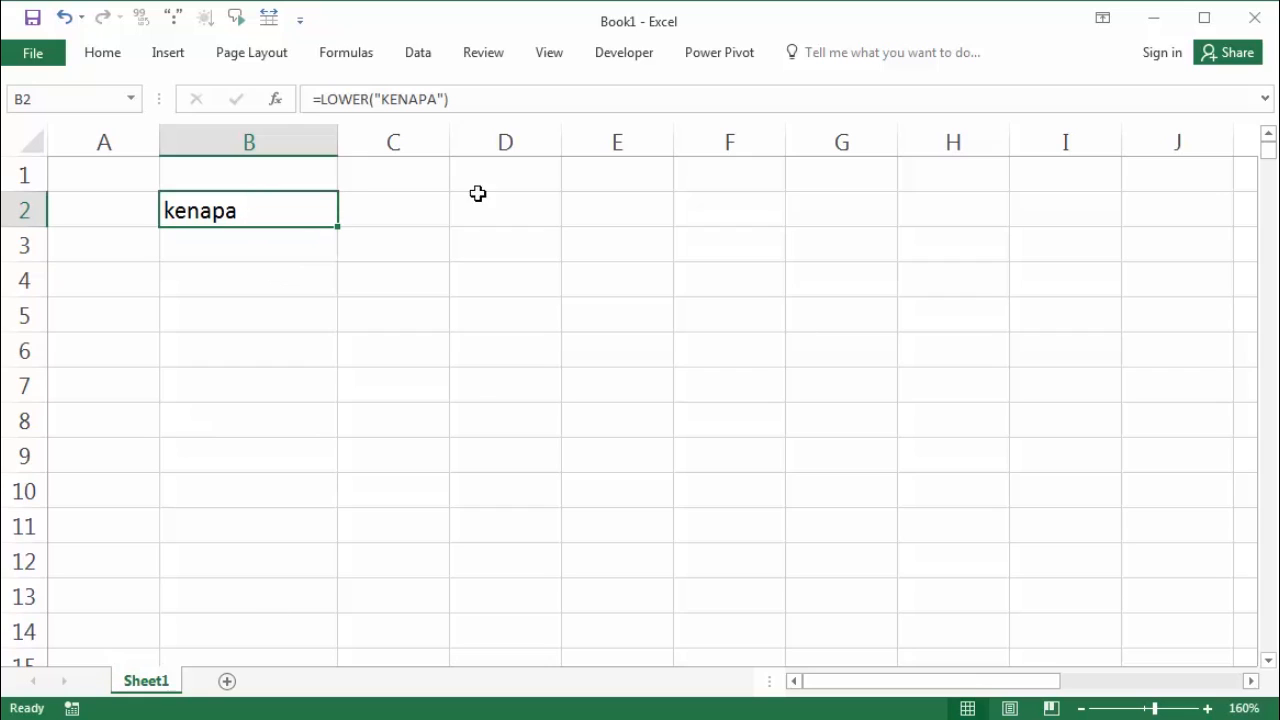
# Enter the word KENAPA in capitals in B3.
pyautogui.click(290, 241)
pyautogui.write('KENAPA')
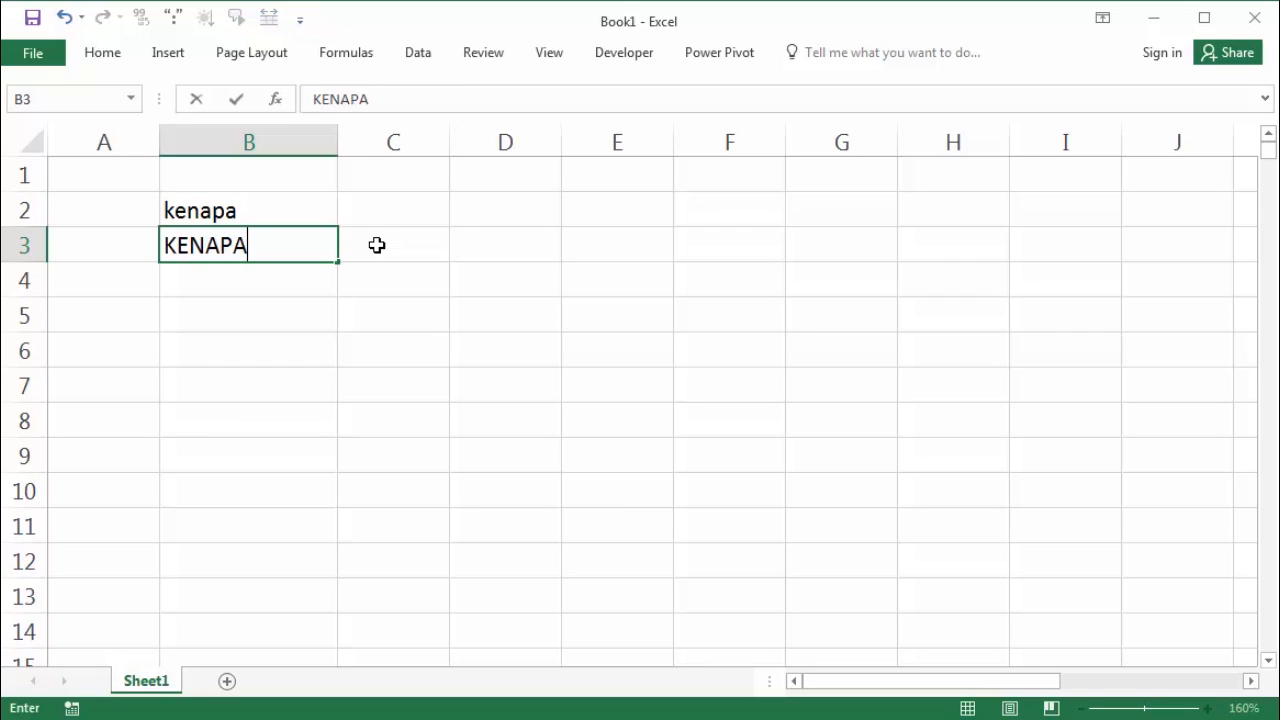
pyautogui.hotkey('ctrl', 'Return')
# Enter a LOWER formula in C3 that refers to cell B3.
pyautogui.click(377, 245)
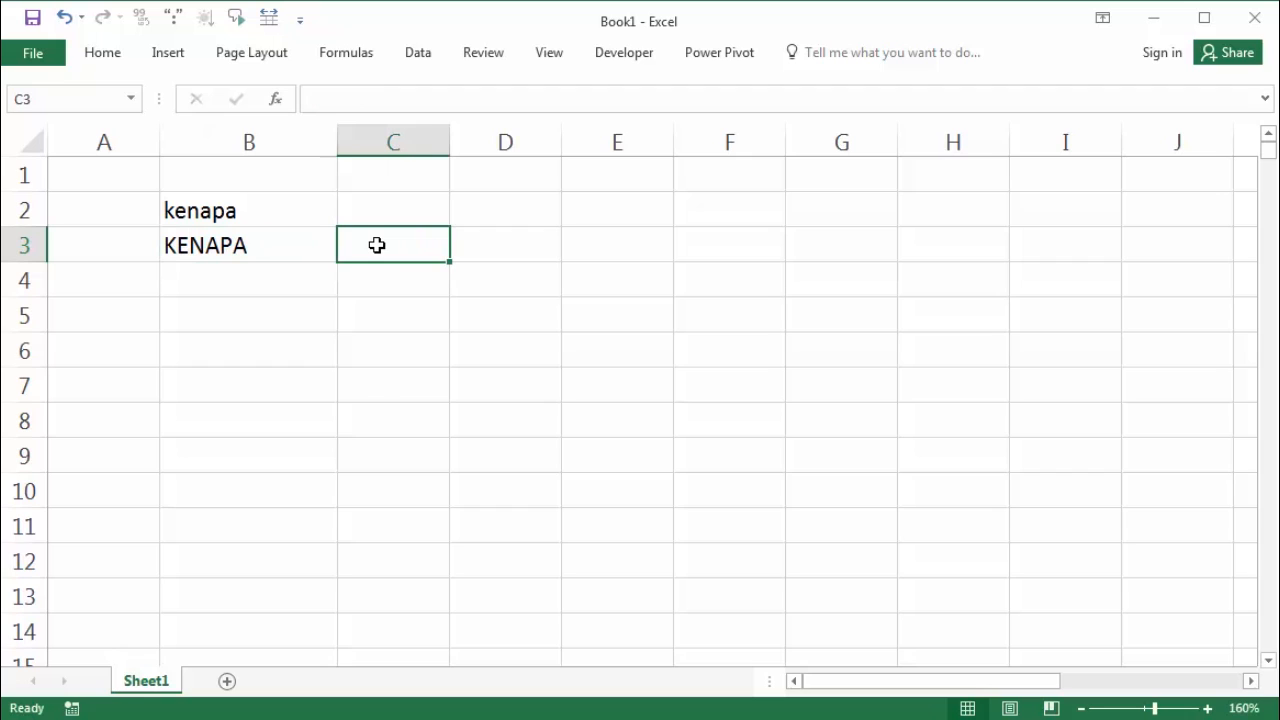
pyautogui.write('=lo')
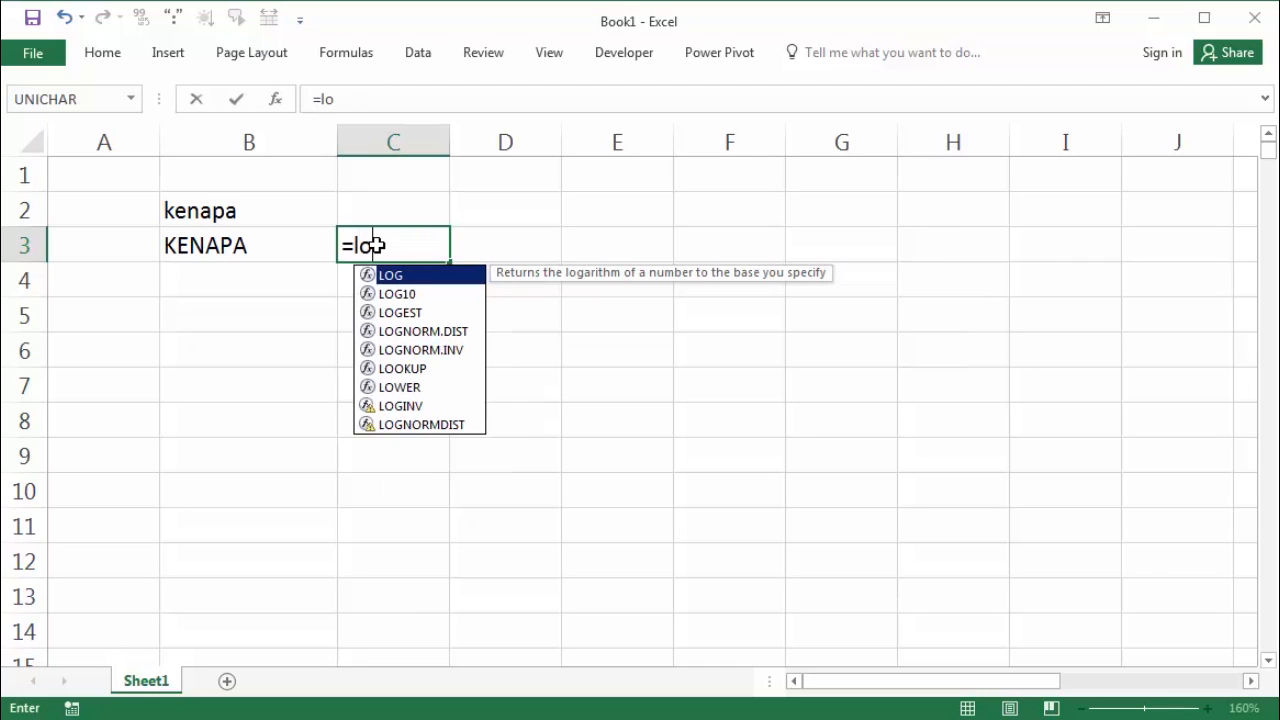
pyautogui.write('we')
pyautogui.press('Tab')
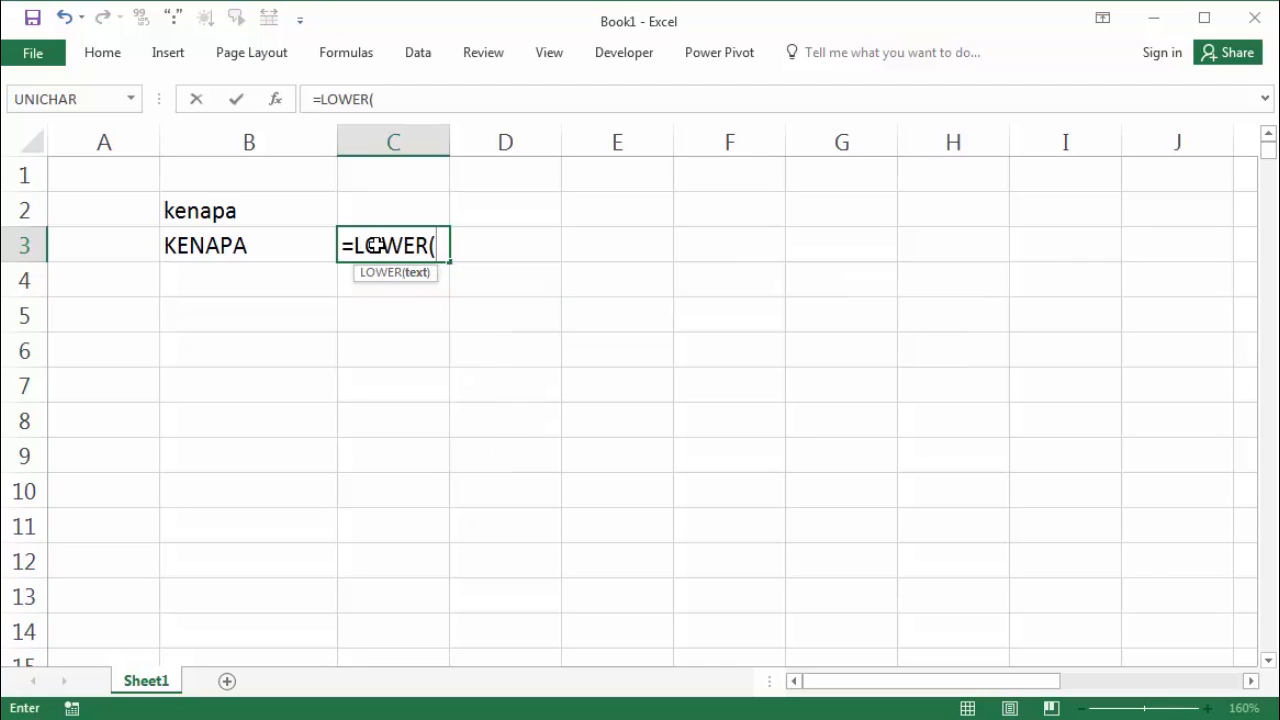
pyautogui.click(277, 245)
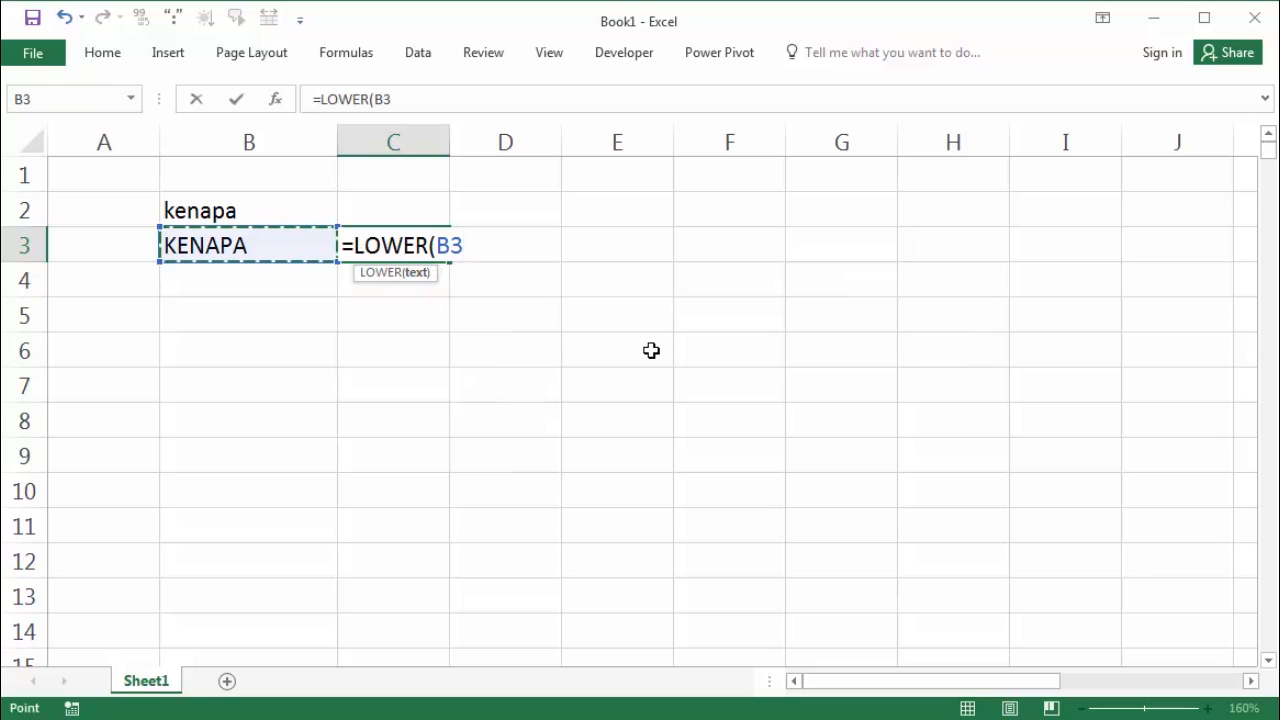
pyautogui.press('Return')
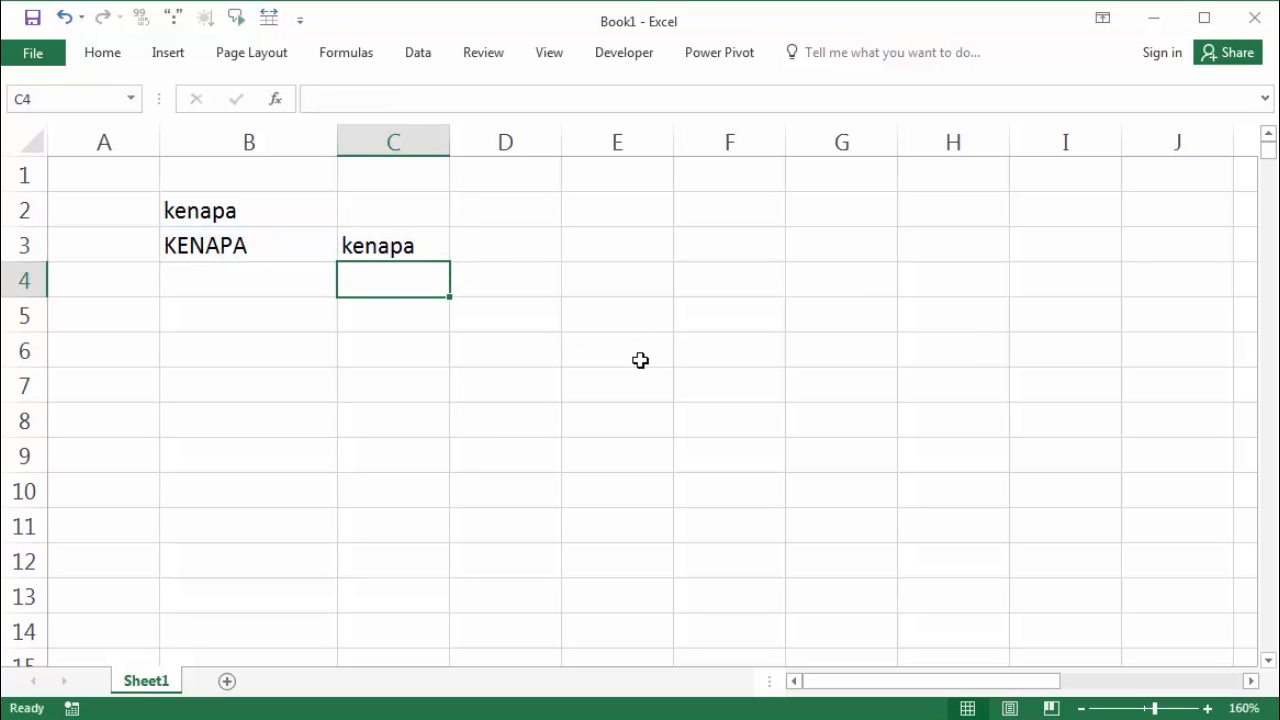
# Copy C3 and paste it as values only over the capitalised word in B3.
pyautogui.click(268, 245)
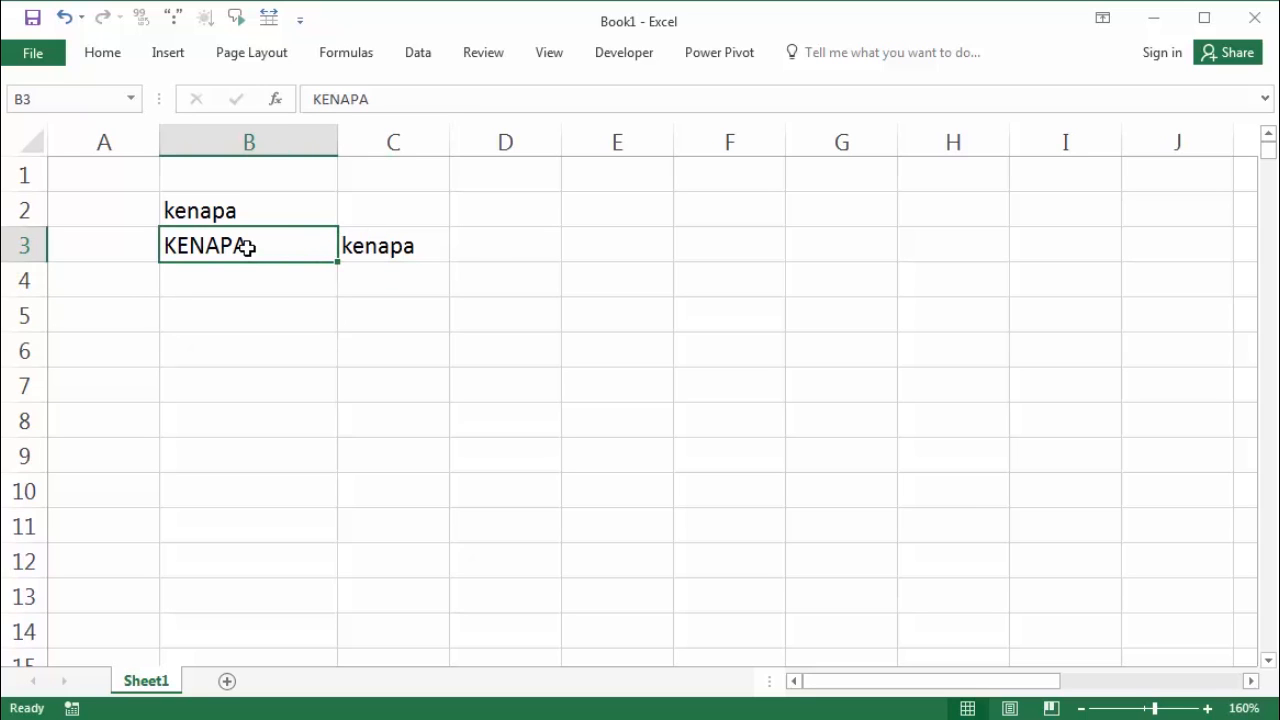
pyautogui.rightClick(370, 246)
pyautogui.click(417, 289)
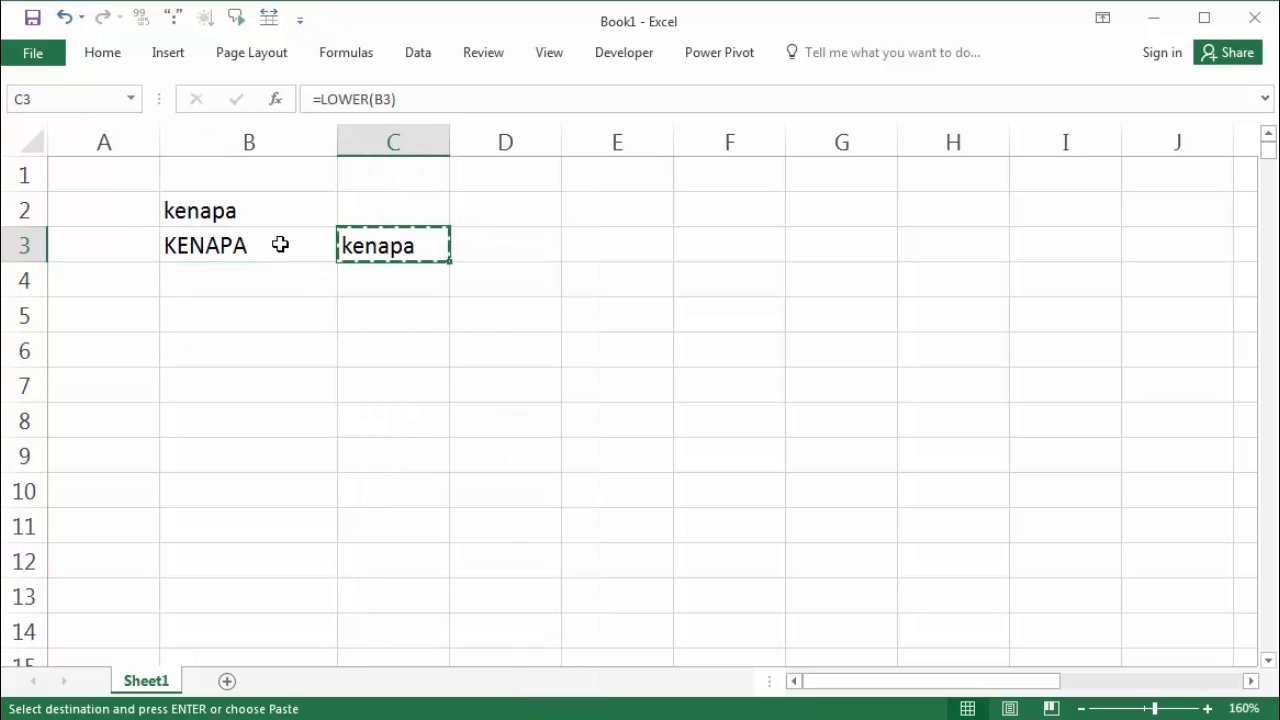
pyautogui.rightClick(282, 250)
pyautogui.click(358, 341)
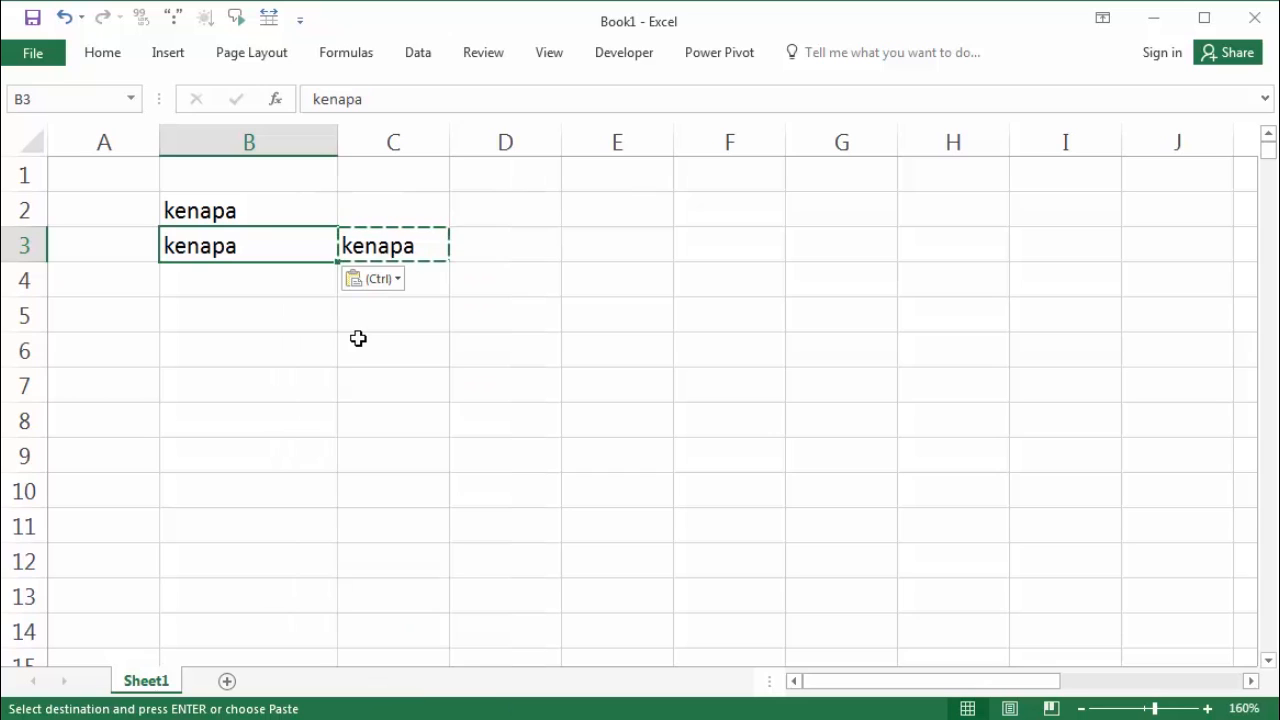
# Clear the LOWER examples from the range B2:C4.
pyautogui.click(346, 356)
pyautogui.moveTo(249, 211); pyautogui.dragTo(393, 281)
pyautogui.press('Delete')
pyautogui.click(410, 322)
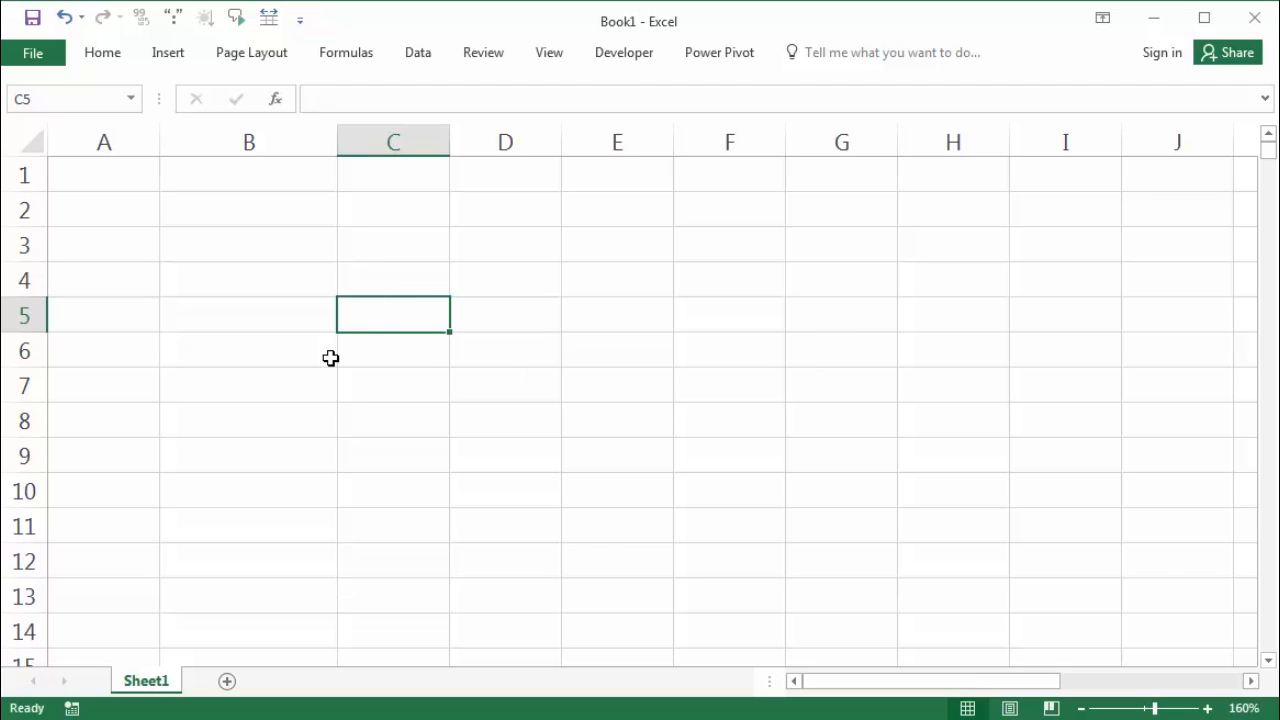
# Enter a PROPER formula in B2 with the typed text "KELINCI" and check the formula.
pyautogui.click(281, 224)
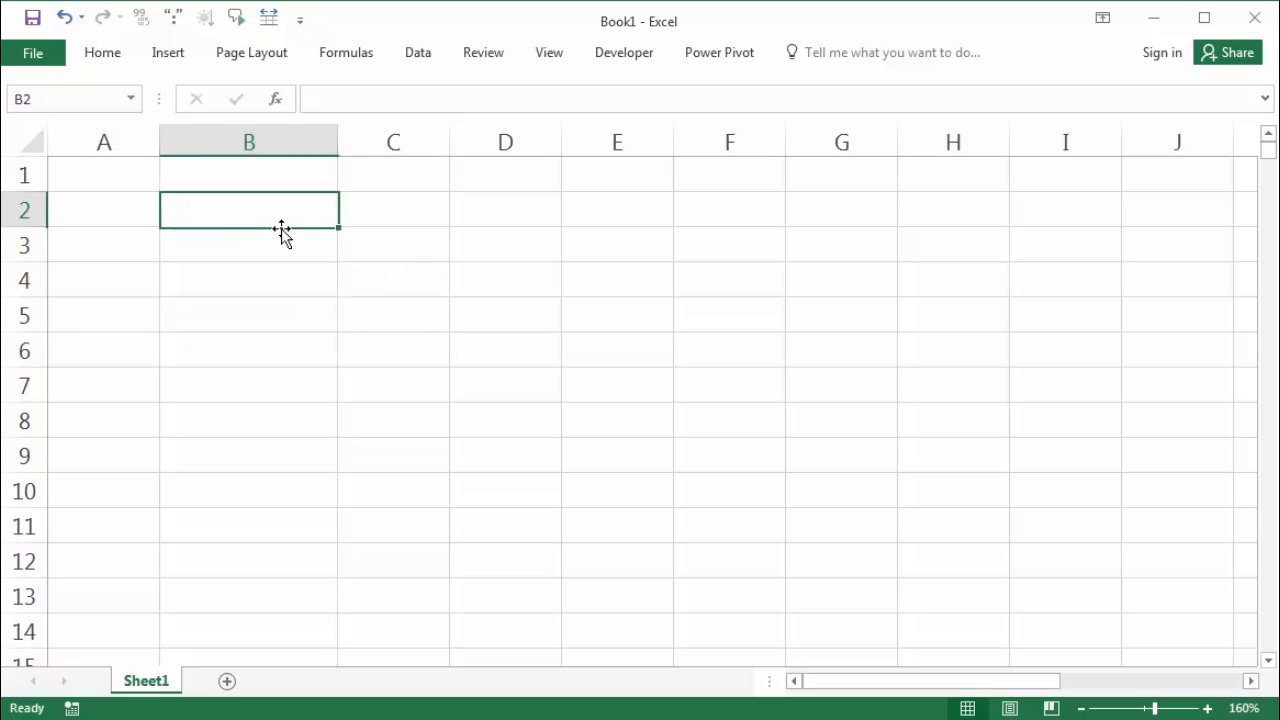
pyautogui.write('=pro')
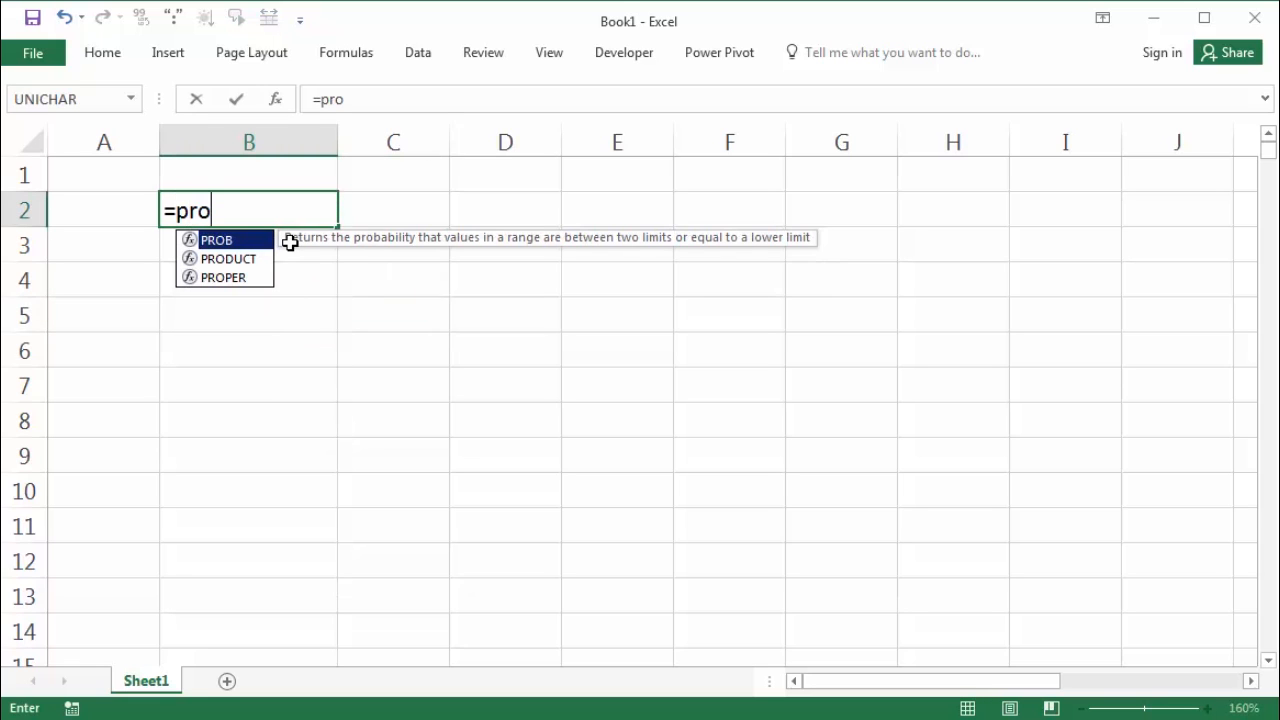
pyautogui.press('Down')
pyautogui.press('Down')
pyautogui.press('Tab')
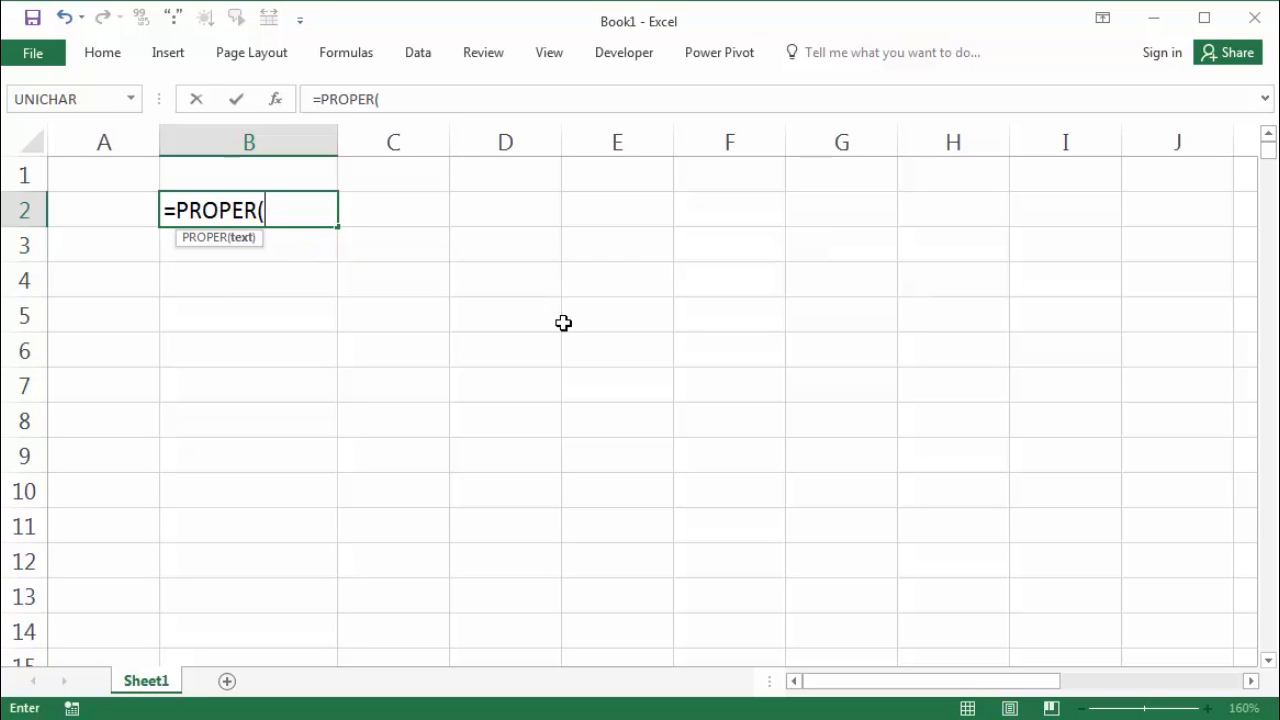
pyautogui.write('"KEILN')
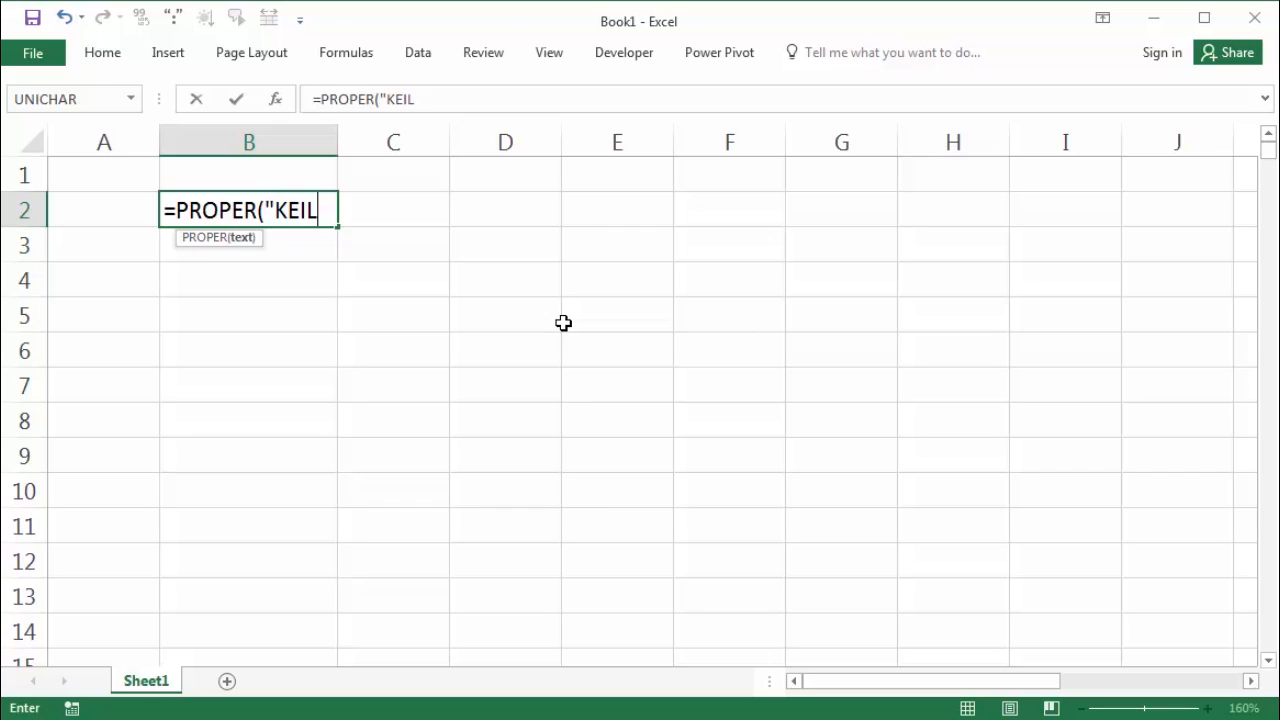
pyautogui.press('BackSpace')
pyautogui.press('BackSpace')
pyautogui.press('BackSpace')
pyautogui.write('LINCI"')
pyautogui.press('Return')
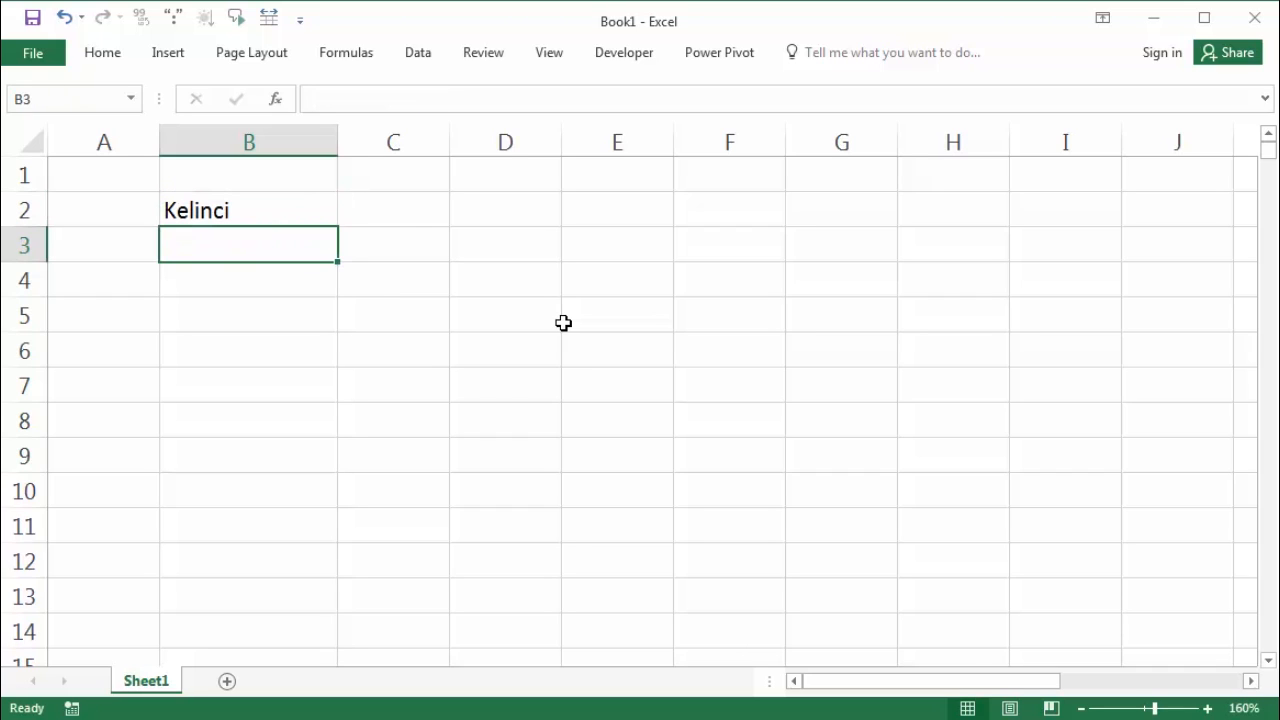
pyautogui.click(175, 214)
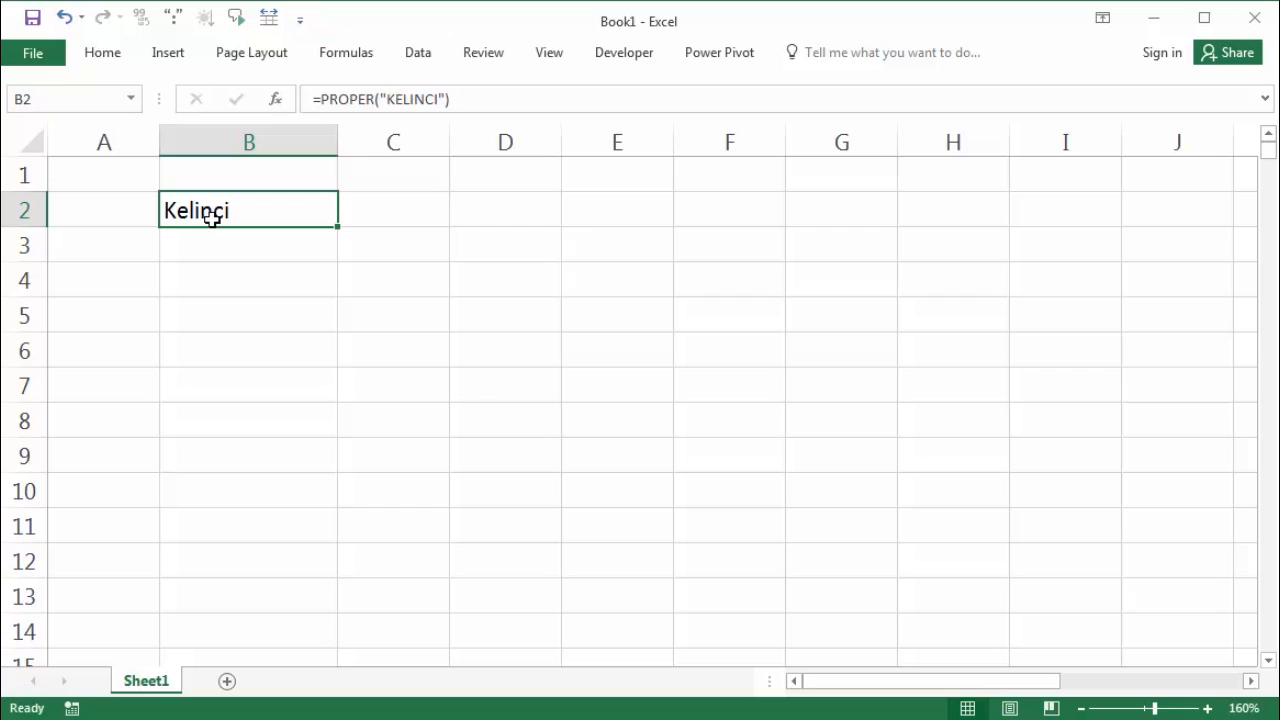
pyautogui.doubleClick(211, 218)
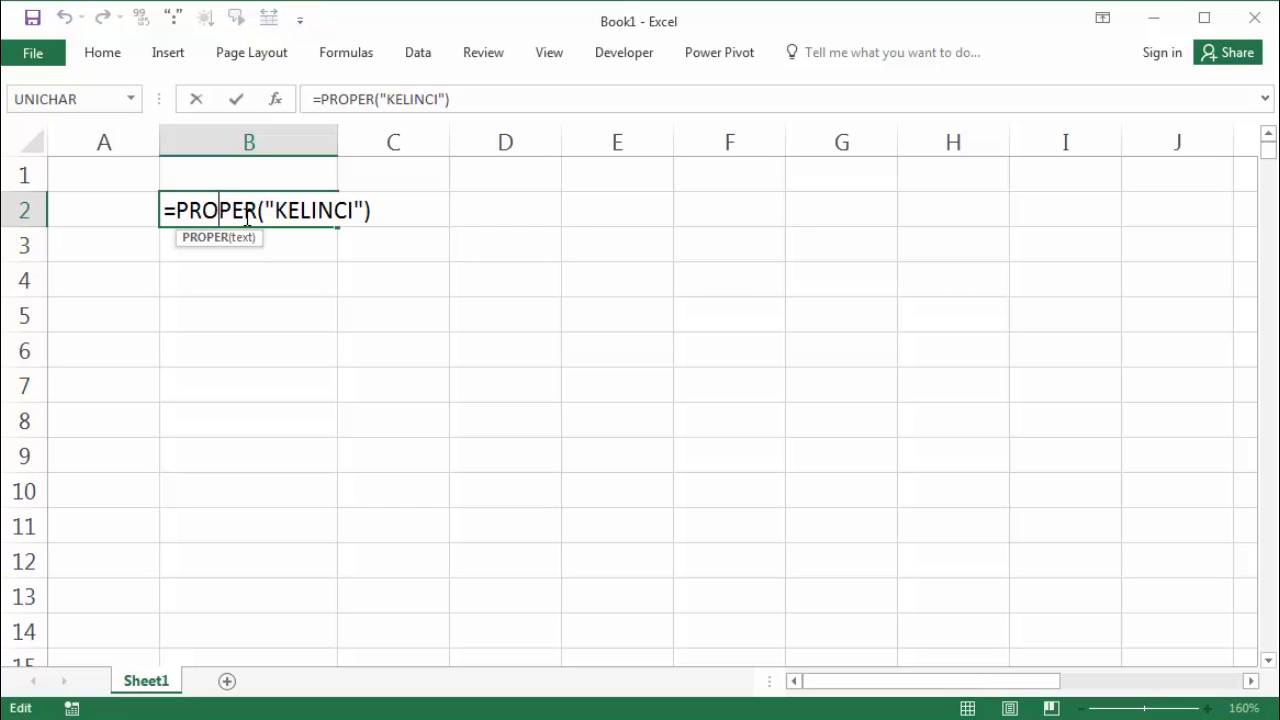
pyautogui.click(260, 271)
# Enter the word KELINCI in capitals in B3.
pyautogui.click(263, 242)
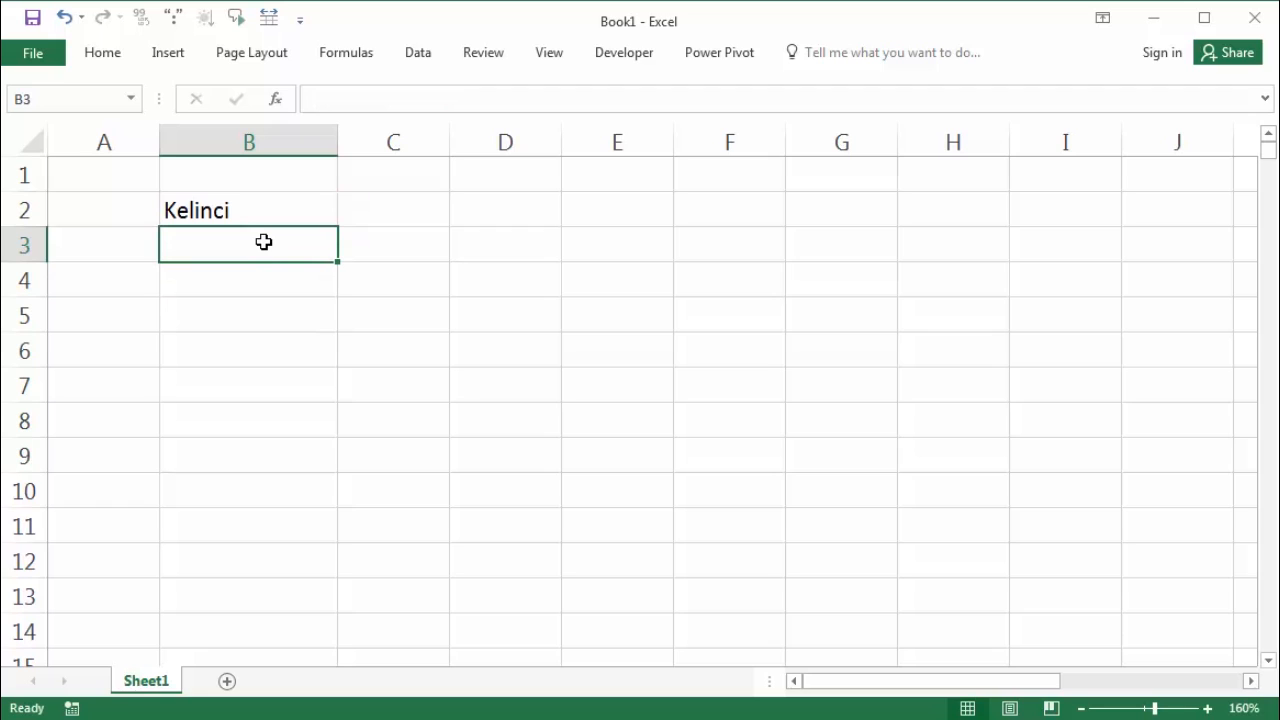
pyautogui.write('KELINCI')
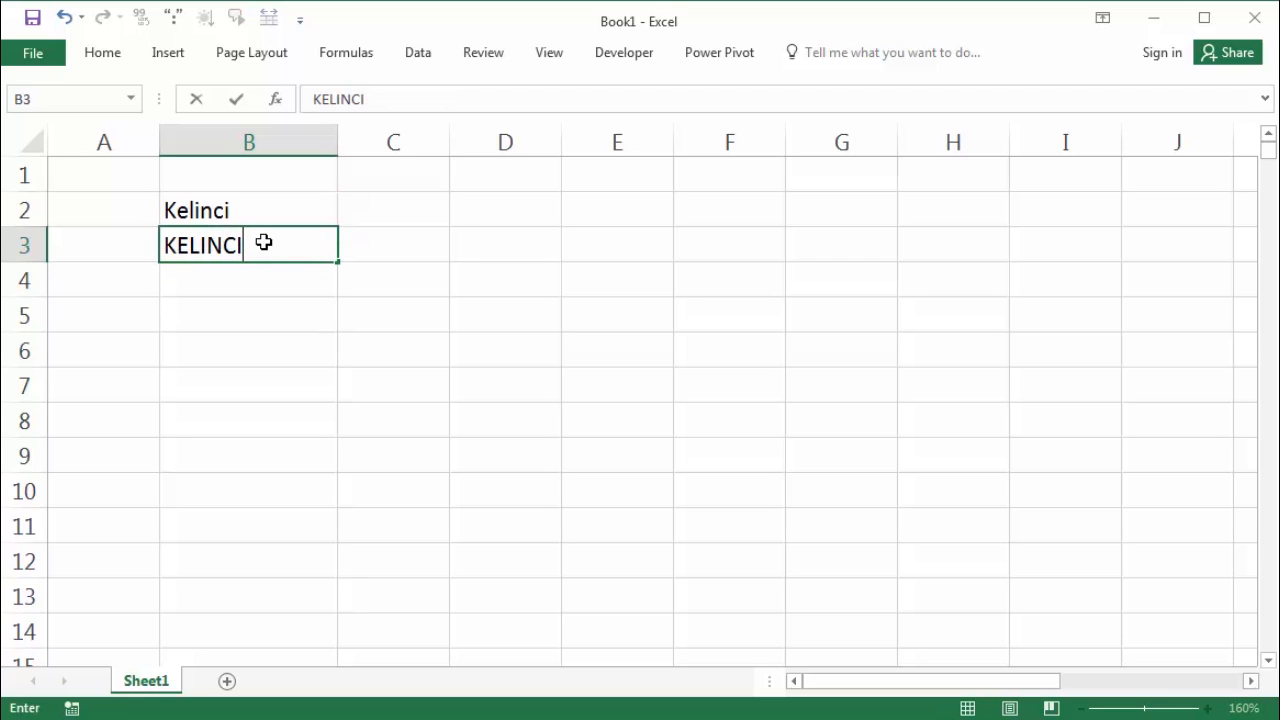
pyautogui.press('Tab')
# Enter a PROPER formula in C3 that refers to cell B3, and select the result cell.
pyautogui.write('=pr')
pyautogui.press('Tab')
pyautogui.press('BackSpace')
pyautogui.press('BackSpace')
pyautogui.press('BackSpace')
pyautogui.write('OPER(')
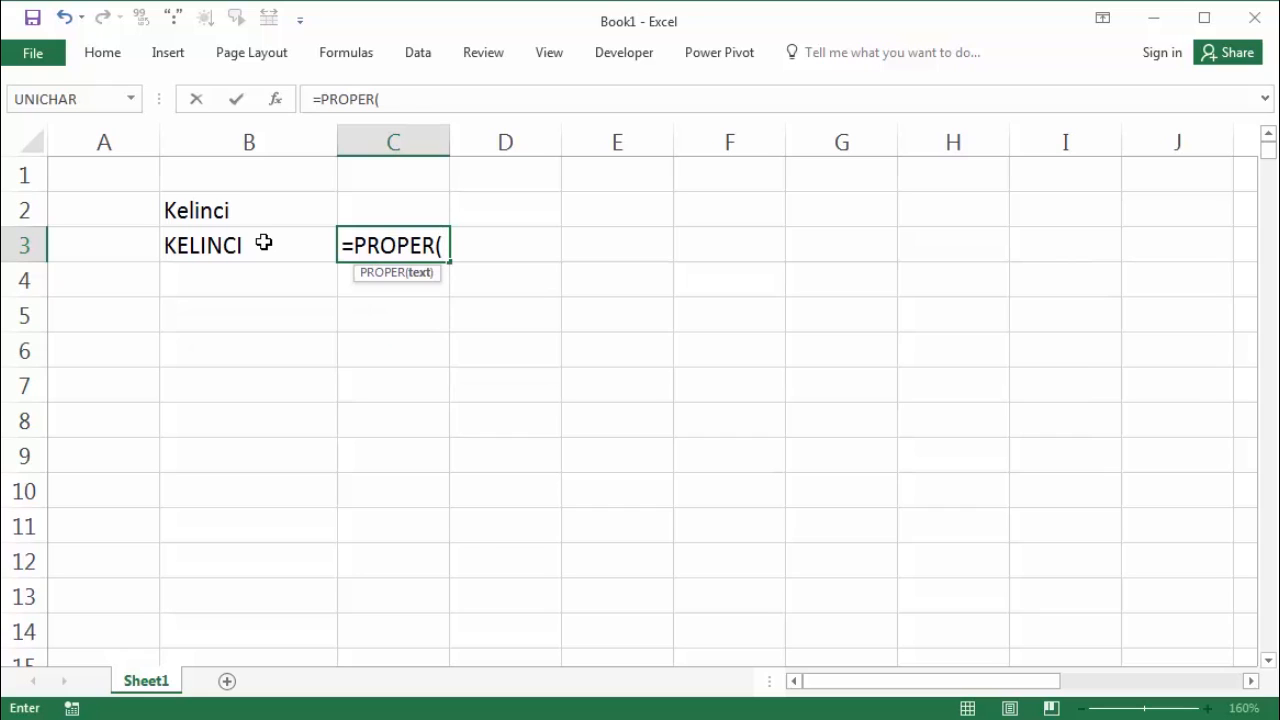
pyautogui.click(223, 249)
pyautogui.press('Return')
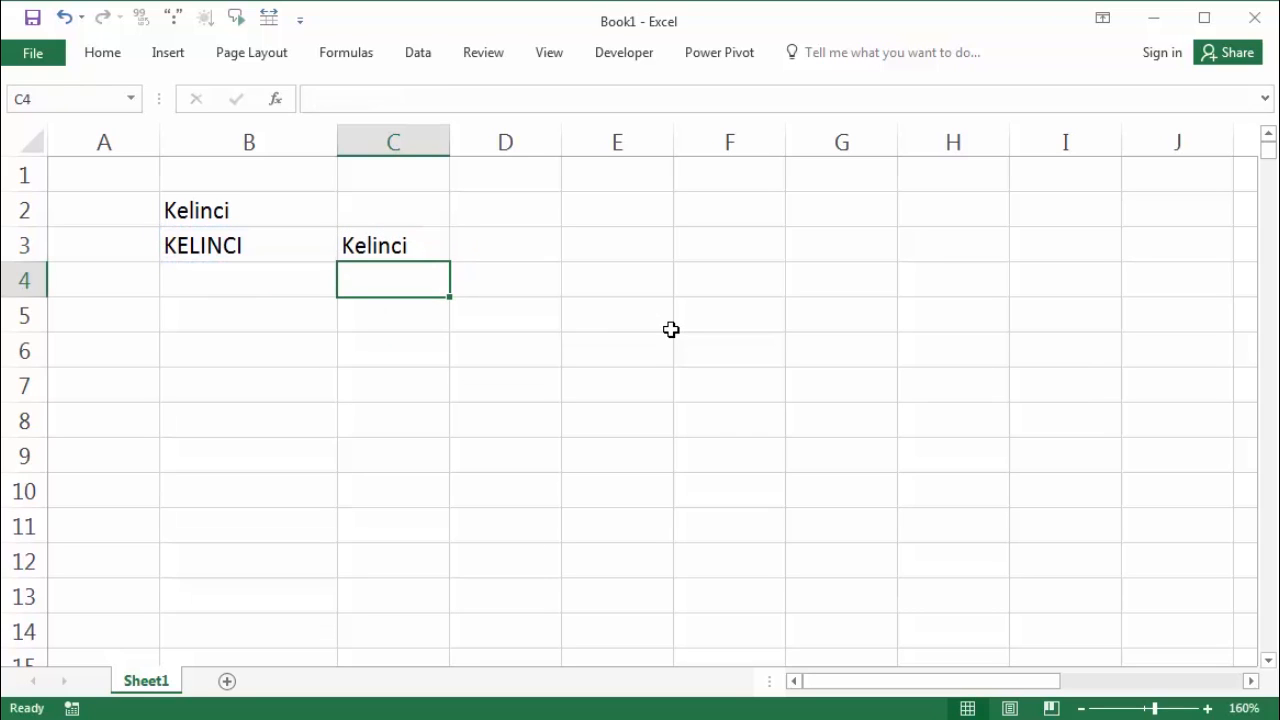
pyautogui.click(374, 249)
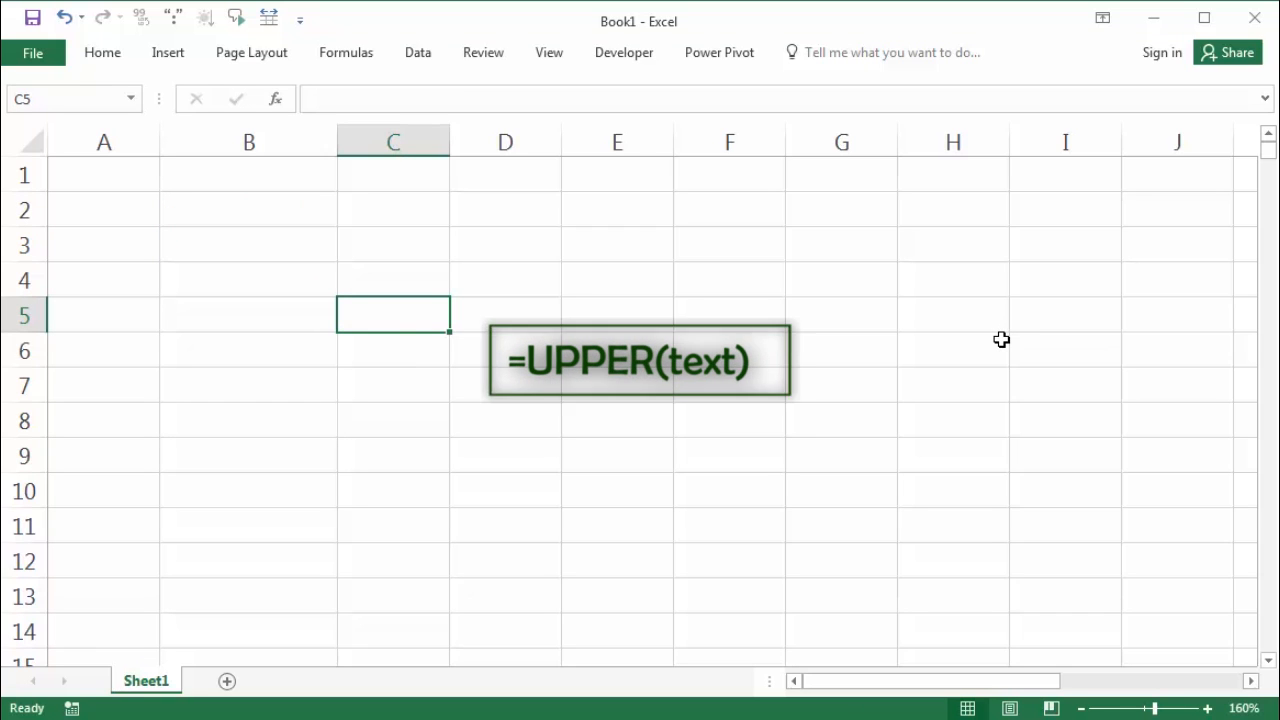
# Enter an UPPER formula in B2 with the typed text "gajah" and check the formula.
pyautogui.click(197, 211)
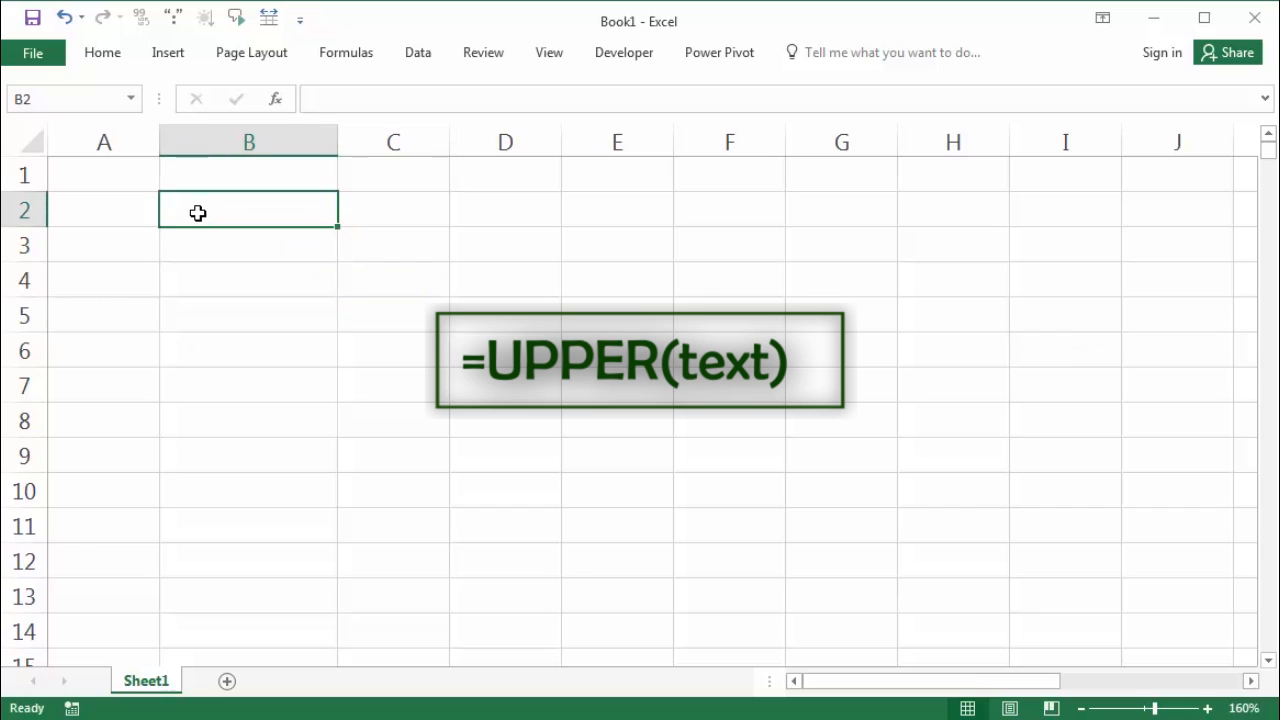
pyautogui.write('=')
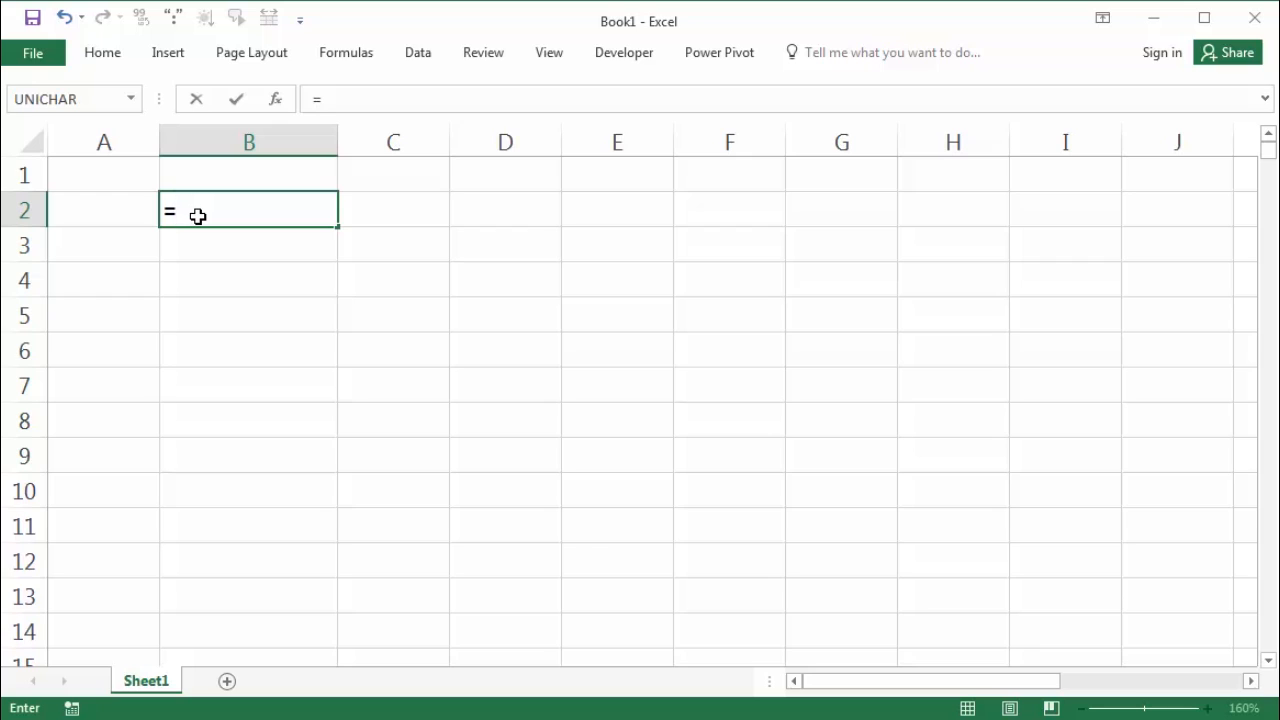
pyautogui.write('up')
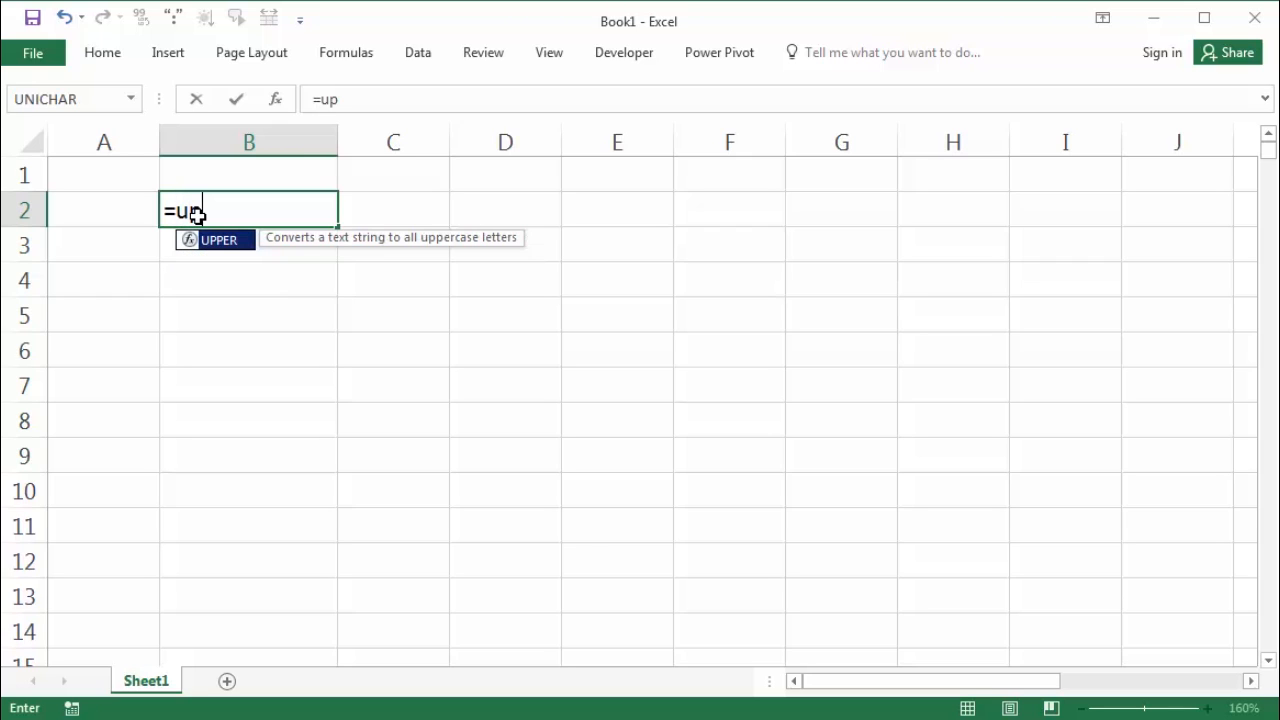
pyautogui.press('Tab')
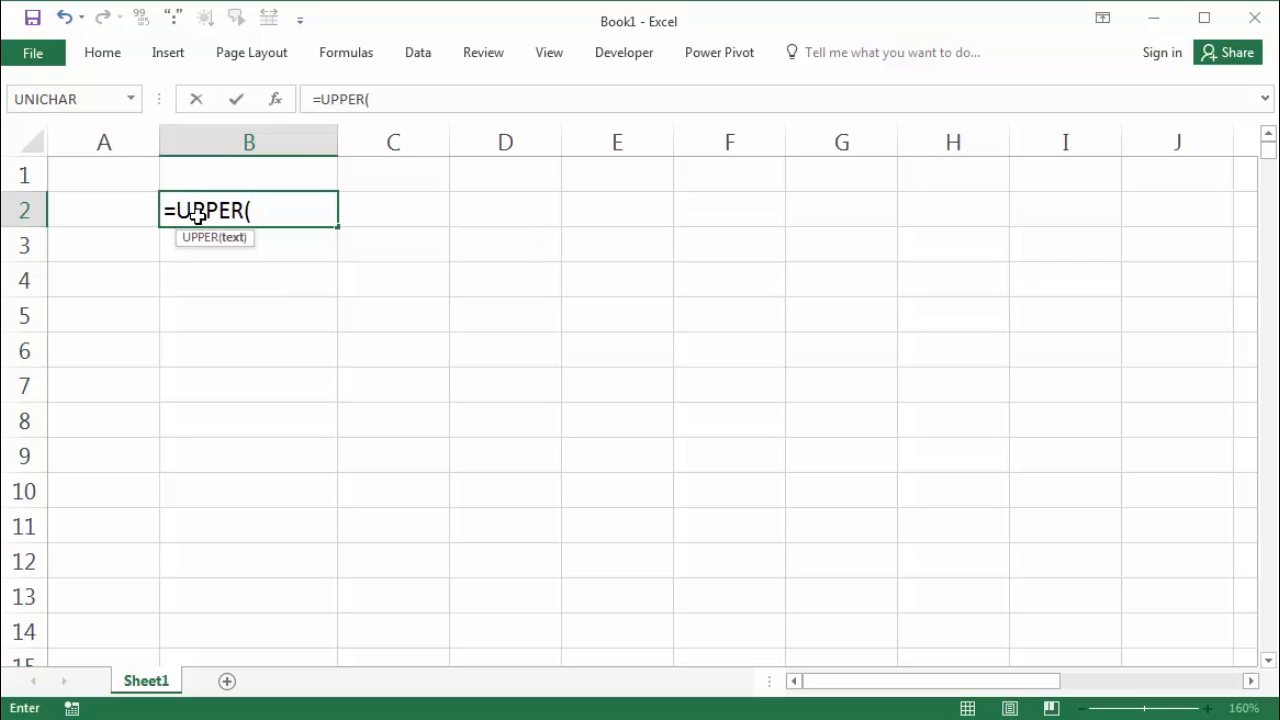
pyautogui.write('"gajah"')
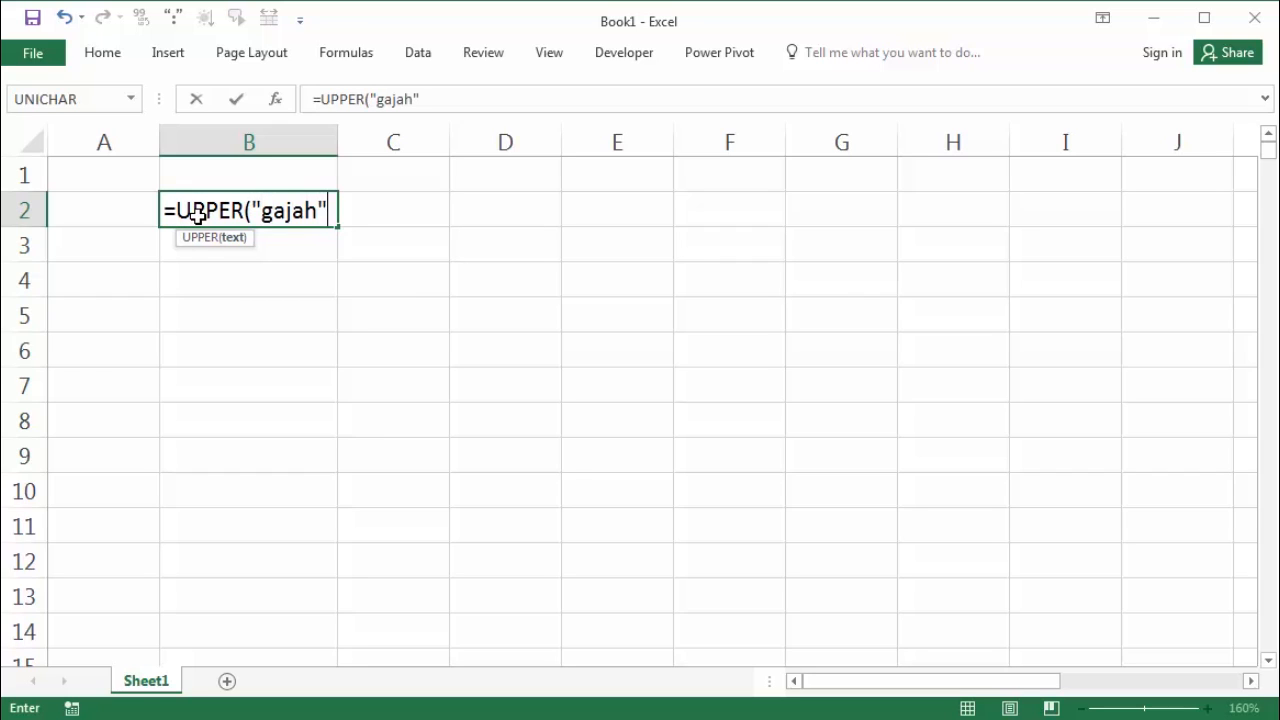
pyautogui.press('Return')
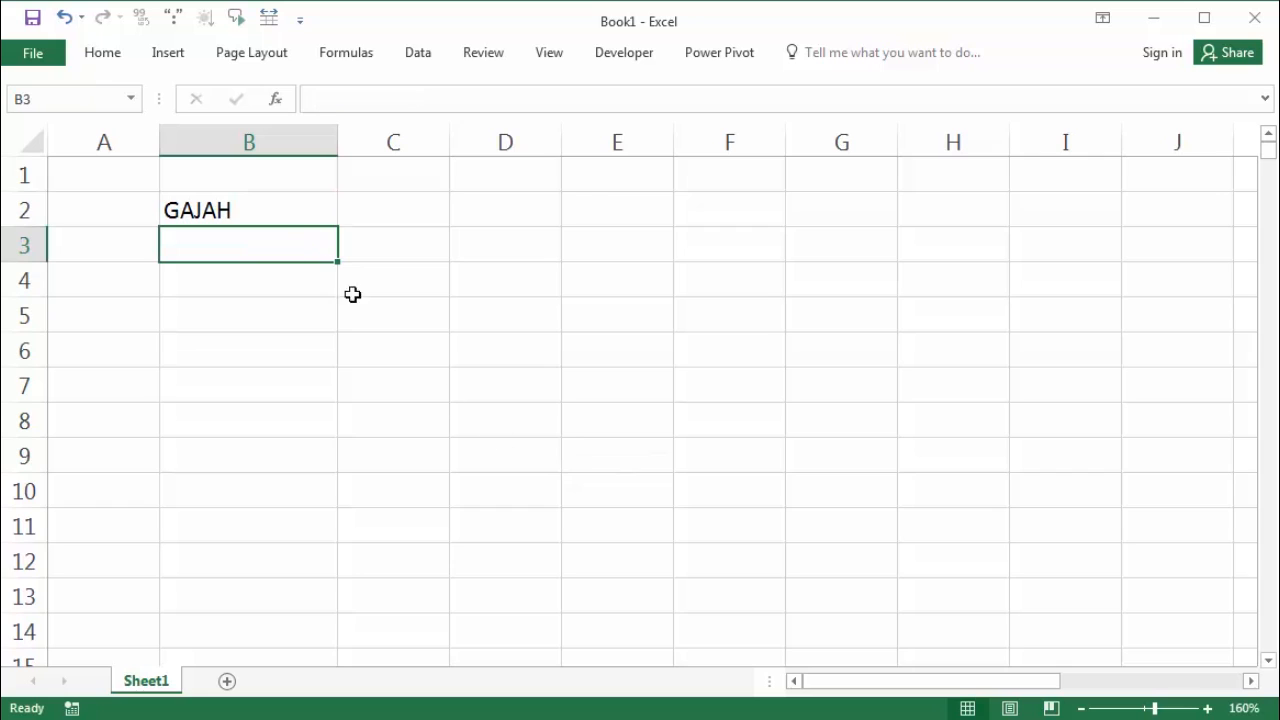
pyautogui.click(271, 210)
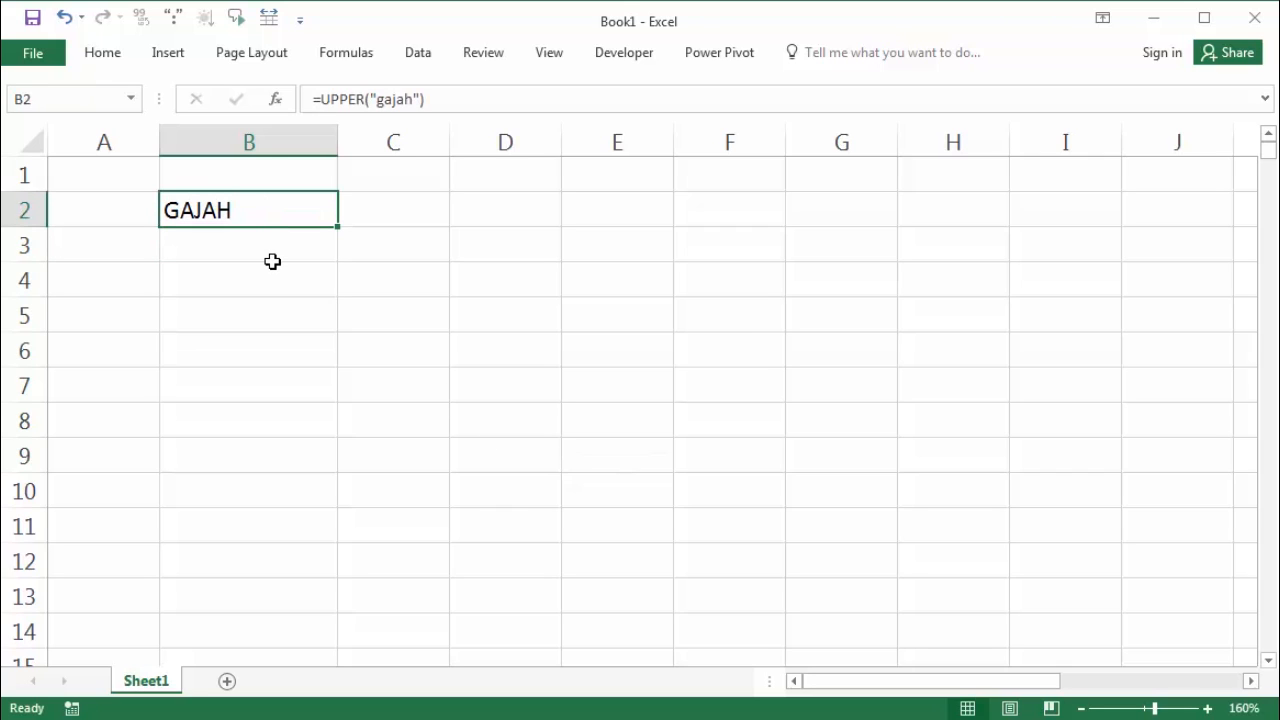
# Enter the word gajah in lowercase in B3.
pyautogui.click(314, 230)
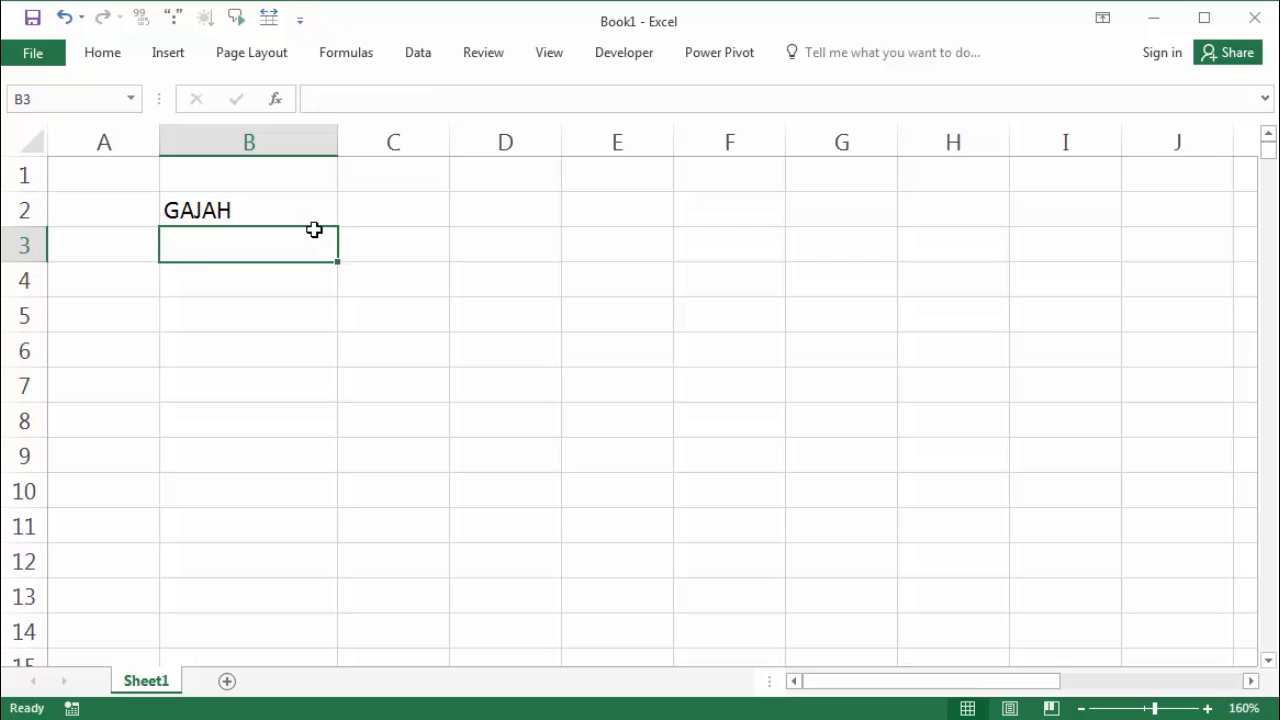
pyautogui.write('gajah')
pyautogui.press('Tab')
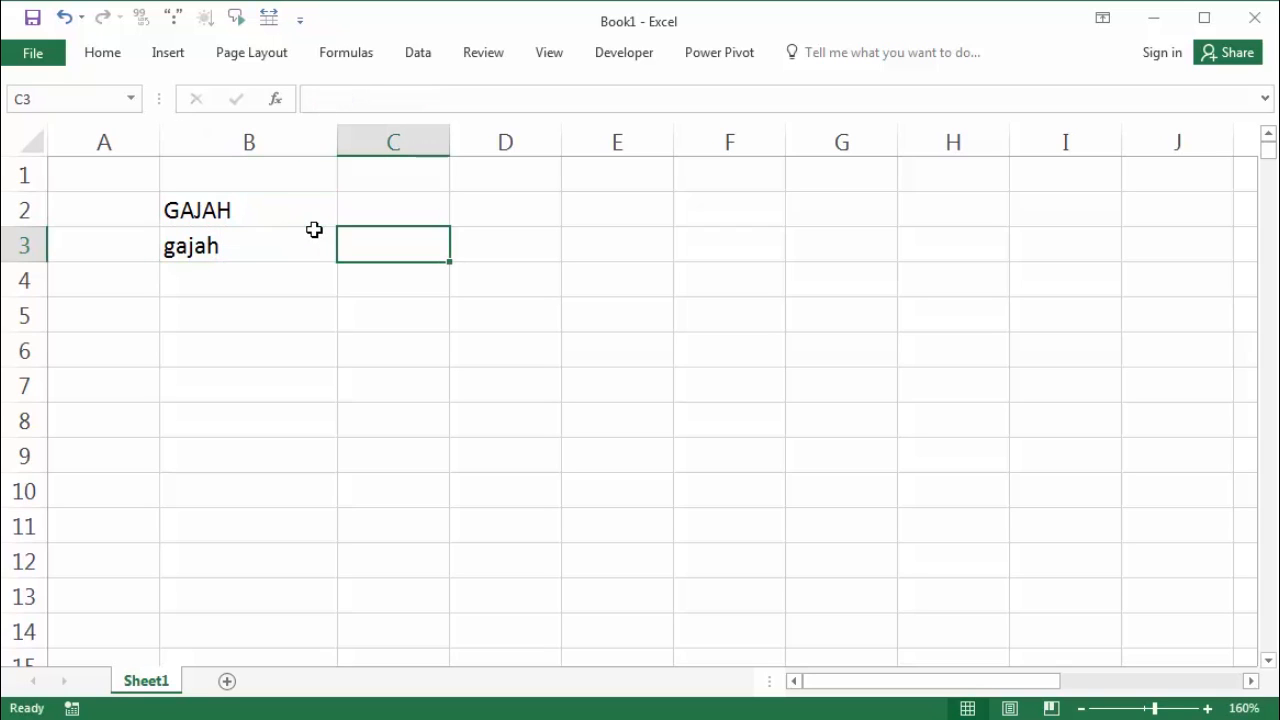
# Enter an UPPER formula in C3 that refers to cell B3.
pyautogui.write('=')
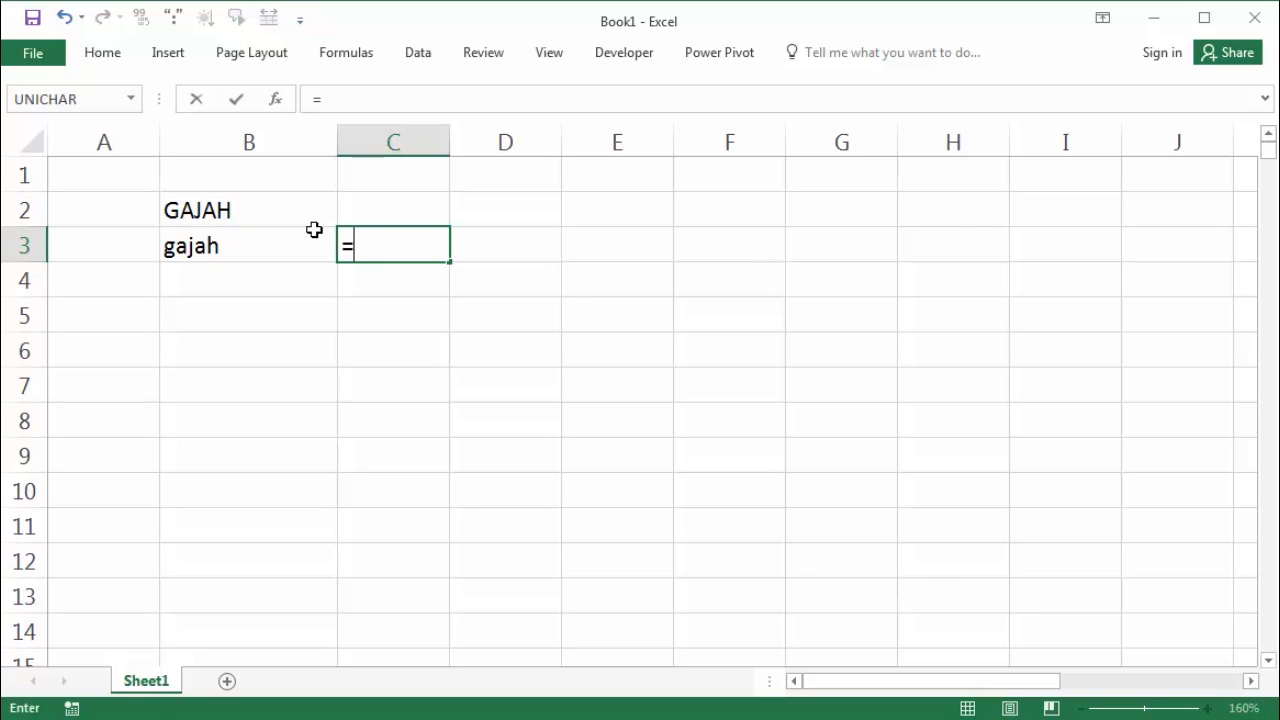
pyautogui.write('up')
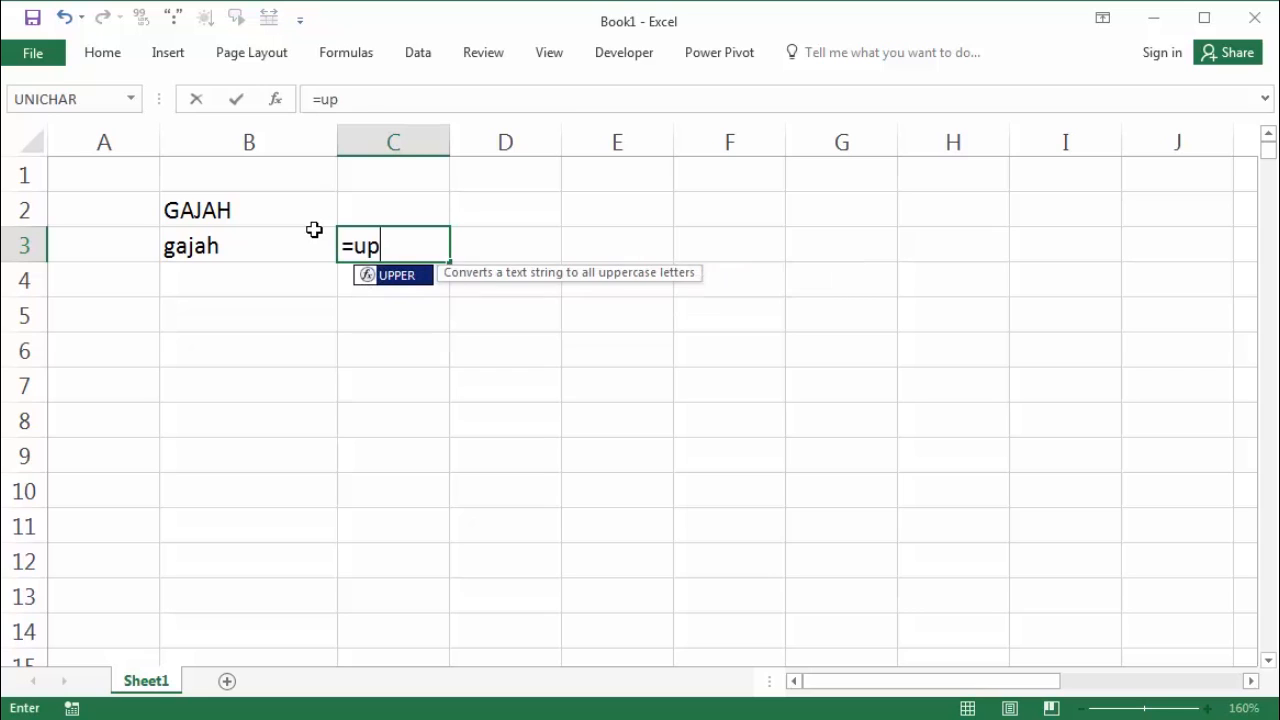
pyautogui.press('Tab')
pyautogui.click(266, 251)
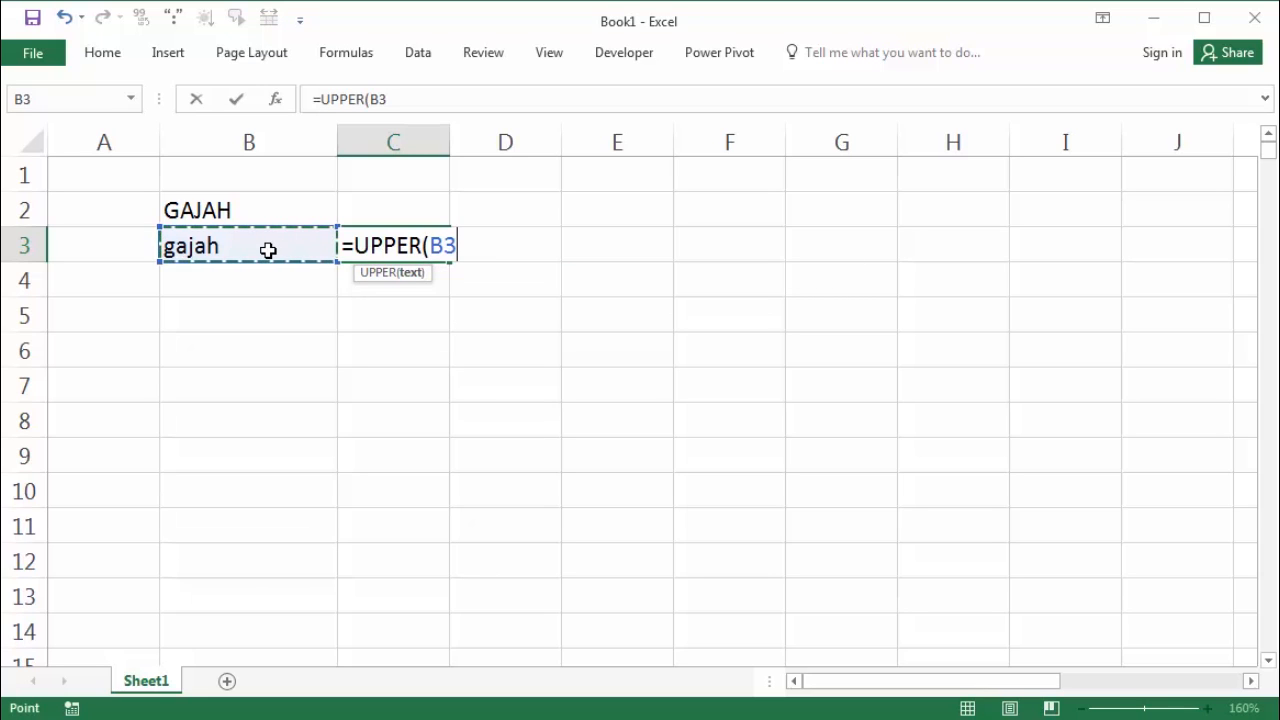
pyautogui.press('Return')
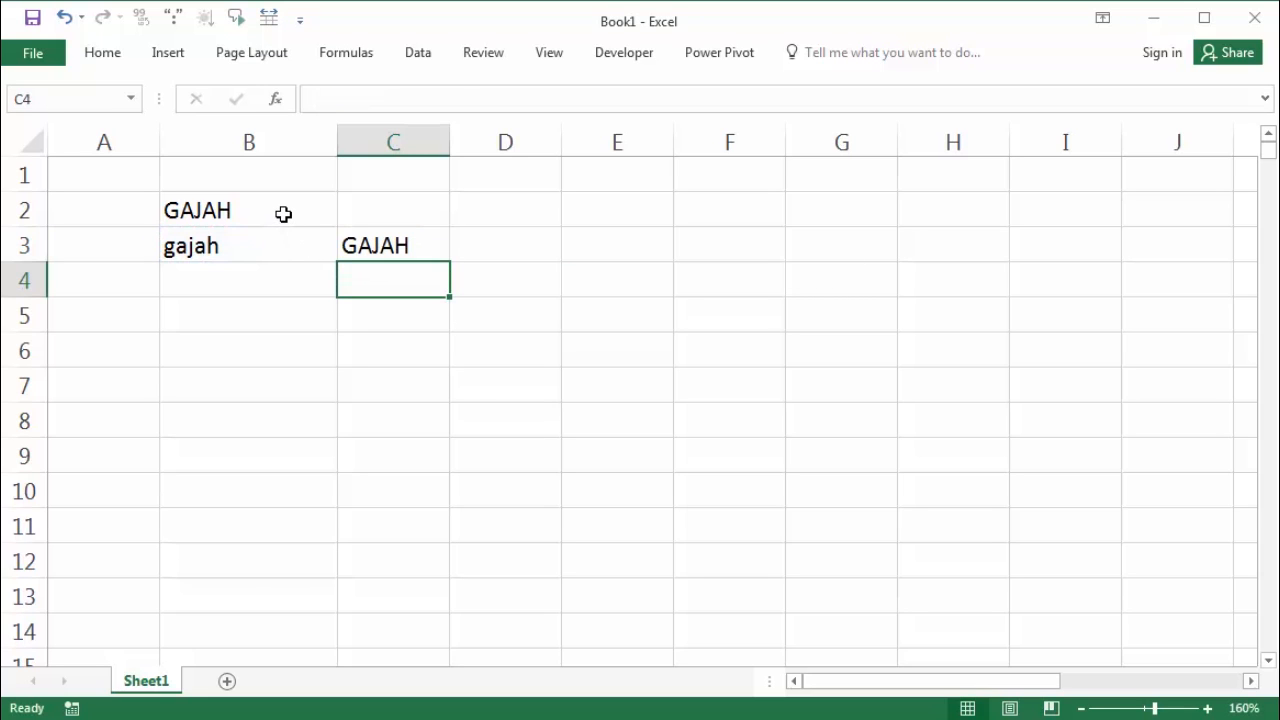
# Clear the UPPER examples and enter a LEN formula in B2 with the typed text "hari".
pyautogui.click(283, 215)
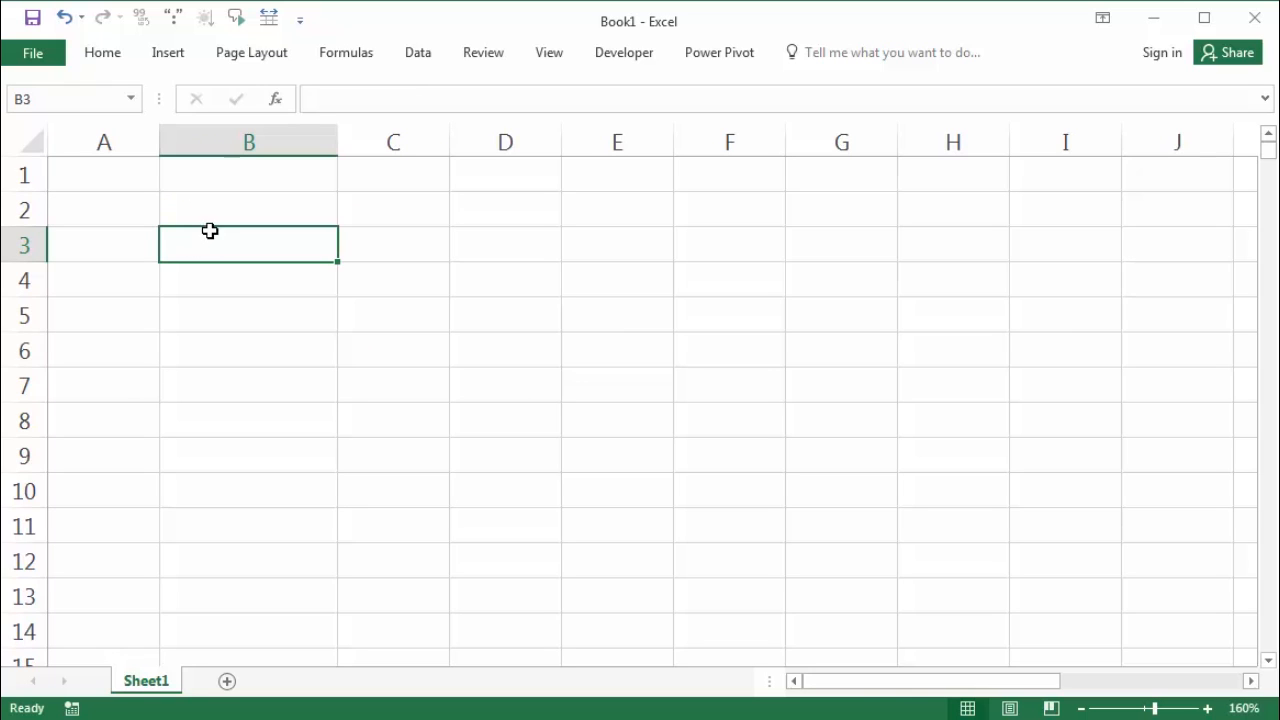
pyautogui.click(216, 216)
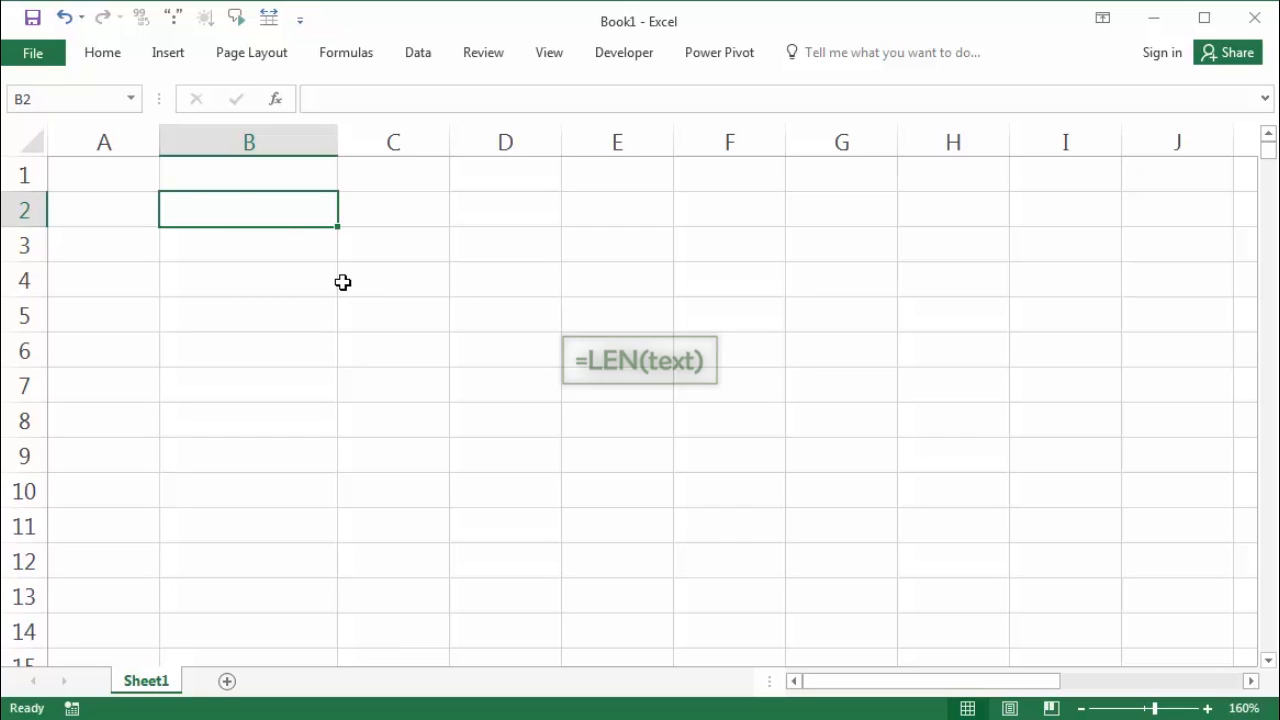
pyautogui.write('=l')
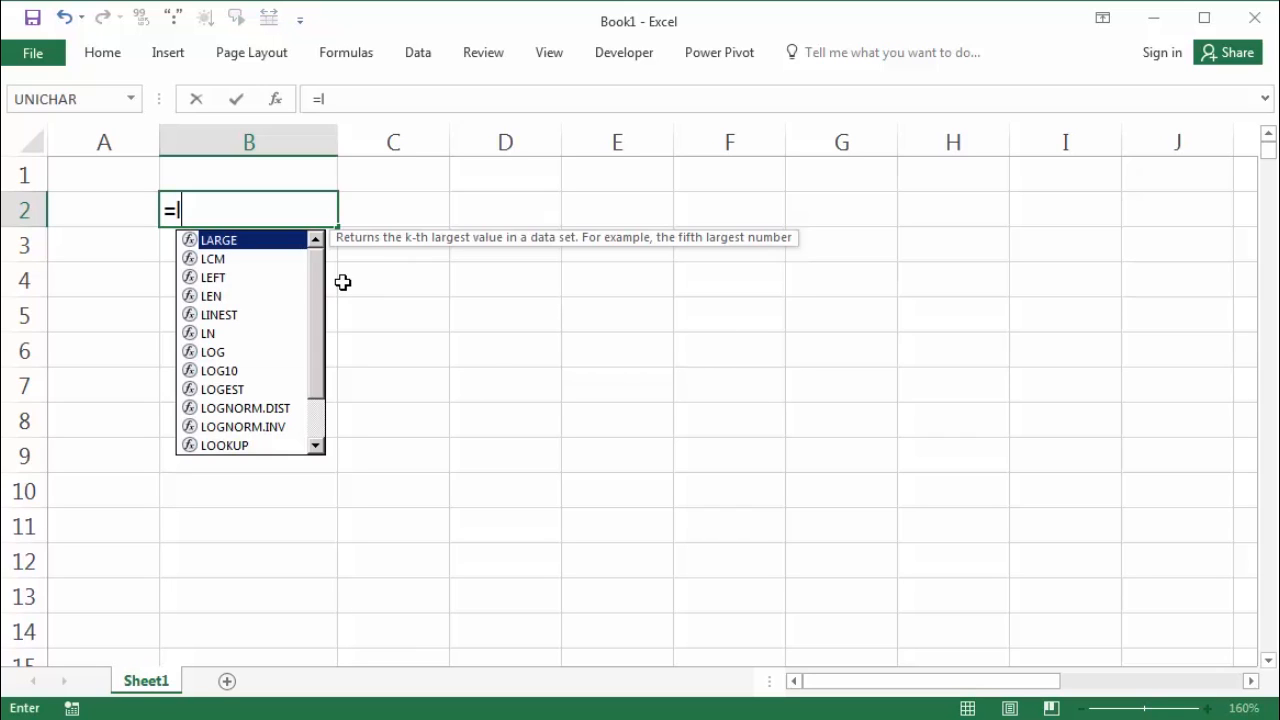
pyautogui.write('en')
pyautogui.press('Tab')
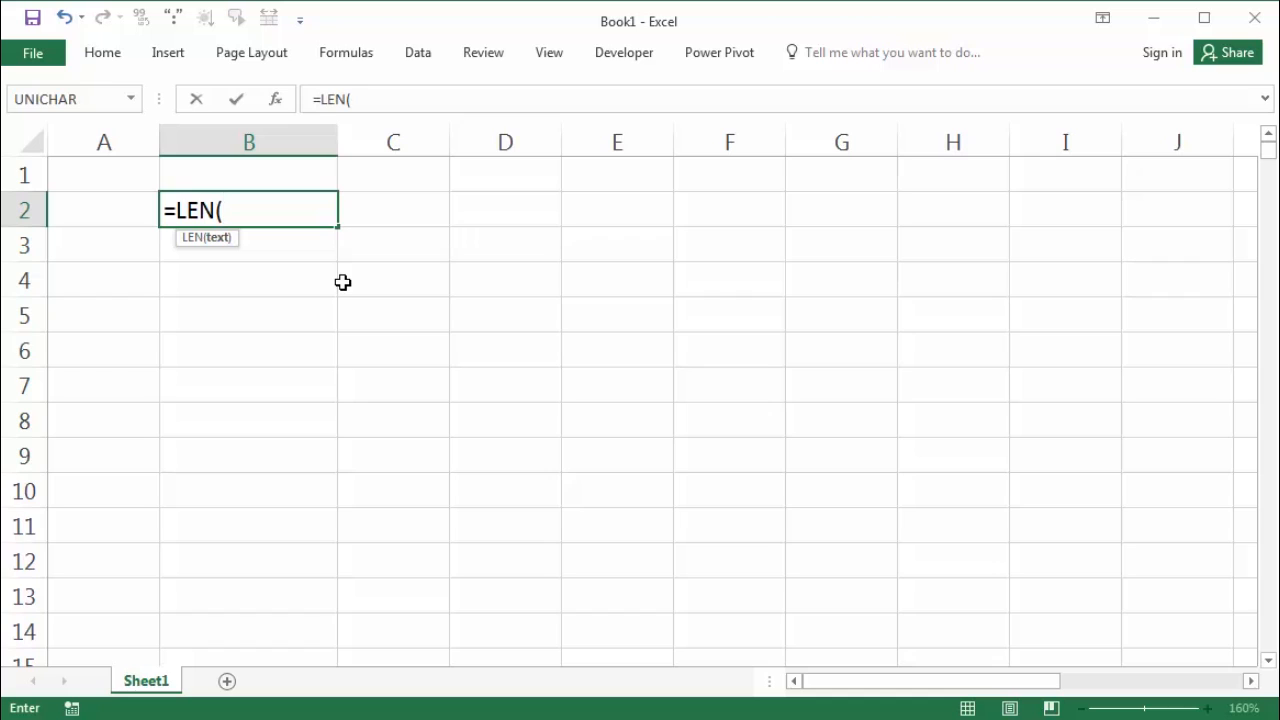
pyautogui.write('"hari"')
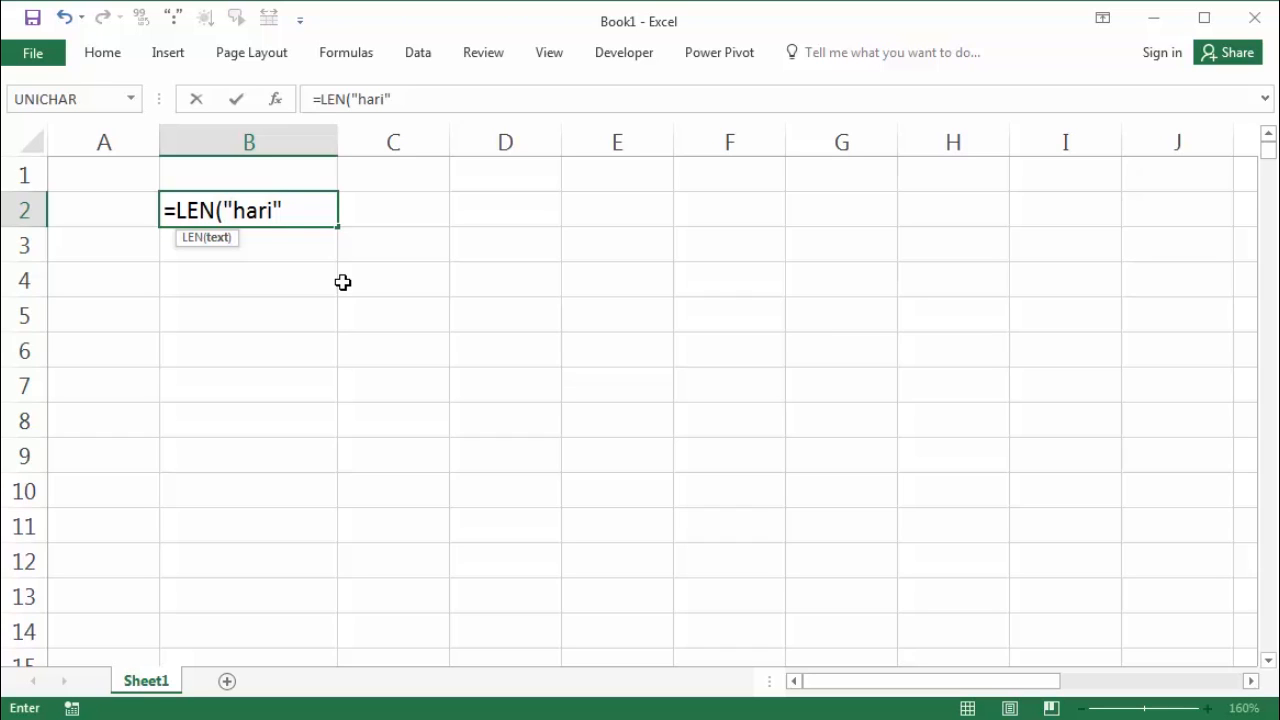
pyautogui.press('Return')
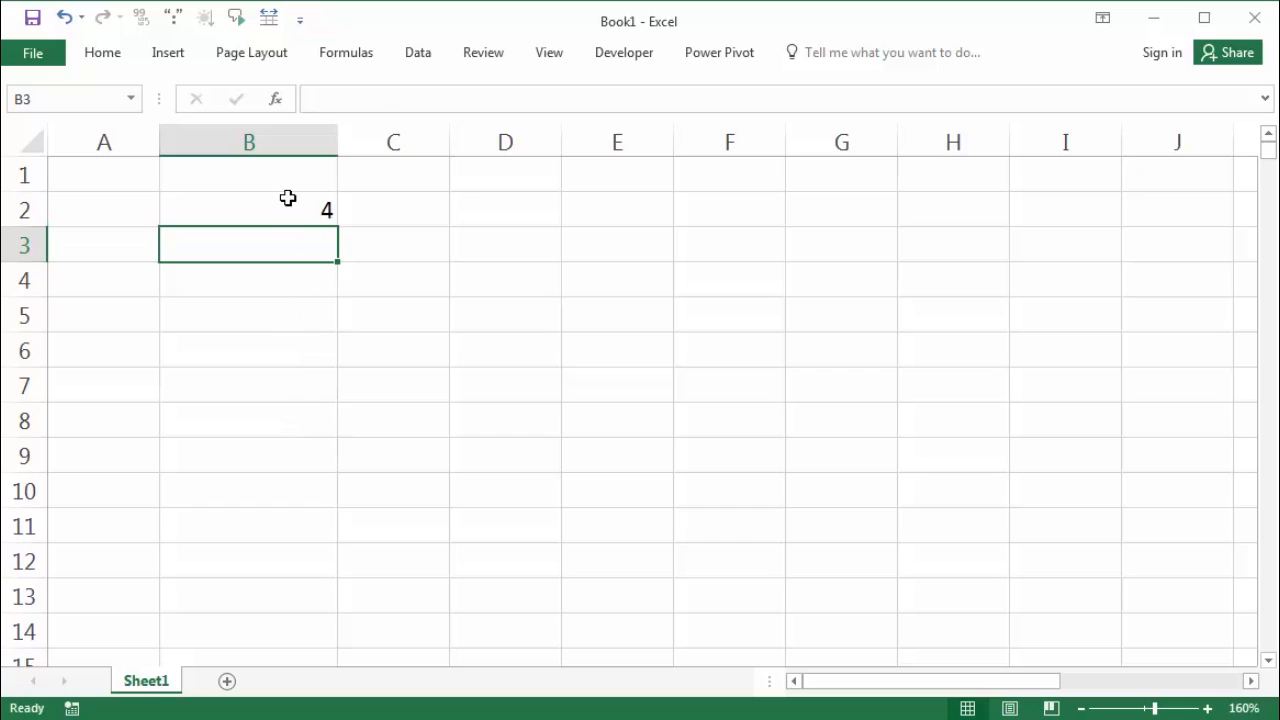
# Change the text in B2's LEN formula to "hari ini".
pyautogui.click(287, 199)
pyautogui.doubleClick(287, 199)
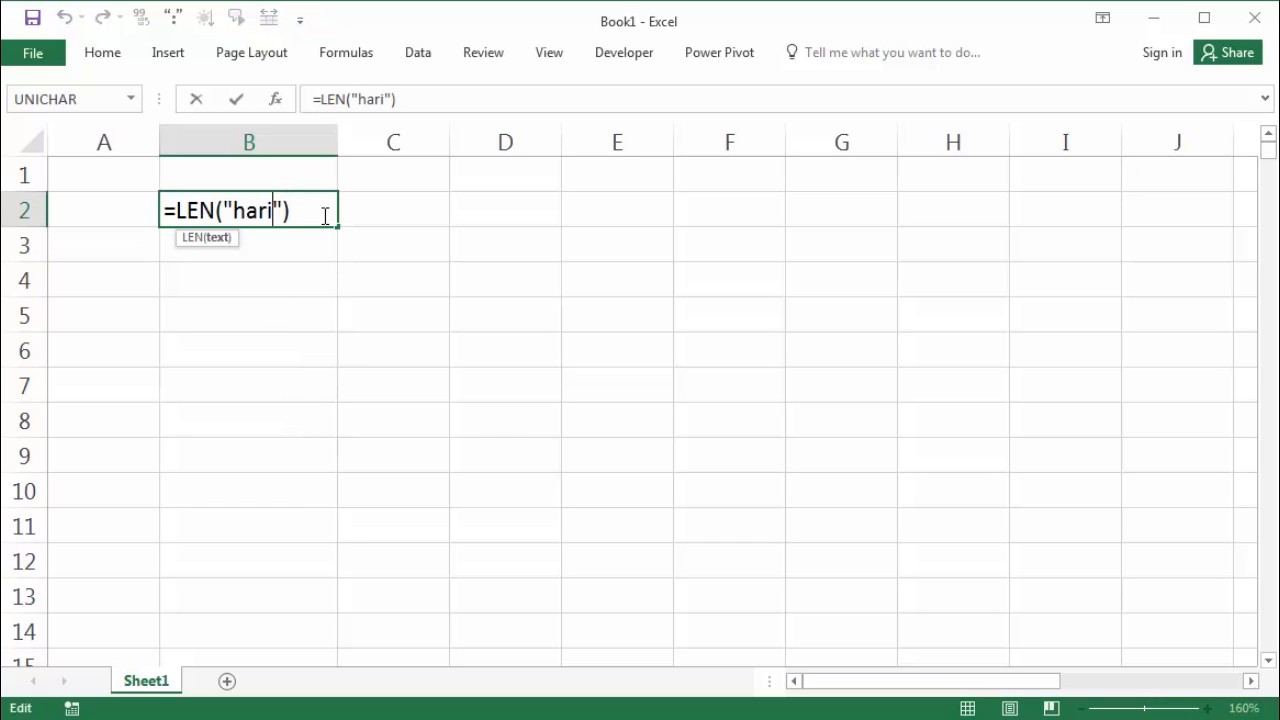
pyautogui.write('ini')
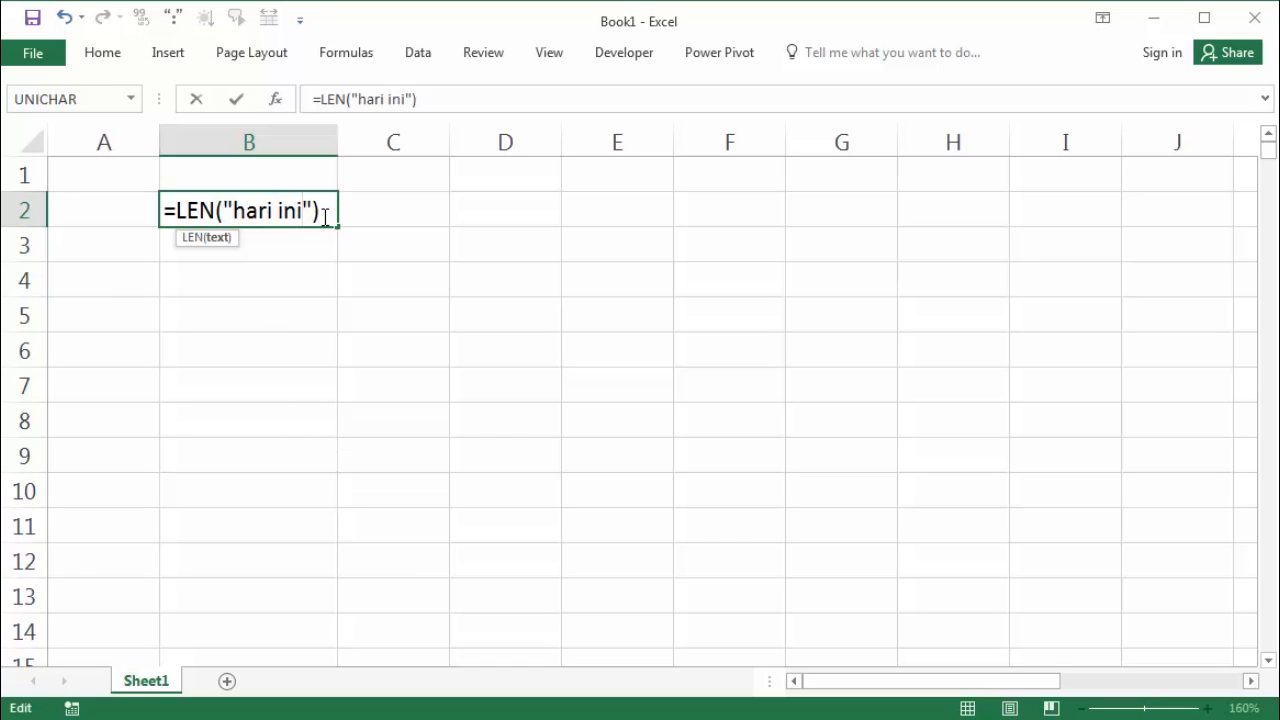
pyautogui.press('Return')
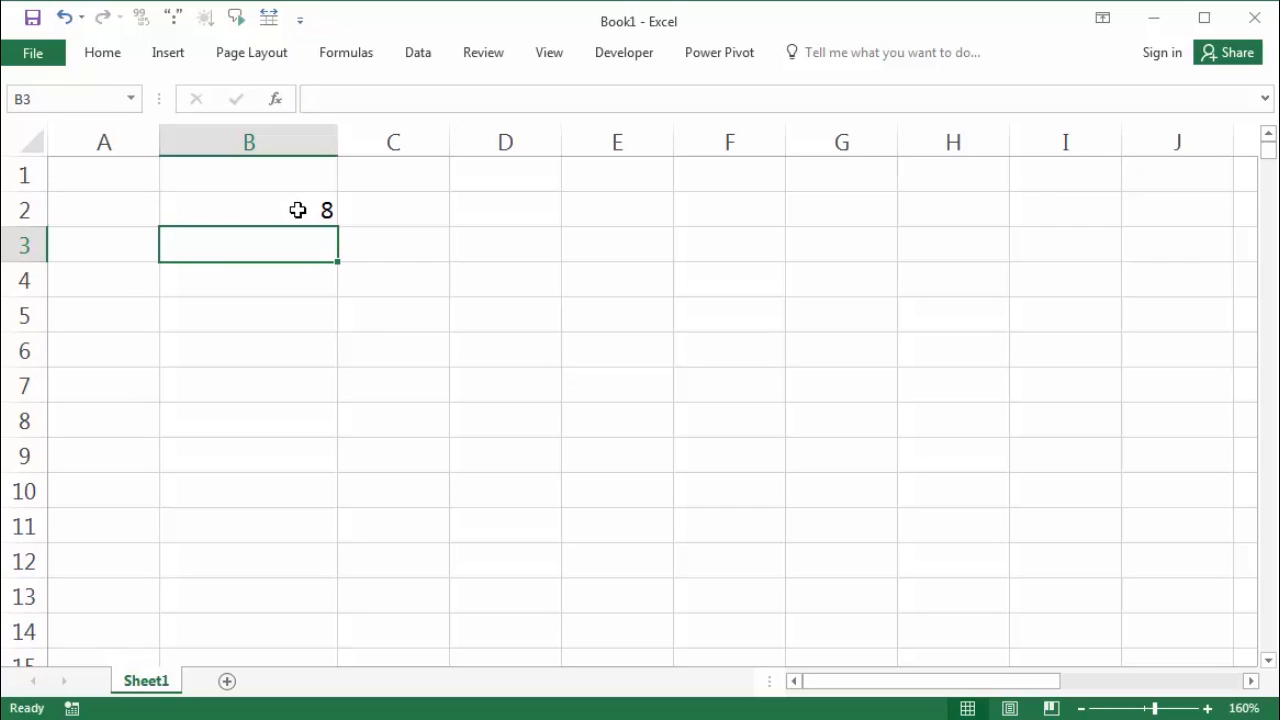
# Inspect the space between the two words in B2's LEN formula, leaving the formula as it is.
pyautogui.doubleClick(298, 210)
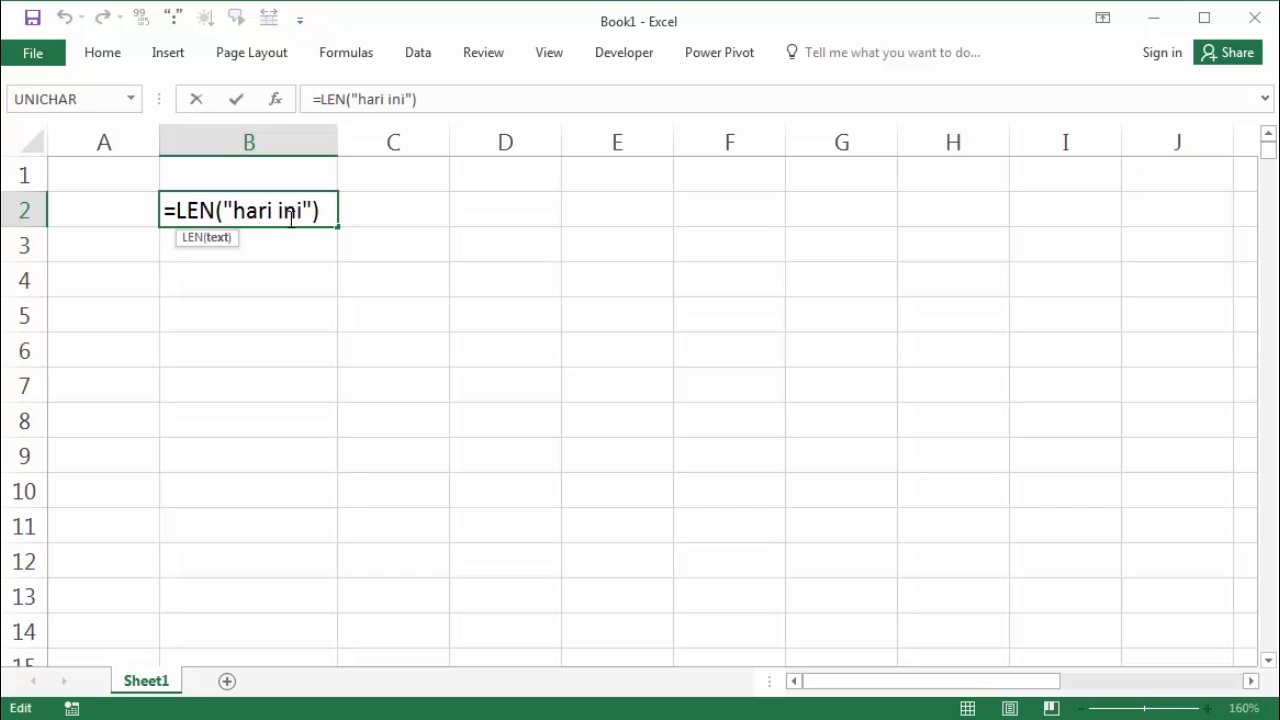
pyautogui.click(281, 215)
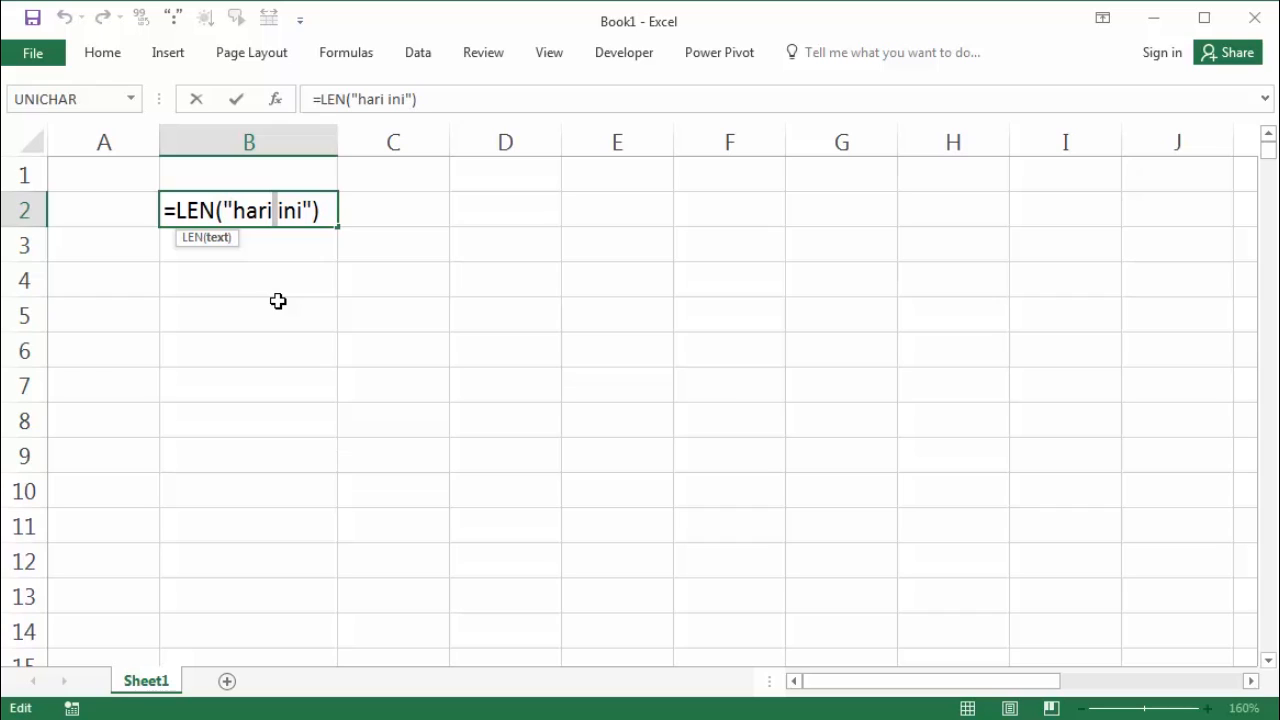
pyautogui.press('Return')
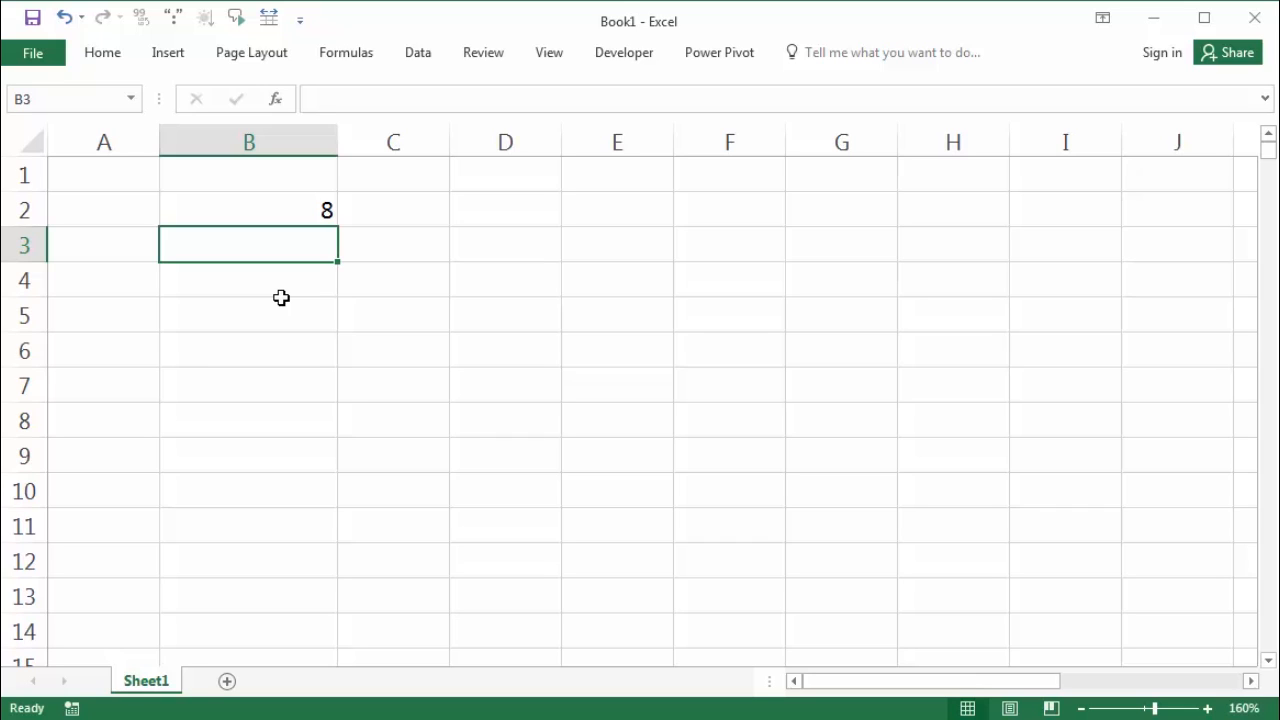
# Enter the text BELAJAR EXCEL in uppercase in cell B3.
pyautogui.write('BELAJA')
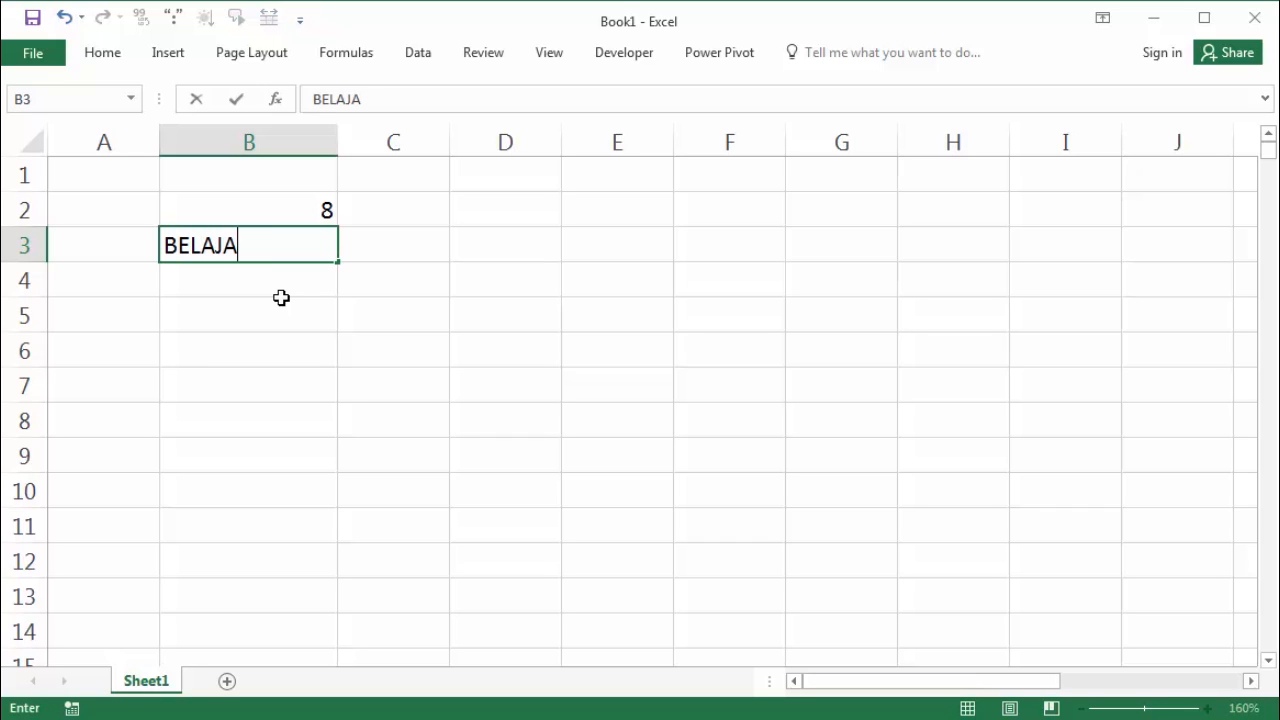
pyautogui.write('R EXCEL')
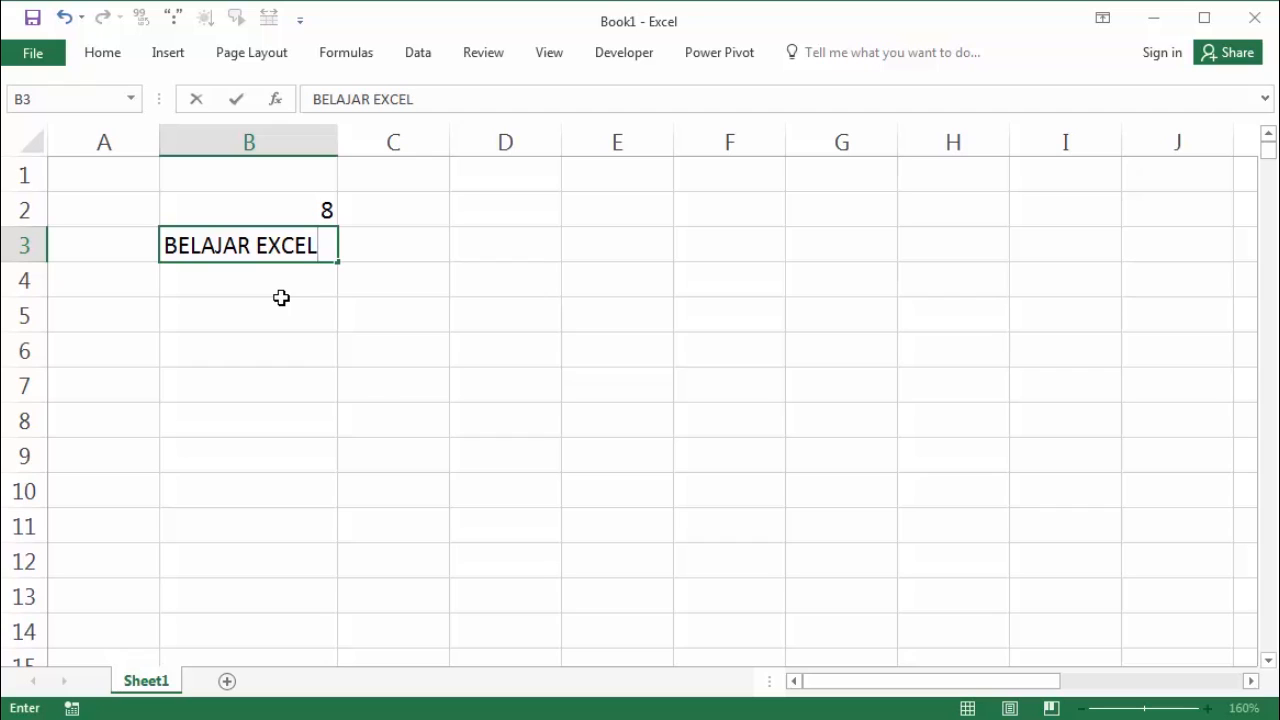
pyautogui.press('Return')
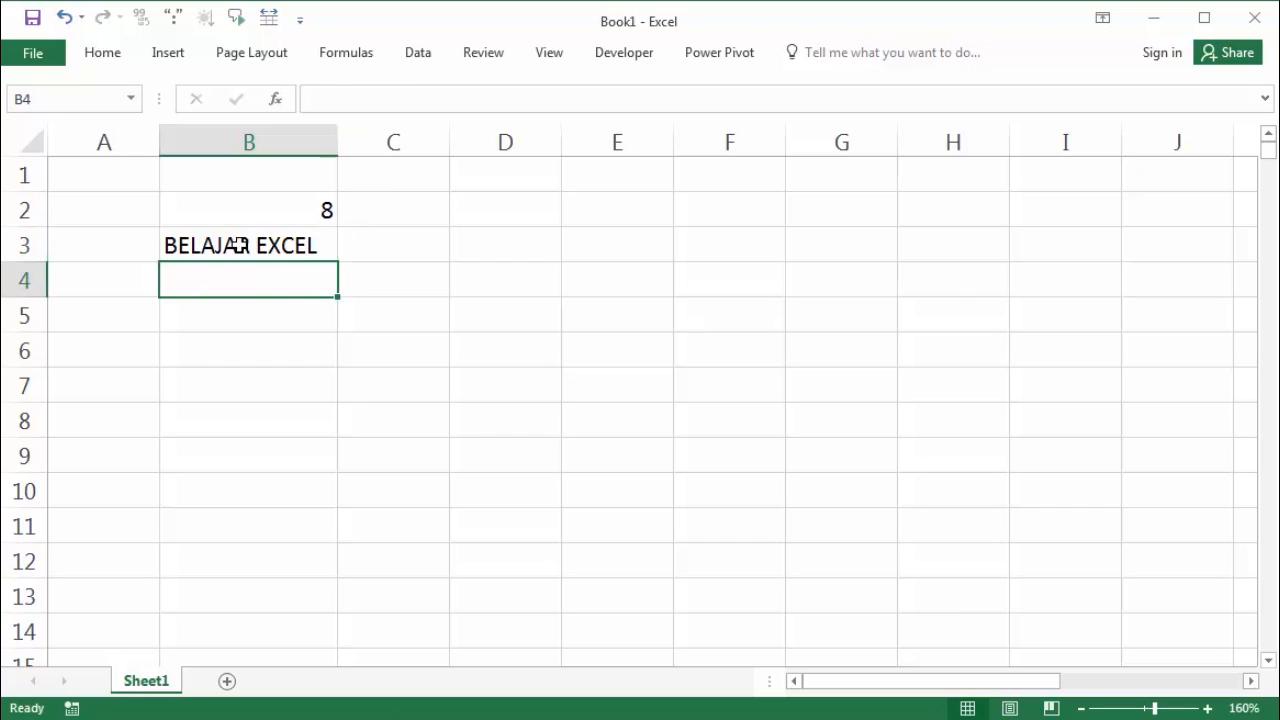
pyautogui.click(218, 245)
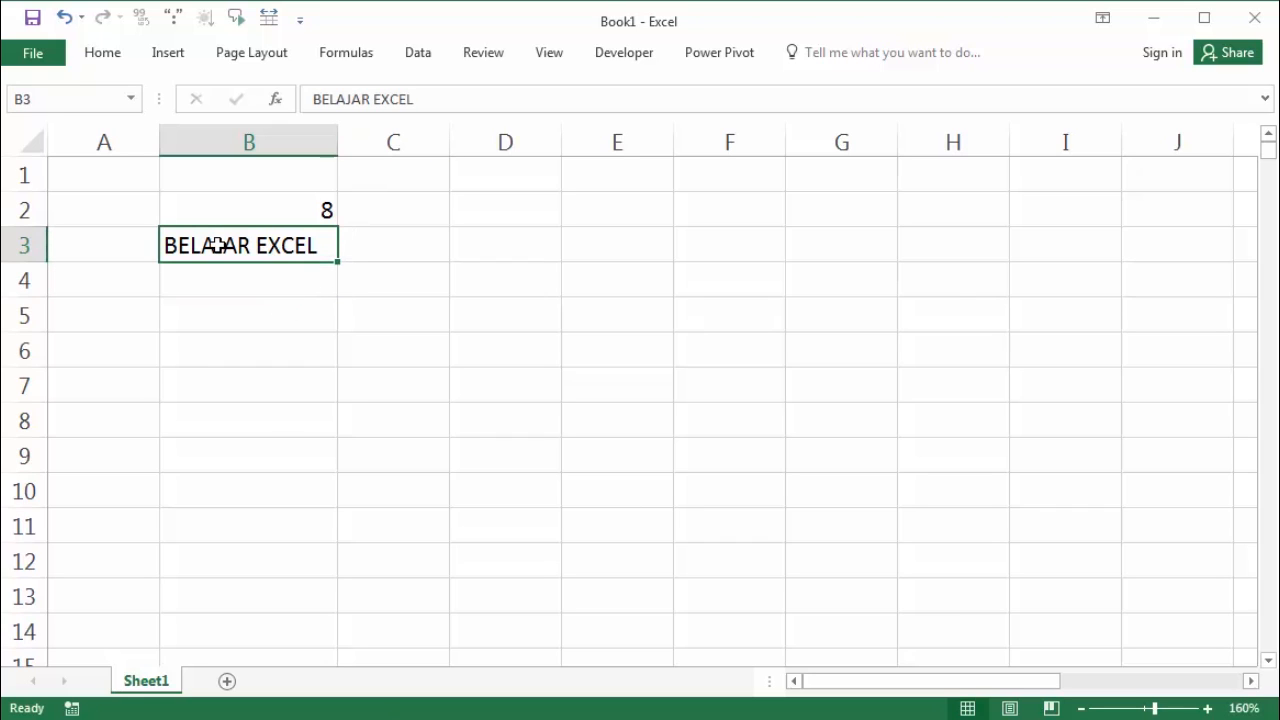
# Enter a LEN formula in C3 that refers to cell B3.
pyautogui.click(415, 246)
pyautogui.write('=')
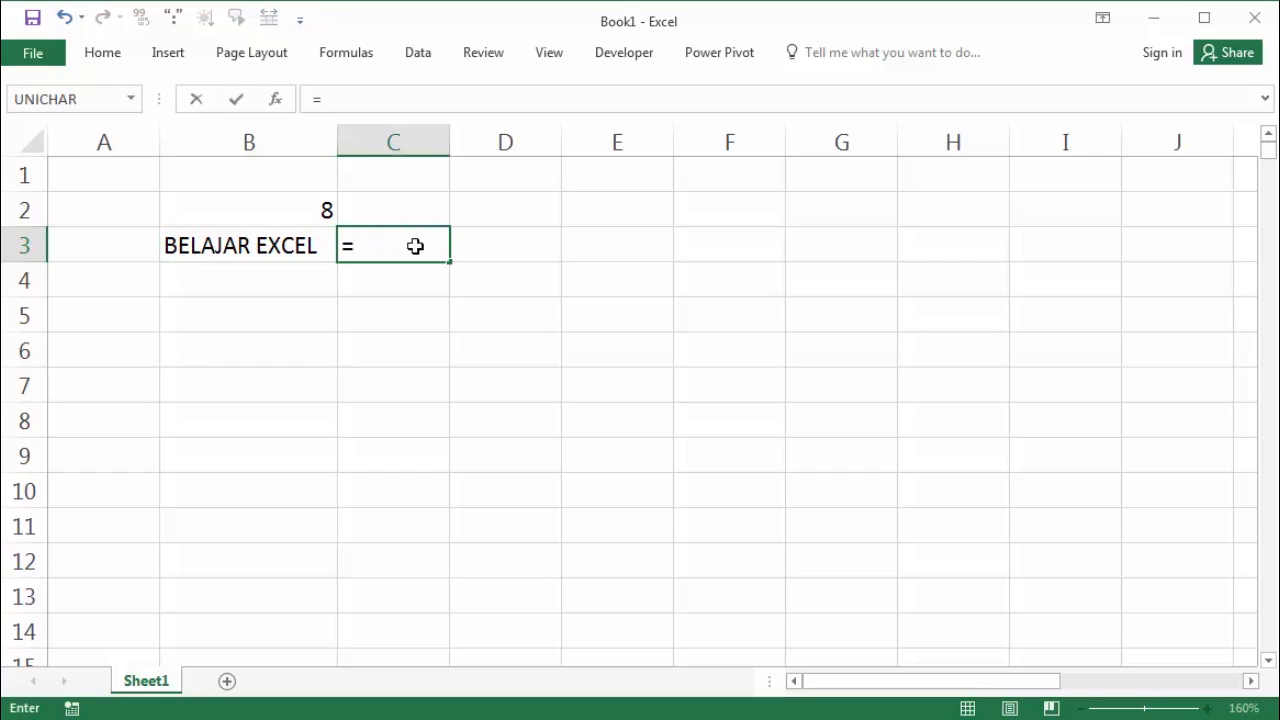
pyautogui.write('le')
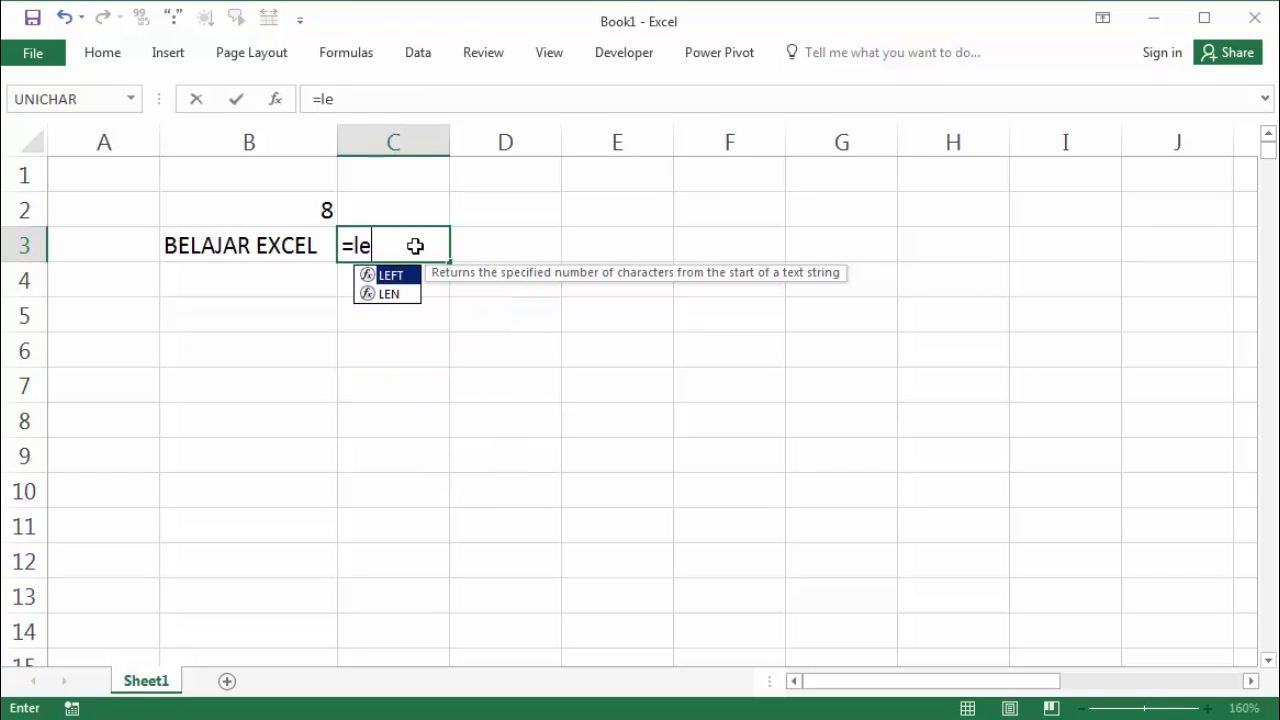
pyautogui.press('Down')
pyautogui.press('Tab')
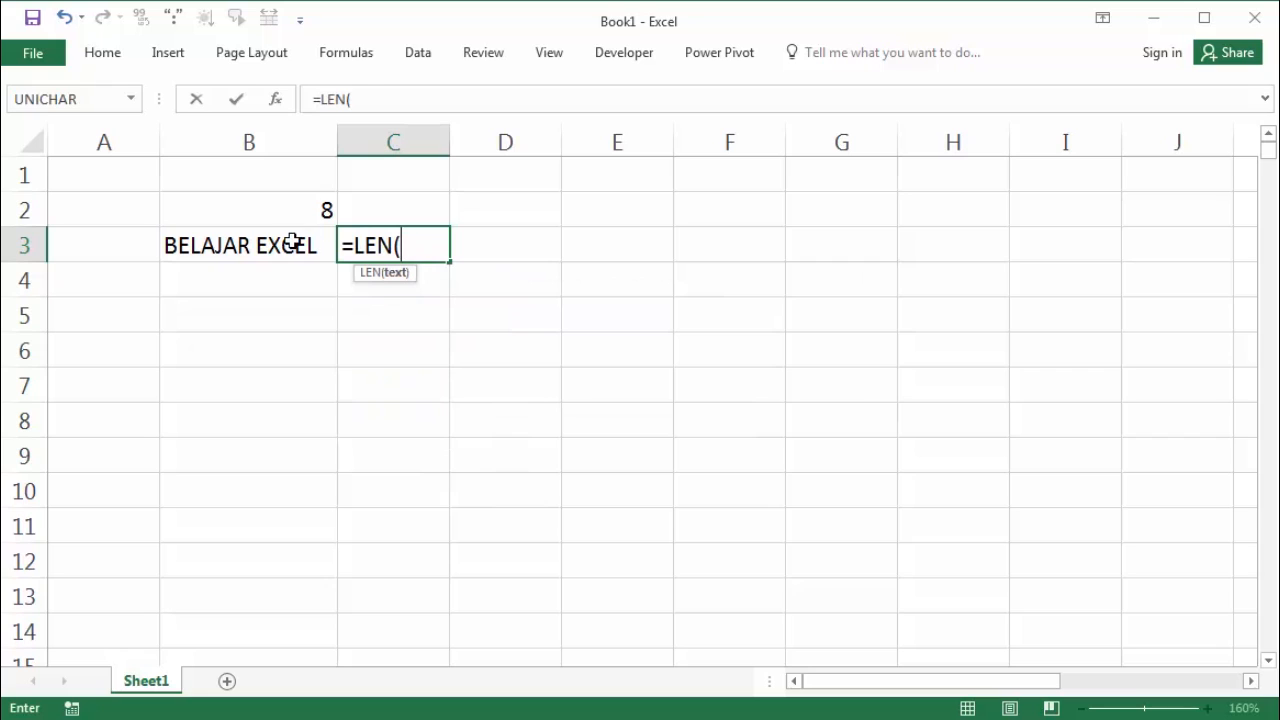
pyautogui.click(293, 242)
pyautogui.press('Return')
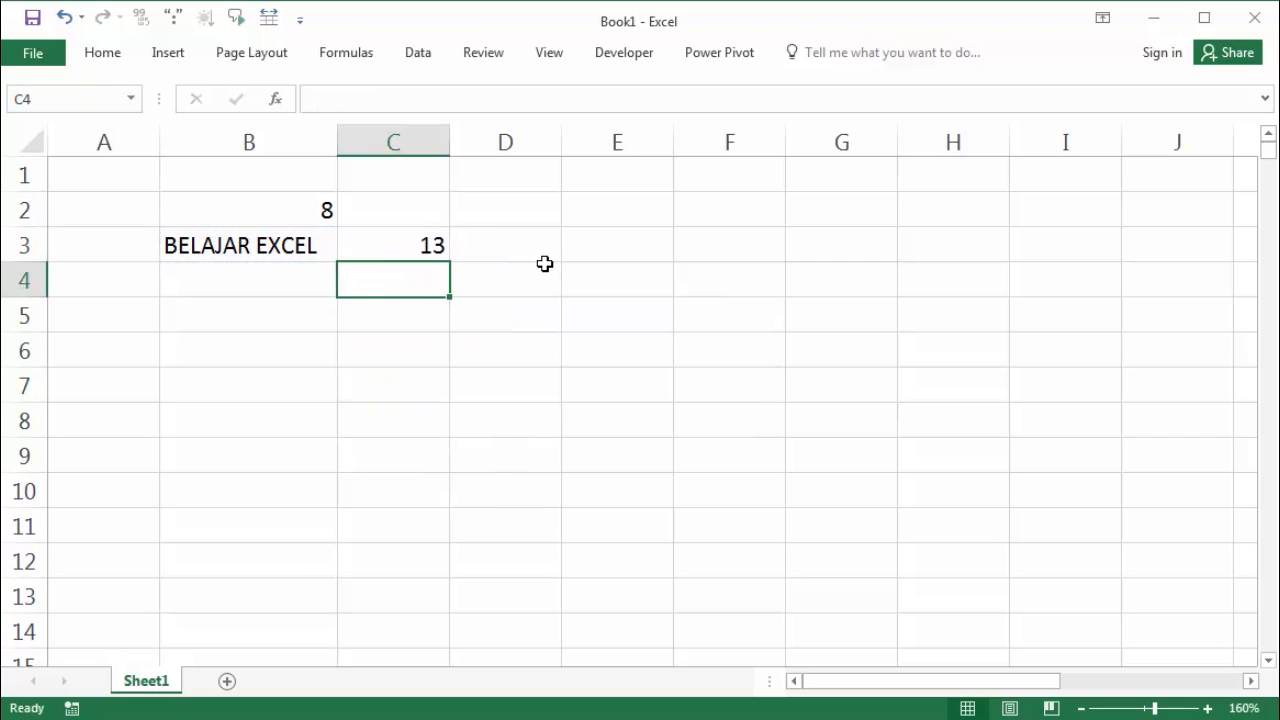
pyautogui.click(432, 252)
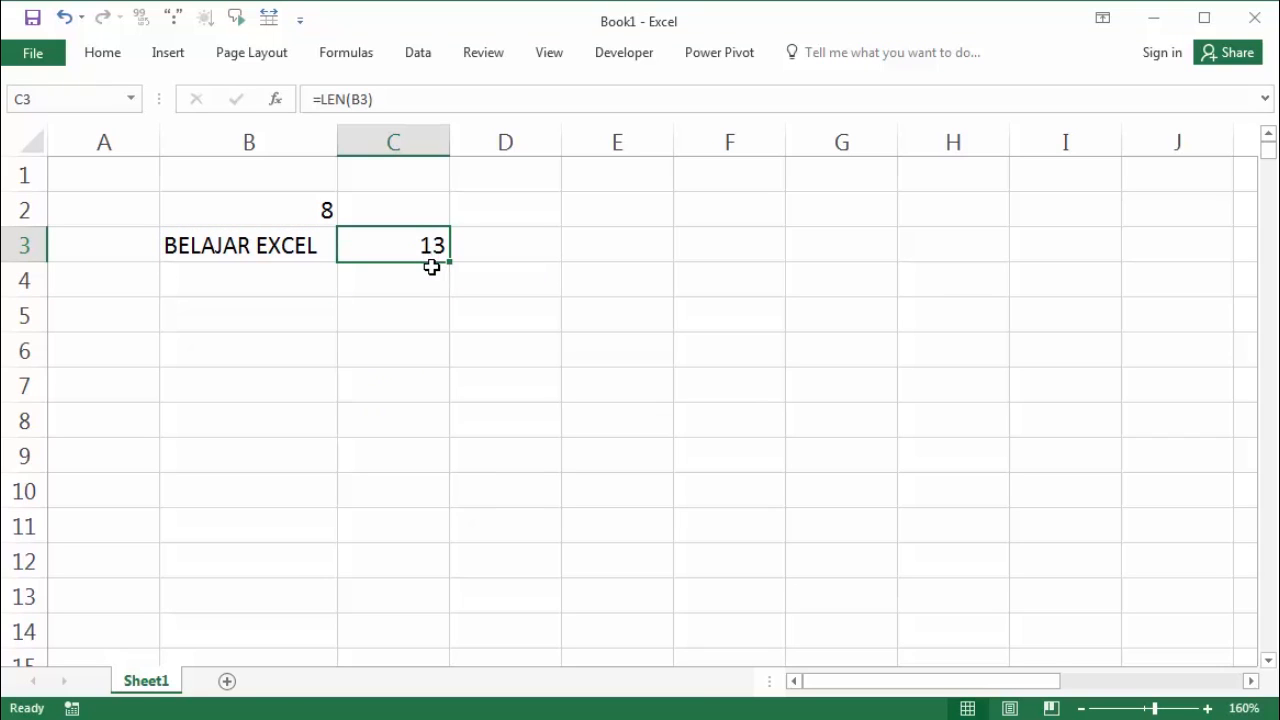
# Replace the text in B3 with a single space and check how the LEN formula in C3 counts it.
pyautogui.click(251, 248)
pyautogui.press('BackSpace')
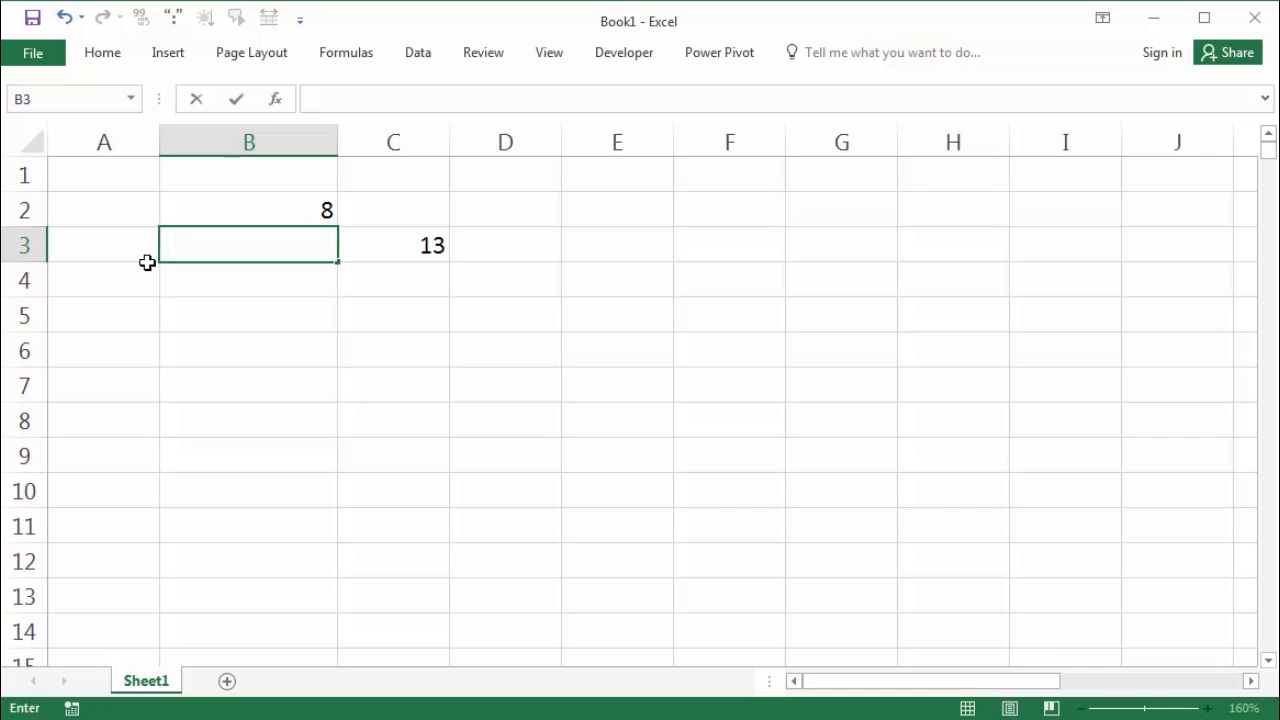
pyautogui.click(177, 309)
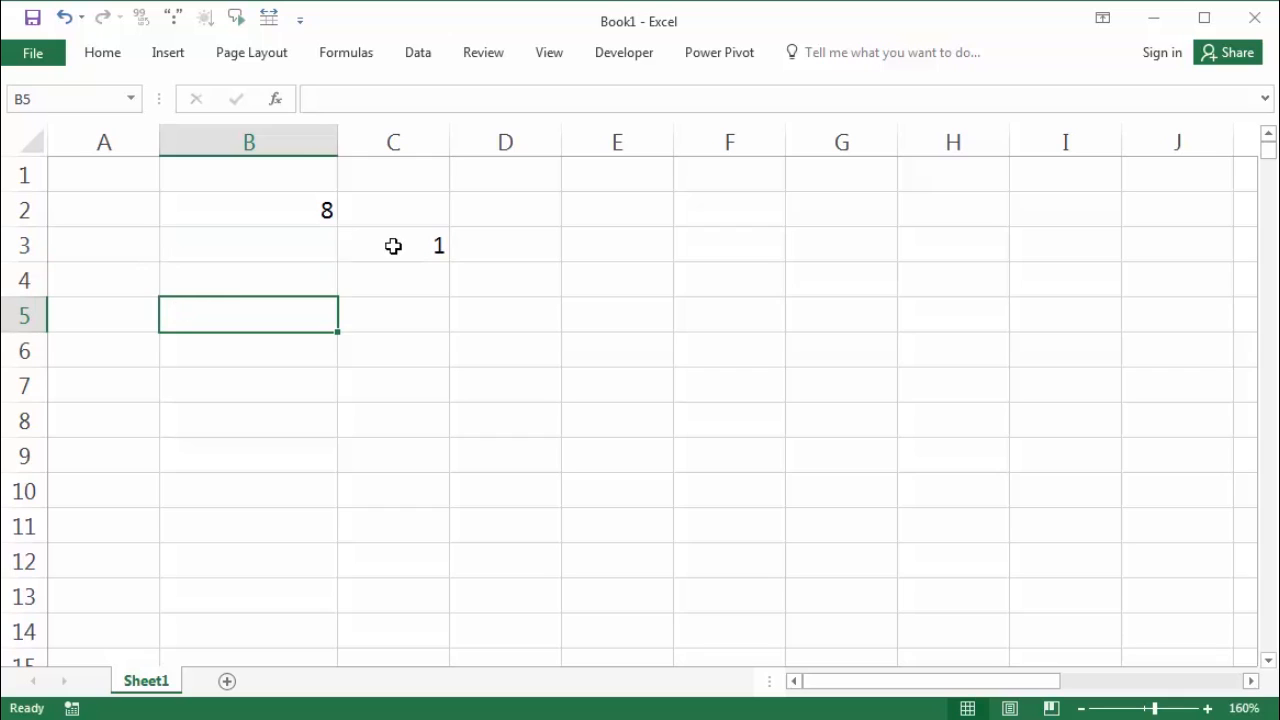
pyautogui.click(394, 246)
pyautogui.click(262, 252)
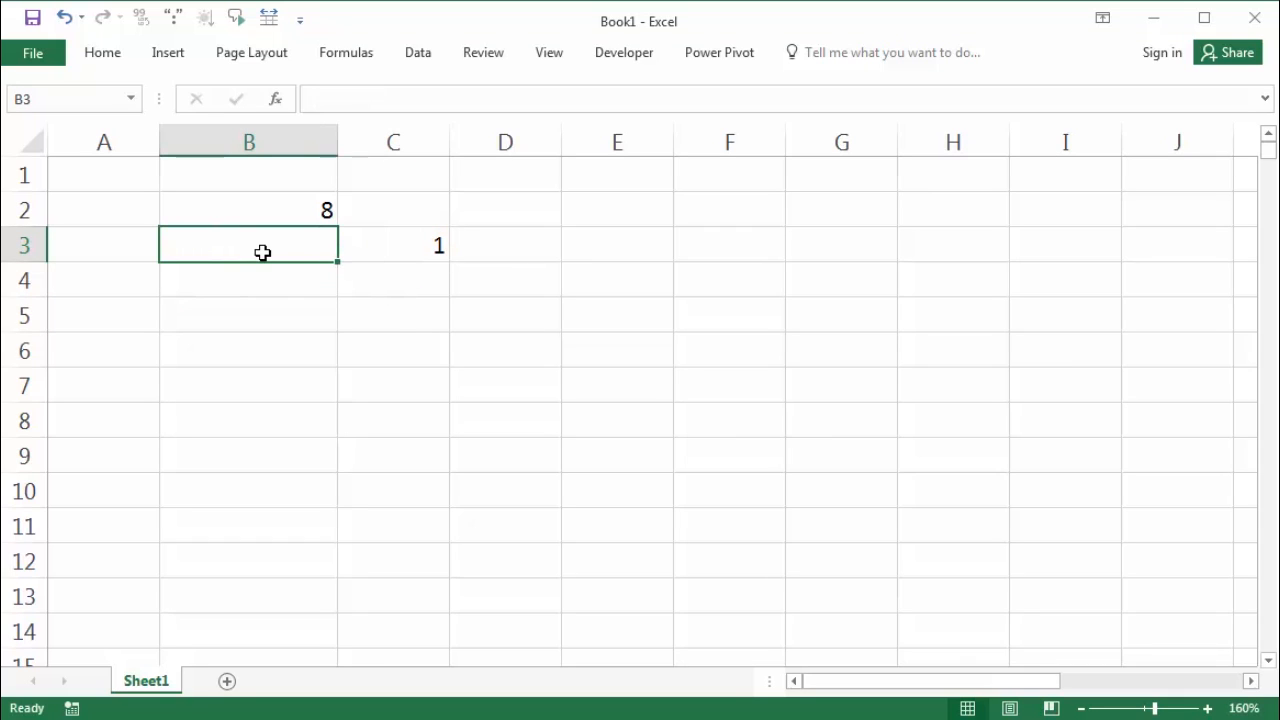
pyautogui.click(398, 329)
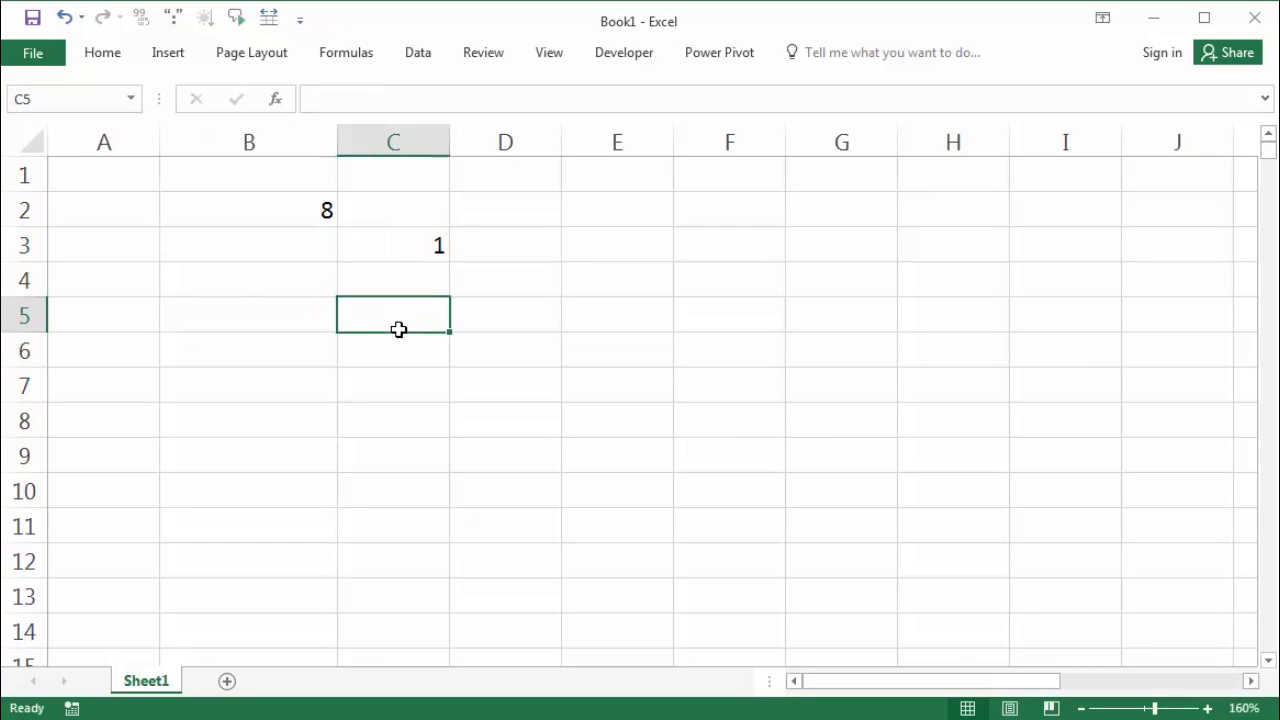
# Change the content of B3 to two spaces and check the LEN formula in C3.
pyautogui.click(263, 251)
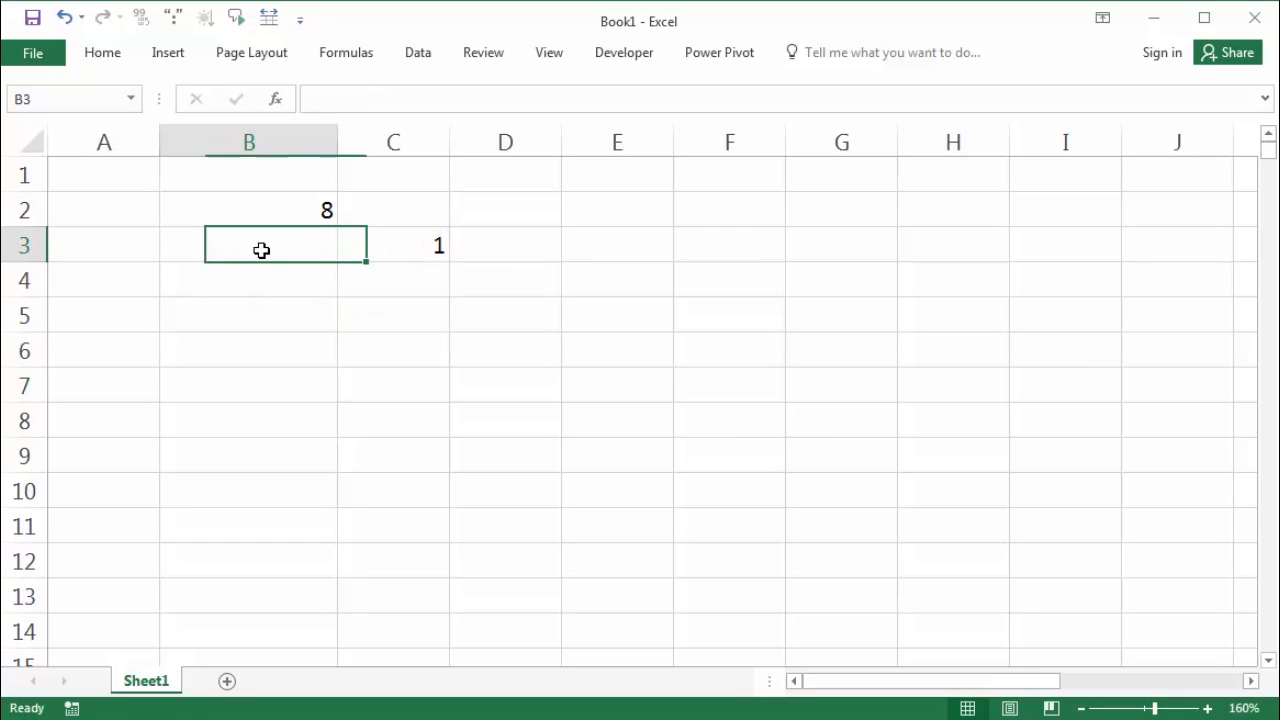
pyautogui.click(292, 323)
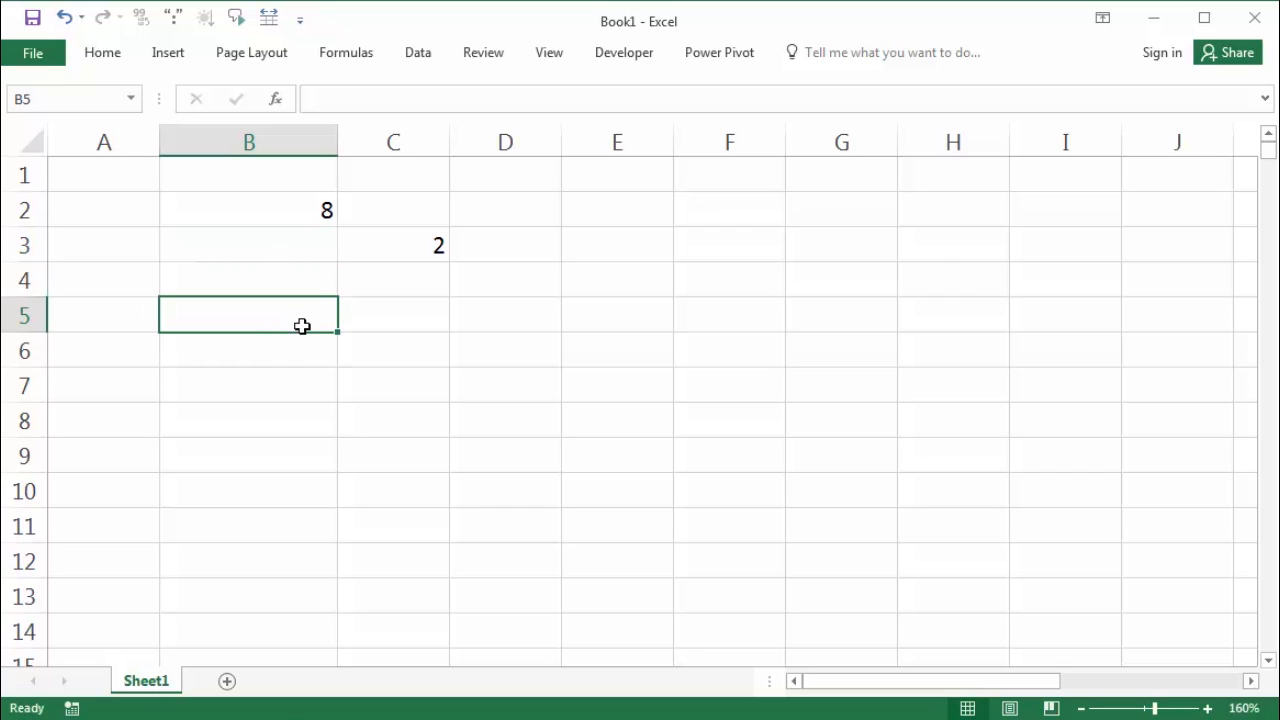
pyautogui.click(453, 241)
pyautogui.click(260, 249)
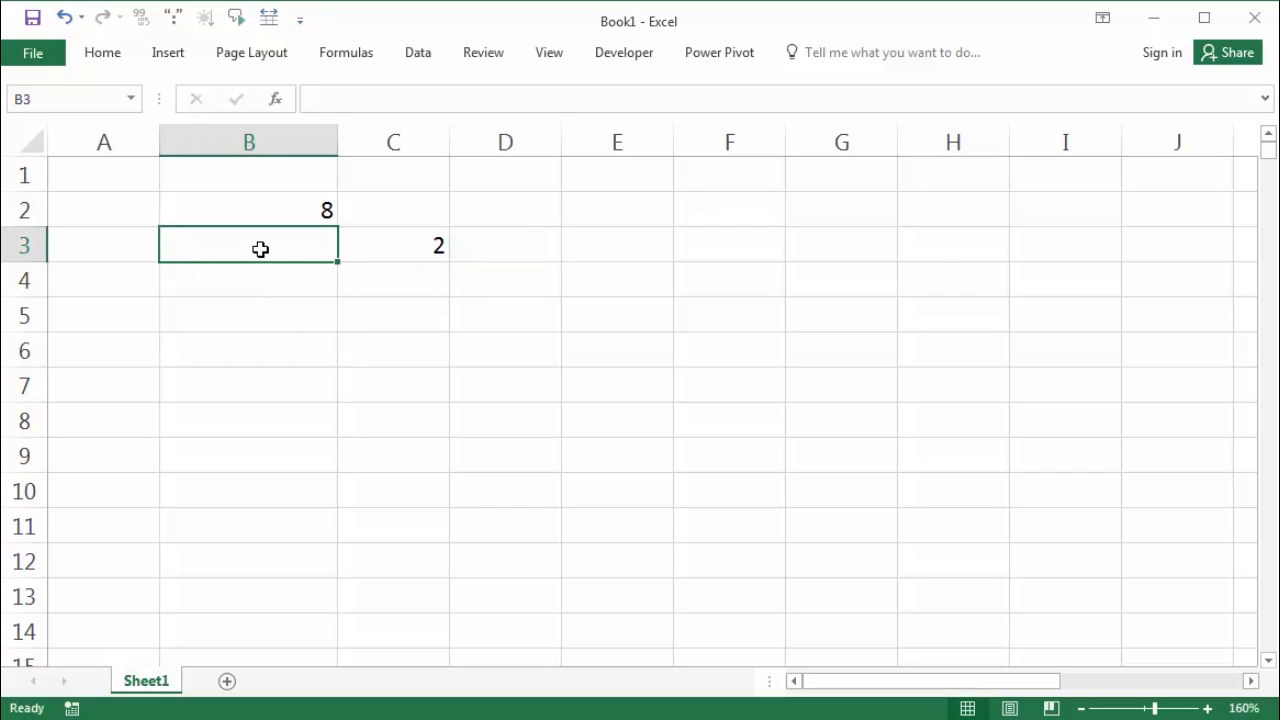
# Set B3 back to one space and check the character count formula in C3.
pyautogui.click(260, 272)
pyautogui.click(266, 251)
pyautogui.press('Return')
pyautogui.click(409, 245)
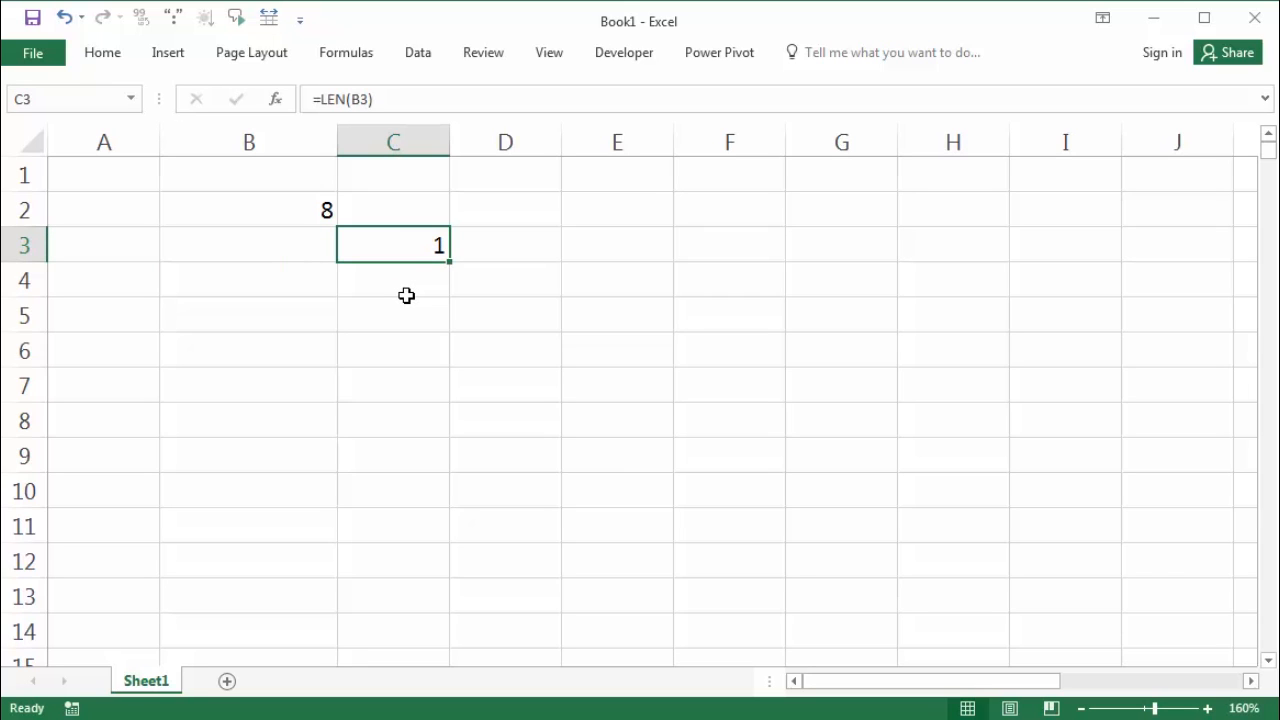
# Clear the contents of the range B2:C4.
pyautogui.moveTo(234, 209); pyautogui.dragTo(383, 279)
pyautogui.press('Delete')
pyautogui.click(253, 214)
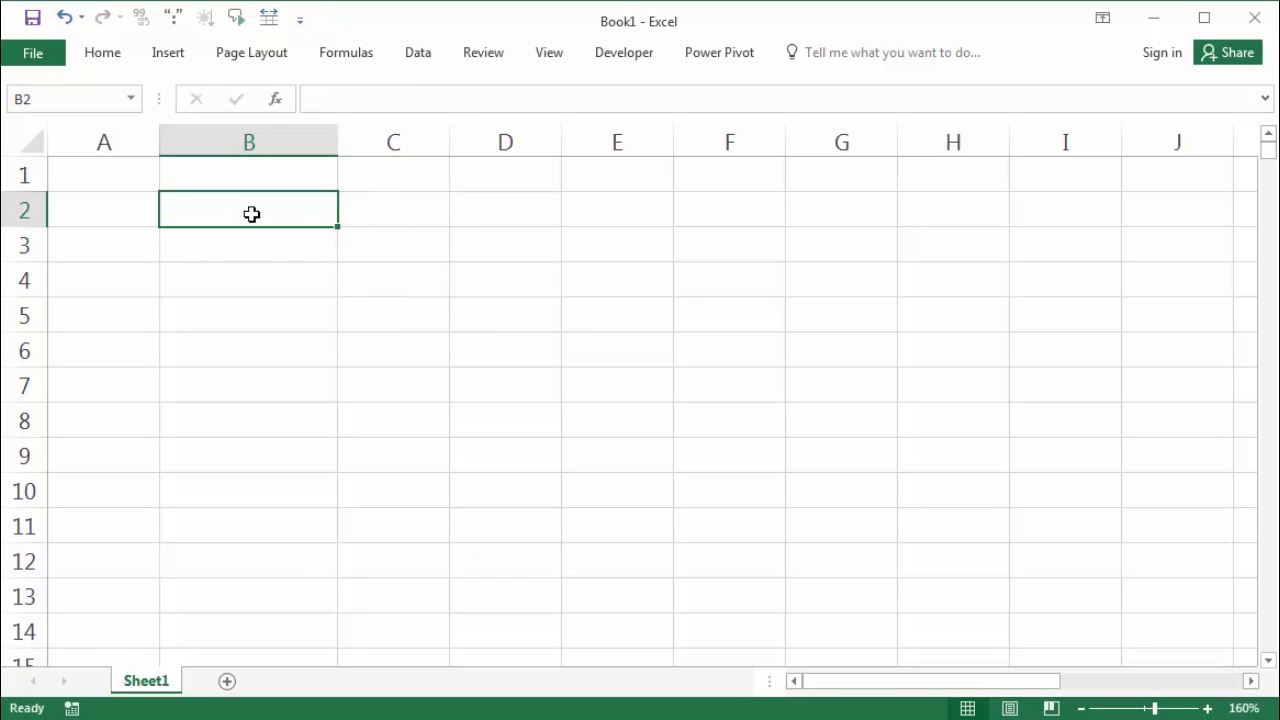
pyautogui.click(256, 245)
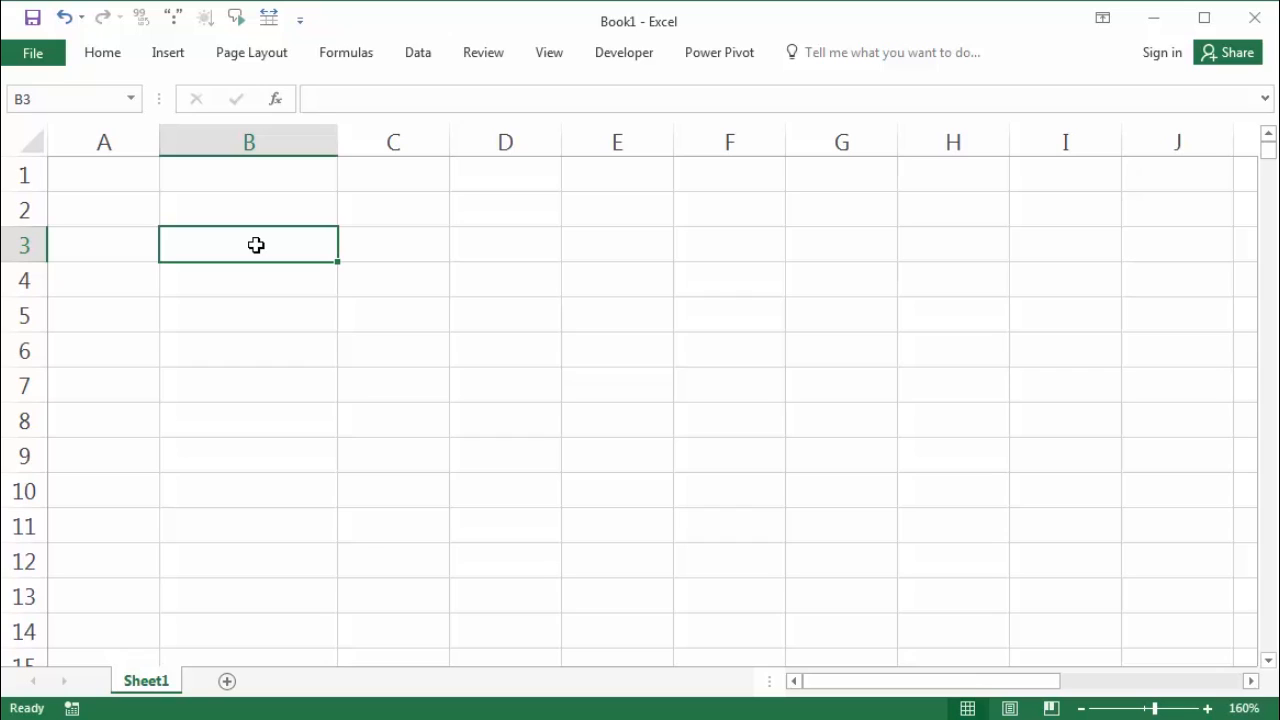
# Enter =CONCATENATE("ayo";"belajar";"excel") in cell B2.
pyautogui.click(245, 217)
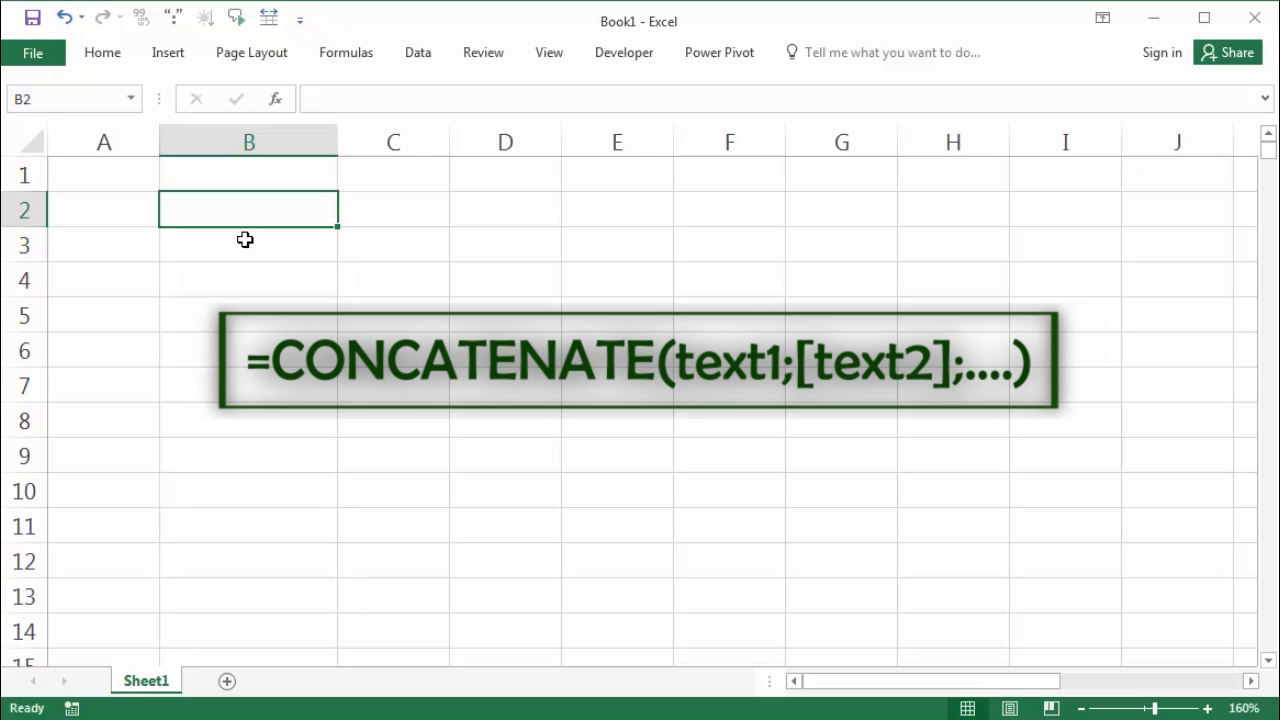
pyautogui.write('=con')
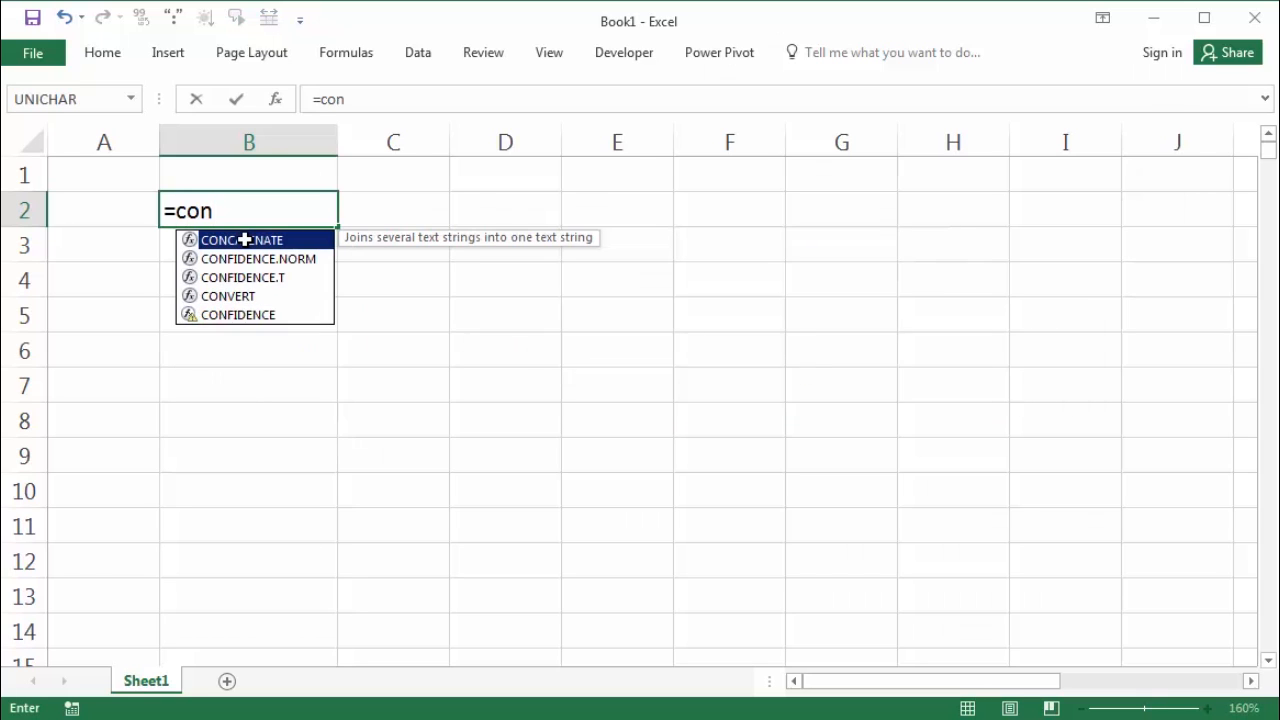
pyautogui.doubleClick(244, 239)
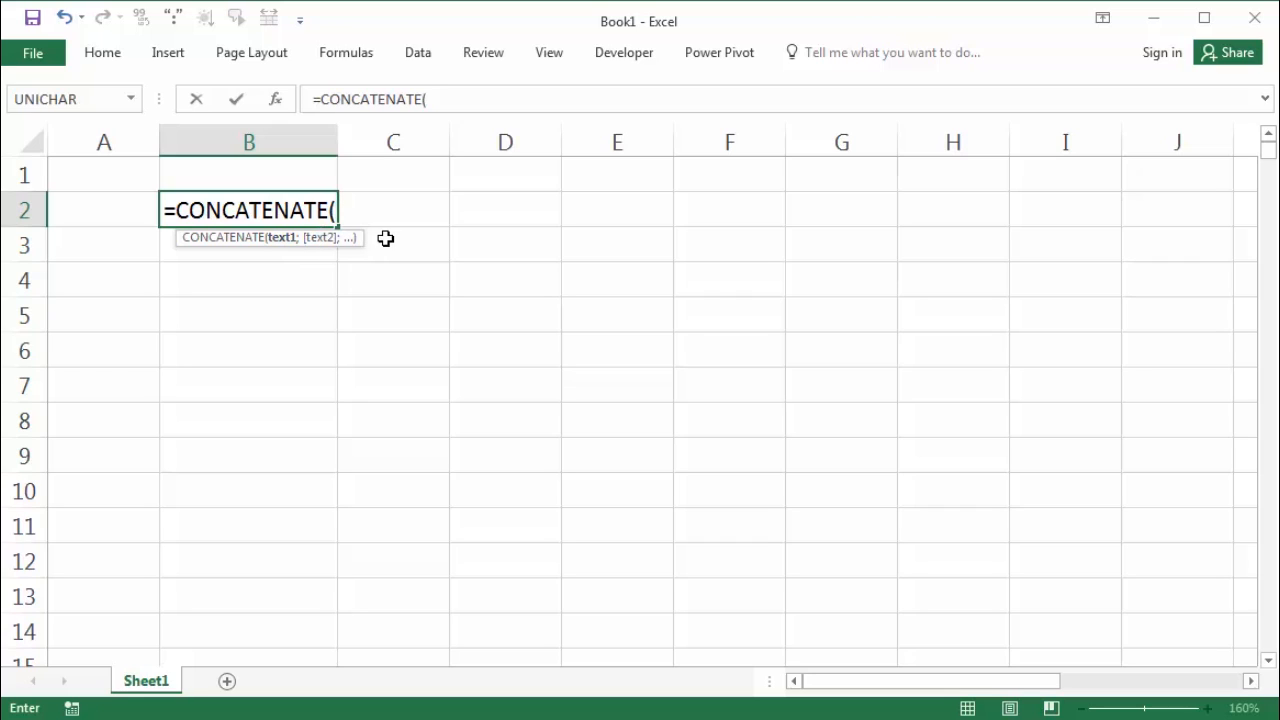
pyautogui.write('"ayo')
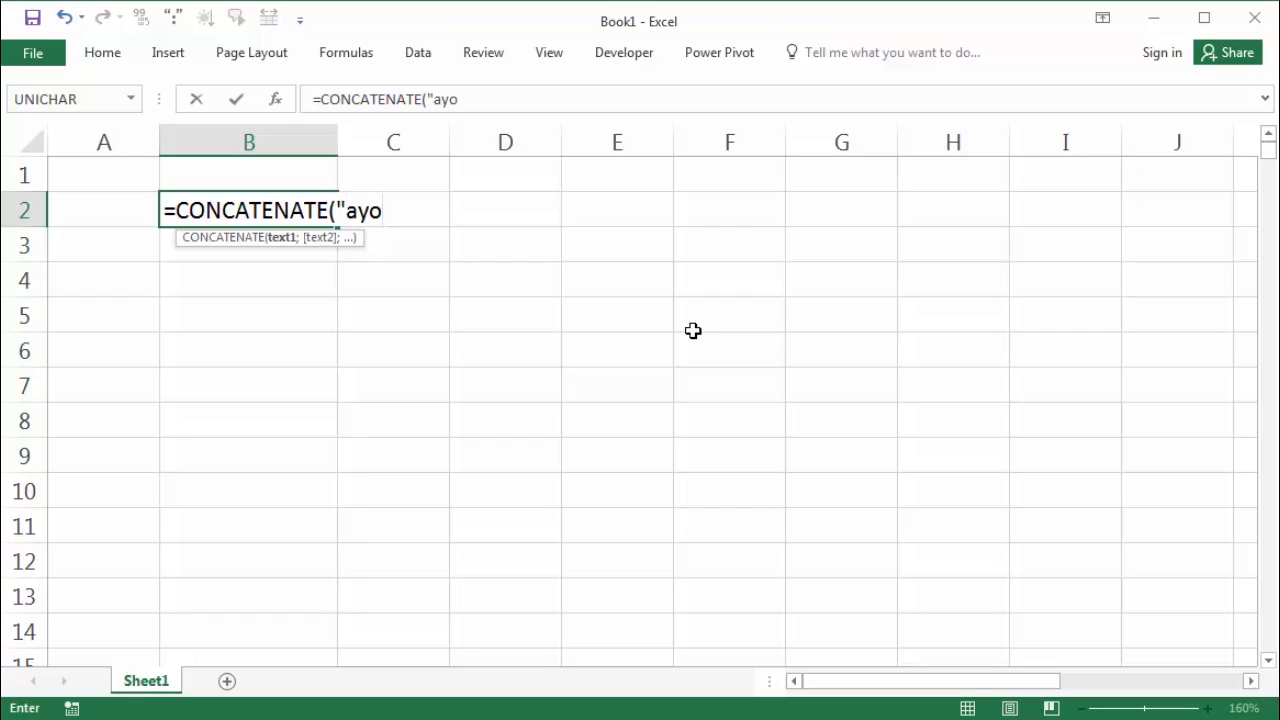
pyautogui.write('";')
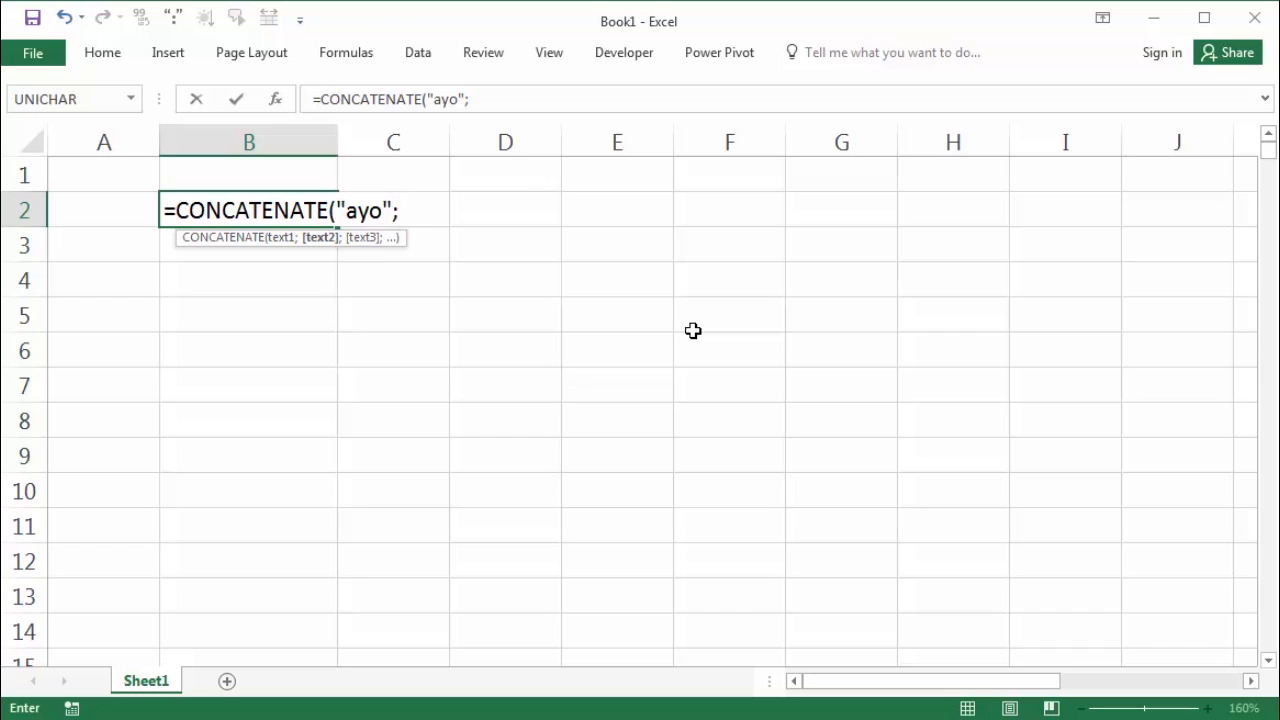
pyautogui.write('"')
pyautogui.write('belajar')
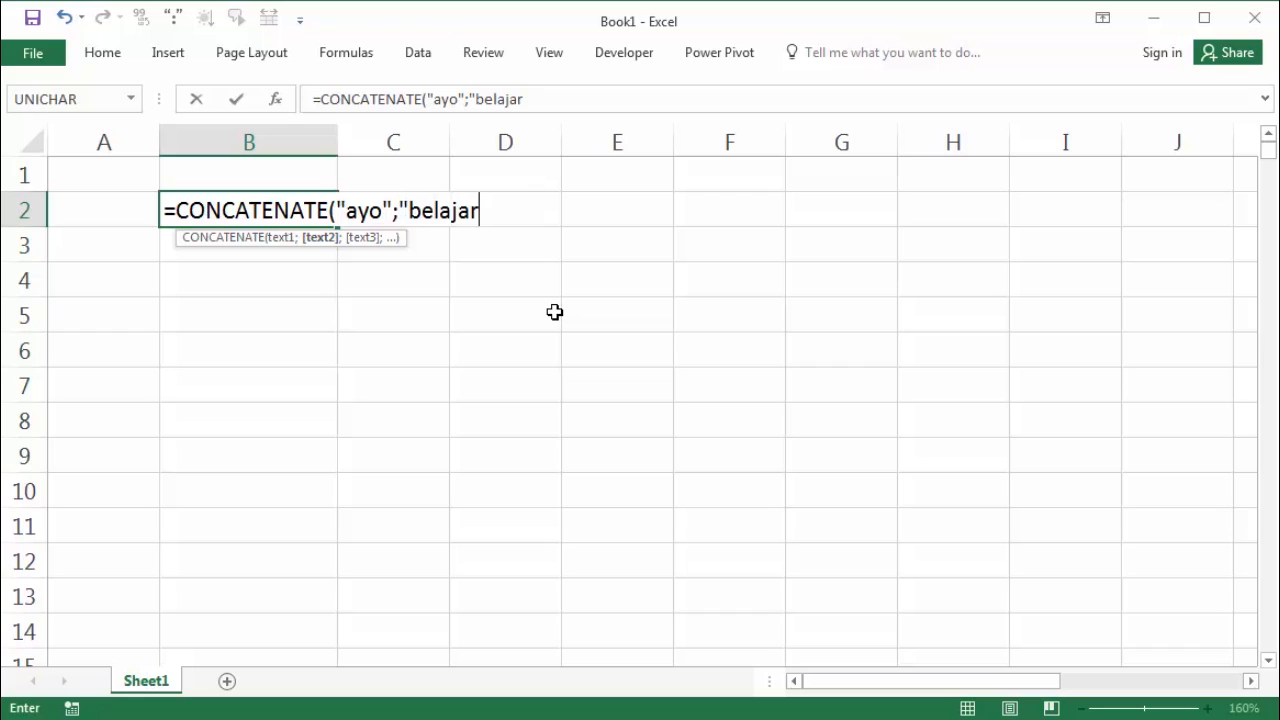
pyautogui.write('";')
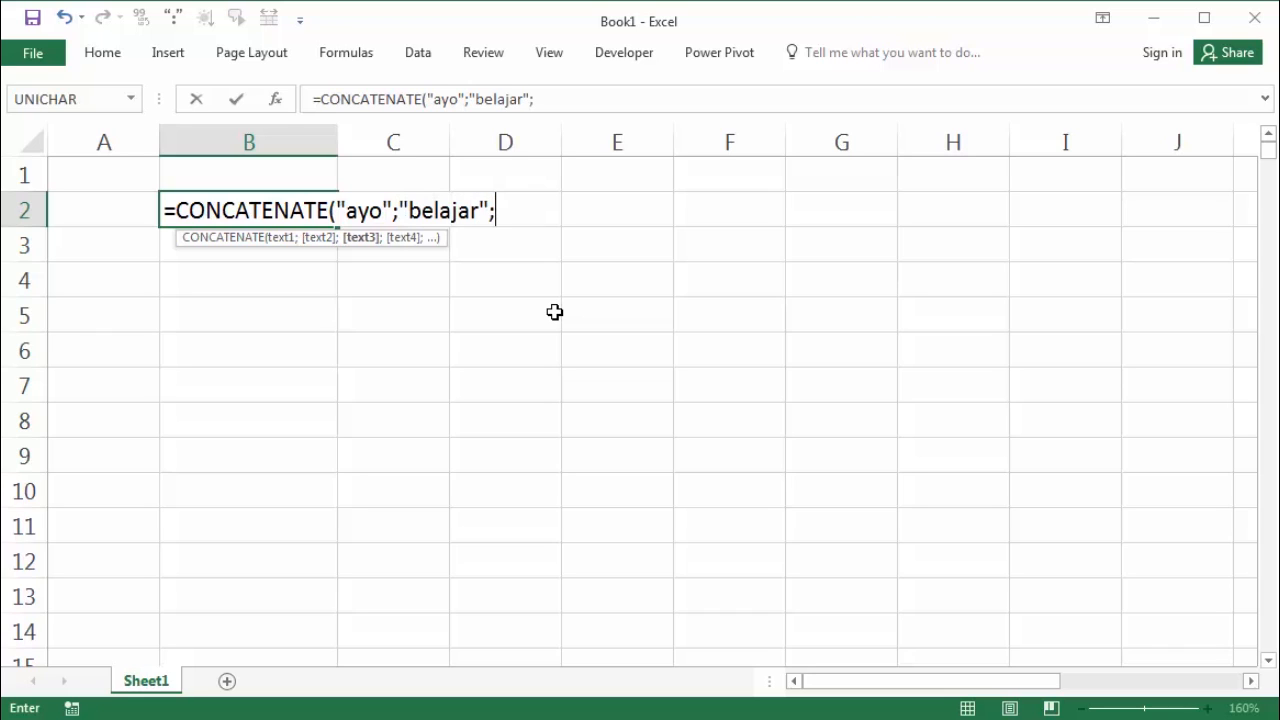
pyautogui.write('"excel"')
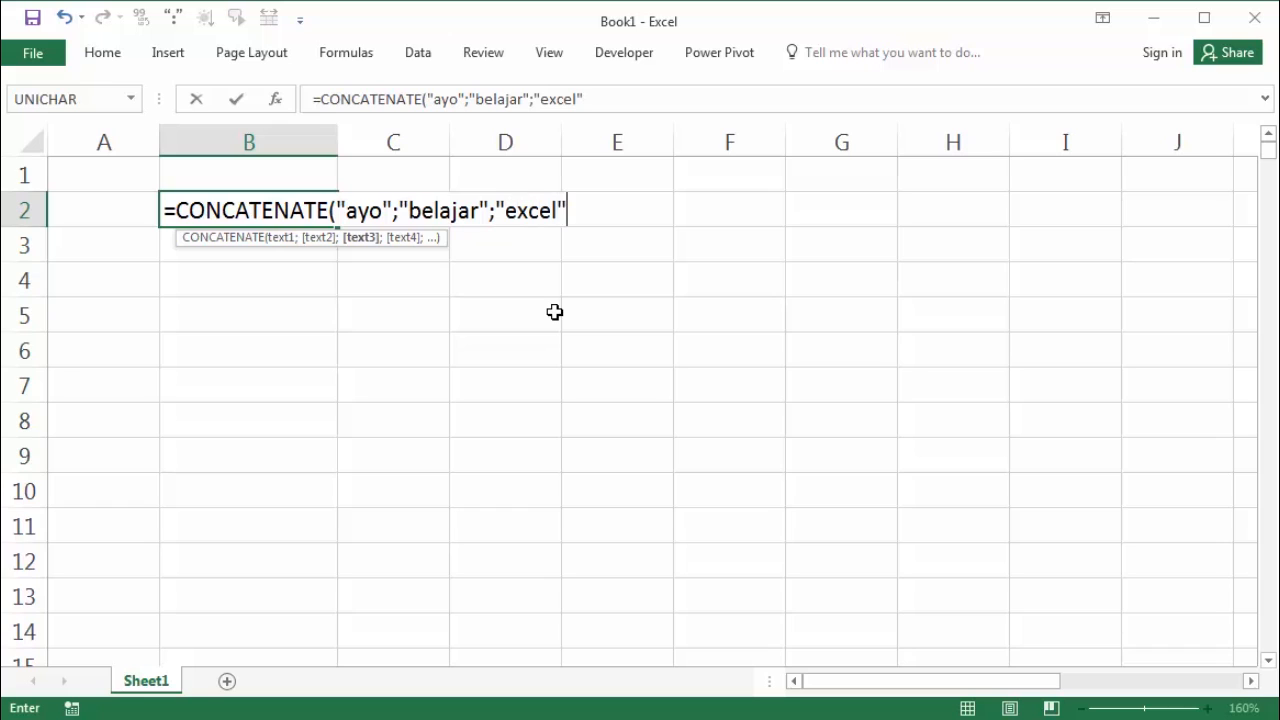
pyautogui.press('Return')
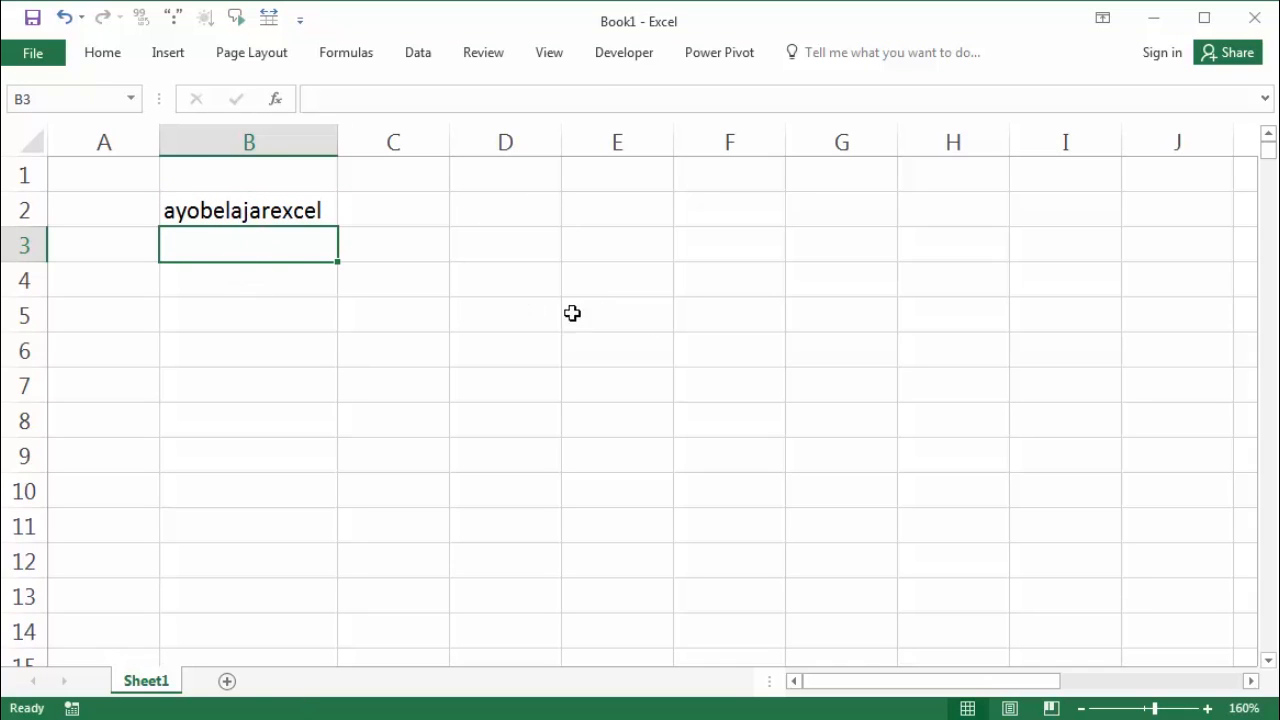
# Add a trailing space inside the "ayo" and "belajar" texts of the CONCATENATE formula in B2.
pyautogui.doubleClick(201, 211)
pyautogui.click(385, 211)
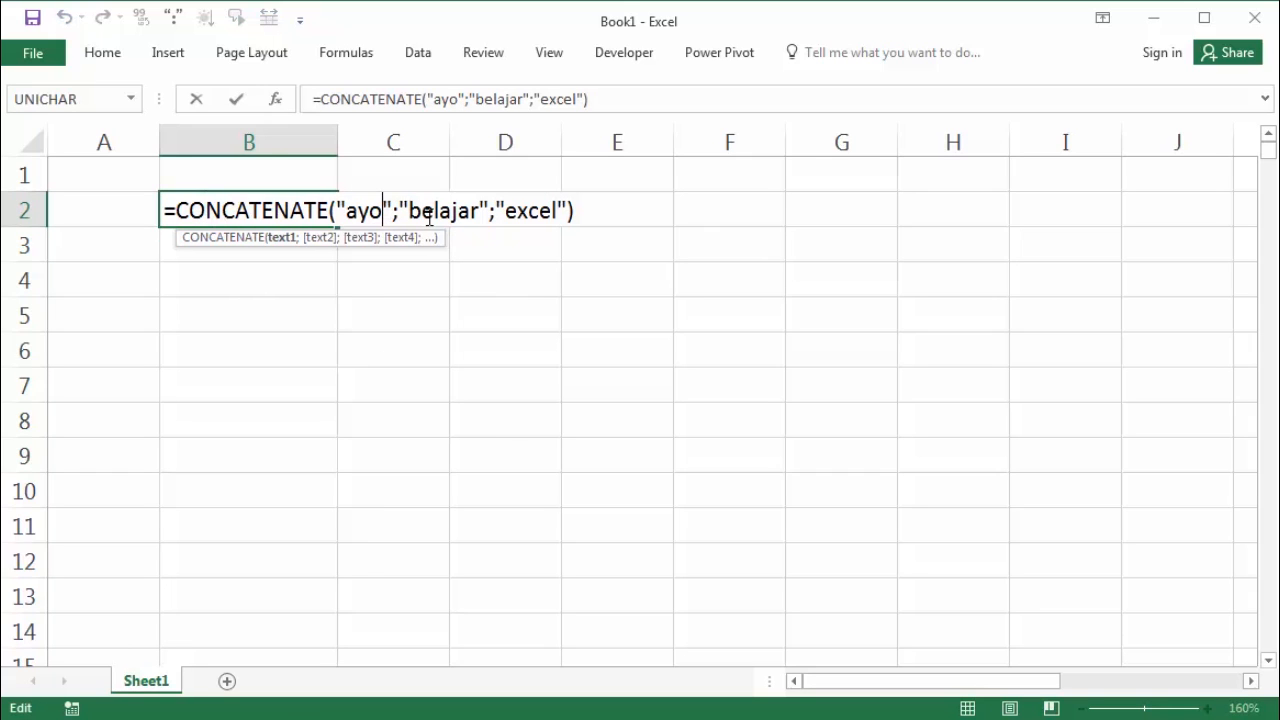
pyautogui.click(486, 211)
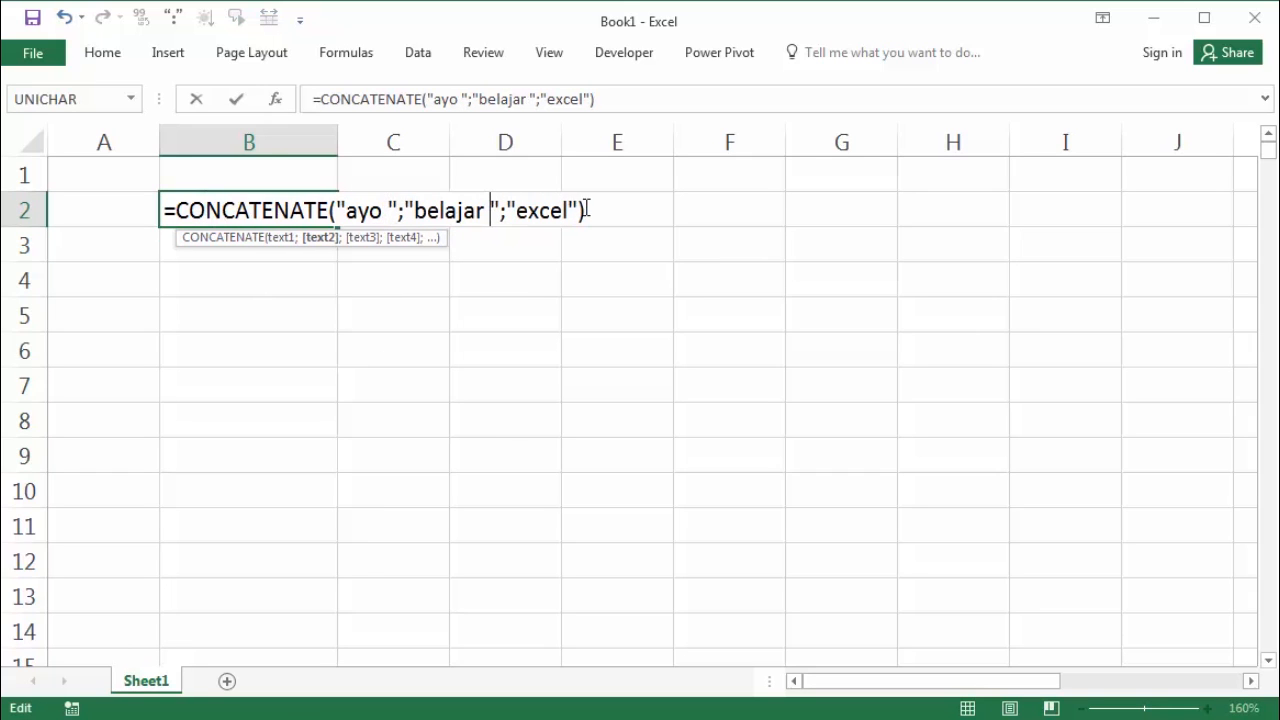
pyautogui.click(685, 263)
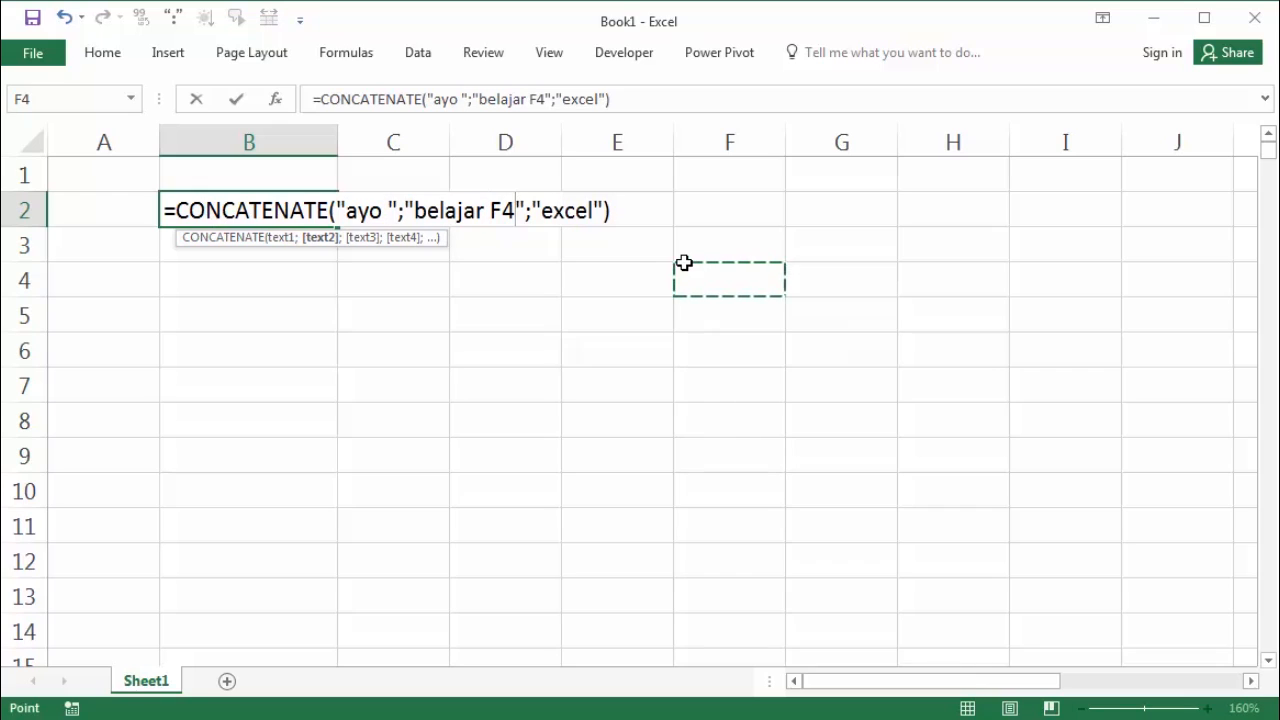
pyautogui.press('BackSpace')
pyautogui.press('BackSpace')
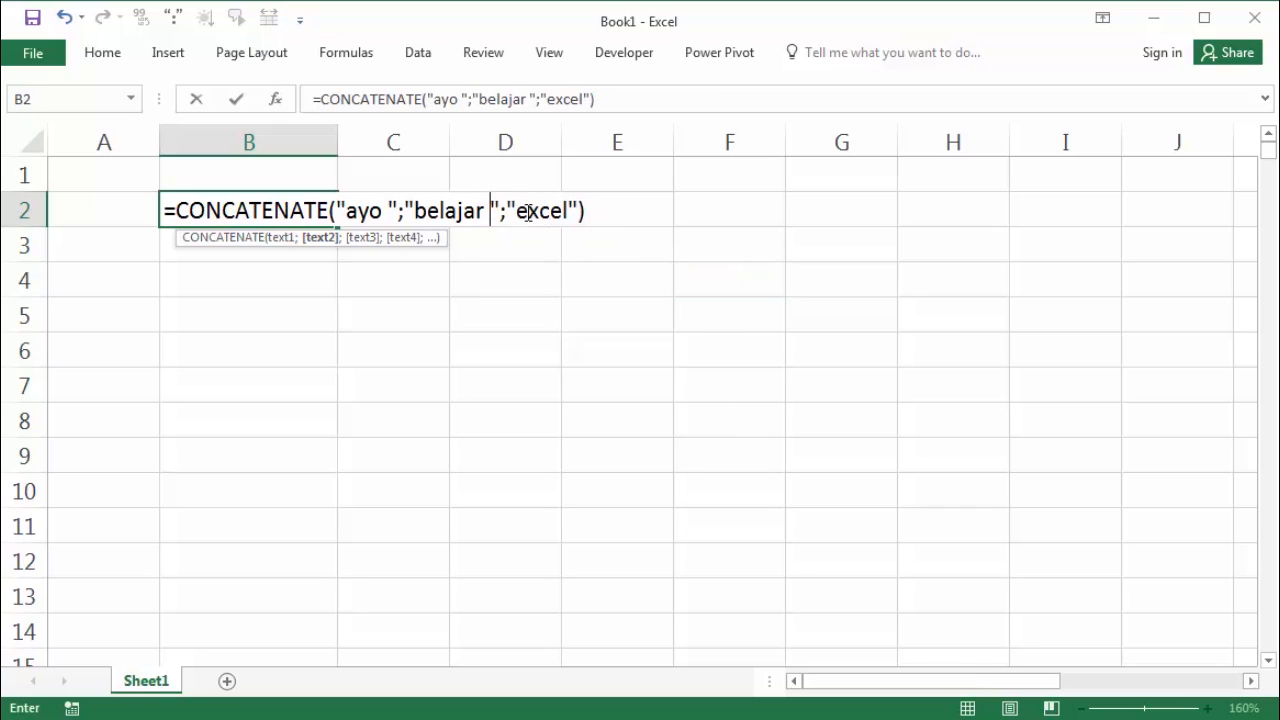
pyautogui.press('Return')
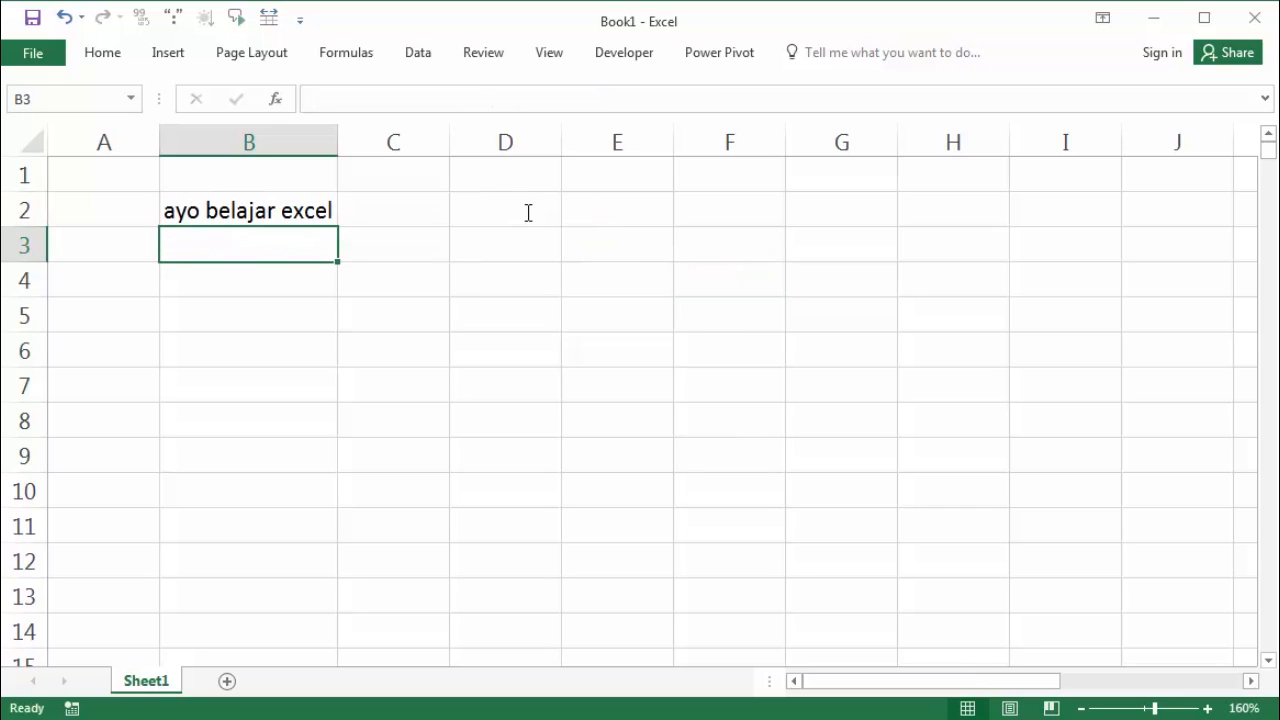
# Remove the trailing spaces from the "ayo" and "belajar" texts in the B2 formula.
pyautogui.click(289, 214)
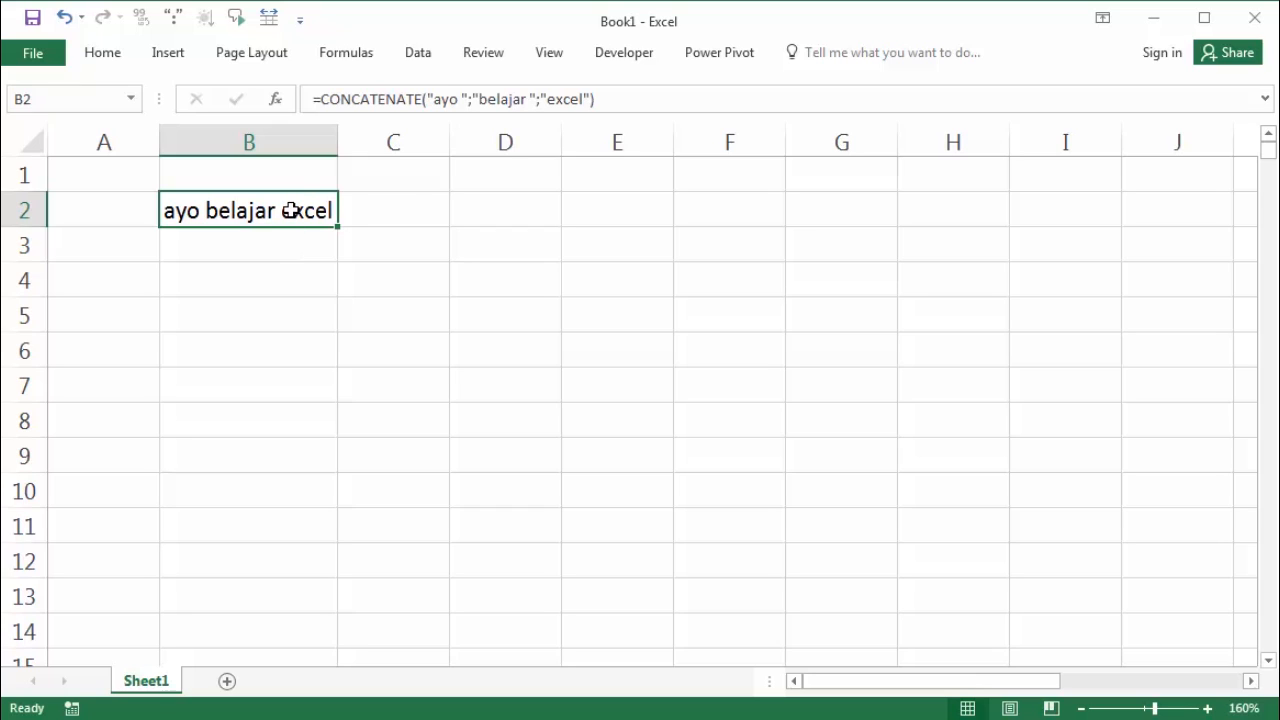
pyautogui.doubleClick(289, 211)
pyautogui.click(392, 210)
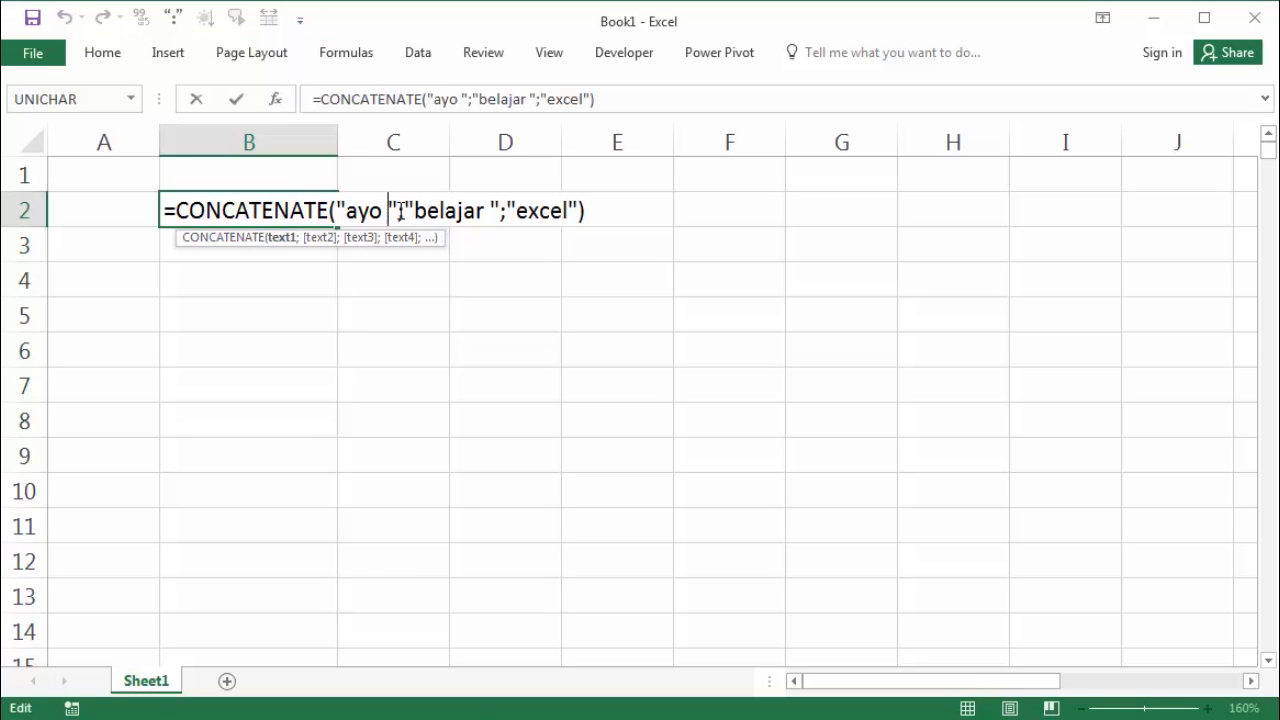
pyautogui.press('BackSpace')
pyautogui.press('Right')
pyautogui.press('Right')
pyautogui.press('Right')
pyautogui.press('Right')
pyautogui.press('Right')
pyautogui.press('Right')
pyautogui.press('Right')
pyautogui.press('Right')
pyautogui.press('Right')
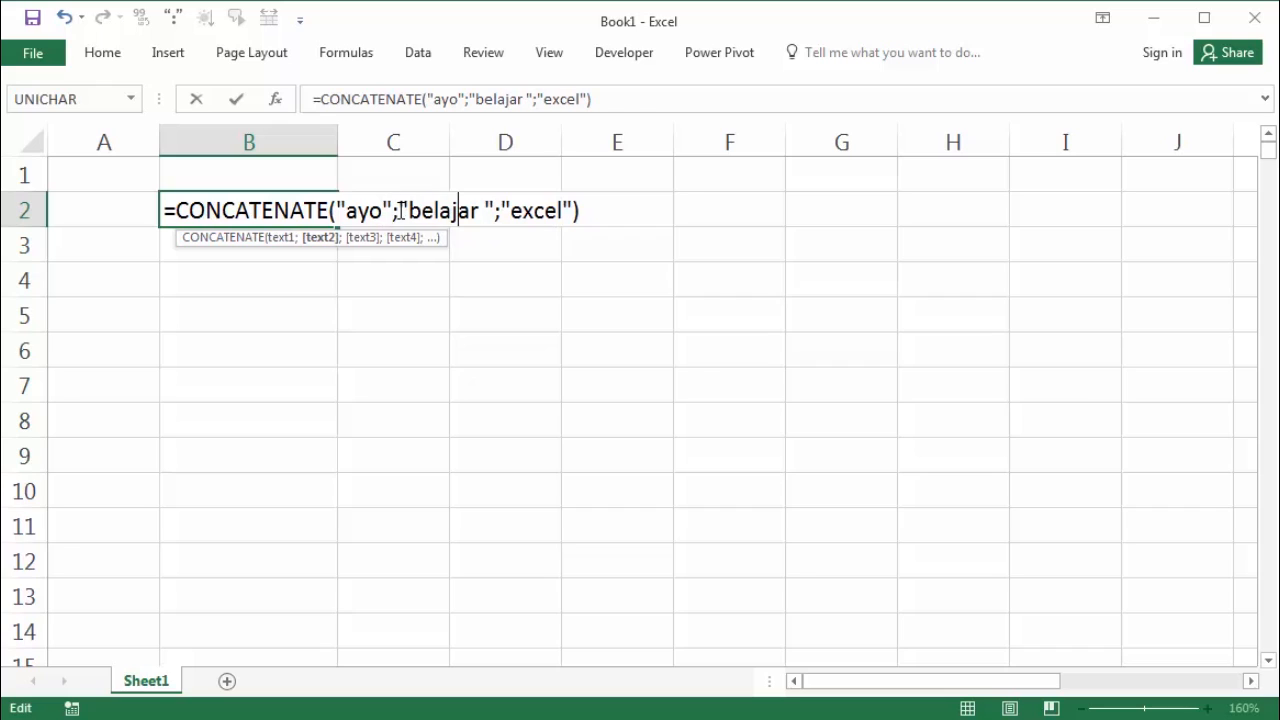
pyautogui.press('Right')
pyautogui.press('Delete')
pyautogui.press('Right')
pyautogui.press('Right')
# Insert a separate " " argument between "ayo" and "belajar" in the B2 formula.
pyautogui.press('Left')
pyautogui.press('Left')
pyautogui.press('Left')
pyautogui.press('Left')
pyautogui.press('Left')
pyautogui.press('Left')
pyautogui.press('Left')
pyautogui.press('Left')
pyautogui.press('Left')
pyautogui.press('Left')
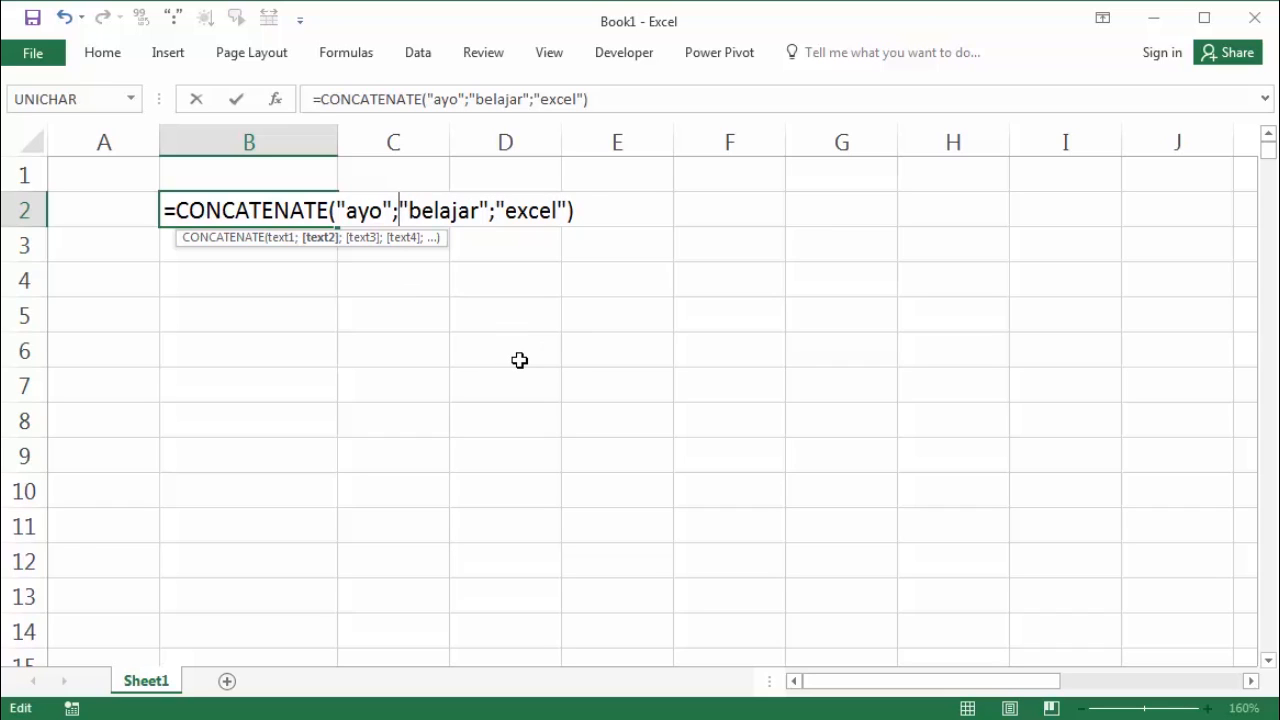
pyautogui.write('"')
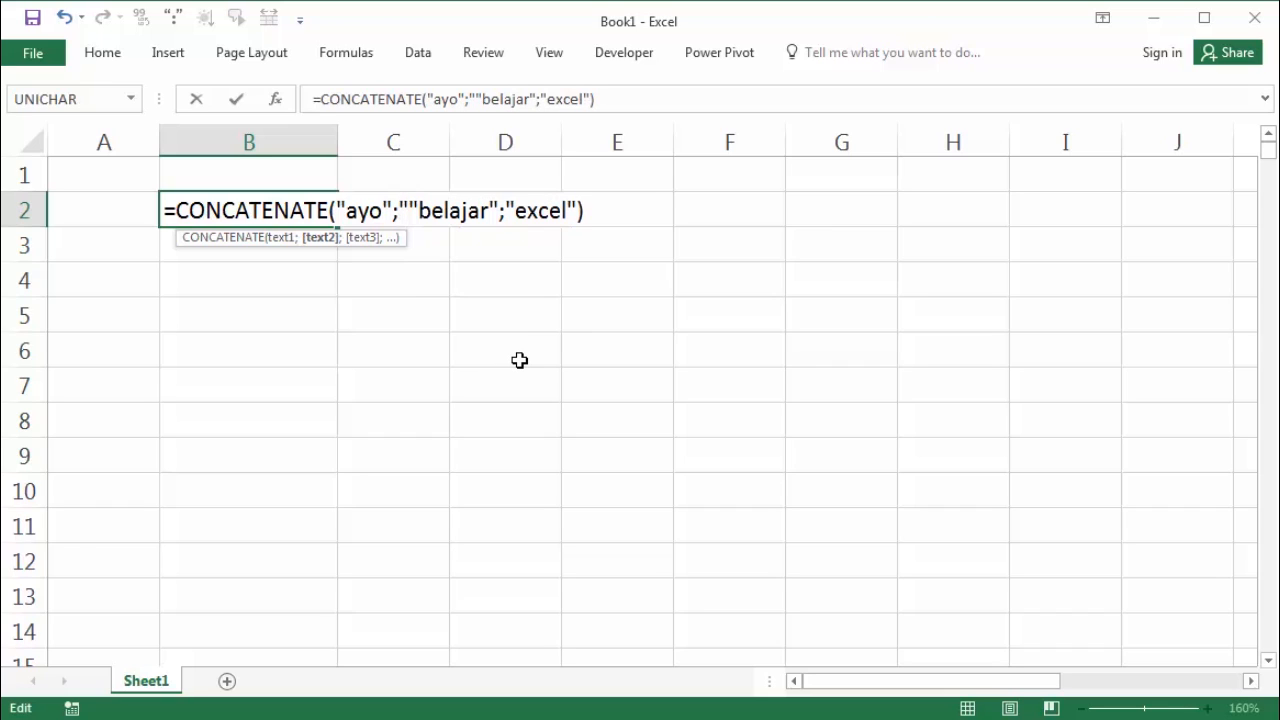
pyautogui.write(' "')
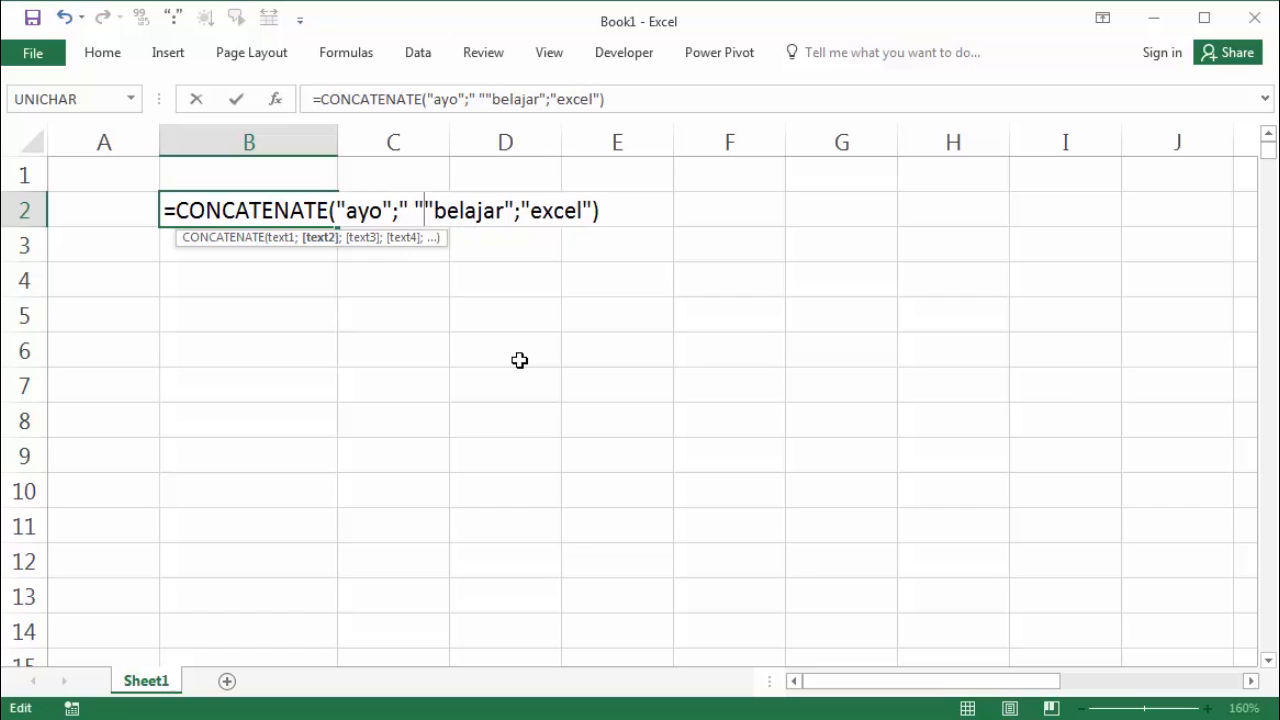
pyautogui.write(';')
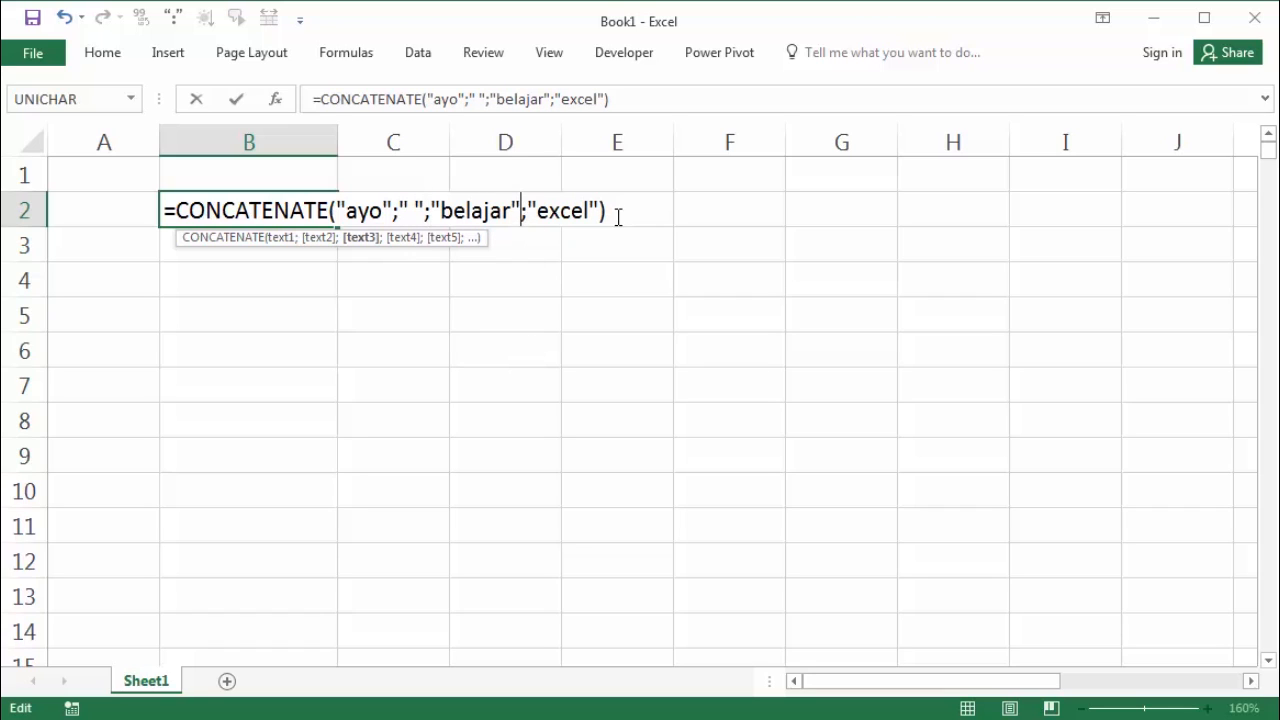
# Insert a " " argument between "belajar" and "excel" and commit the formula in B2.
pyautogui.press('Right')
pyautogui.press('Right')
pyautogui.press('Right')
pyautogui.press('Right')
pyautogui.press('Right')
pyautogui.press('Right')
pyautogui.press('Right')
pyautogui.press('Right')
pyautogui.press('Right')
pyautogui.write(';" ')
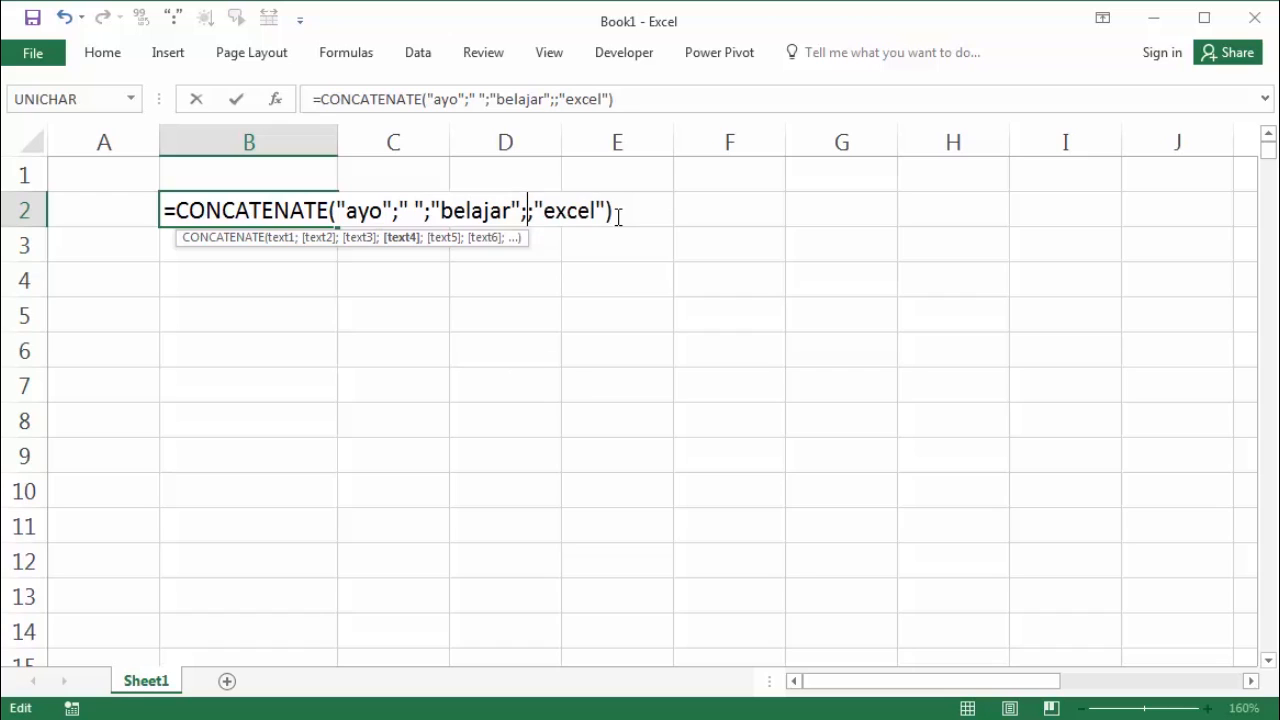
pyautogui.write('"')
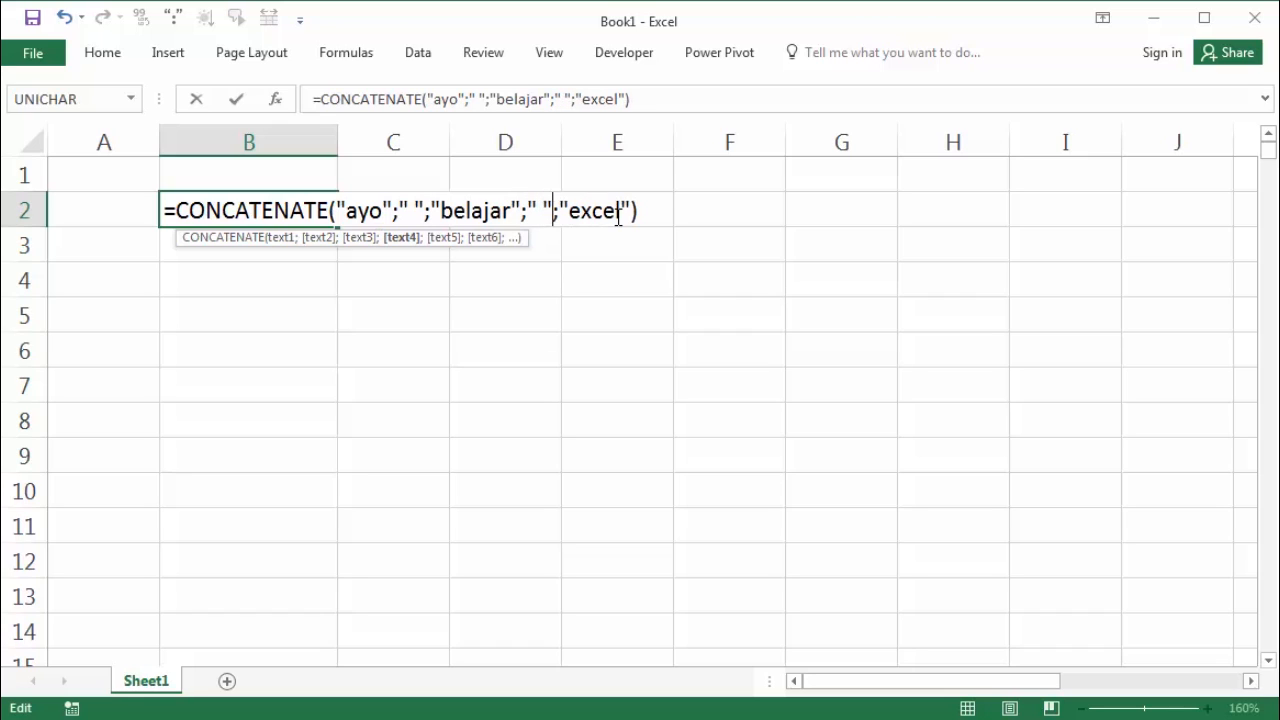
pyautogui.click(604, 211)
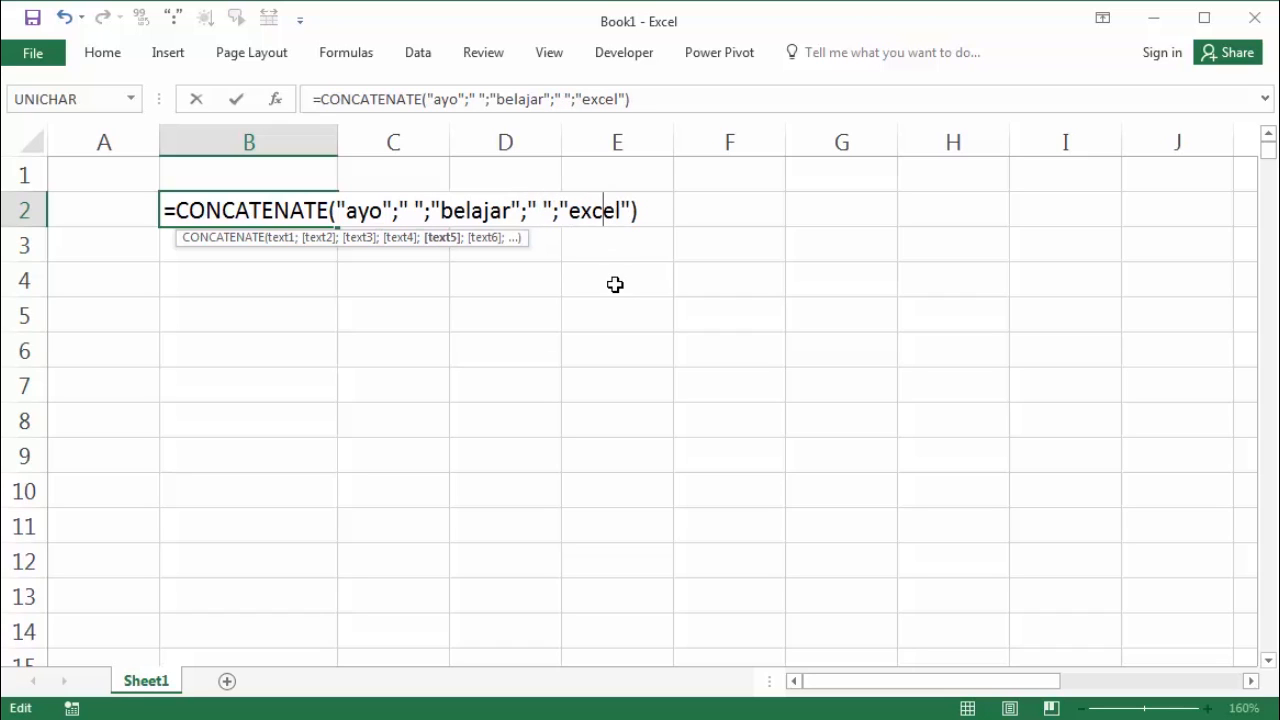
pyautogui.press('Return')
pyautogui.click(221, 203)
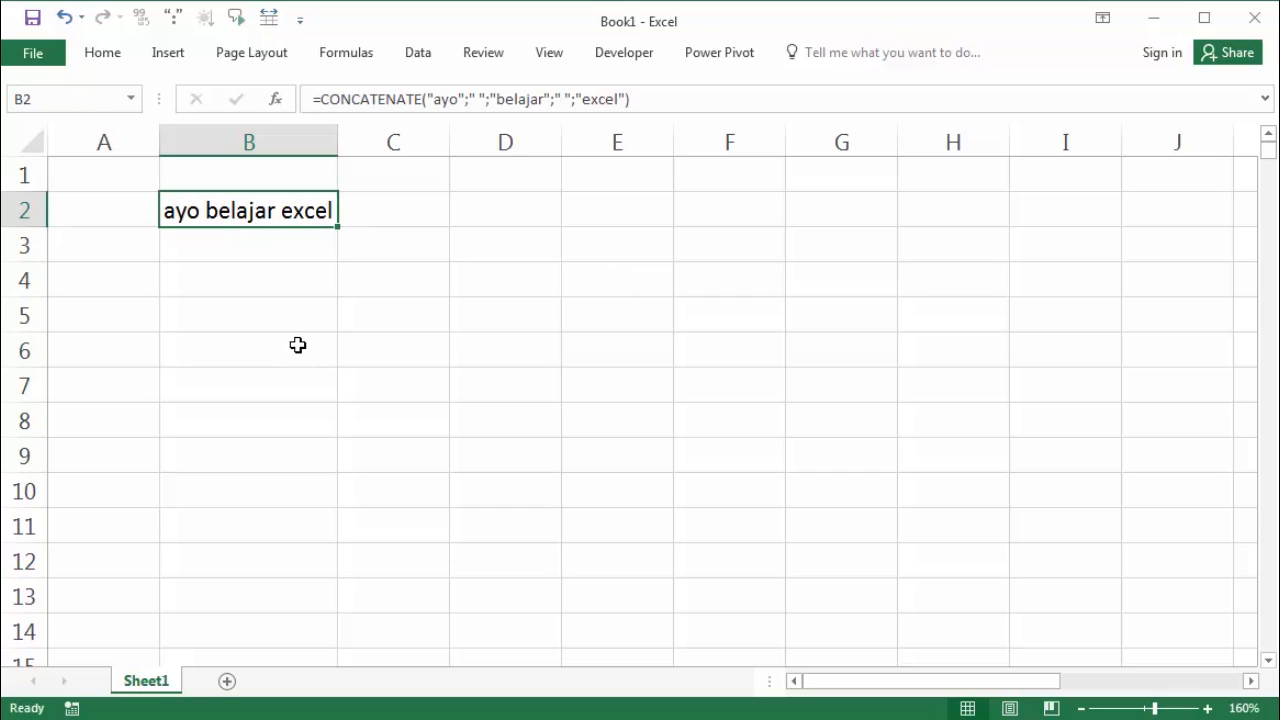
# Enter "ayo" in B3, "belajar" in B4 and "excel" in B5.
pyautogui.click(297, 328)
pyautogui.click(264, 212)
pyautogui.click(257, 246)
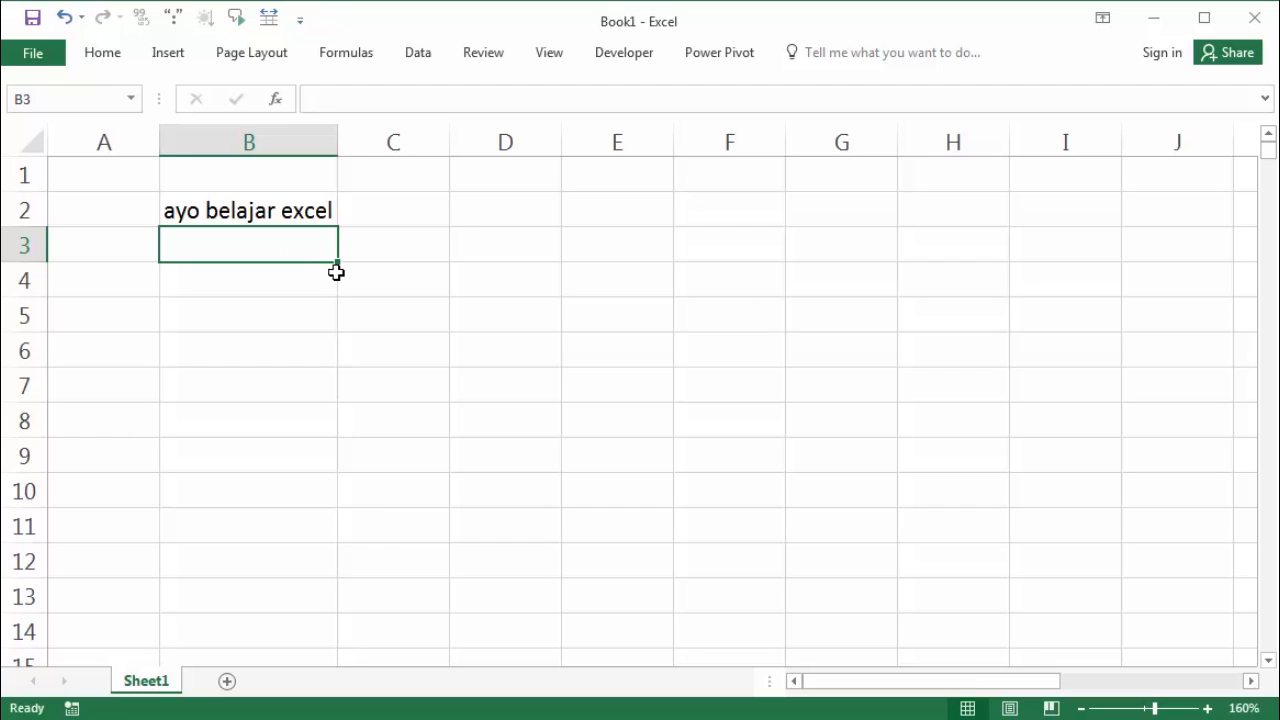
pyautogui.write('&')
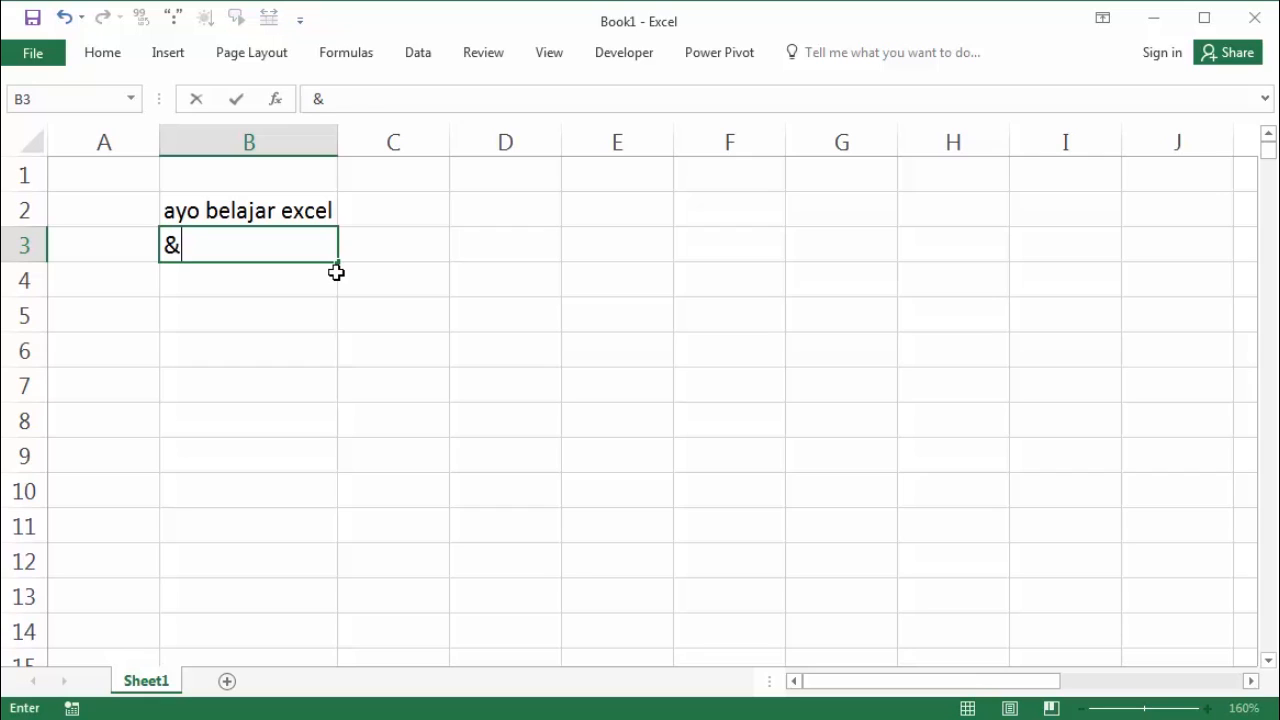
pyautogui.press('Escape')
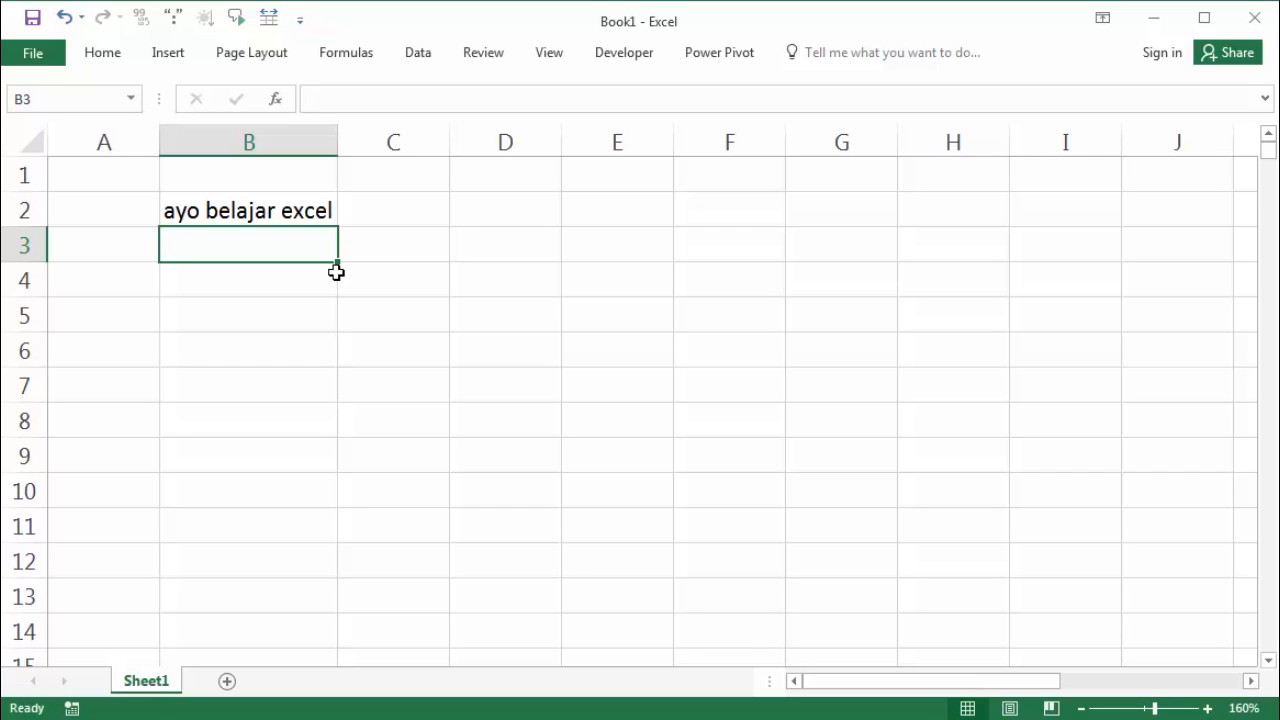
pyautogui.write('ayo')
pyautogui.press('Delete')
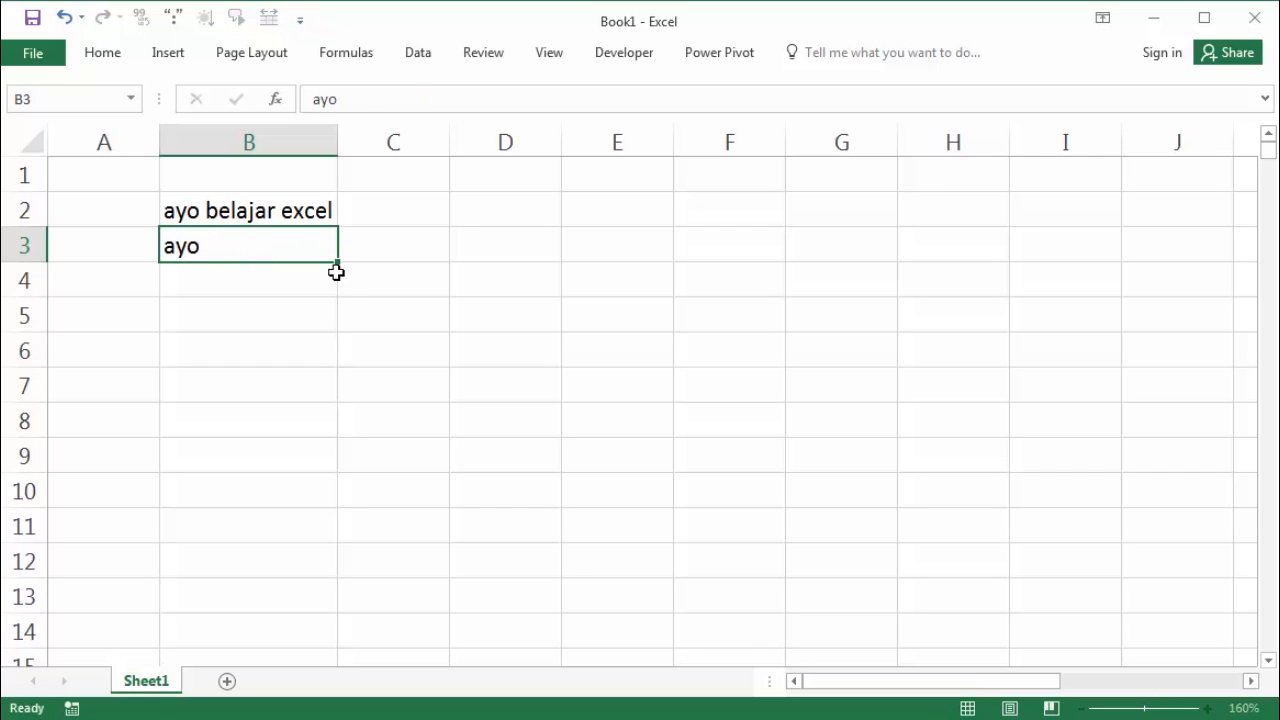
pyautogui.press('Return')
pyautogui.write('belajar')
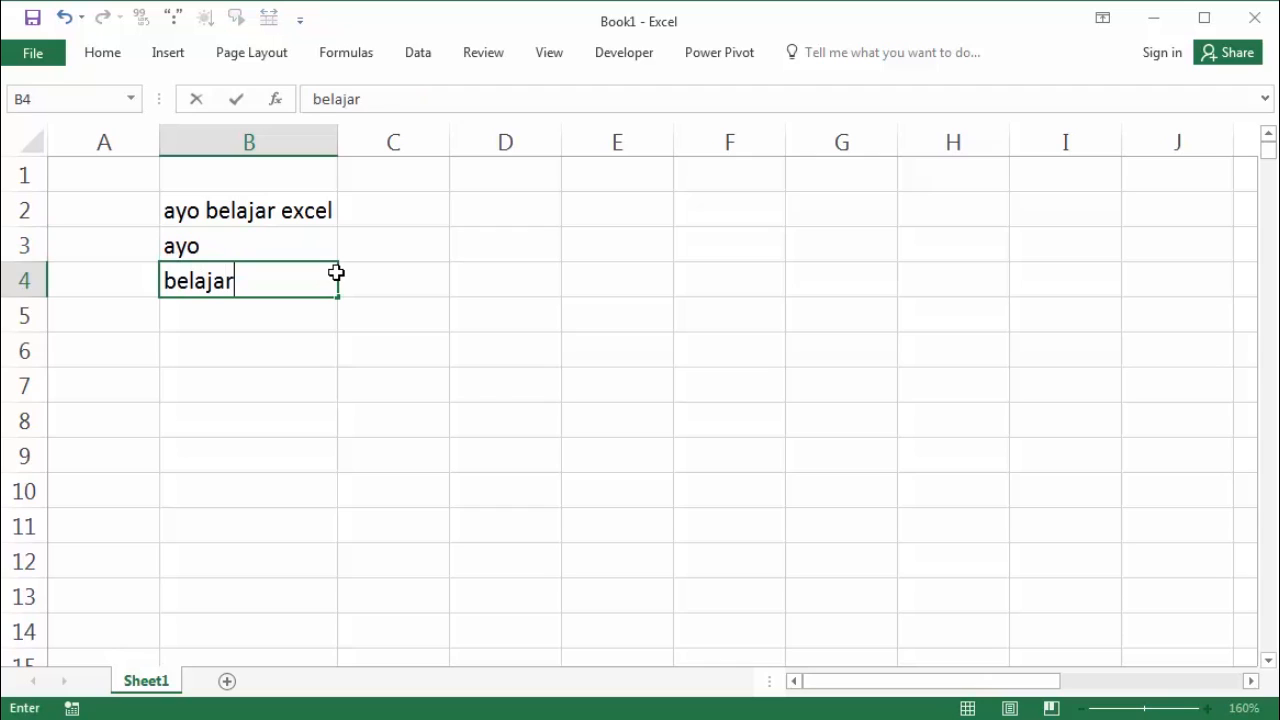
pyautogui.press('Return')
pyautogui.write('excel')
pyautogui.press('Return')
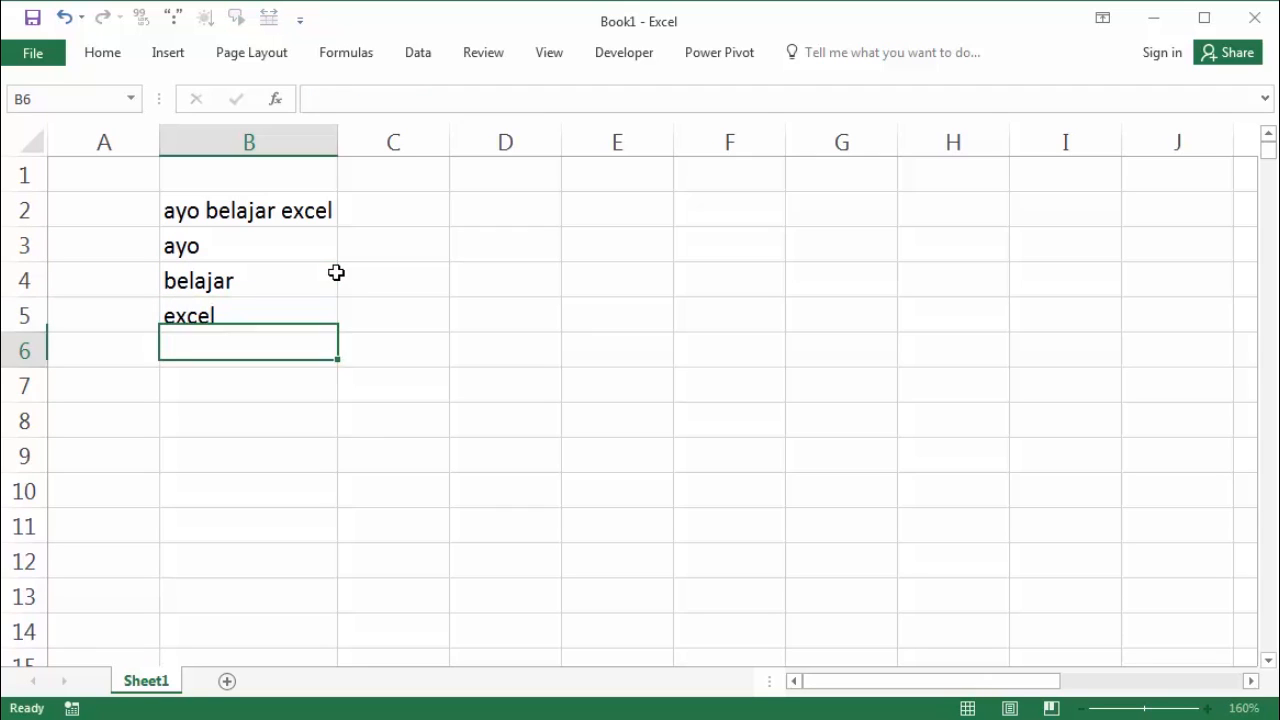
# Enter a CONCATENATE formula in C3 that joins cells B3, B4 and B5.
pyautogui.click(371, 243)
pyautogui.write('=con')
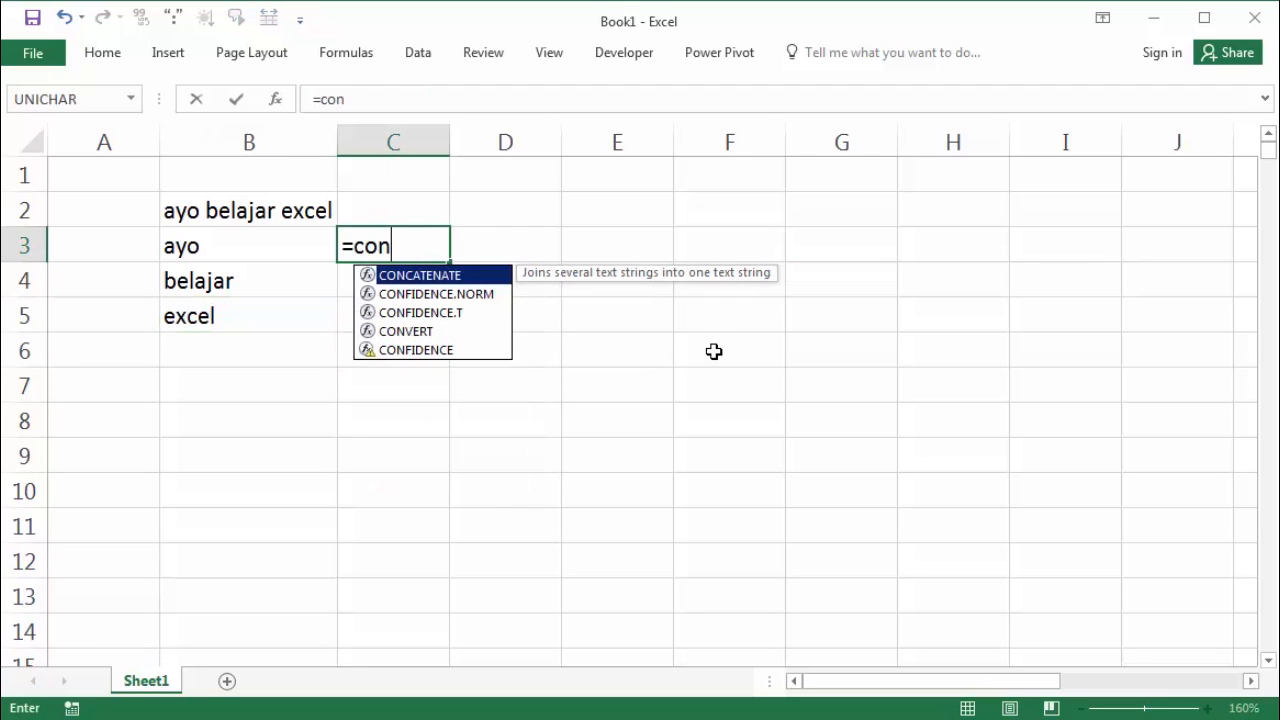
pyautogui.press('Tab')
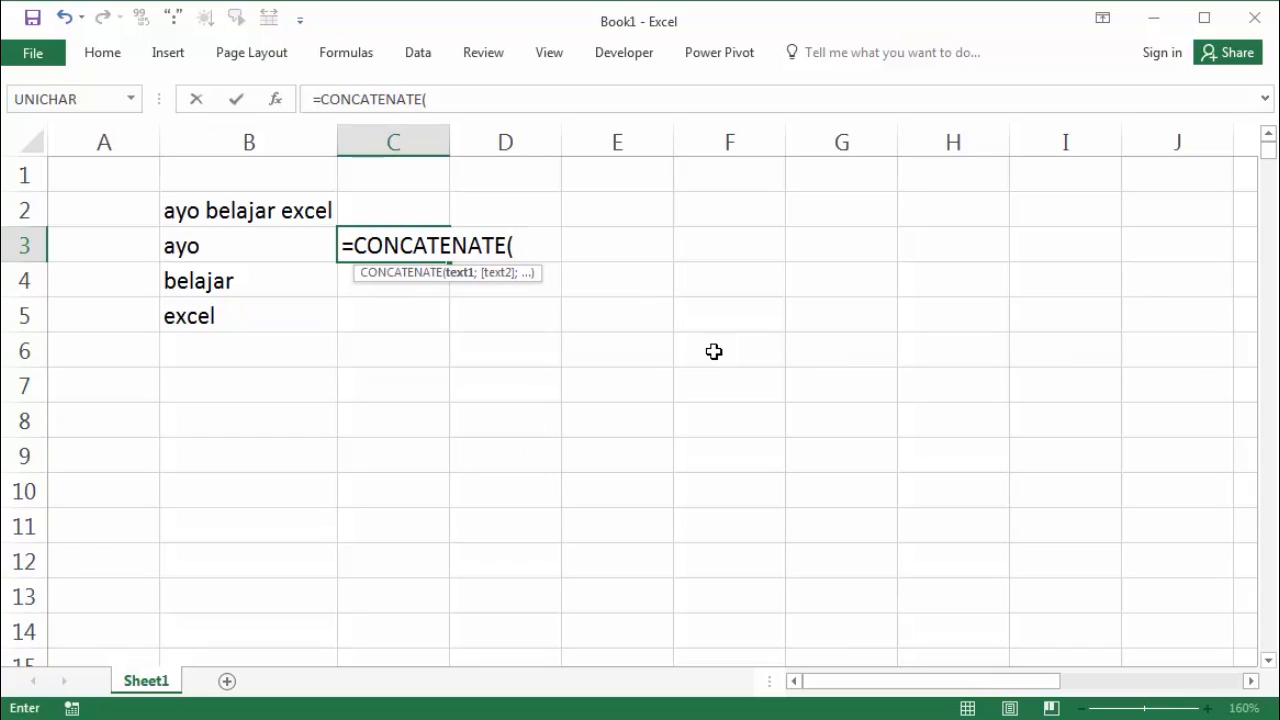
pyautogui.click(255, 247)
pyautogui.write(';')
pyautogui.click(262, 280)
pyautogui.write(';')
pyautogui.click(254, 318)
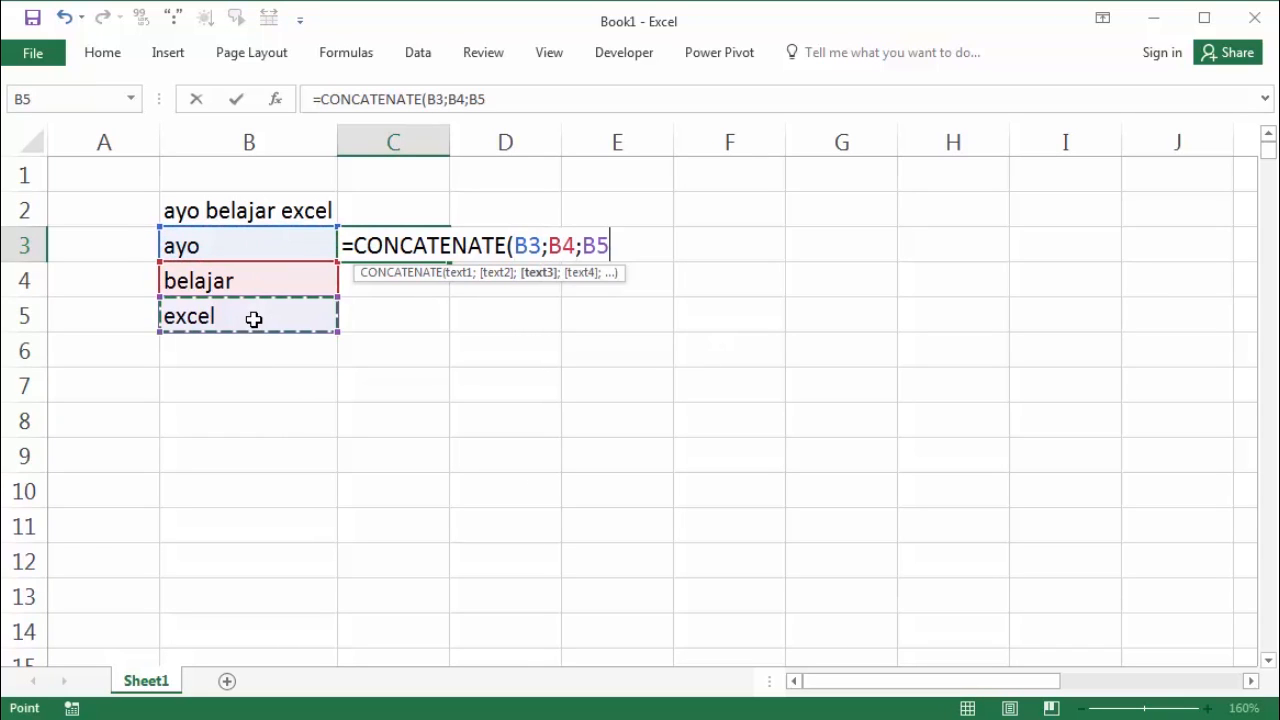
pyautogui.press('Return')
pyautogui.click(481, 244)
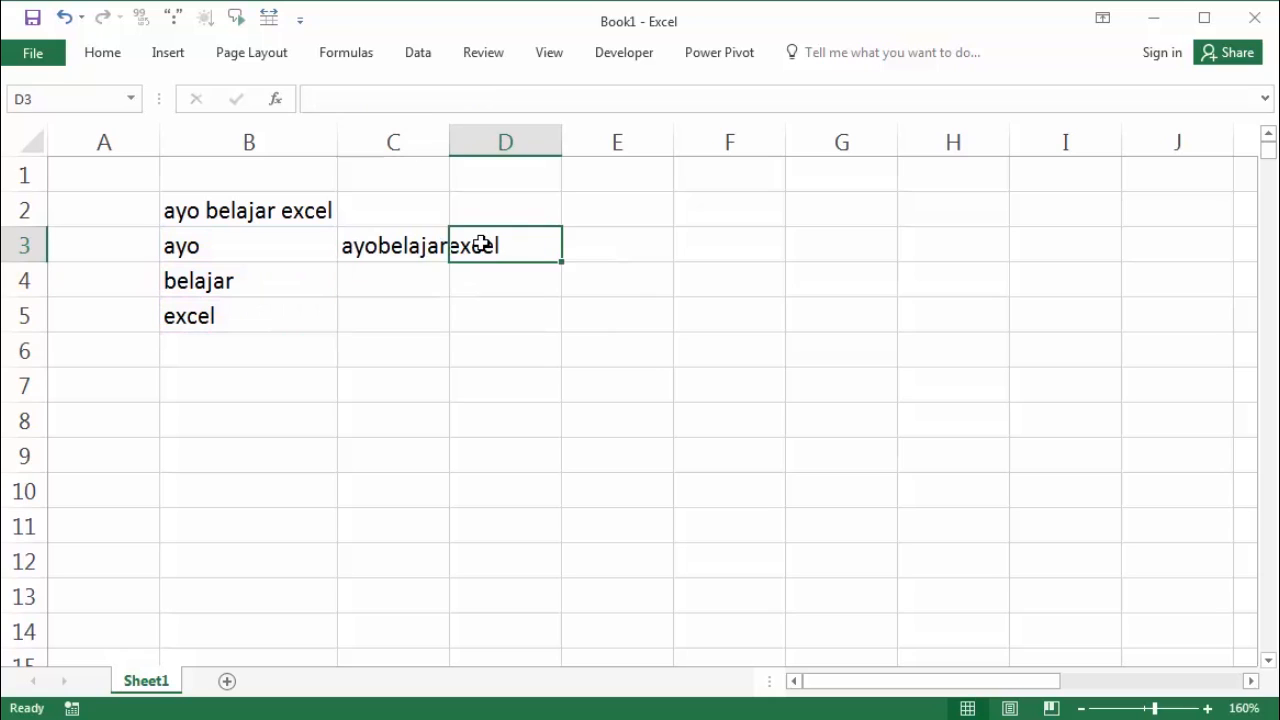
# Insert " " arguments between B3 and B4 and between B4 and B5 in the C3 CONCATENATE formula, and commit it.
pyautogui.doubleClick(399, 246)
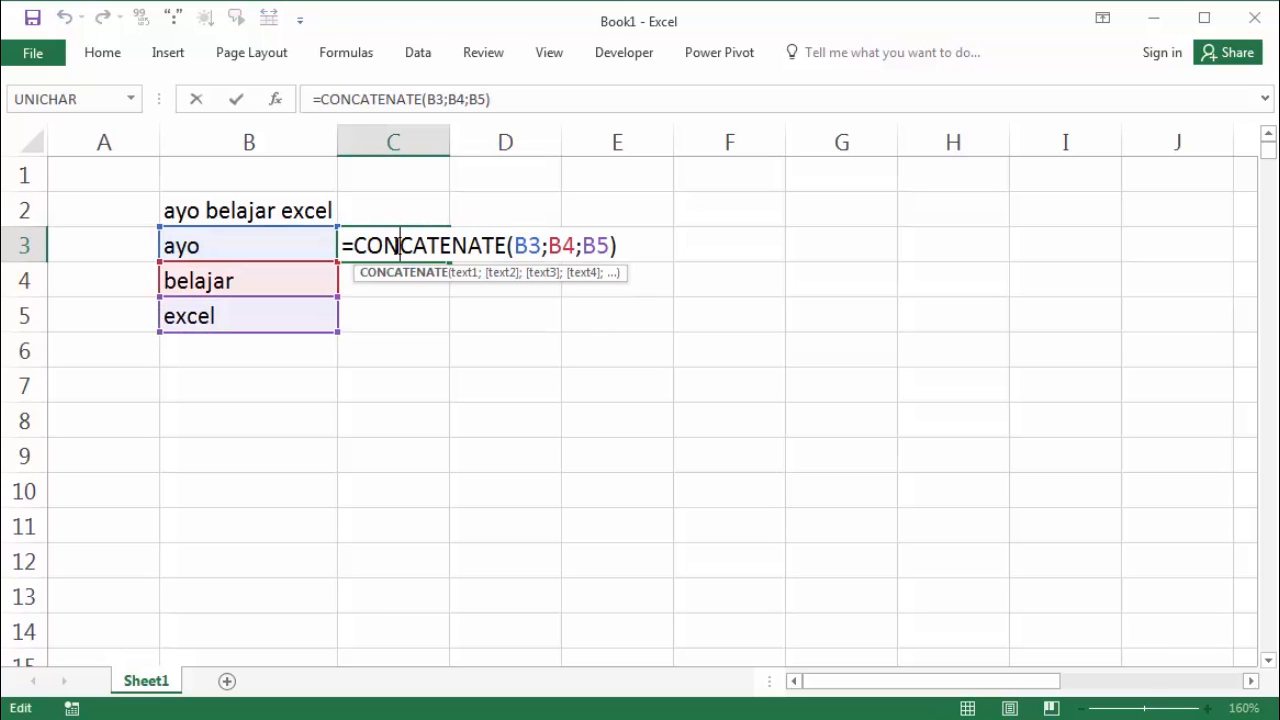
pyautogui.click(547, 246)
pyautogui.write('" ";')
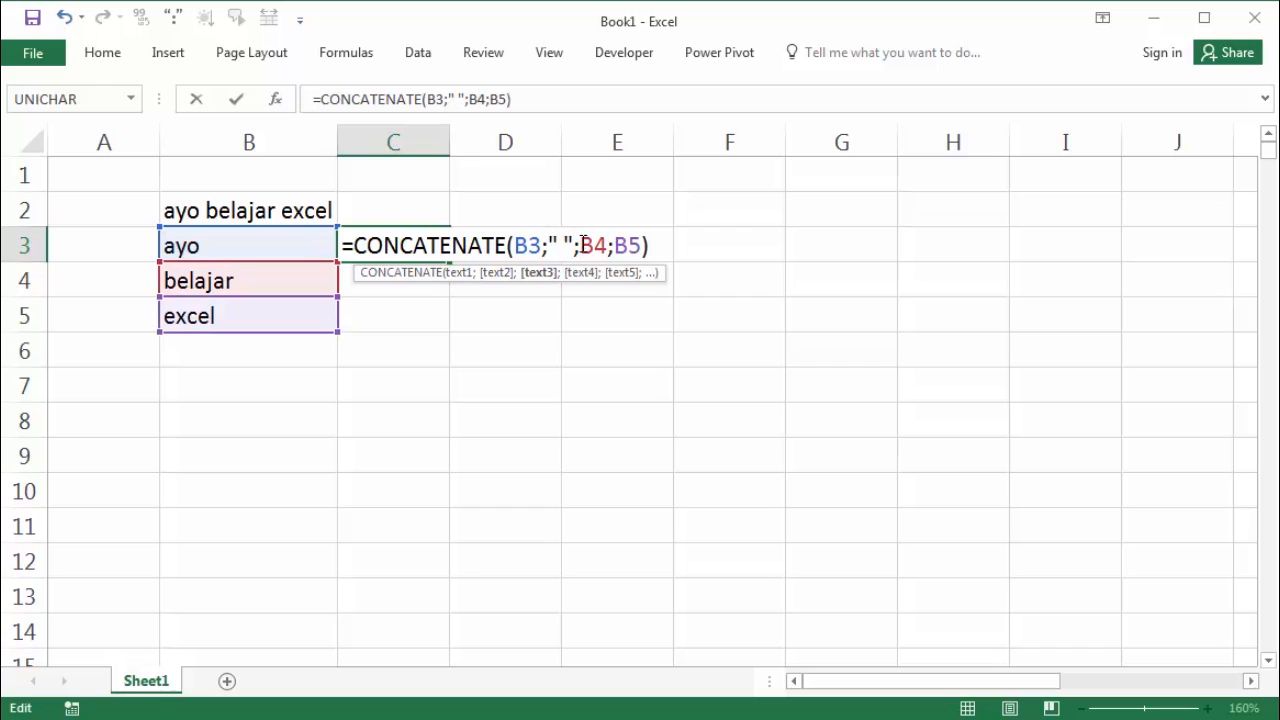
pyautogui.click(608, 246)
pyautogui.write(';" "')
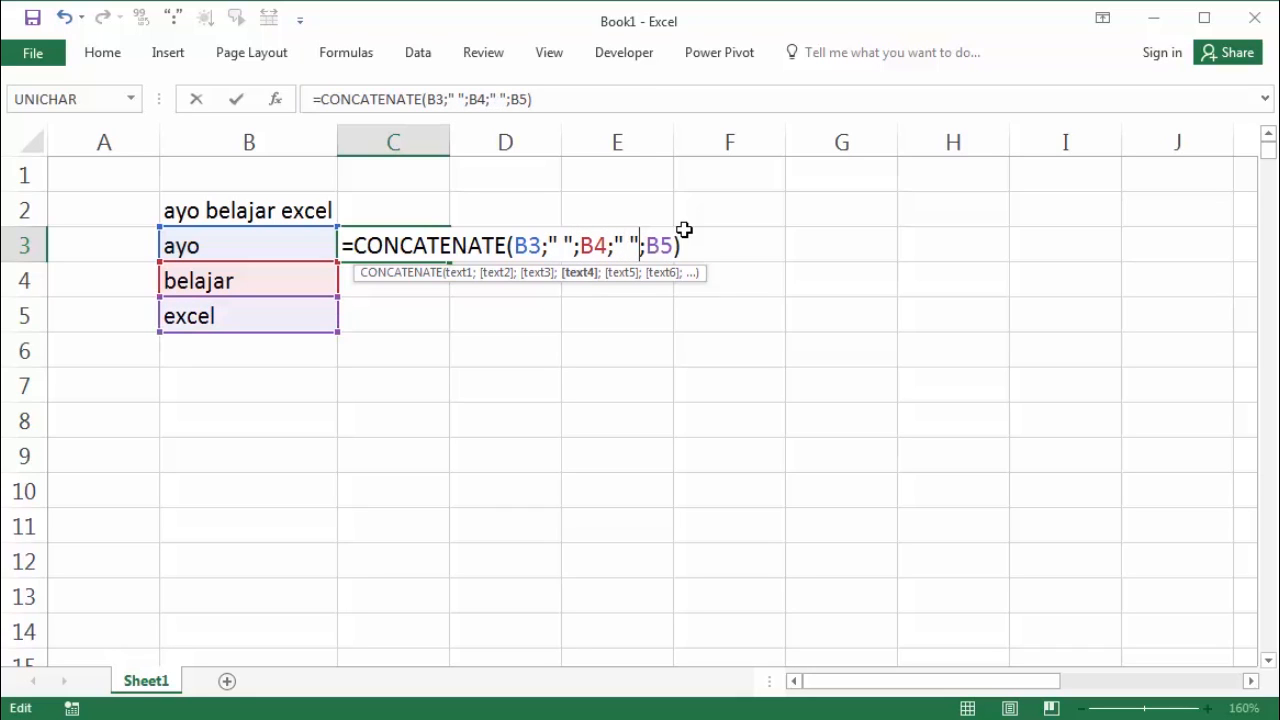
pyautogui.press('Right')
pyautogui.press('Return')
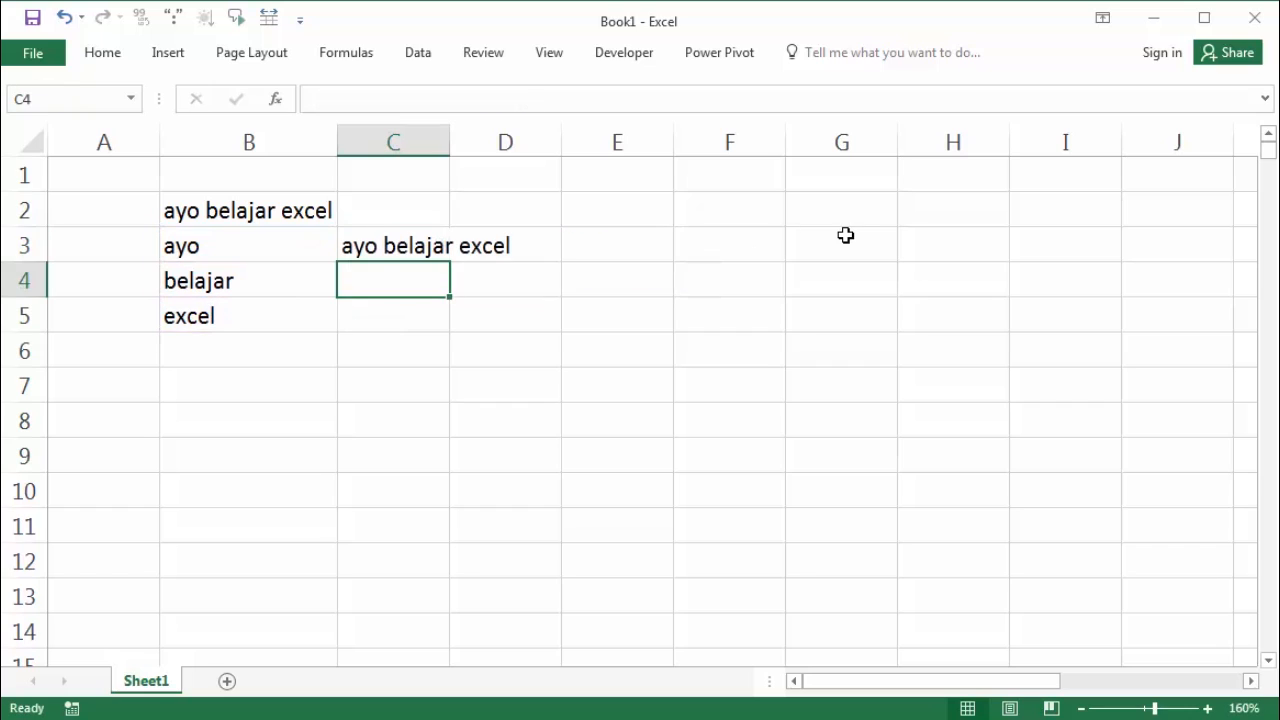
pyautogui.click(370, 240)
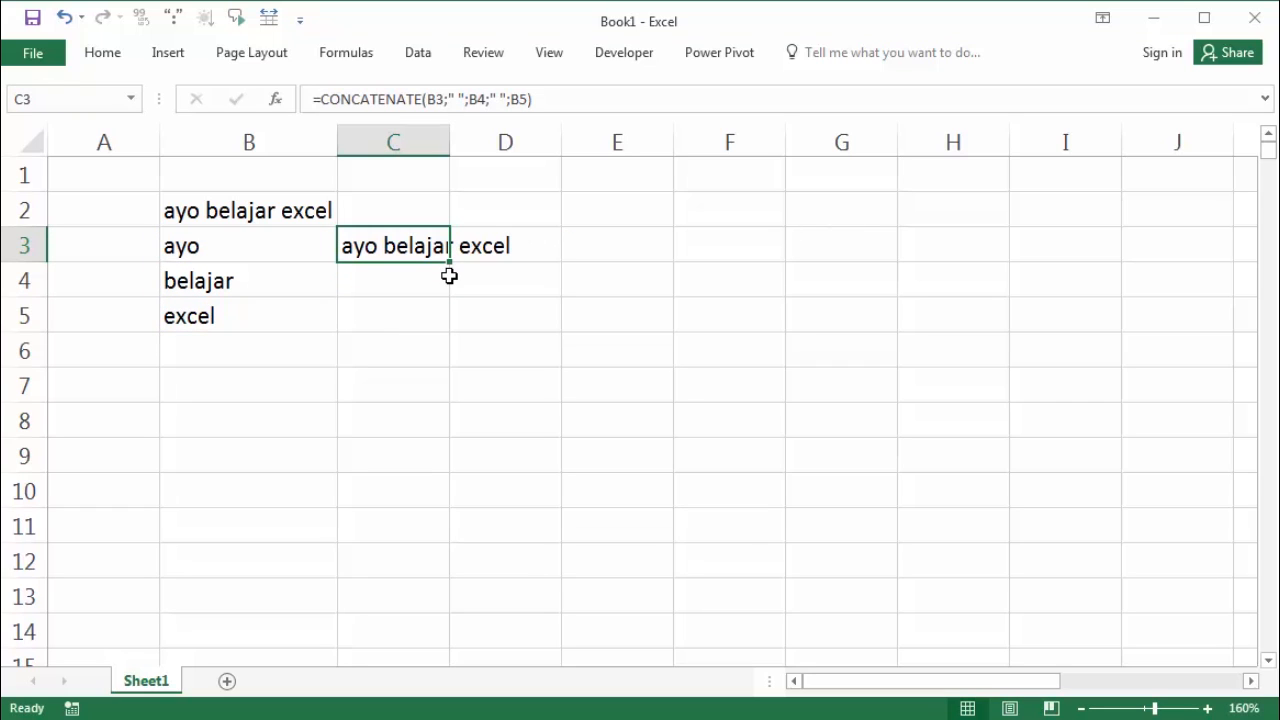
# Enter the formula =B3&B4&B5 in C4 to join the three words with the & operator.
pyautogui.click(430, 279)
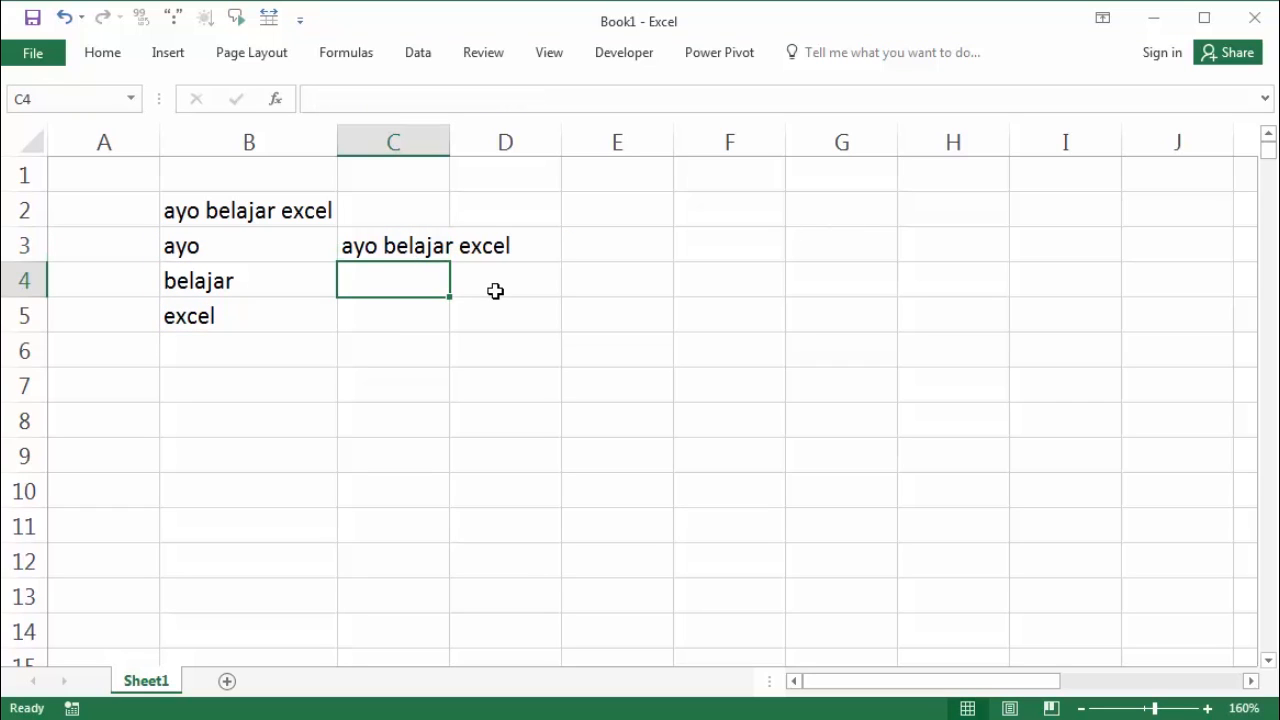
pyautogui.write('=')
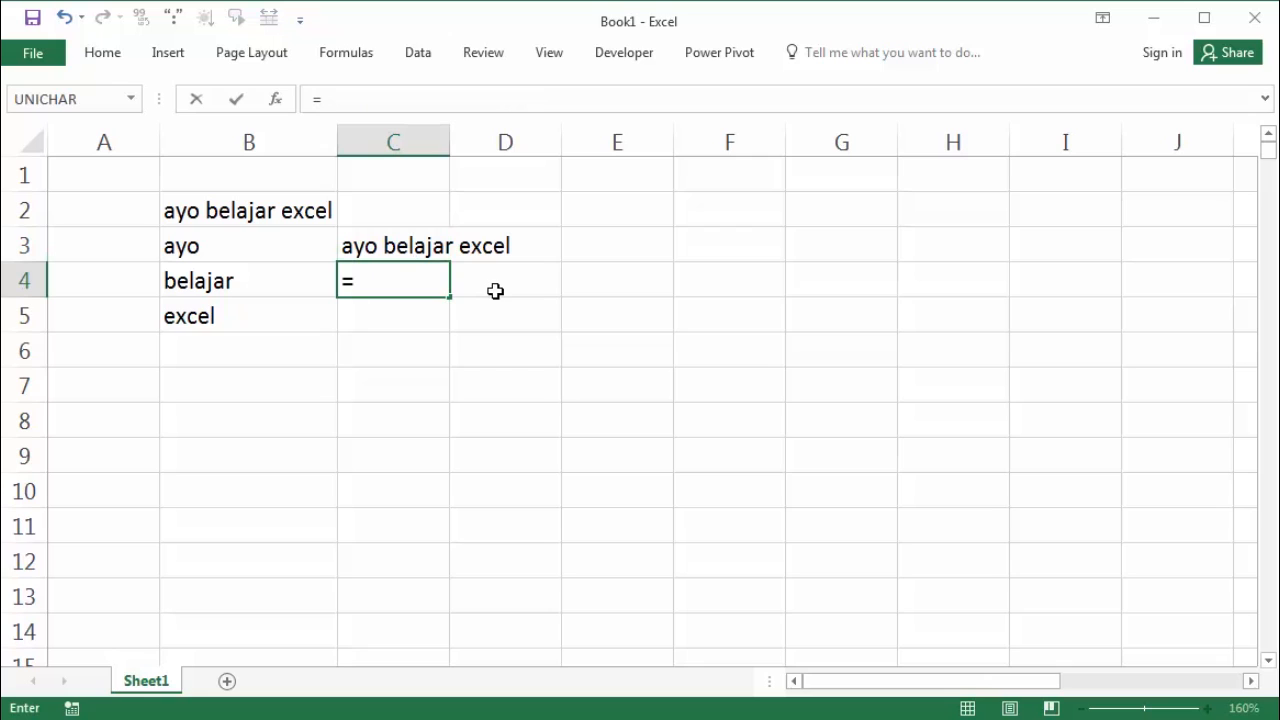
pyautogui.click(237, 248)
pyautogui.write('&')
pyautogui.click(240, 286)
pyautogui.write('&')
pyautogui.click(240, 312)
pyautogui.write('&')
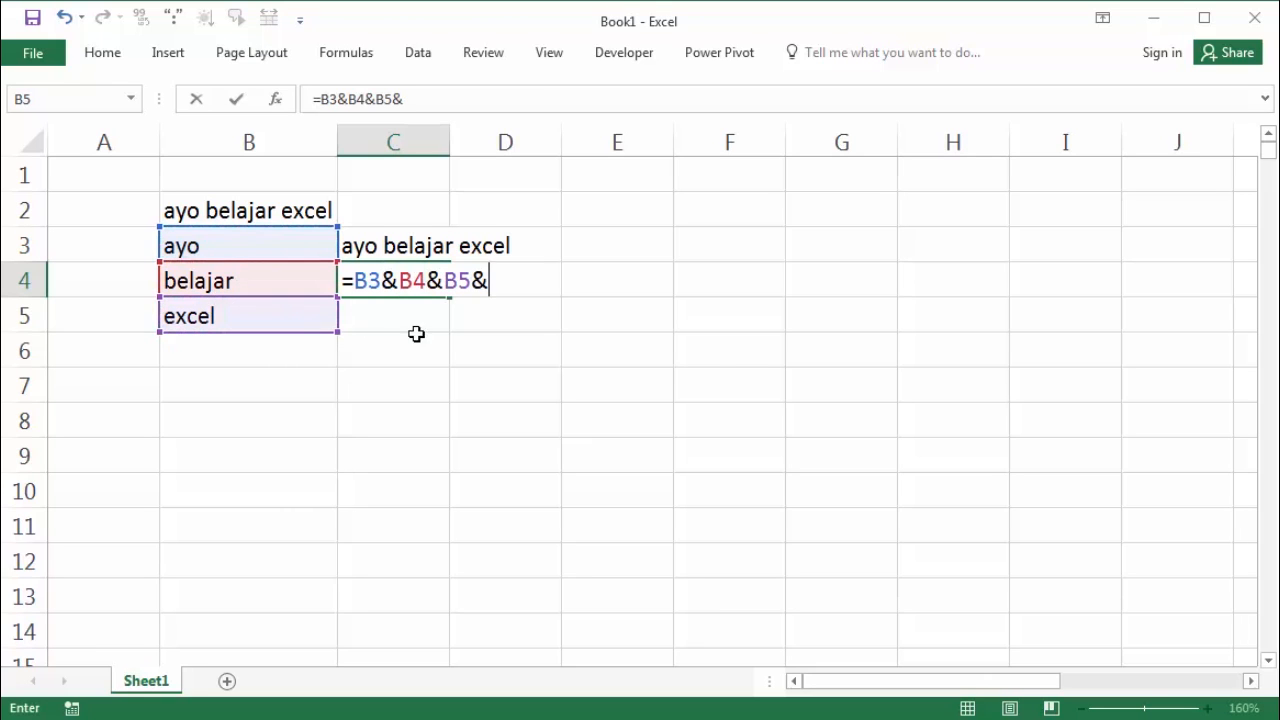
pyautogui.press('Return')
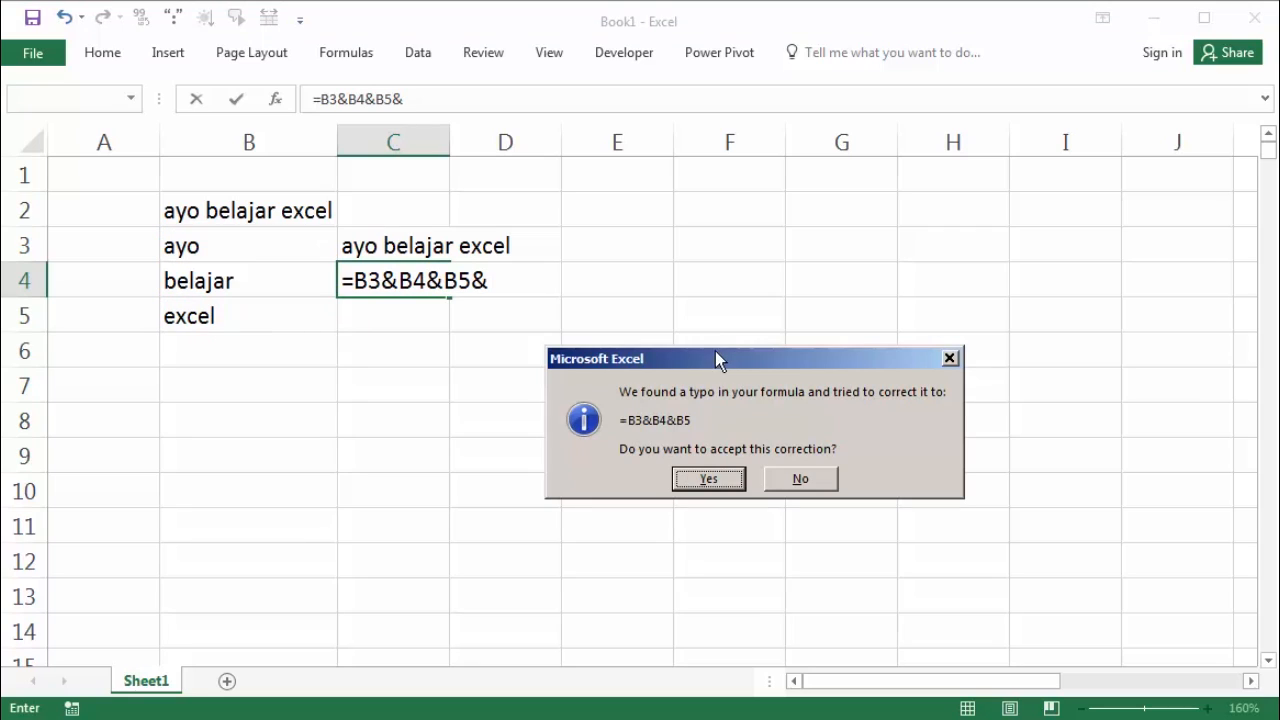
pyautogui.click(692, 476)
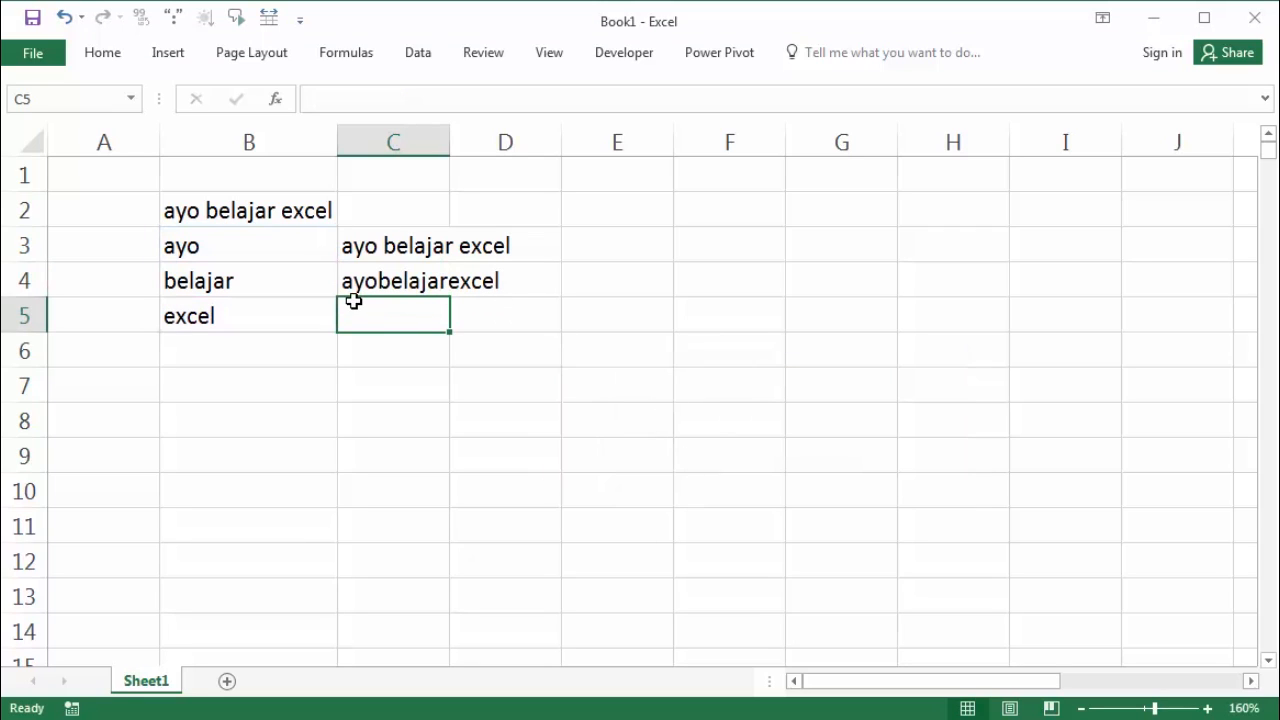
# Add spaces between the words in the C4 formula so it reads =B3&" "&B4&" "&B5.
pyautogui.doubleClick(378, 281)
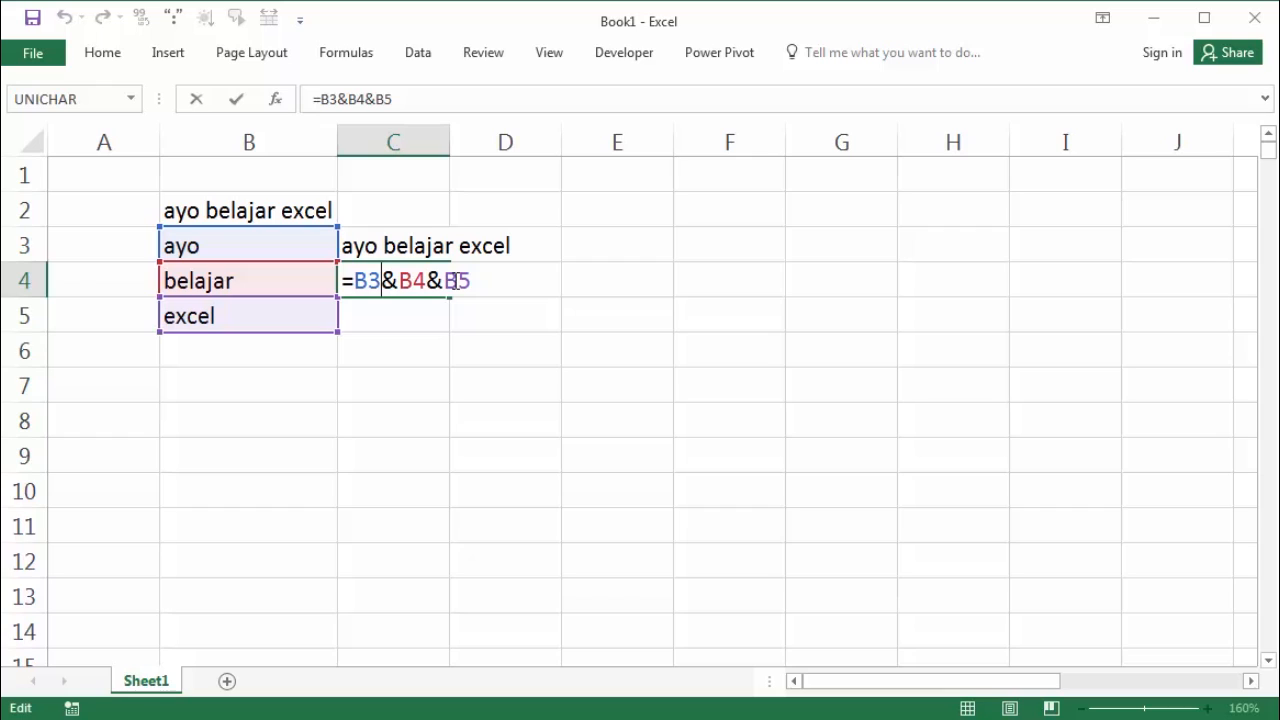
pyautogui.write('&')
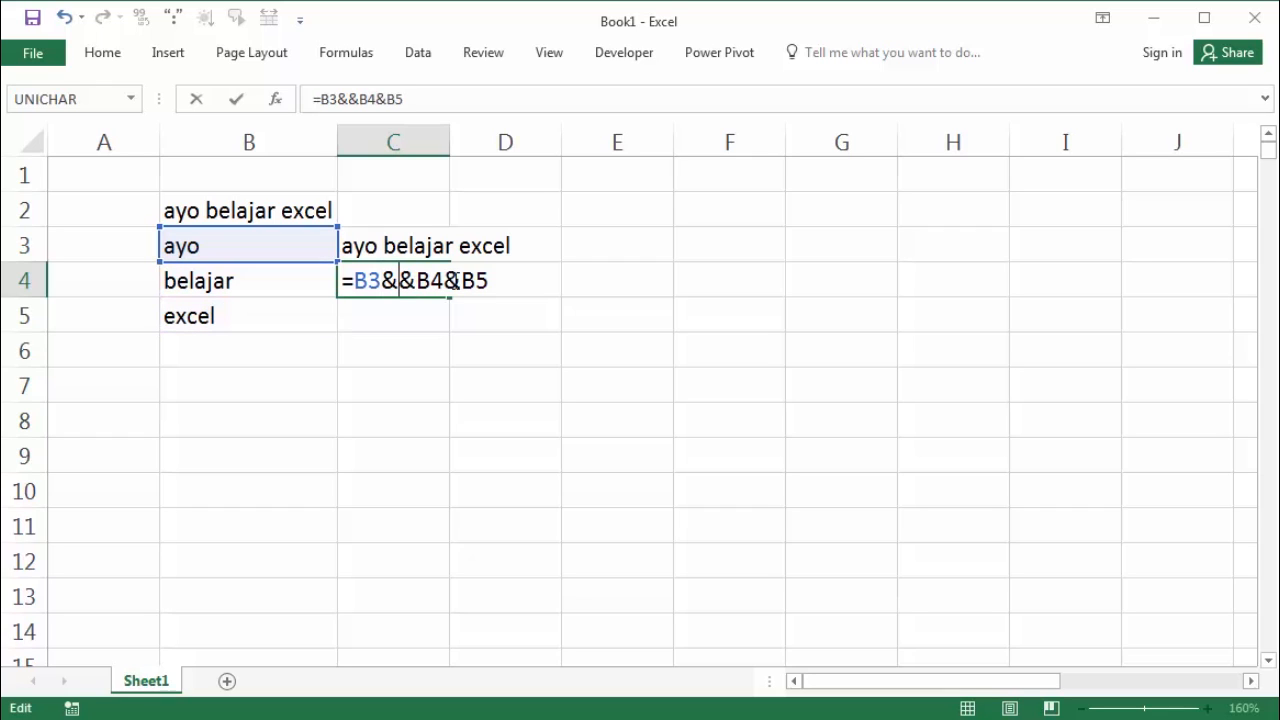
pyautogui.write('" "')
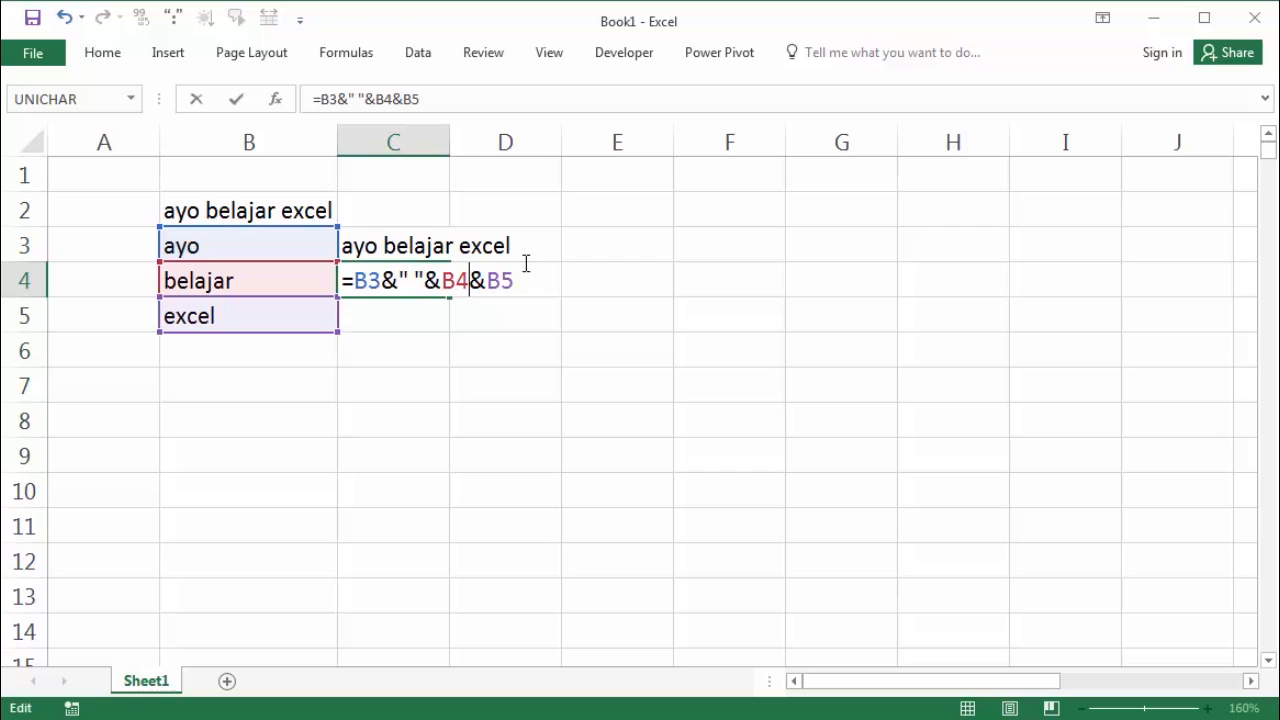
pyautogui.write('&B4&')
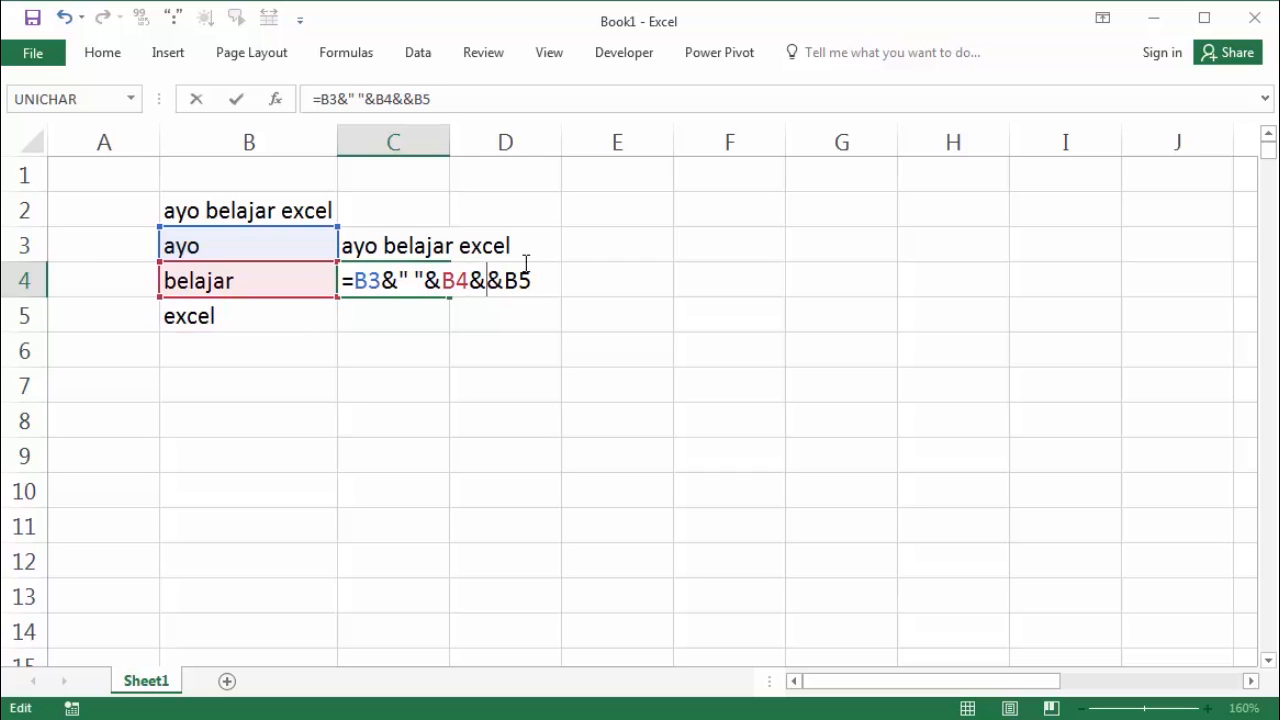
pyautogui.write('" "')
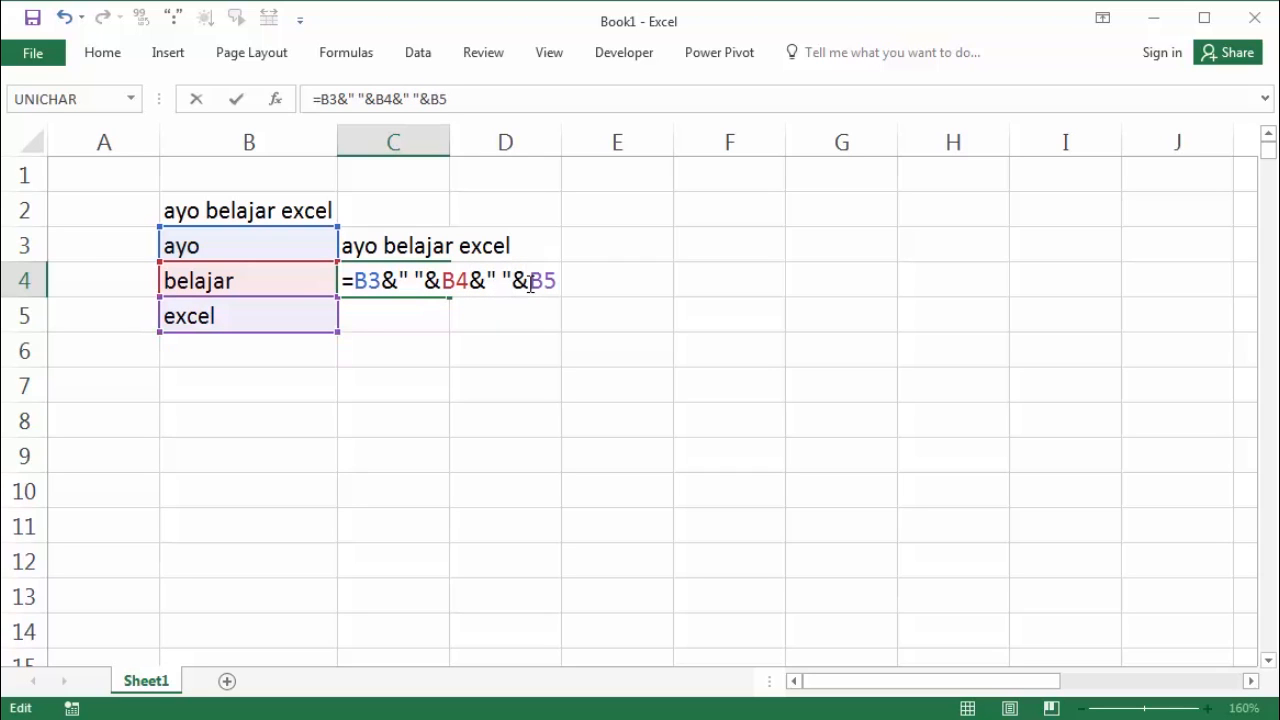
pyautogui.press('Return')
pyautogui.click(401, 267)
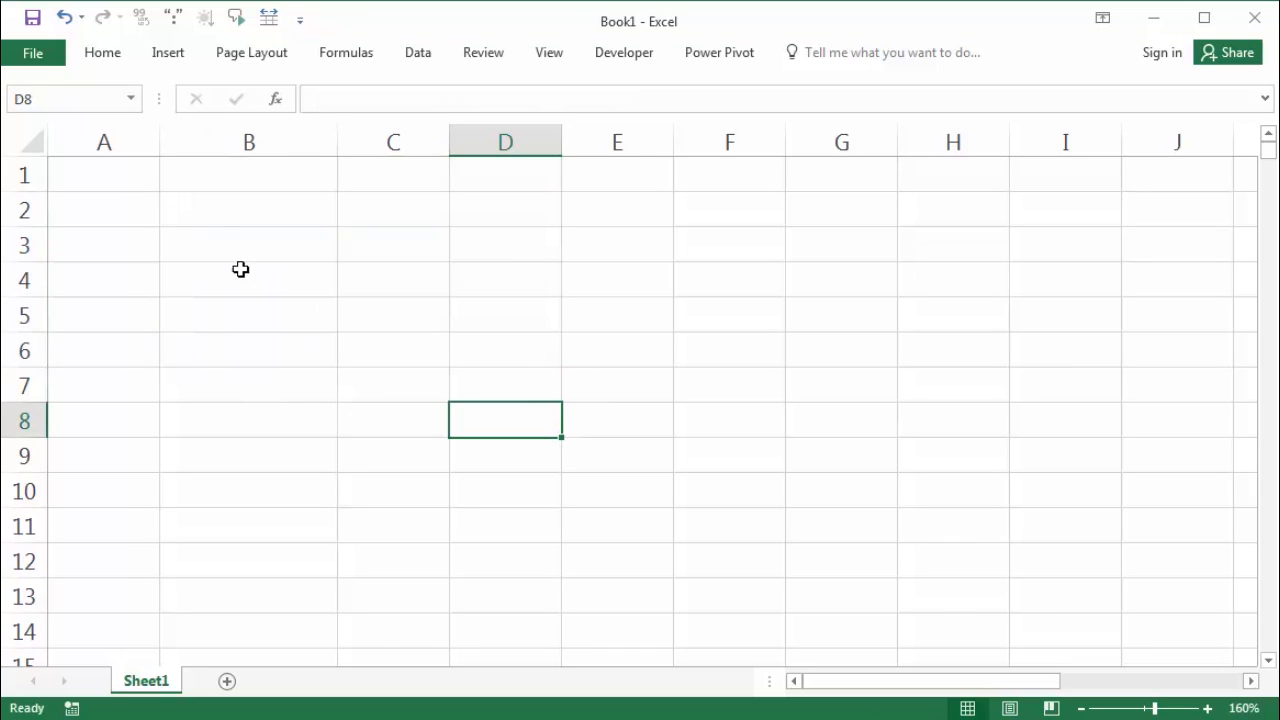
# Start a SUBSTITUTE formula in B2 with "belajar" as its text argument.
pyautogui.click(206, 217)
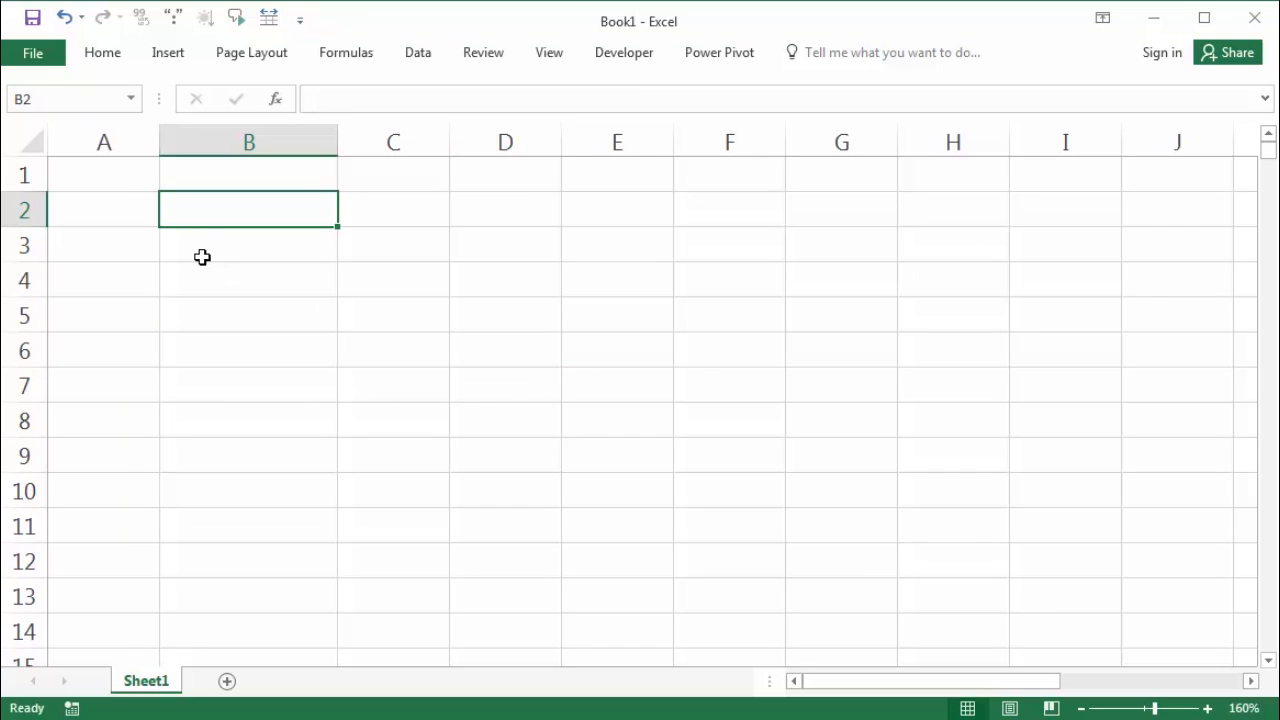
pyautogui.click(212, 255)
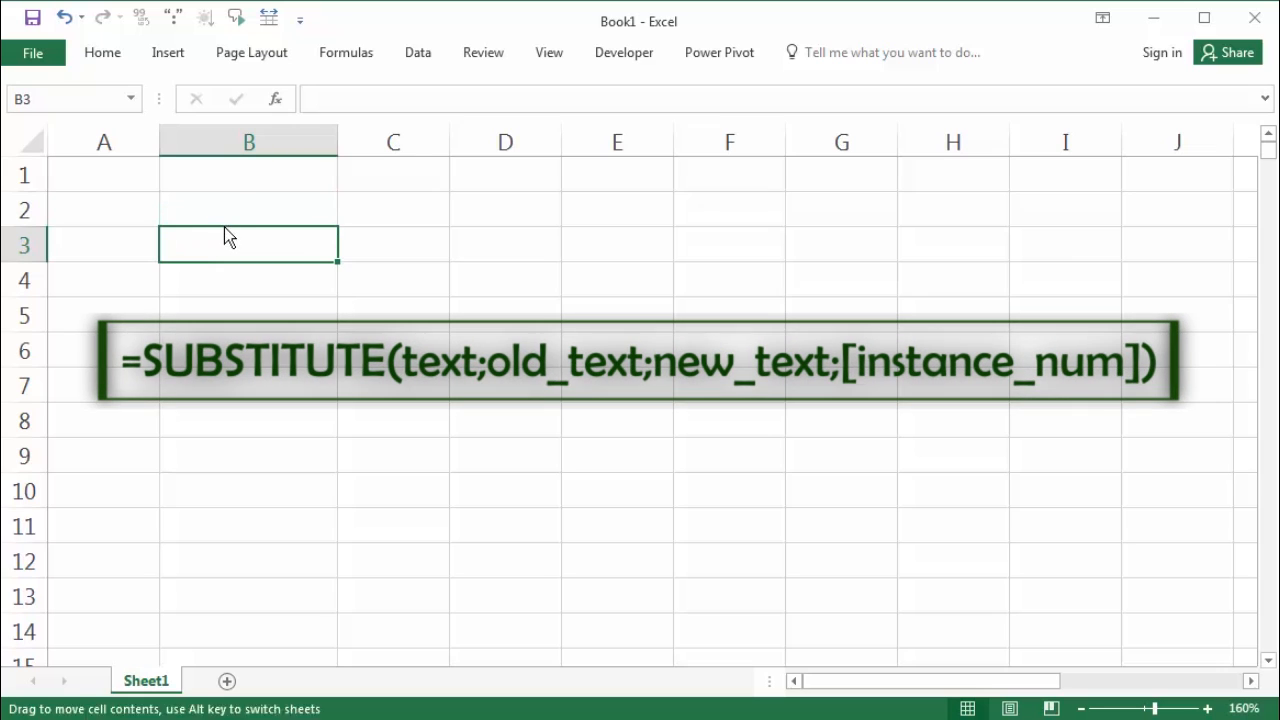
pyautogui.click(240, 218)
pyautogui.write('=sub')
pyautogui.press('Tab')
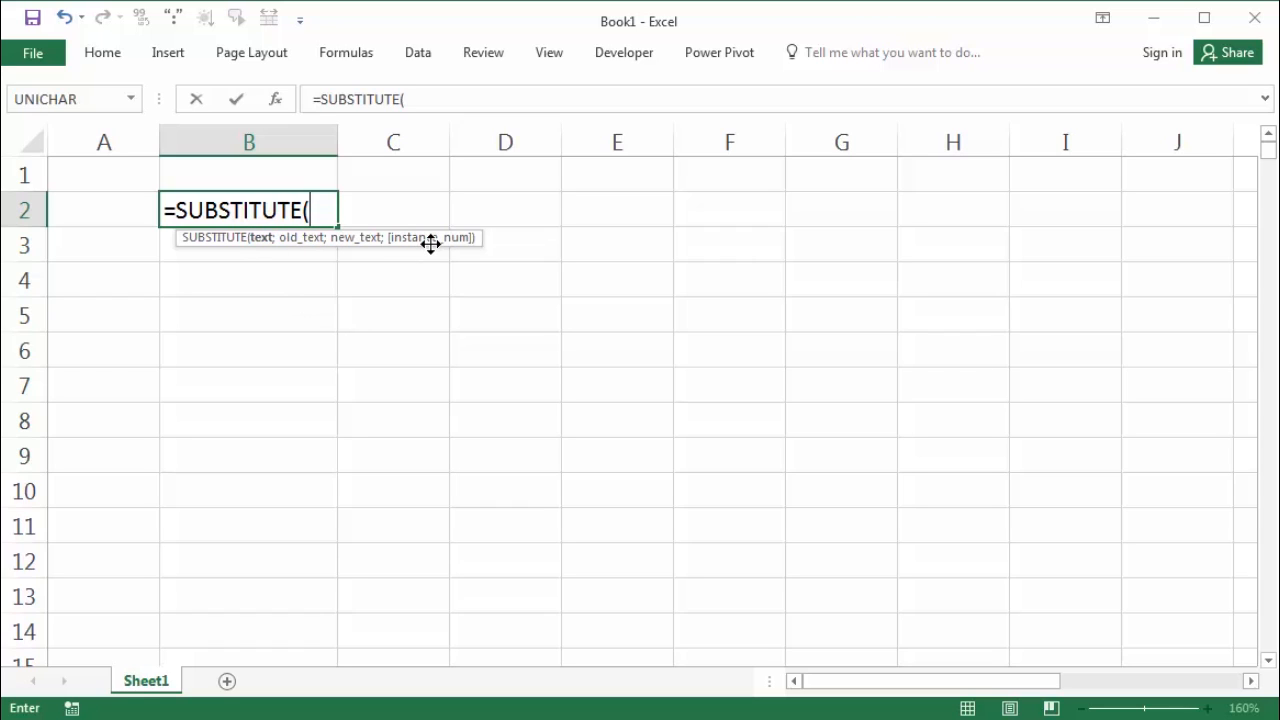
pyautogui.write('"')
pyautogui.write('belaj')
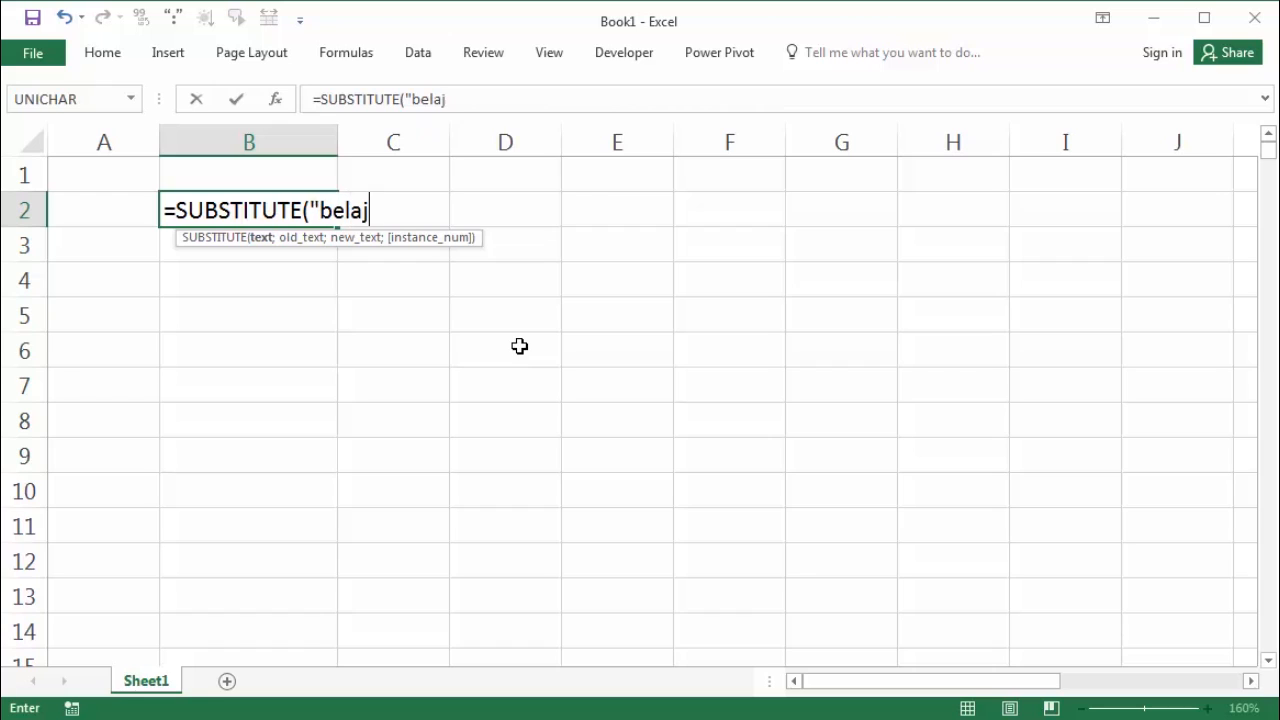
pyautogui.write('ar";')
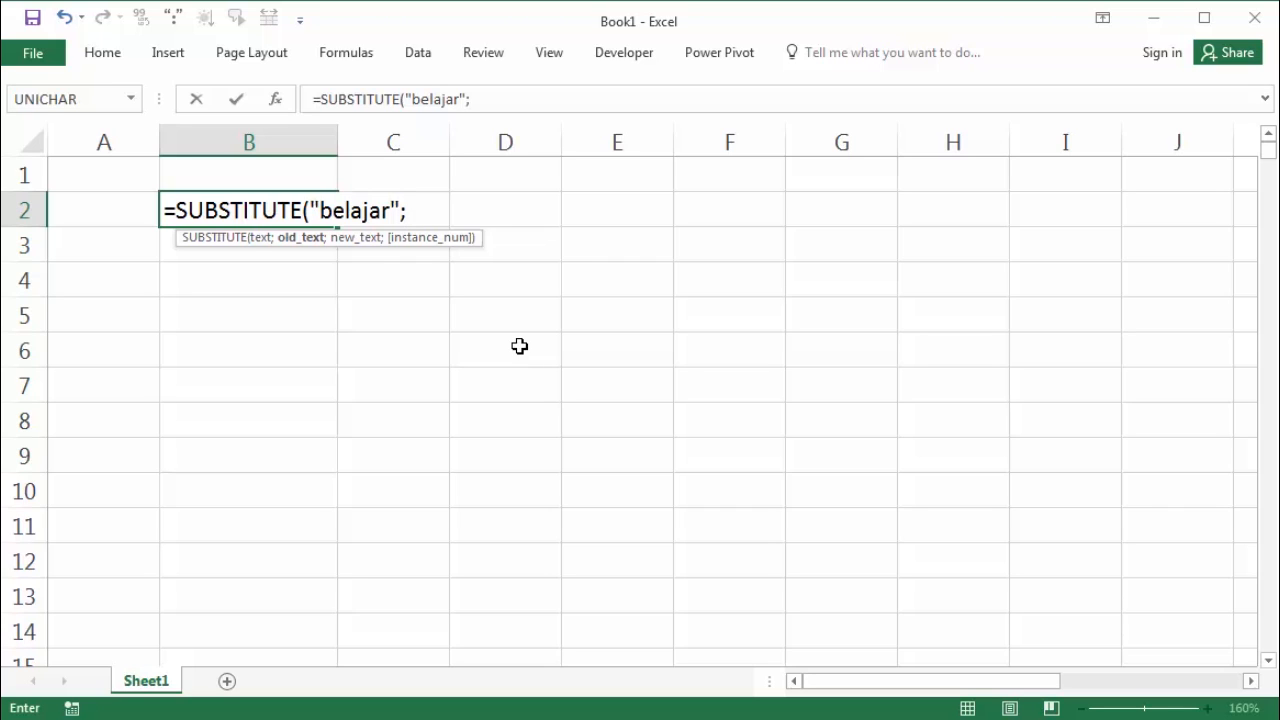
pyautogui.write('bel')
pyautogui.press('BackSpace')
pyautogui.press('BackSpace')
pyautogui.press('BackSpace')
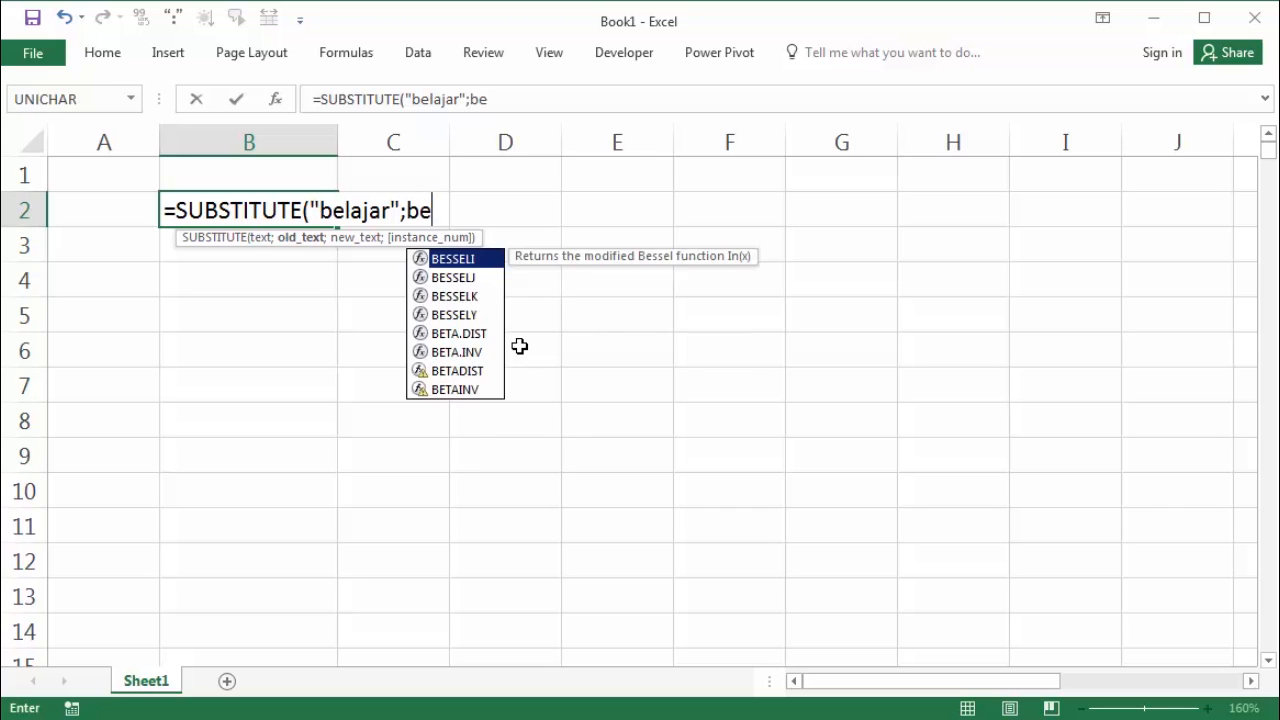
# Complete the B2 SUBSTITUTE formula with "bel" as the old text and an empty string "" as the new text, and commit it.
pyautogui.write('"bel')
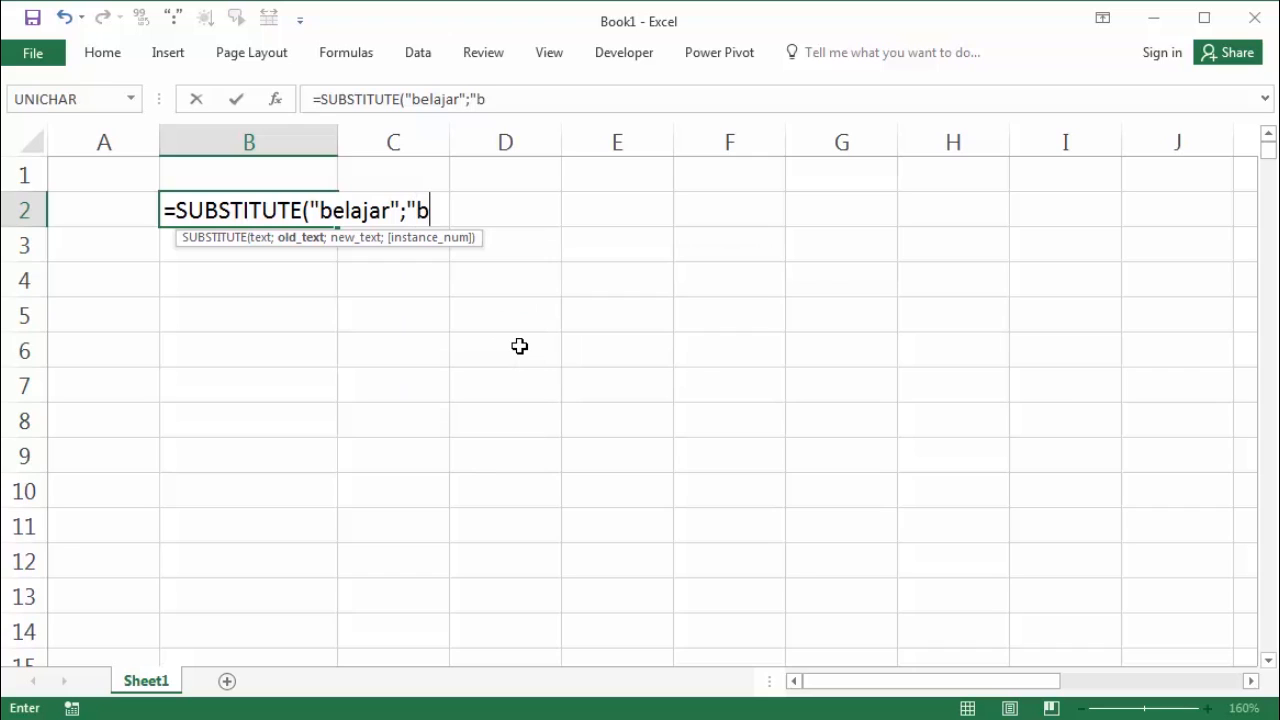
pyautogui.write('";""')
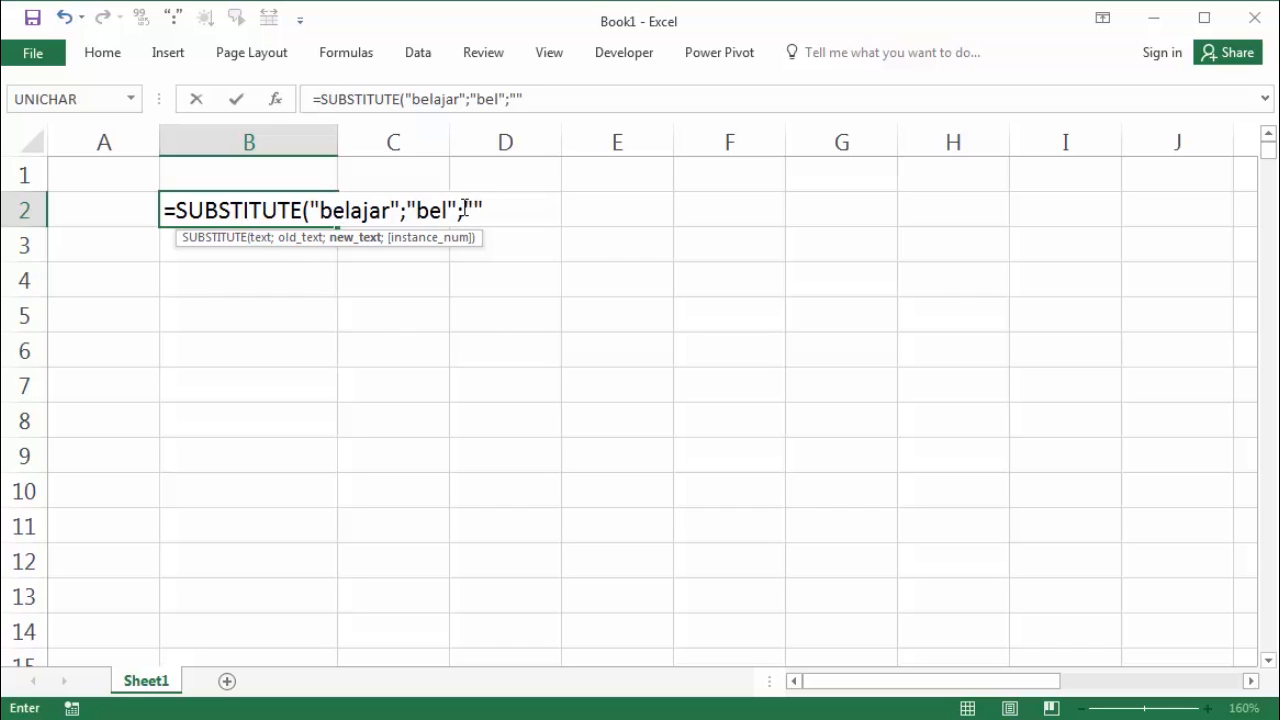
pyautogui.moveTo(325, 213); pyautogui.dragTo(392, 213)
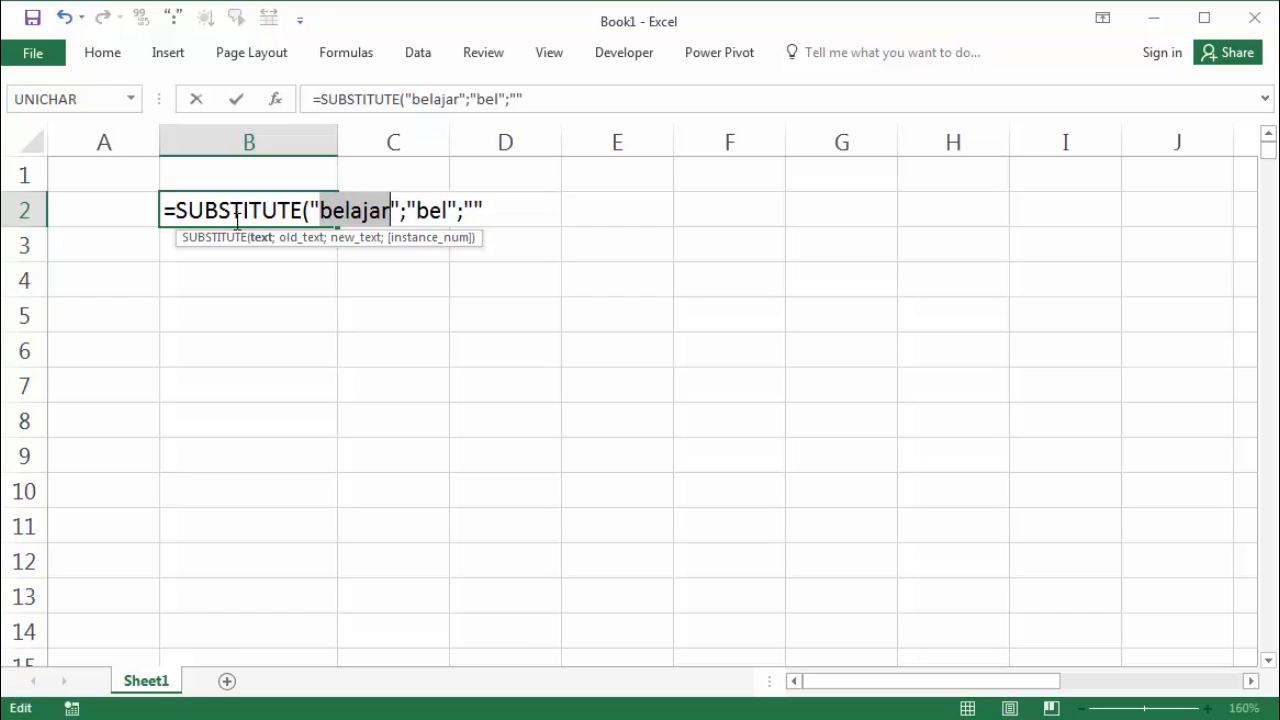
pyautogui.click(355, 208)
pyautogui.moveTo(354, 207); pyautogui.dragTo(327, 213)
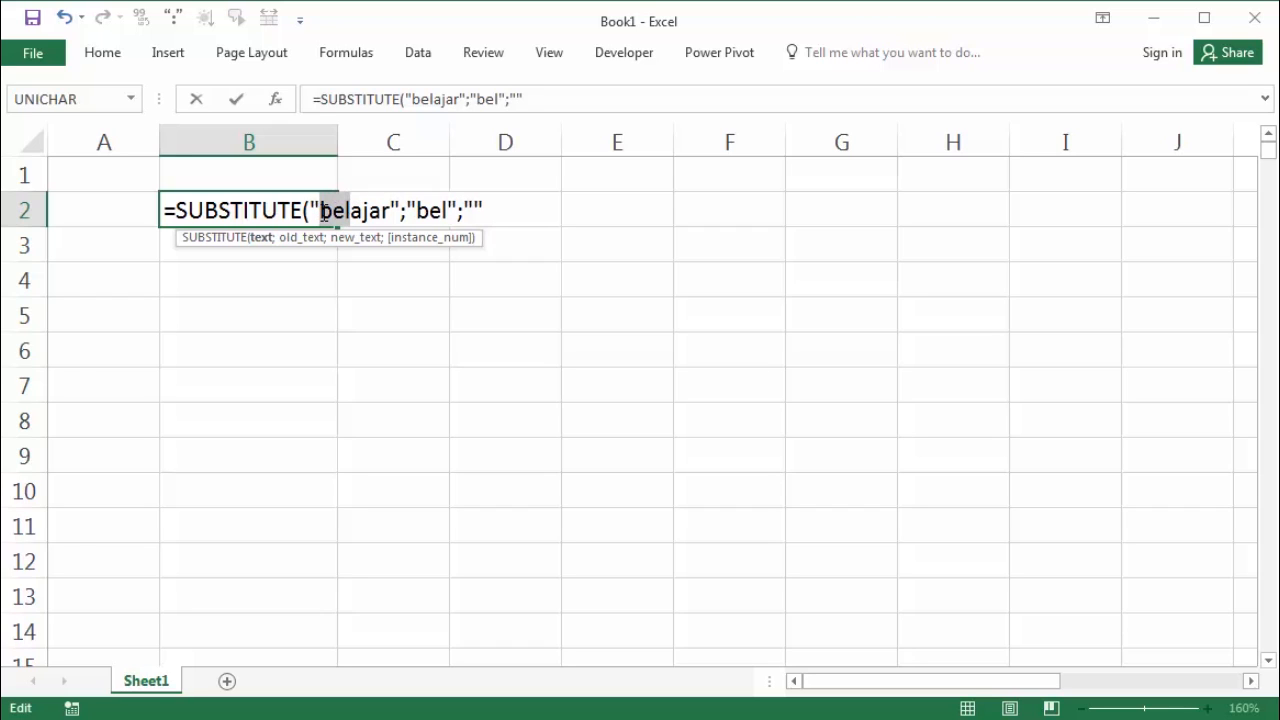
pyautogui.click(474, 207)
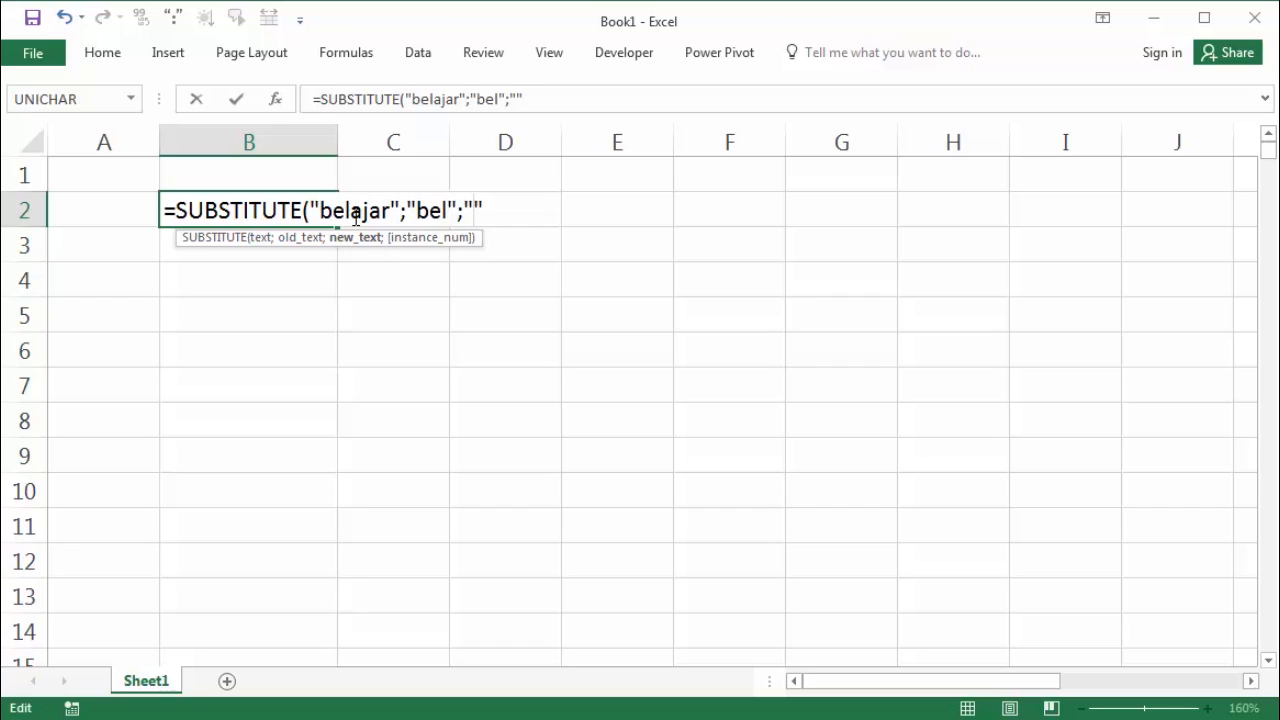
pyautogui.write(')')
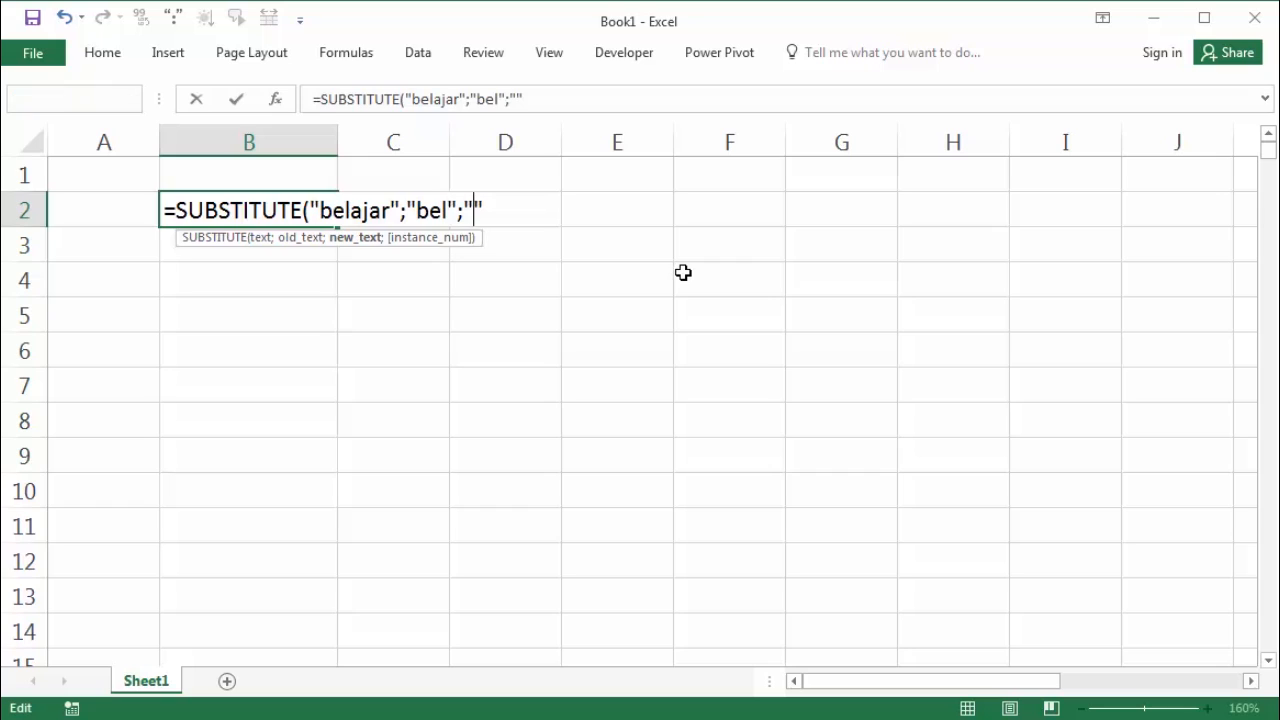
pyautogui.press('Return')
# Change the old text argument of the B2 SUBSTITUTE formula to "belajar".
pyautogui.click(292, 206)
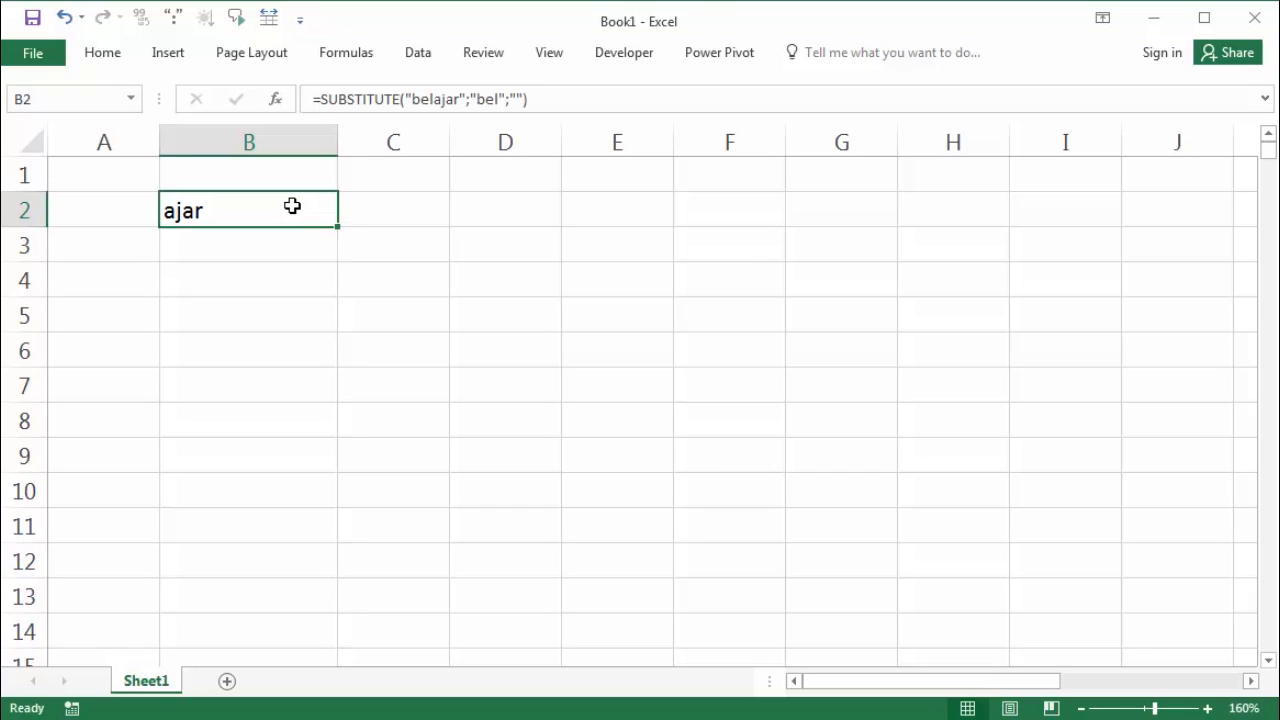
pyautogui.doubleClick(292, 206)
pyautogui.click(457, 207)
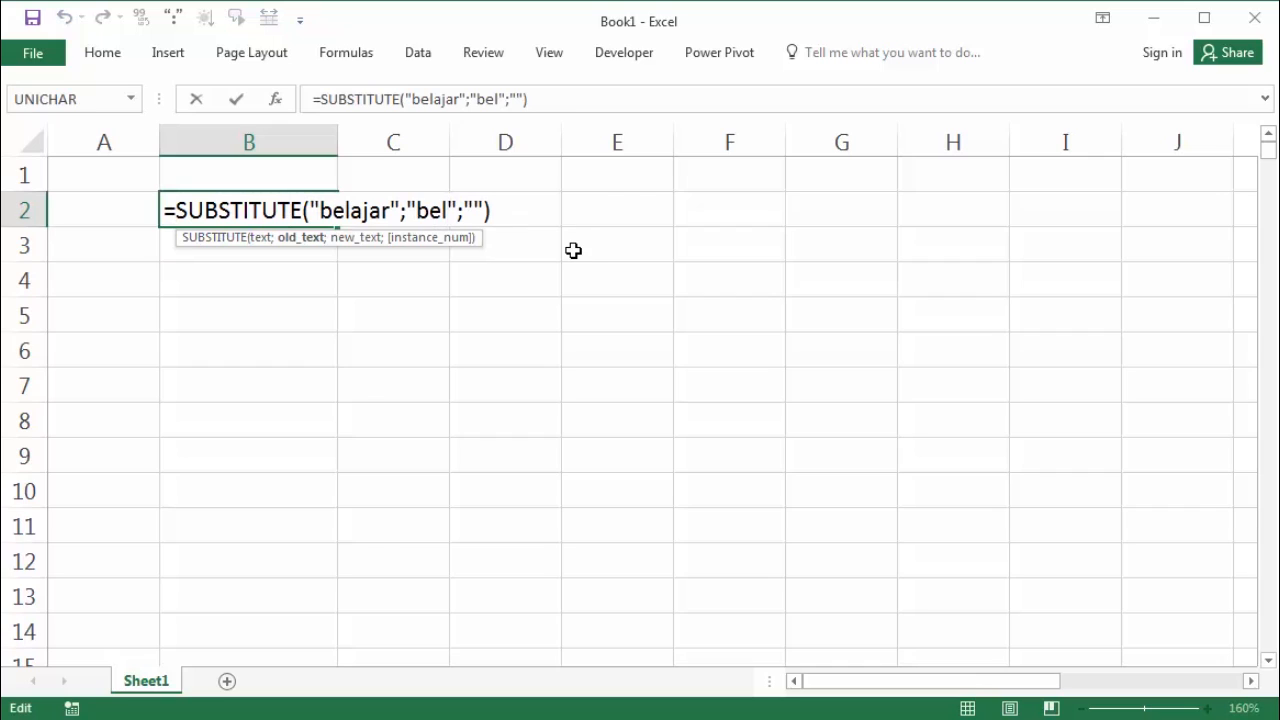
pyautogui.write('ajar')
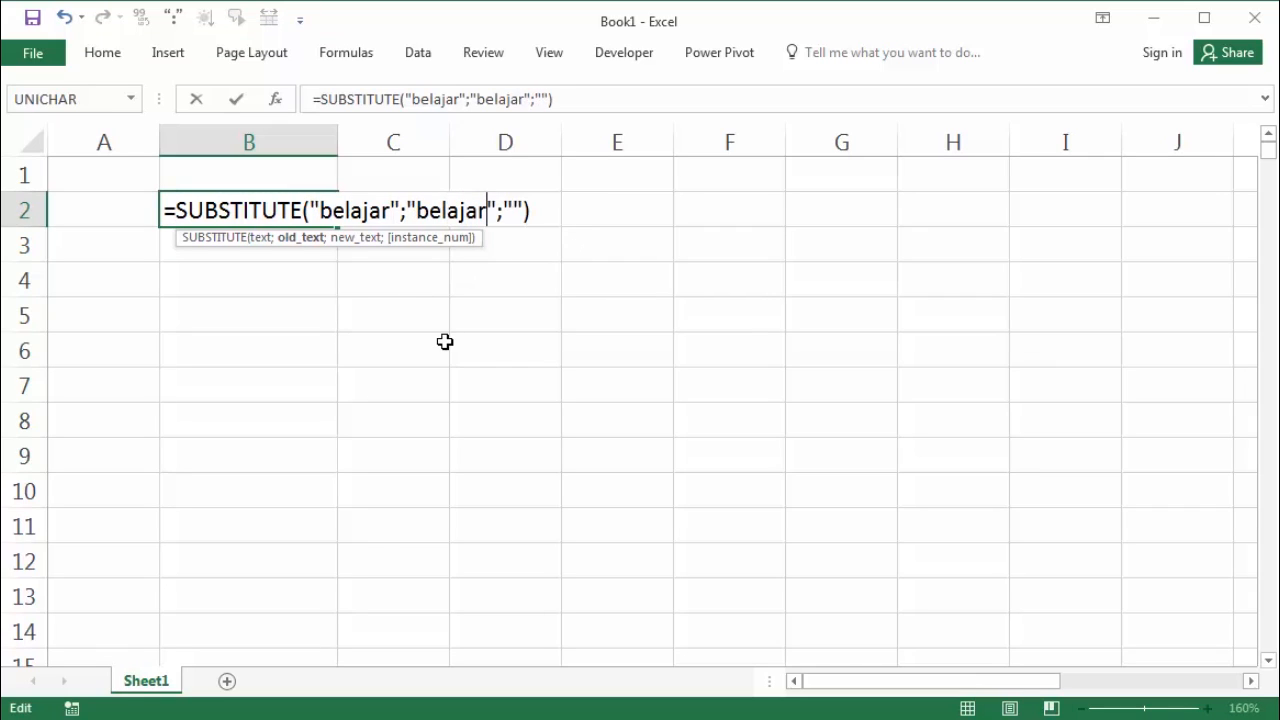
pyautogui.press('Return')
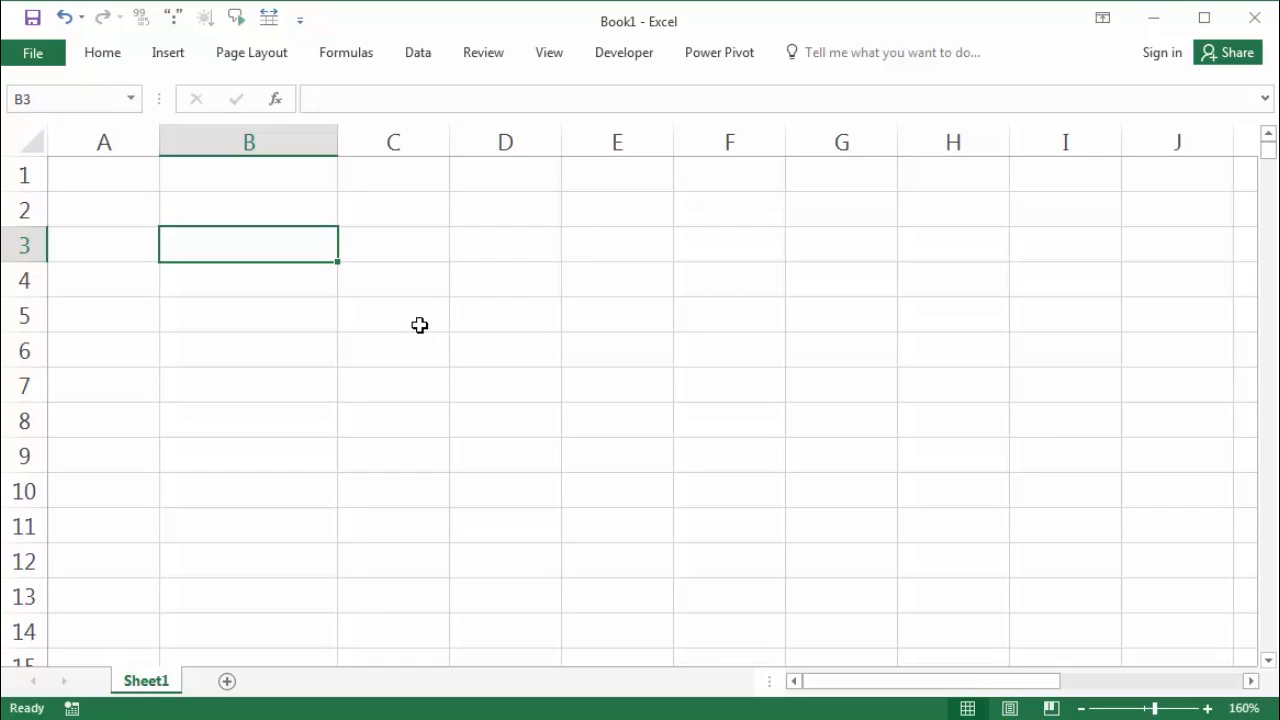
# Set the new text argument of the B2 SUBSTITUTE formula to "okelah".
pyautogui.click(274, 214)
pyautogui.doubleClick(277, 210)
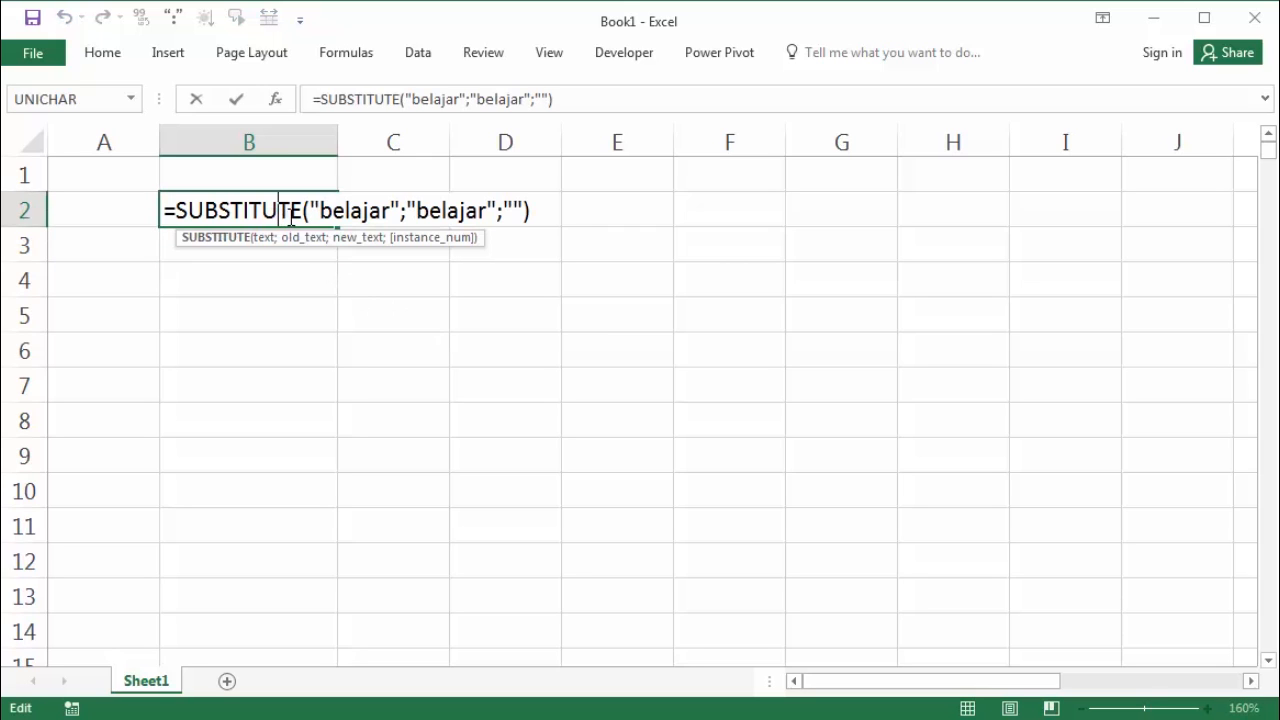
pyautogui.click(514, 209)
pyautogui.write('okelah')
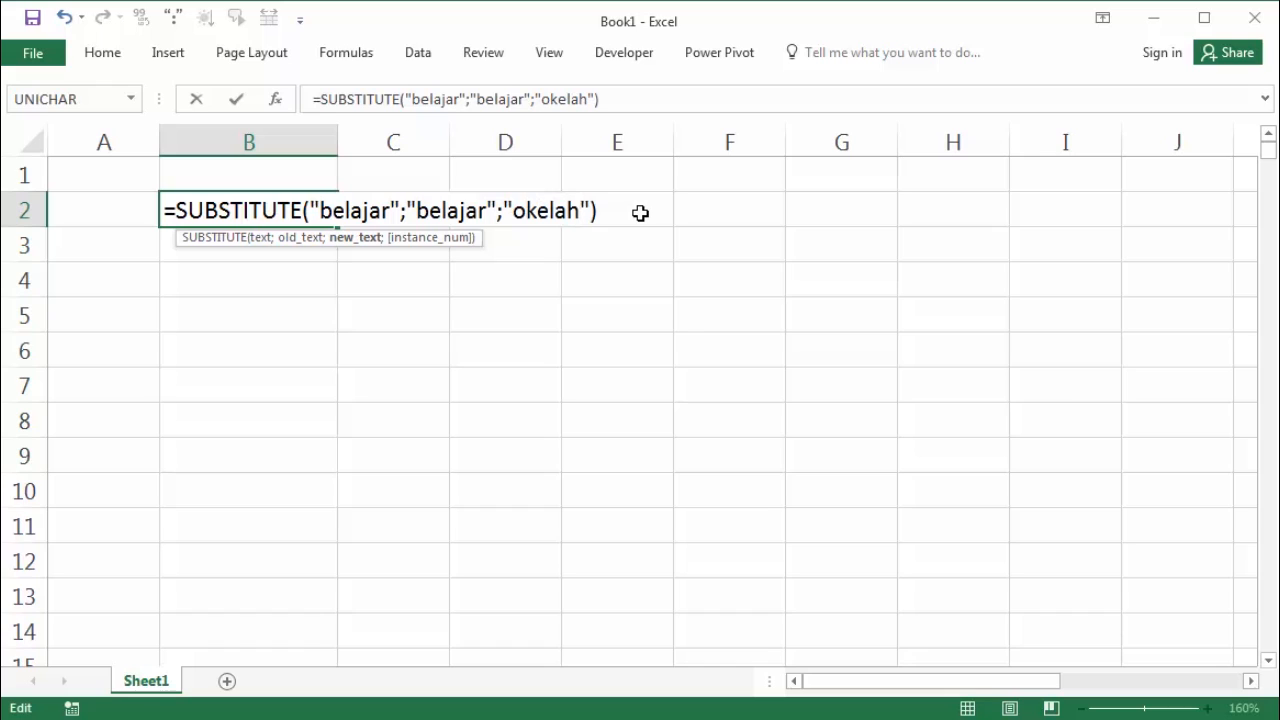
pyautogui.press('Return')
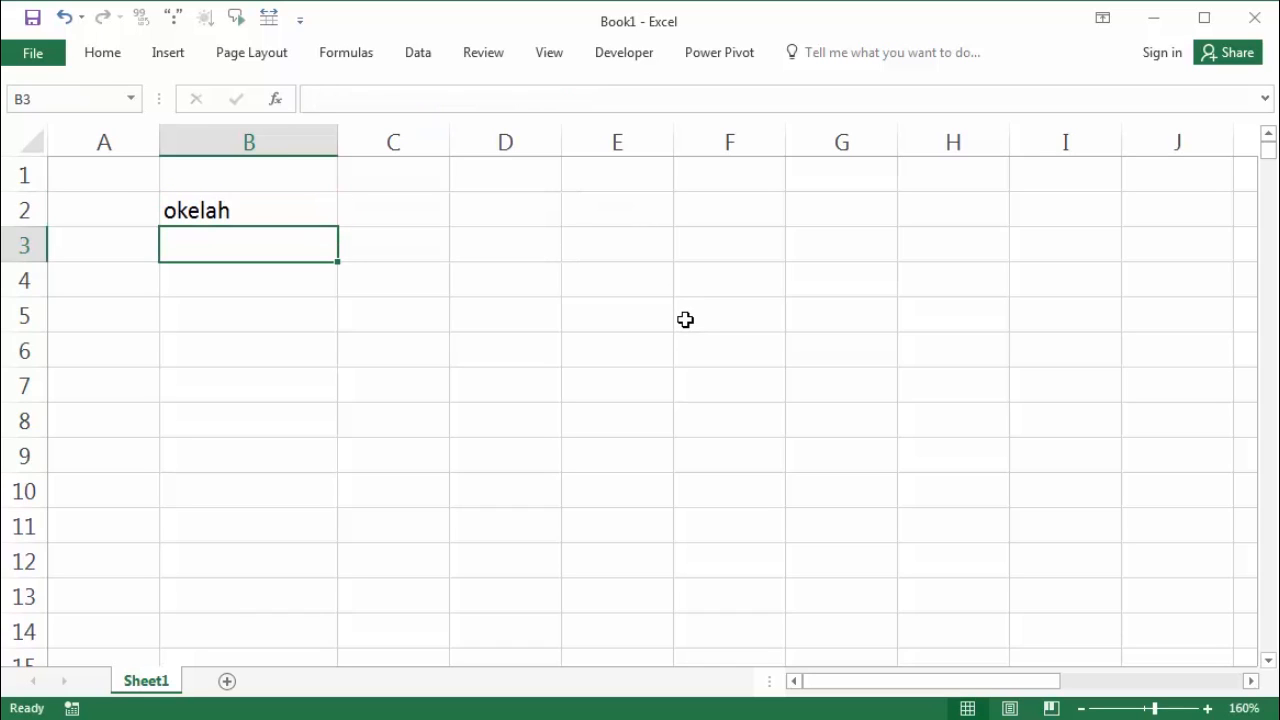
pyautogui.click(277, 211)
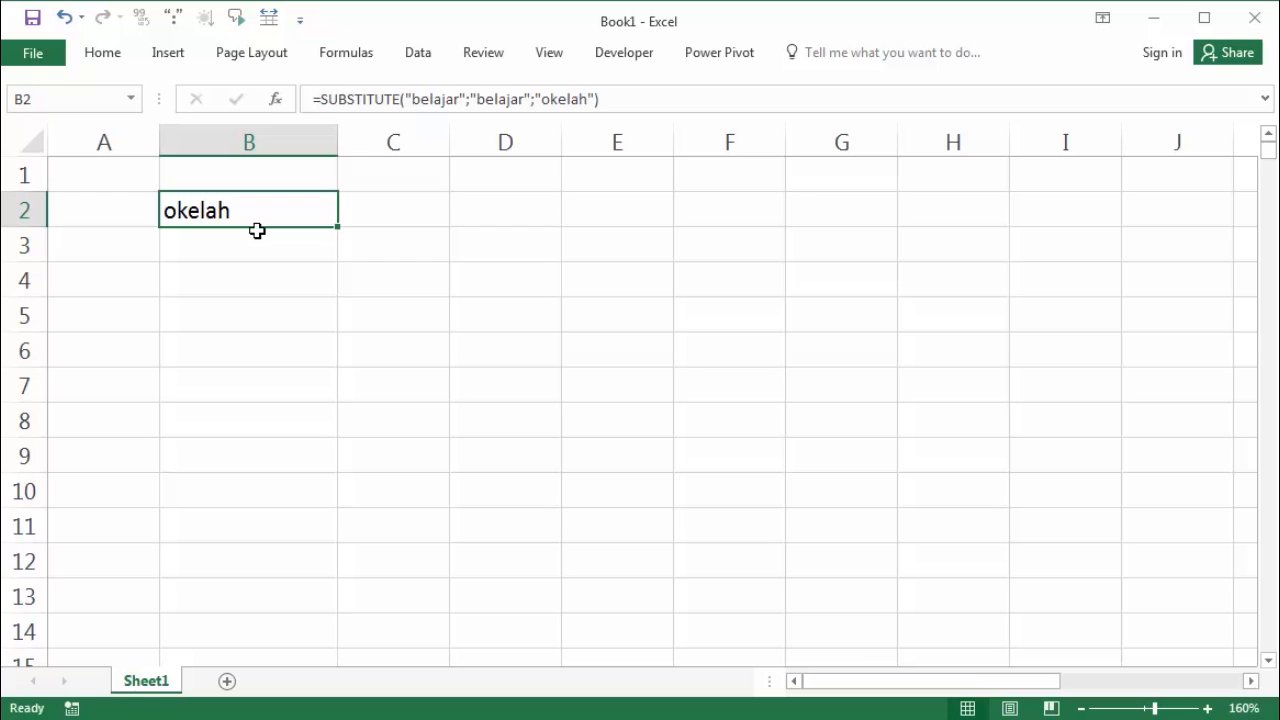
# Enter 245-241 in cell B3 as sample text containing a hyphen.
pyautogui.click(262, 245)
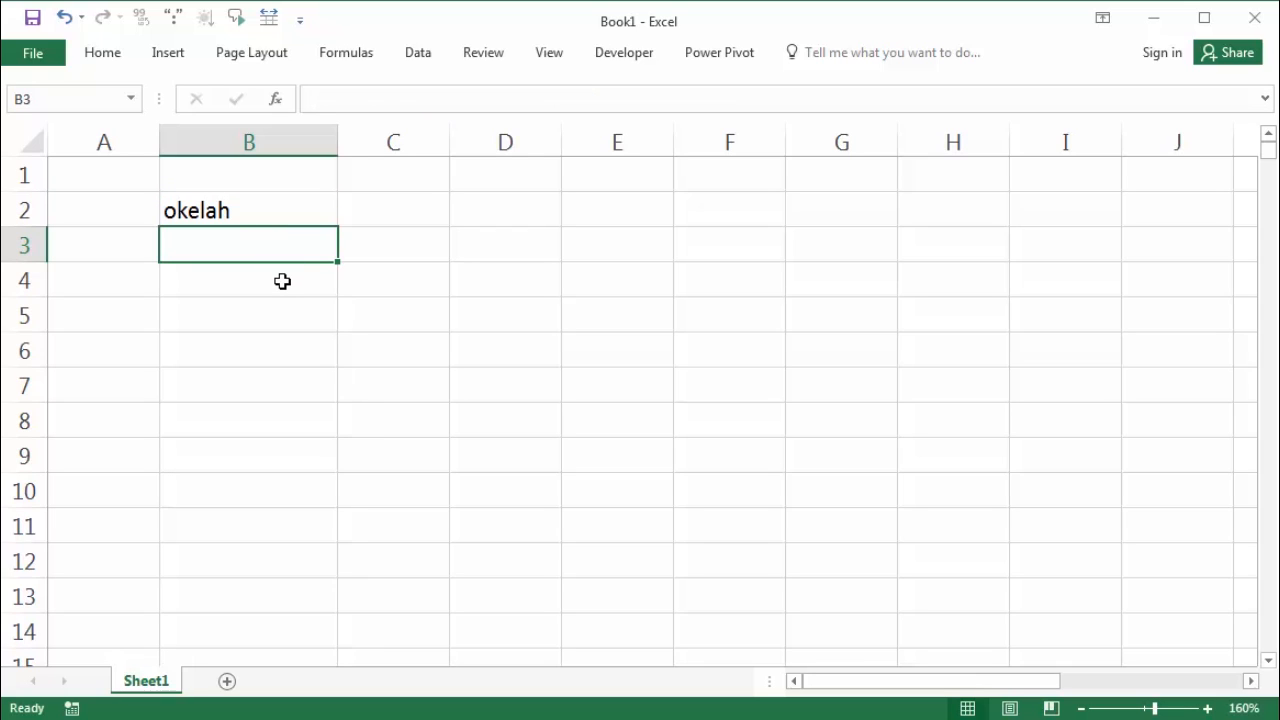
pyautogui.write('245')
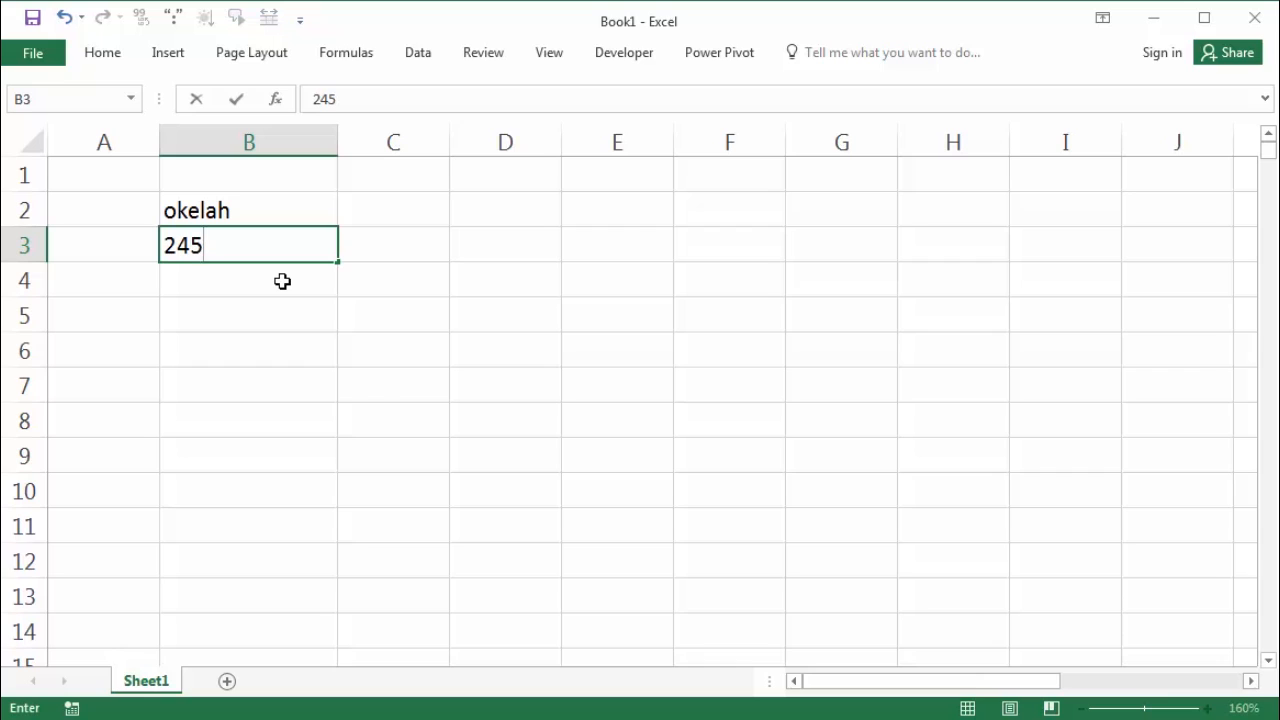
pyautogui.write('-241')
pyautogui.press('Return')
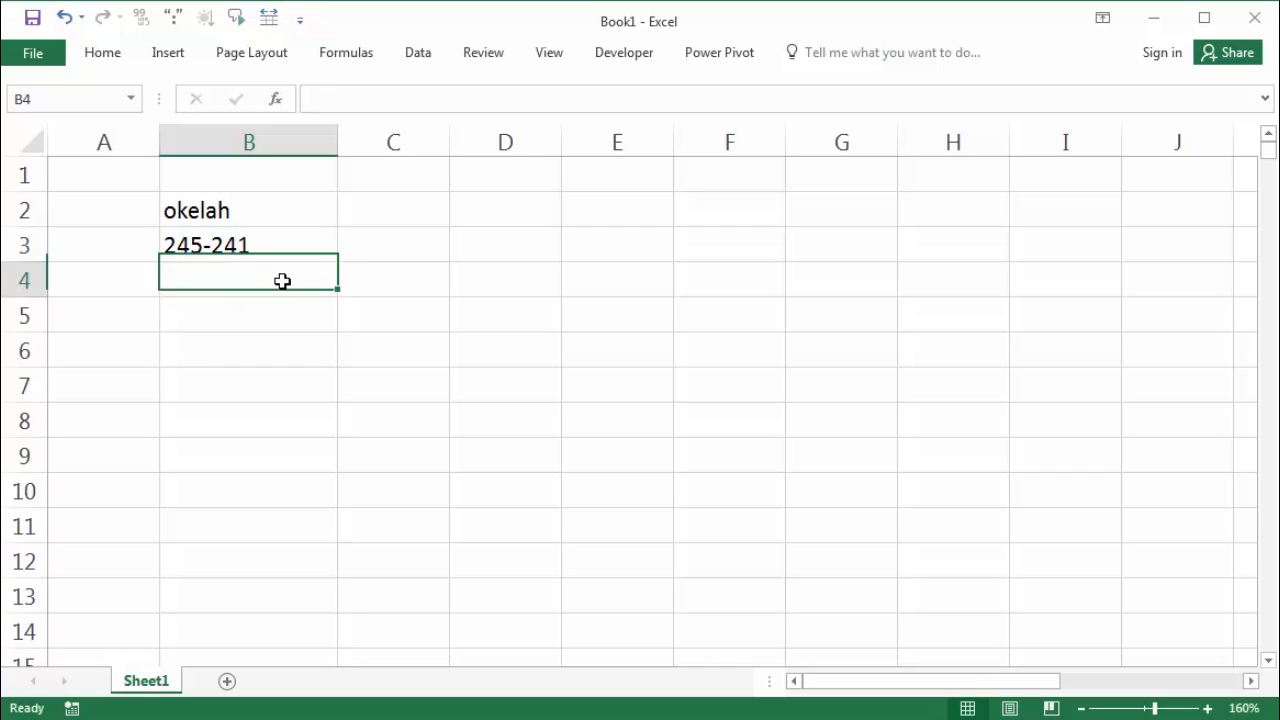
# Enter =SUBSTITUTE(B3;"-";"") in C3 to remove the hyphen from the B3 text.
pyautogui.click(342, 236)
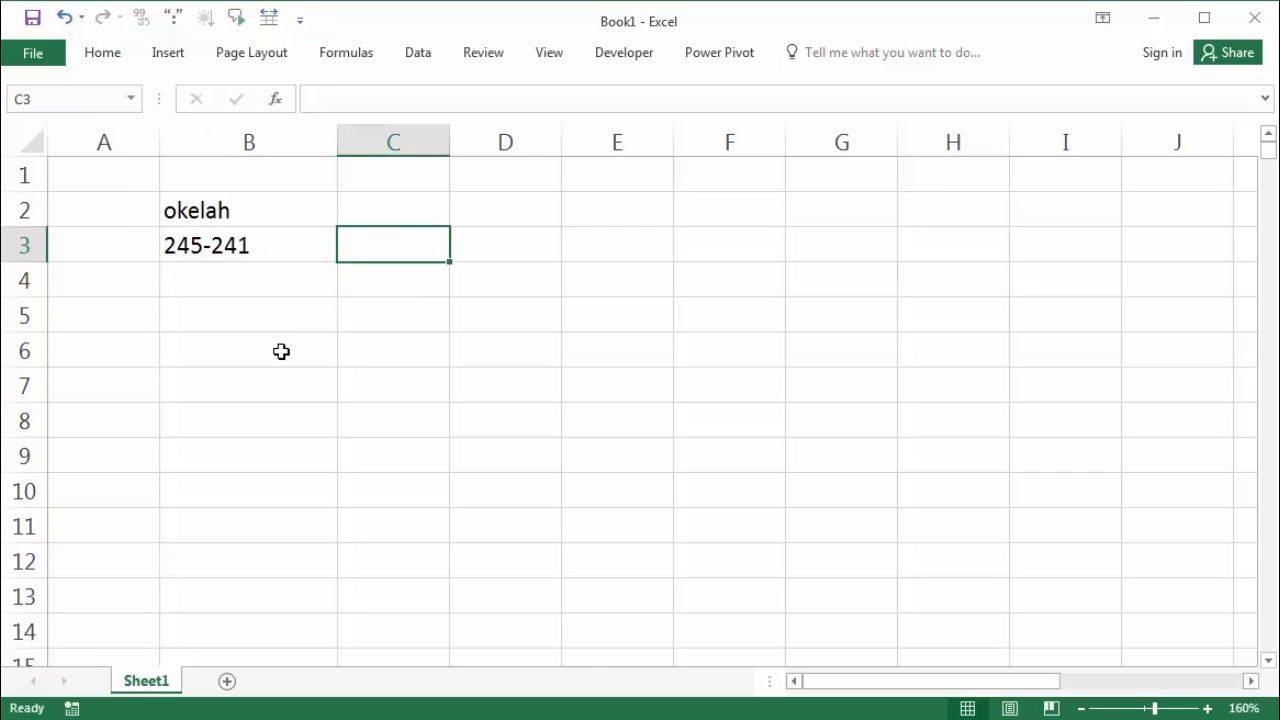
pyautogui.write('=sub')
pyautogui.press('Tab')
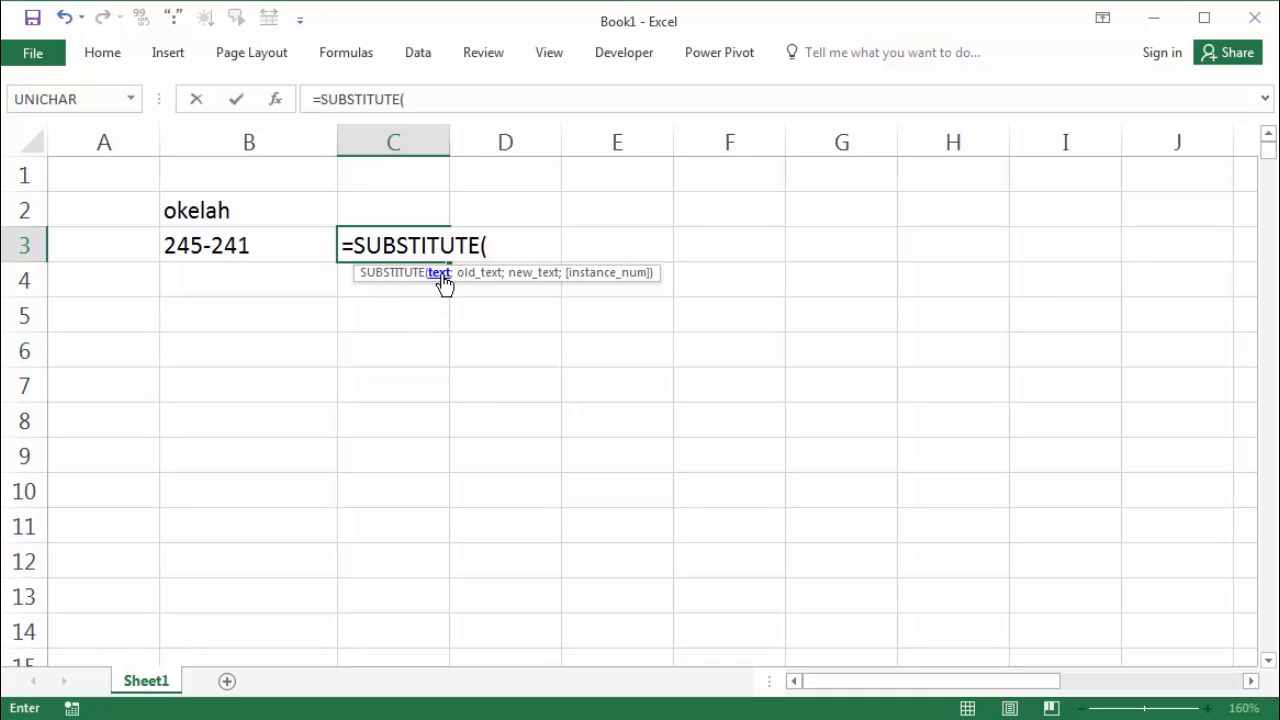
pyautogui.click(198, 250)
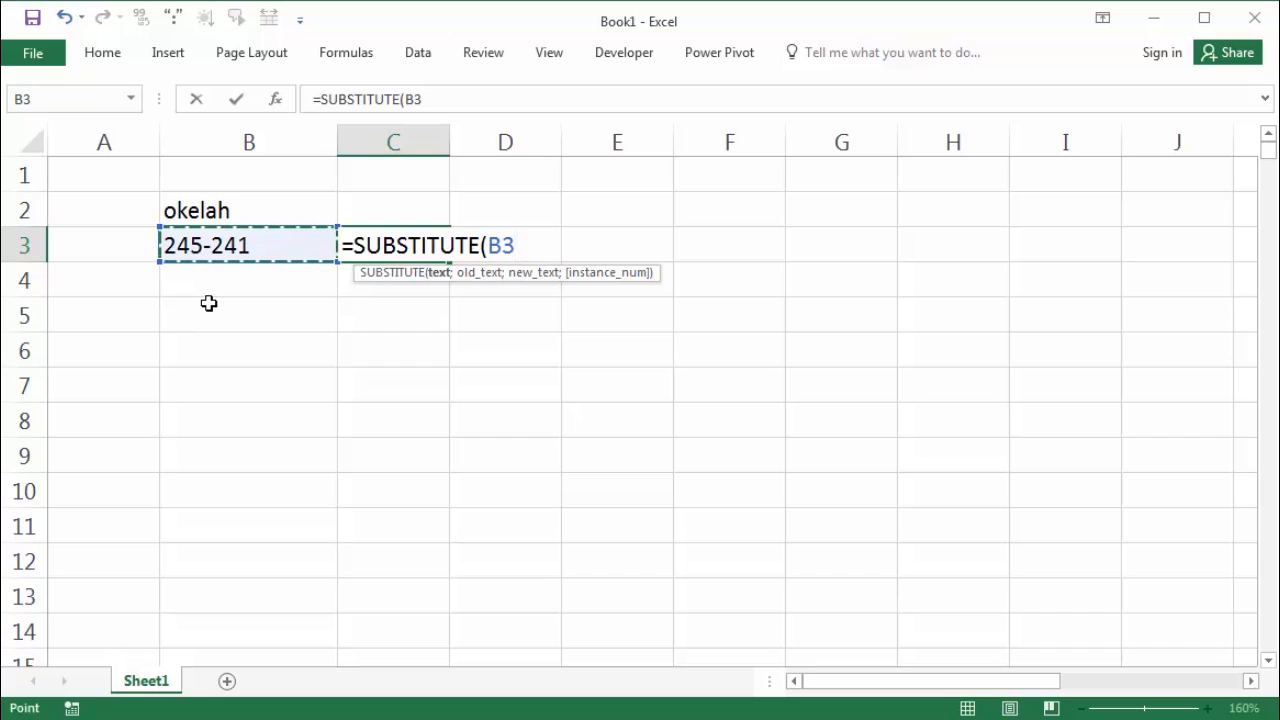
pyautogui.write(';')
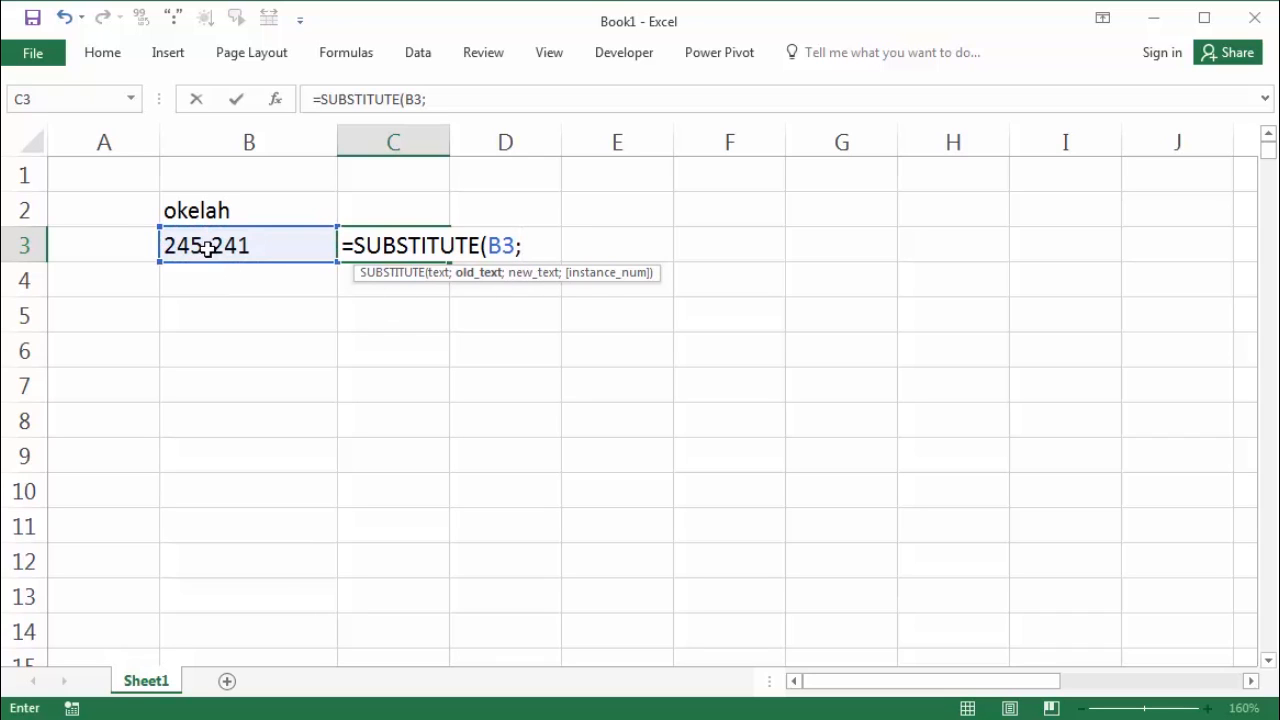
pyautogui.write('"-";')
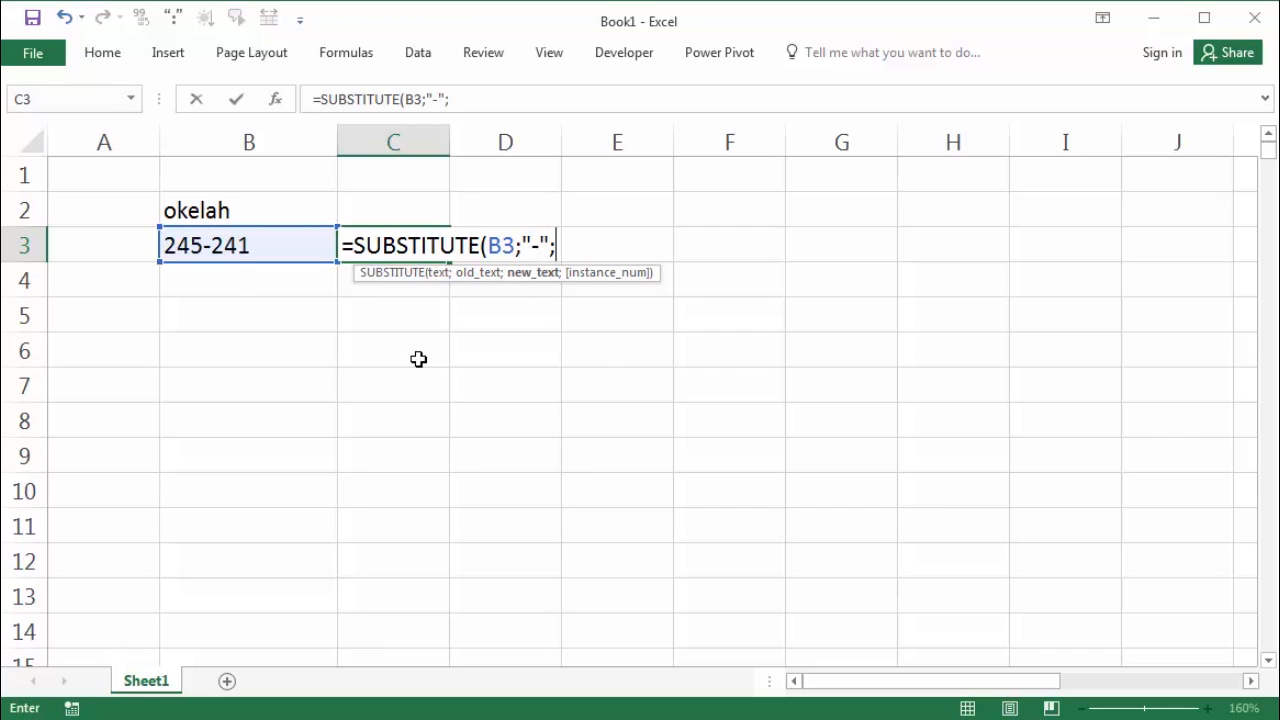
pyautogui.write('""')
pyautogui.press('Return')
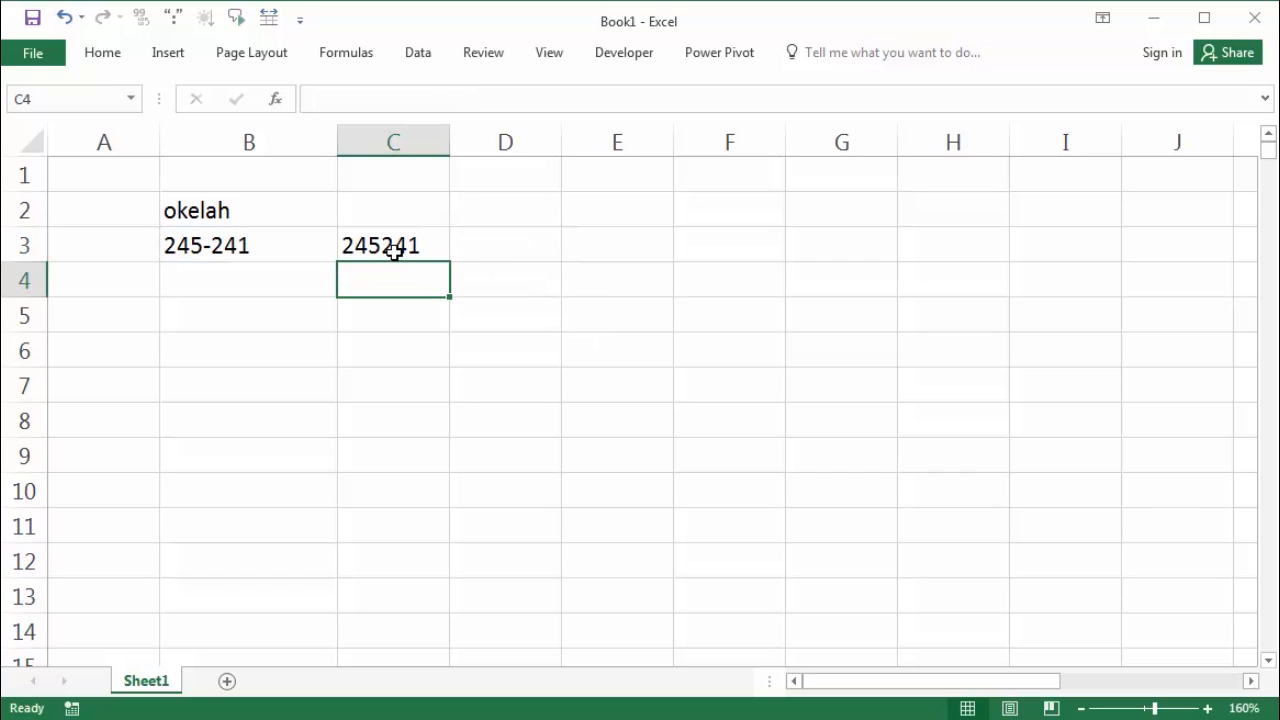
pyautogui.click(391, 249)
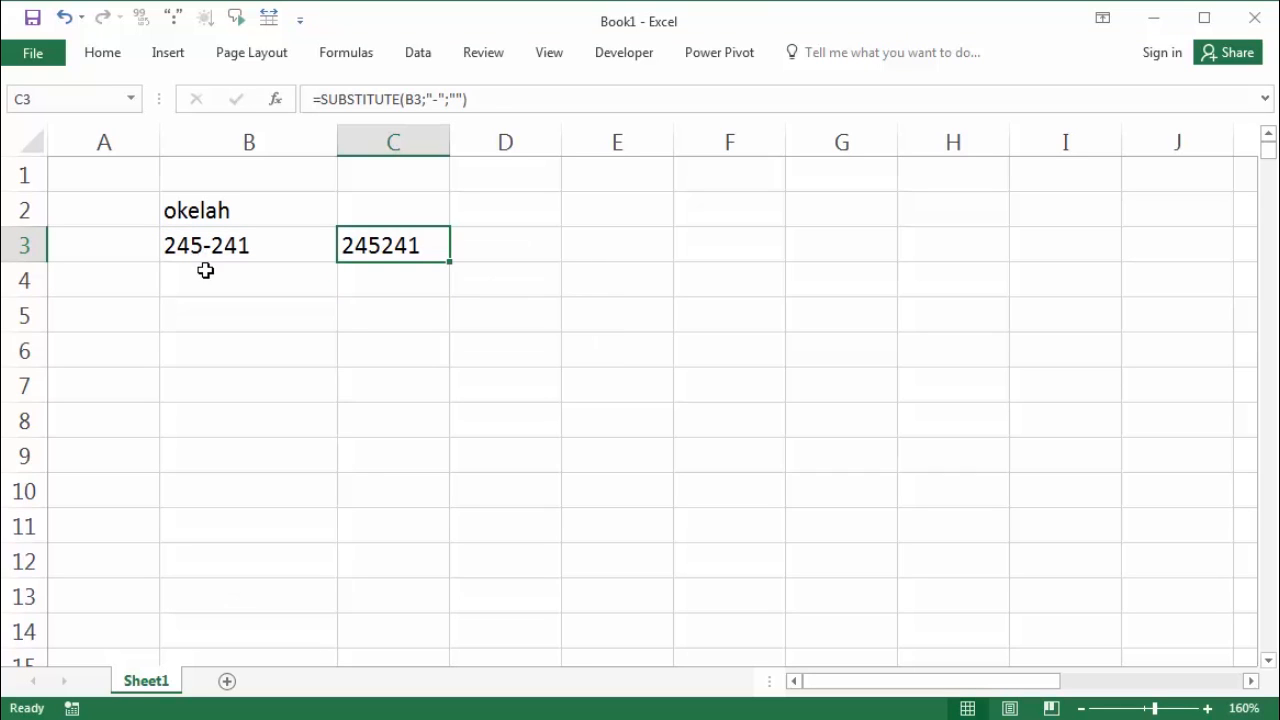
pyautogui.click(414, 312)
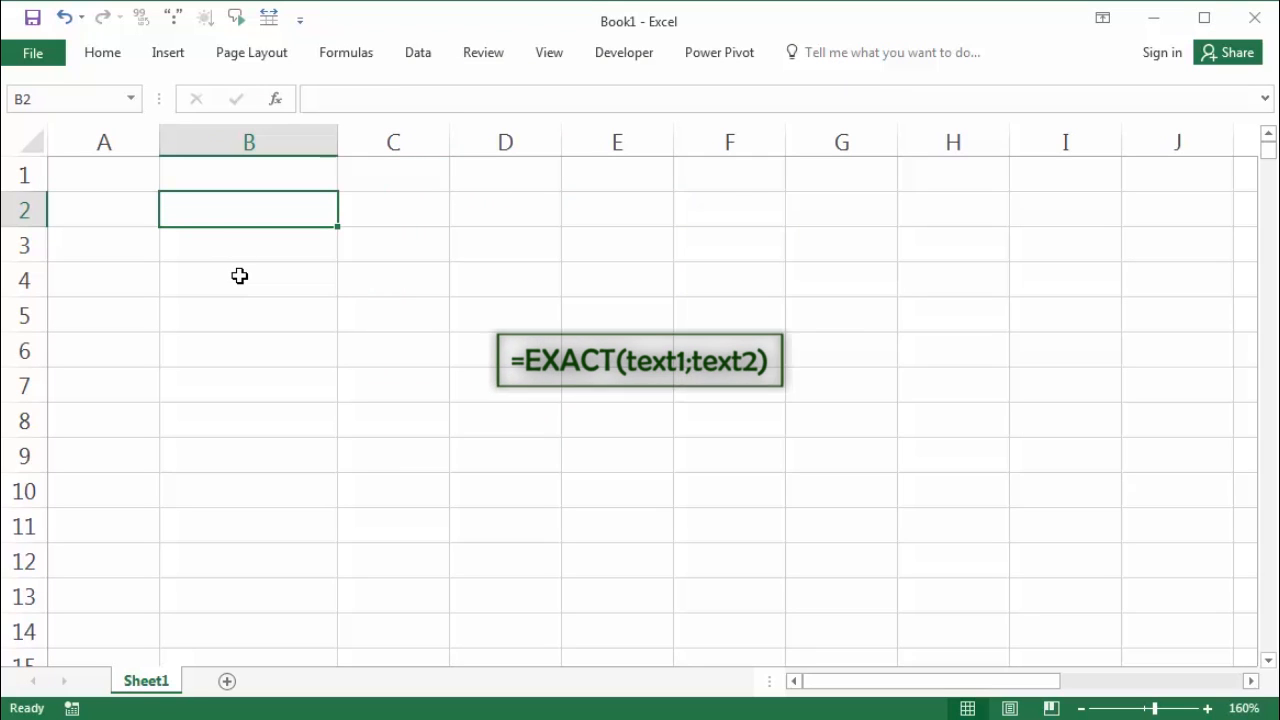
# Enter =EXACT("belajar";"Belajar") in B2 to compare the two words case-sensitively.
pyautogui.write('=ex')
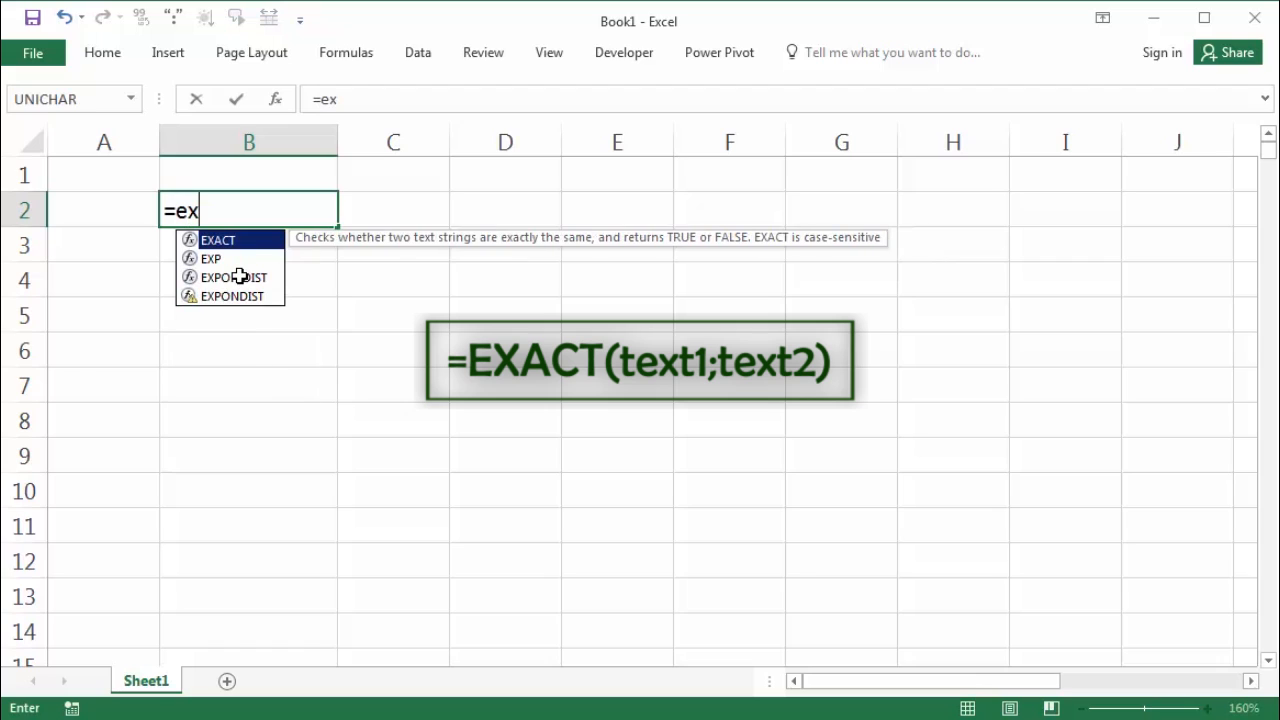
pyautogui.press('Tab')
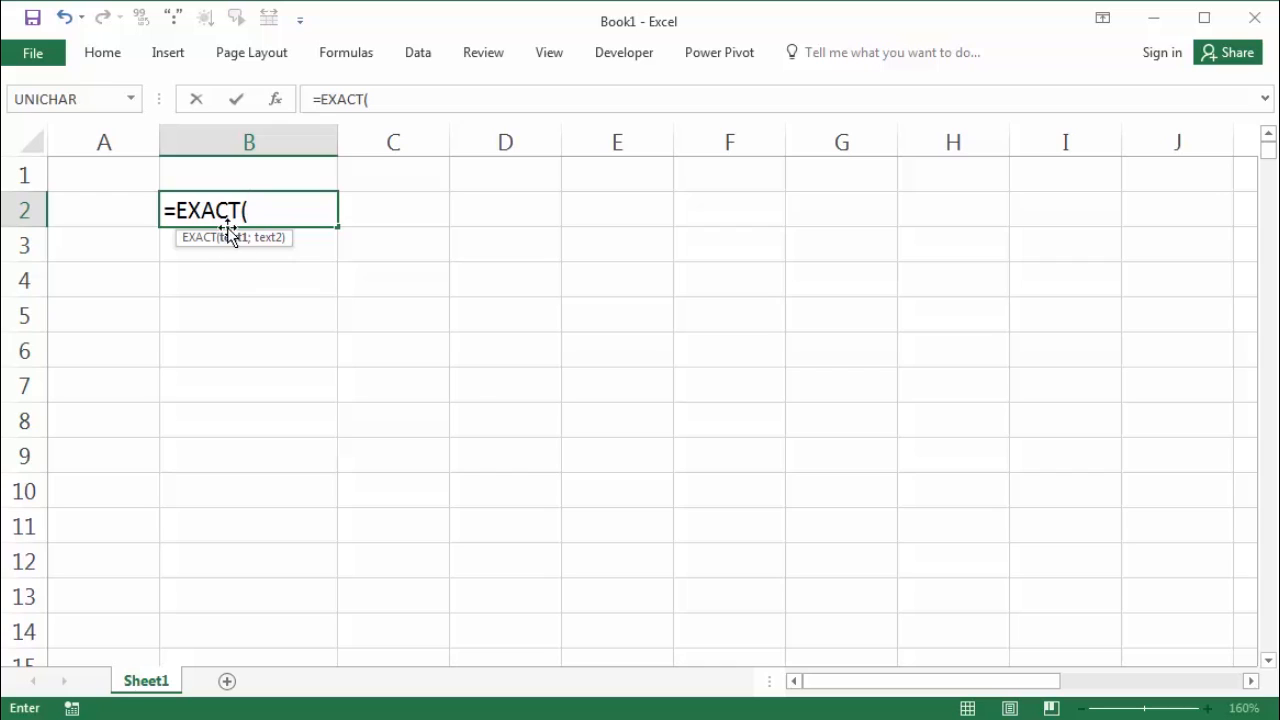
pyautogui.write('"belajar')
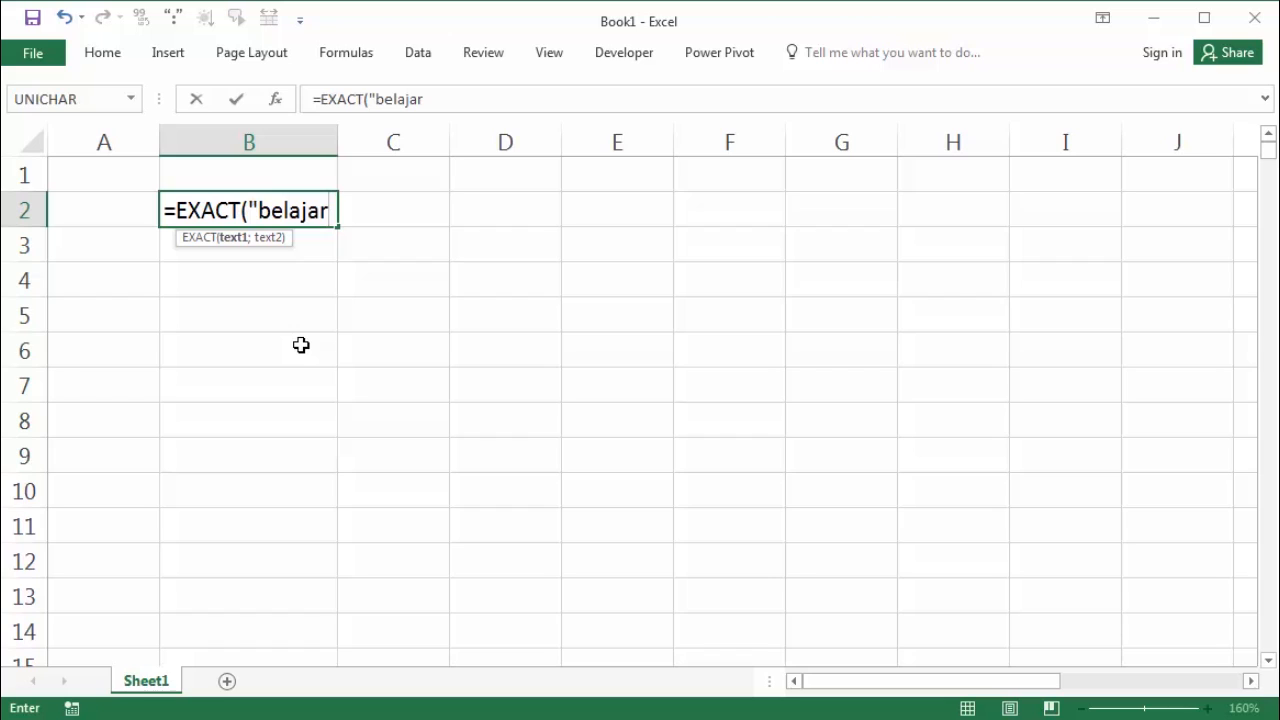
pyautogui.write('";"Belajar"')
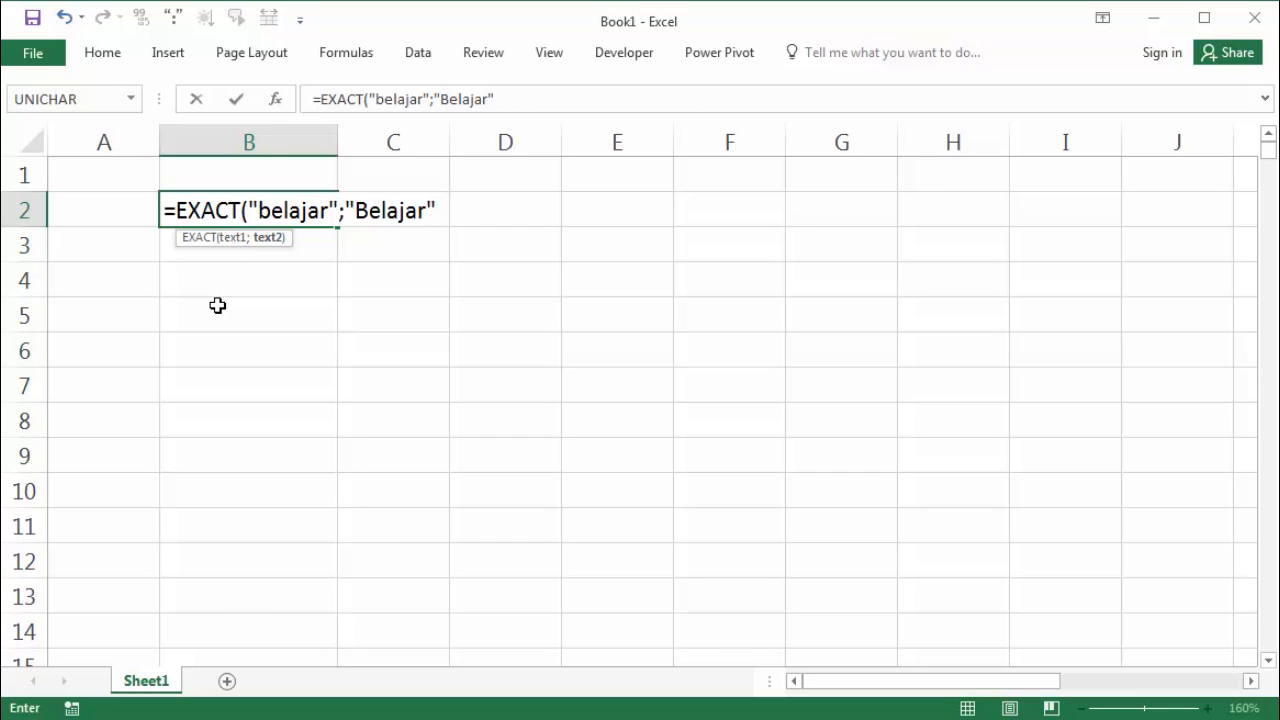
pyautogui.press('Return')
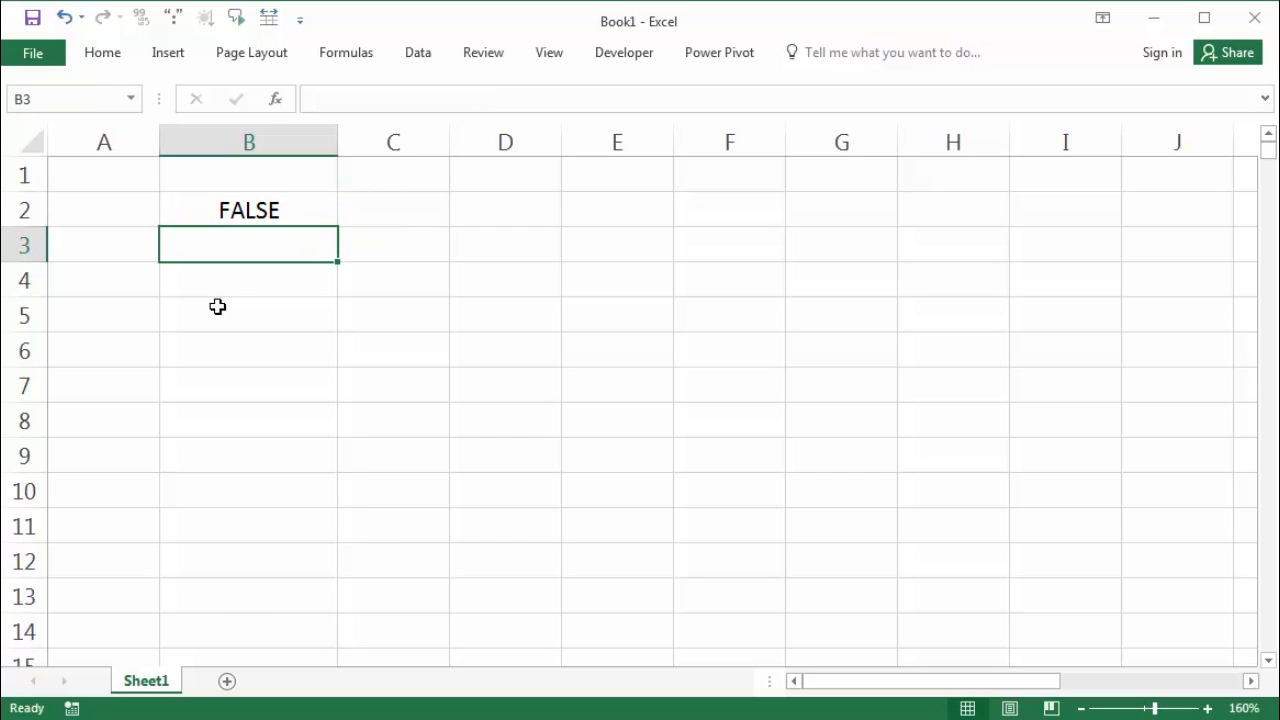
# Change the second argument of the B2 EXACT formula to lowercase "belajar" so both words have the same case.
pyautogui.doubleClick(257, 211)
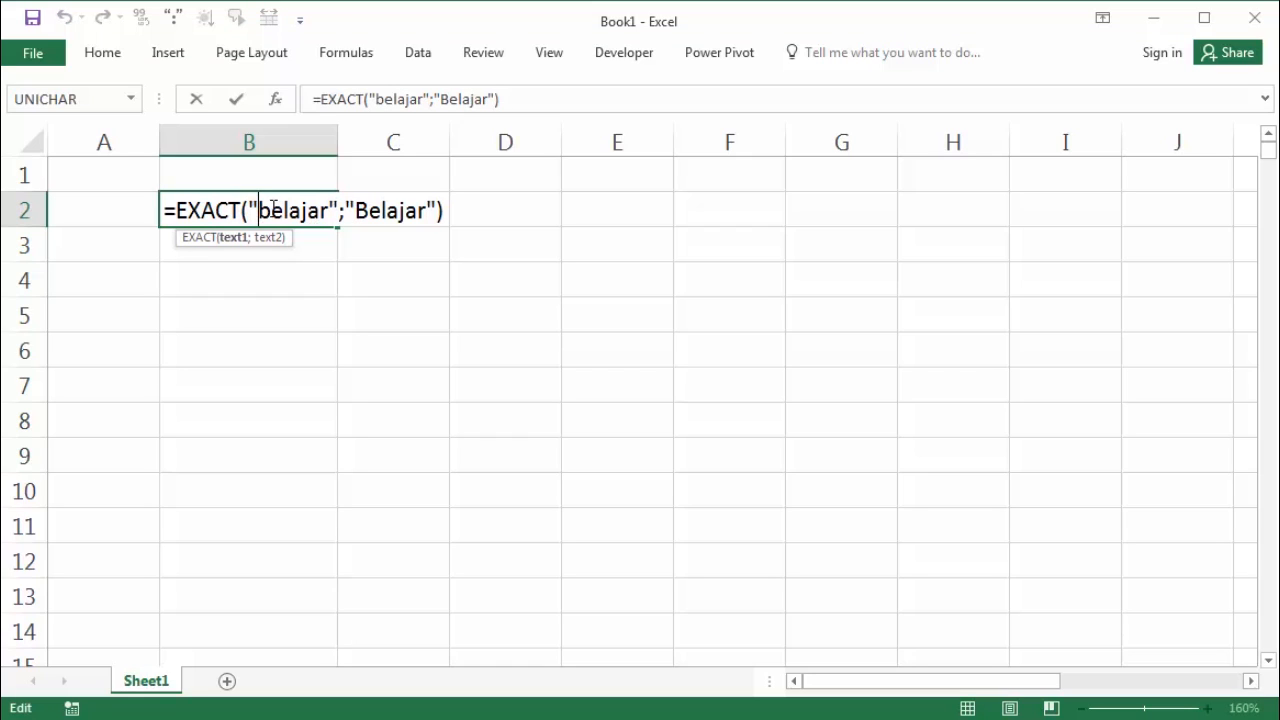
pyautogui.click(359, 211)
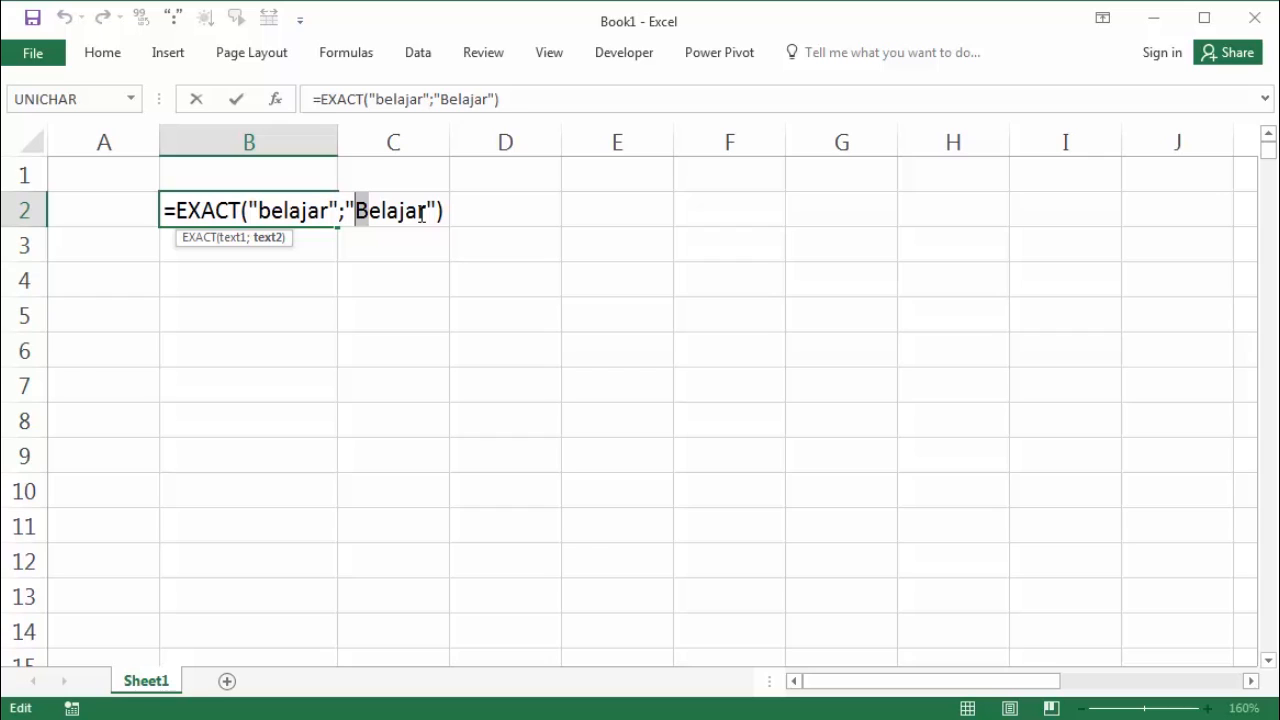
pyautogui.write('b')
pyautogui.press('Return')
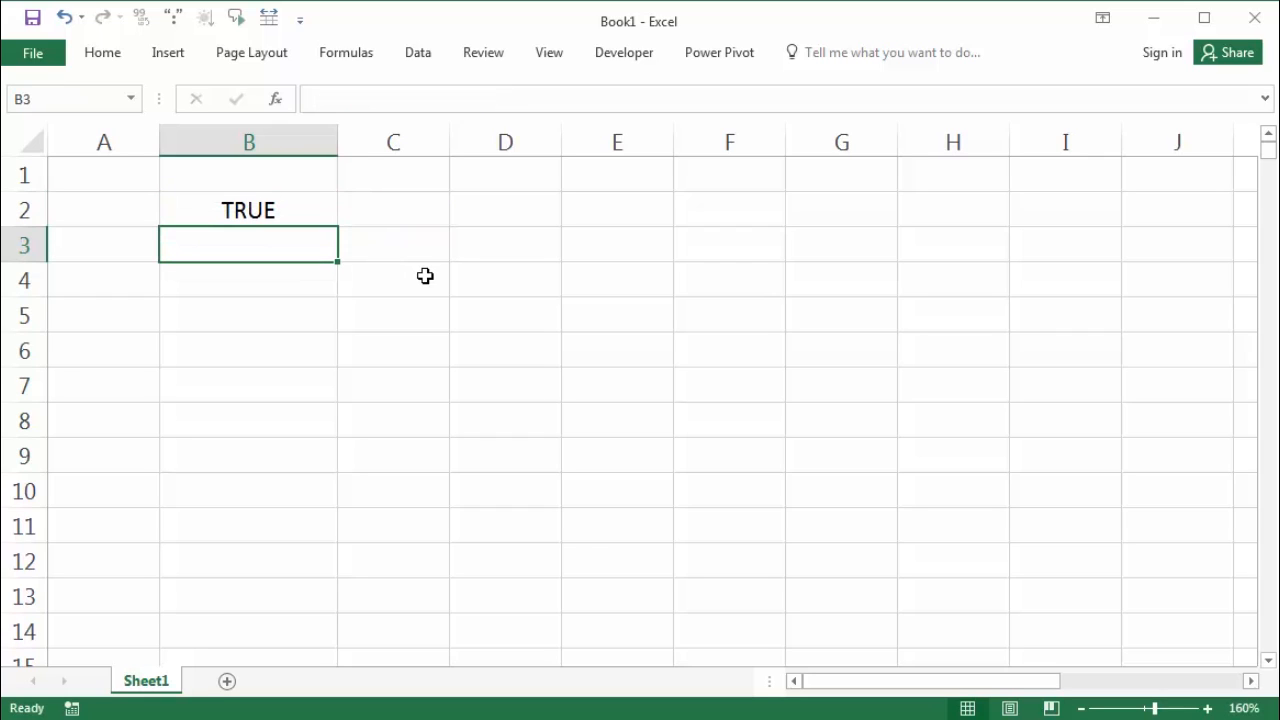
pyautogui.click(303, 214)
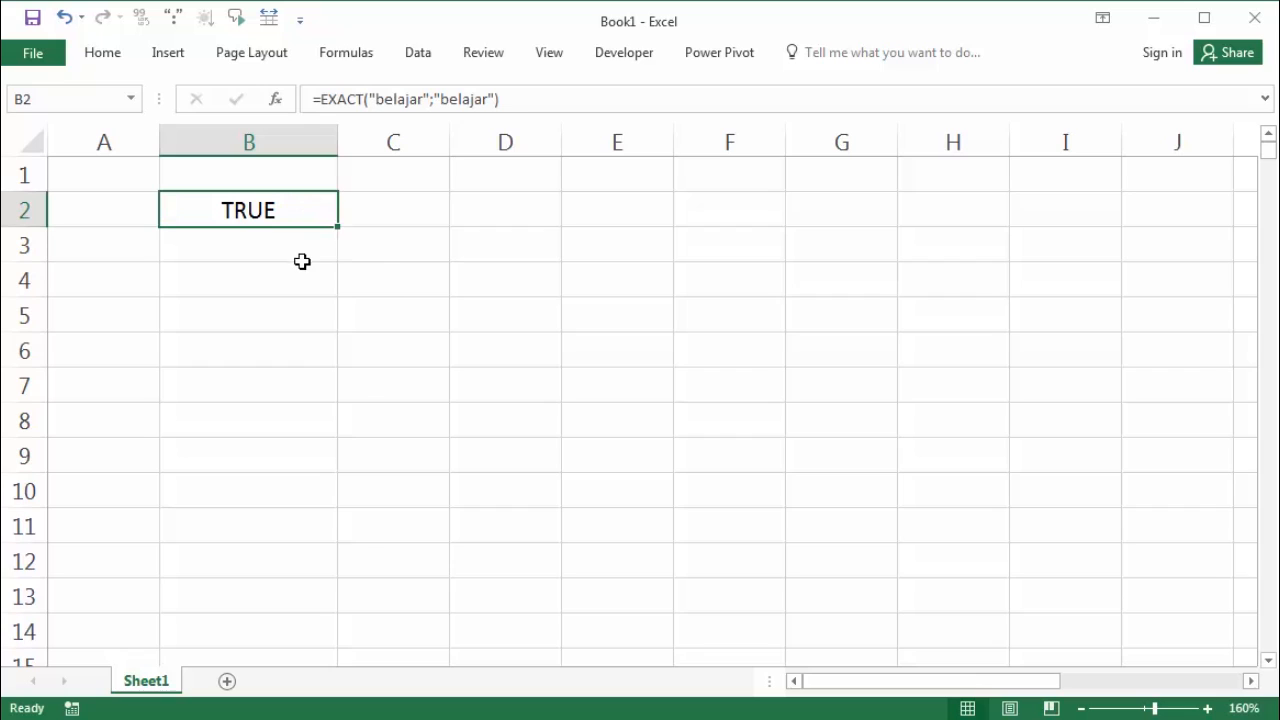
pyautogui.click(323, 265)
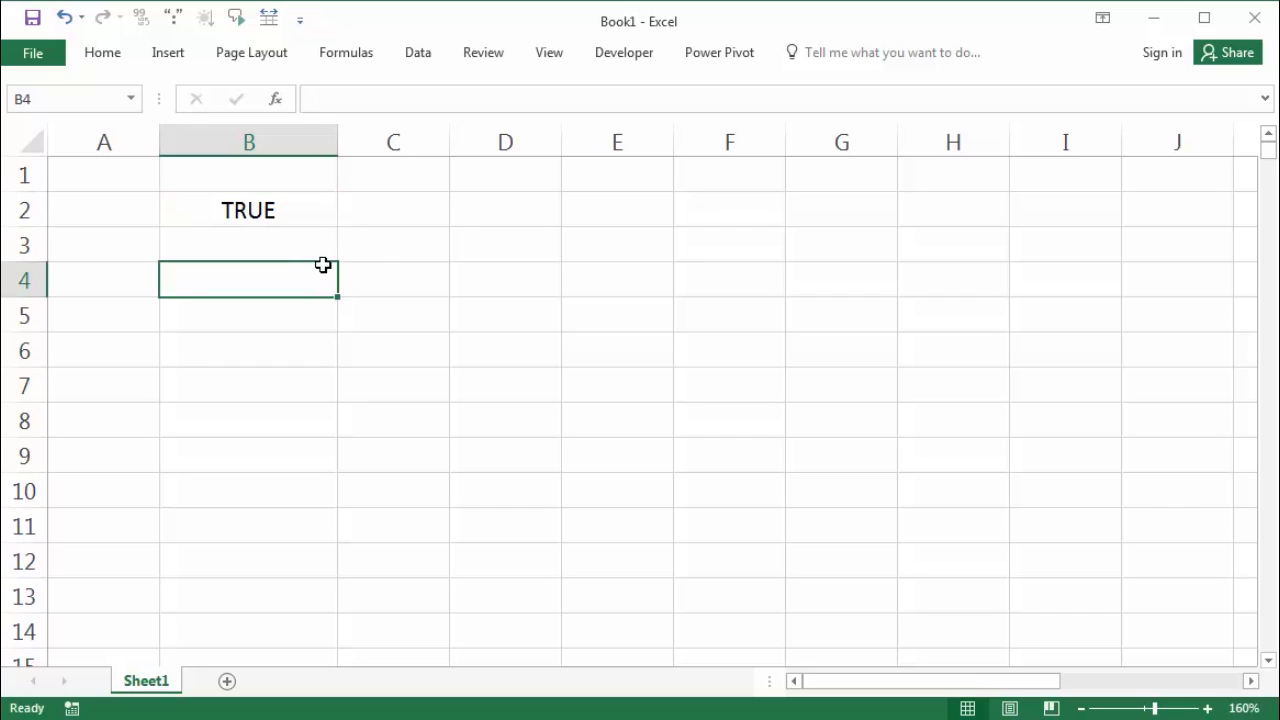
# Clear the EXACT formula from cell B2.
pyautogui.click(293, 214)
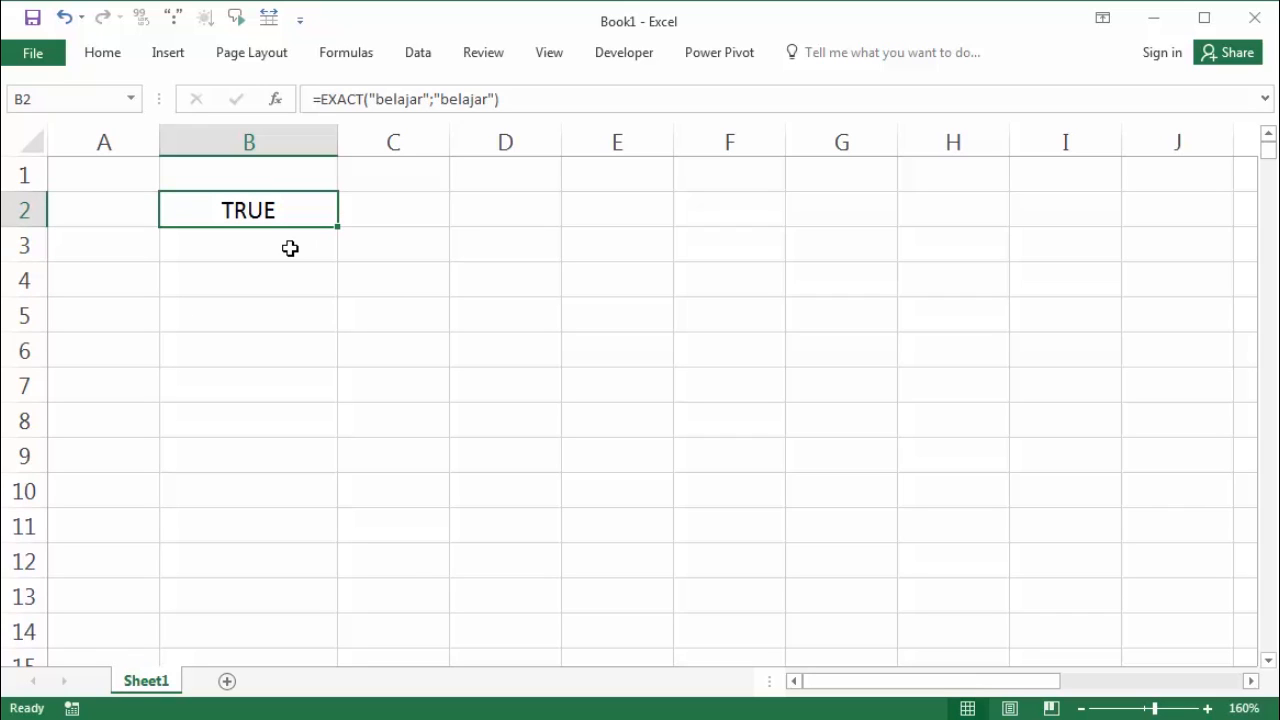
pyautogui.click(290, 248)
pyautogui.click(297, 216)
pyautogui.click(292, 248)
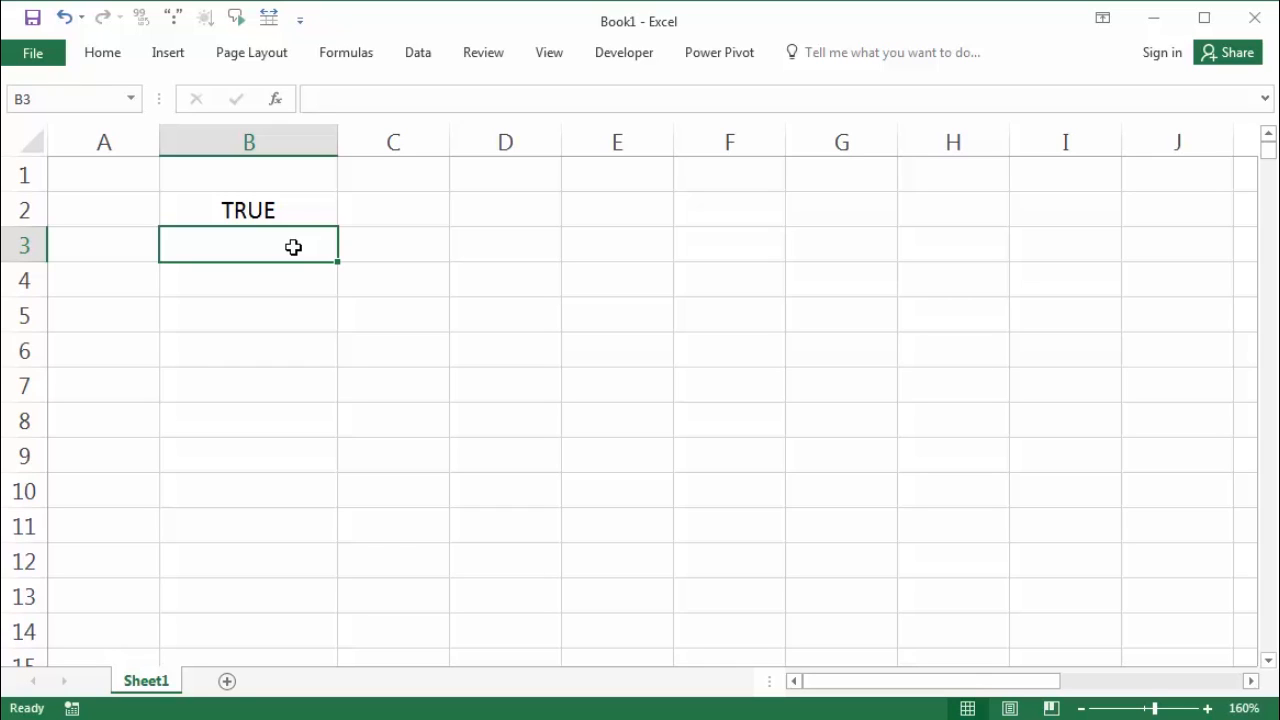
pyautogui.click(299, 214)
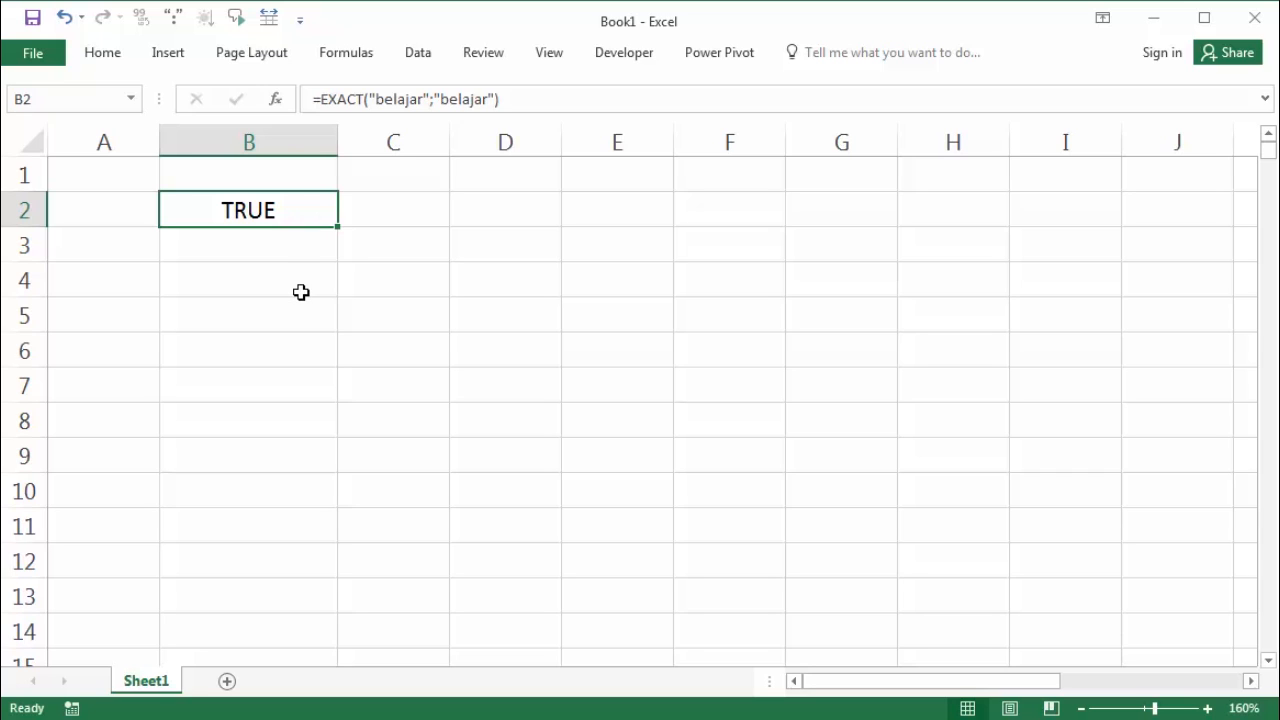
pyautogui.press('Delete')
# Enter =FIXED(2,254) in B3 to round the number to the default number of decimals as text.
pyautogui.click(237, 230)
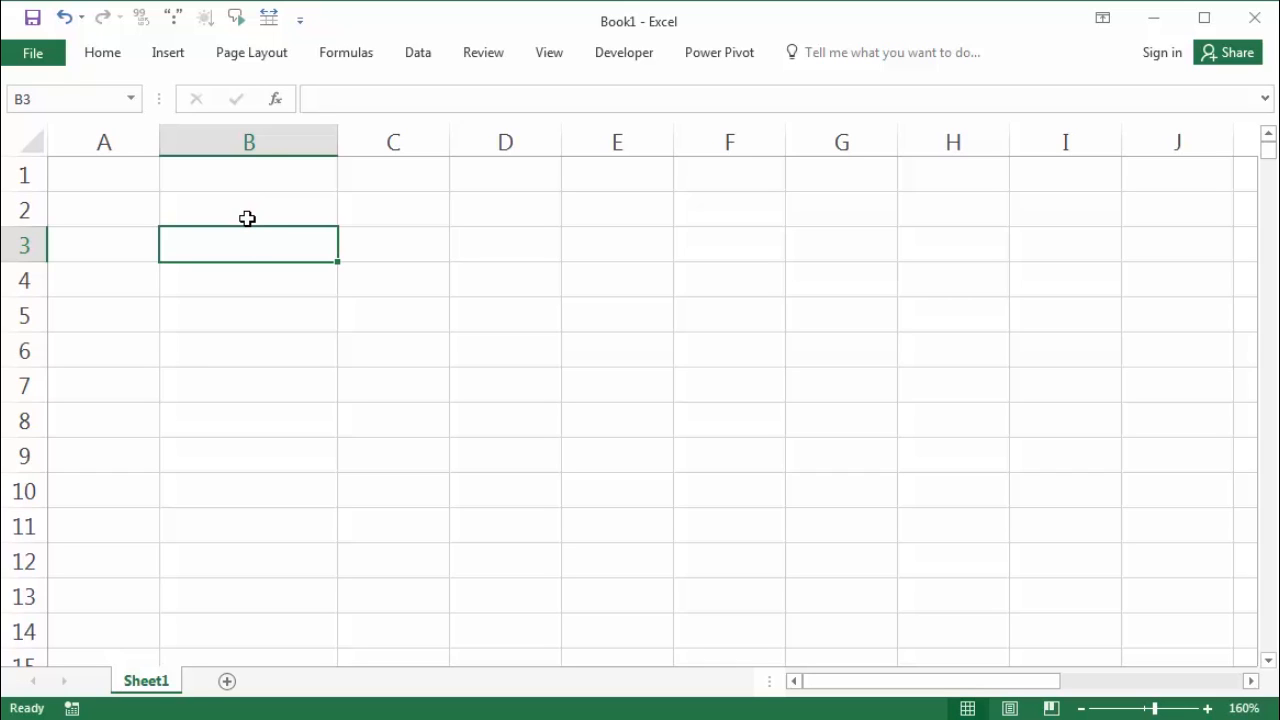
pyautogui.write('=fin')
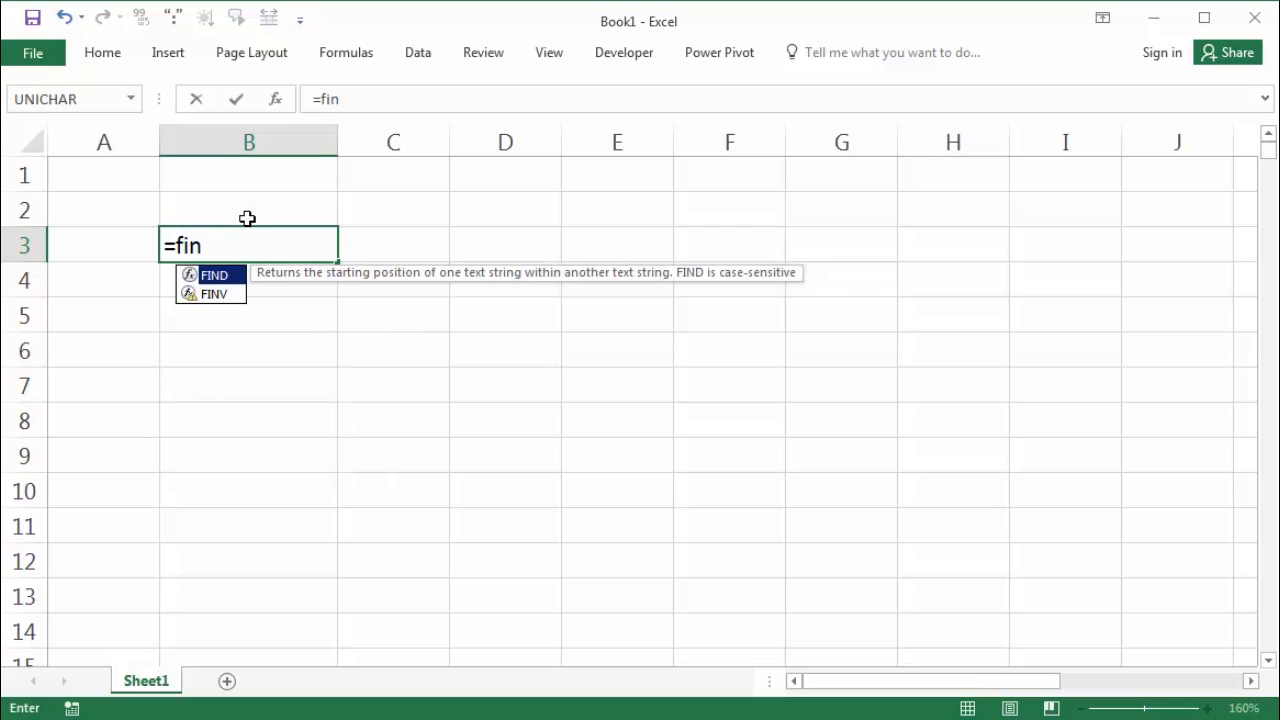
pyautogui.press('BackSpace')
pyautogui.write('x')
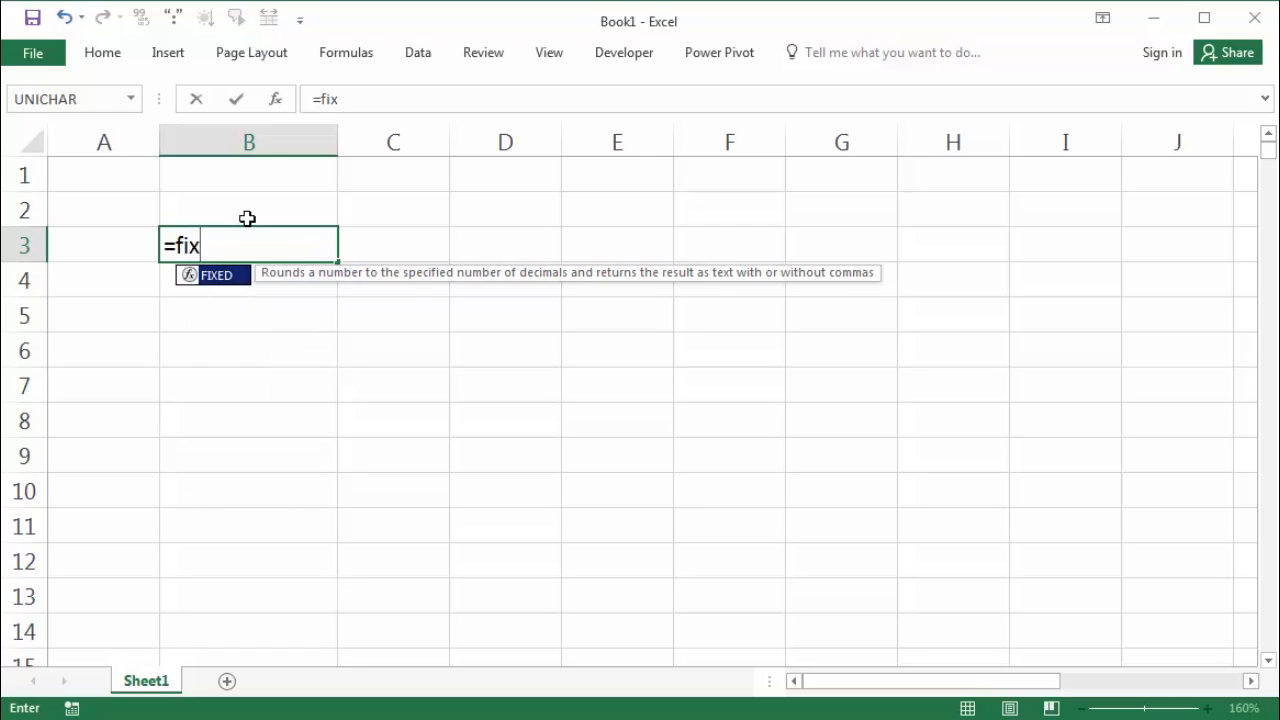
pyautogui.press('Tab')
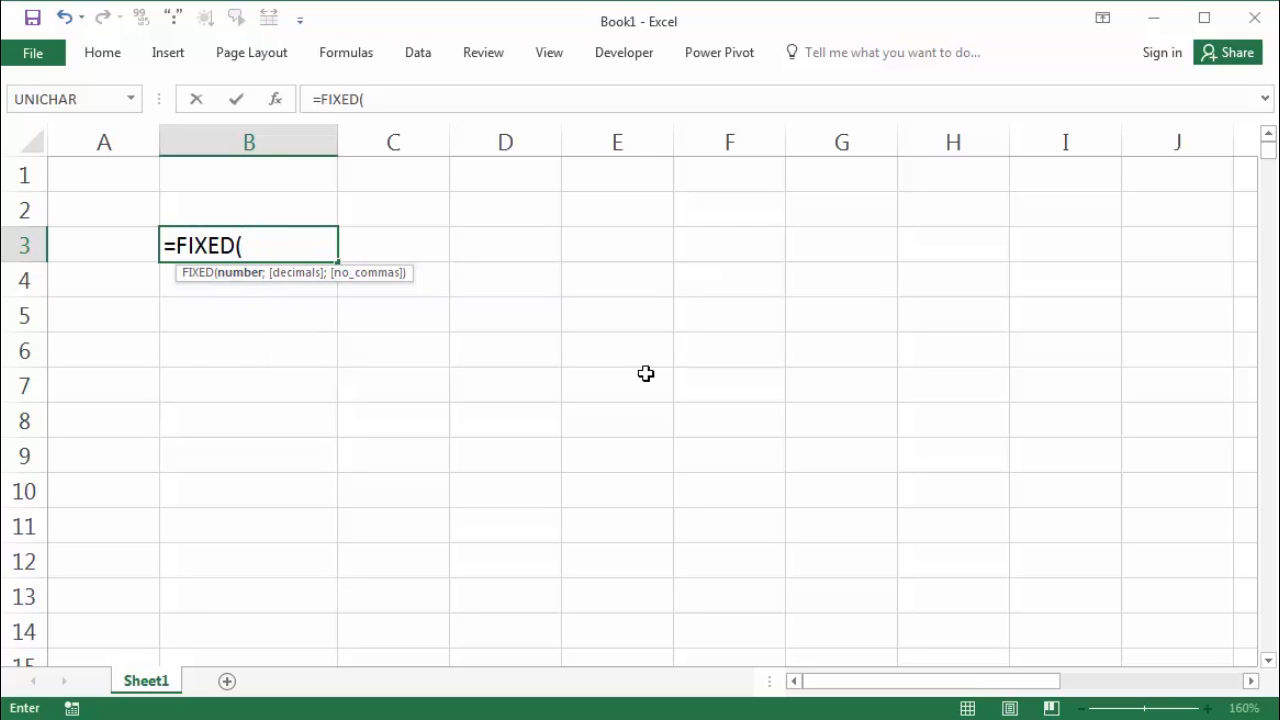
pyautogui.write('2,254')
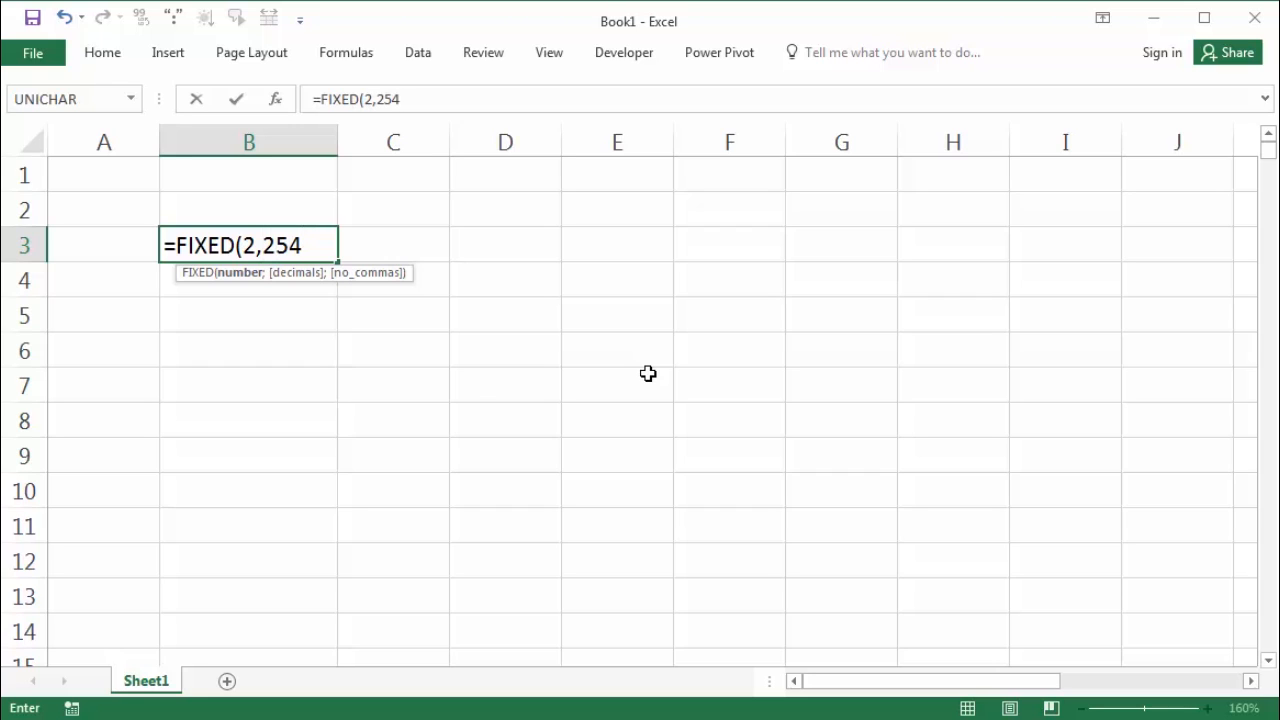
pyautogui.press('Return')
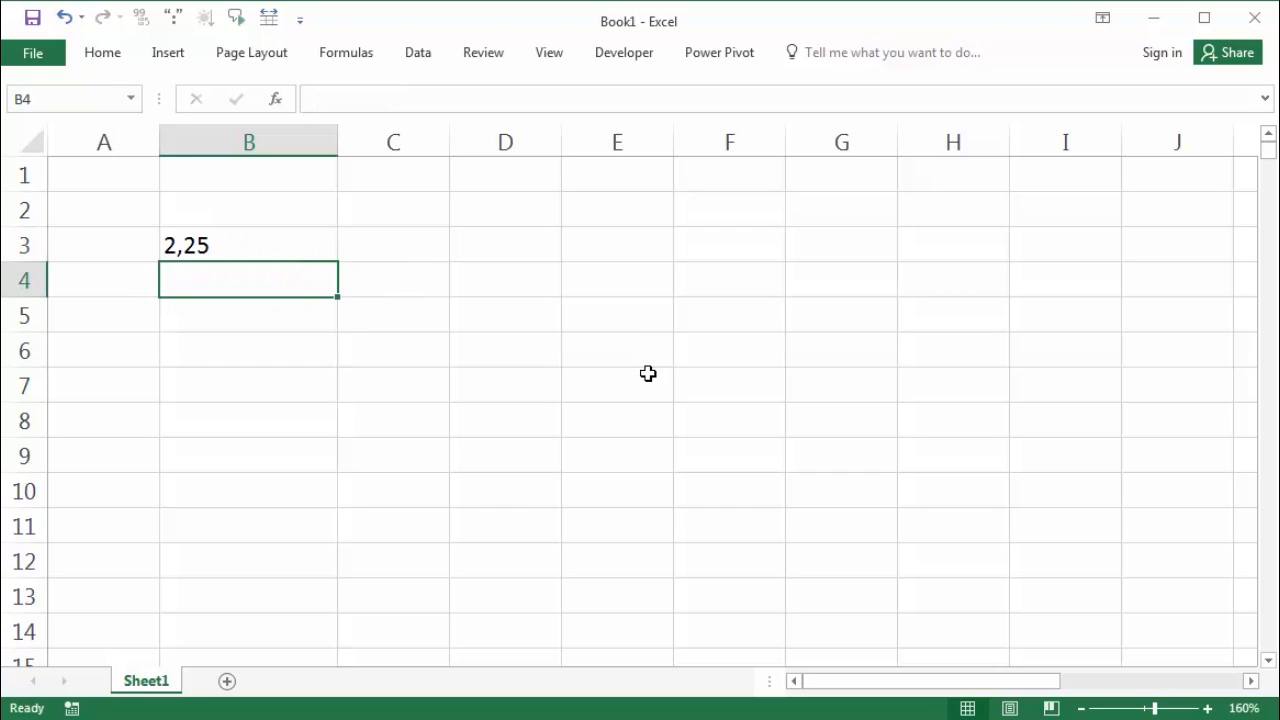
# Change the number in the B3 FIXED formula to 2,257.
pyautogui.doubleClick(290, 244)
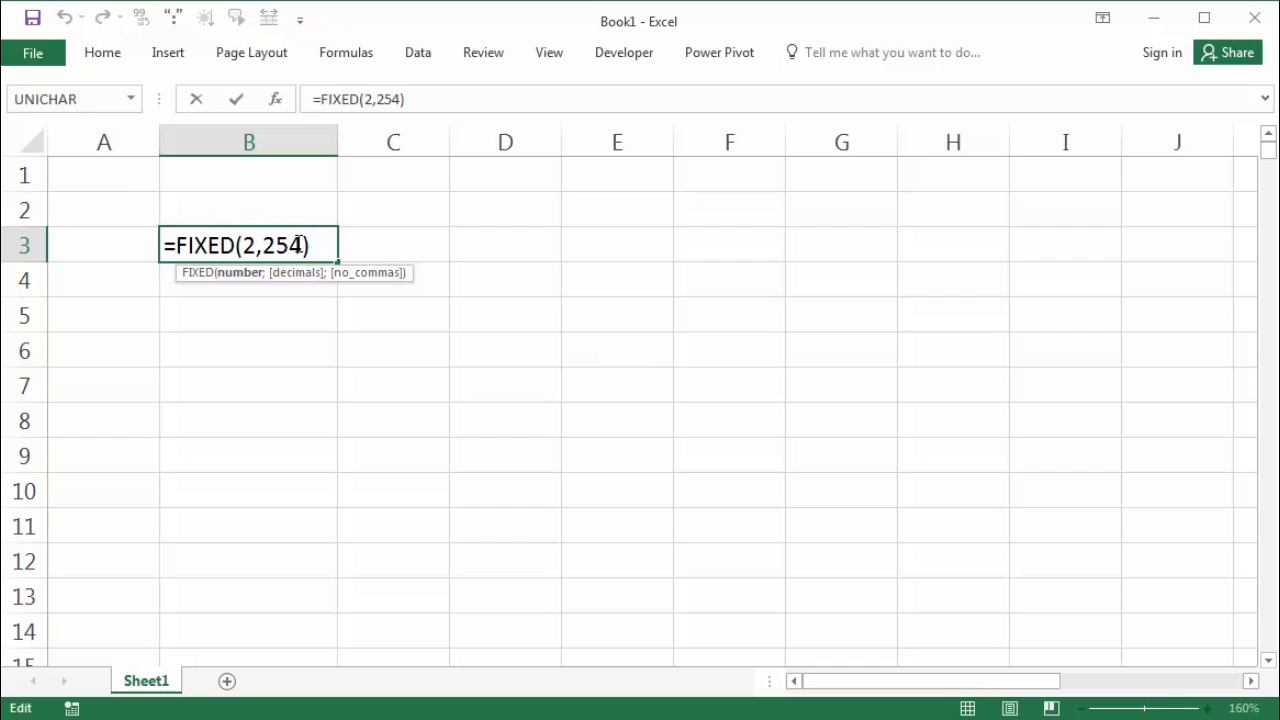
pyautogui.moveTo(288, 245); pyautogui.dragTo(301, 245)
pyautogui.write('7')
pyautogui.press('Return')
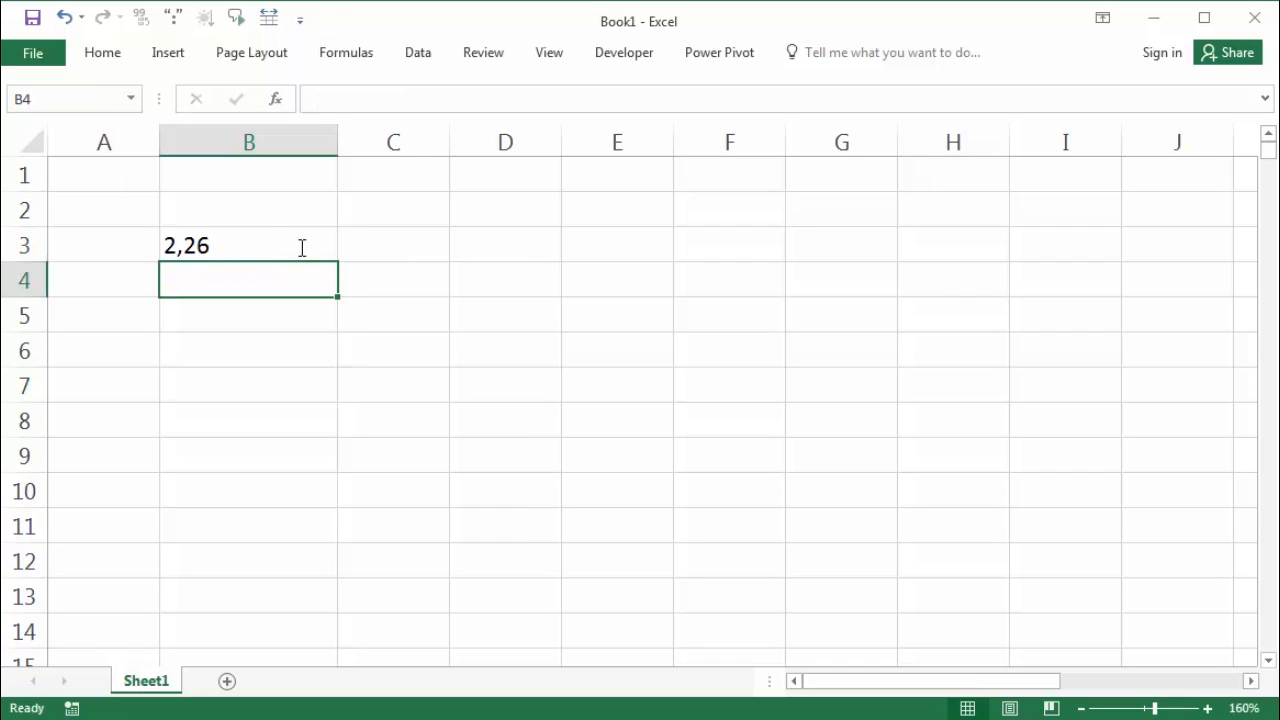
pyautogui.click(206, 252)
pyautogui.doubleClick(208, 248)
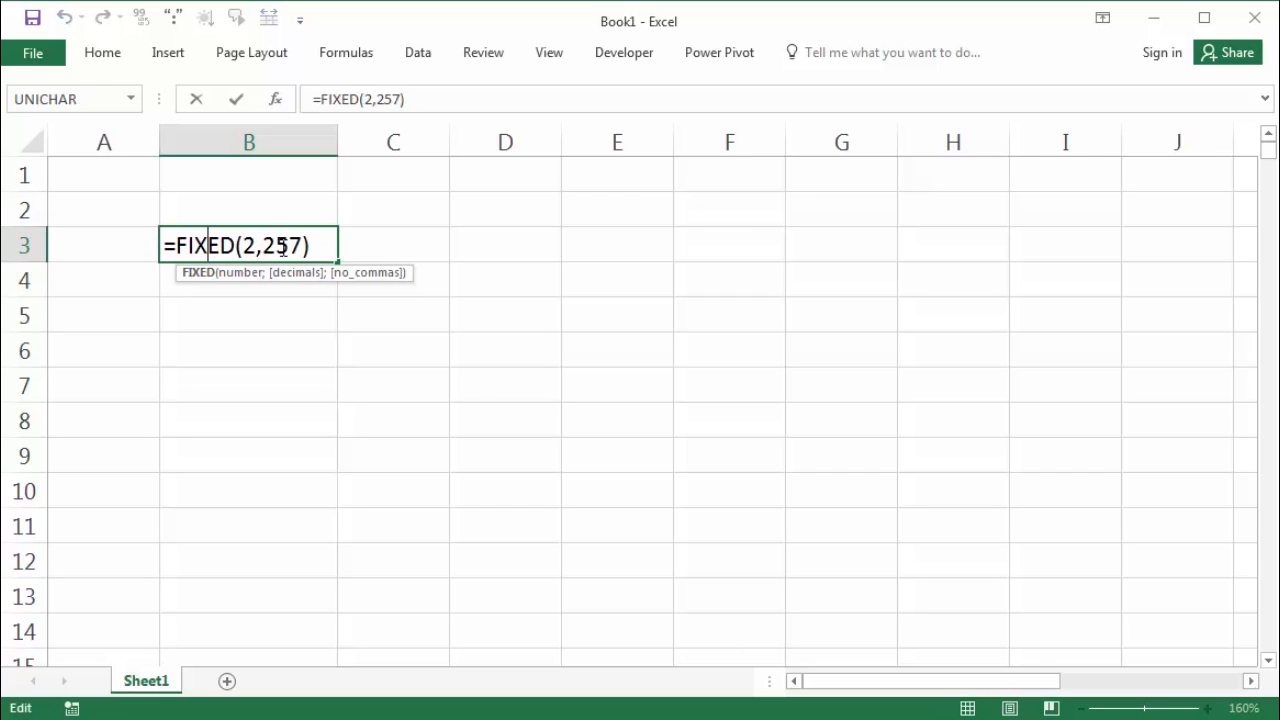
pyautogui.moveTo(302, 245); pyautogui.dragTo(287, 243)
pyautogui.press('Return')
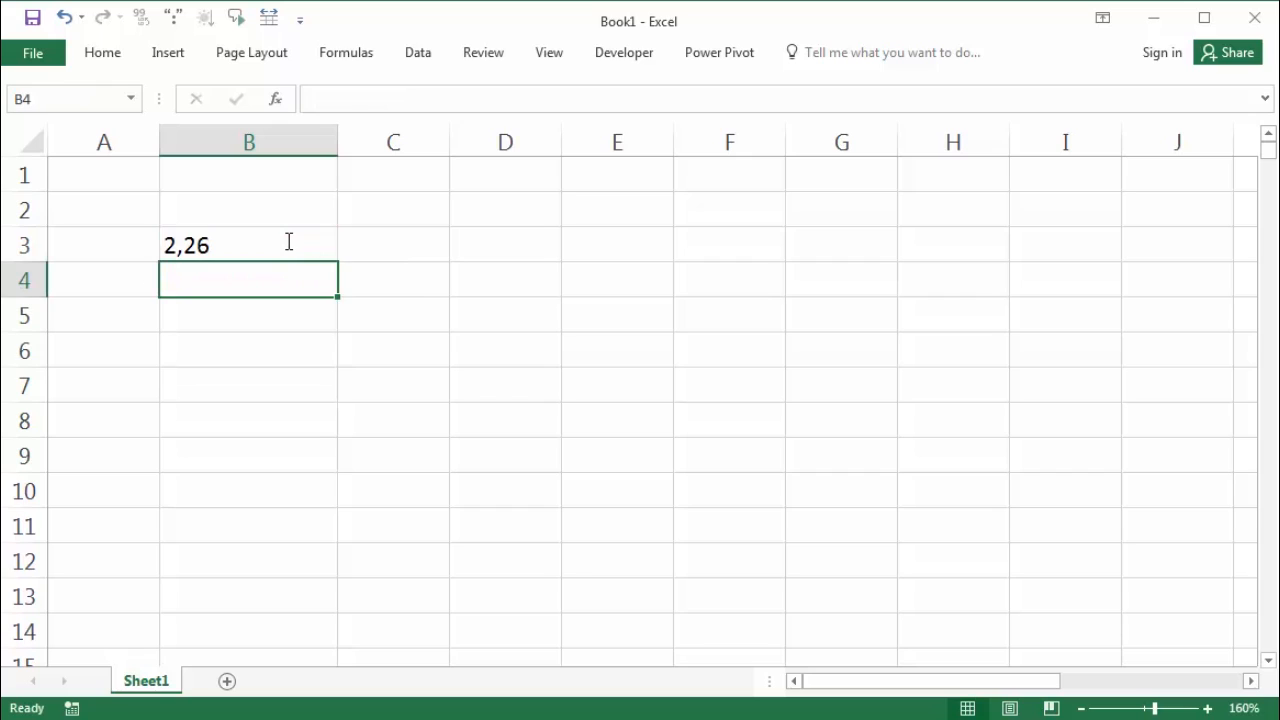
# Add 3 as the decimals argument of the B3 formula, making it =FIXED(2,257;3).
pyautogui.click(288, 242)
pyautogui.doubleClick(287, 241)
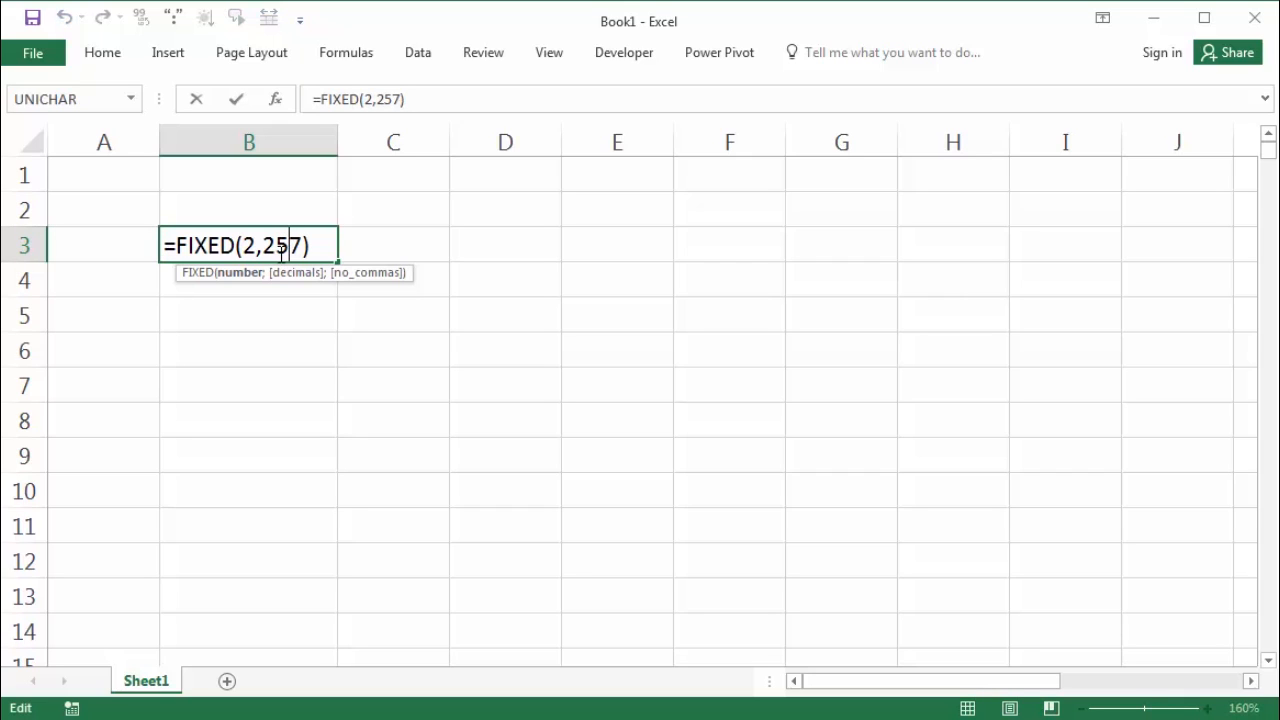
pyautogui.click(305, 247)
pyautogui.write(';')
pyautogui.write('3')
pyautogui.press('Return')
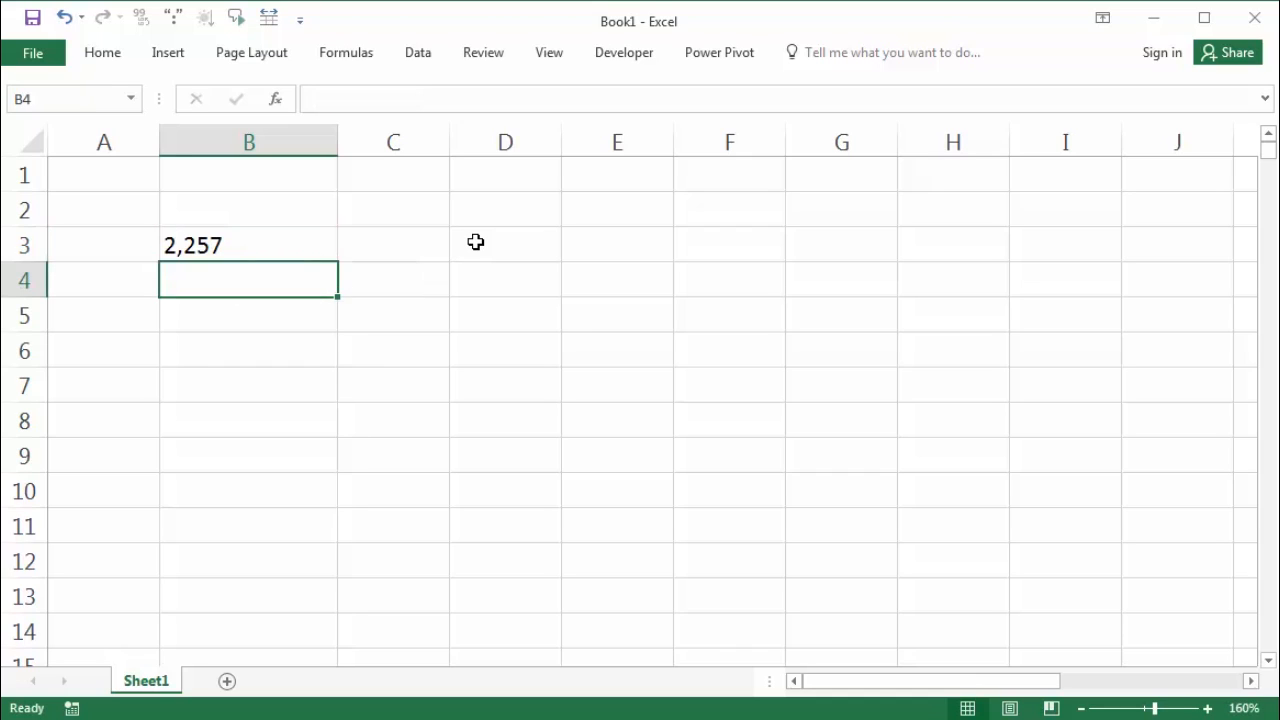
# Extend the number in the B3 FIXED formula to 2,255237, keeping three decimals.
pyautogui.click(291, 239)
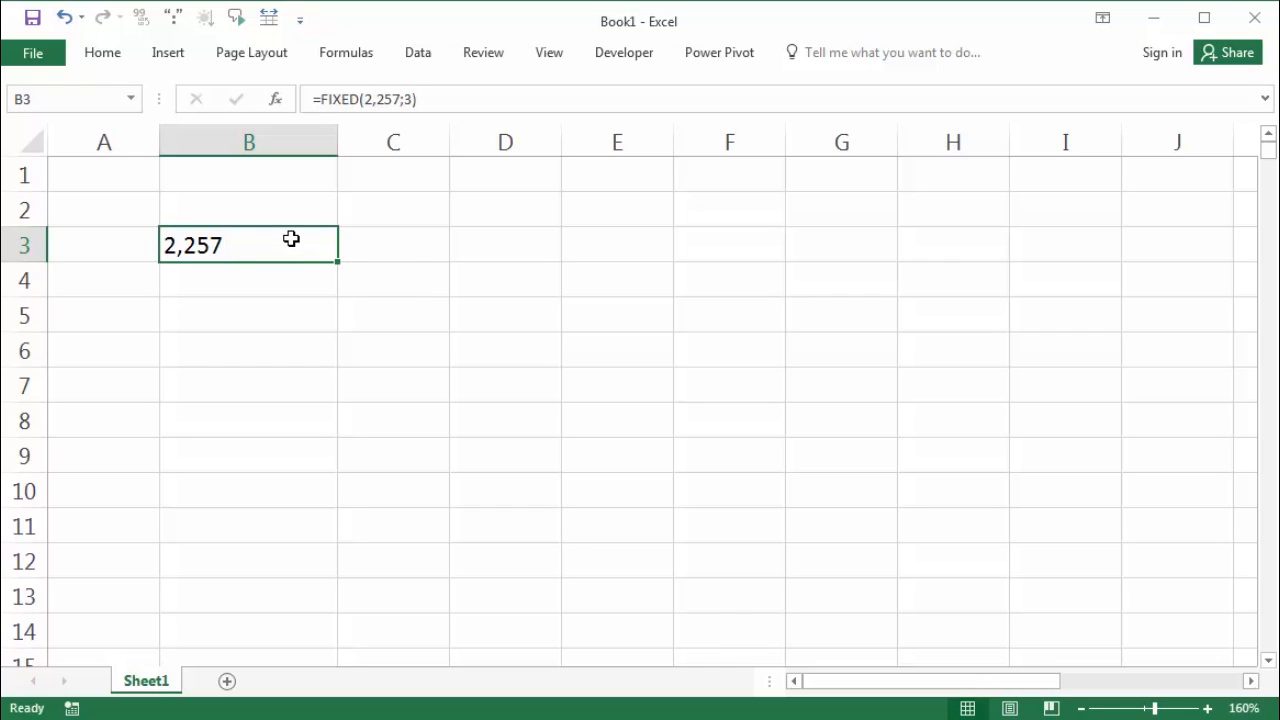
pyautogui.doubleClick(291, 239)
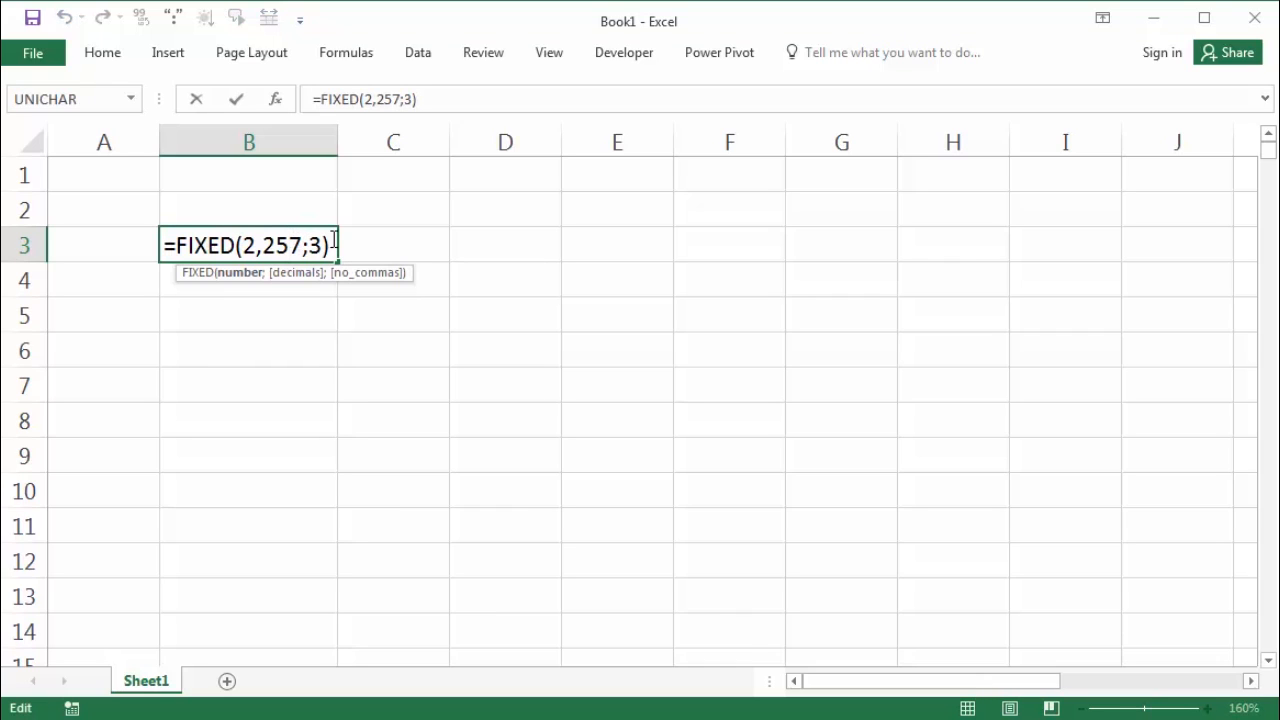
pyautogui.write('523')
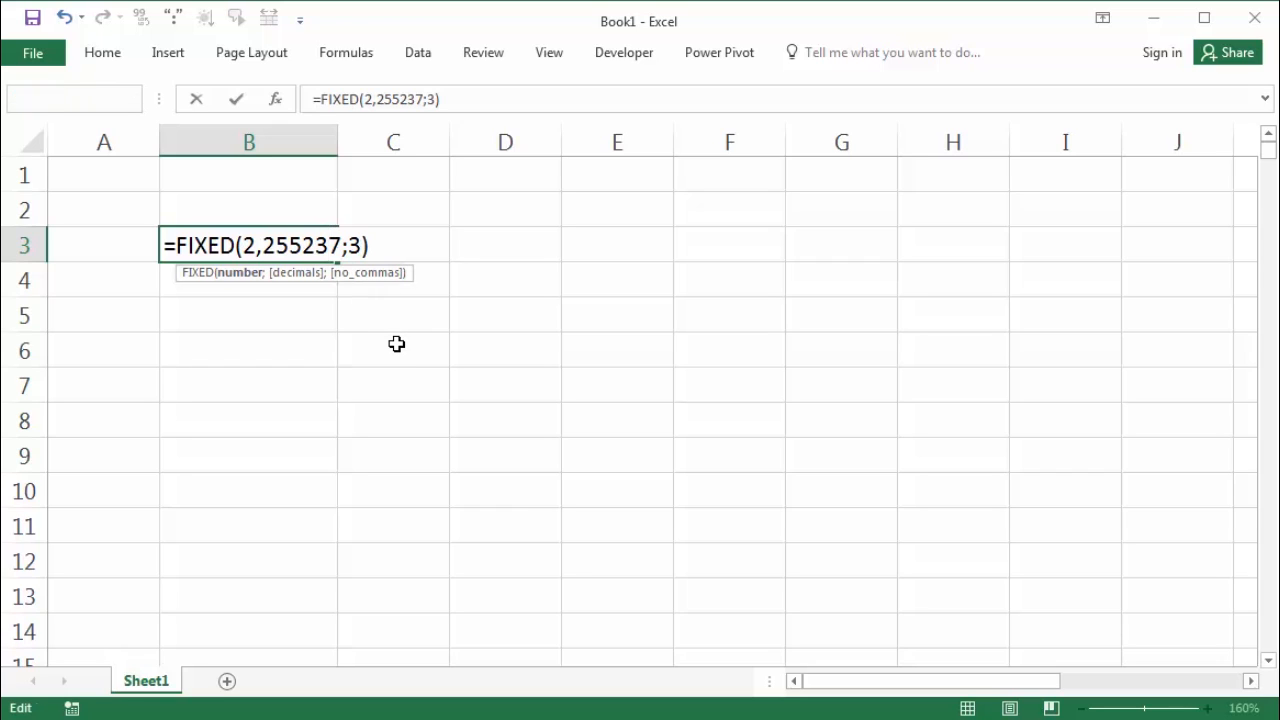
pyautogui.press('Return')
# Set the decimals argument of the B3 FIXED formula to 6.
pyautogui.click(247, 256)
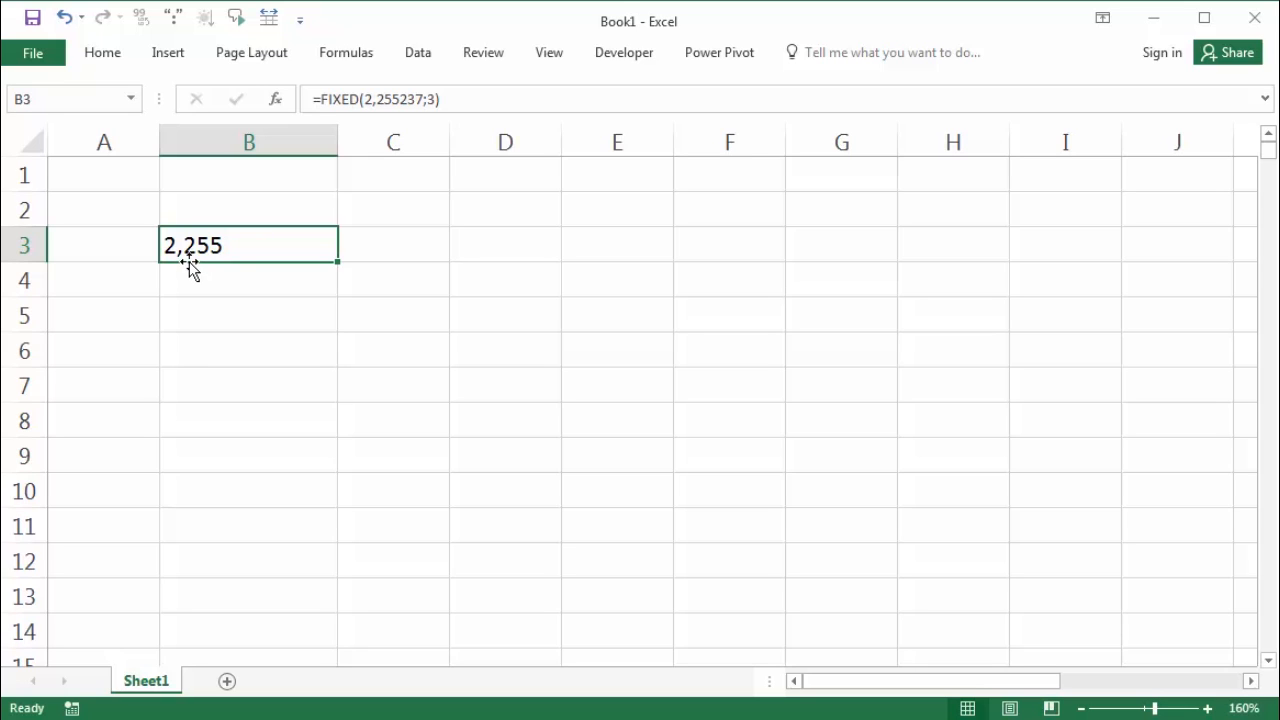
pyautogui.doubleClick(243, 246)
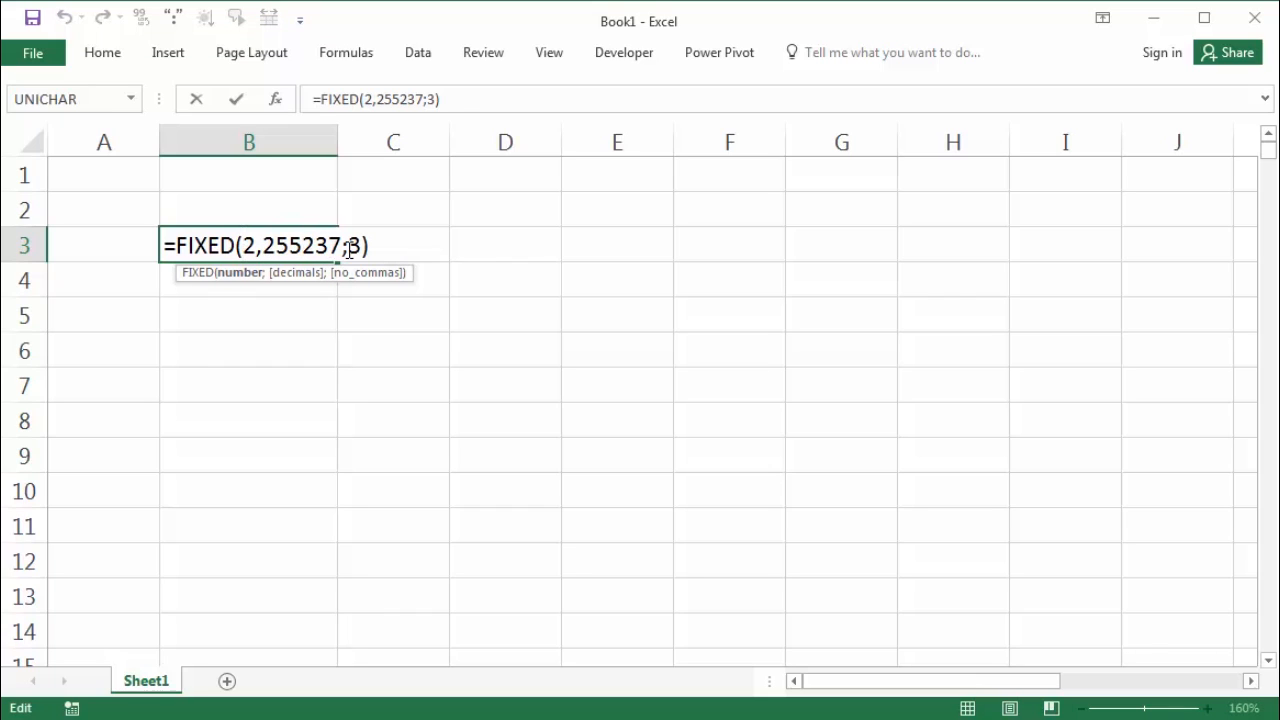
pyautogui.doubleClick(354, 246)
pyautogui.write('6')
pyautogui.press('Return')
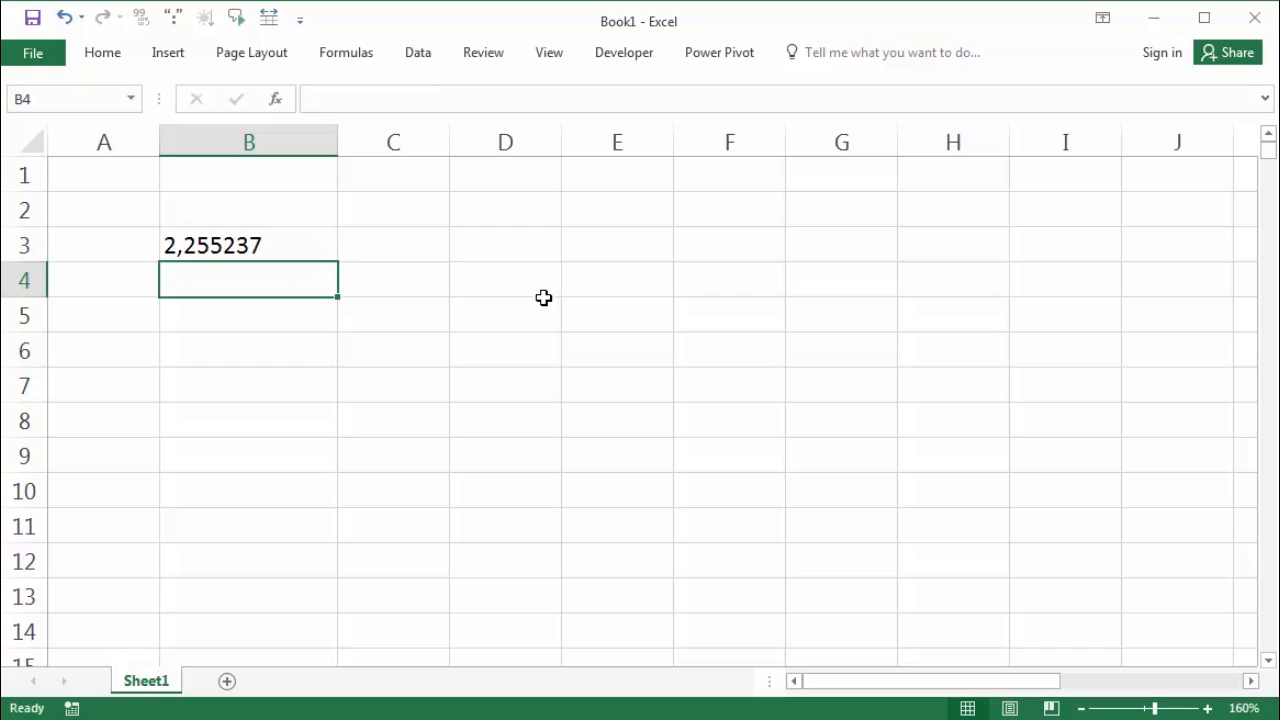
# Replace the FIXED formula in B3 with the date 24/02/2022.
pyautogui.click(183, 248)
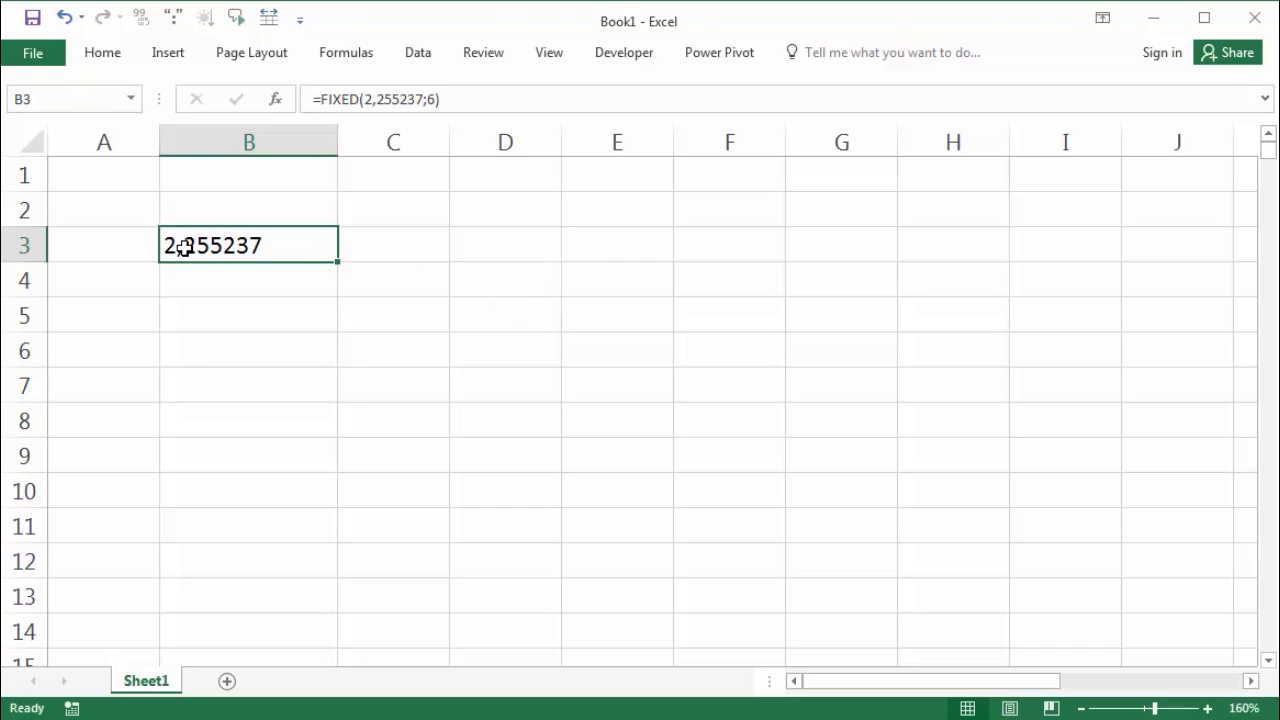
pyautogui.press('Delete')
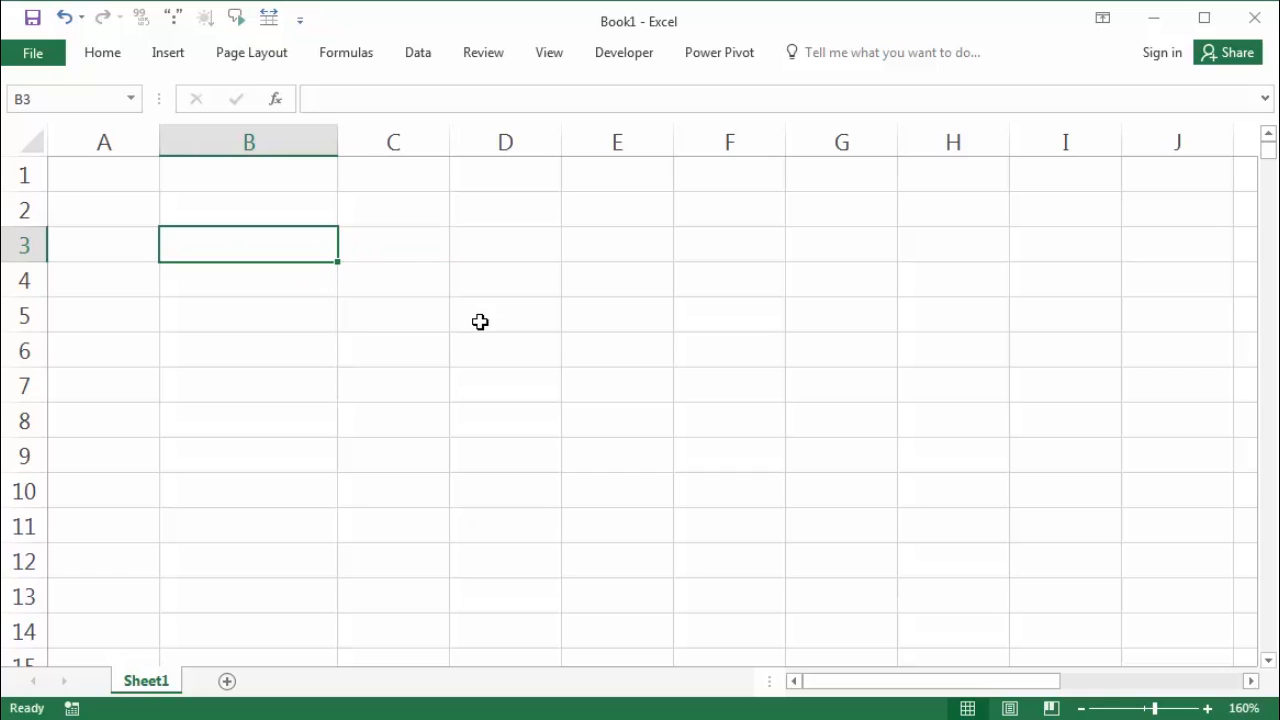
pyautogui.write('2')
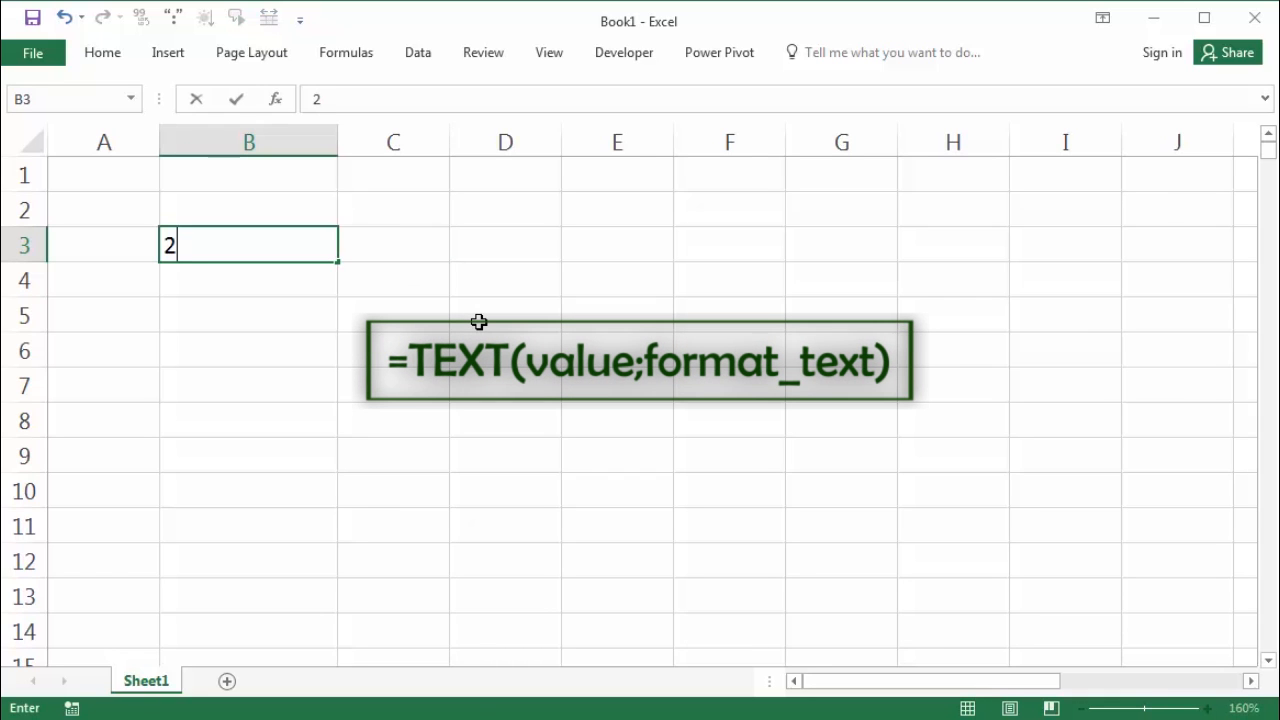
pyautogui.write('4/02/2')
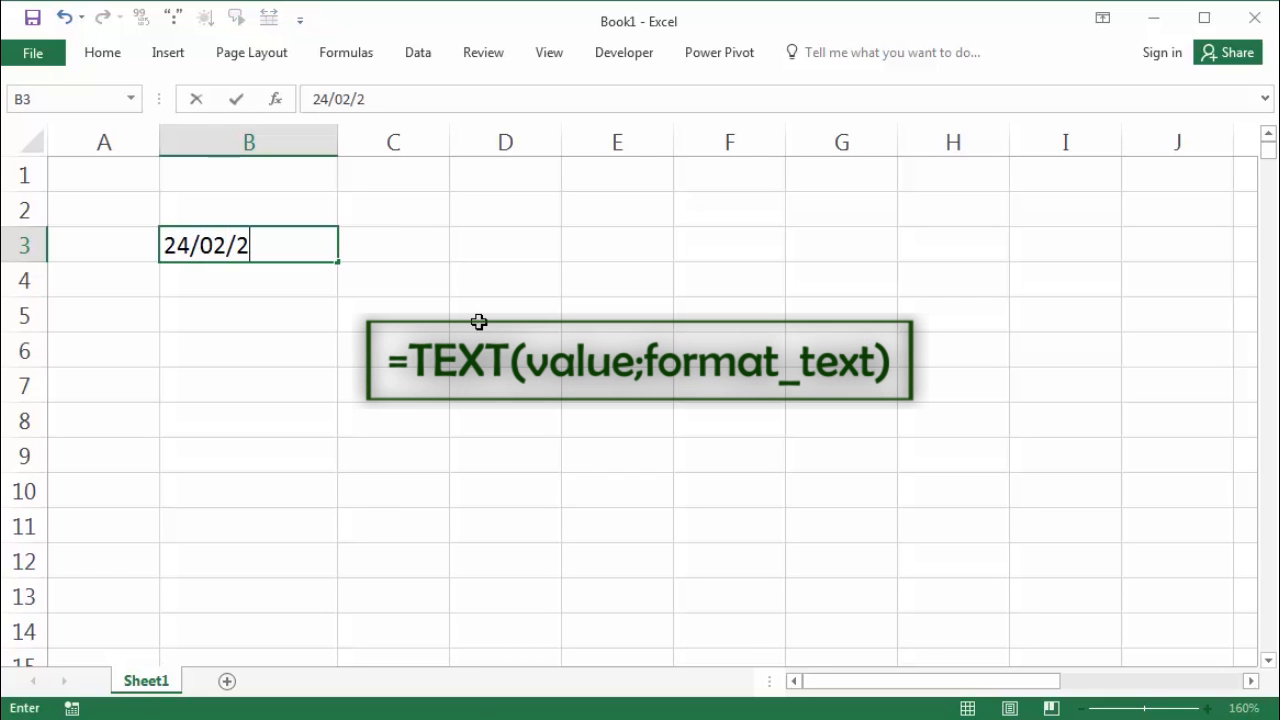
pyautogui.write('022')
pyautogui.press('Return')
pyautogui.click(252, 244)
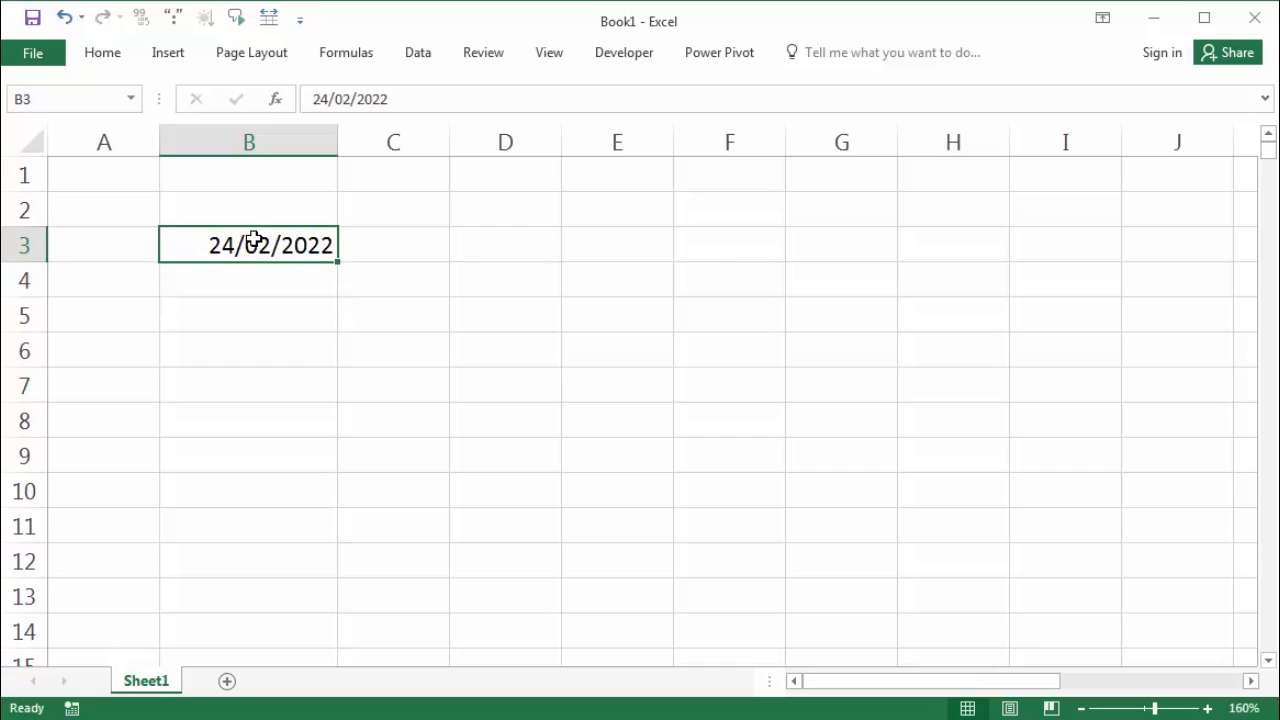
# Enter =TEXT(B3;"dd-mm-yyyy") in C3 to convert the B3 date to text with hyphens.
pyautogui.click(378, 246)
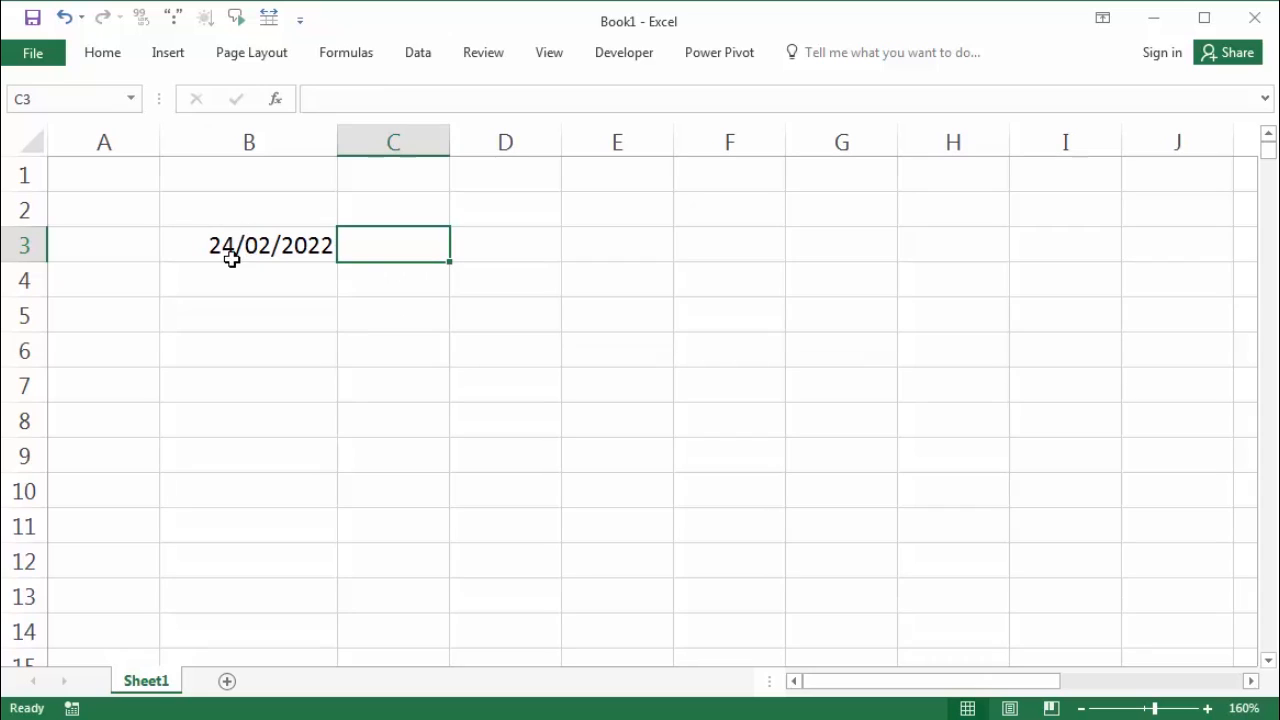
pyautogui.write('=')
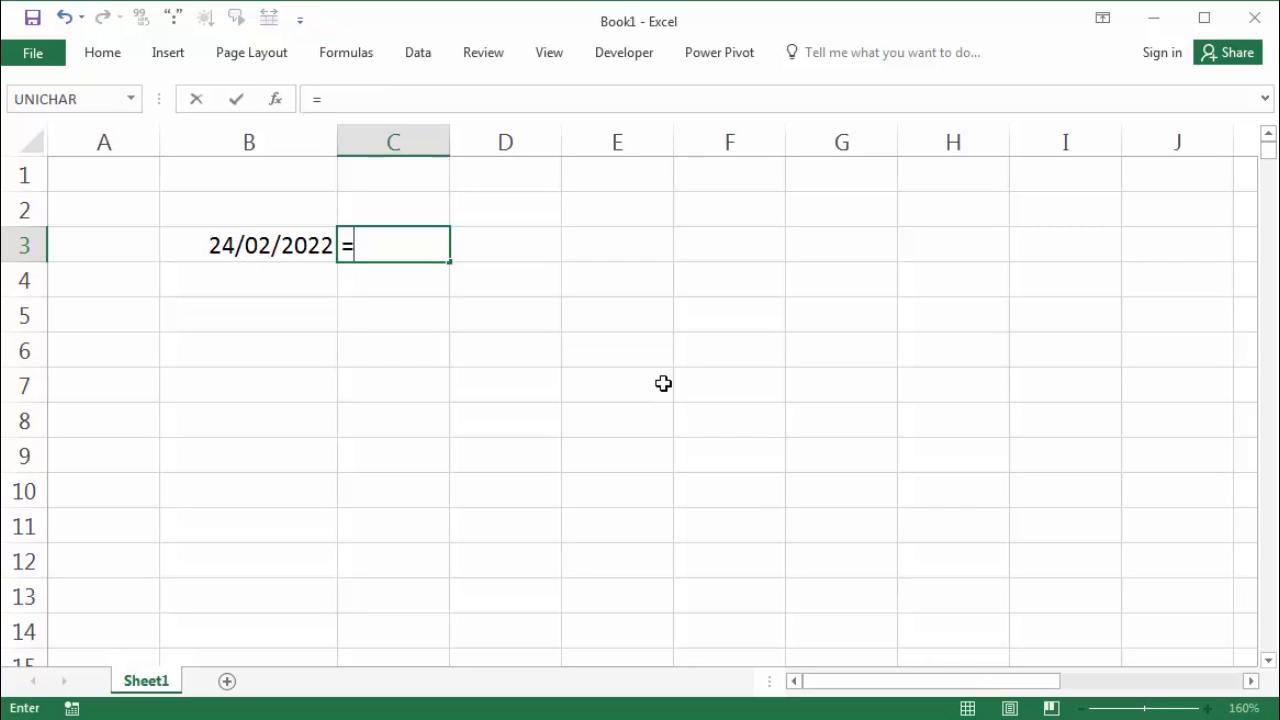
pyautogui.write('te')
pyautogui.press('Tab')
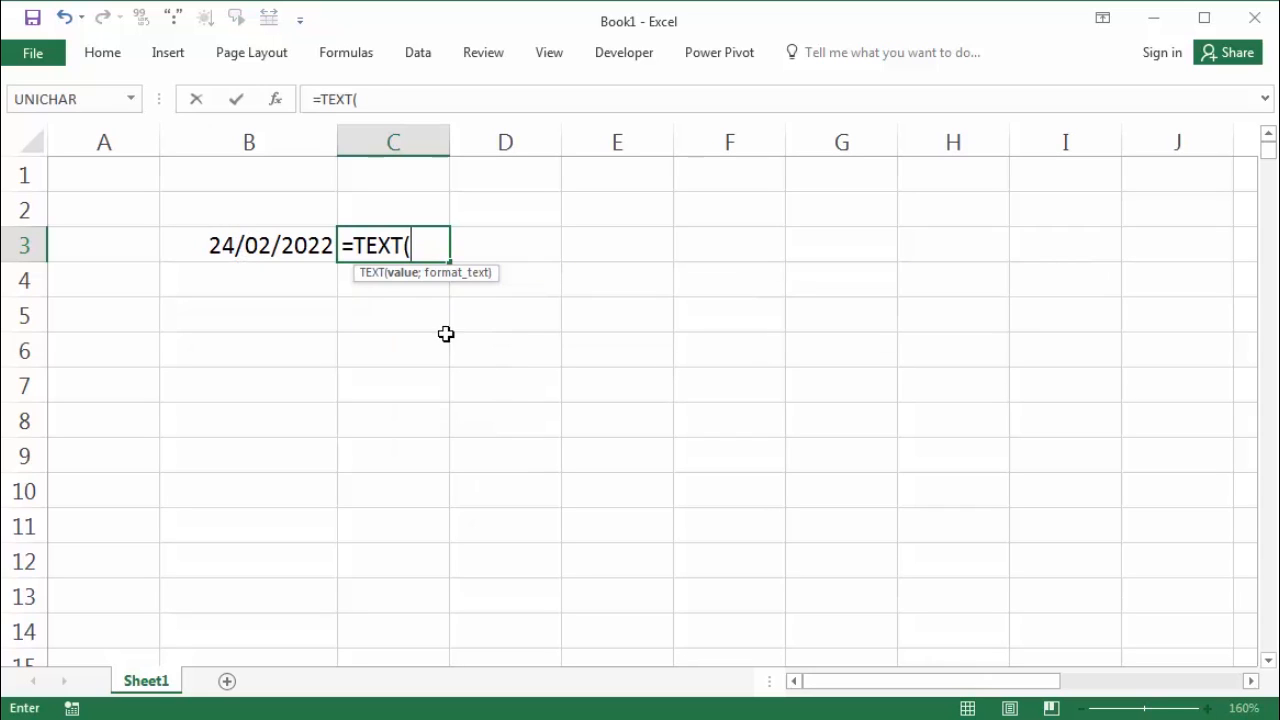
pyautogui.click(284, 249)
pyautogui.write(';')
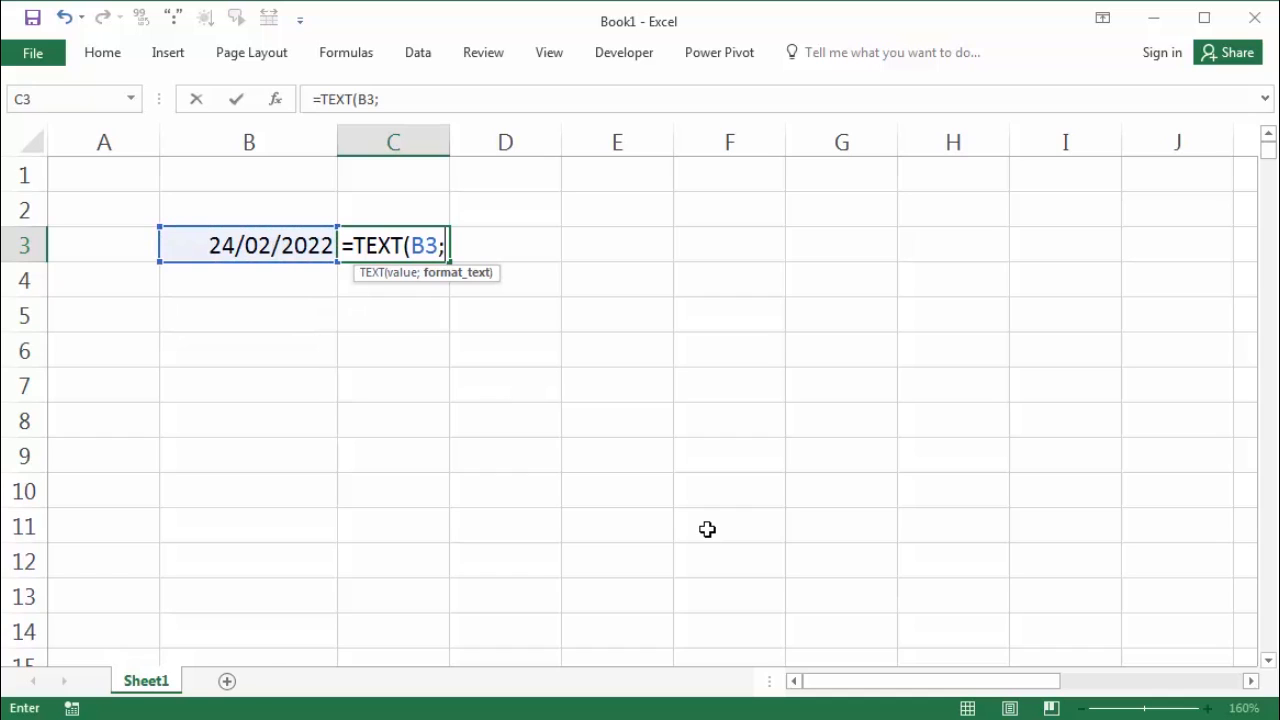
pyautogui.write('"dd-m')
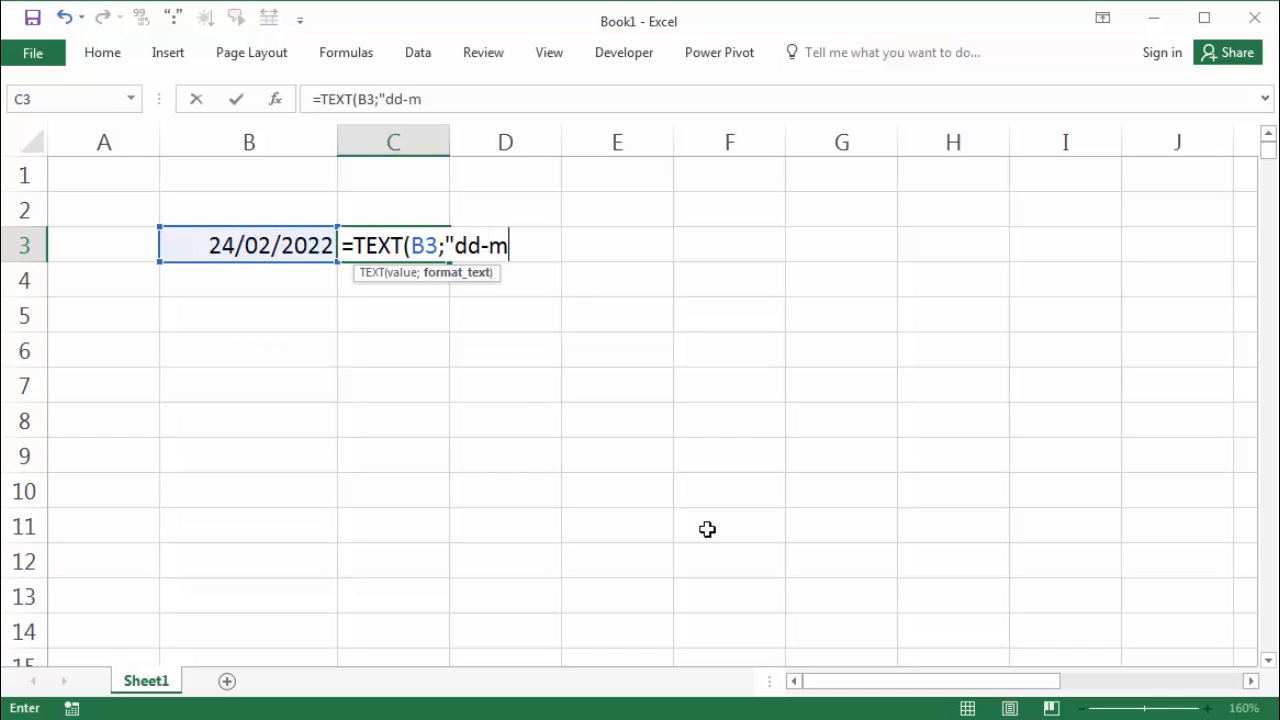
pyautogui.write('m-yyyy')
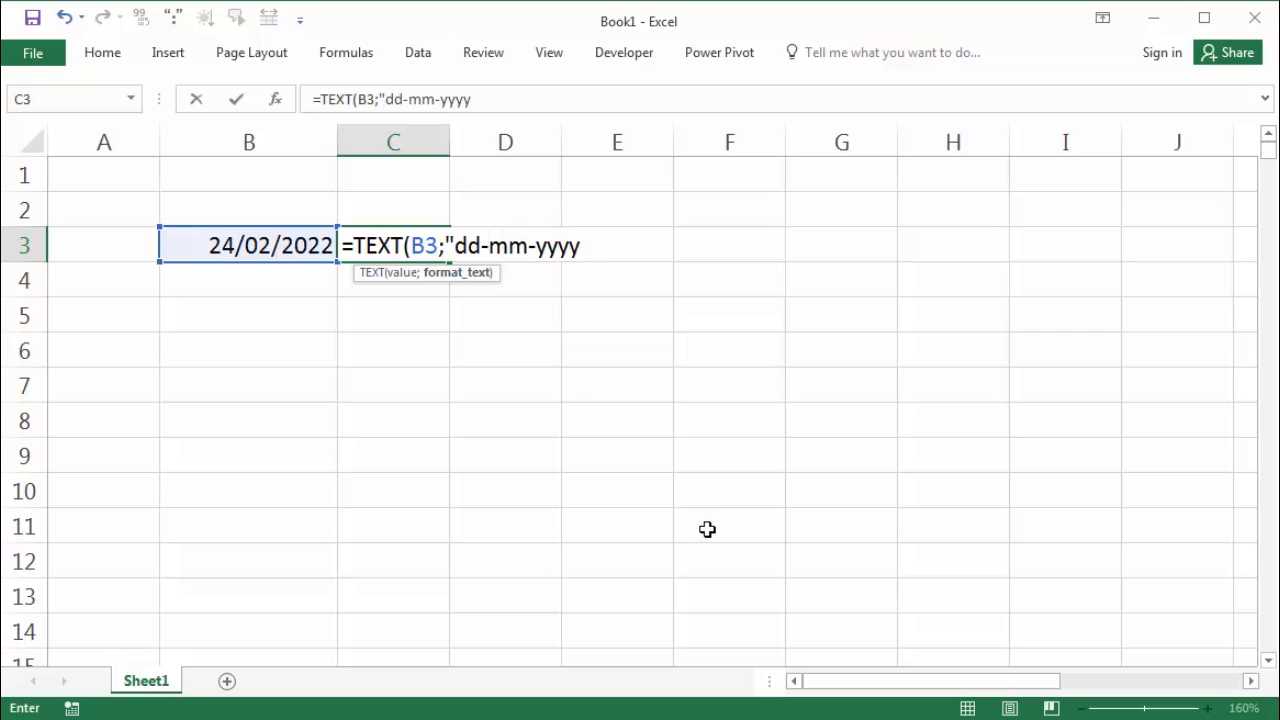
pyautogui.press('Return')
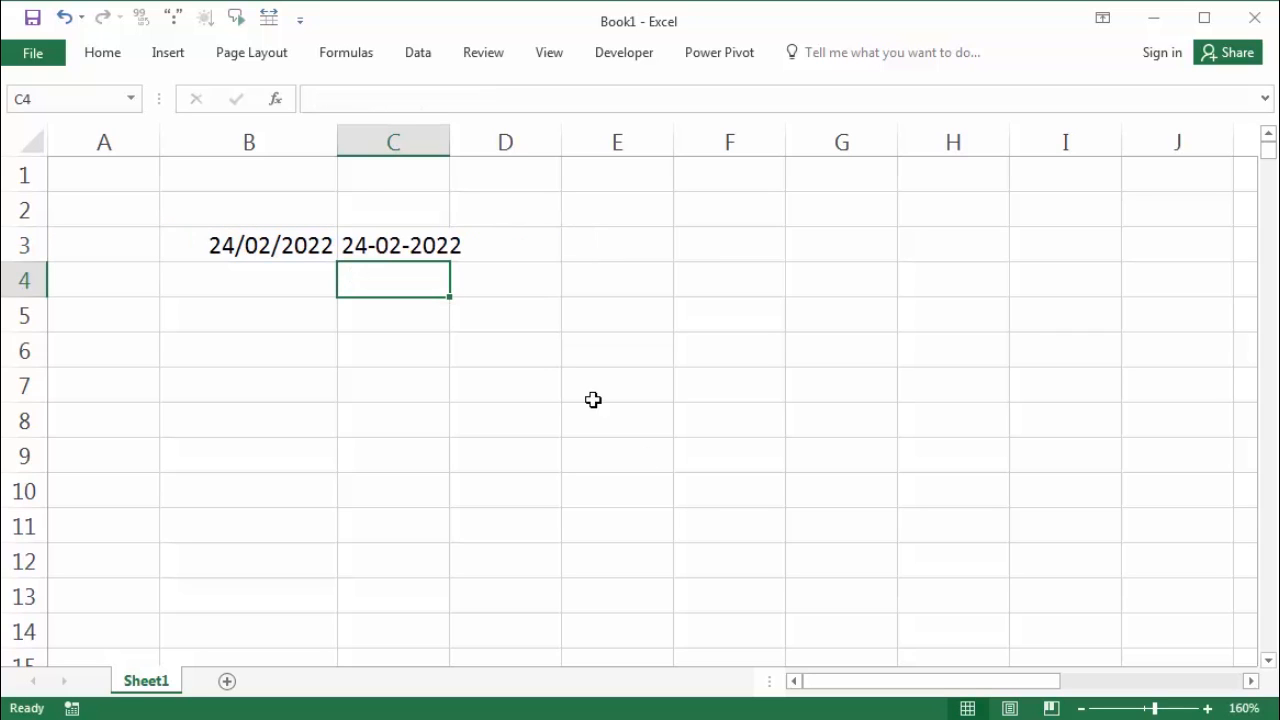
pyautogui.click(446, 248)
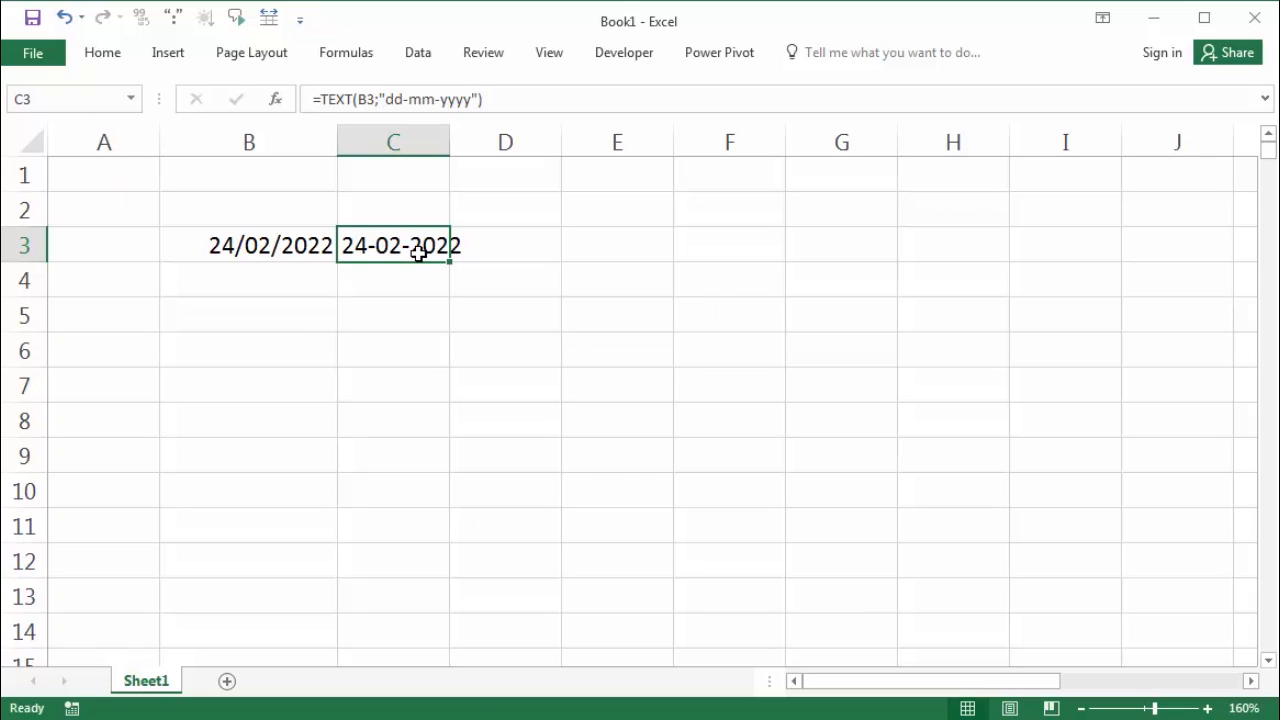
pyautogui.click(336, 282)
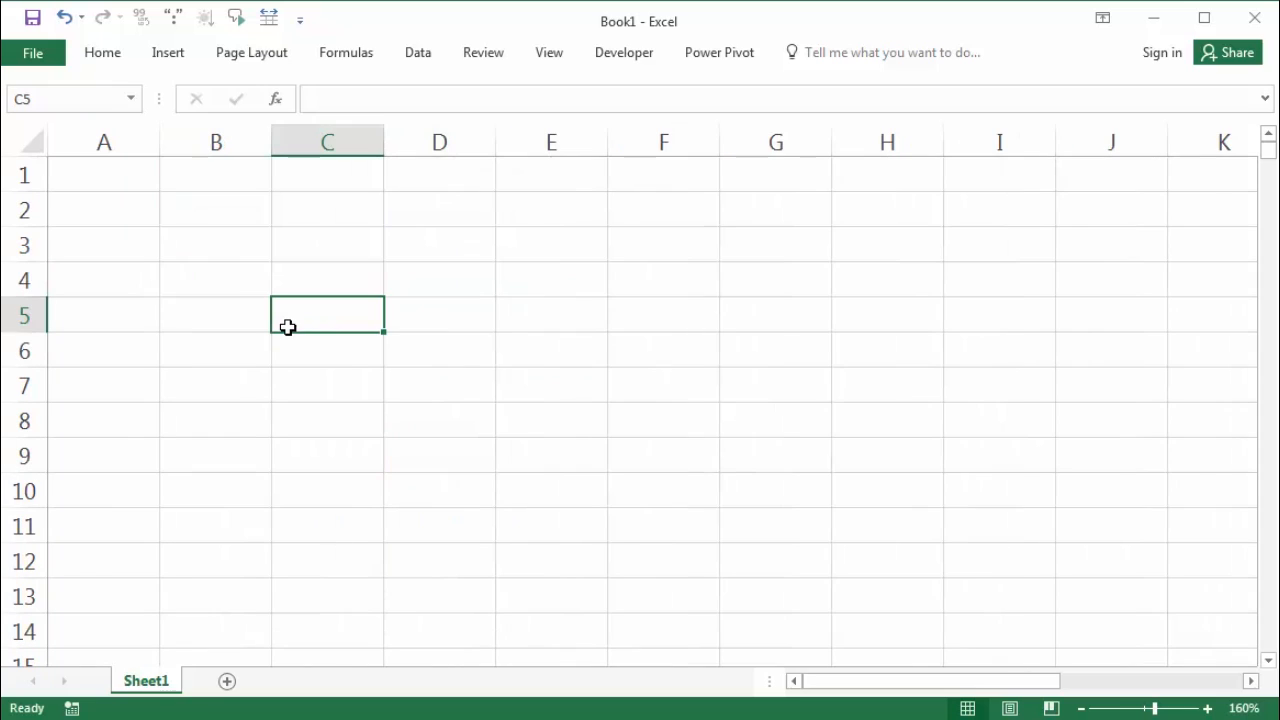
# Enter the number 25 stored as text in B2, using a leading apostrophe.
pyautogui.click(235, 215)
pyautogui.click(289, 216)
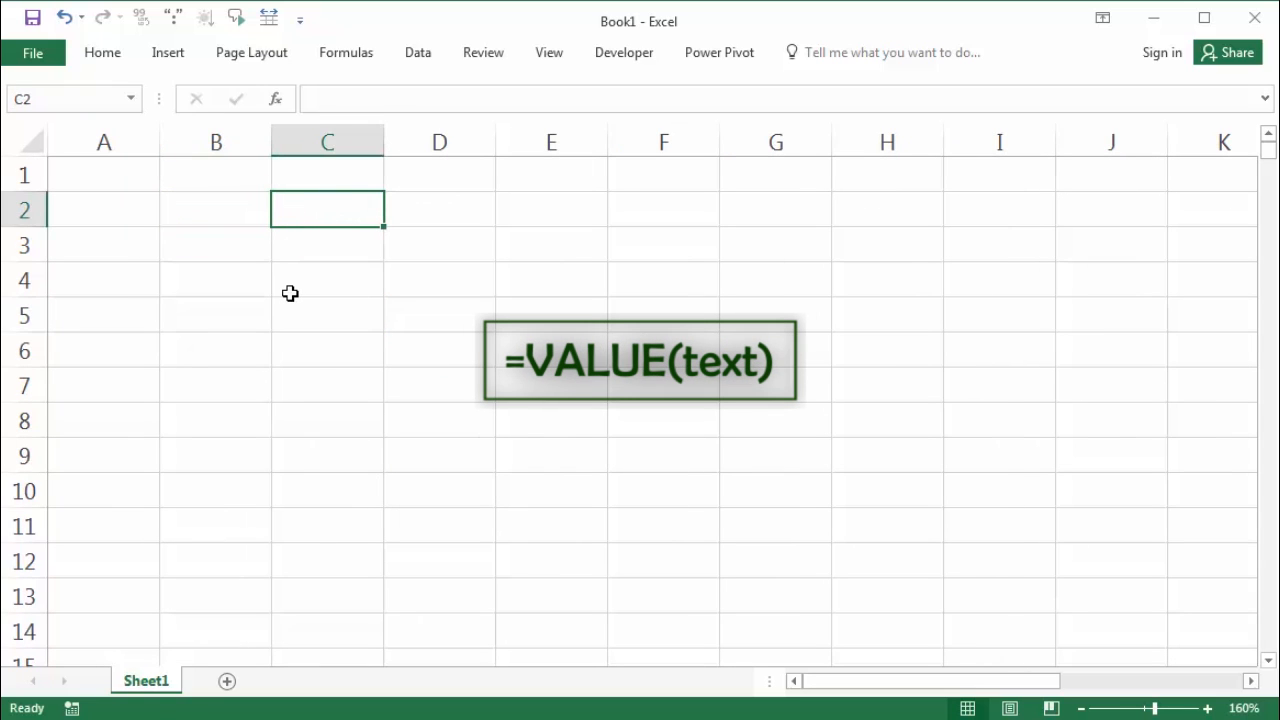
pyautogui.click(249, 218)
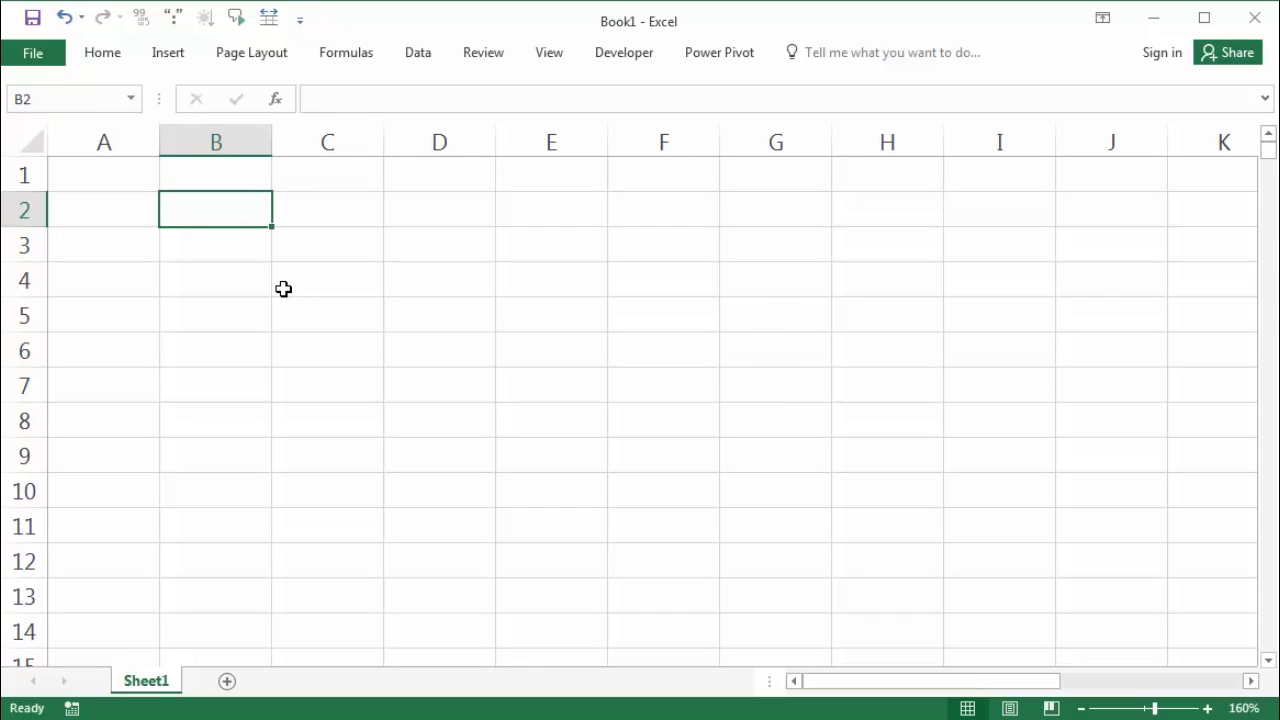
pyautogui.write("'")
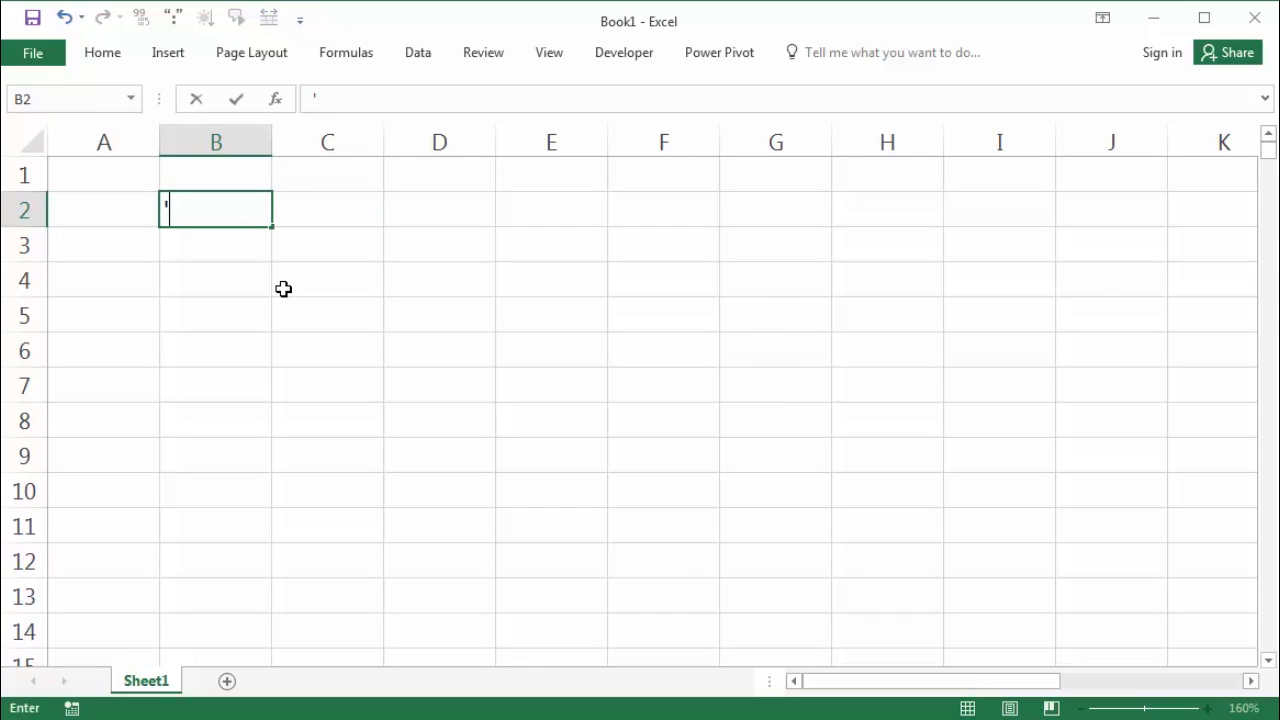
pyautogui.write('25')
pyautogui.press('Return')
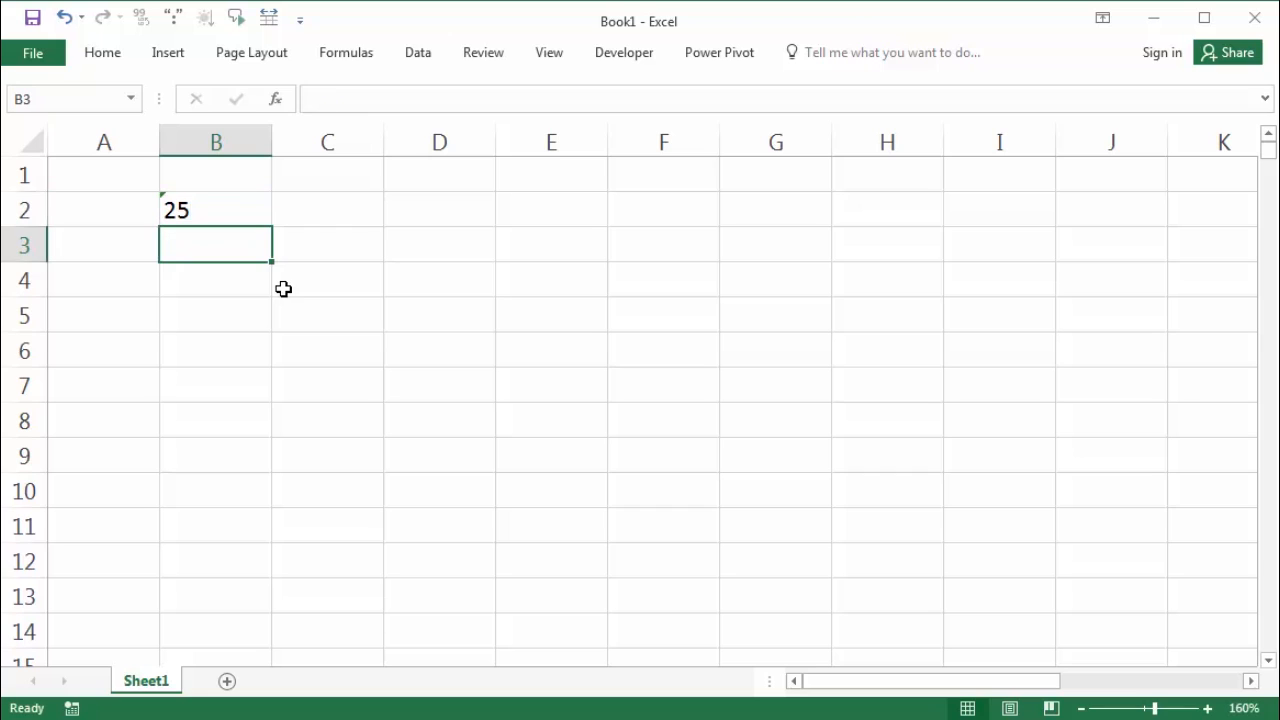
pyautogui.click(231, 217)
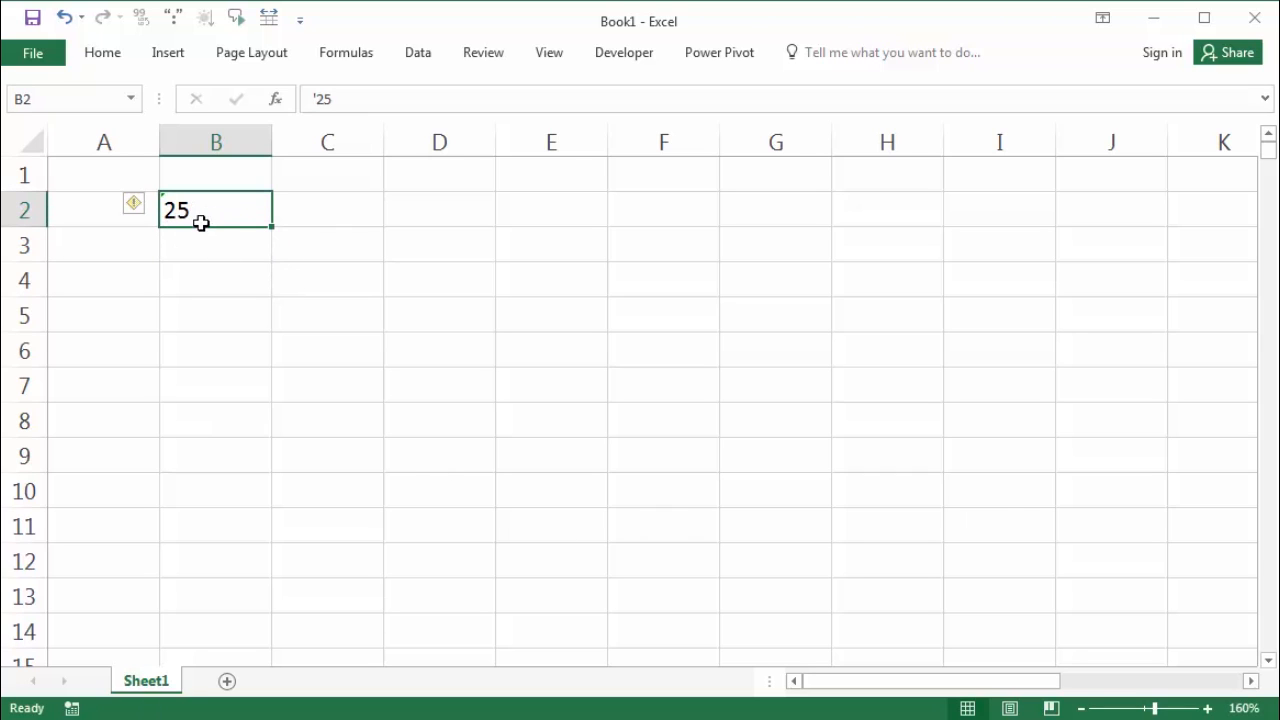
pyautogui.click(296, 207)
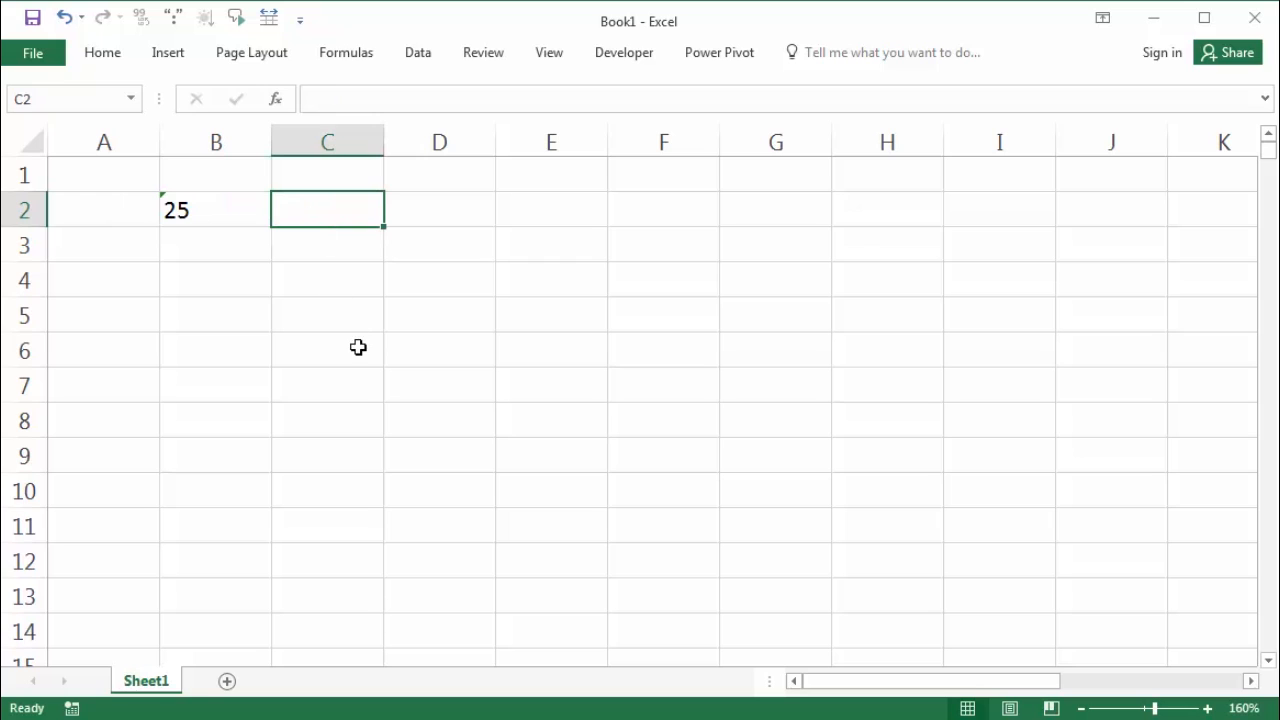
pyautogui.click(204, 199)
pyautogui.click(302, 206)
pyautogui.click(223, 217)
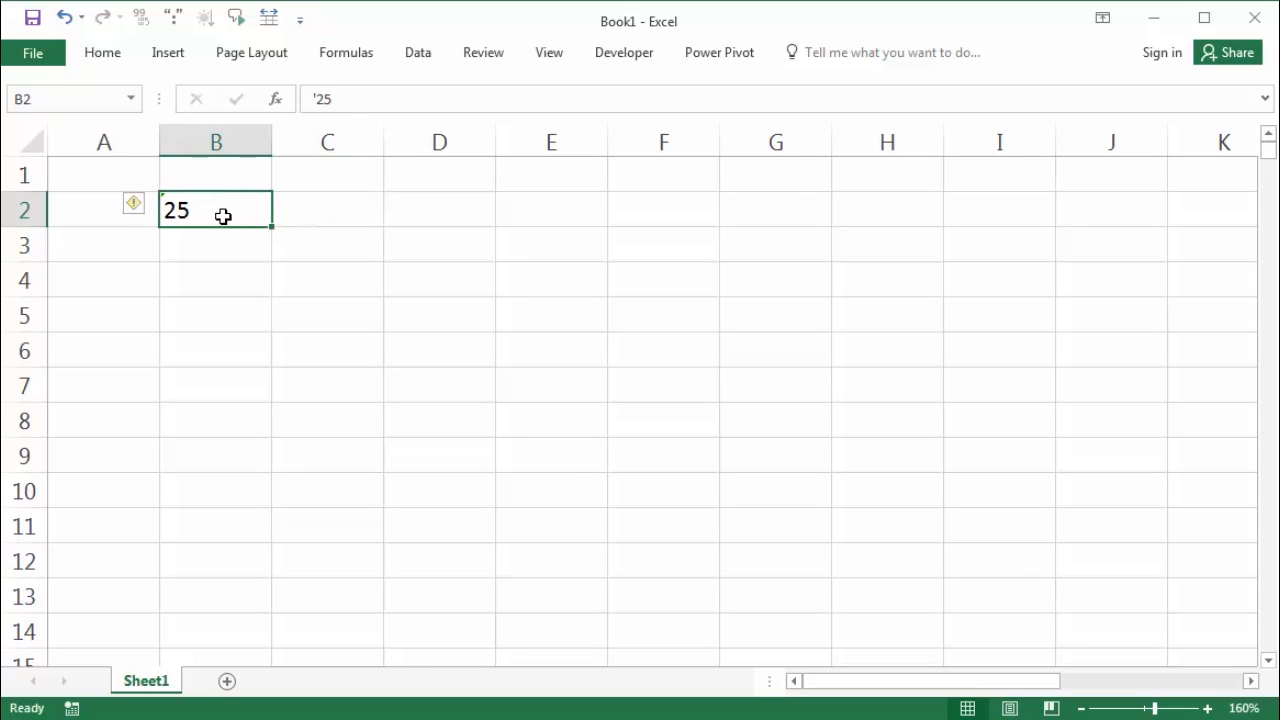
# Enter =VALUE(B2) in C2 to convert the text number in B2 to a numeric value.
pyautogui.click(326, 217)
pyautogui.write('=va')
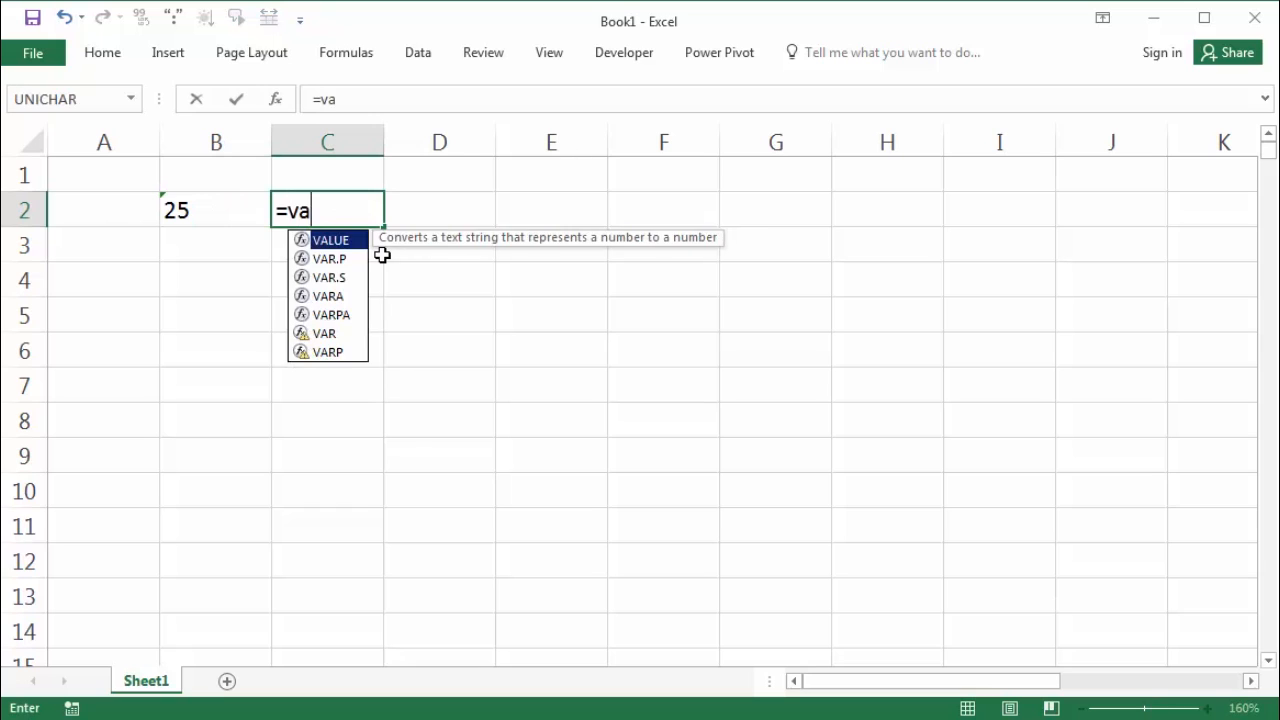
pyautogui.press('Tab')
pyautogui.press('Left')
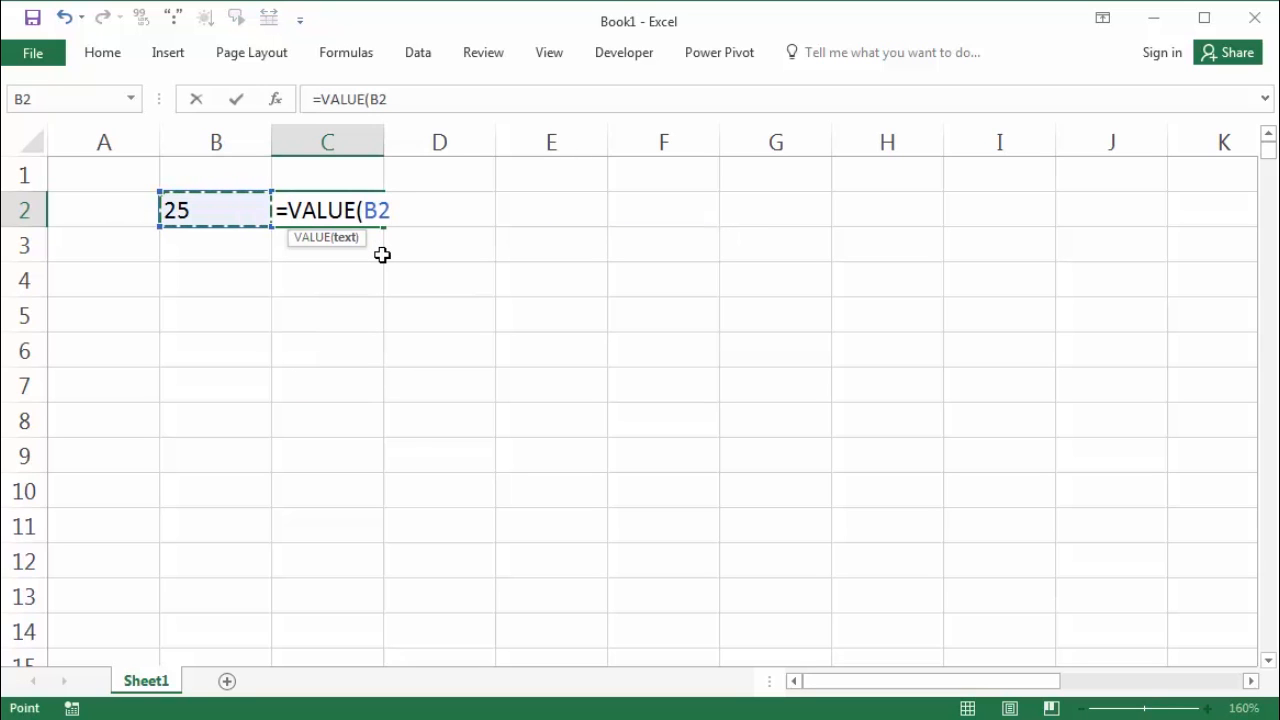
pyautogui.press('Return')
pyautogui.click(374, 207)
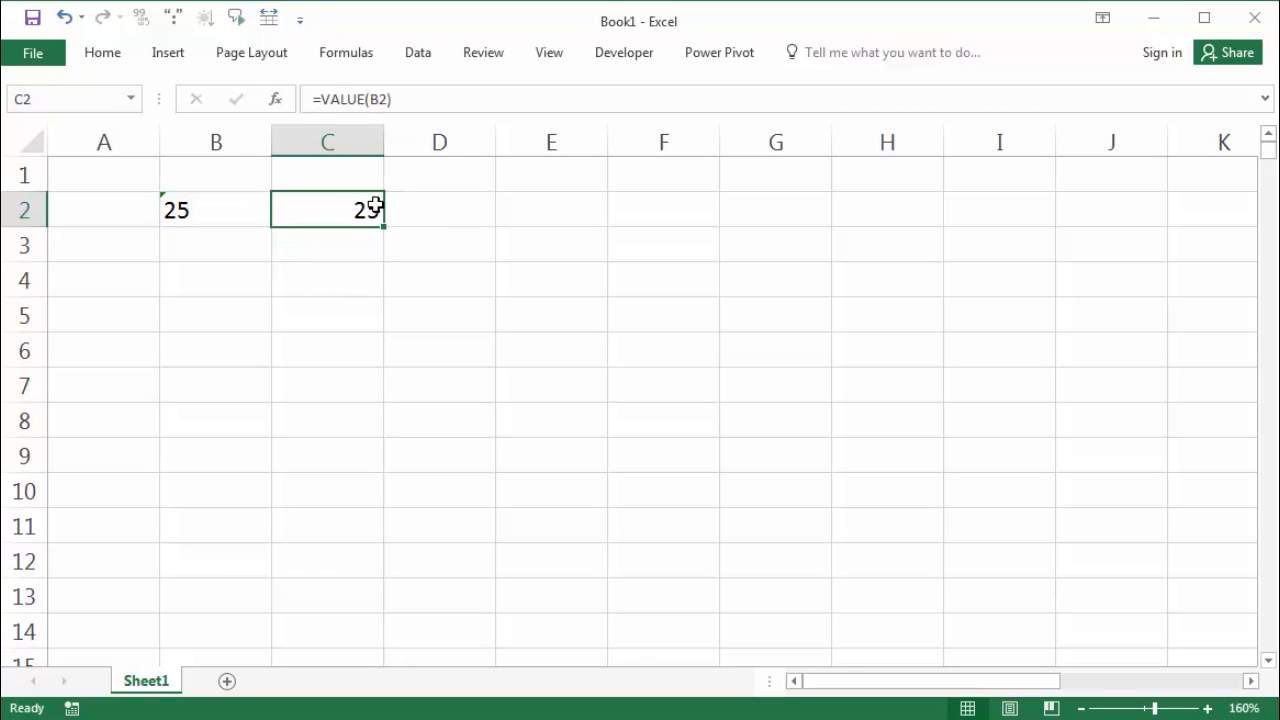
pyautogui.moveTo(225, 212); pyautogui.dragTo(290, 218)
# Enter the date 24/02/2022 in B3.
pyautogui.click(180, 246)
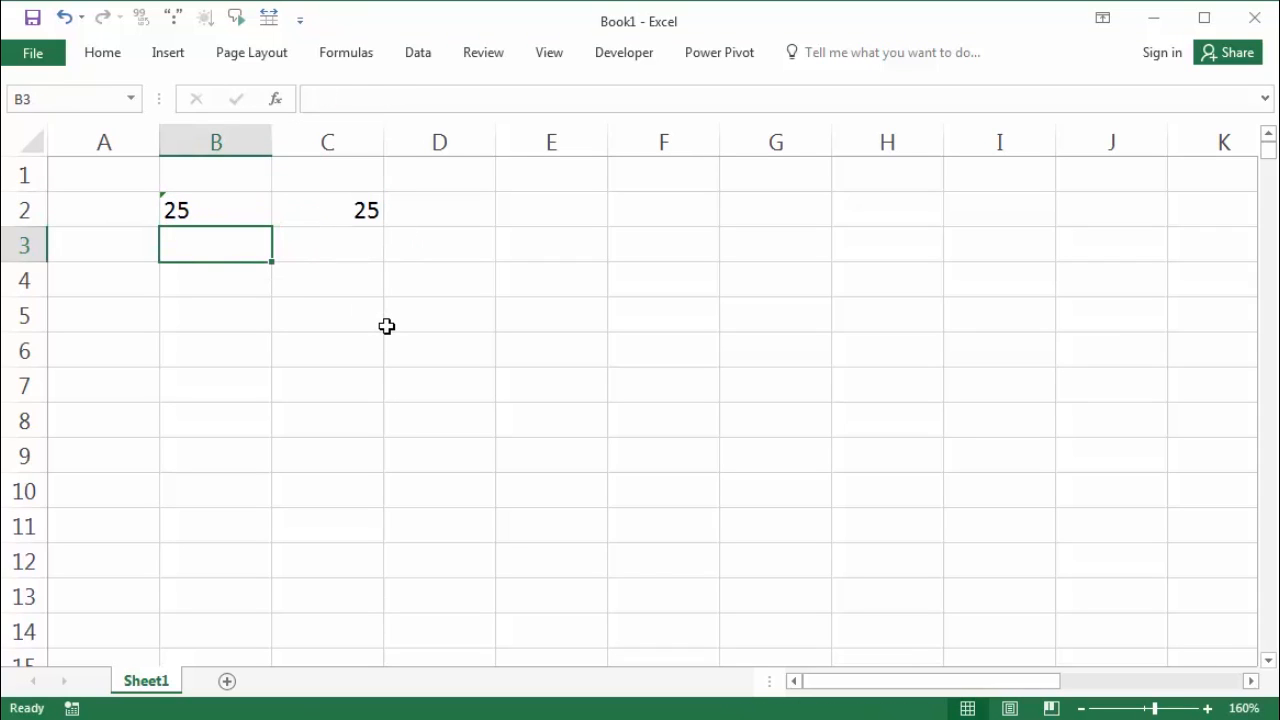
pyautogui.write('24/')
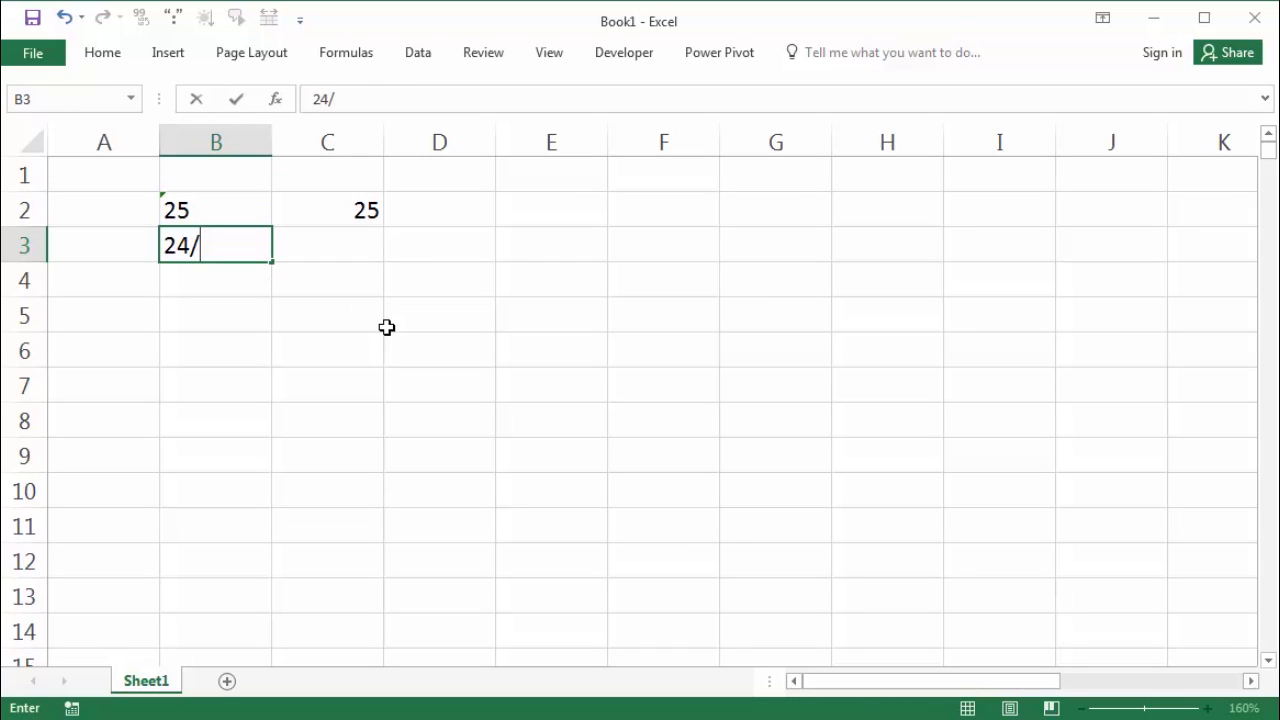
pyautogui.write('02/2022')
pyautogui.press('Return')
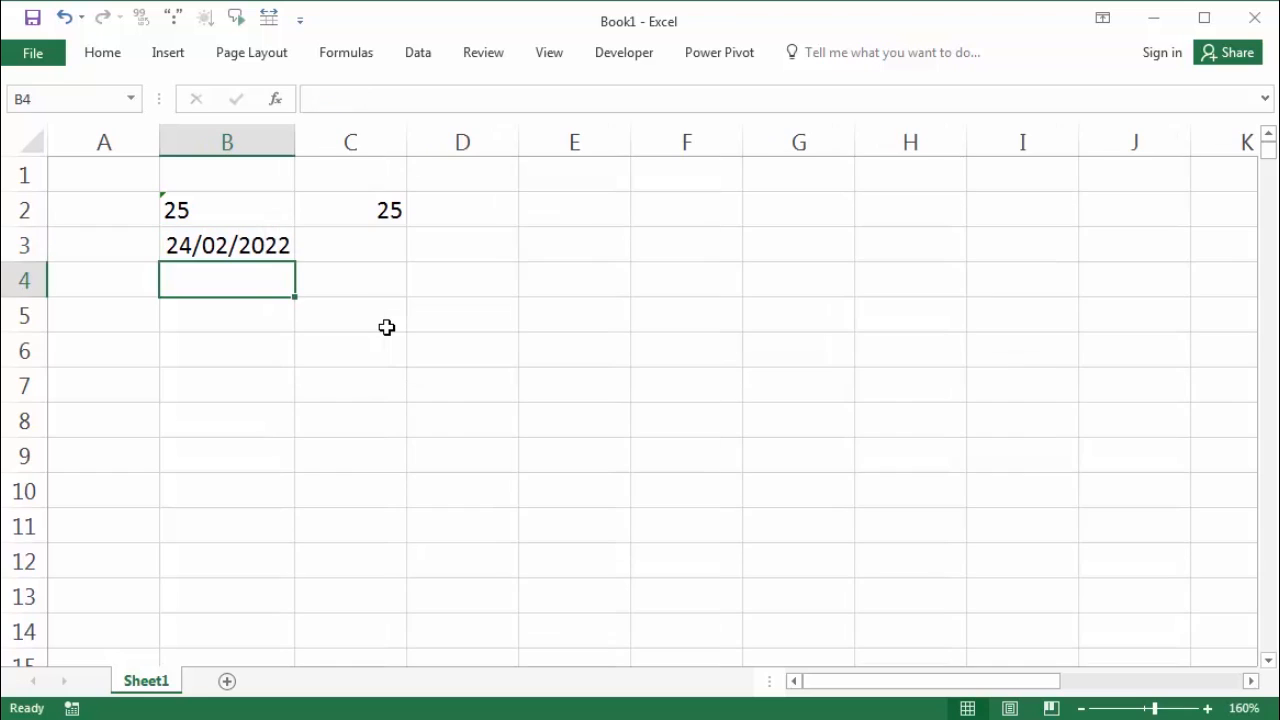
# Enter =VALUE(B3) in C3 to convert the B3 date to its serial number.
pyautogui.click(368, 235)
pyautogui.click(230, 247)
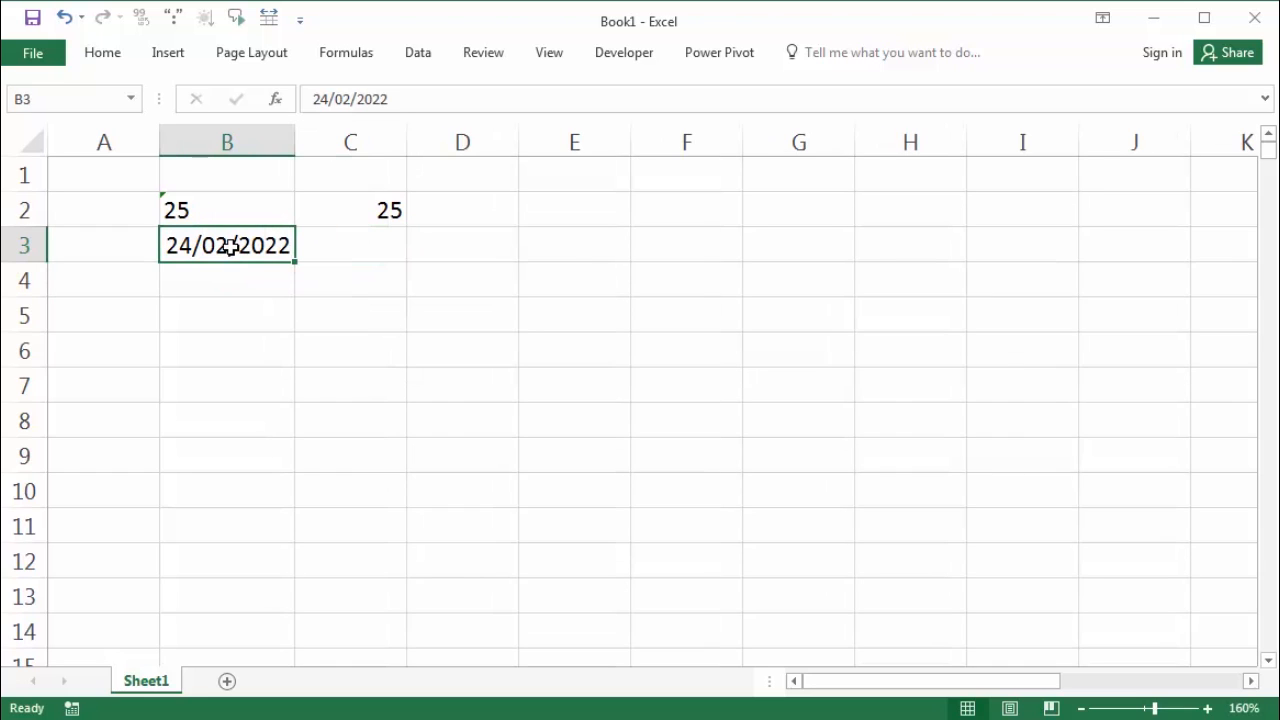
pyautogui.click(382, 245)
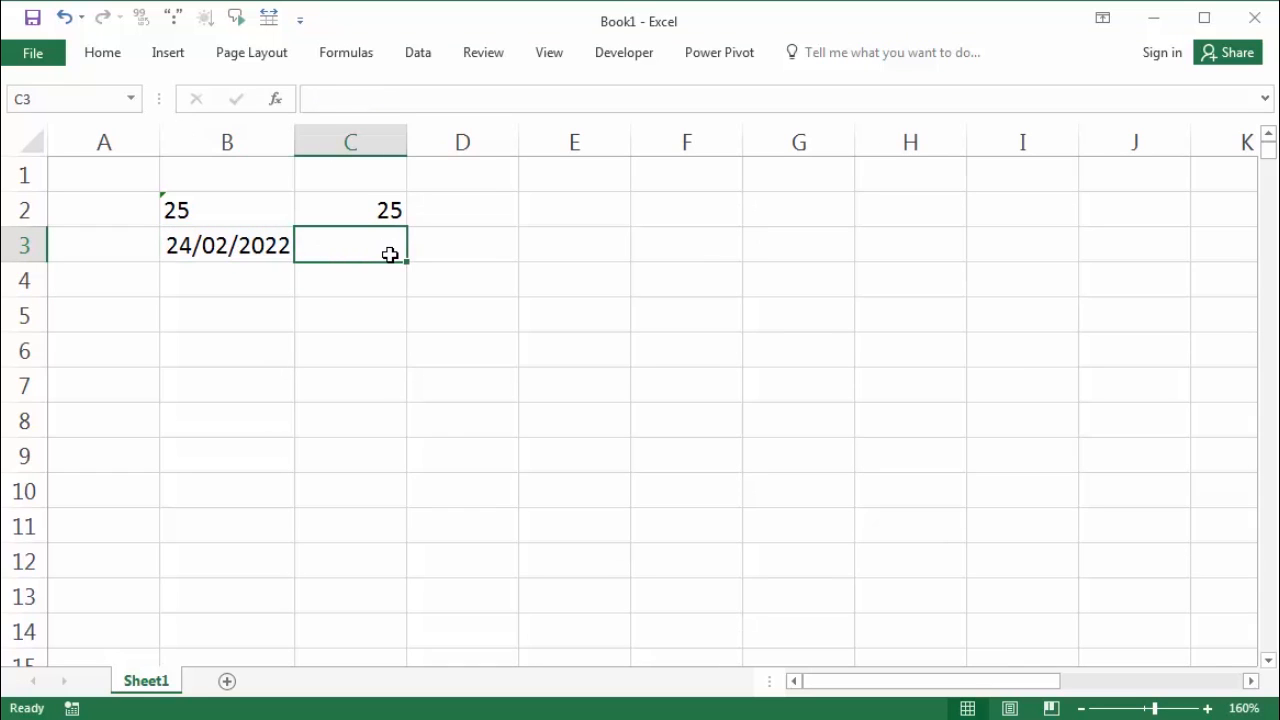
pyautogui.write('=va')
pyautogui.press('Tab')
pyautogui.press('Left')
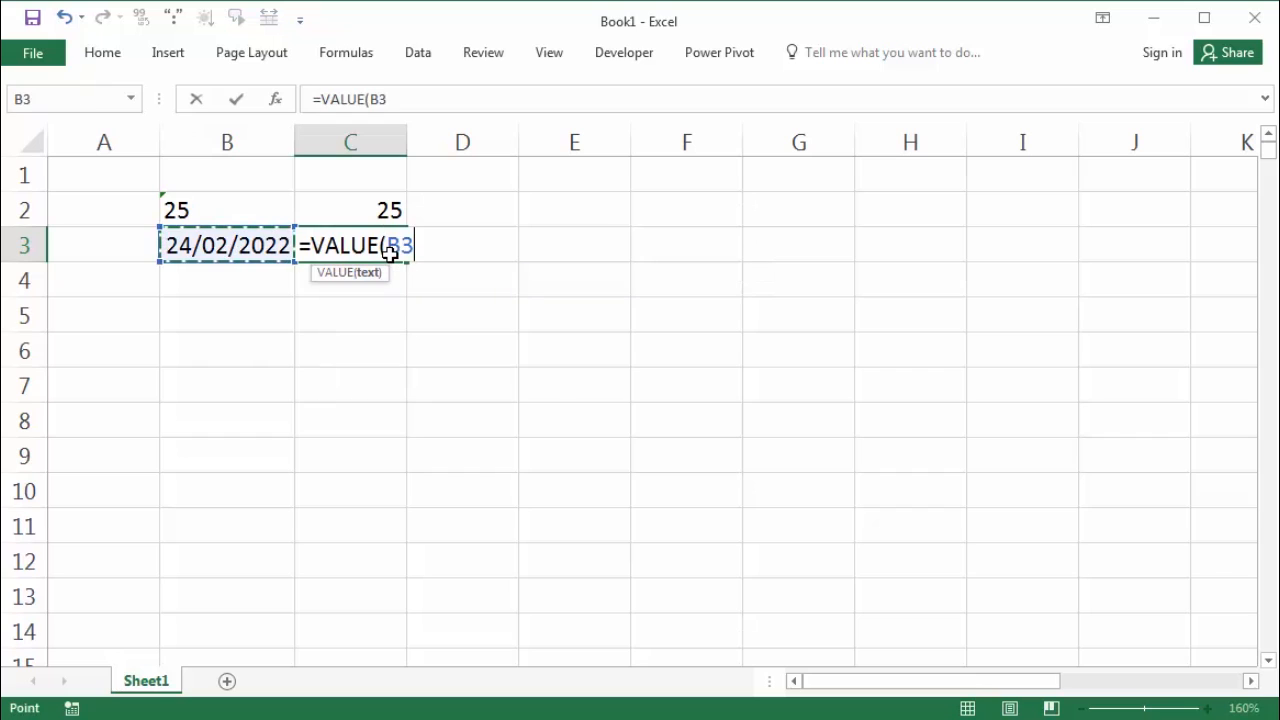
pyautogui.press('Return')
pyautogui.click(390, 250)
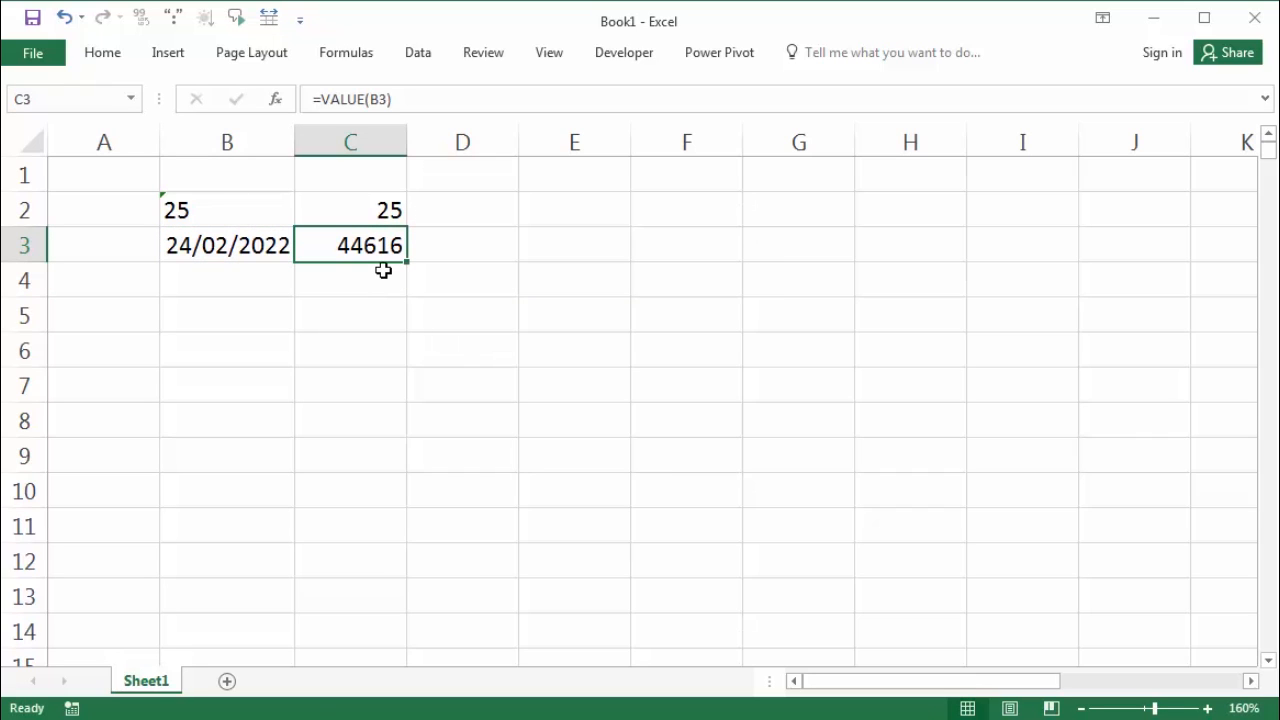
# Apply the Short Date number format to the VALUE formula in C3.
pyautogui.click(108, 54)
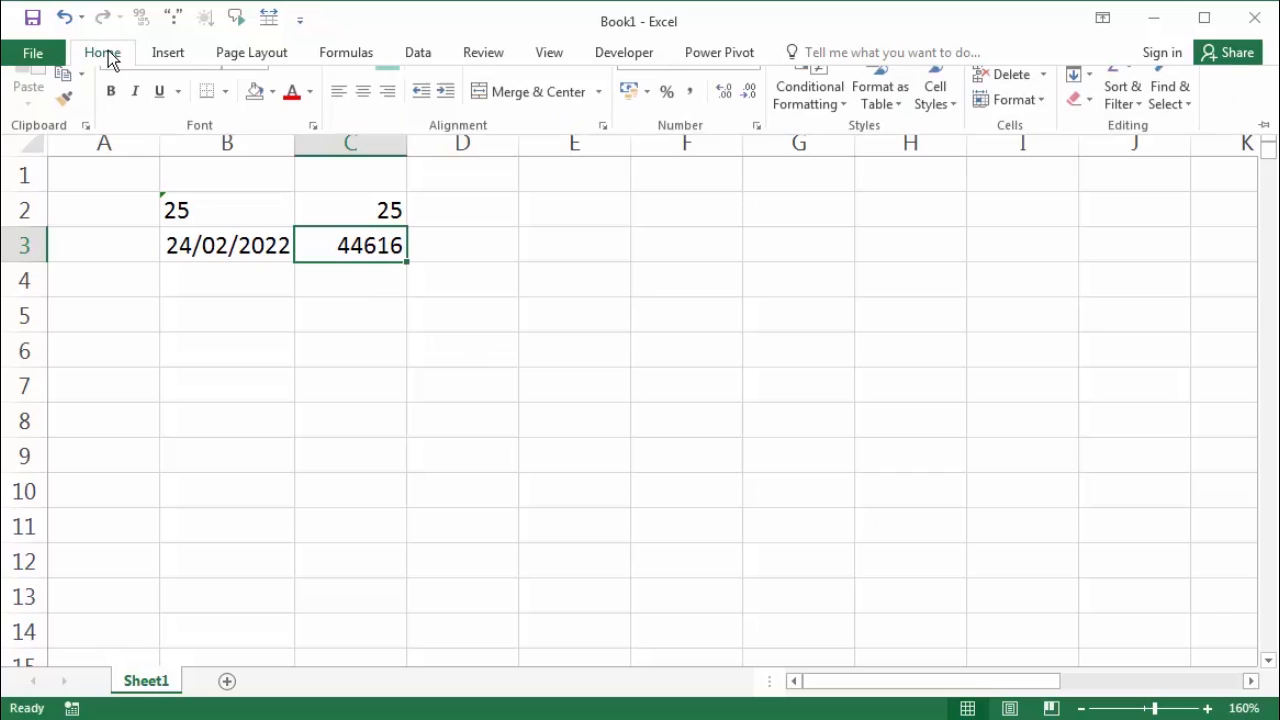
pyautogui.click(752, 91)
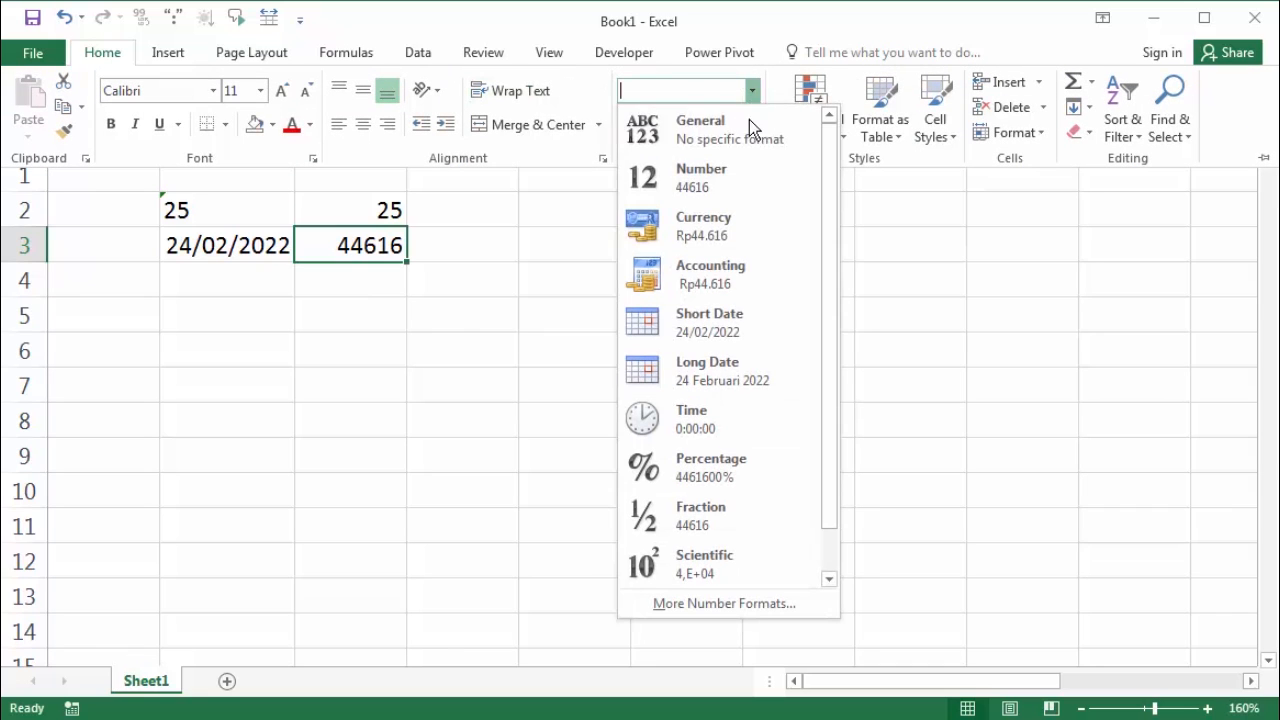
pyautogui.click(731, 336)
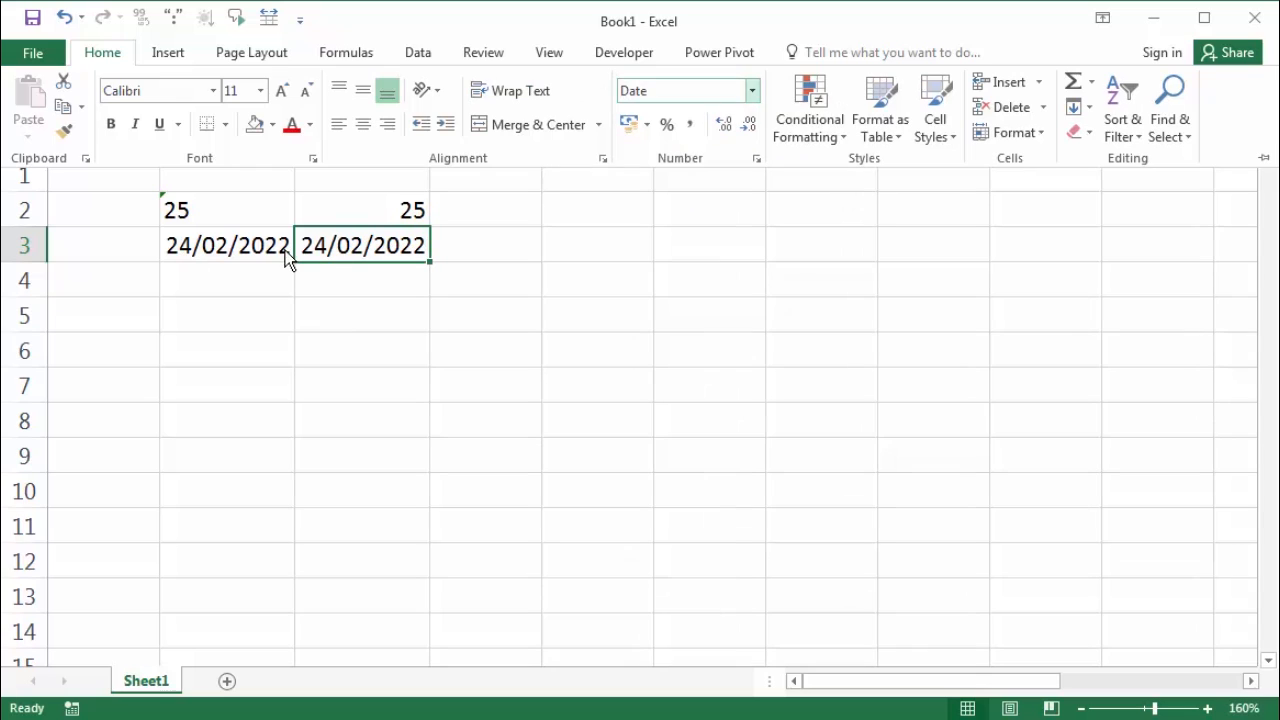
pyautogui.click(352, 322)
# Enter =VALUE(C3) in D3 to get the serial number of the date in C3.
pyautogui.click(251, 253)
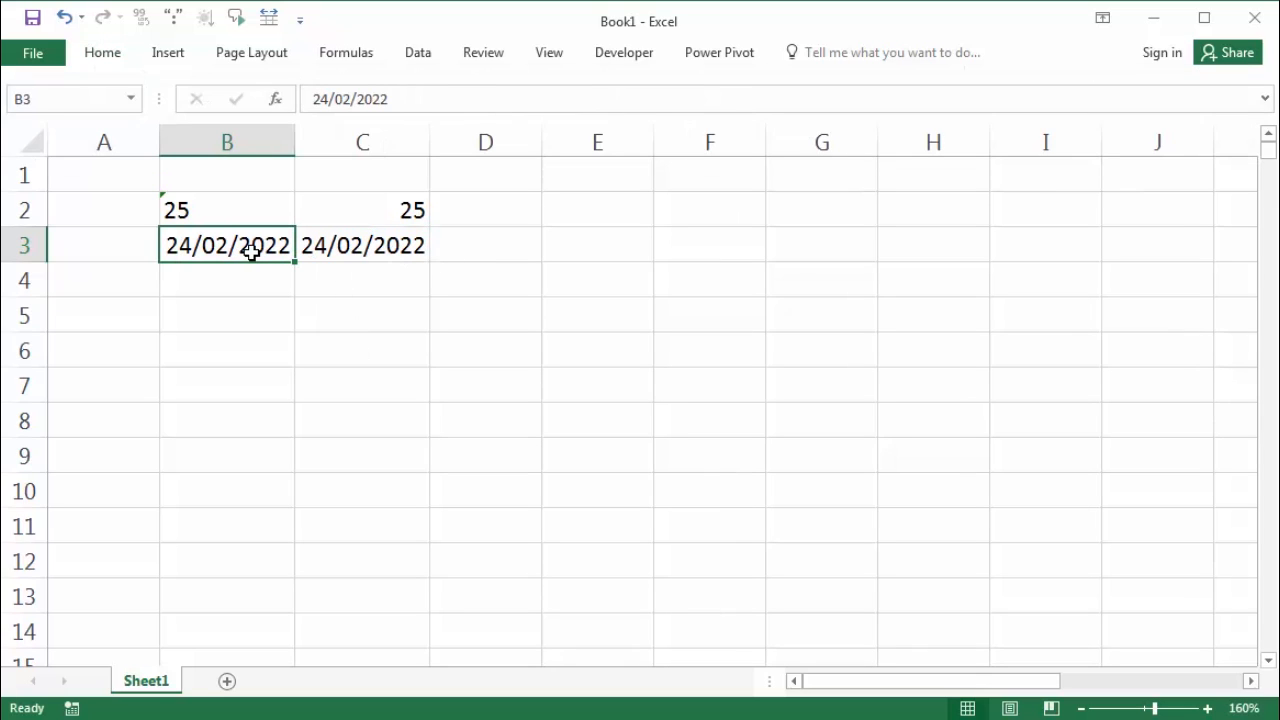
pyautogui.click(452, 257)
pyautogui.write('=va')
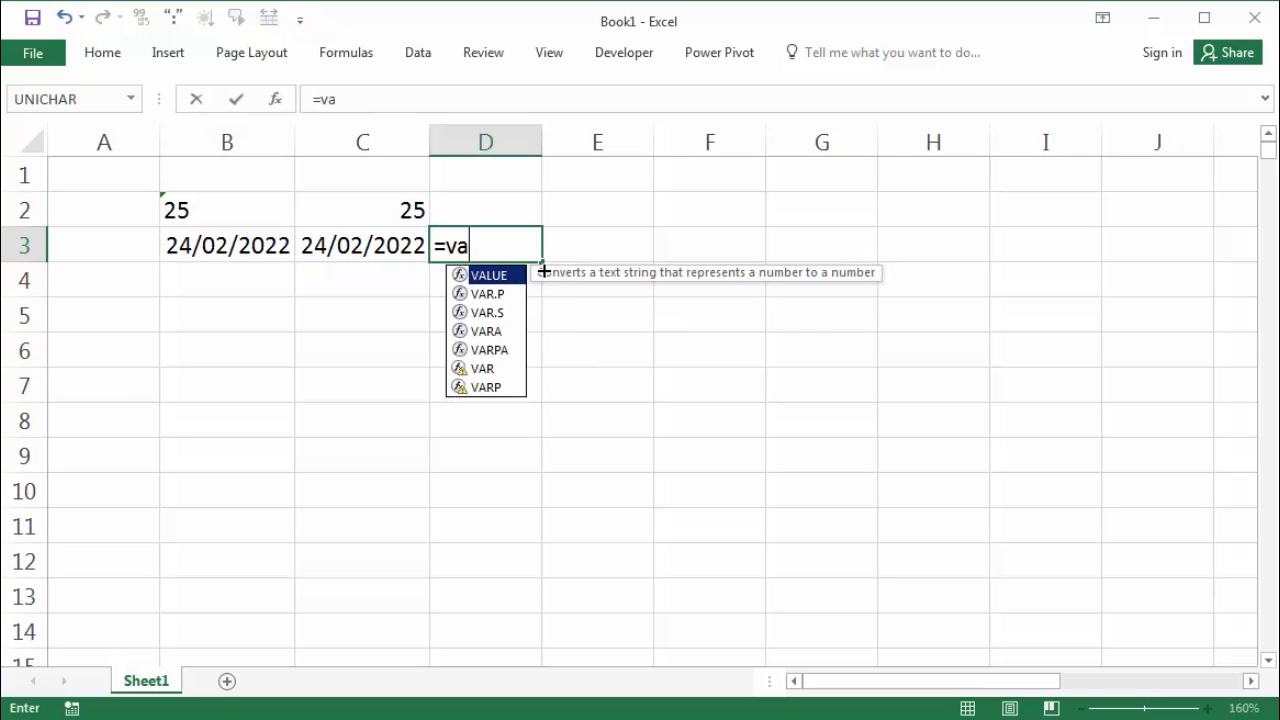
pyautogui.press('Tab')
pyautogui.click(350, 250)
pyautogui.press('Return')
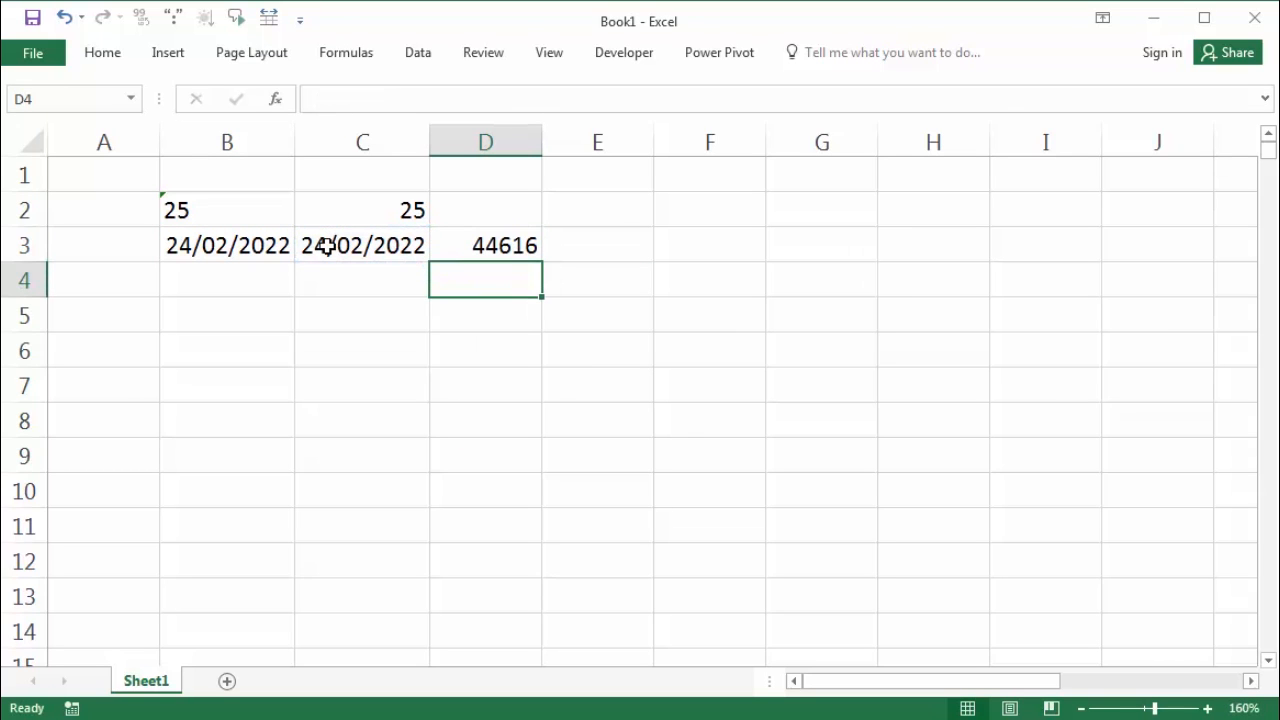
pyautogui.click(524, 247)
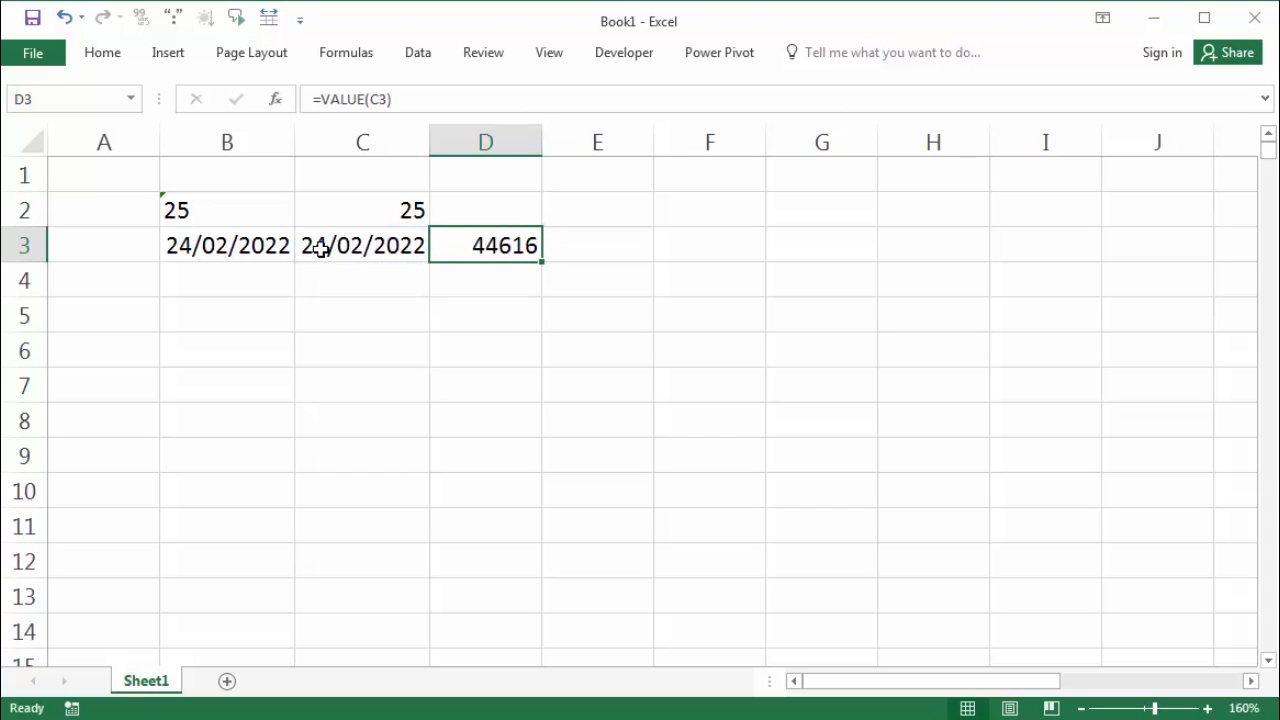
# Change the day of the date in B3 to make it 25/02/2022.
pyautogui.doubleClick(191, 245)
pyautogui.moveTo(192, 245); pyautogui.dragTo(185, 243)
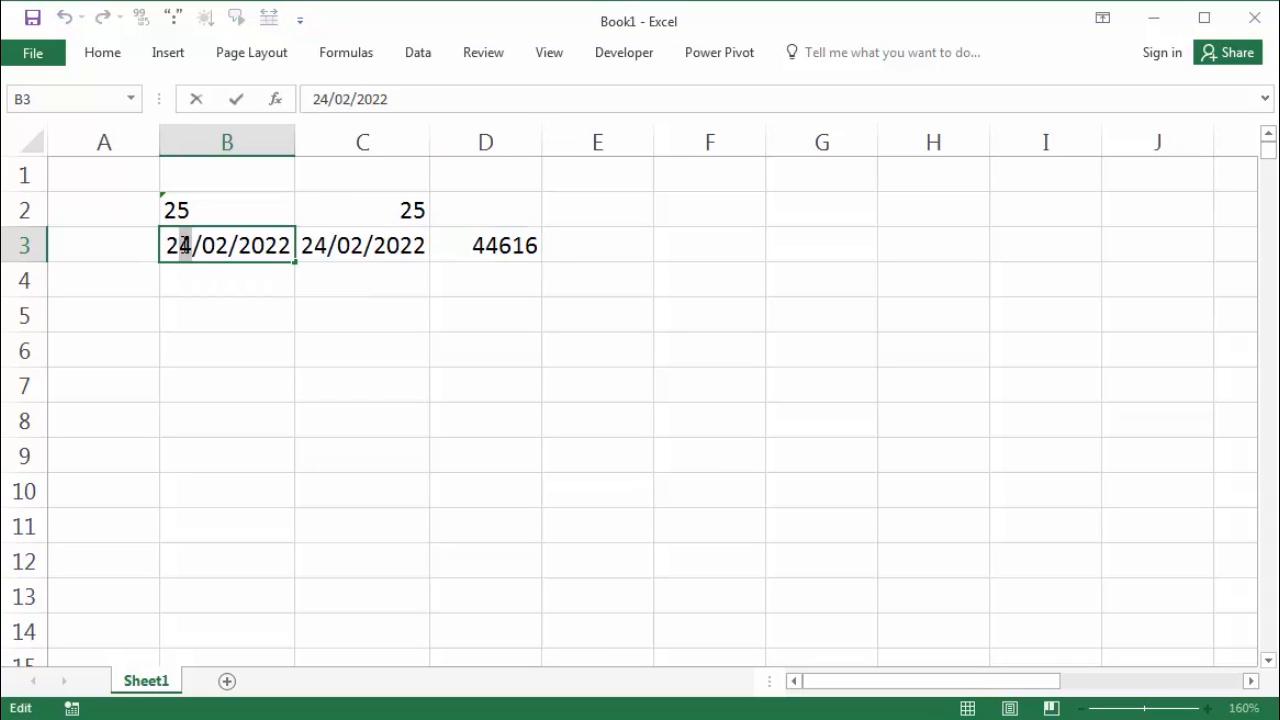
pyautogui.write('5')
pyautogui.press('Return')
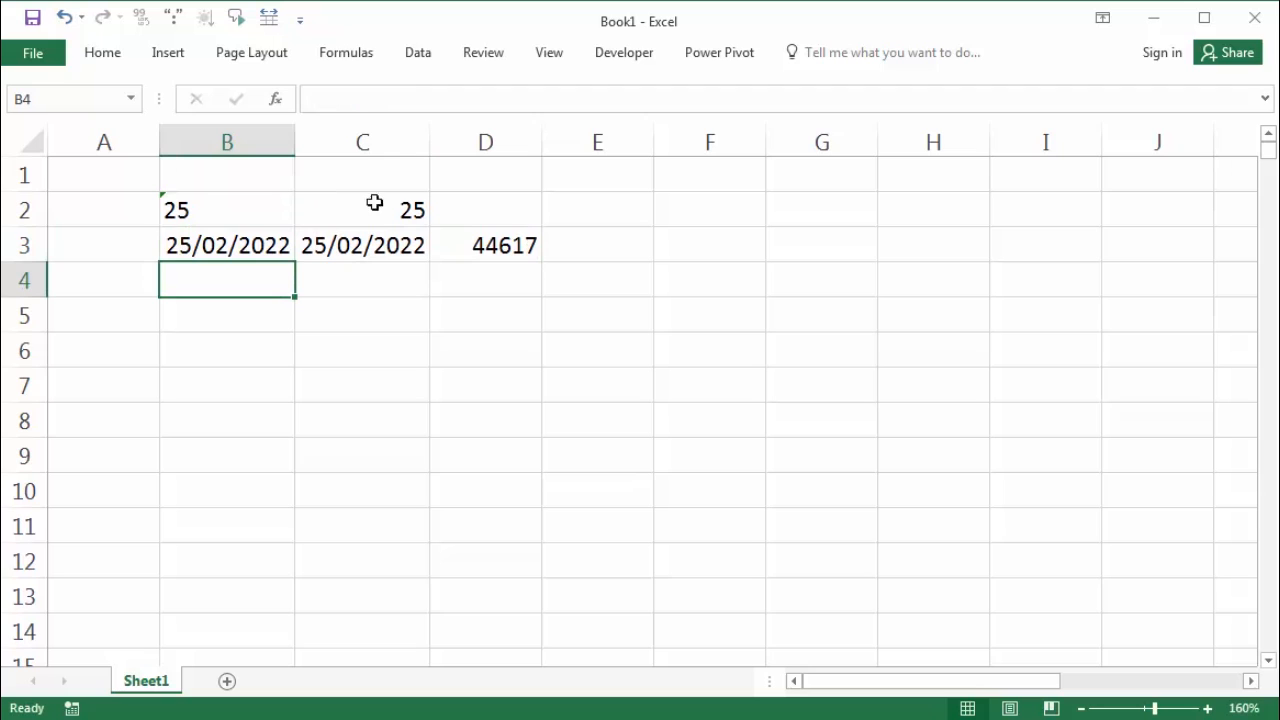
pyautogui.click(531, 251)
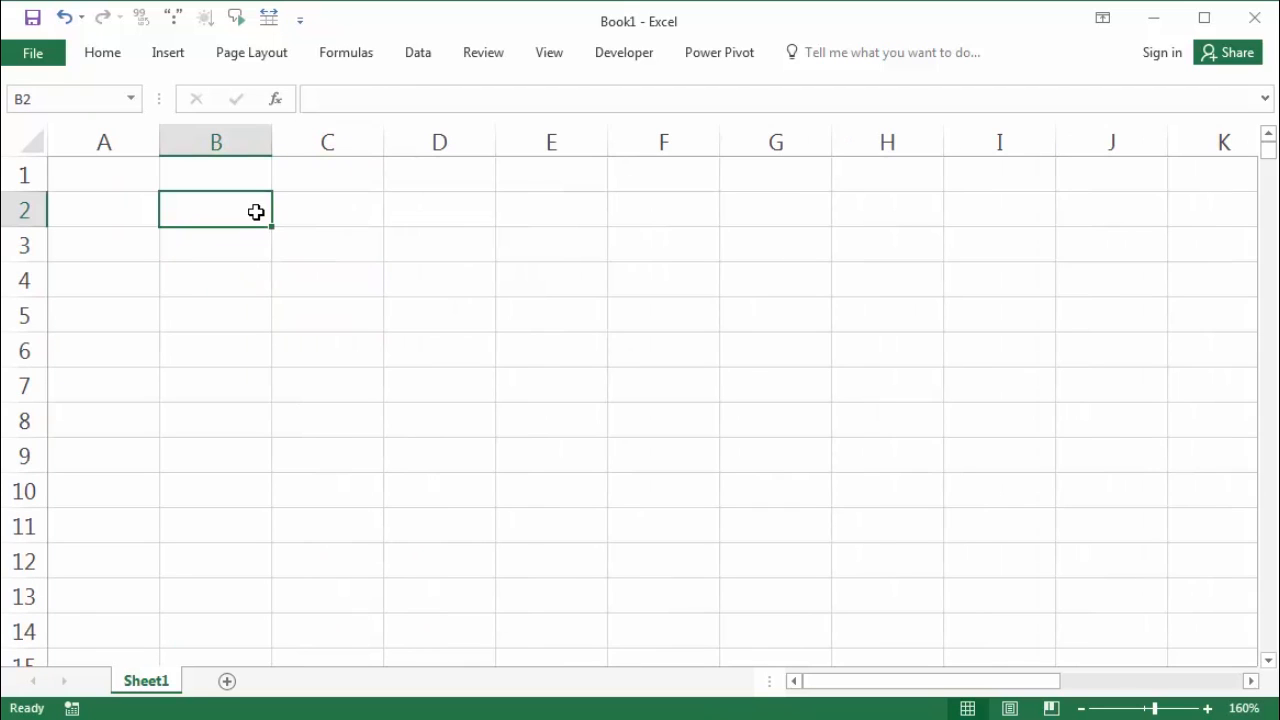
pyautogui.click(296, 218)
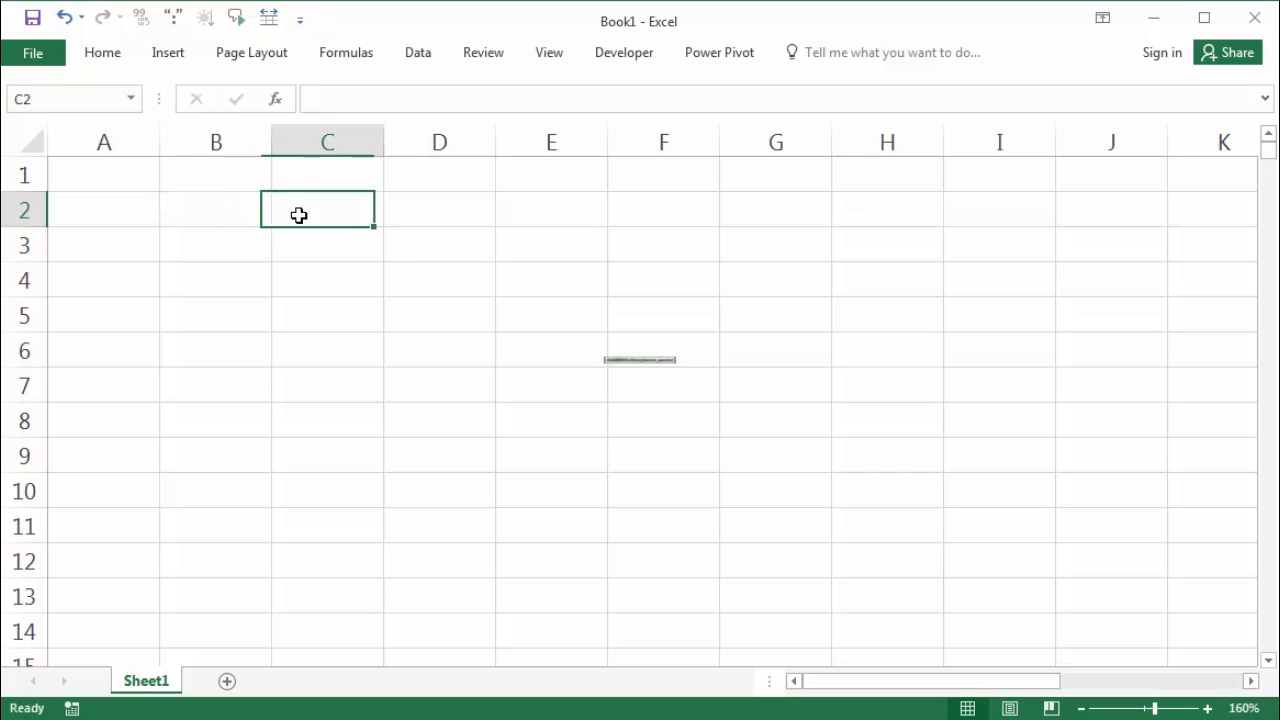
pyautogui.click(248, 243)
pyautogui.click(244, 208)
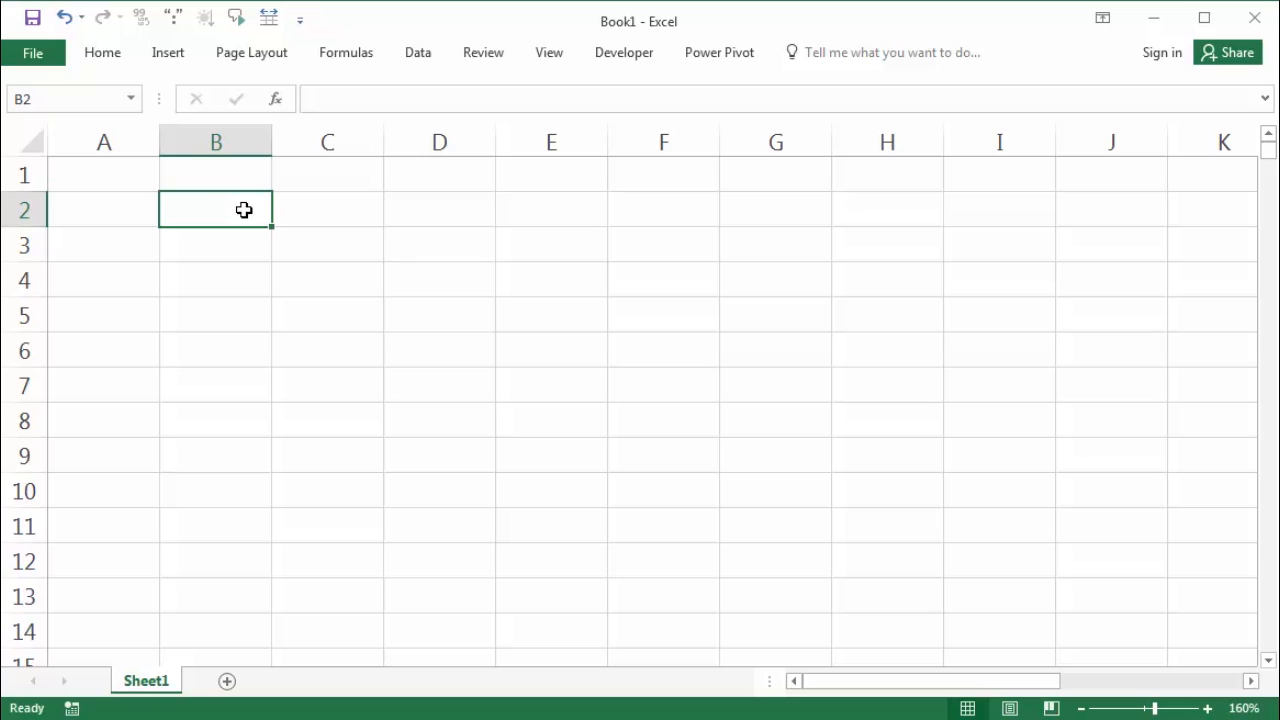
pyautogui.click(303, 220)
pyautogui.click(209, 220)
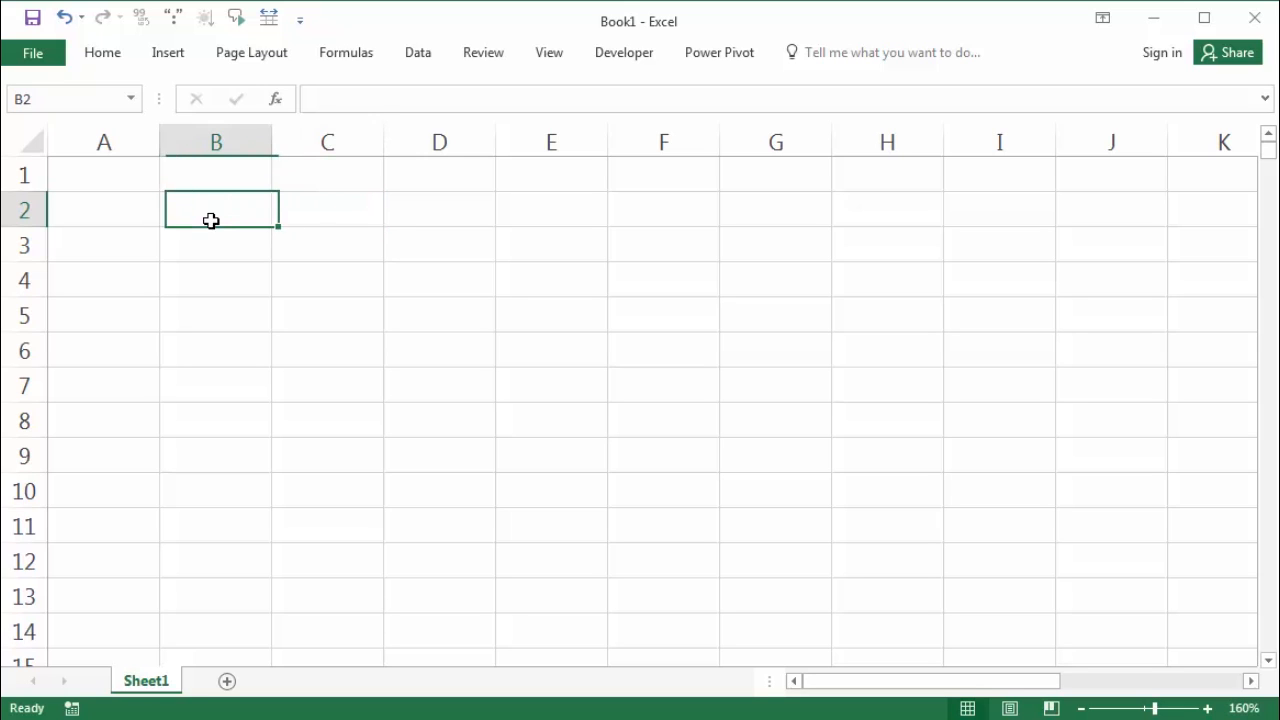
pyautogui.click(286, 220)
# Enter the number 66 stored as text in B2, using a leading apostrophe.
pyautogui.click(229, 225)
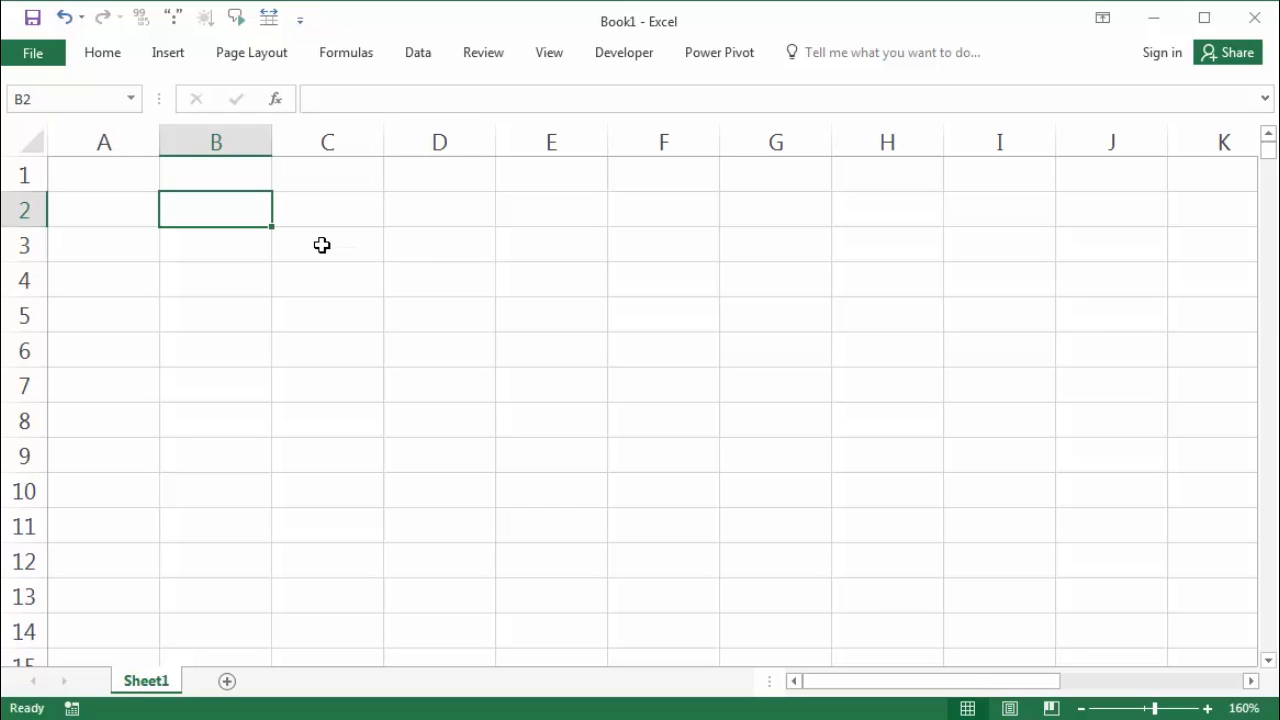
pyautogui.write("'")
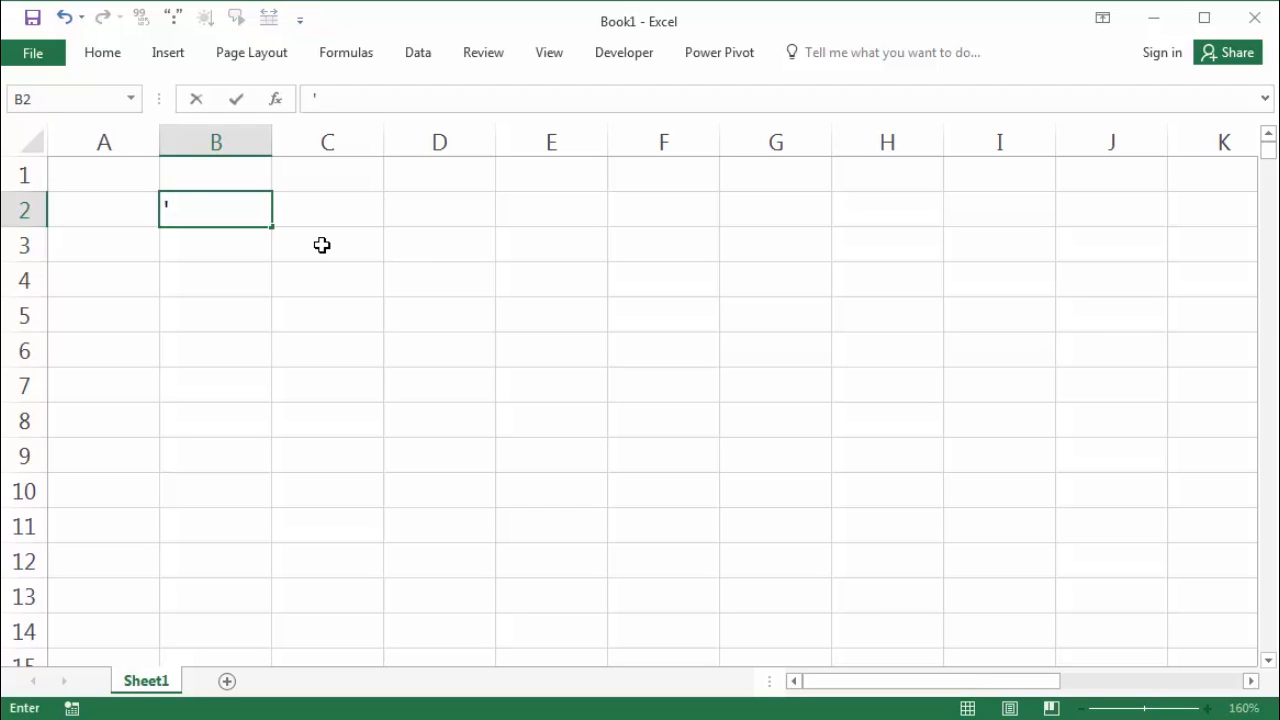
pyautogui.write('66')
pyautogui.press('Return')
# Enter =NUMBERVALUE(B2) in C2 to convert the text number and check the cell's number format.
pyautogui.click(346, 214)
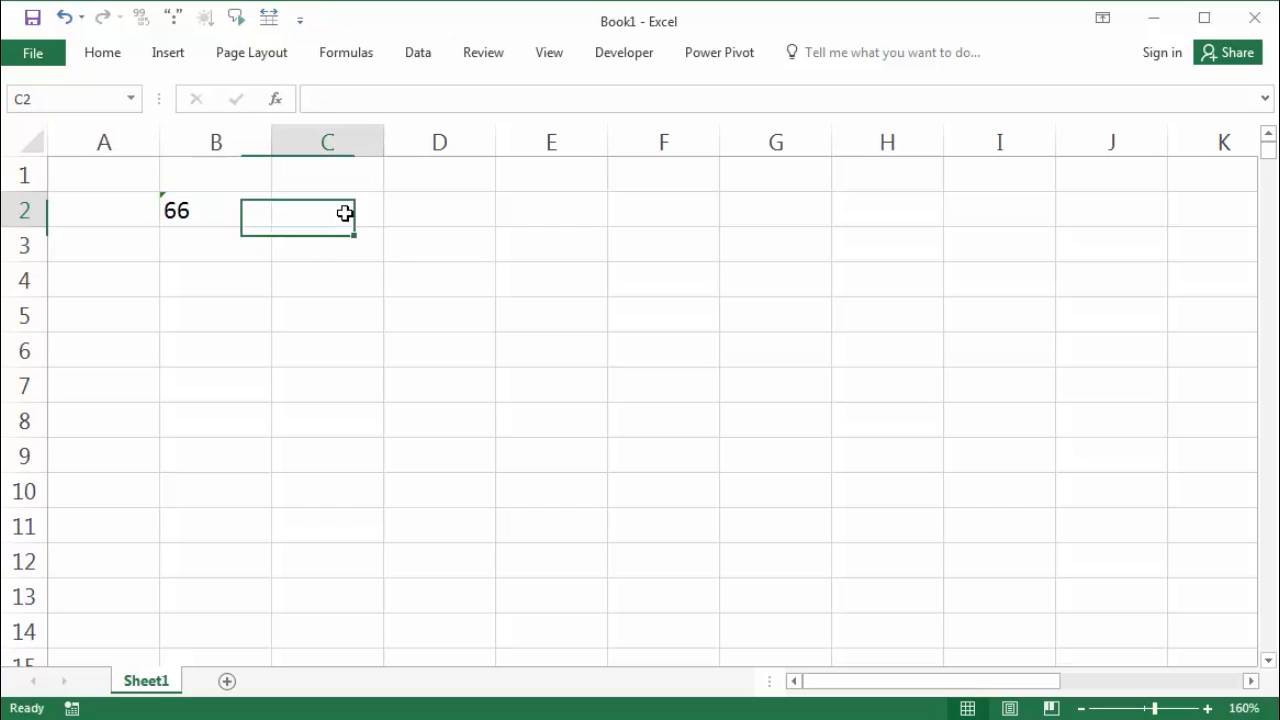
pyautogui.write('=nu')
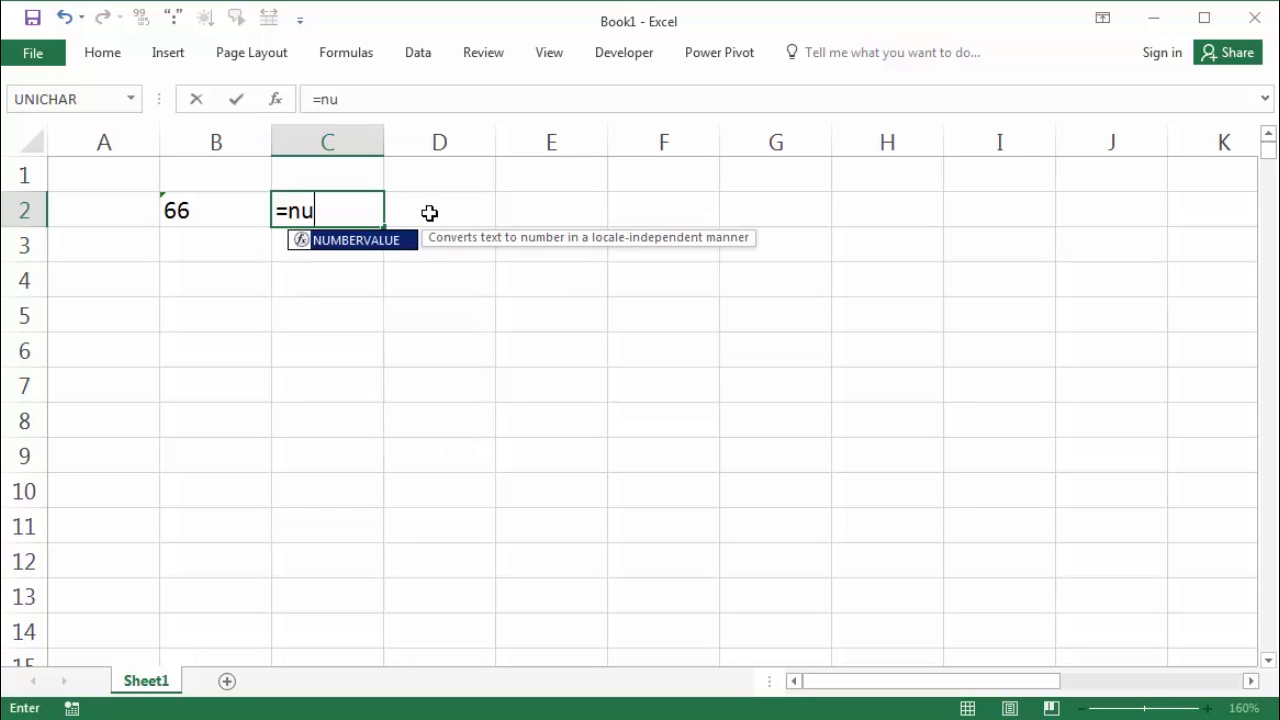
pyautogui.press('Tab')
pyautogui.press('Left')
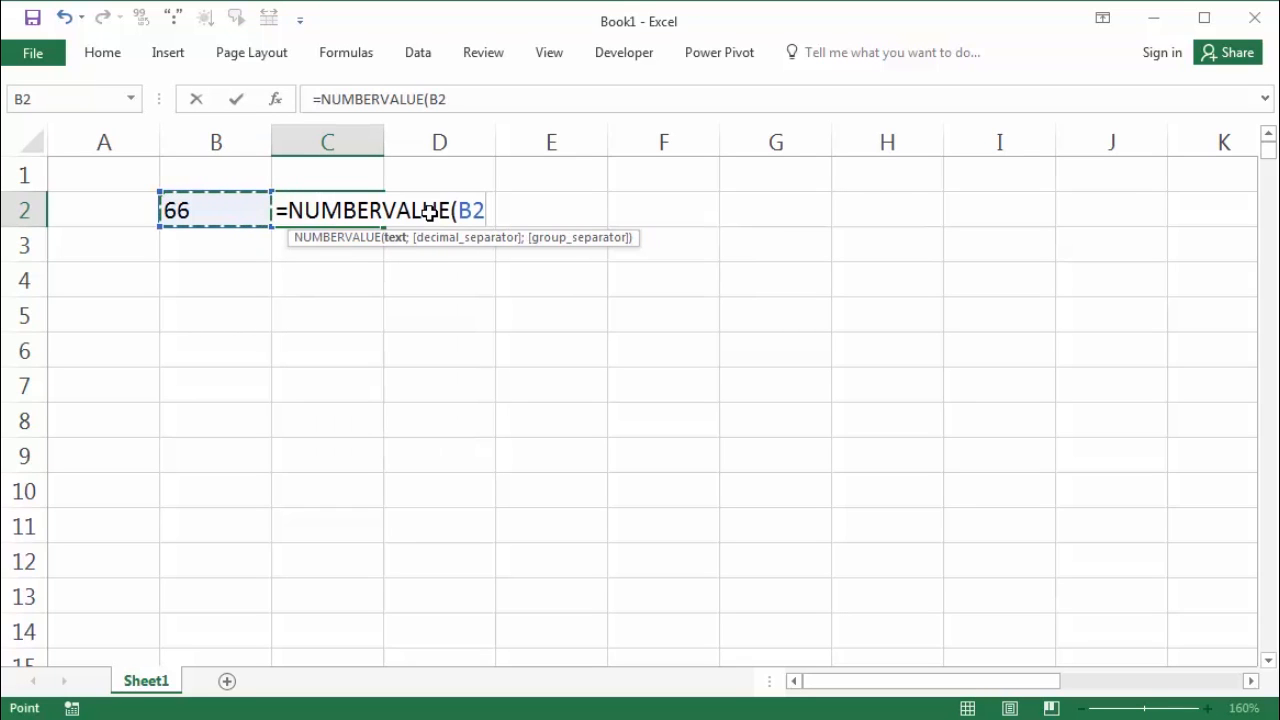
pyautogui.press('Return')
pyautogui.click(358, 210)
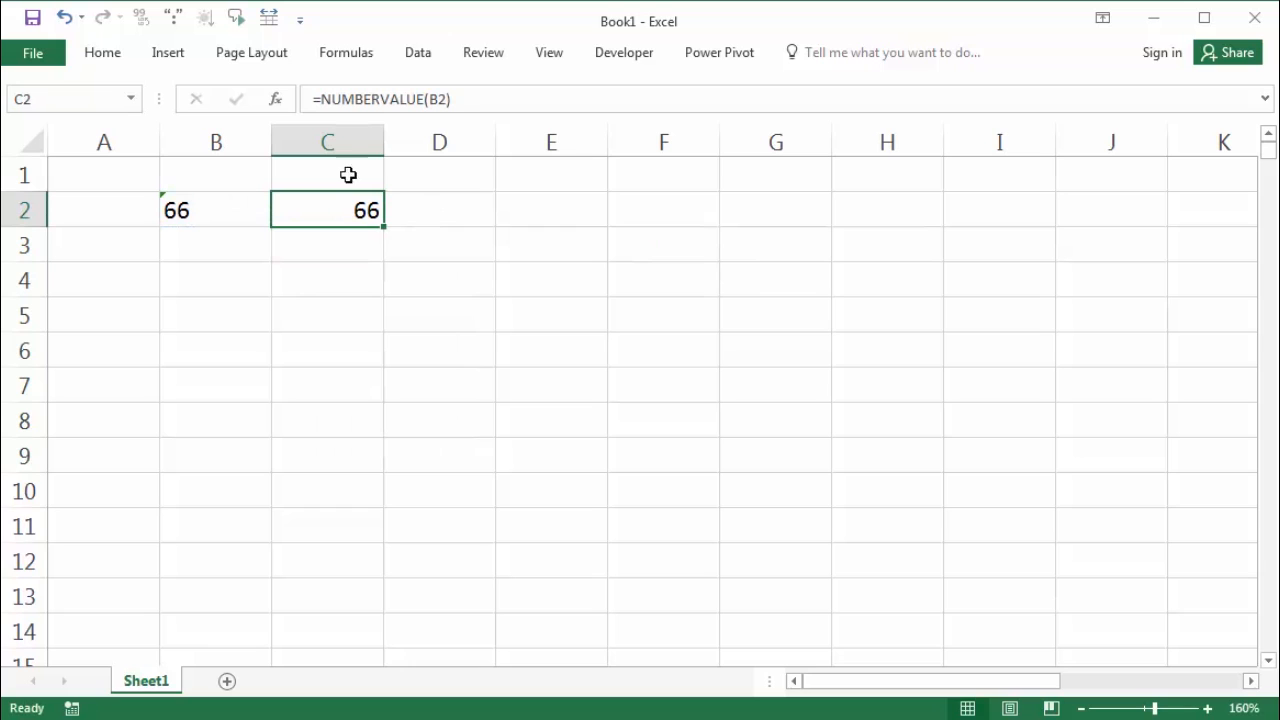
pyautogui.click(127, 61)
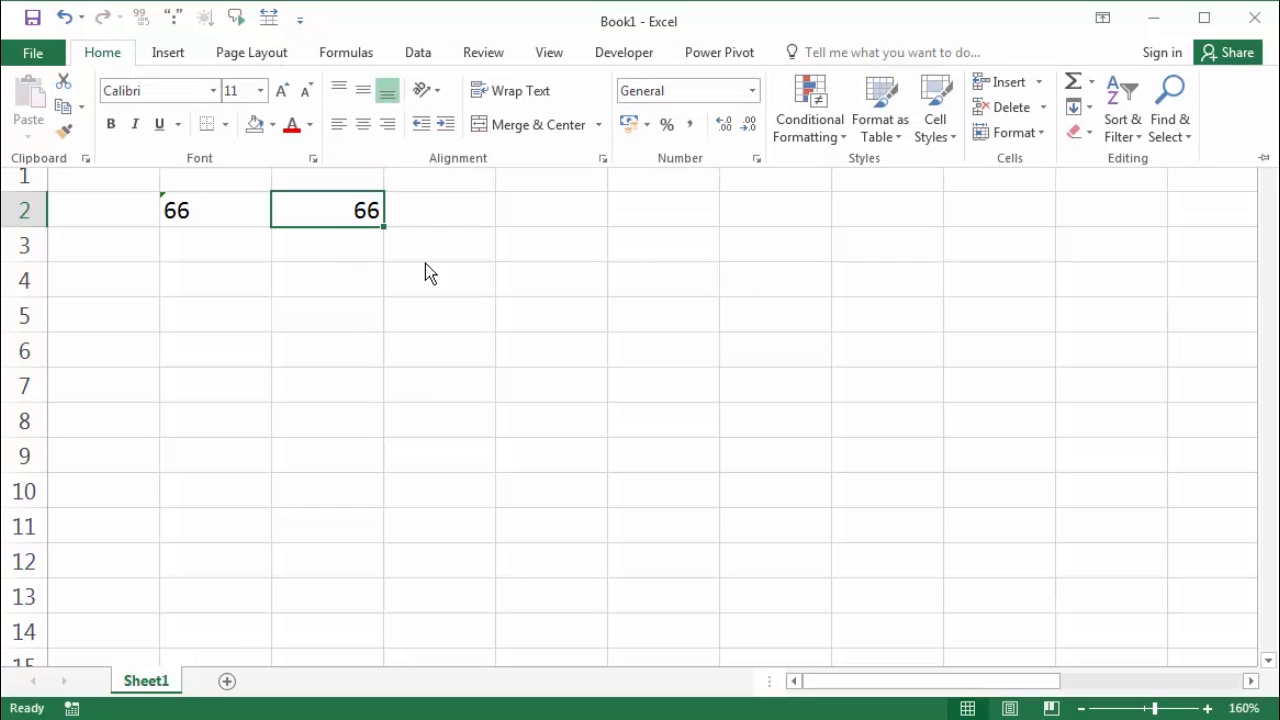
pyautogui.click(368, 245)
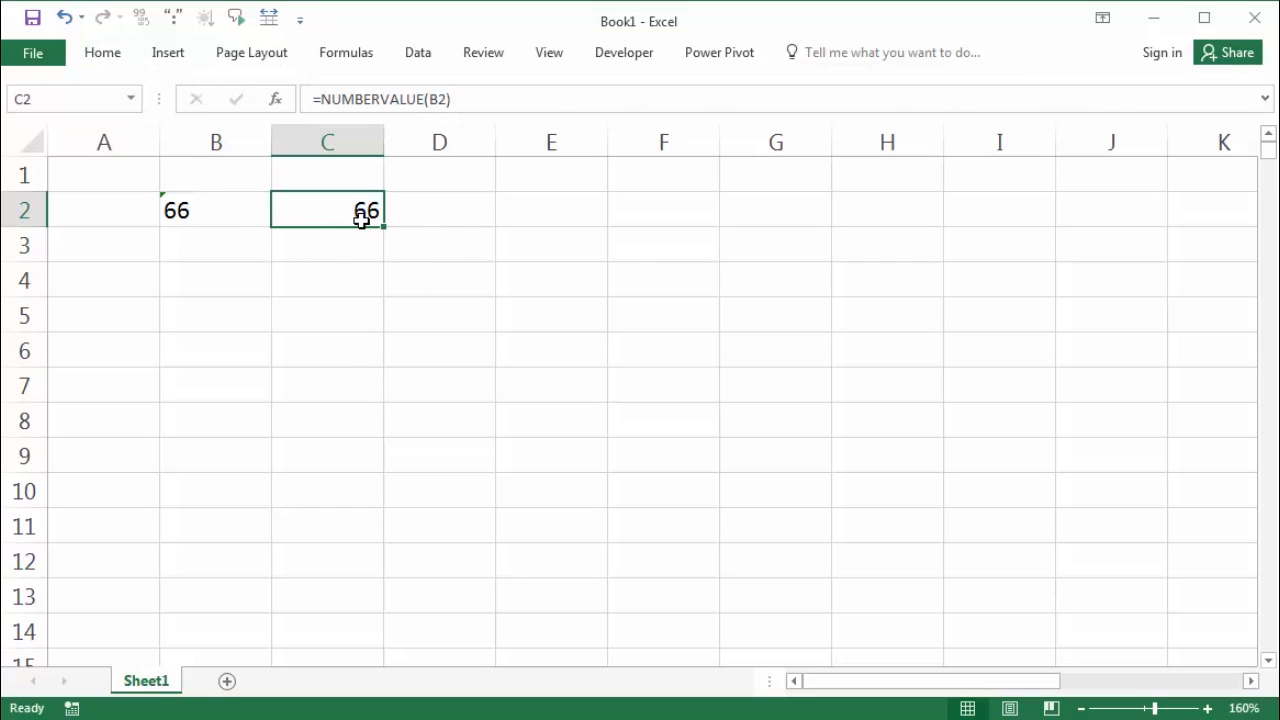
# Enter the number 2 stored as text in B3, using a leading apostrophe.
pyautogui.click(217, 220)
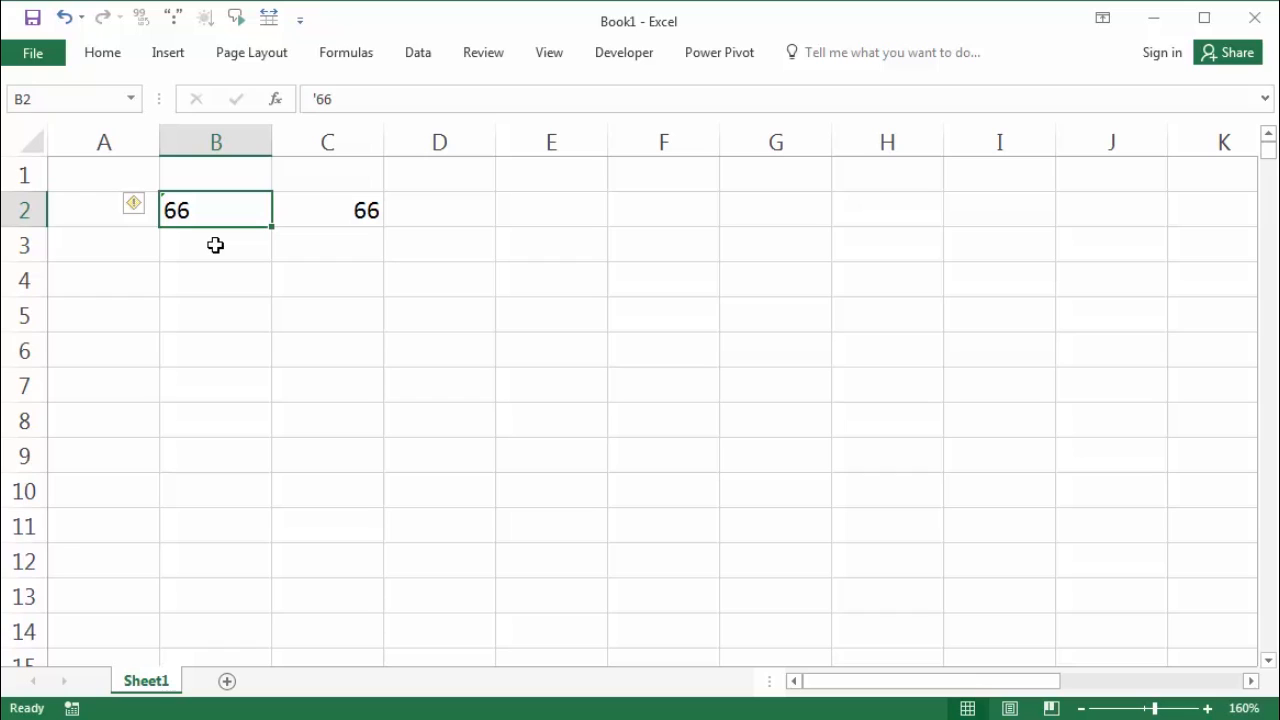
pyautogui.click(215, 245)
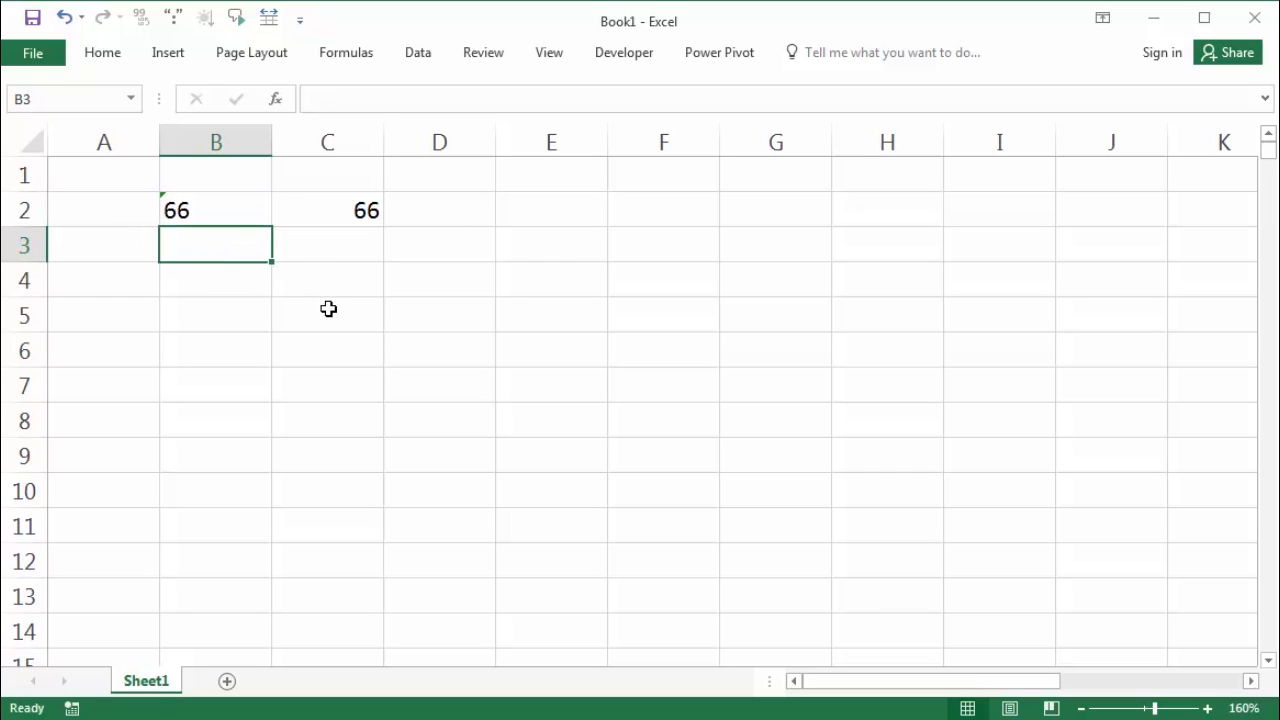
pyautogui.write("'2")
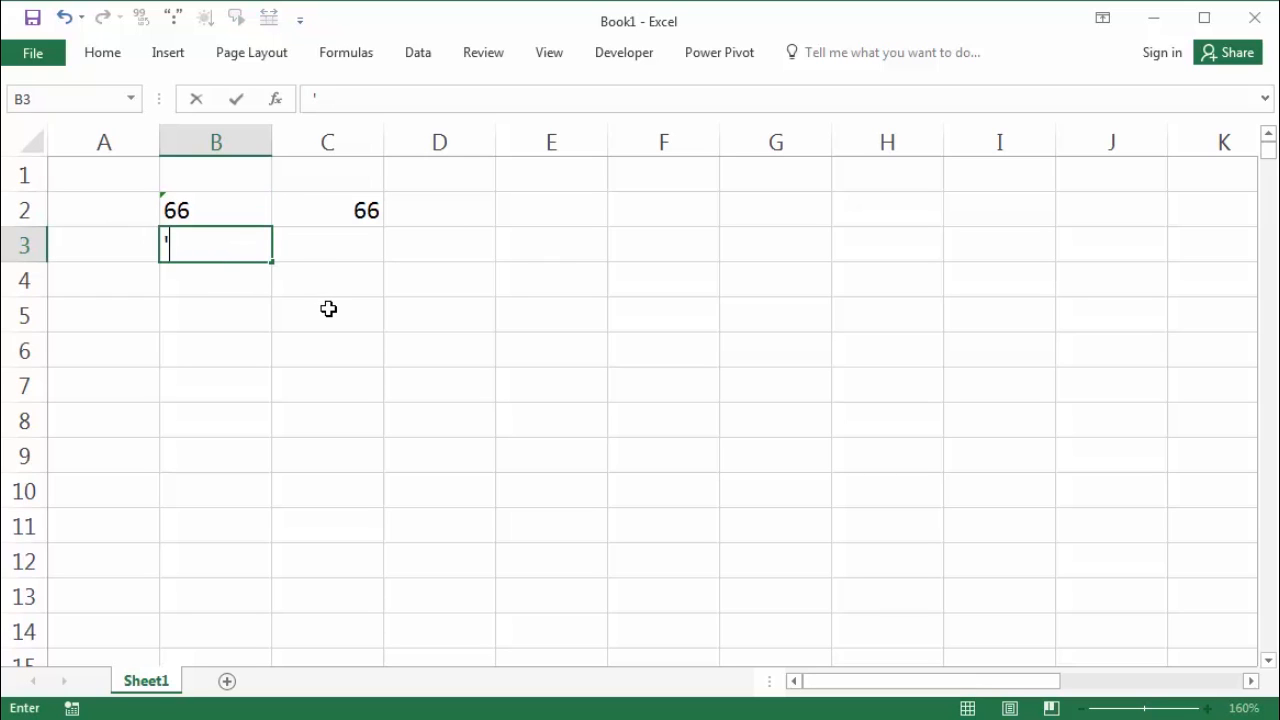
pyautogui.press('Return')
pyautogui.write("'=su")
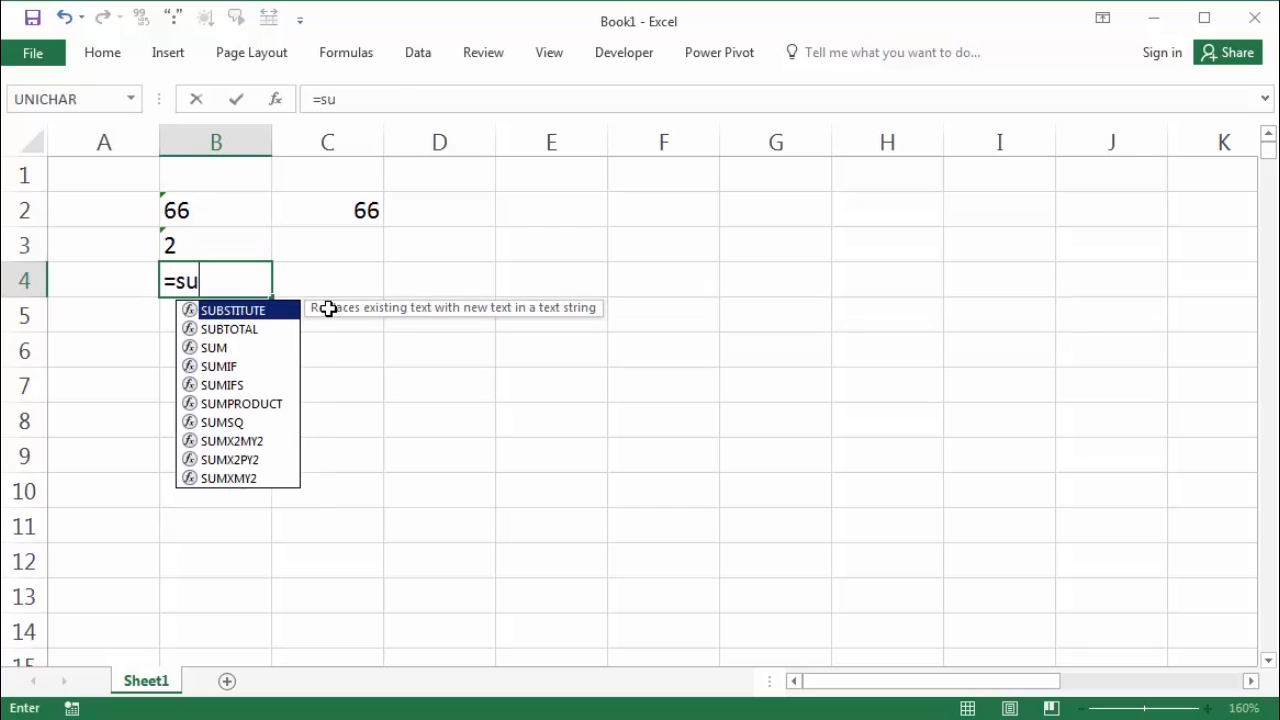
pyautogui.press('Tab')
pyautogui.press('BackSpace')
pyautogui.press('Escape')
pyautogui.press('Escape')
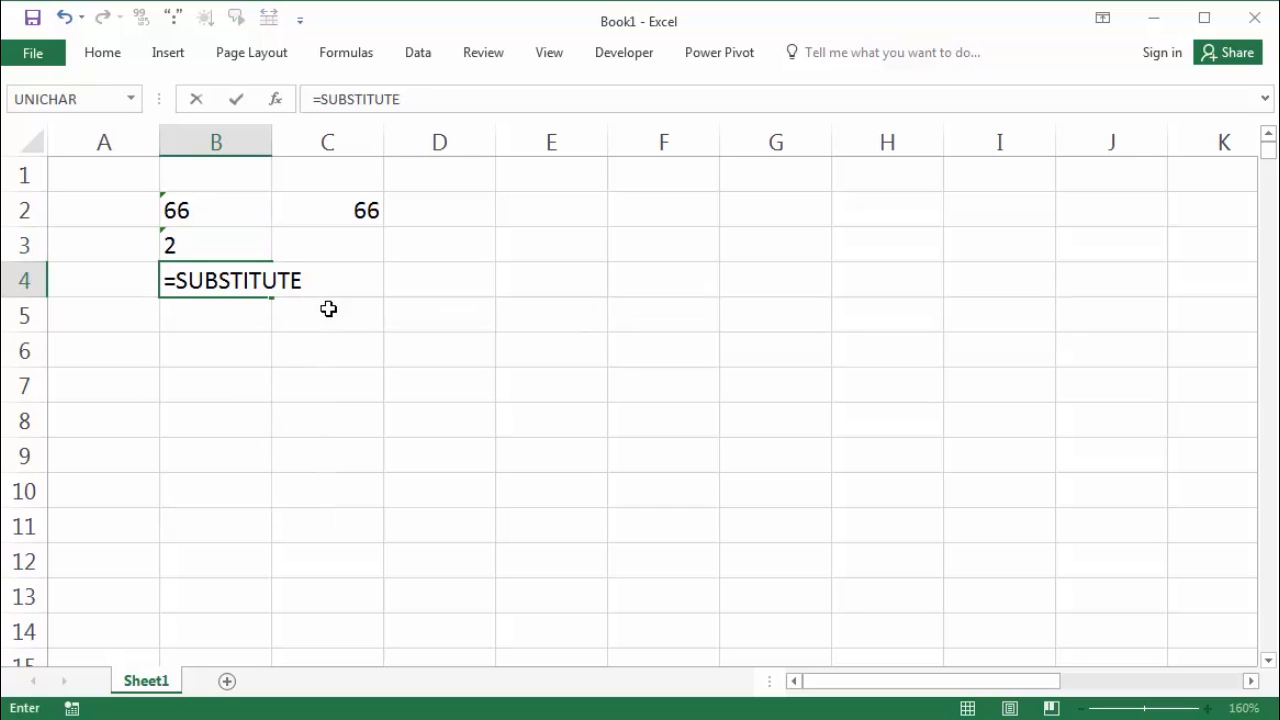
# Enter =SUM(B2:B3) in B4 to try adding the two numbers stored as text.
pyautogui.write('=sum')
pyautogui.press('Tab')
pyautogui.moveTo(235, 218); pyautogui.dragTo(234, 246)
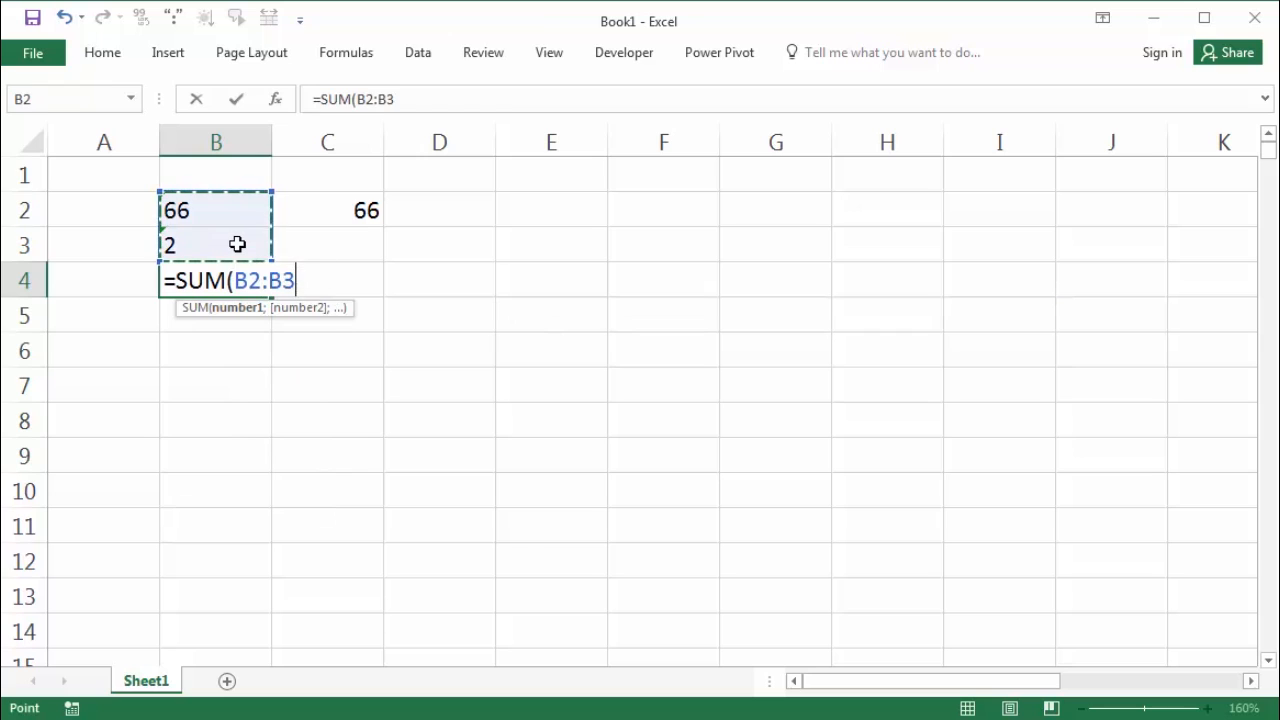
pyautogui.press('Return')
pyautogui.click(251, 280)
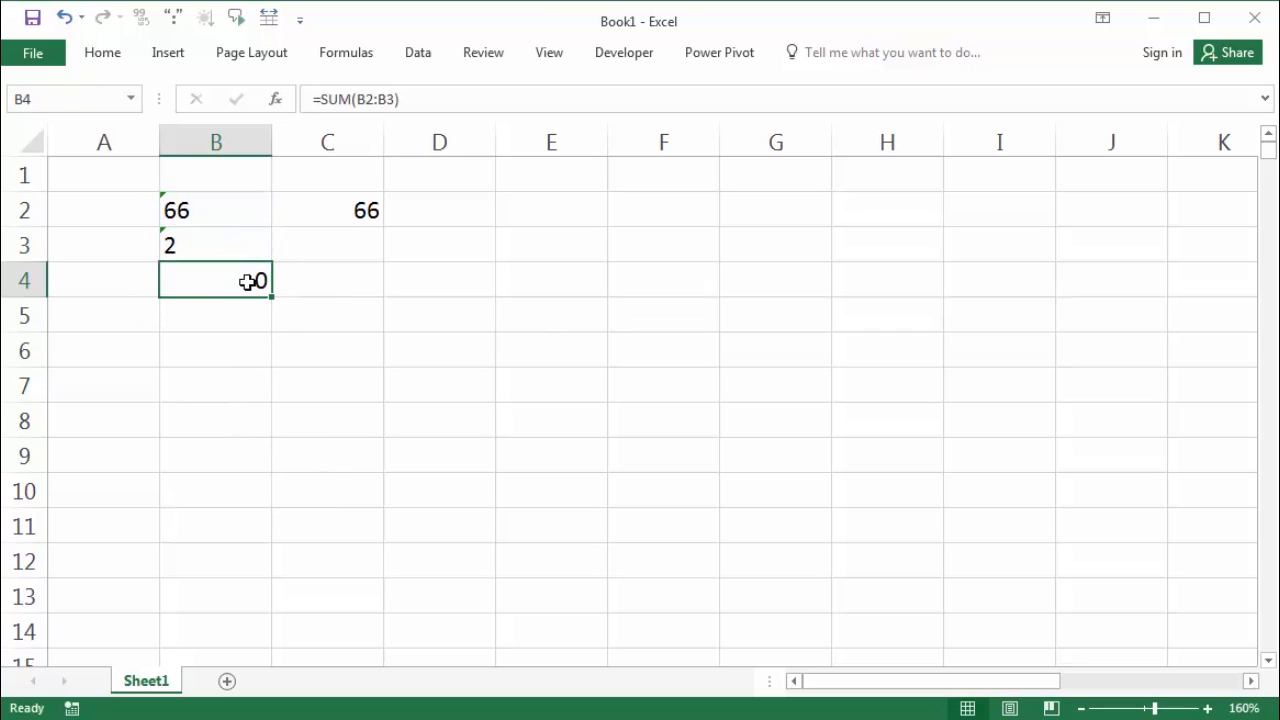
# Enter the number 2 as a plain numeric value in C3.
pyautogui.click(331, 254)
pyautogui.write('2')
pyautogui.press('Return')
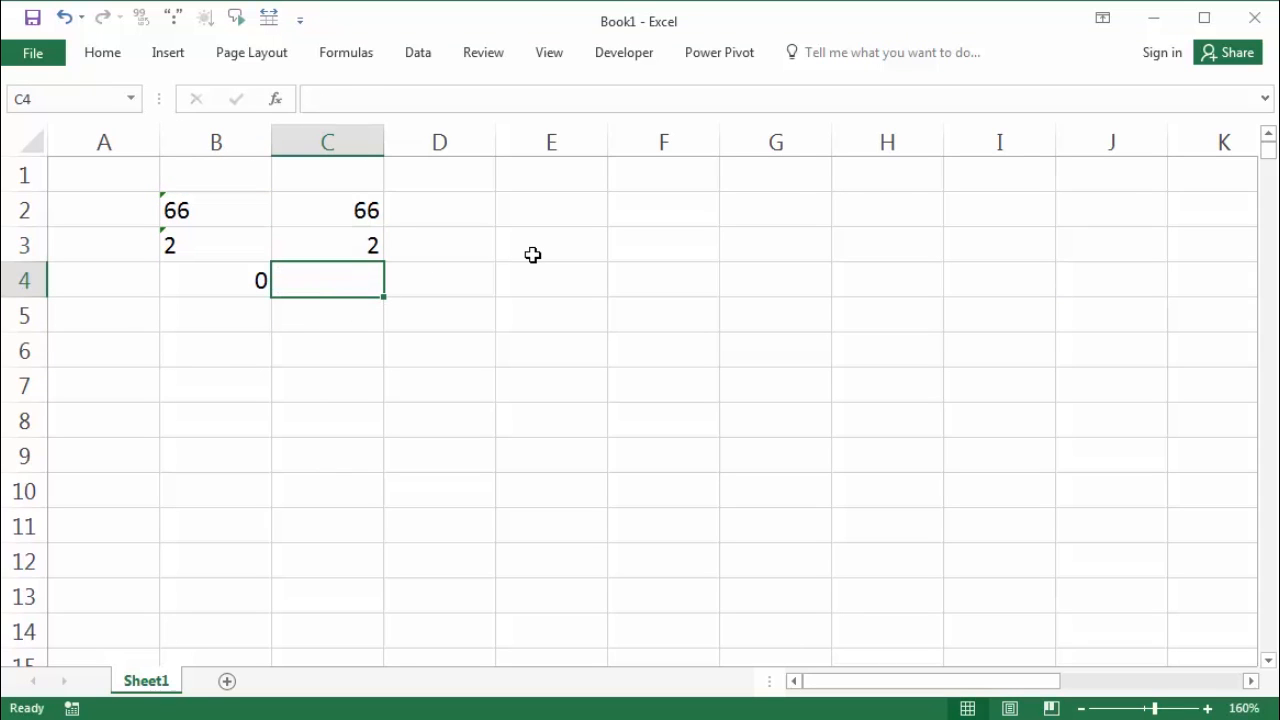
# Enter a SUM formula in C4 that adds the numeric values in C2:C3.
pyautogui.write('=sum')
pyautogui.press('Tab')
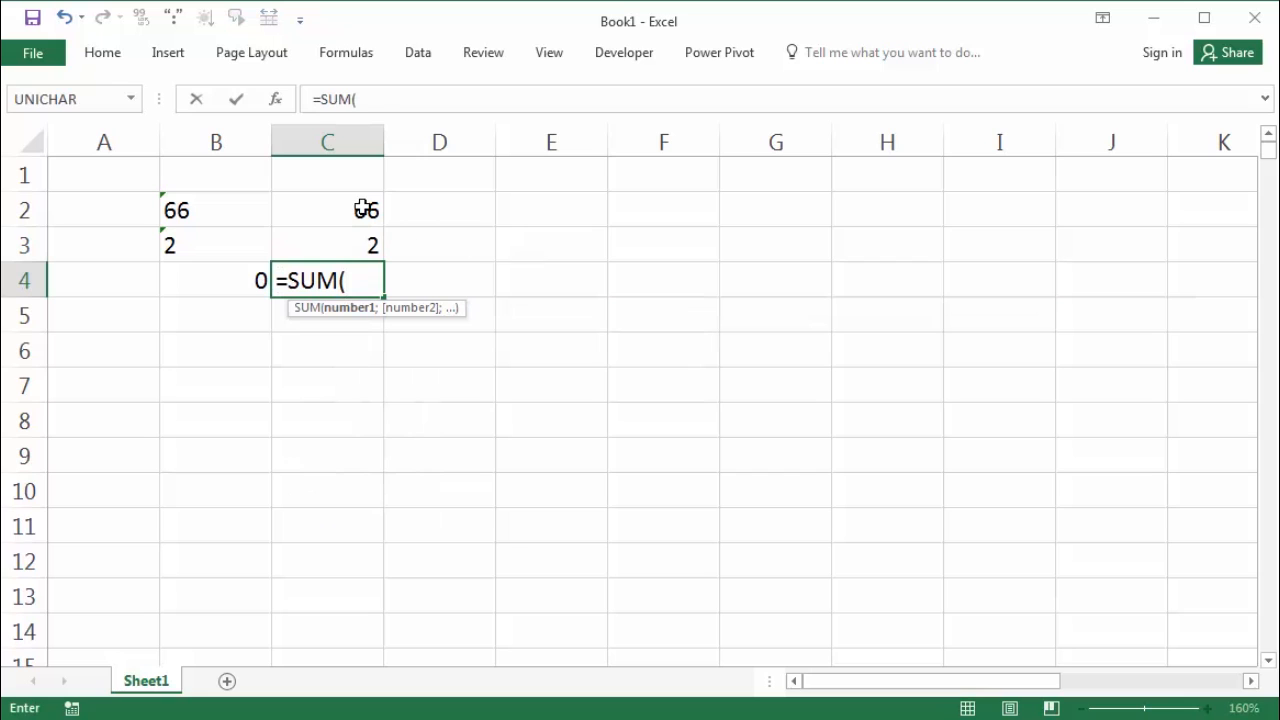
pyautogui.moveTo(364, 208); pyautogui.dragTo(360, 229)
pyautogui.press('Return')
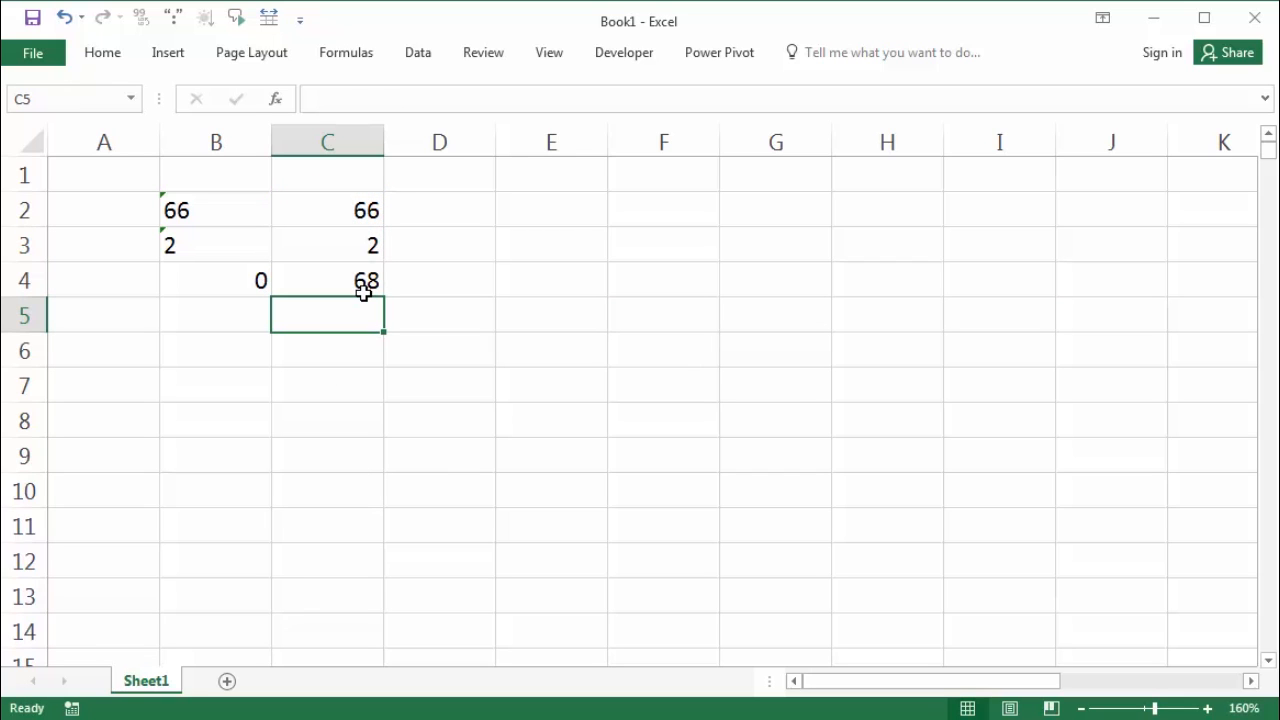
# Compare the text entries in B2:B3 with the numeric values in C2:C3 and their sum in C4.
pyautogui.click(363, 289)
pyautogui.click(366, 210)
pyautogui.click(370, 247)
pyautogui.click(366, 280)
pyautogui.click(196, 209)
pyautogui.click(198, 240)
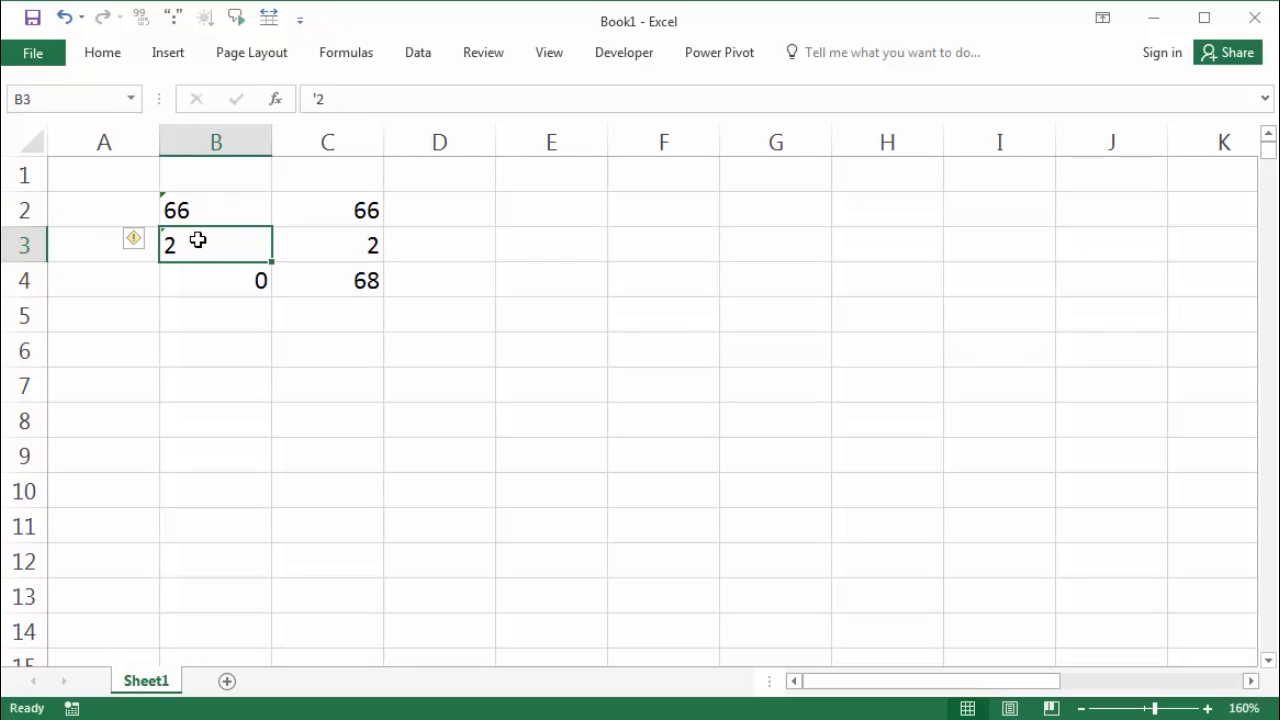
pyautogui.click(351, 280)
pyautogui.moveTo(366, 210); pyautogui.dragTo(366, 234)
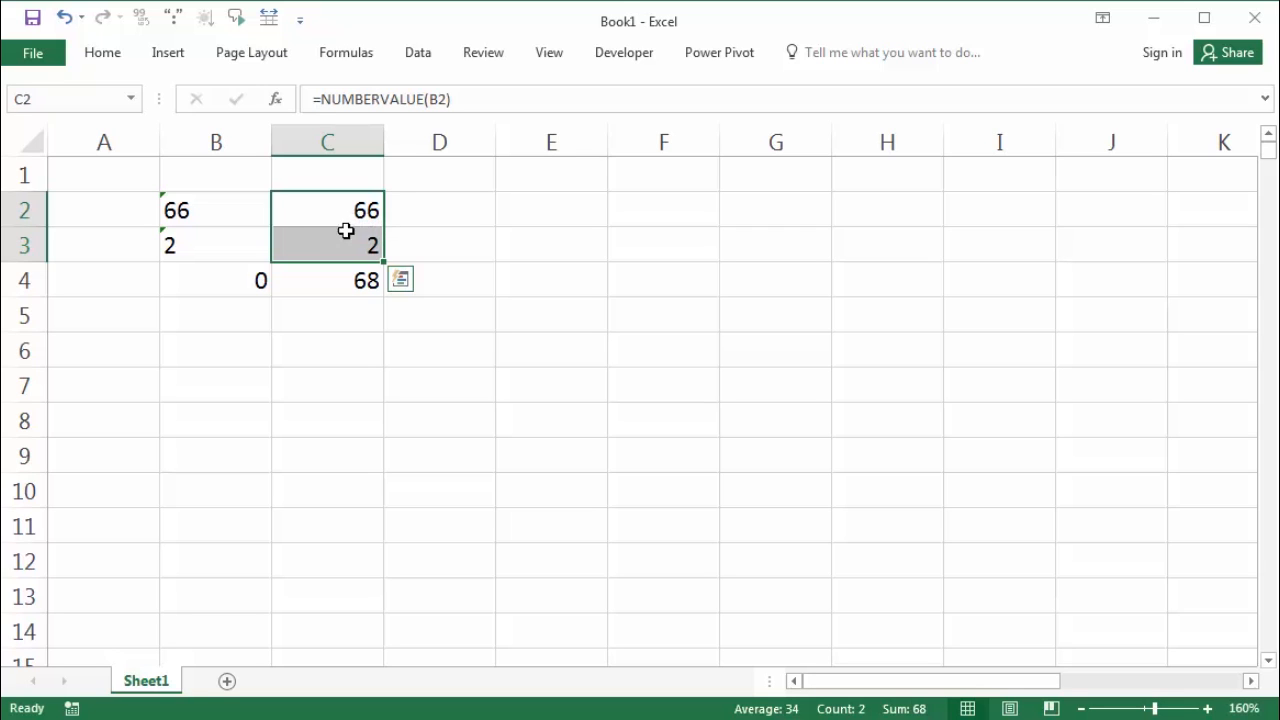
# Clear the contents of the range B2:D5.
pyautogui.moveTo(166, 206); pyautogui.dragTo(423, 323)
pyautogui.press('Delete')
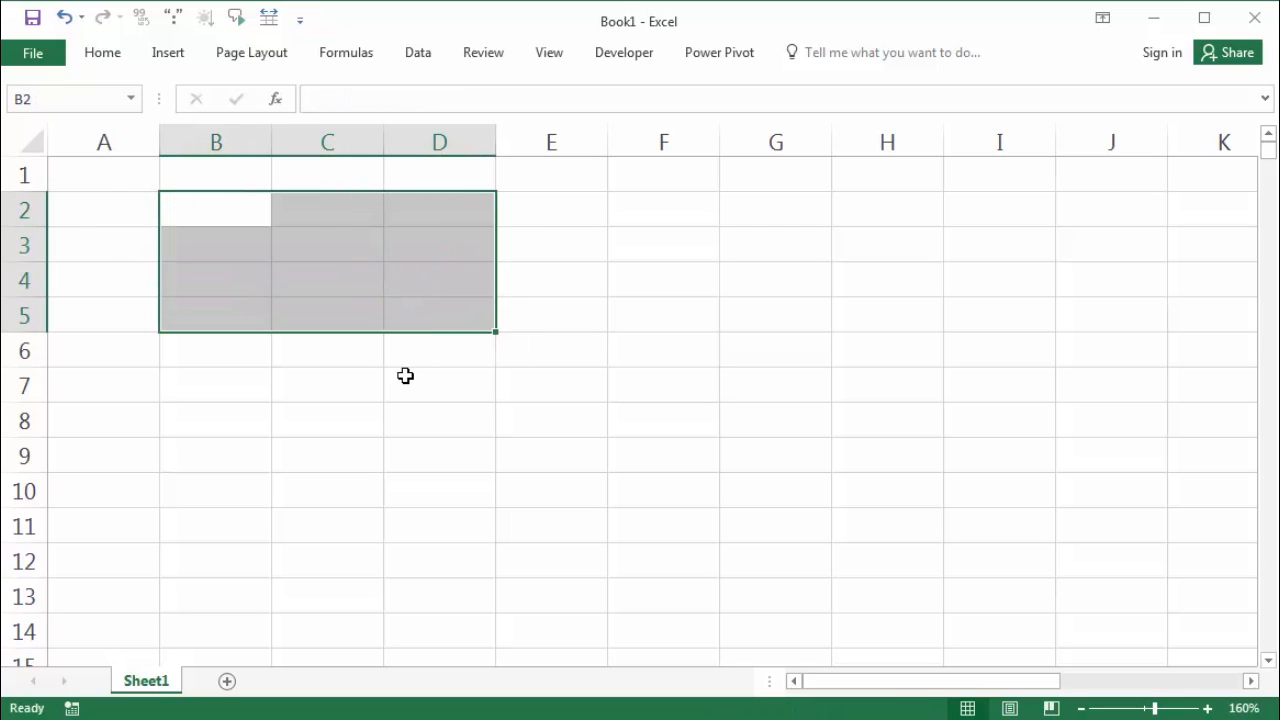
pyautogui.click(406, 372)
pyautogui.click(180, 217)
pyautogui.click(214, 251)
# Enter "belajar excel" in B2 with several extra spaces between the words, and widen column B to fit it.
pyautogui.click(241, 216)
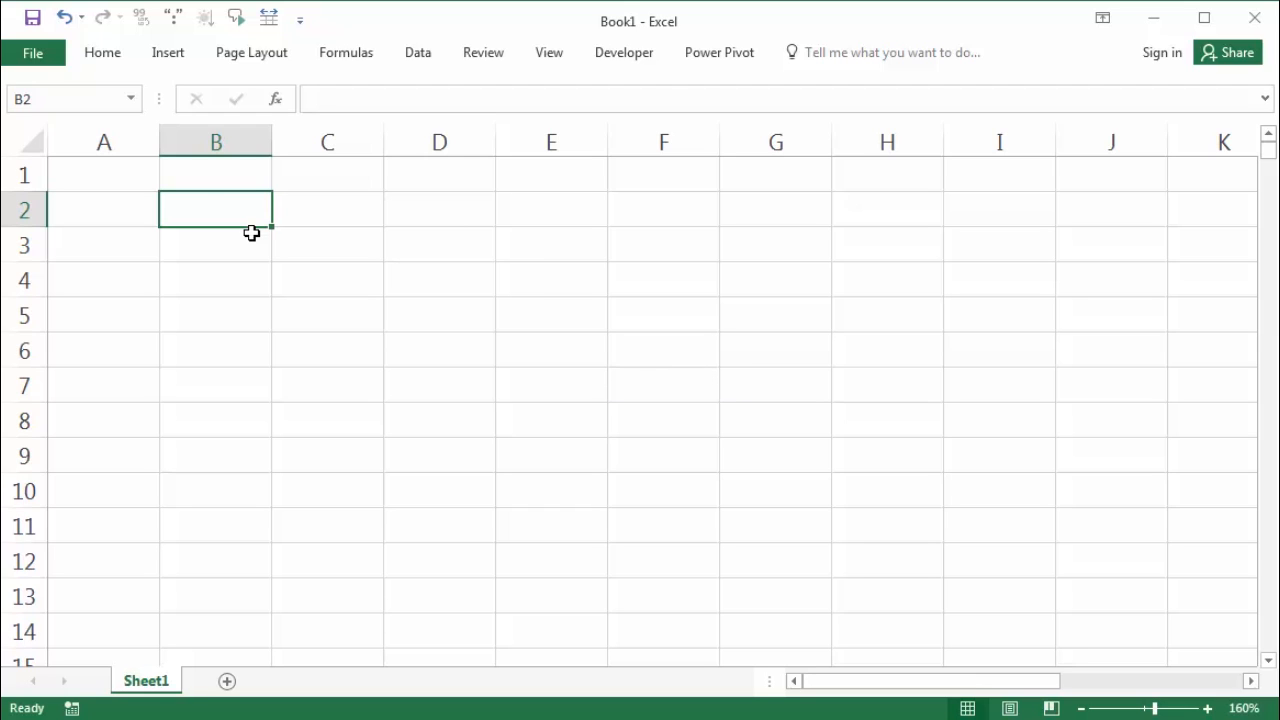
pyautogui.write('belajar ')
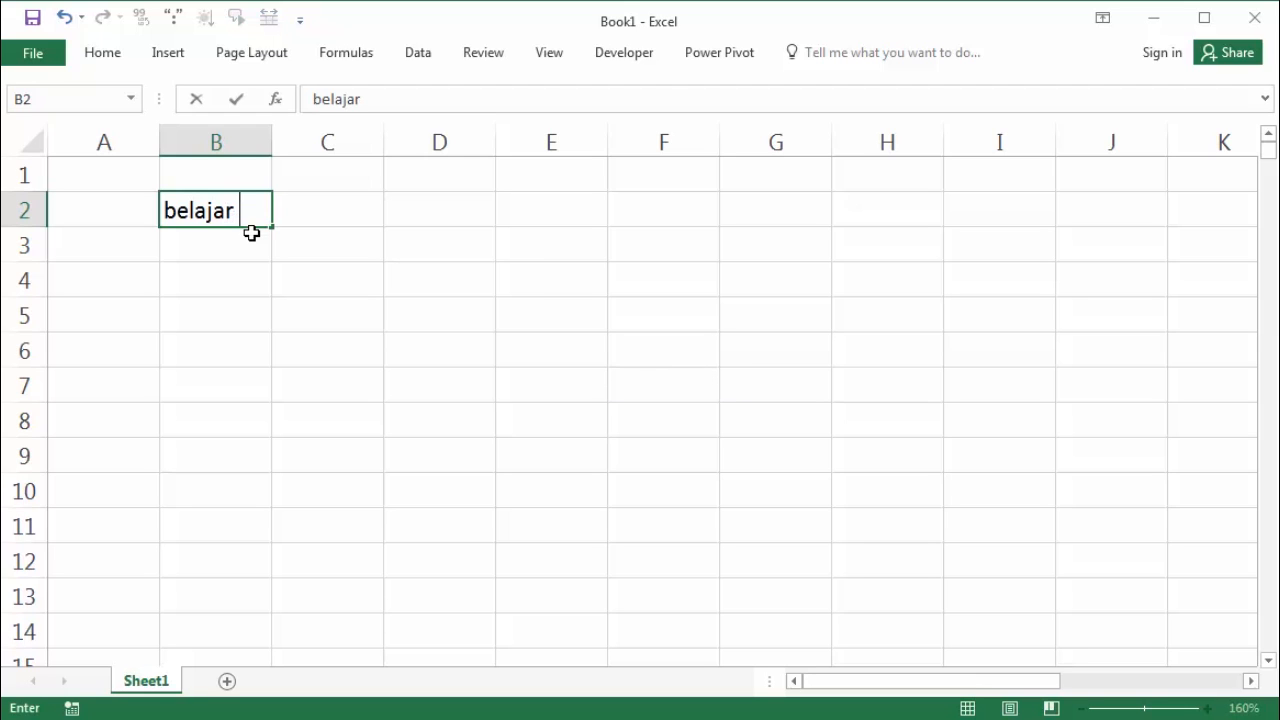
pyautogui.write('    excel')
pyautogui.press('Return')
pyautogui.moveTo(274, 147); pyautogui.dragTo(338, 147)
# Enter =TRIM(B2) in C2 to remove the extra spaces from the text.
pyautogui.click(380, 186)
pyautogui.click(416, 210)
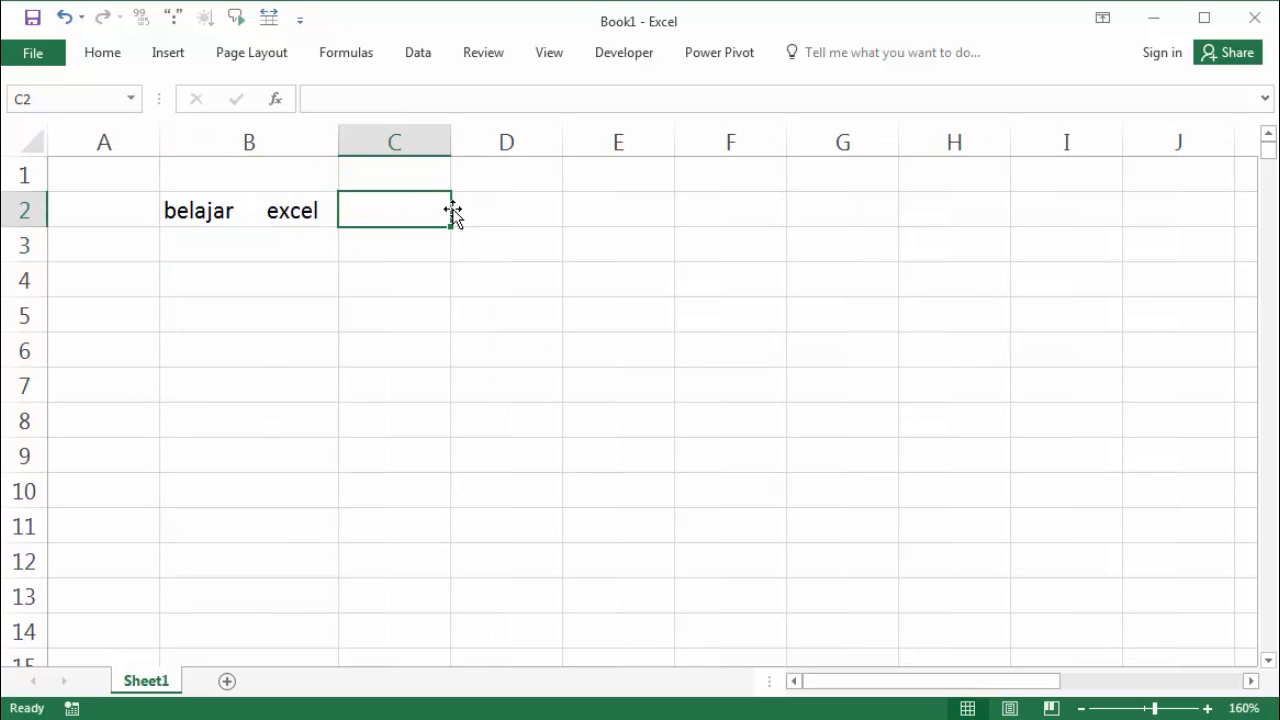
pyautogui.write('=tr')
pyautogui.press('Tab')
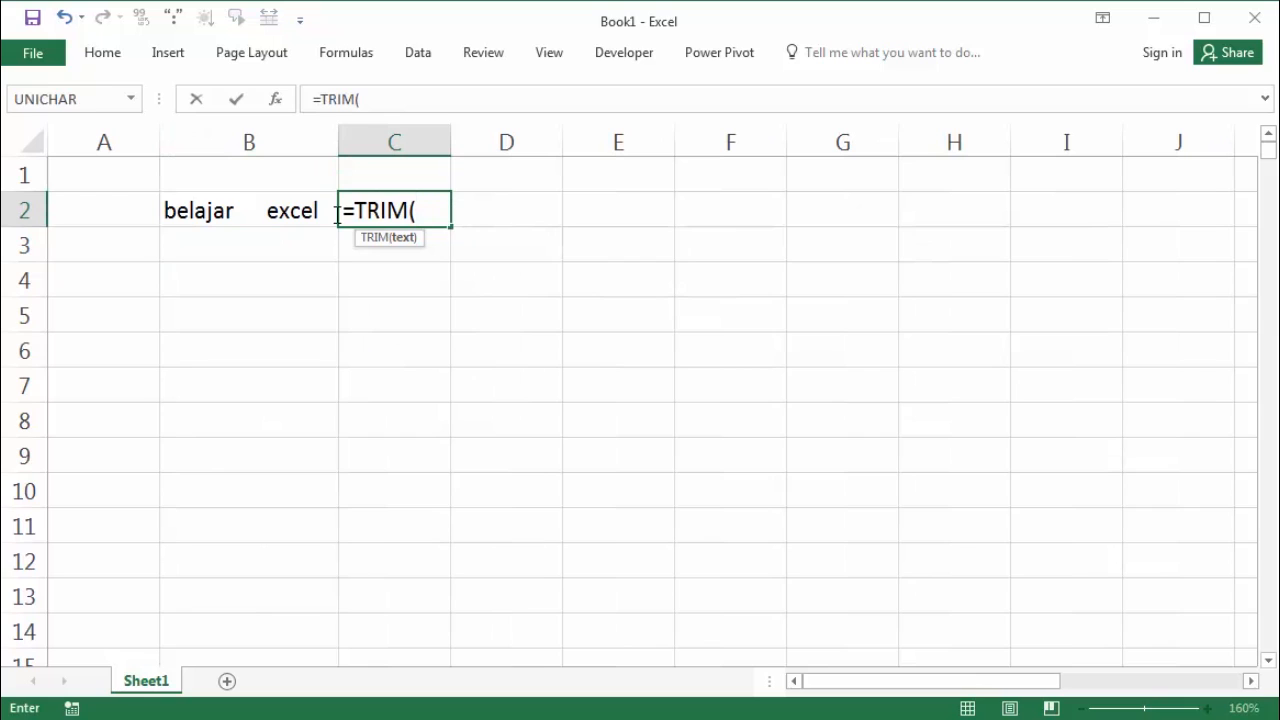
pyautogui.click(300, 210)
pyautogui.press('Return')
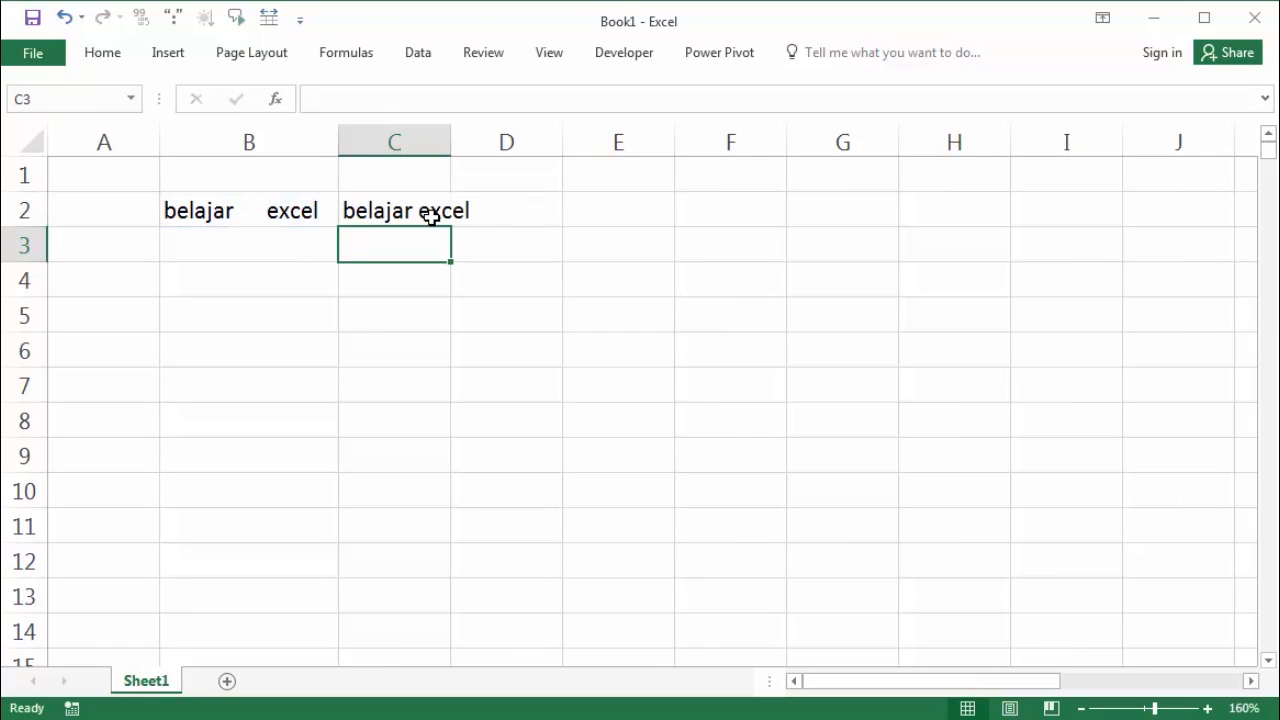
# Edit the text in B2 to add several leading spaces before "belajar".
pyautogui.doubleClick(189, 214)
pyautogui.moveTo(170, 215); pyautogui.dragTo(163, 212)
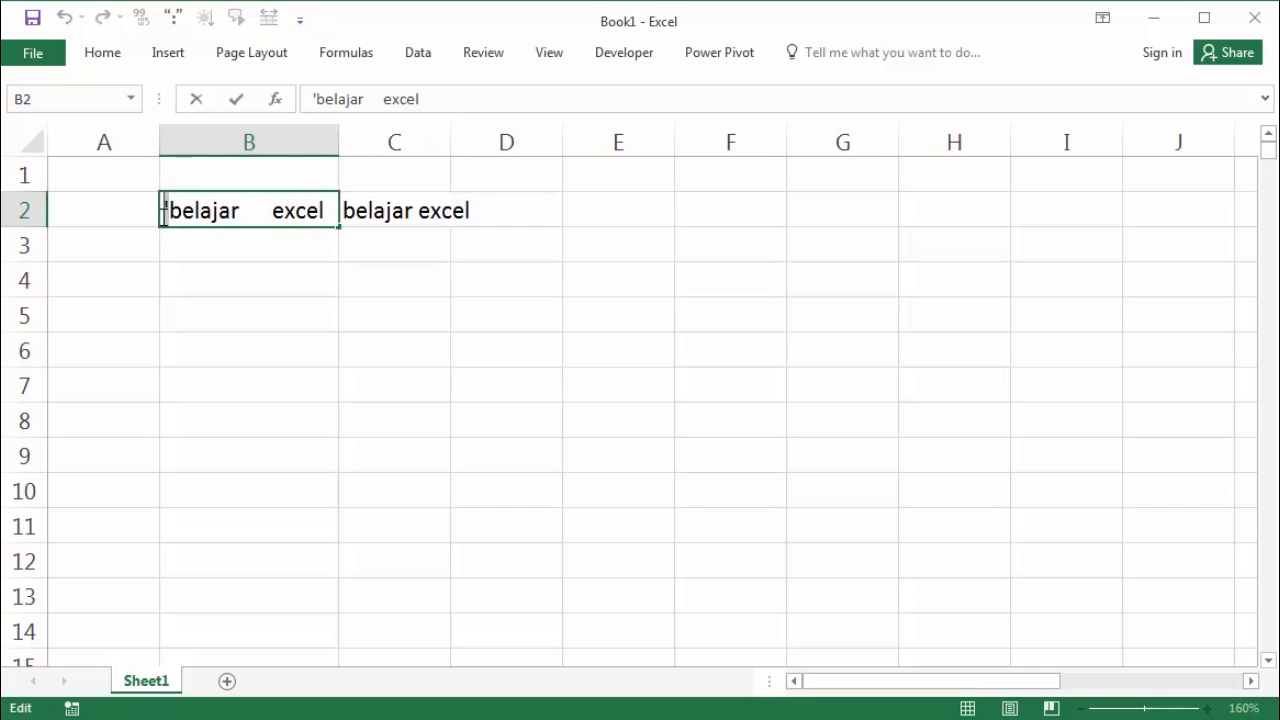
pyautogui.press('Delete')
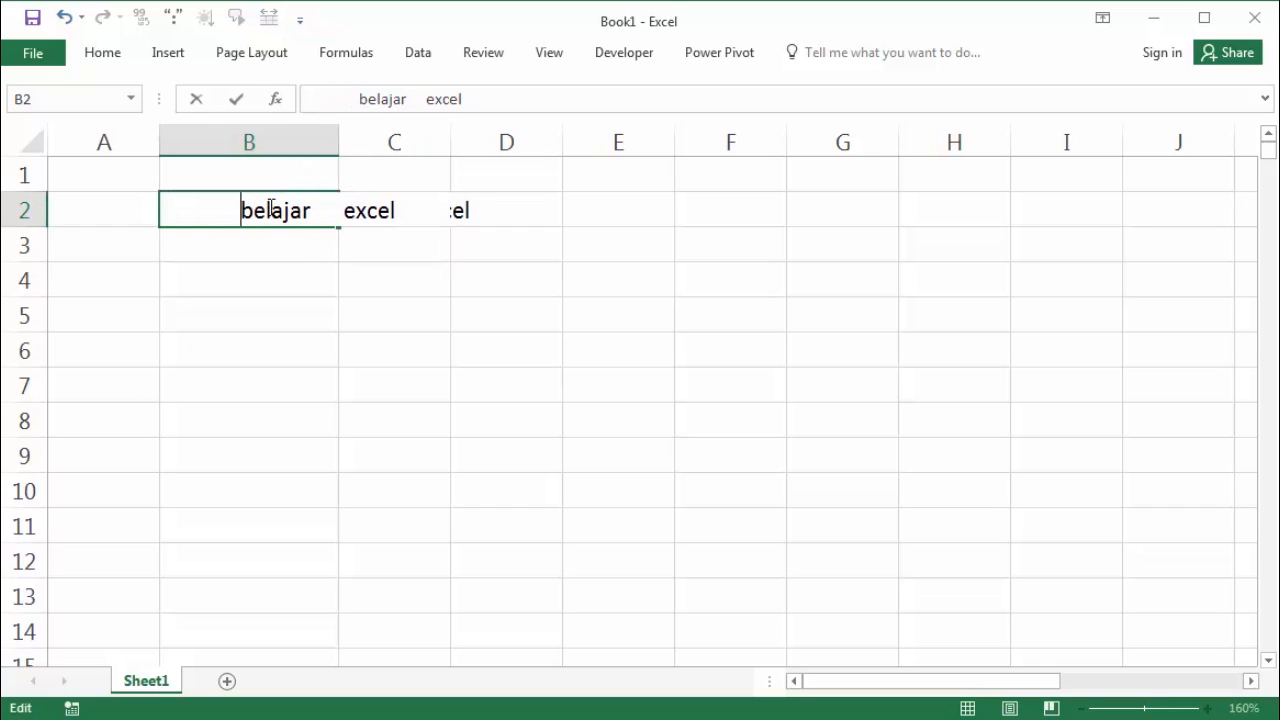
pyautogui.press('Return')
pyautogui.click(385, 208)
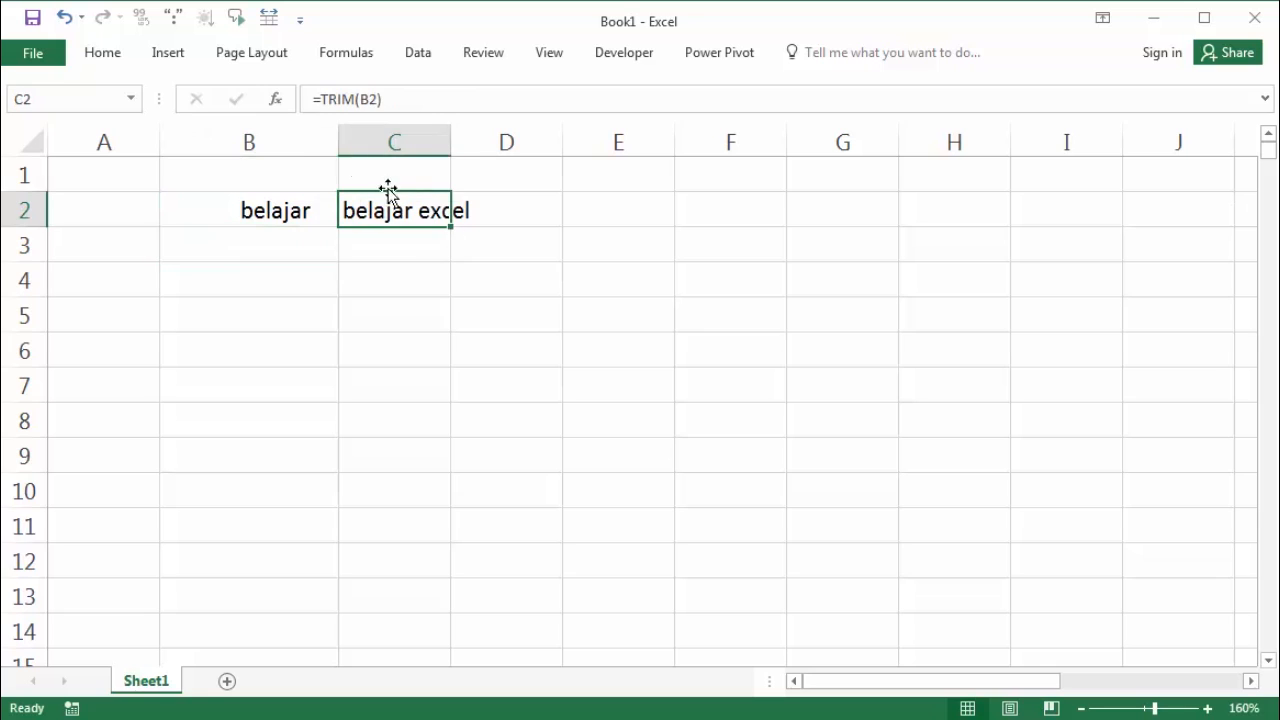
# AutoFit column B to its text and compare the spacing in B2 with the trimmed result in C2.
pyautogui.doubleClick(339, 140)
pyautogui.click(463, 270)
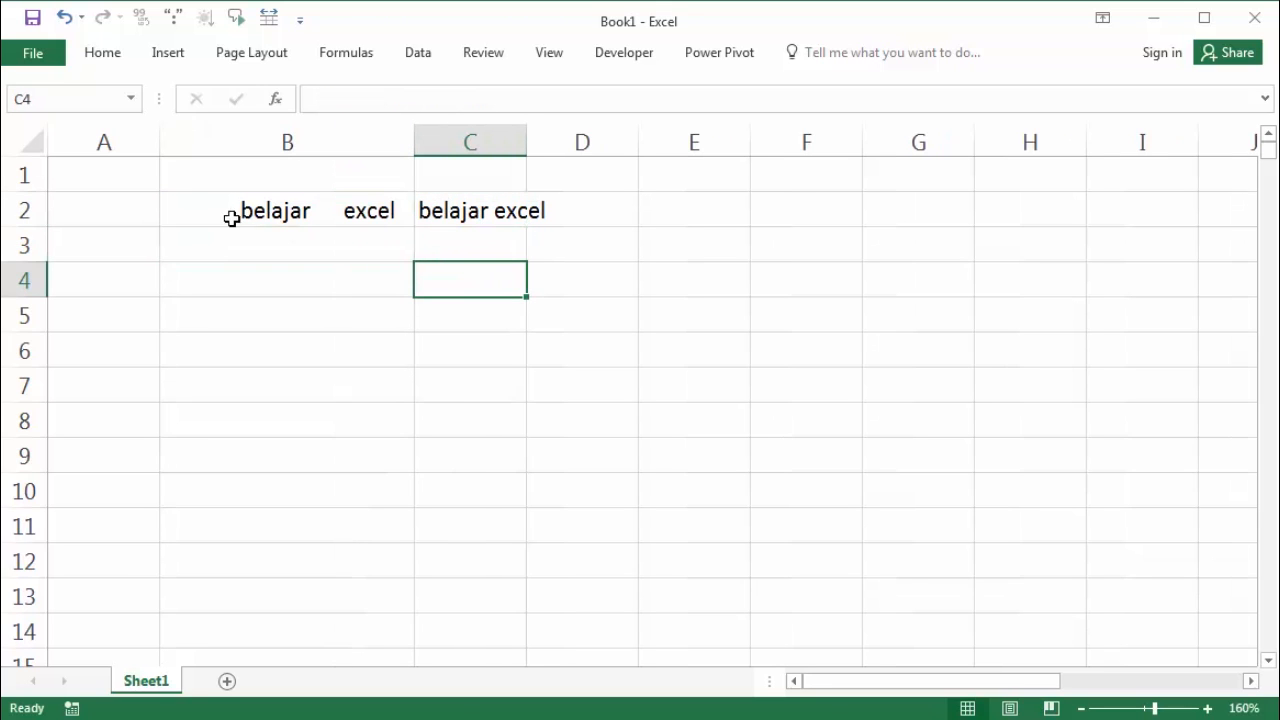
pyautogui.click(215, 215)
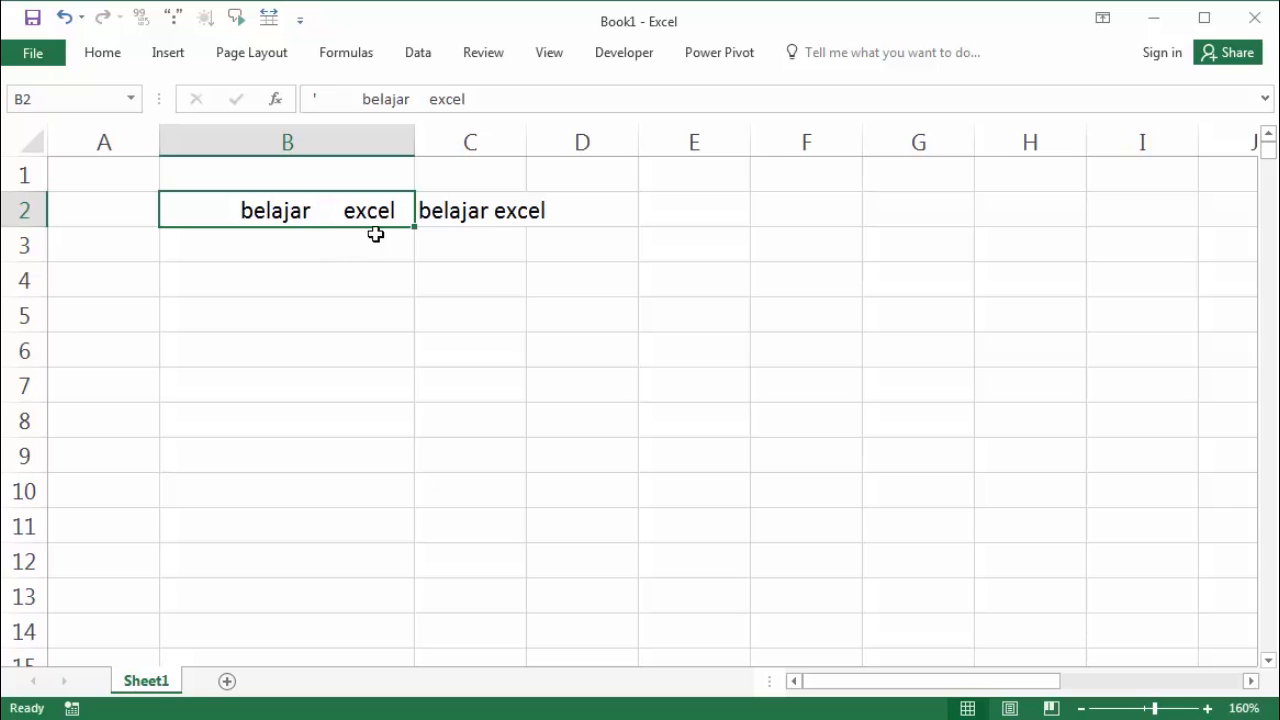
pyautogui.click(406, 289)
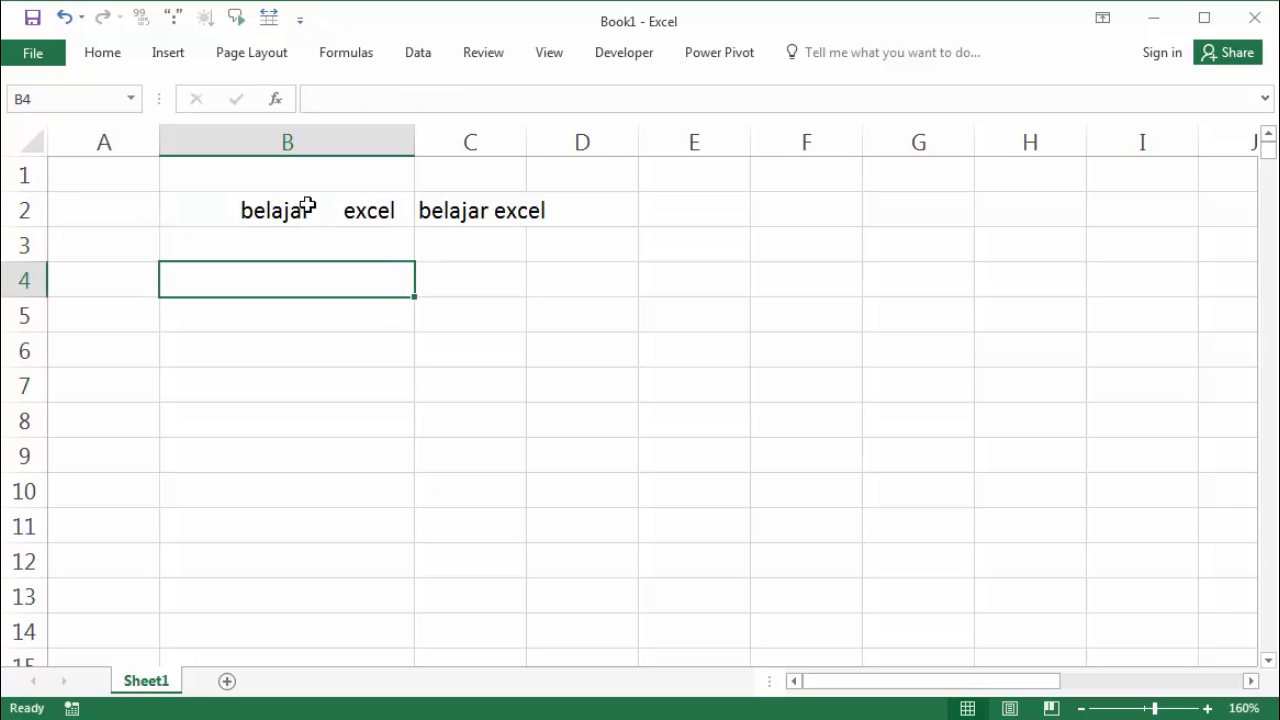
# Clear the spaced text in B2 and the TRIM formula in C2.
pyautogui.moveTo(306, 209); pyautogui.dragTo(551, 245)
pyautogui.press('Delete')
pyautogui.click(334, 236)
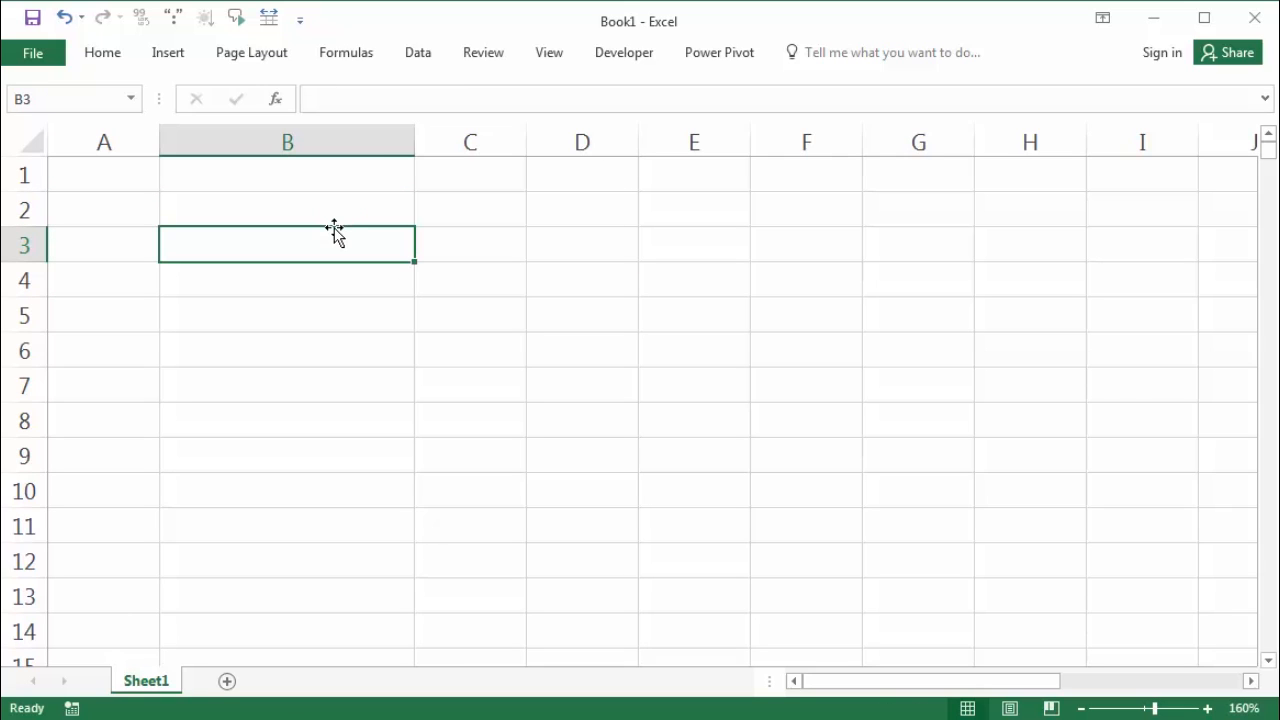
pyautogui.click(317, 266)
# Enter =REPT("A";10) in B3 to repeat the letter A ten times.
pyautogui.click(314, 251)
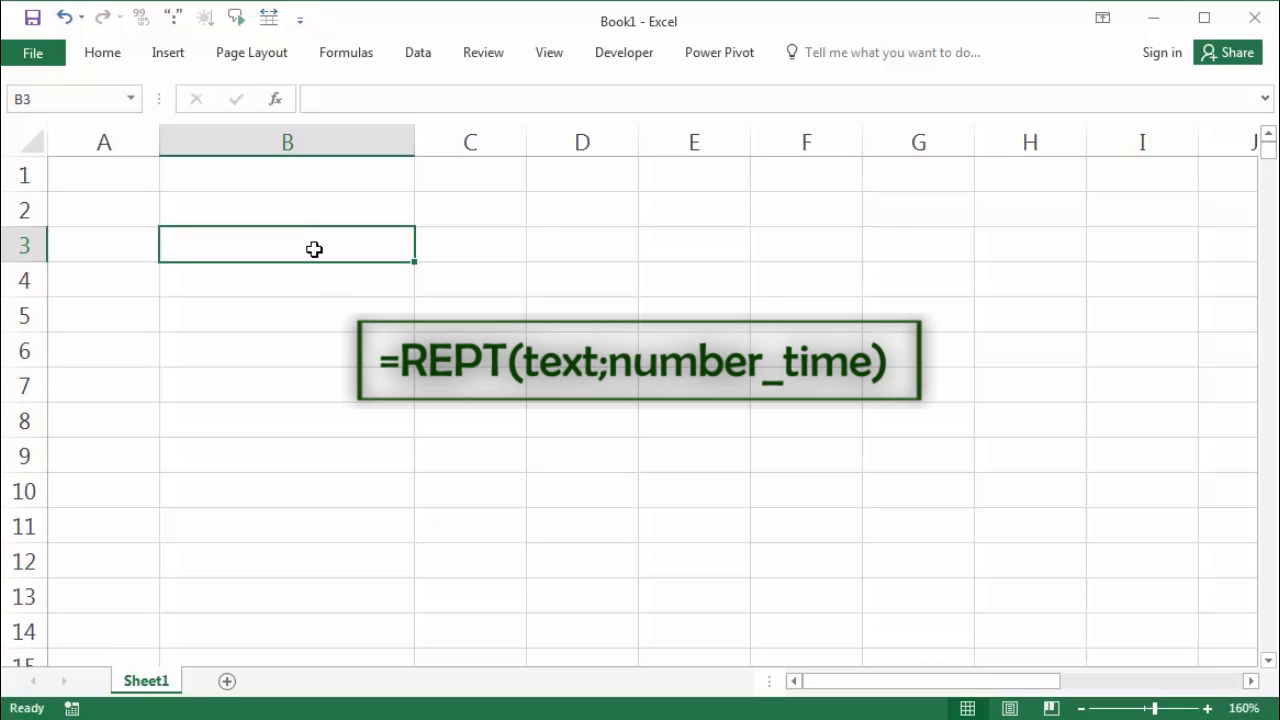
pyautogui.write('=')
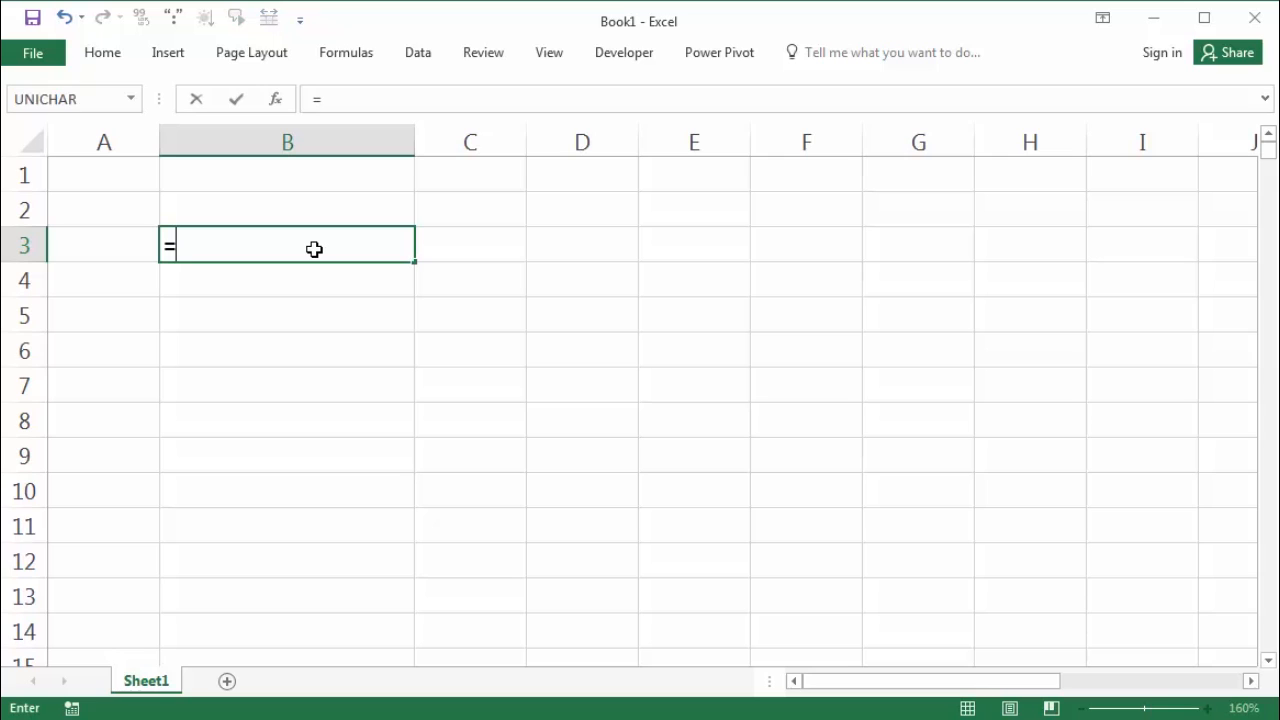
pyautogui.write('rep')
pyautogui.press('Tab')
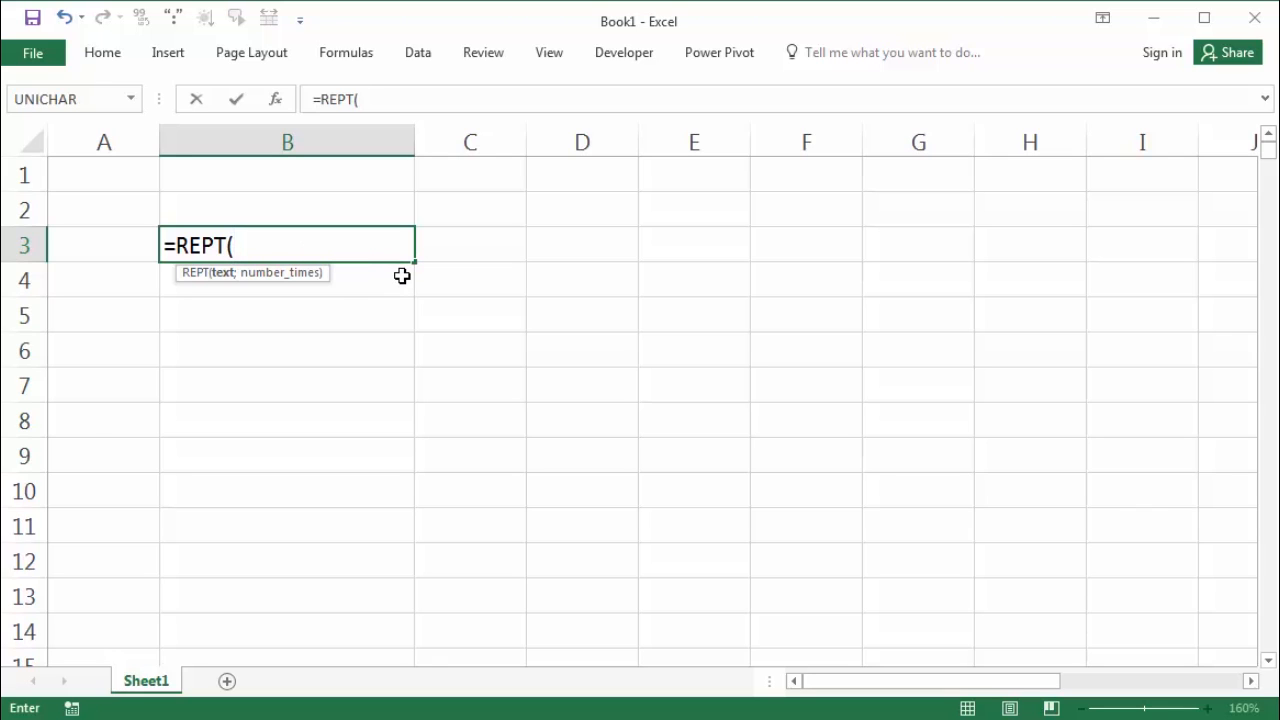
pyautogui.write('"A";')
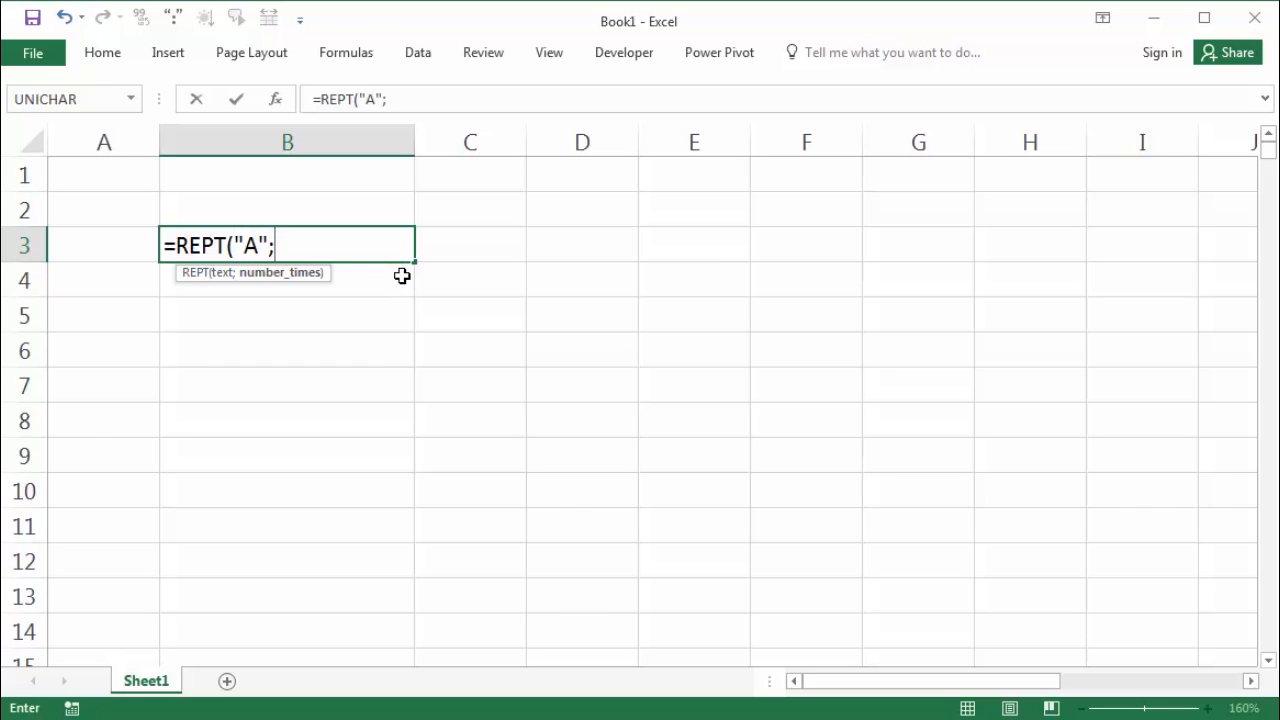
pyautogui.write('10')
pyautogui.press('Return')
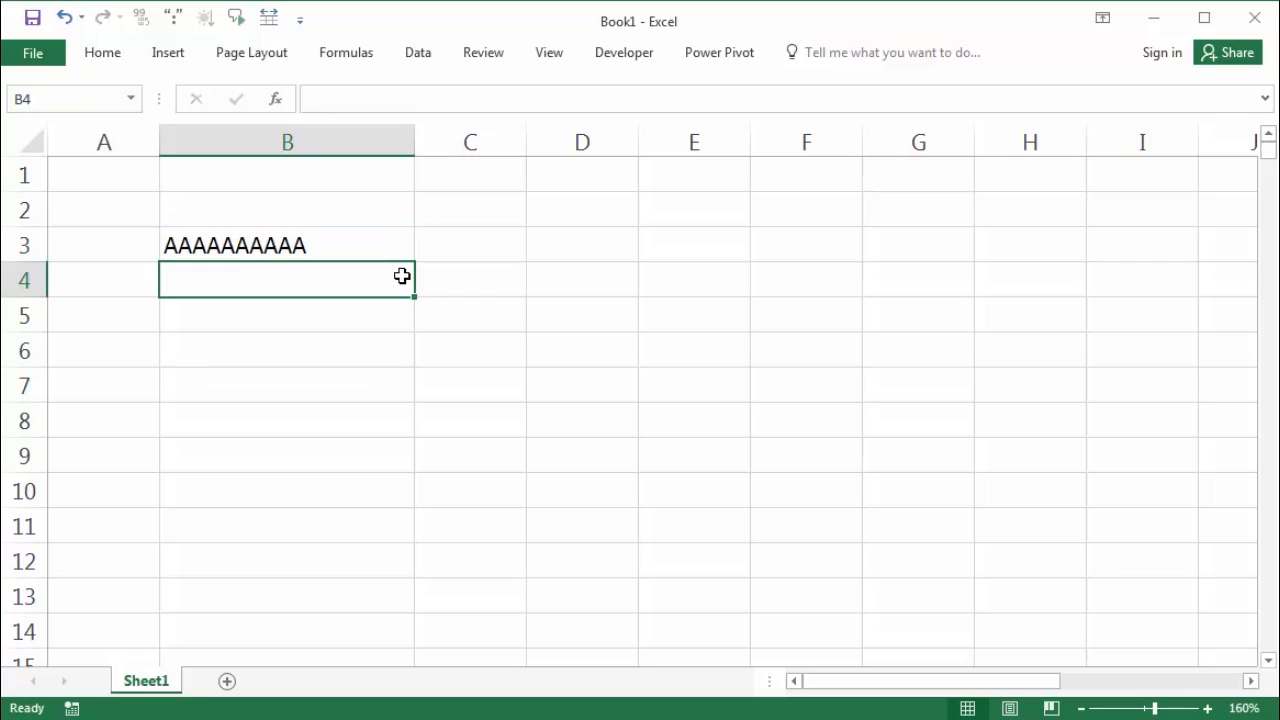
# Clear the REPT formula from B3.
pyautogui.click(301, 247)
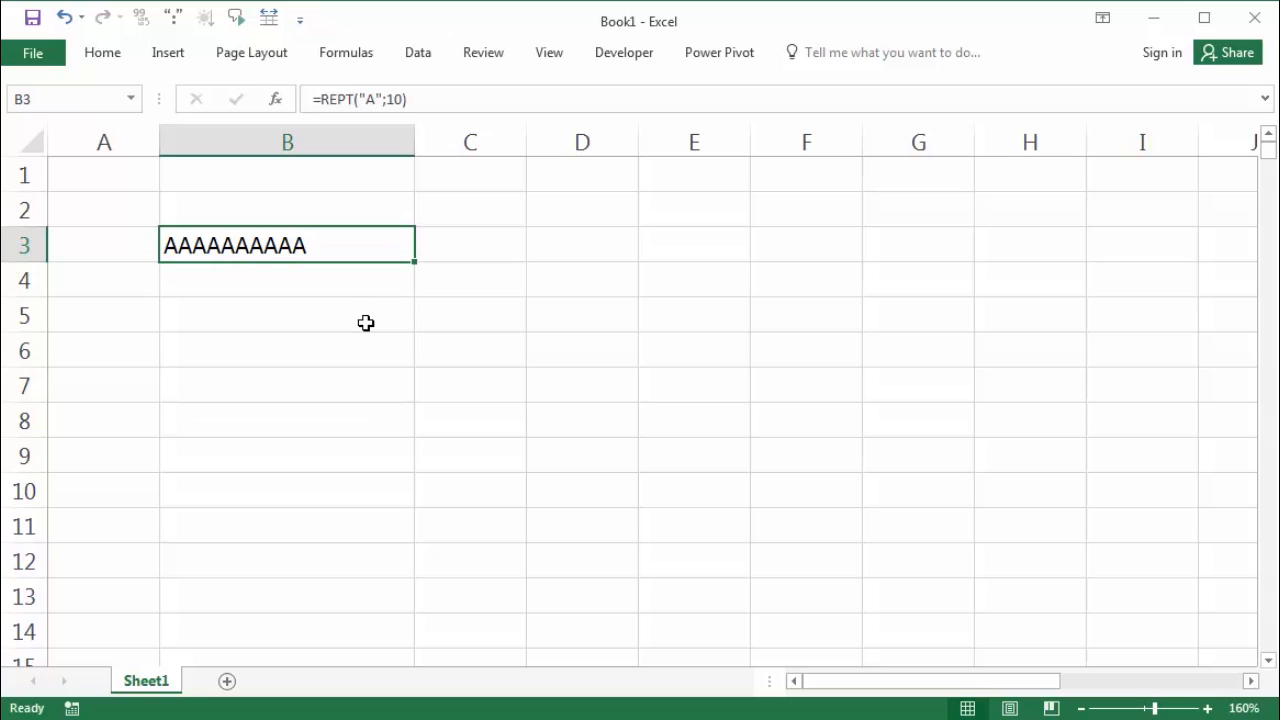
pyautogui.press('Delete')
pyautogui.press('Return')
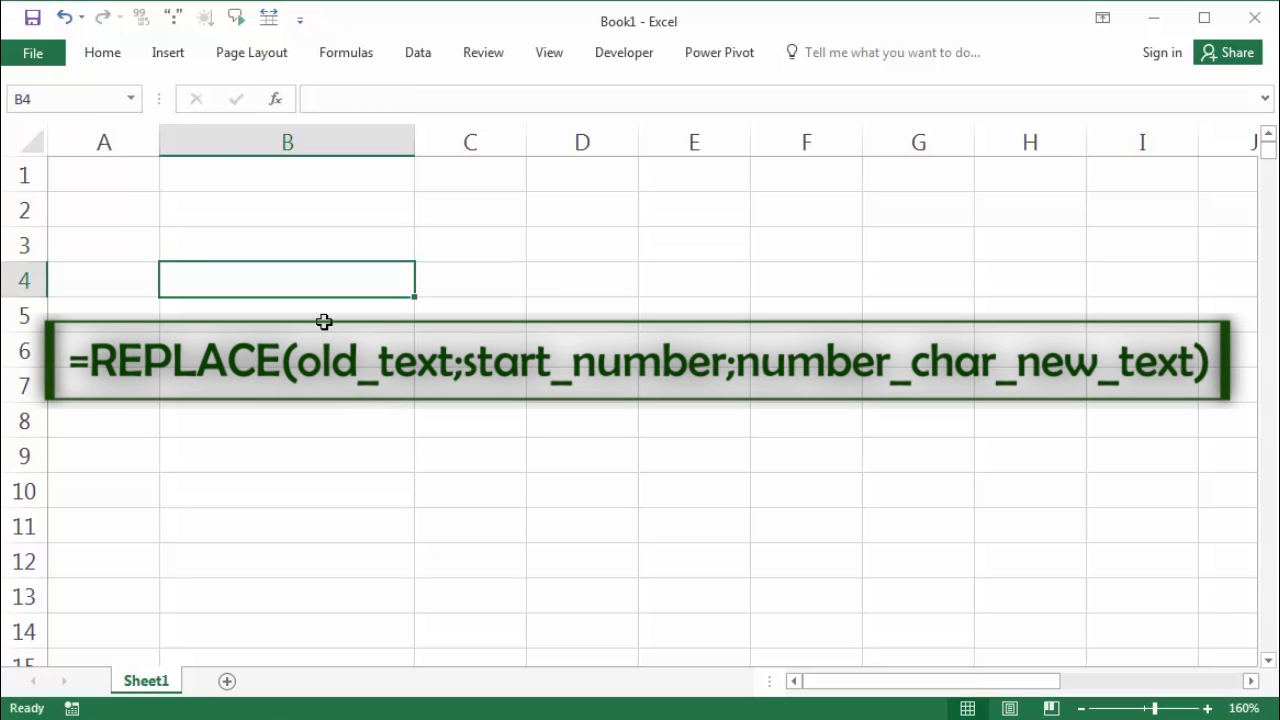
# Enter =REPLACE("0123";2;1;"A") in B4 to replace the second character of the text with A.
pyautogui.write('=')
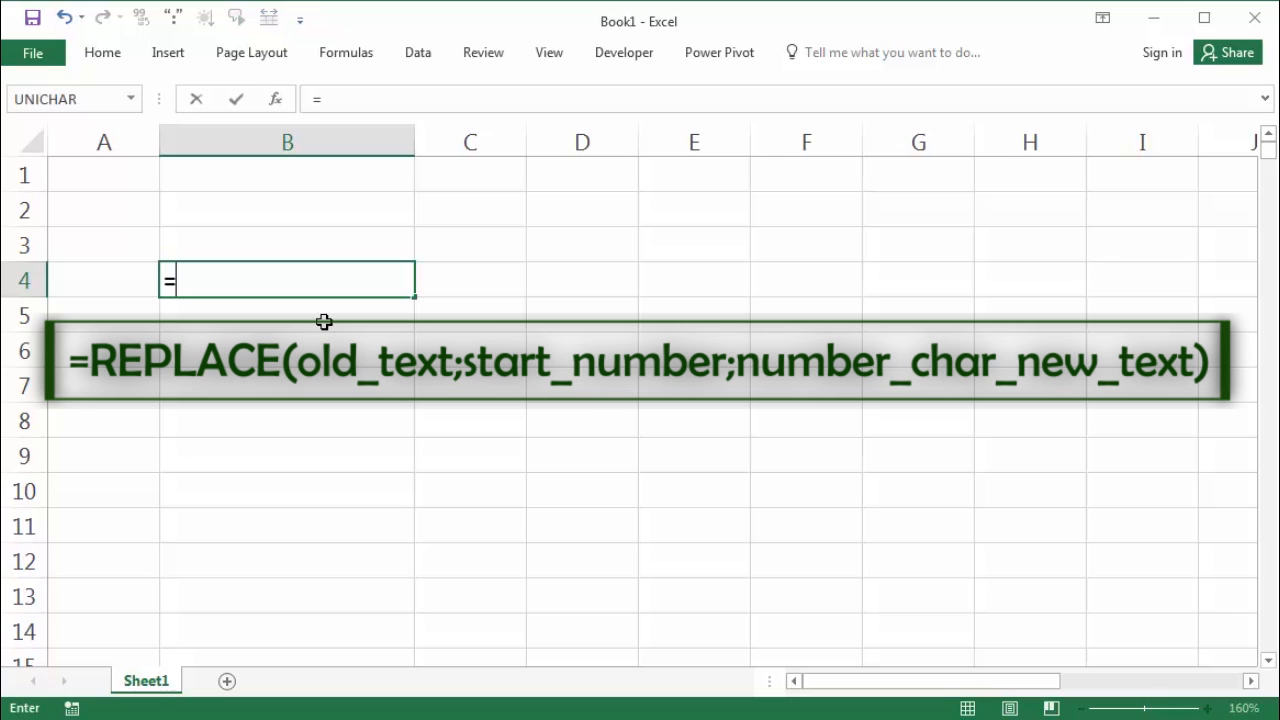
pyautogui.write('re')
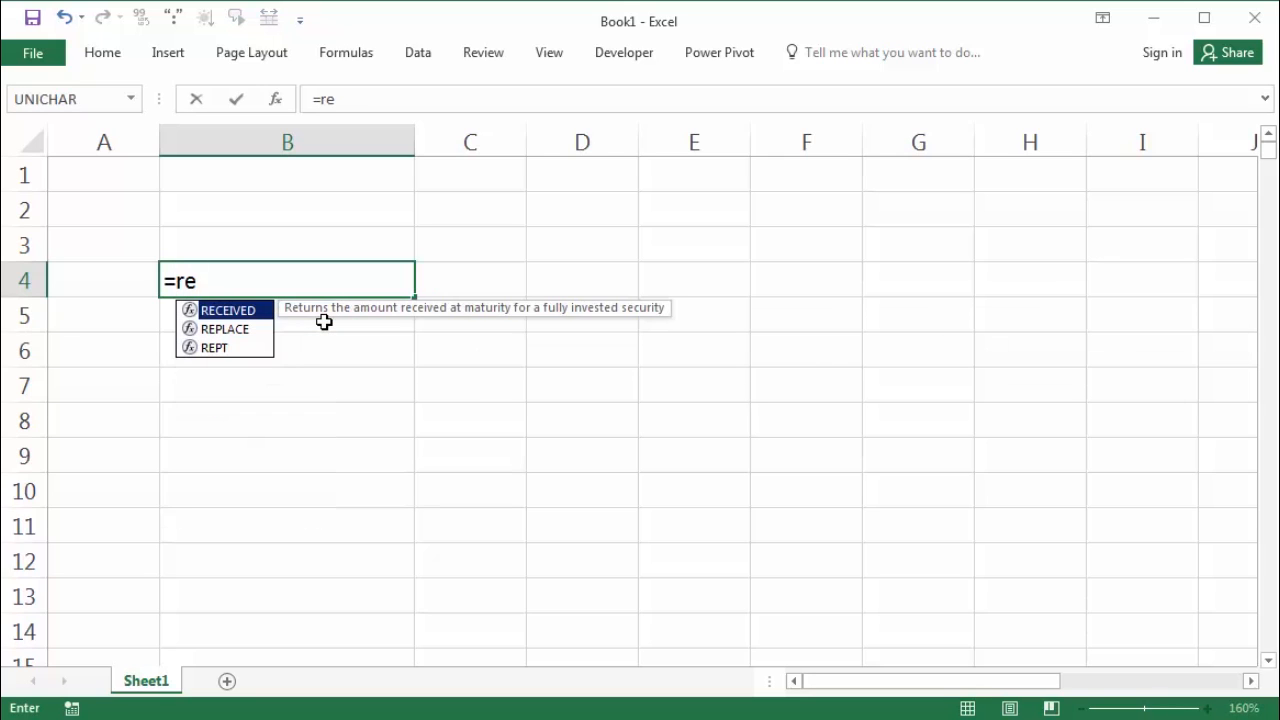
pyautogui.press('Down')
pyautogui.press('Tab')
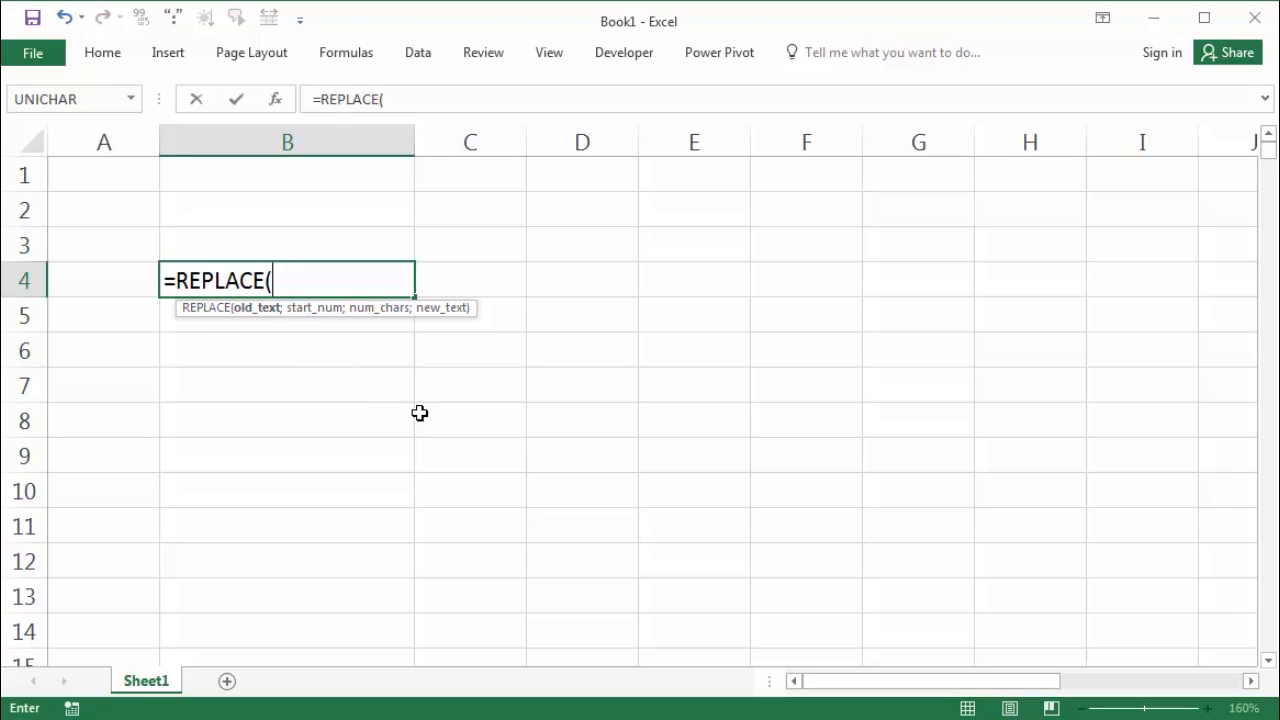
pyautogui.write('"0123')
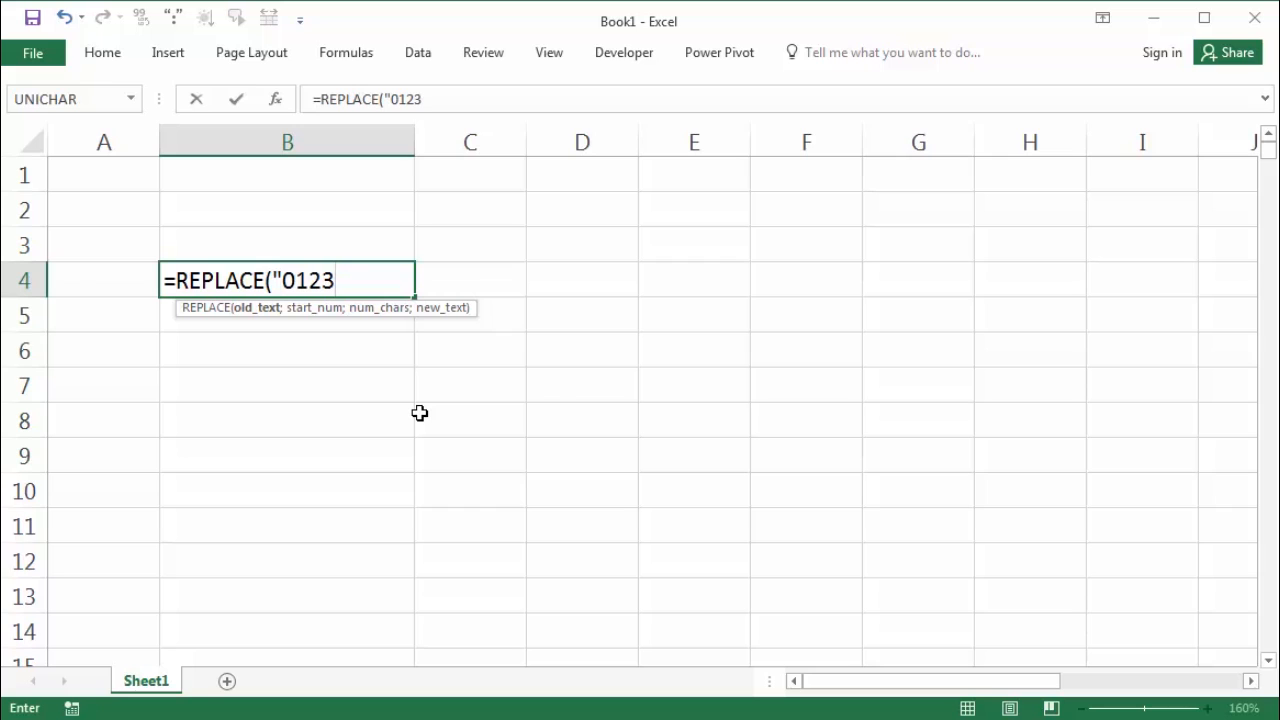
pyautogui.write('";')
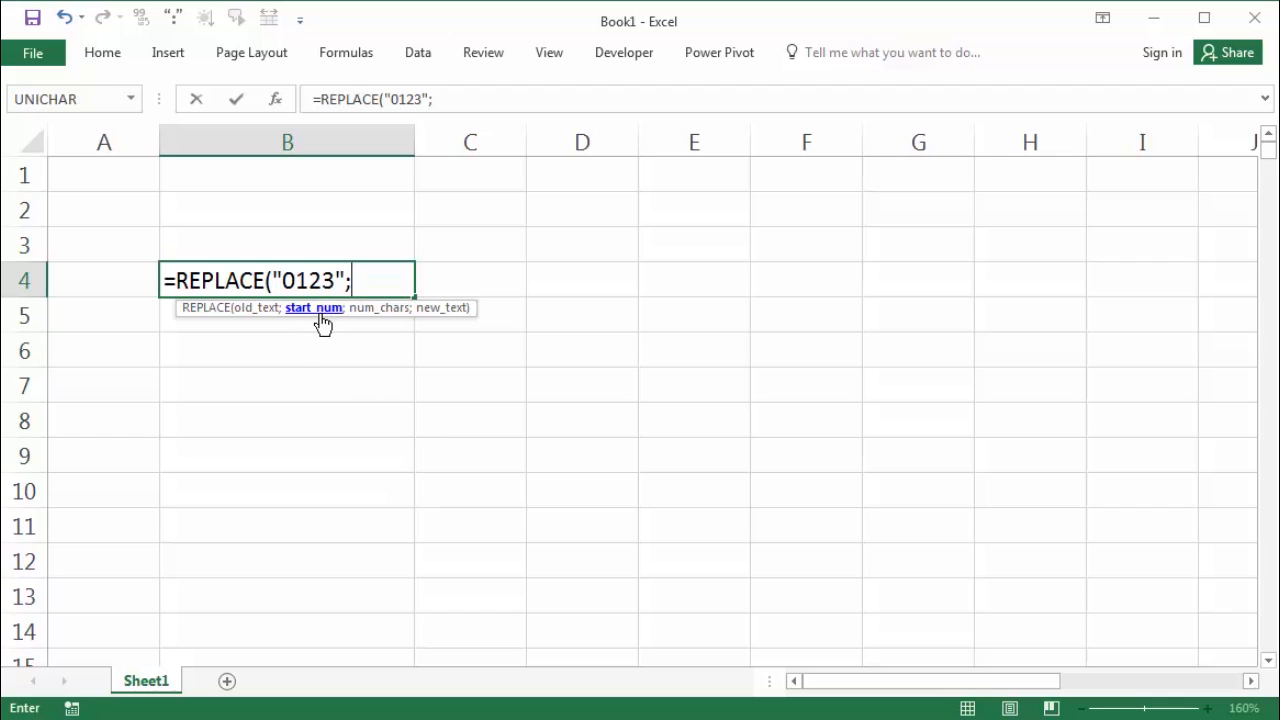
pyautogui.write('2;')
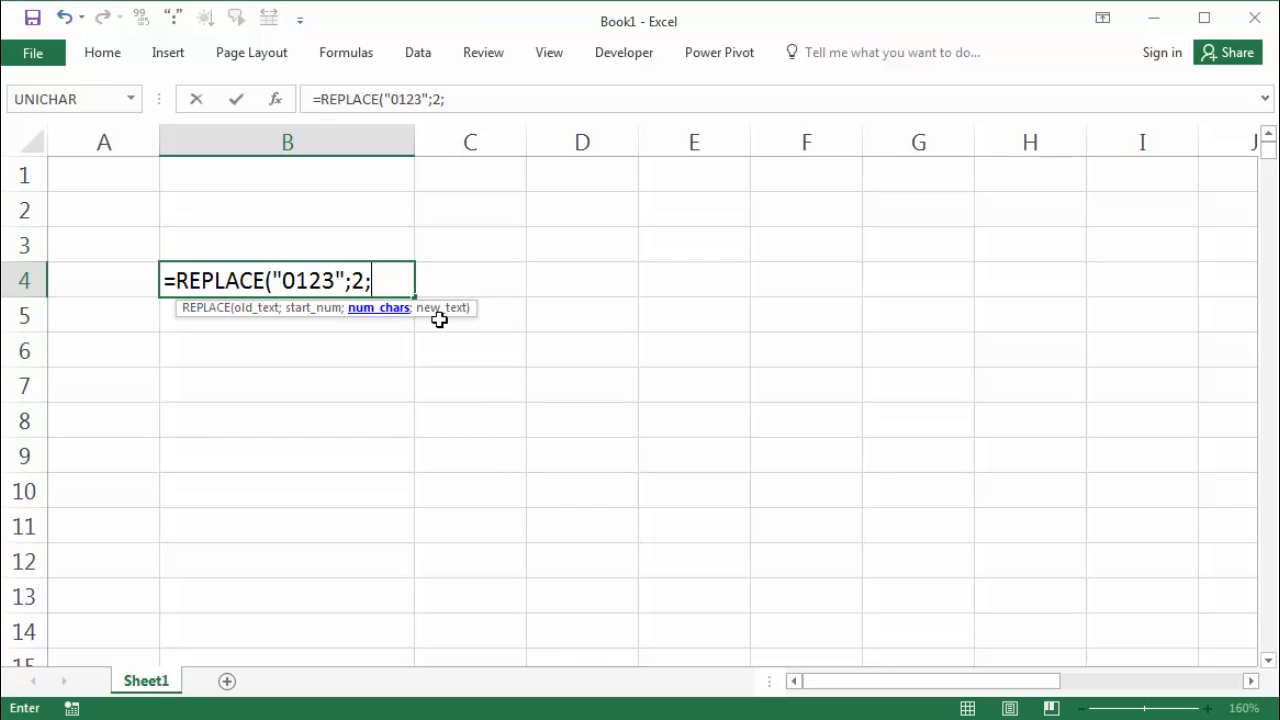
pyautogui.write('1;')
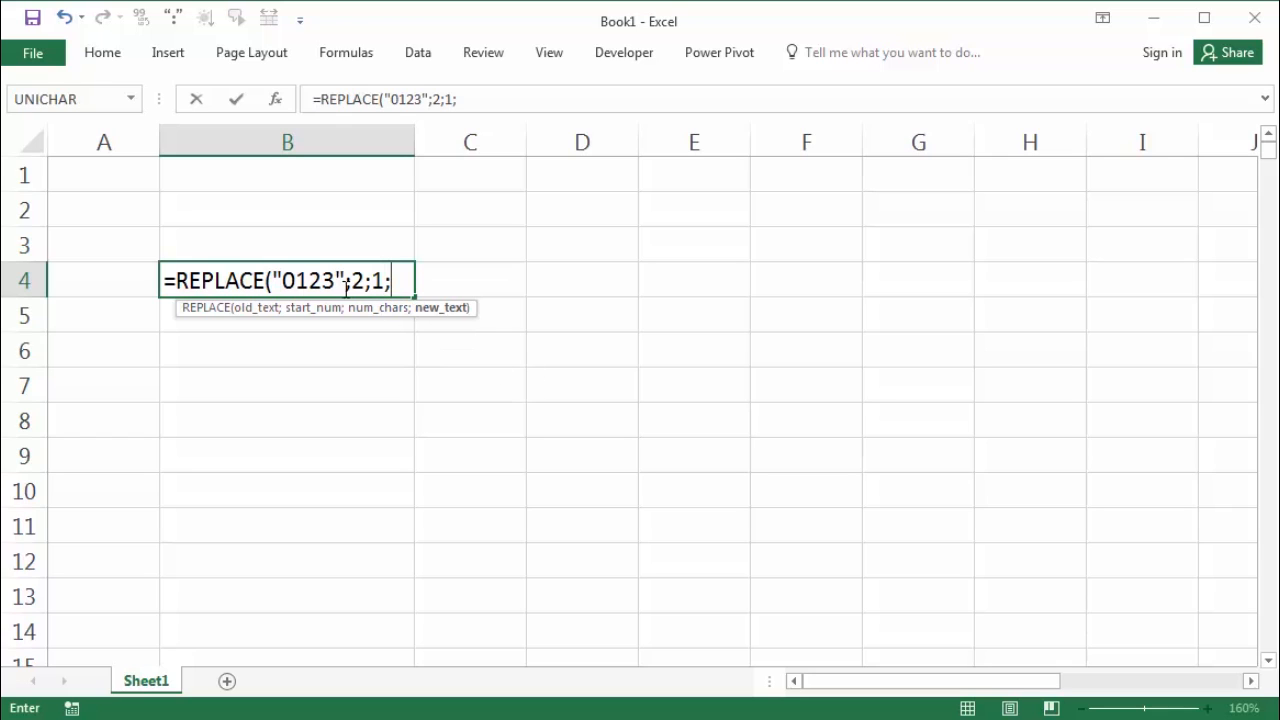
pyautogui.write('"A"')
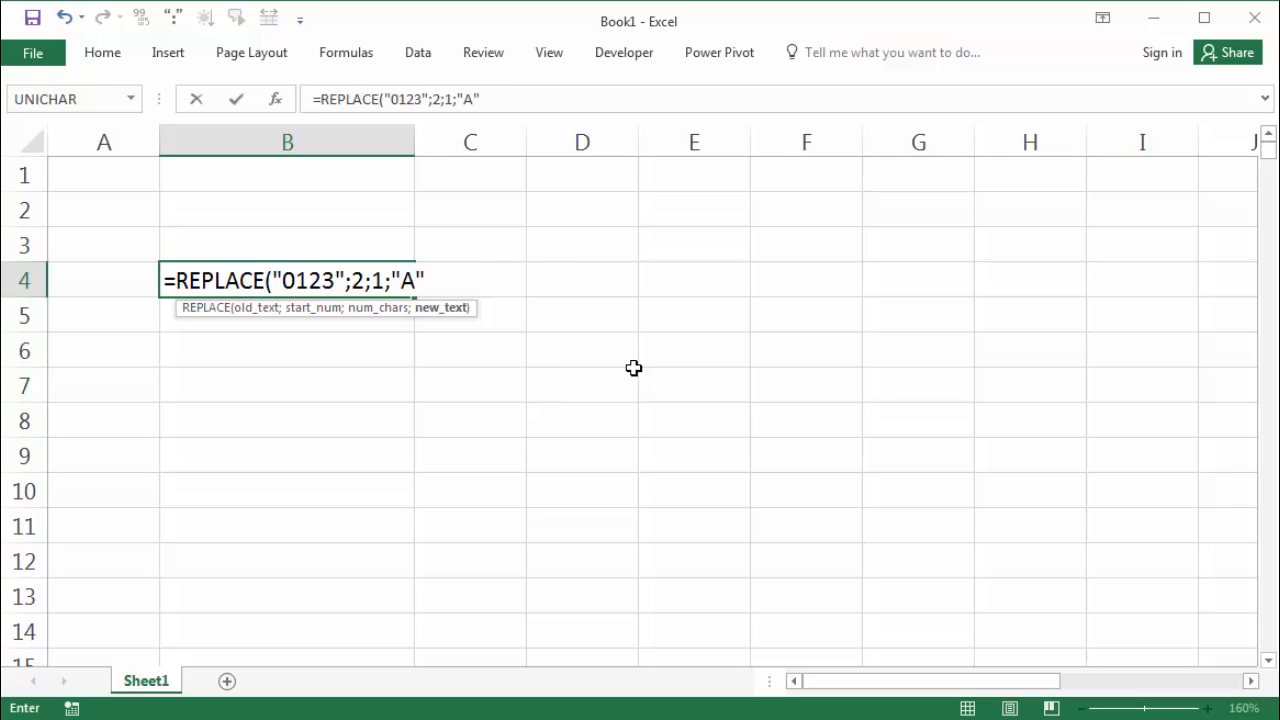
pyautogui.press('Return')
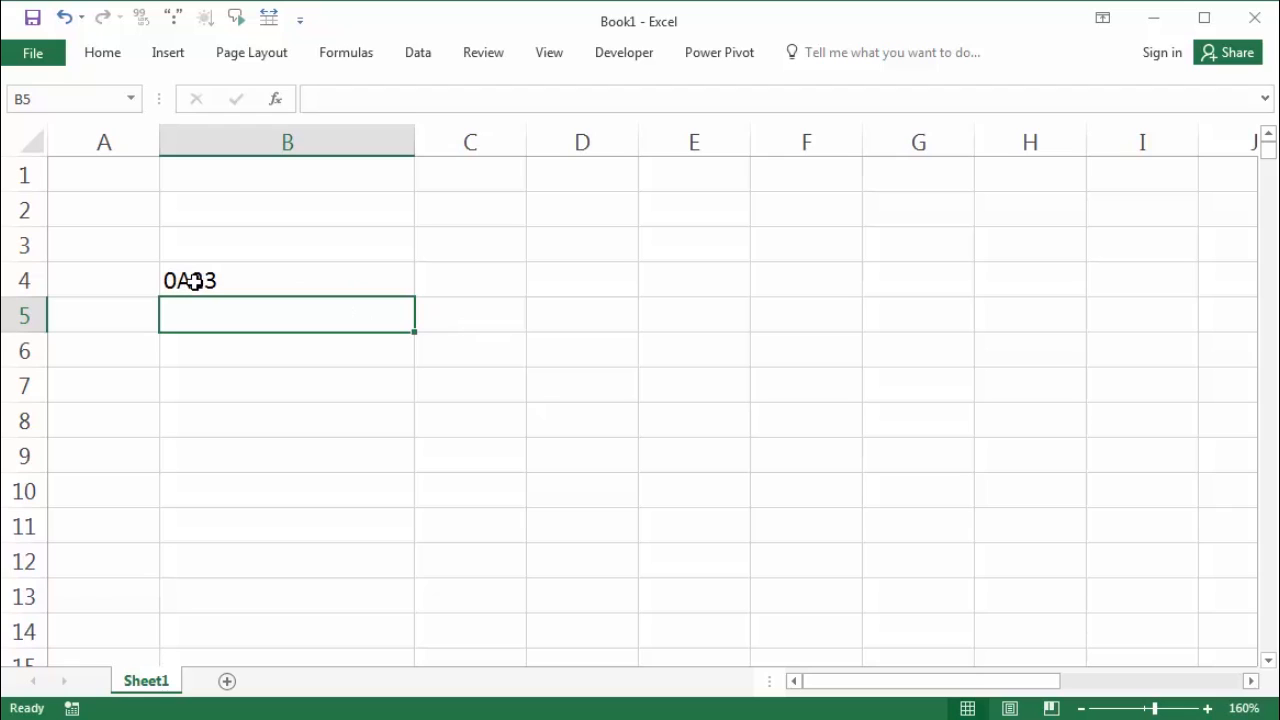
pyautogui.click(260, 362)
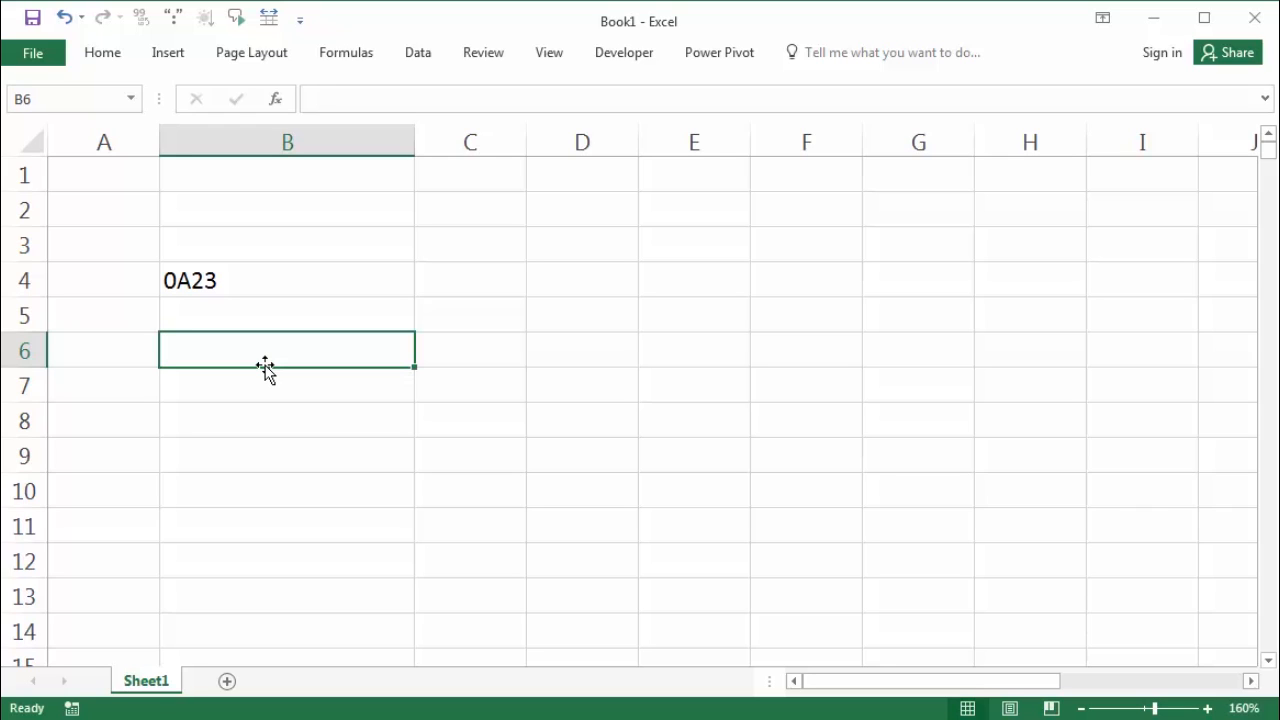
pyautogui.click(277, 397)
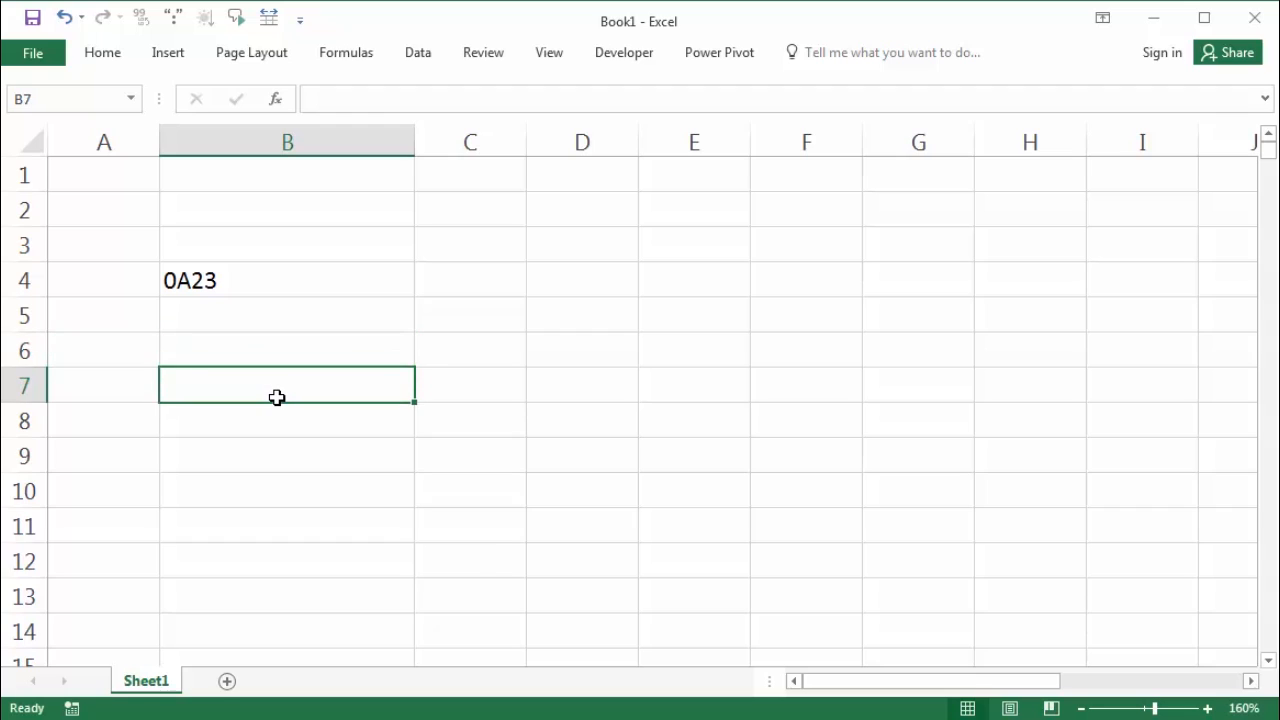